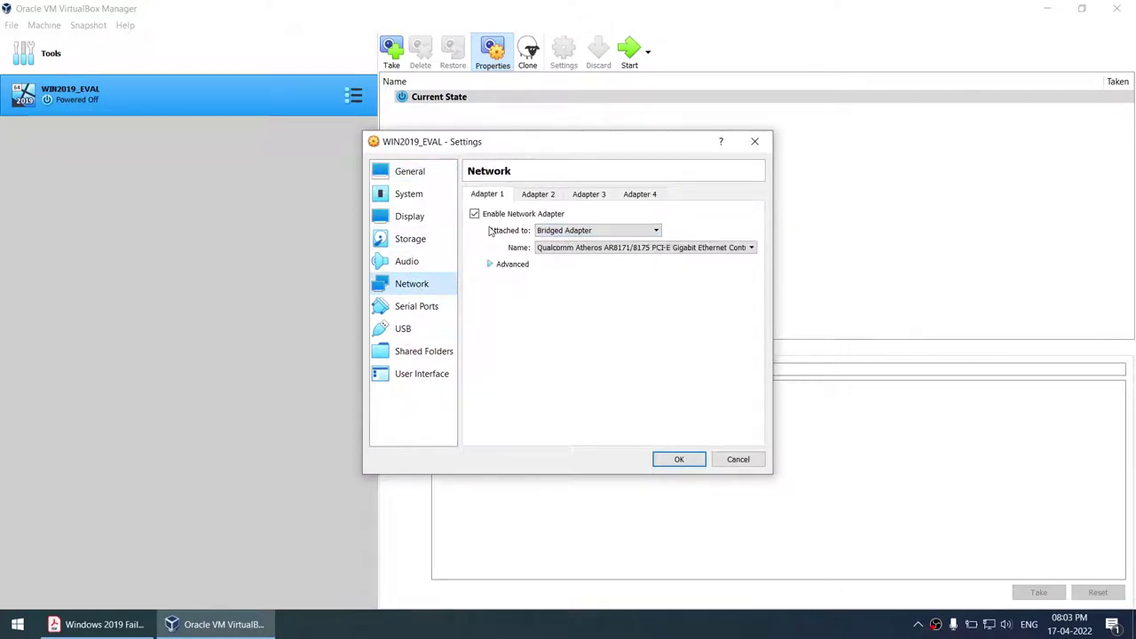
# - Keep WIN2019_EVAL's Bridged Adapter network setting and scroll the cluster guide PDF to the cloning section
pyautogui.click(663, 463)
pyautogui.click(98, 624)
pyautogui.scroll(-3, 287, 445)
pyautogui.scroll(-4, 287, 445)
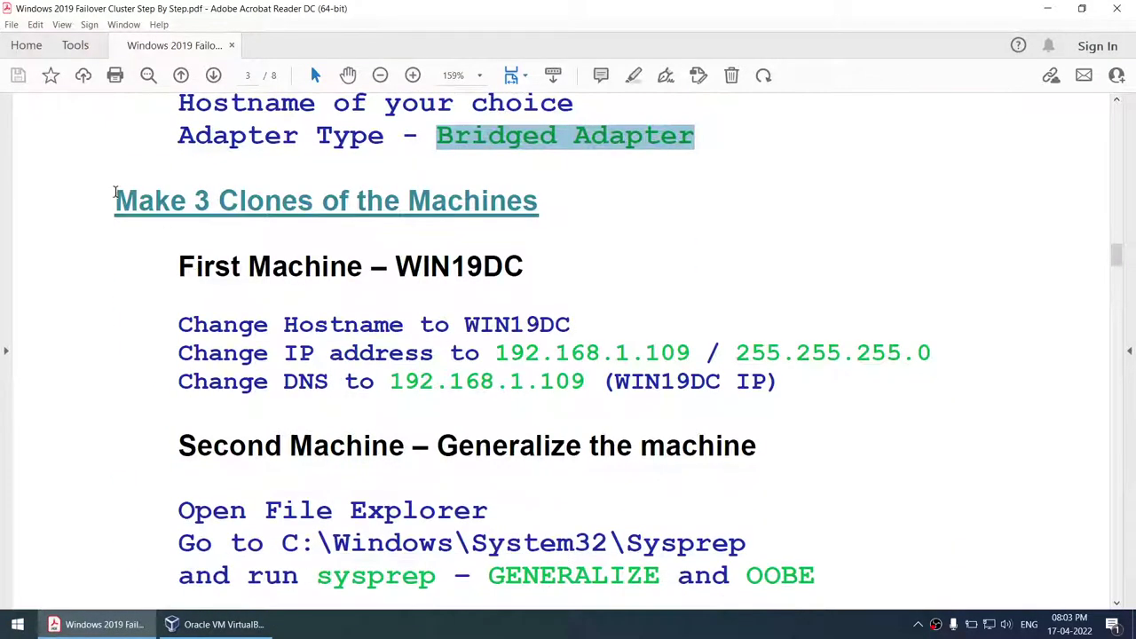
# - Select the first machine name WIN19DC in the guide's First Machine heading
pyautogui.click(222, 624)
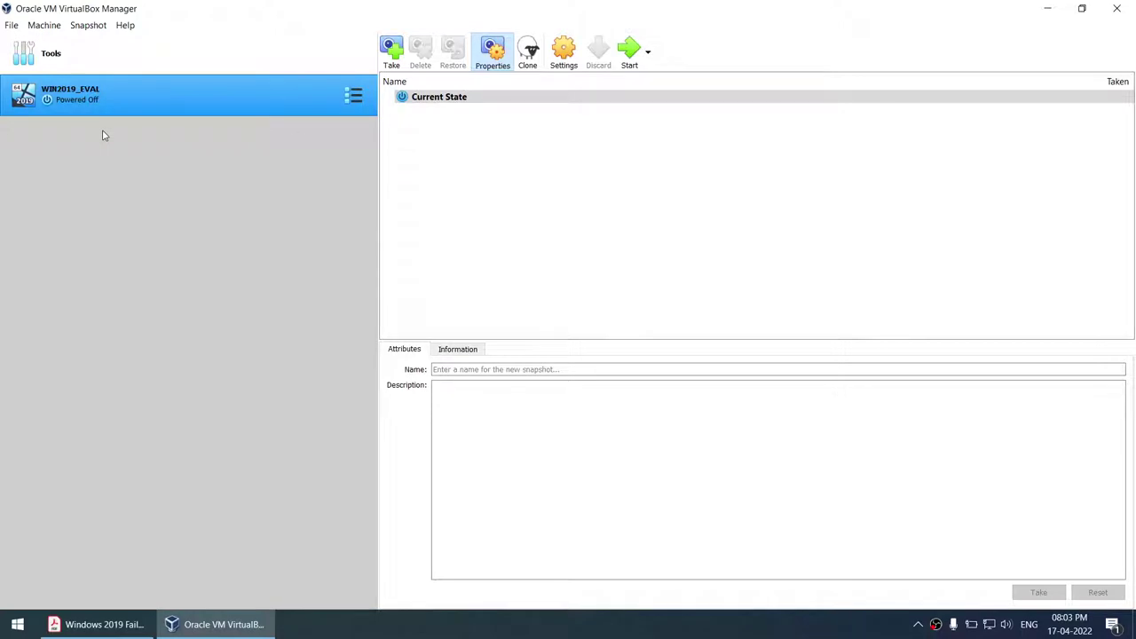
pyautogui.click(98, 624)
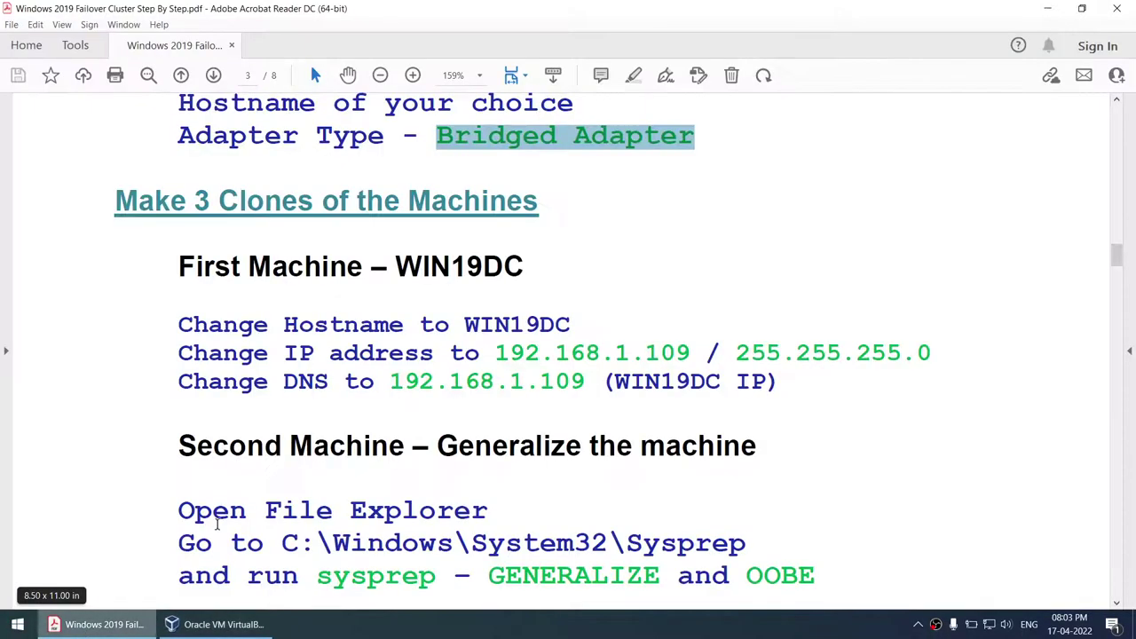
pyautogui.moveTo(393, 266); pyautogui.dragTo(522, 266)
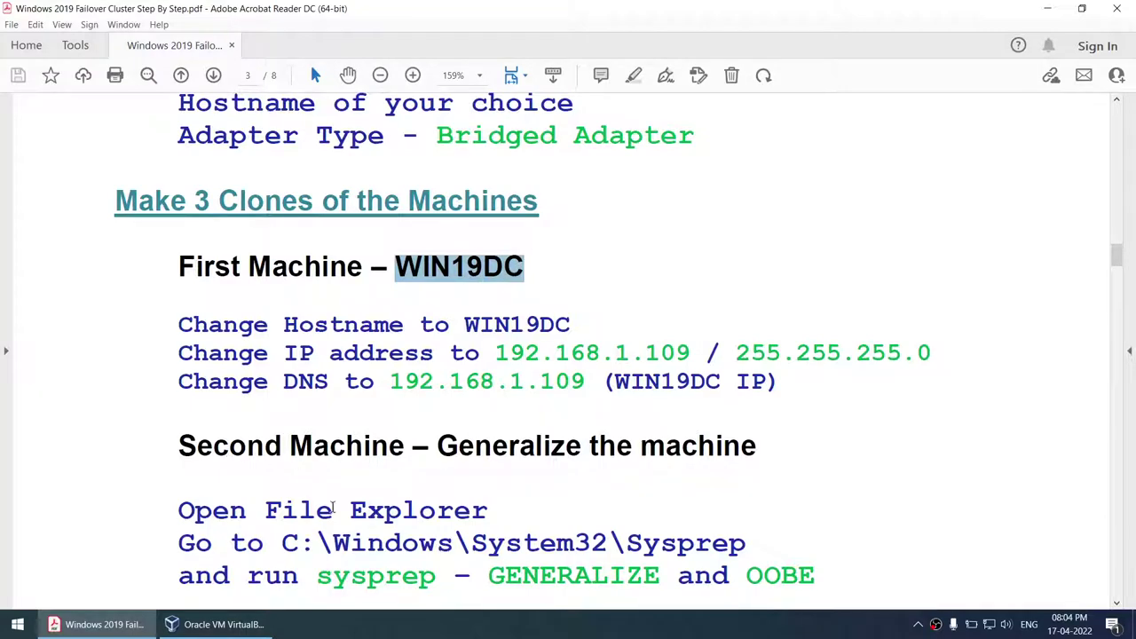
pyautogui.scroll(5, 535, 512)
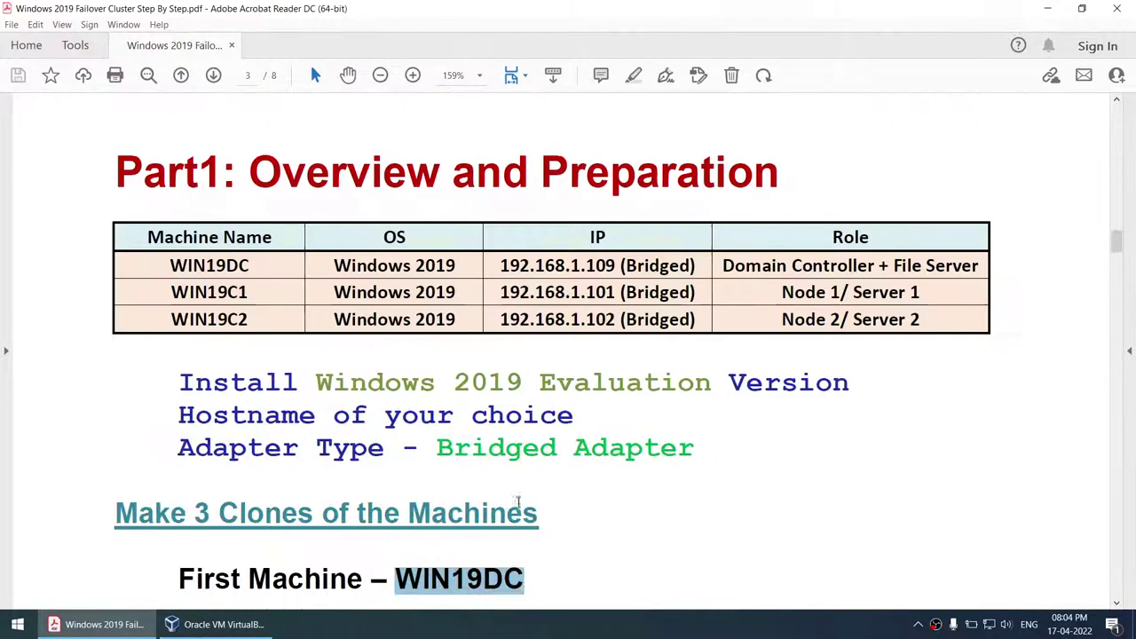
pyautogui.scroll(-5, 278, 308)
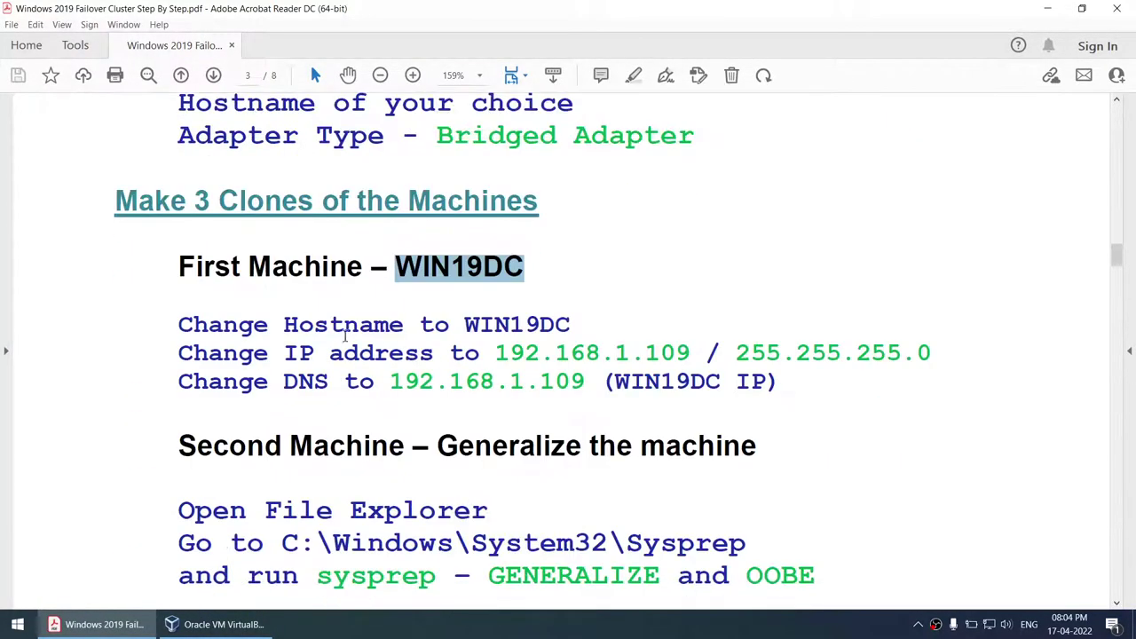
# - Full-clone WIN2019_EVAL as WIN2019DC, including all network adapter MAC addresses
pyautogui.click(238, 625)
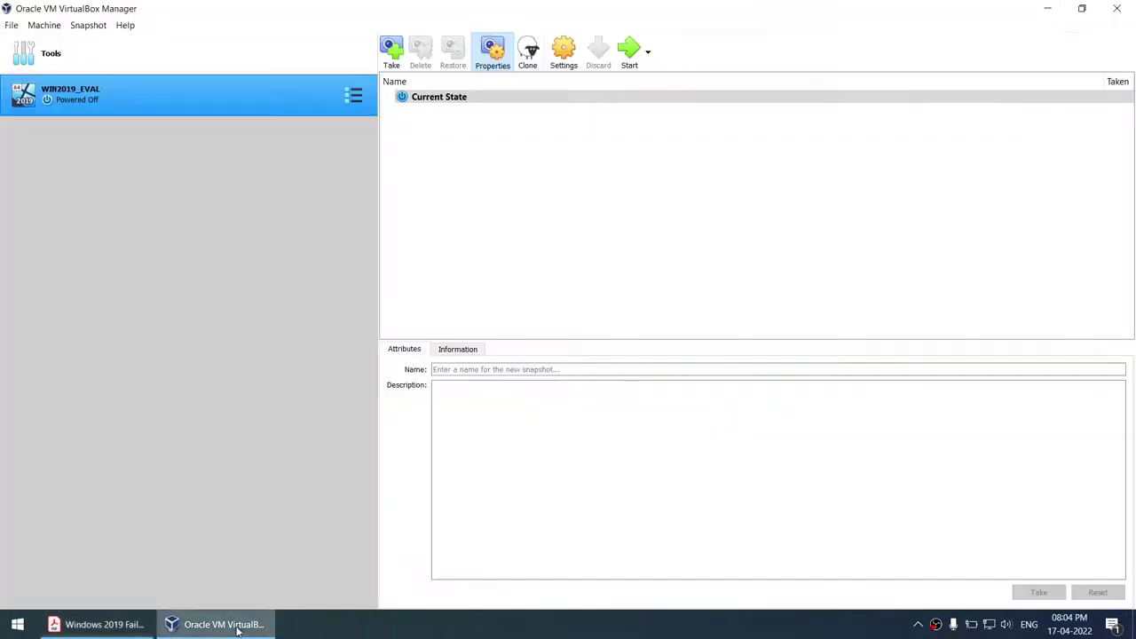
pyautogui.rightClick(173, 113)
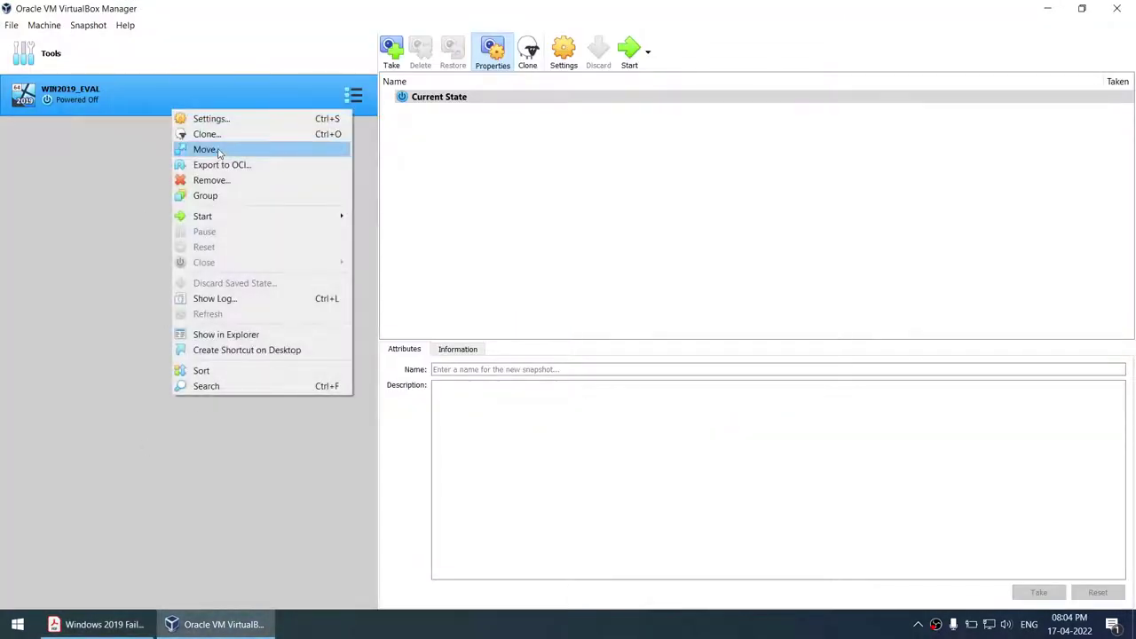
pyautogui.click(213, 137)
pyautogui.moveTo(527, 302); pyautogui.dragTo(585, 302)
pyautogui.write('DC')
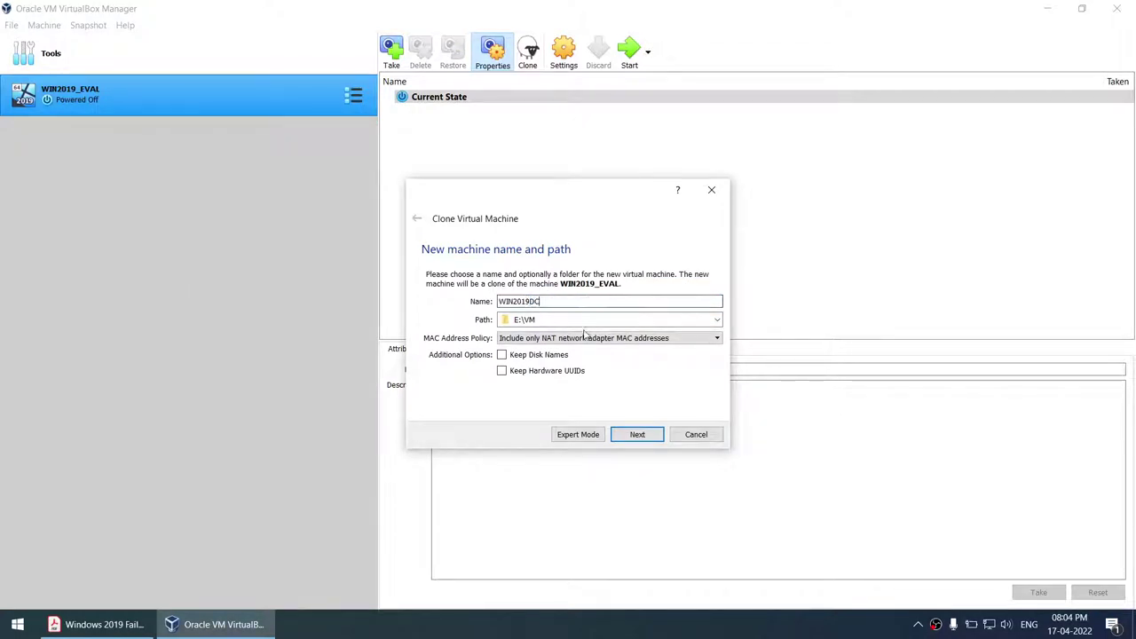
pyautogui.click(585, 338)
pyautogui.click(596, 349)
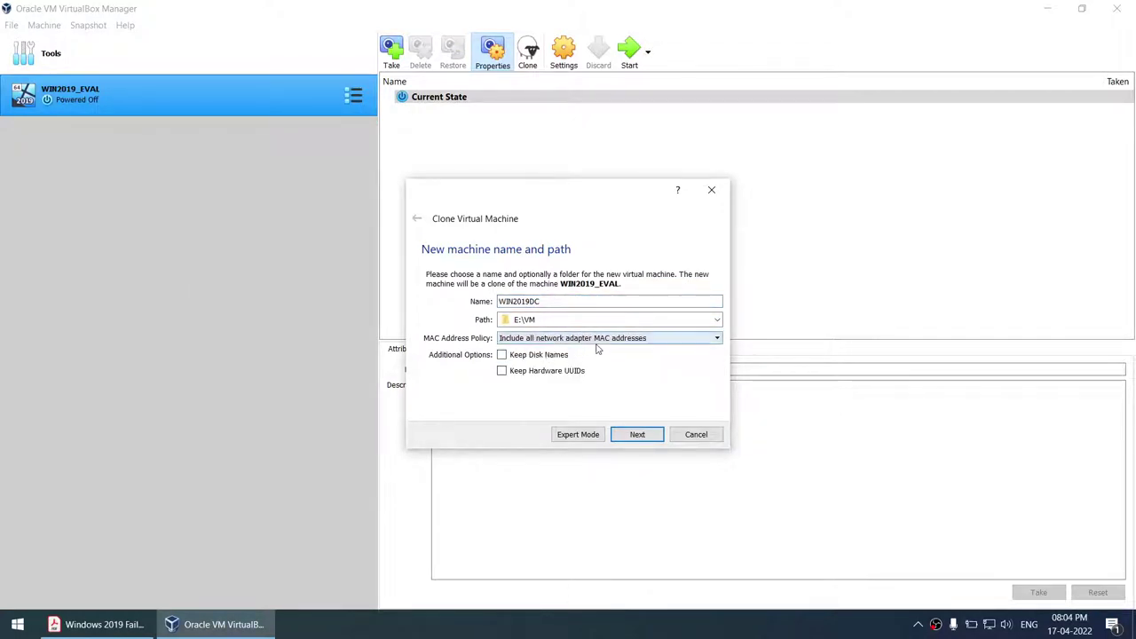
pyautogui.click(637, 435)
pyautogui.click(637, 435)
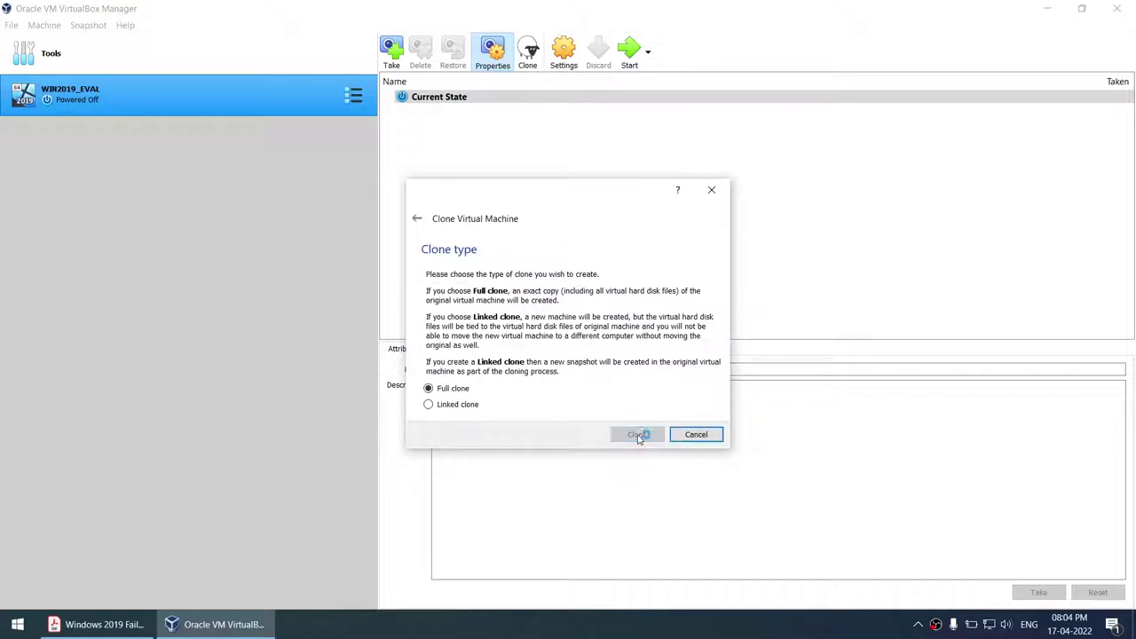
# - Launch another VirtualBox Manager window from the Start menu
pyautogui.click(4, 626)
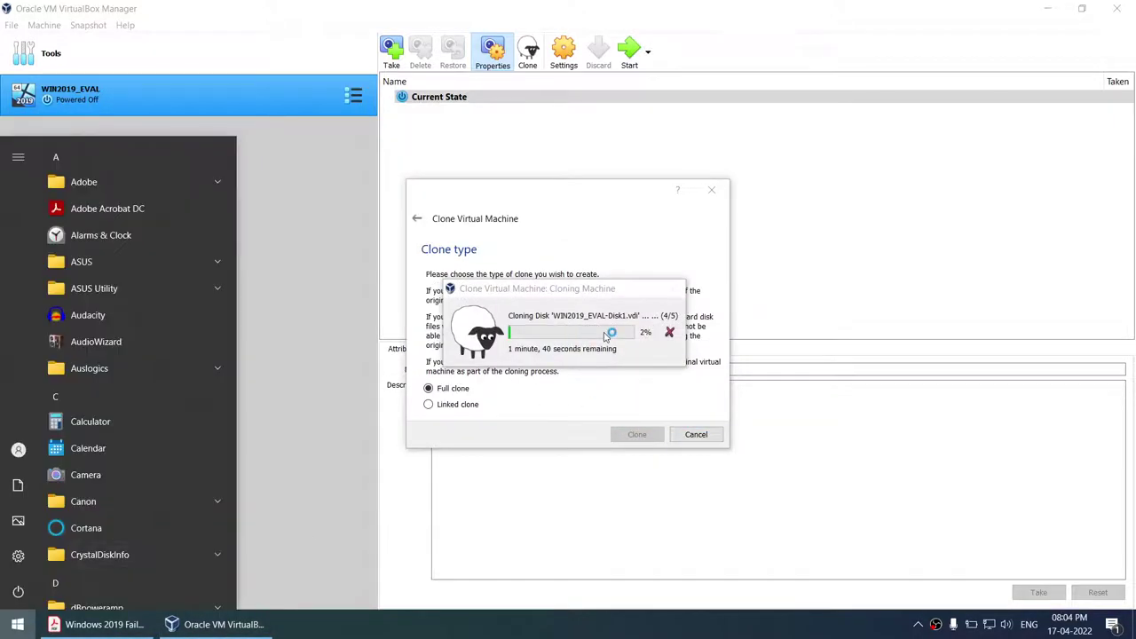
pyautogui.write('vi')
pyautogui.press('Escape')
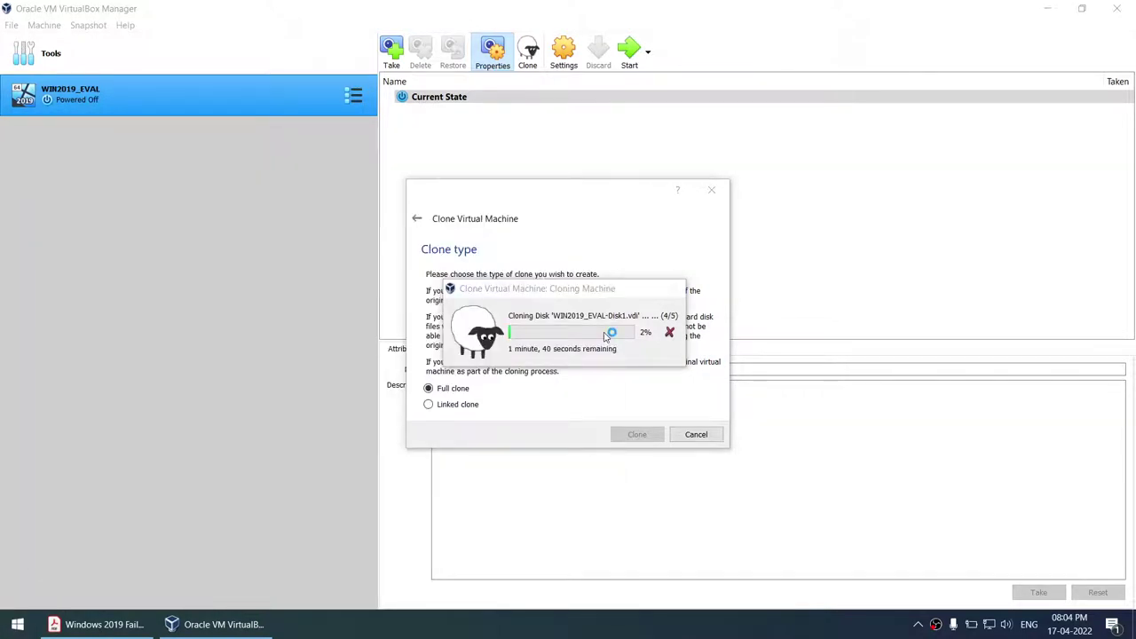
# - Full-clone WIN2019_EVAL as WIN2019C1, including all network adapter MAC addresses
pyautogui.rightClick(87, 95)
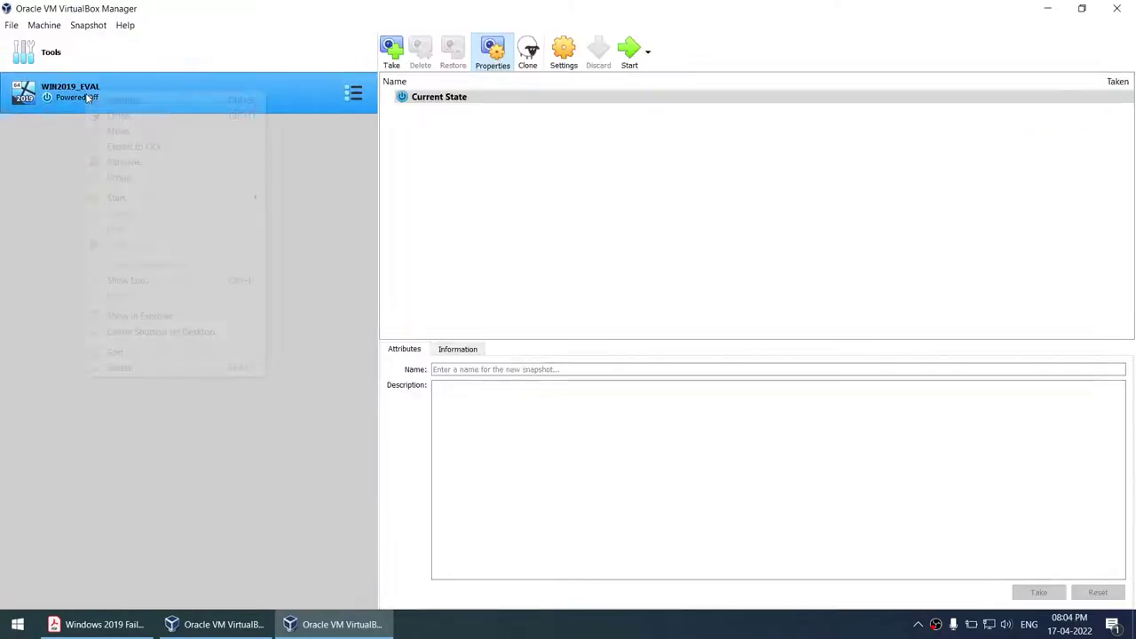
pyautogui.click(119, 116)
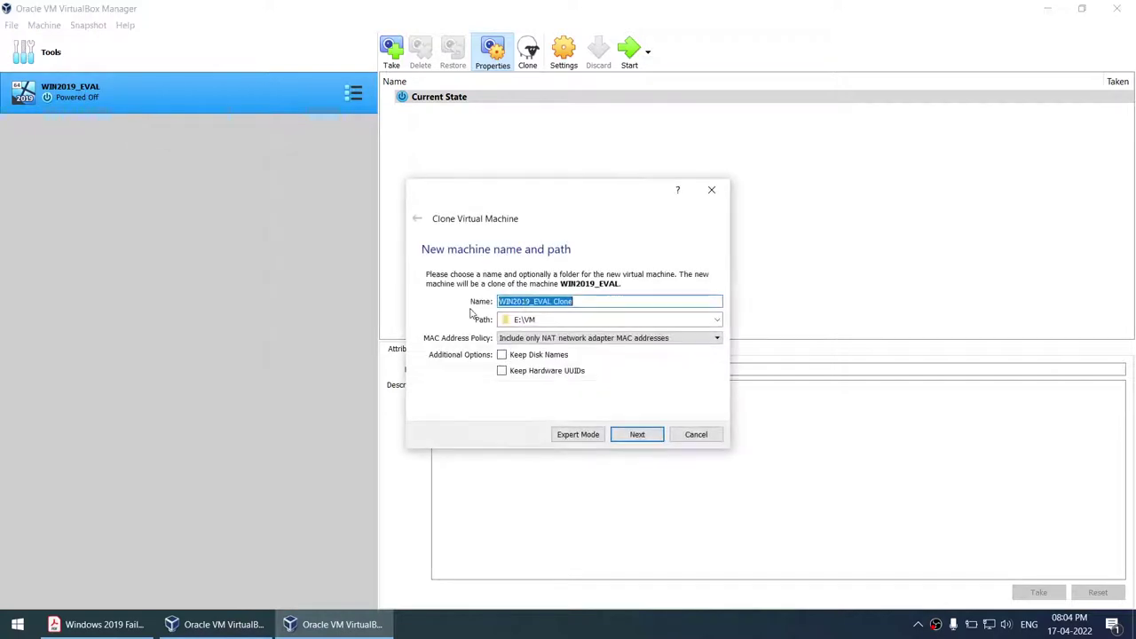
pyautogui.moveTo(536, 303); pyautogui.dragTo(622, 302)
pyautogui.press('BackSpace')
pyautogui.write('C1')
pyautogui.click(611, 341)
pyautogui.click(607, 351)
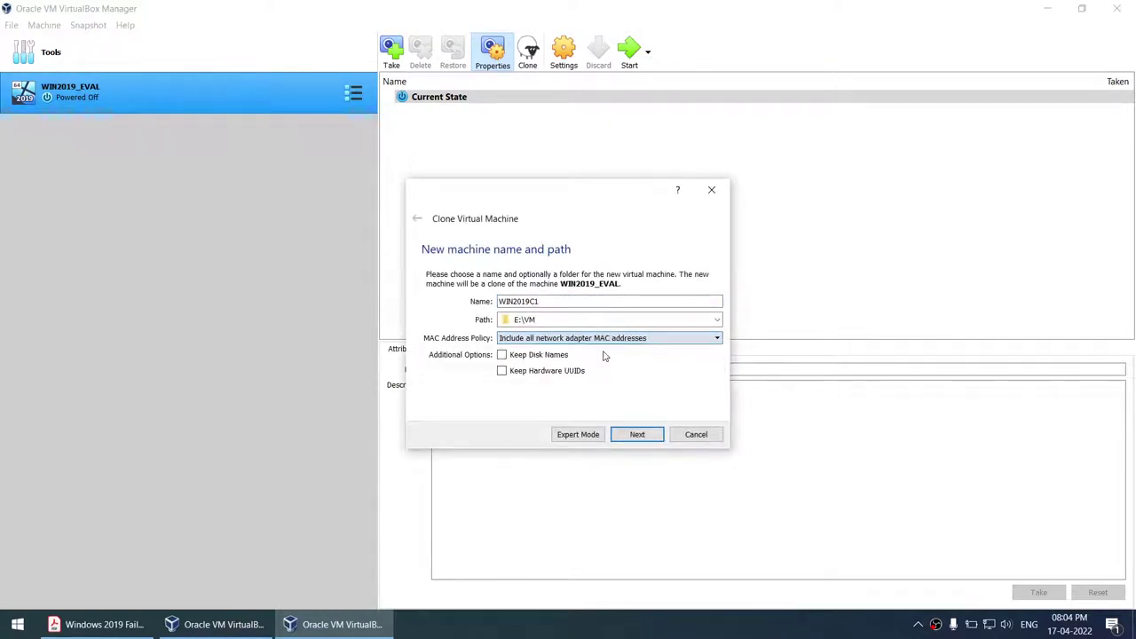
pyautogui.click(639, 435)
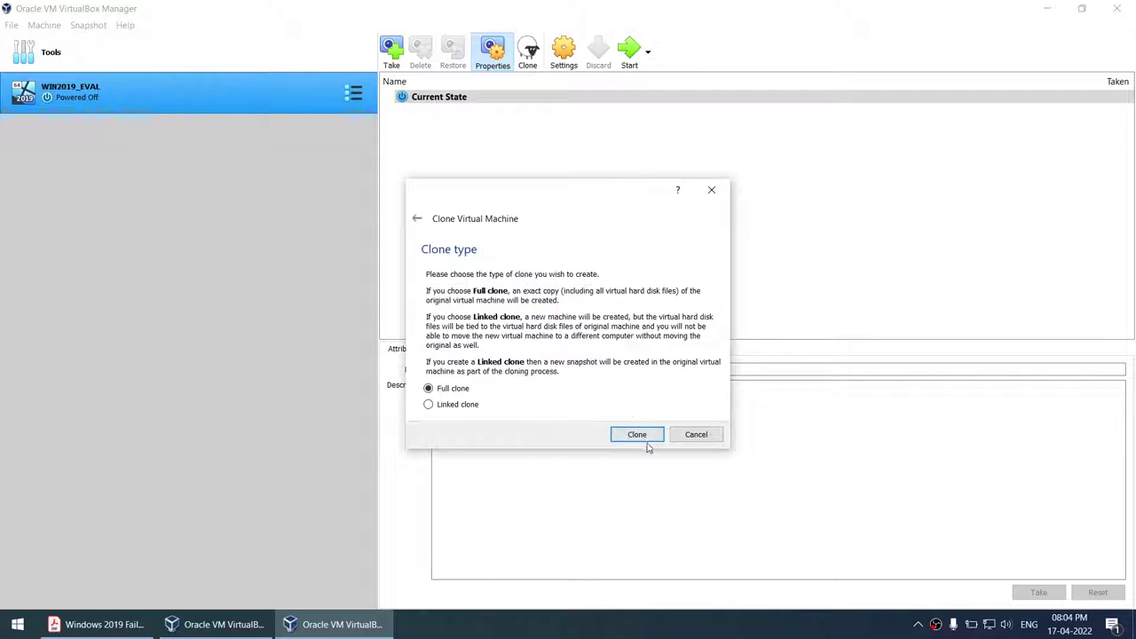
pyautogui.click(636, 434)
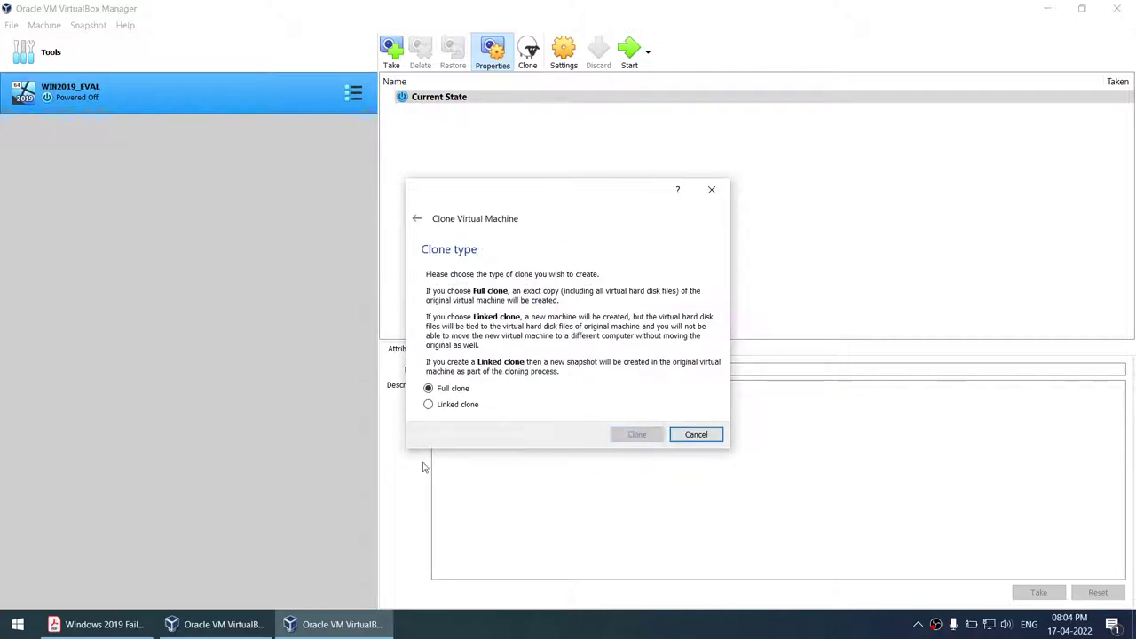
# - Open a third VirtualBox Manager window and check the WIN2019C1 cloning progress
pyautogui.click(19, 626)
pyautogui.write('vb')
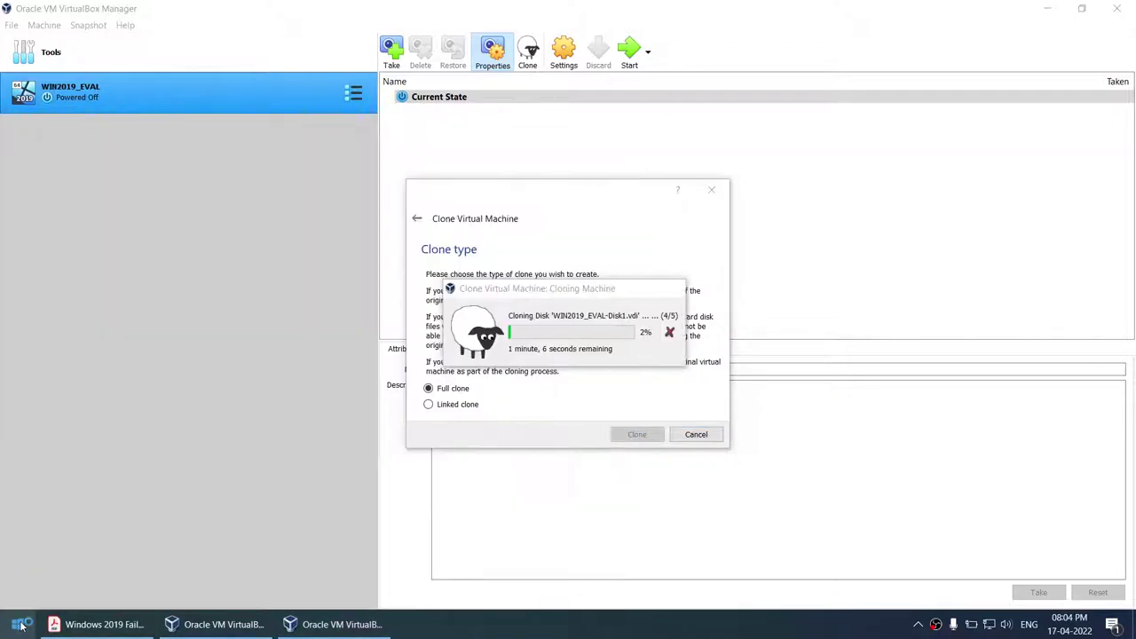
pyautogui.click(241, 625)
pyautogui.click(330, 624)
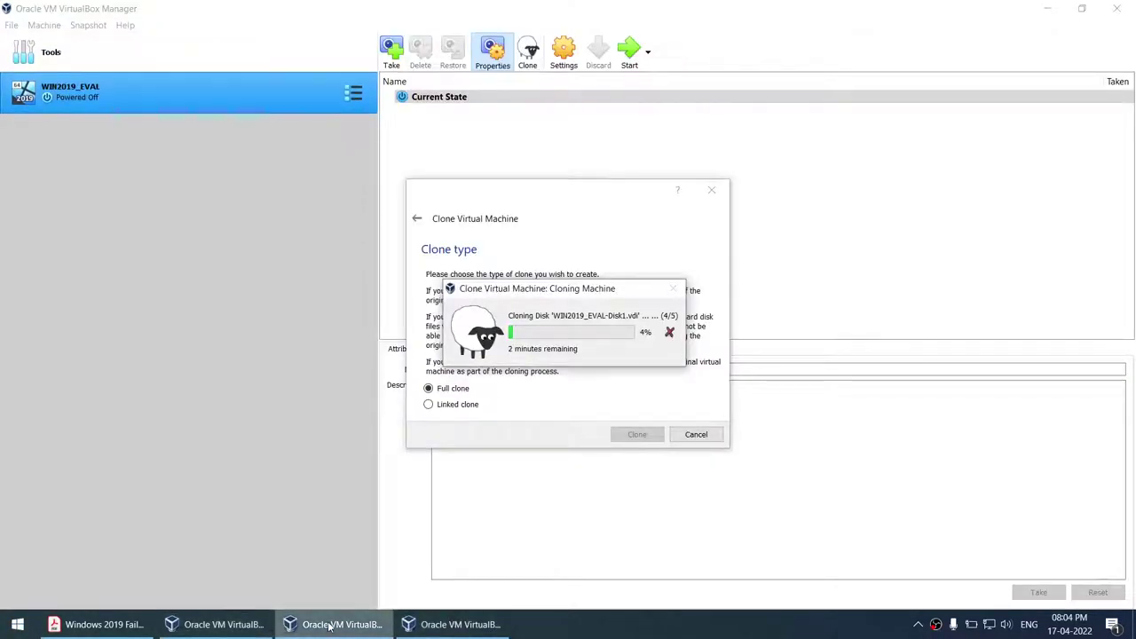
pyautogui.click(439, 625)
# - Full-clone WIN2019_EVAL as WIN2019C2 with all adapter MAC addresses, then return to the guide PDF
pyautogui.rightClick(190, 95)
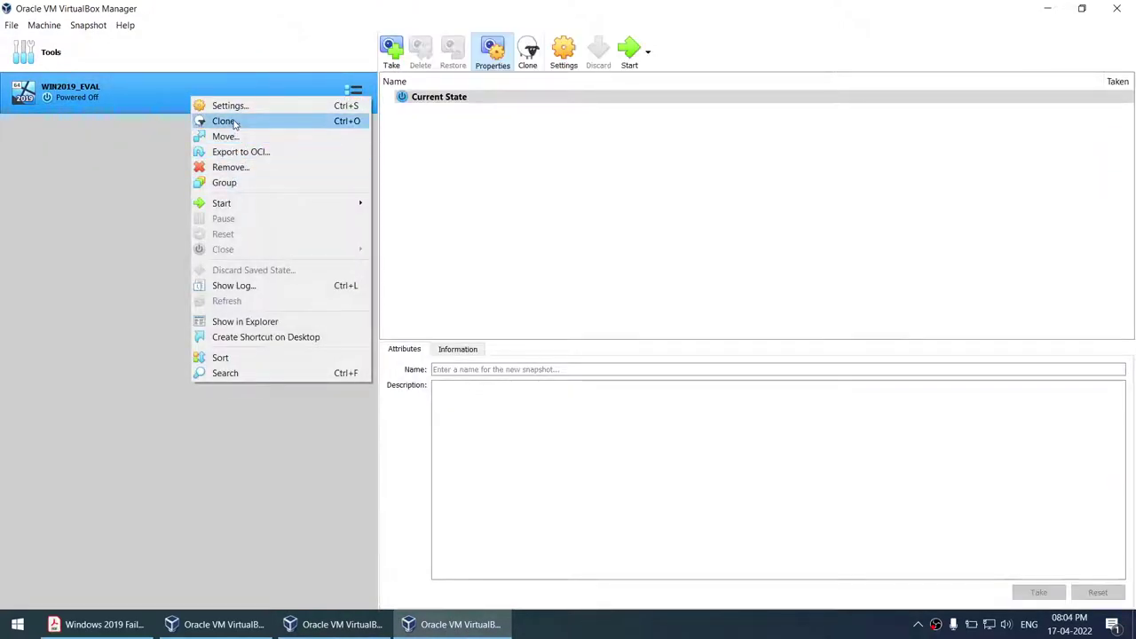
pyautogui.click(232, 121)
pyautogui.moveTo(529, 301); pyautogui.dragTo(638, 301)
pyautogui.write('C2')
pyautogui.click(622, 338)
pyautogui.click(579, 346)
pyautogui.click(636, 436)
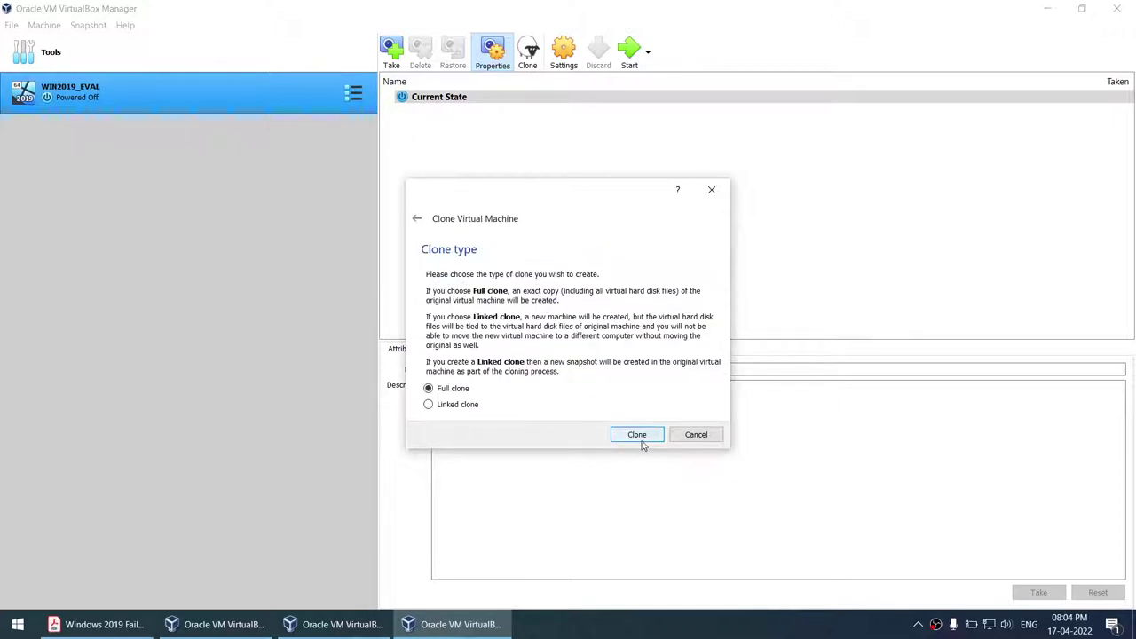
pyautogui.click(638, 435)
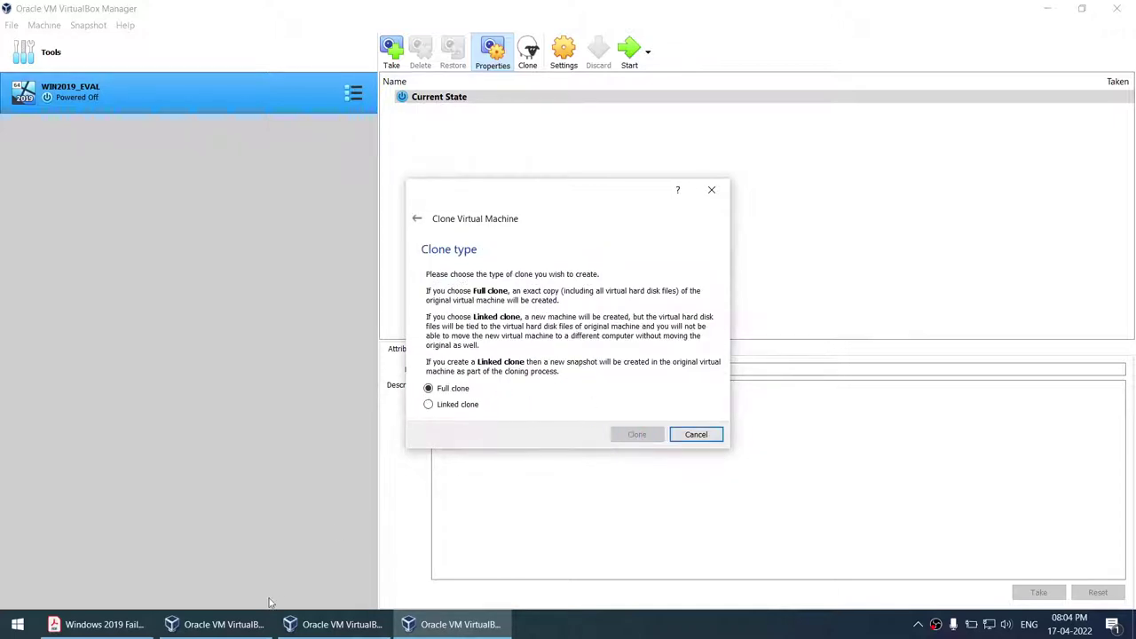
pyautogui.moveTo(240, 622)
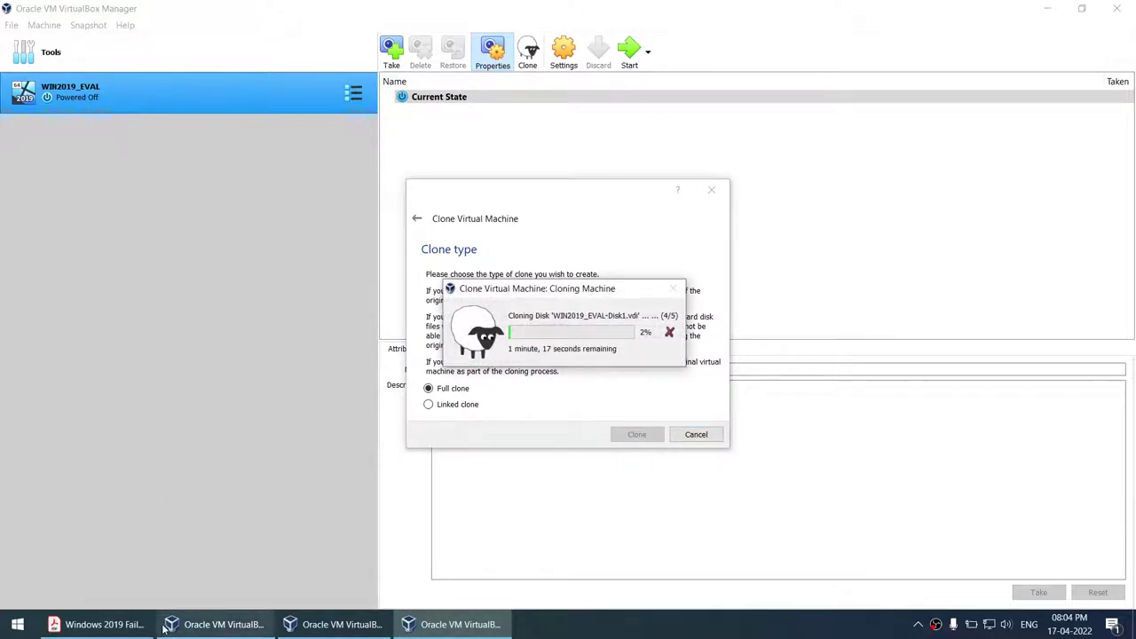
pyautogui.click(97, 624)
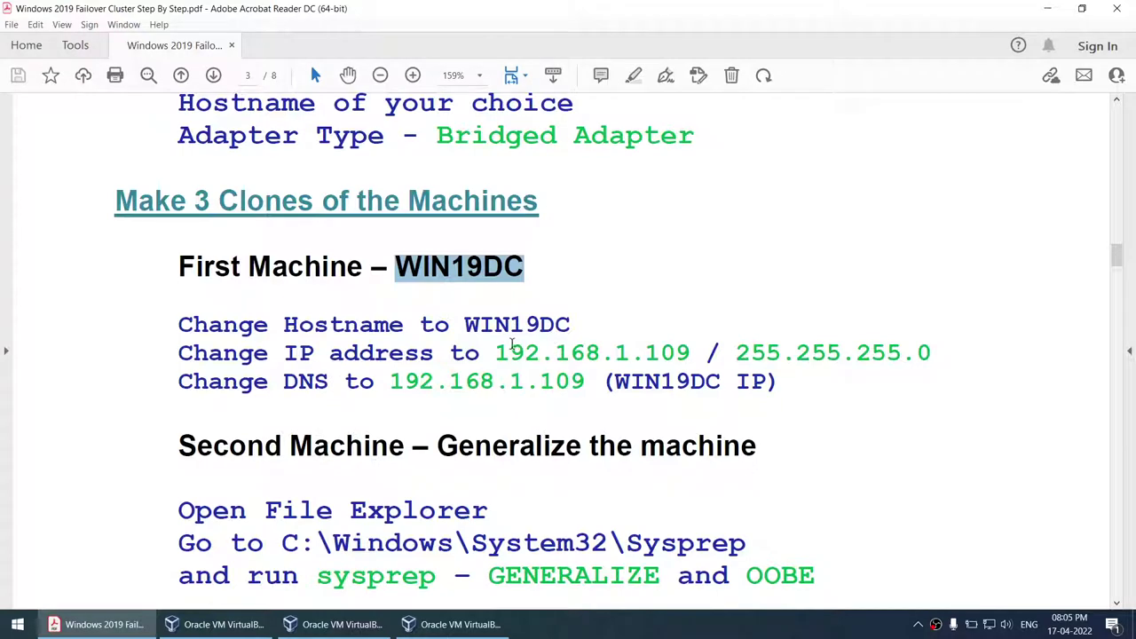
# - Review the guide's sysprep generalize instructions, selecting sysprep and the full /generalize /reboot /oobe command
pyautogui.scroll(-6, 514, 345)
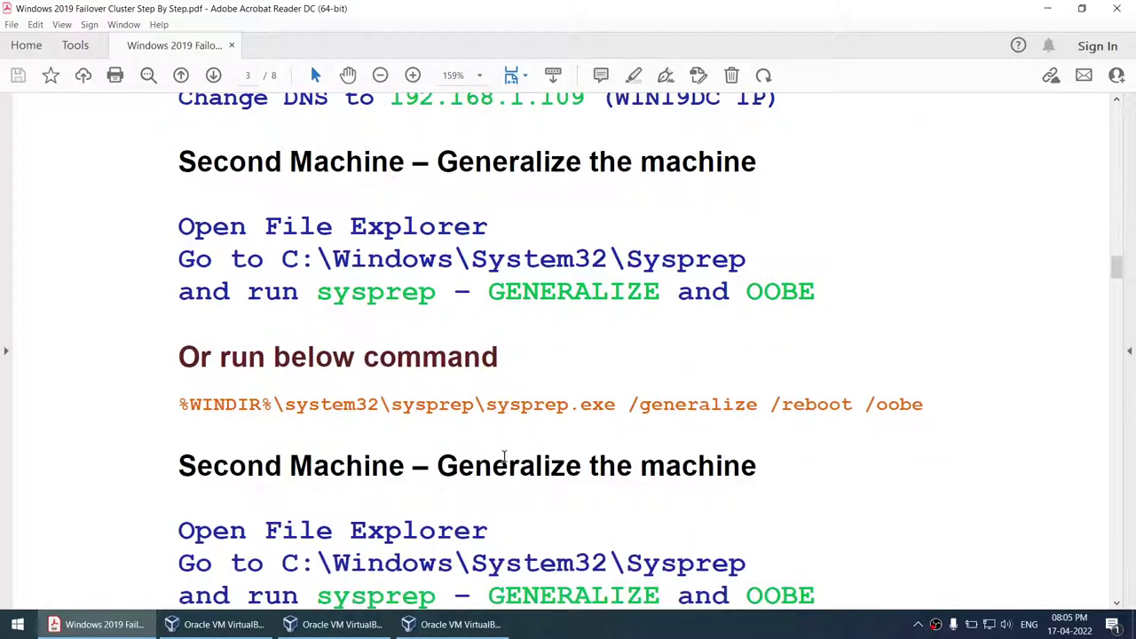
pyautogui.scroll(1, 506, 463)
pyautogui.doubleClick(406, 319)
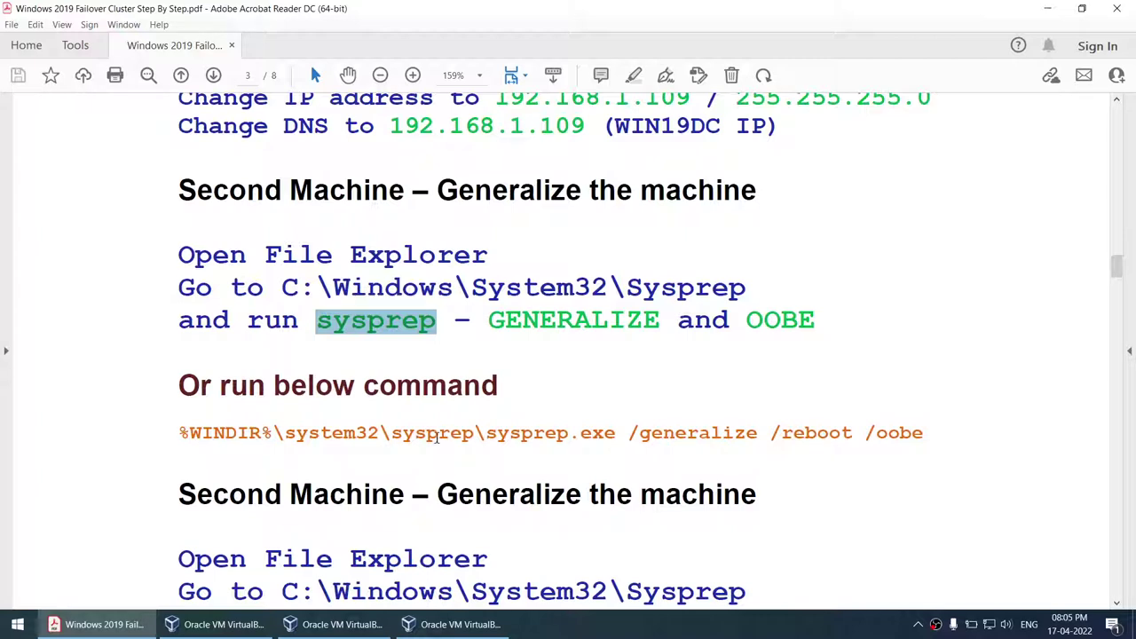
pyautogui.scroll(-2, 391, 373)
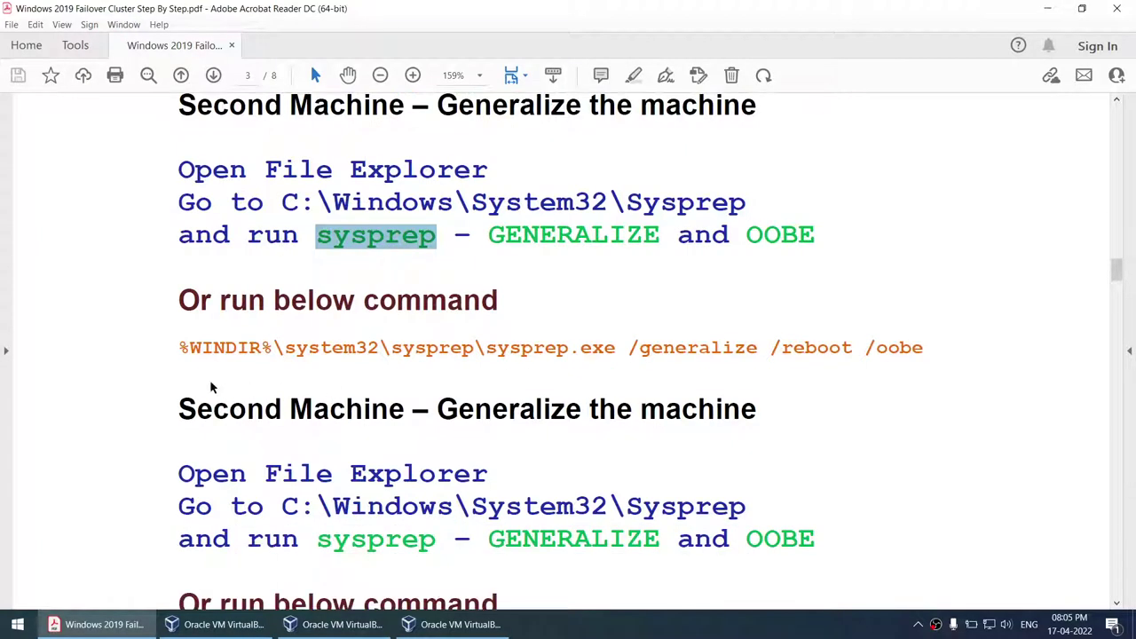
pyautogui.moveTo(184, 351); pyautogui.dragTo(924, 348)
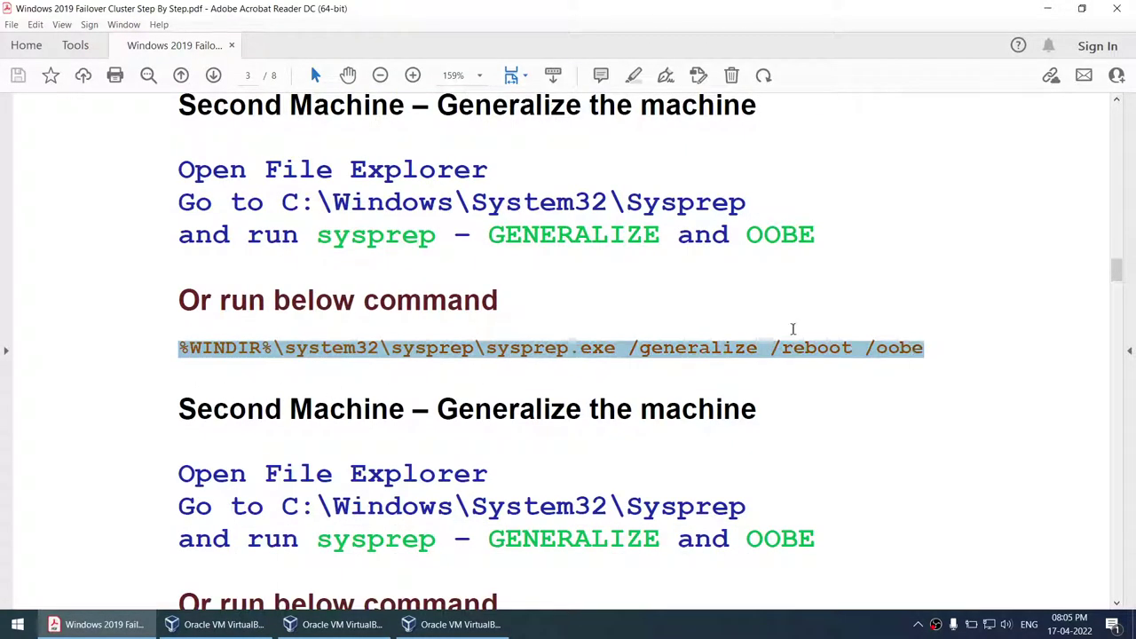
pyautogui.moveTo(319, 240); pyautogui.dragTo(437, 242)
pyautogui.moveTo(319, 545); pyautogui.dragTo(436, 550)
pyautogui.scroll(-2, 338, 512)
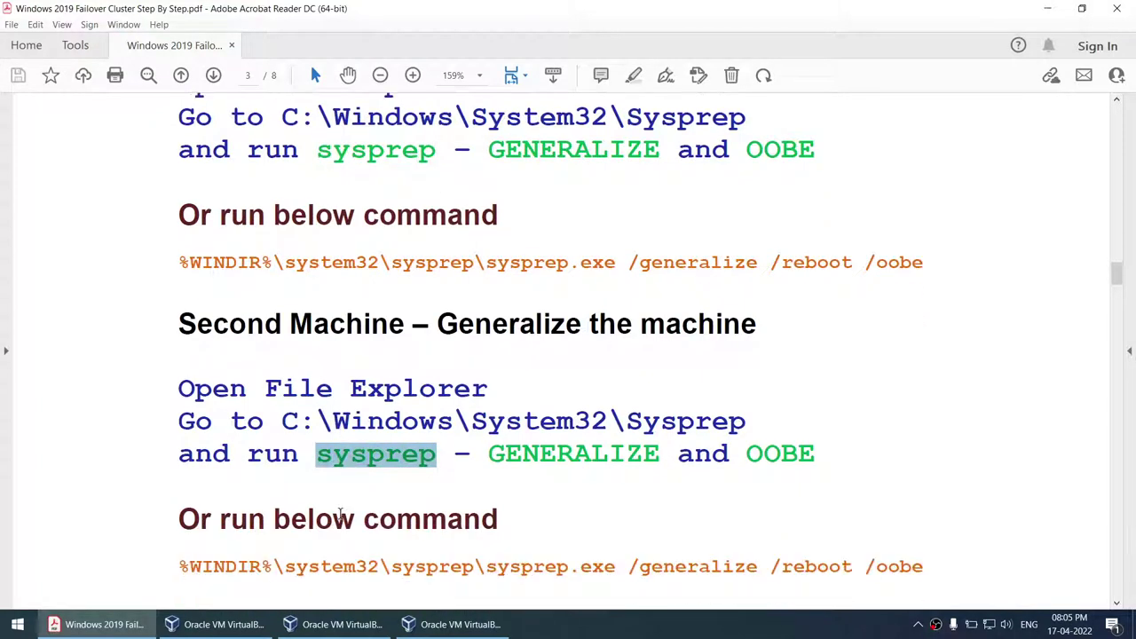
pyautogui.scroll(4, 339, 513)
pyautogui.scroll(2, 339, 513)
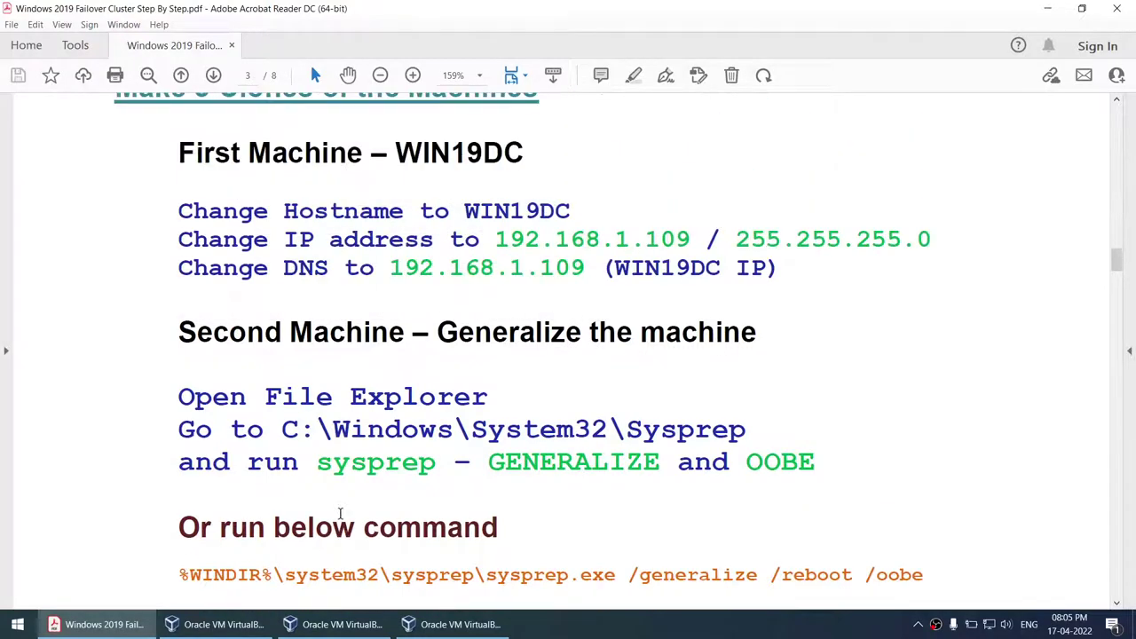
# - Check the cloning progress across the three VirtualBox Manager windows
pyautogui.click(226, 624)
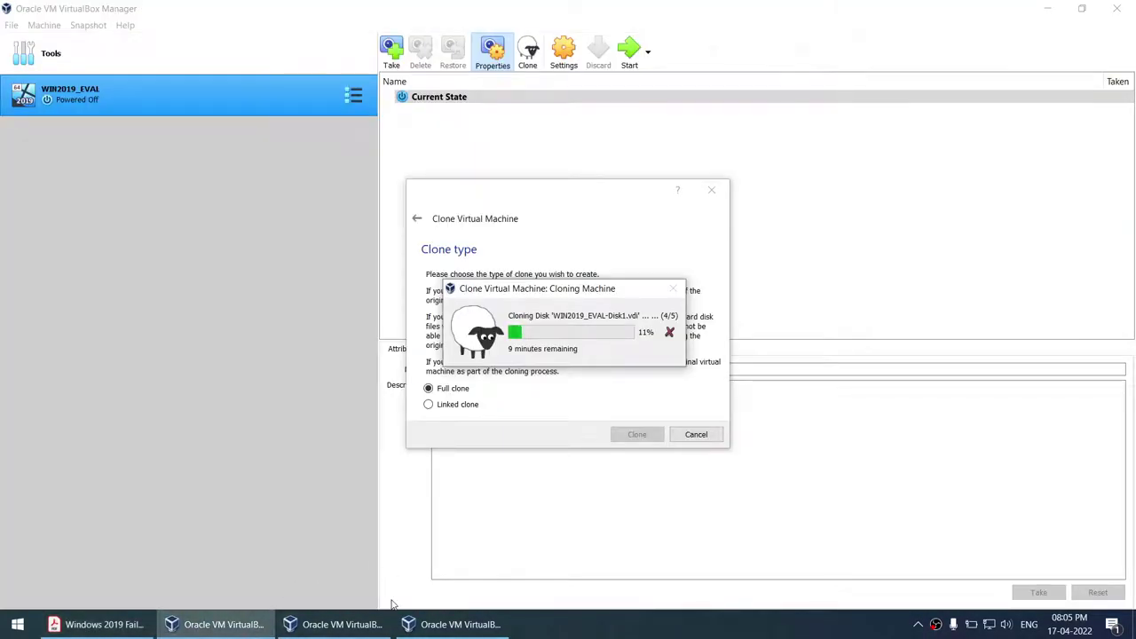
pyautogui.click(373, 625)
pyautogui.click(417, 625)
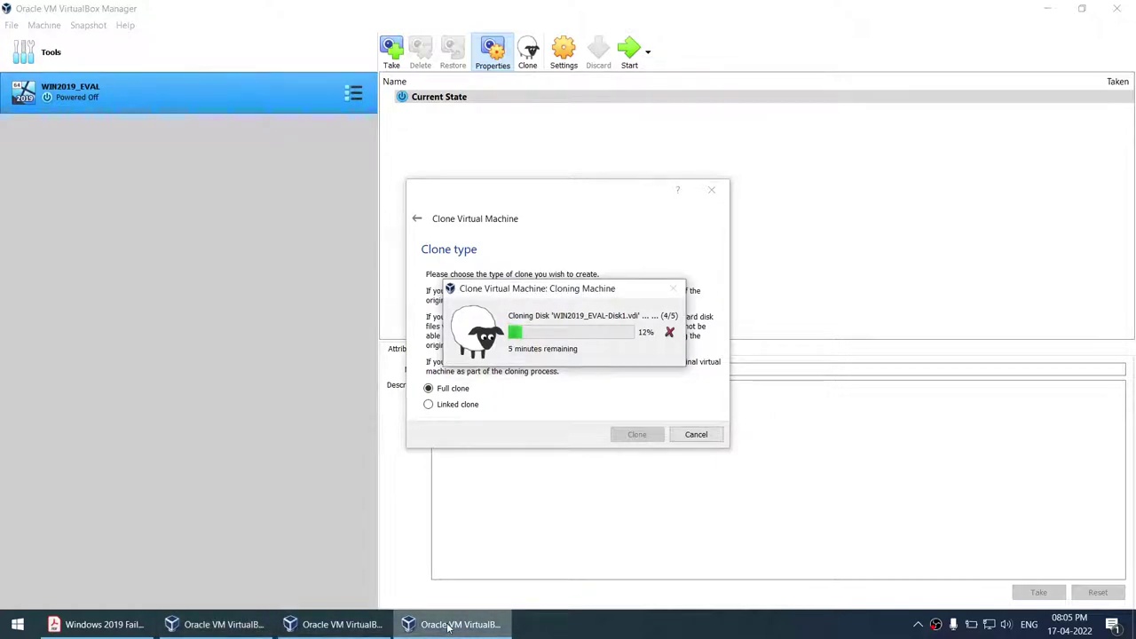
# - Return to the guide's Second Machine sysprep generalize instructions on page 3
pyautogui.click(98, 624)
pyautogui.scroll(-5, 493, 434)
pyautogui.scroll(1, 492, 434)
pyautogui.scroll(-4, 492, 435)
pyautogui.scroll(2, 492, 434)
pyautogui.scroll(3, 491, 434)
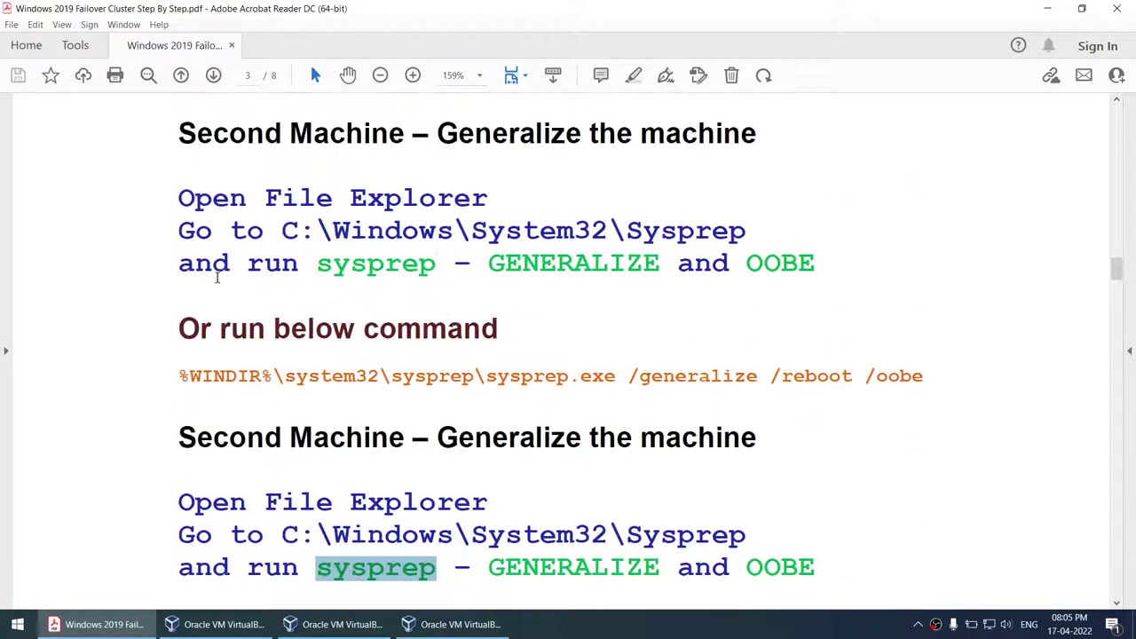
# - Highlight Active Directory Domain Services and Domain Controller in the guide's Part2 section
pyautogui.scroll(-8, 533, 396)
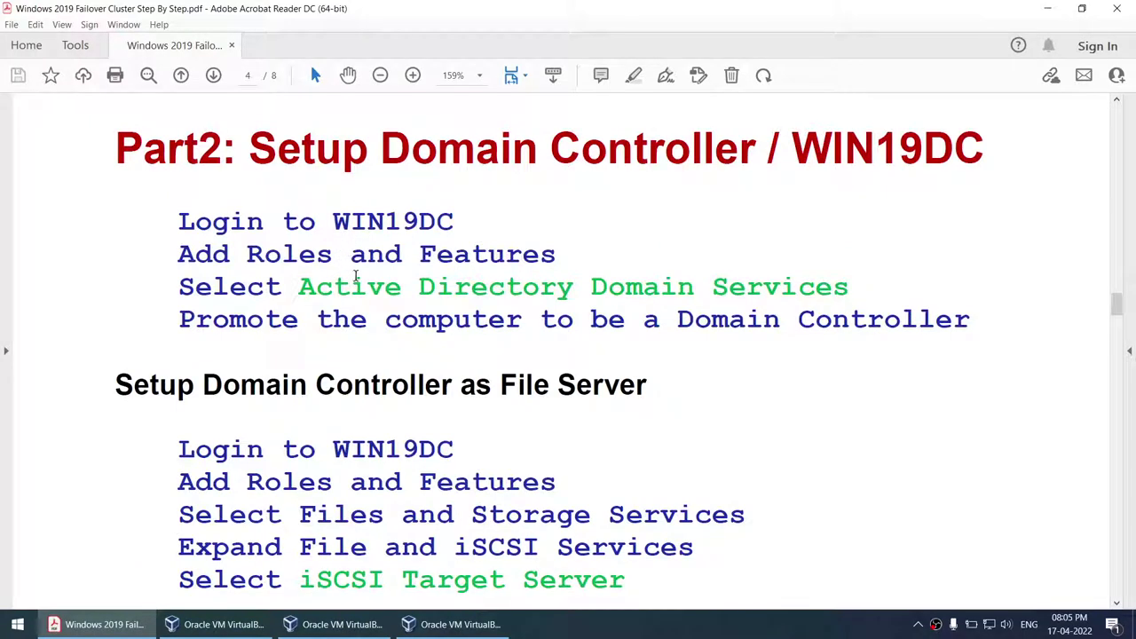
pyautogui.moveTo(303, 291); pyautogui.dragTo(849, 292)
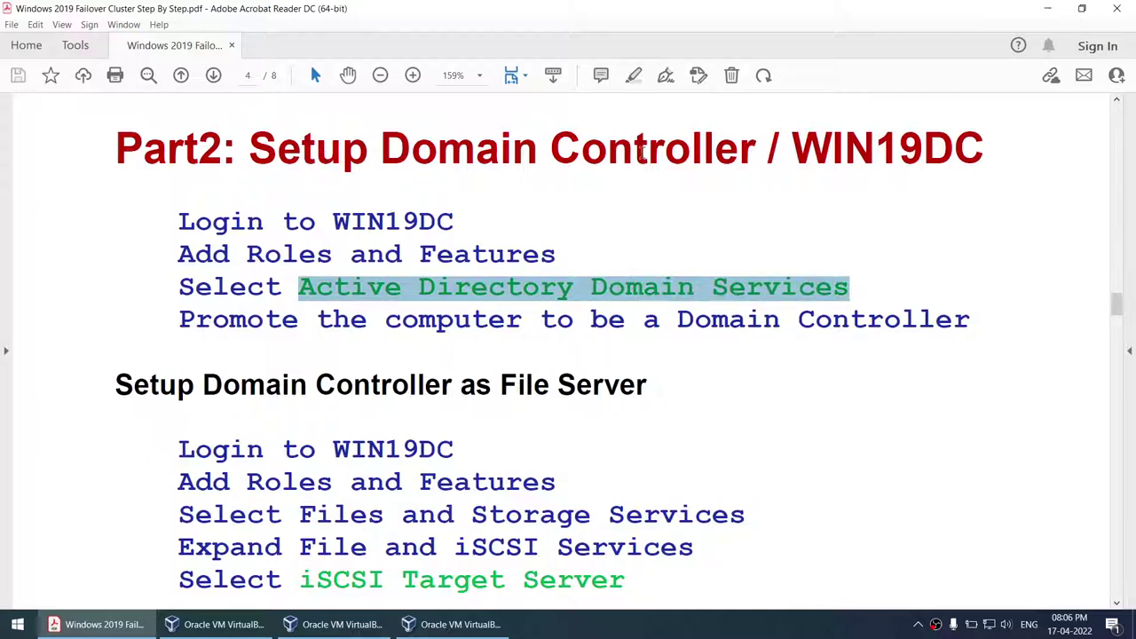
pyautogui.moveTo(399, 154); pyautogui.dragTo(704, 156)
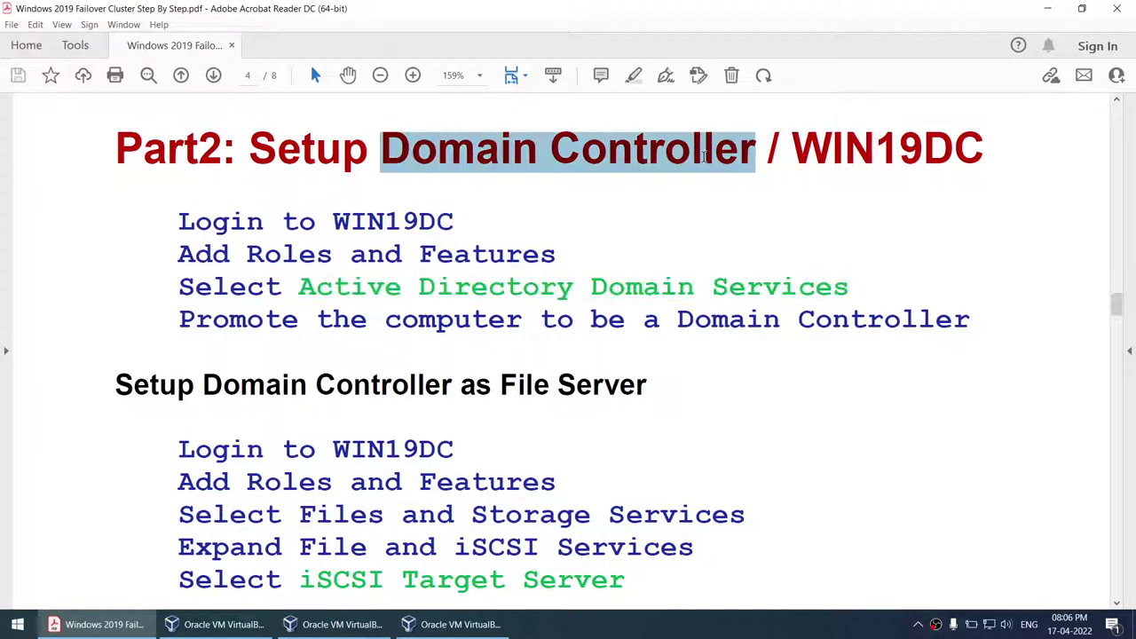
pyautogui.scroll(-3, 660, 209)
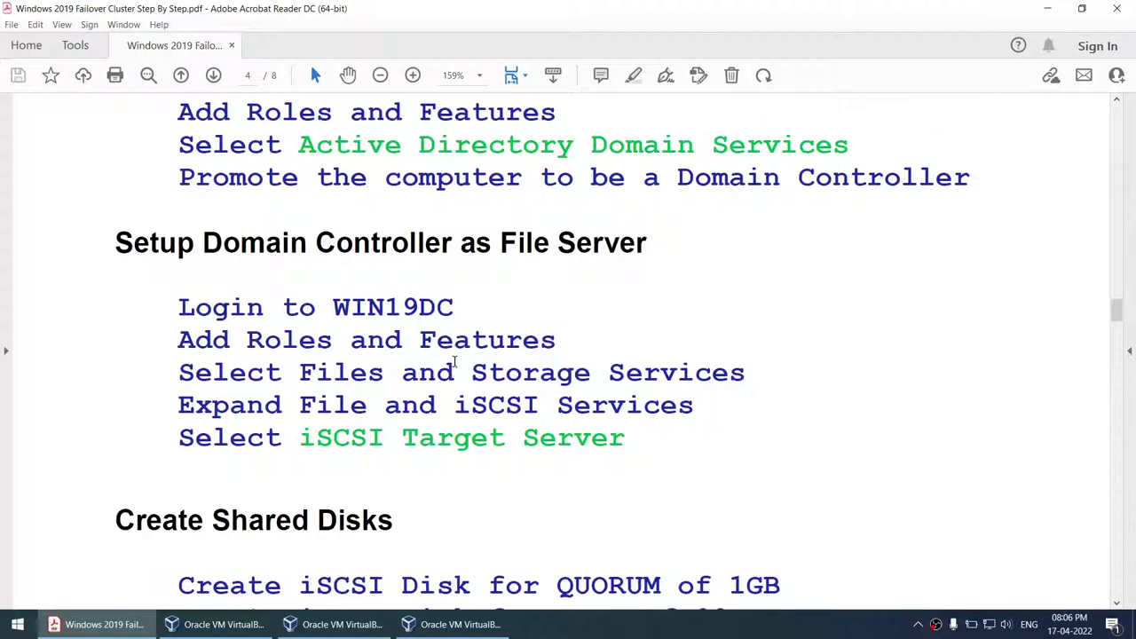
pyautogui.moveTo(302, 435); pyautogui.dragTo(627, 438)
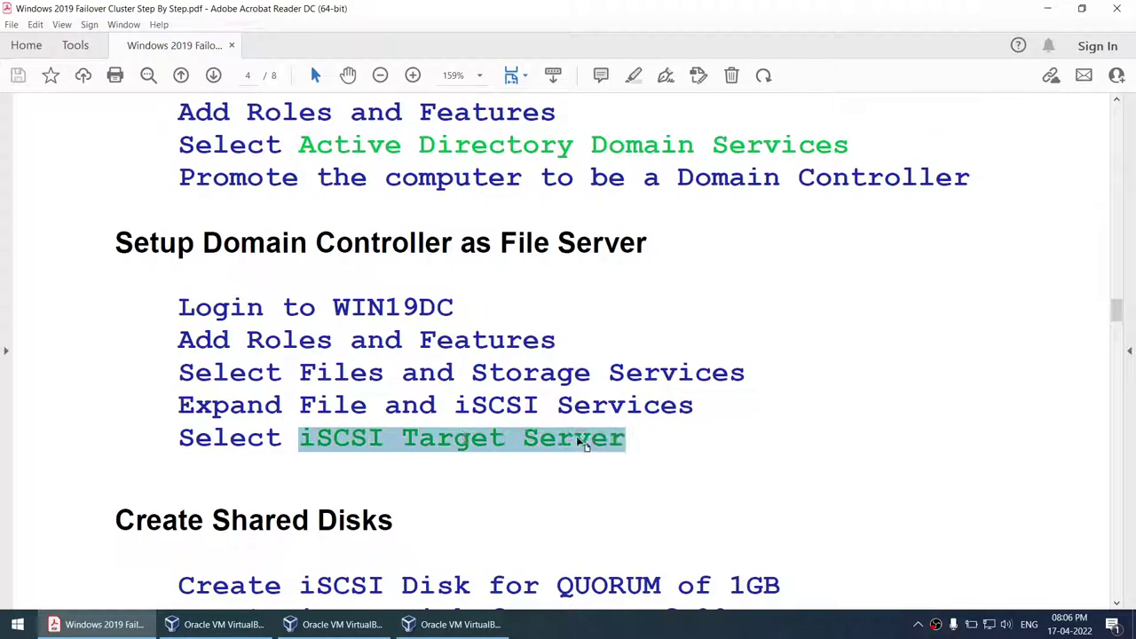
pyautogui.scroll(1, 531, 411)
pyautogui.scroll(2, 431, 228)
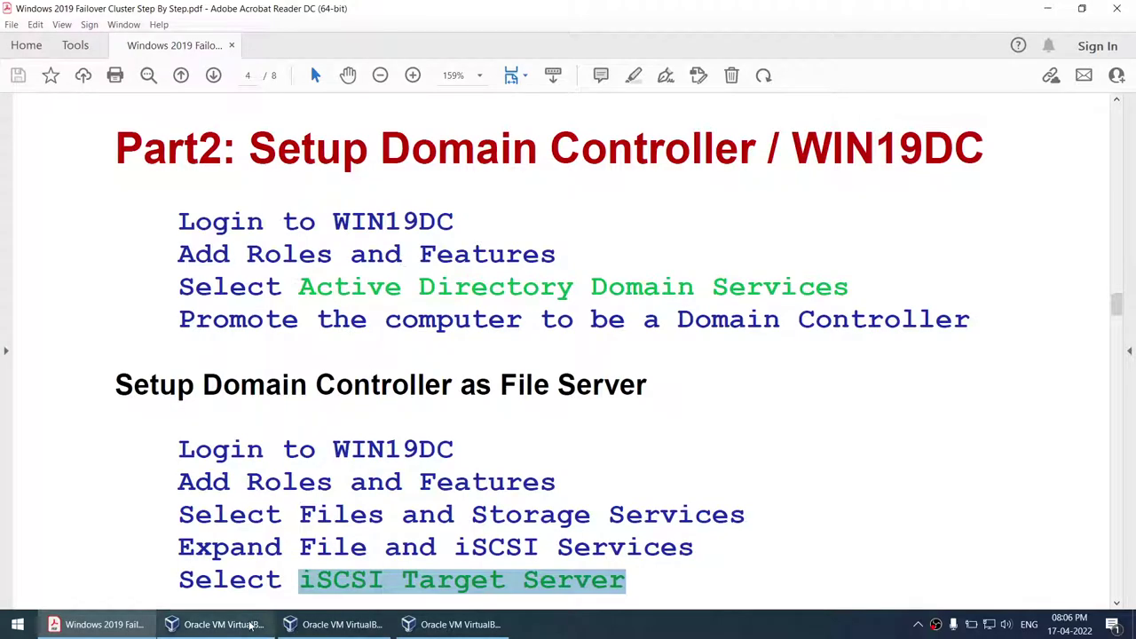
# - Highlight QUORUM, DATA and 2 Nodes in the shared-disk steps, heading toward Part3
pyautogui.click(213, 624)
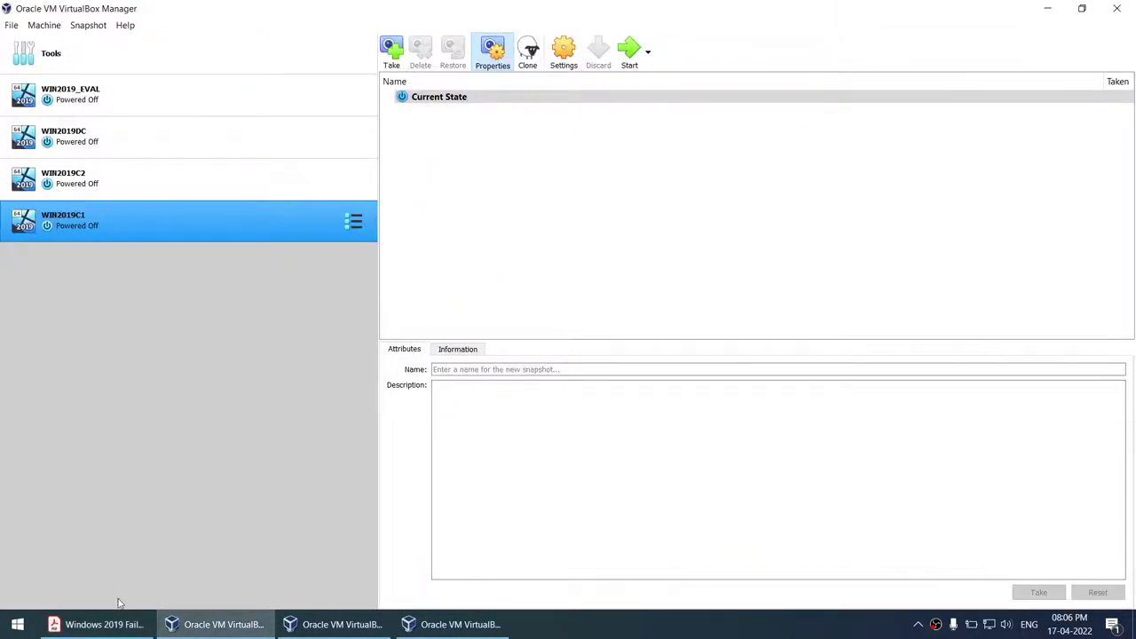
pyautogui.click(98, 624)
pyautogui.scroll(-5, 429, 391)
pyautogui.scroll(-3, 428, 388)
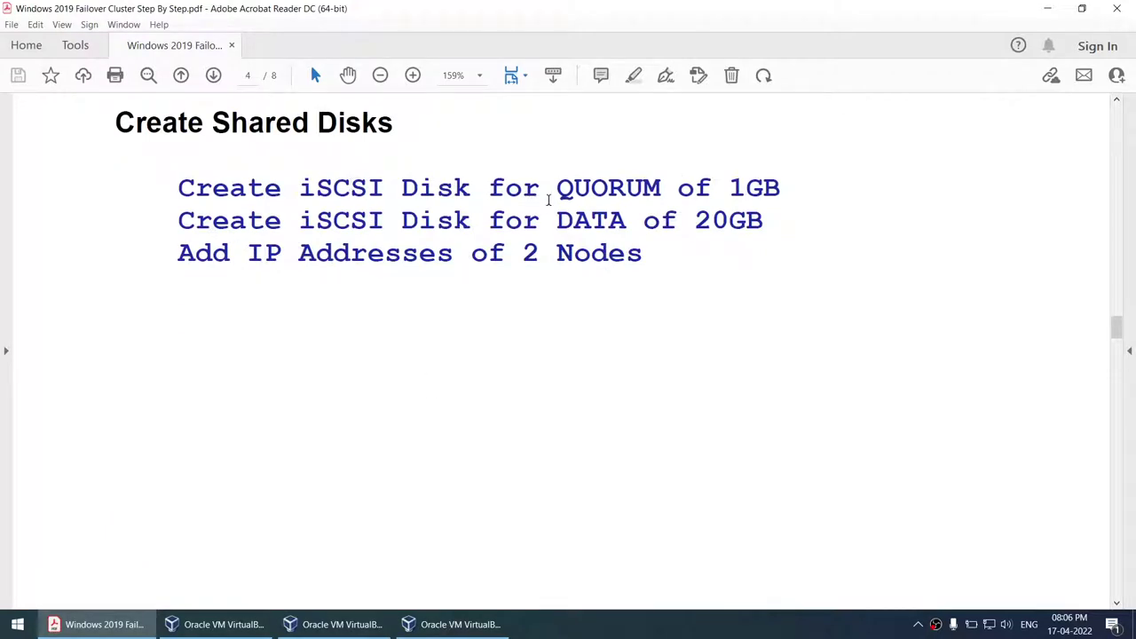
pyautogui.doubleClick(599, 195)
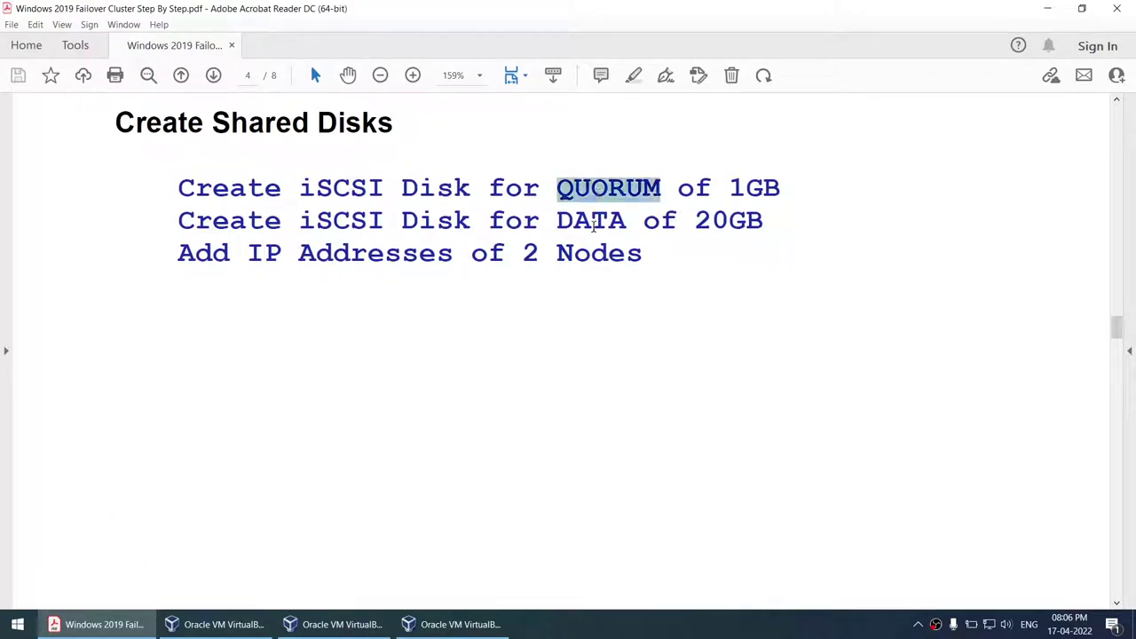
pyautogui.doubleClick(593, 223)
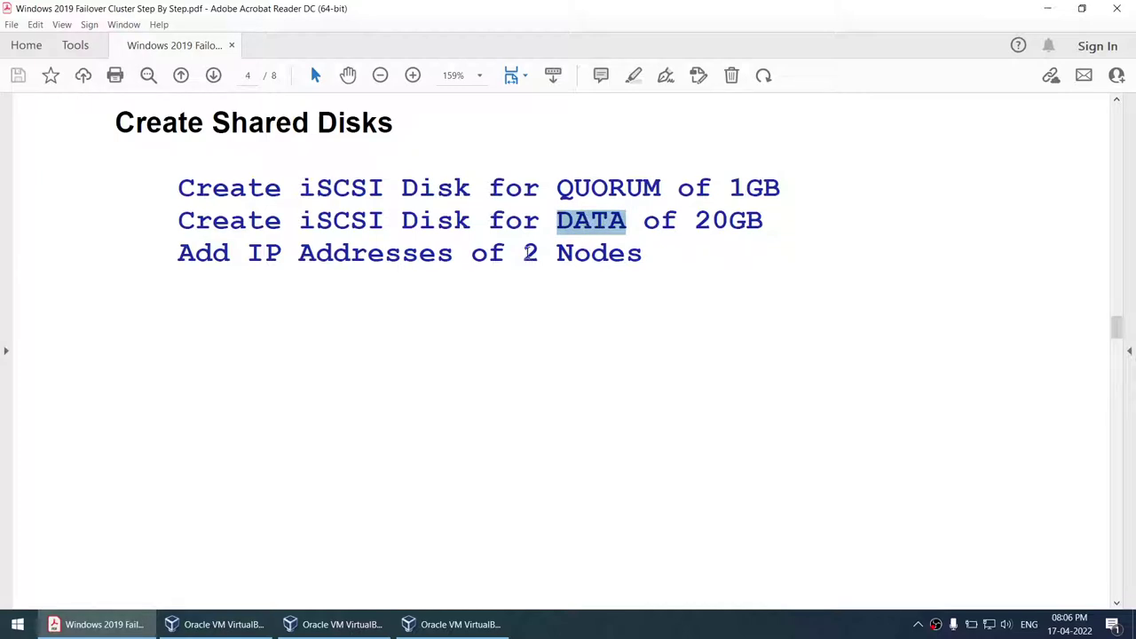
pyautogui.moveTo(530, 253); pyautogui.dragTo(643, 255)
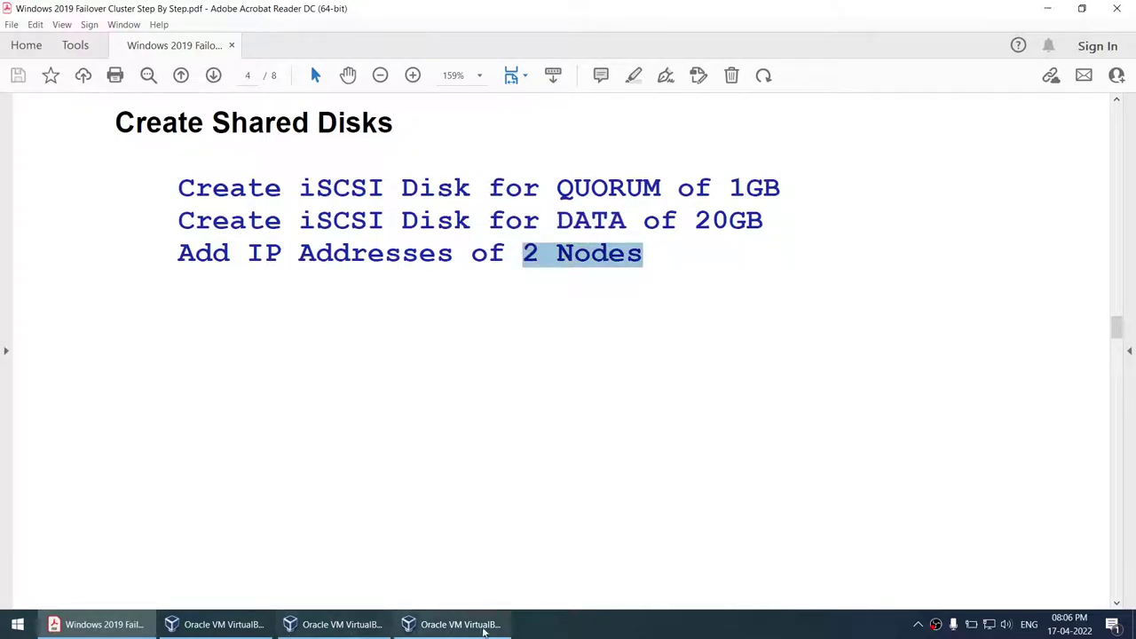
pyautogui.scroll(-10, 530, 343)
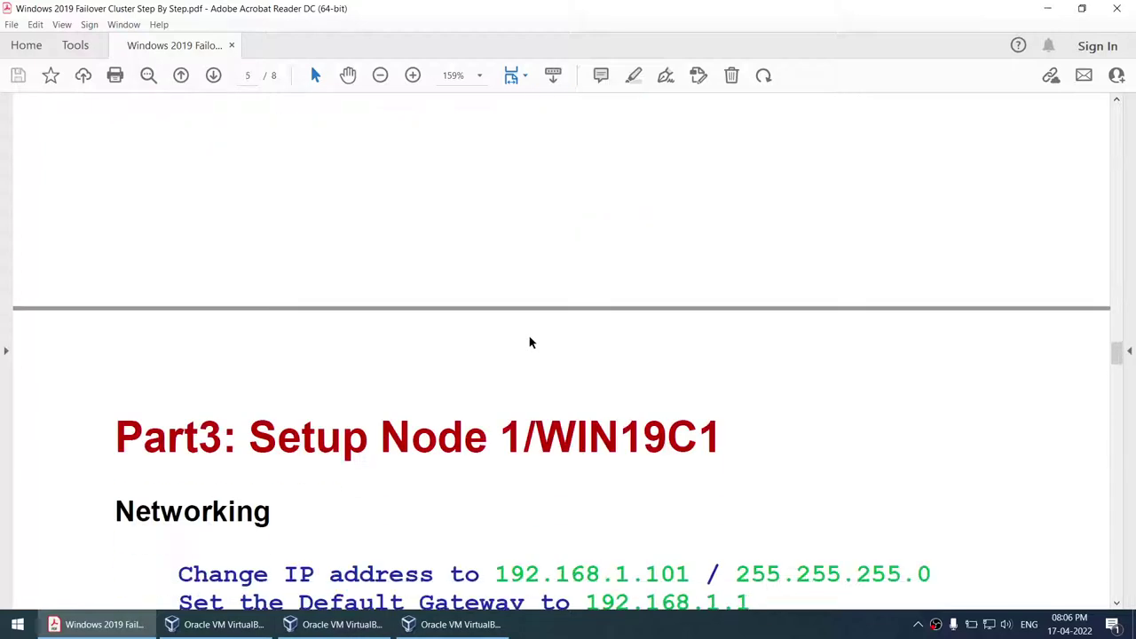
# - Highlight Node 1's IP 192.168.1.101, default gateway and DNS 192.168.1.109
pyautogui.scroll(-1, 530, 337)
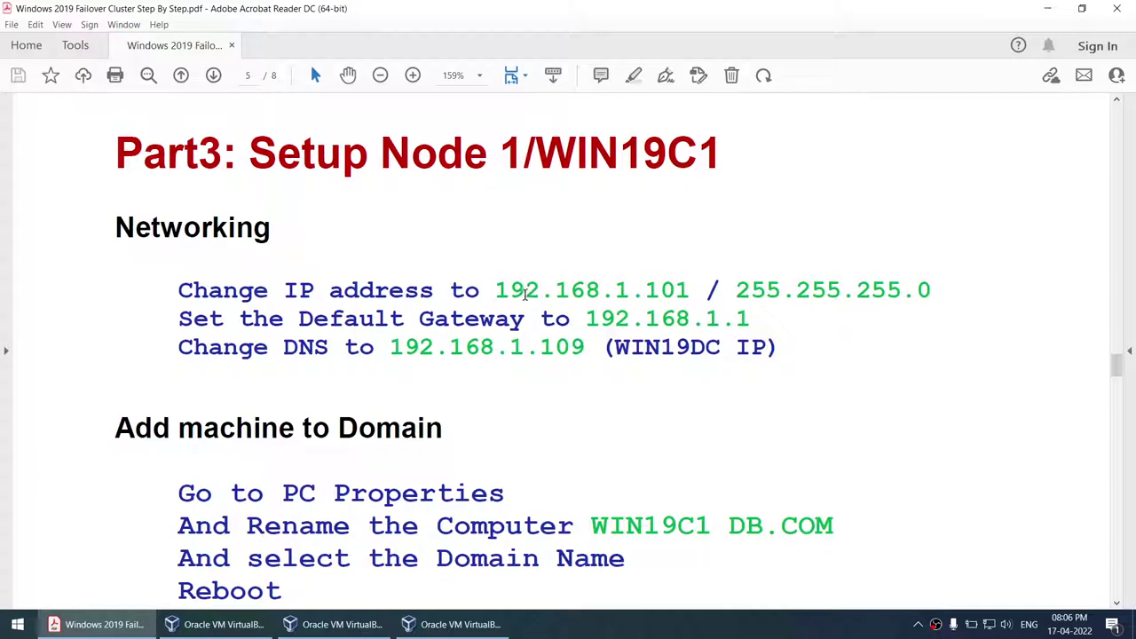
pyautogui.moveTo(499, 291); pyautogui.dragTo(687, 291)
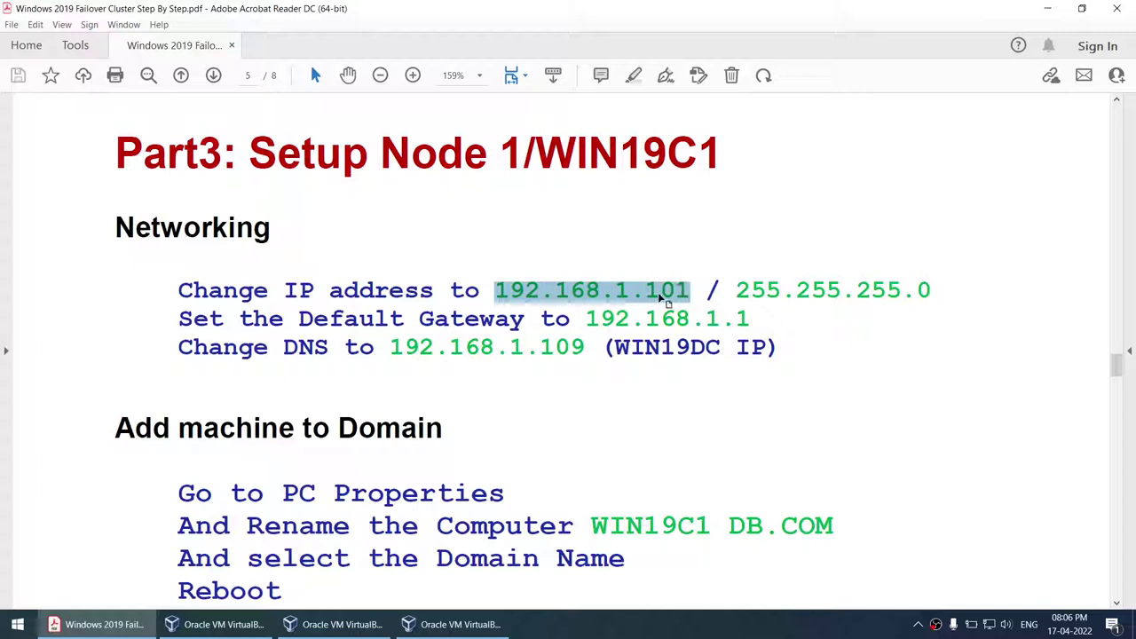
pyautogui.moveTo(586, 319); pyautogui.dragTo(754, 327)
pyautogui.moveTo(387, 347); pyautogui.dragTo(581, 350)
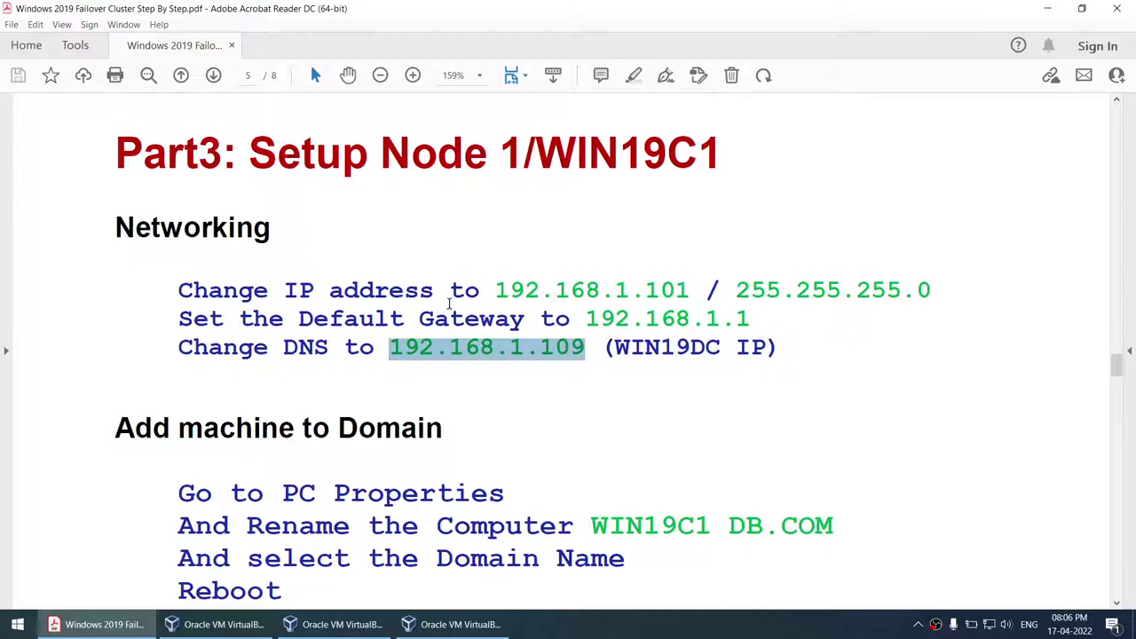
pyautogui.scroll(-3, 451, 307)
pyautogui.scroll(2, 451, 304)
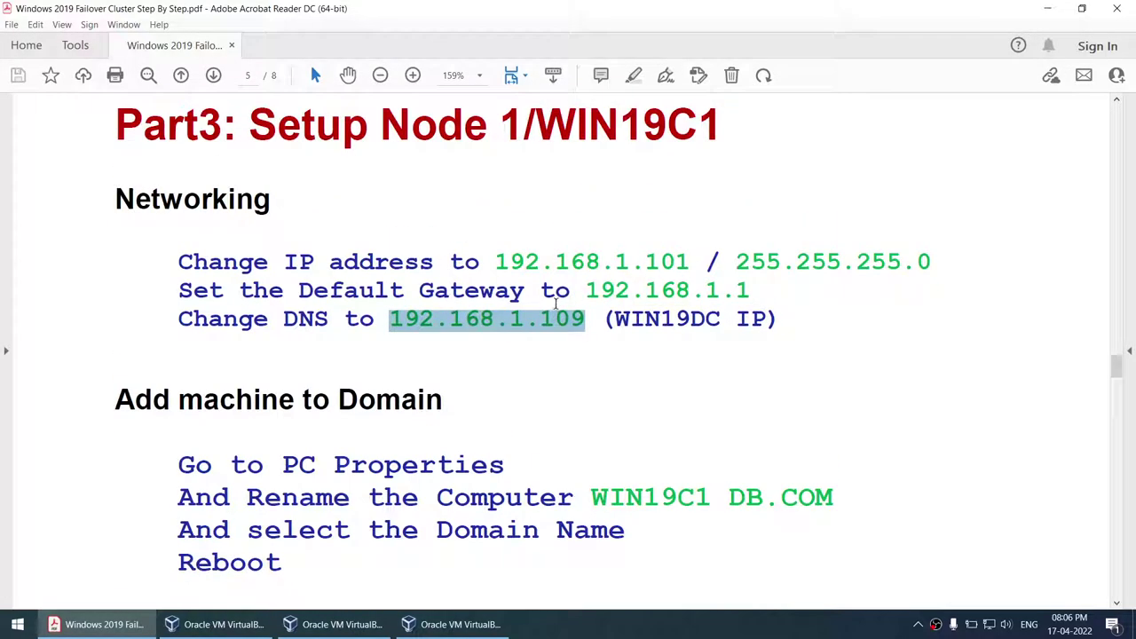
pyautogui.scroll(-5, 557, 305)
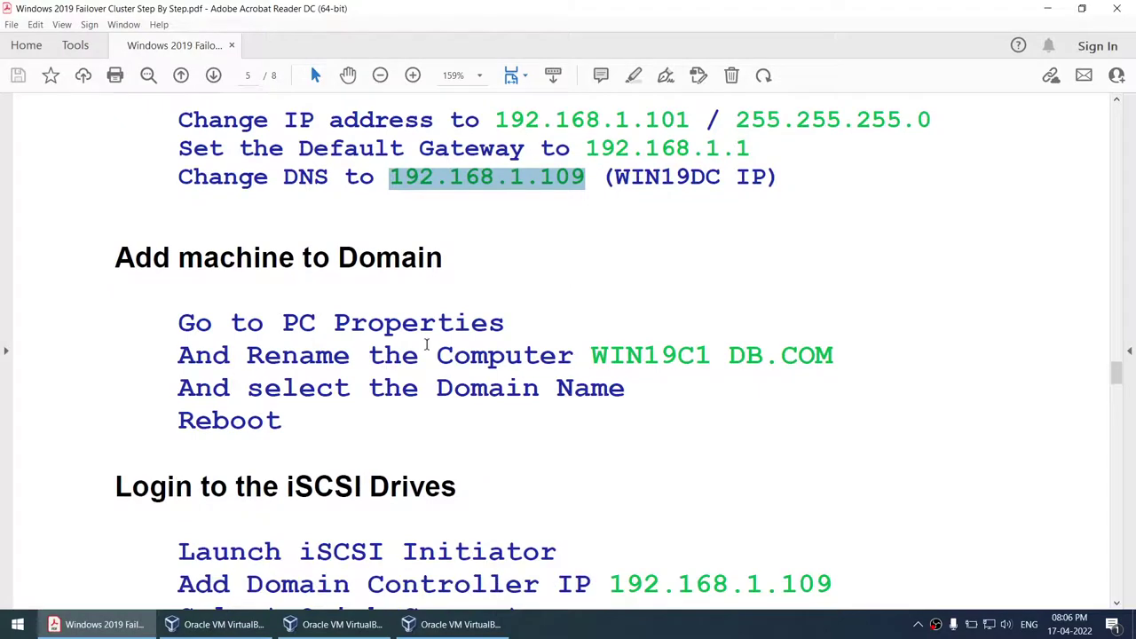
pyautogui.scroll(-3, 384, 348)
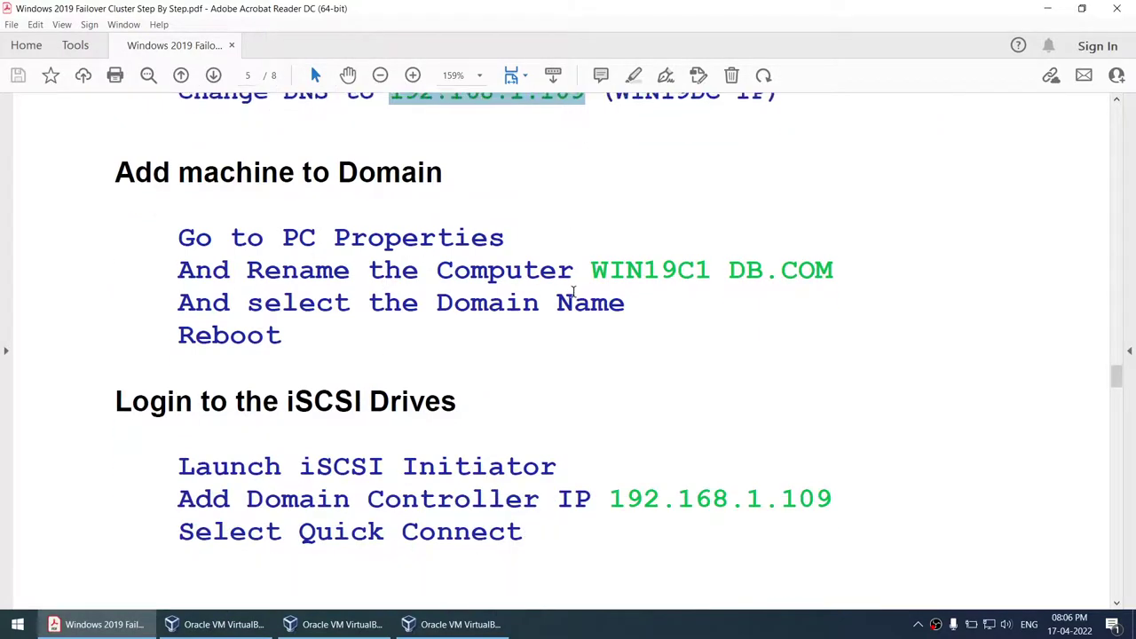
# - Highlight the computer name WIN19C1 and the three Create Shared Disks steps
pyautogui.moveTo(594, 270); pyautogui.dragTo(705, 265)
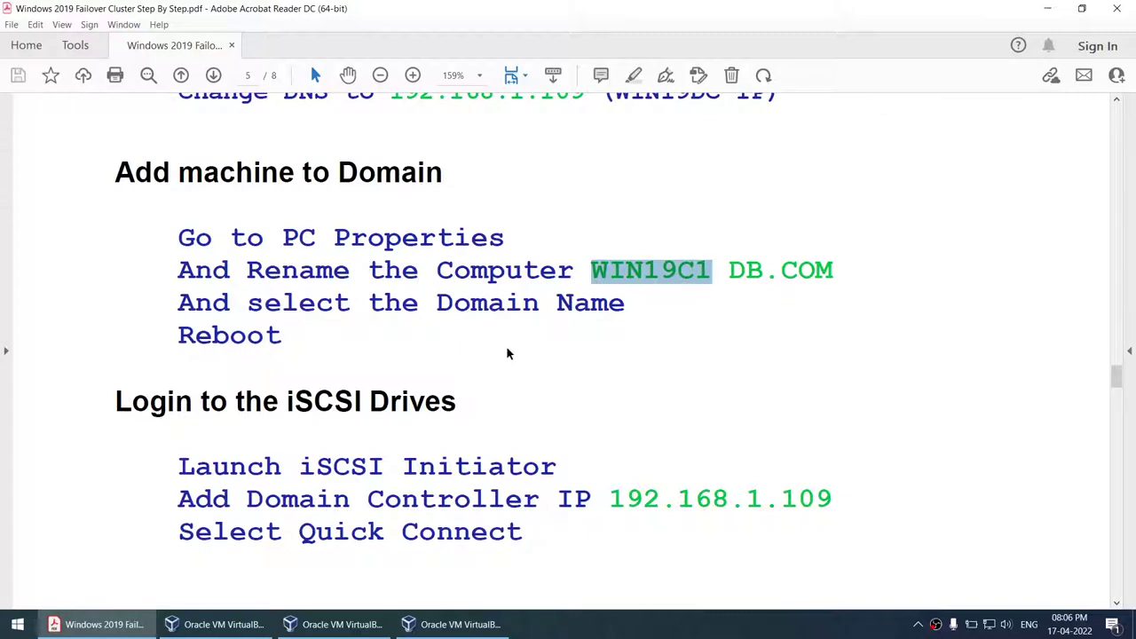
pyautogui.scroll(-4, 508, 351)
pyautogui.scroll(-3, 507, 348)
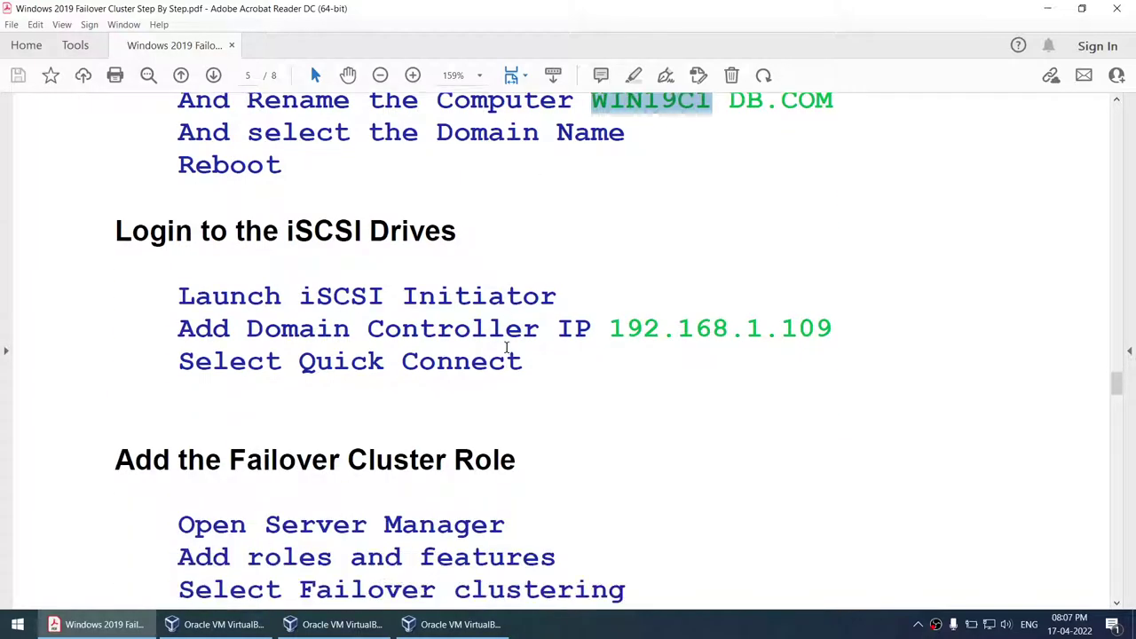
pyautogui.scroll(8, 499, 300)
pyautogui.scroll(18, 501, 300)
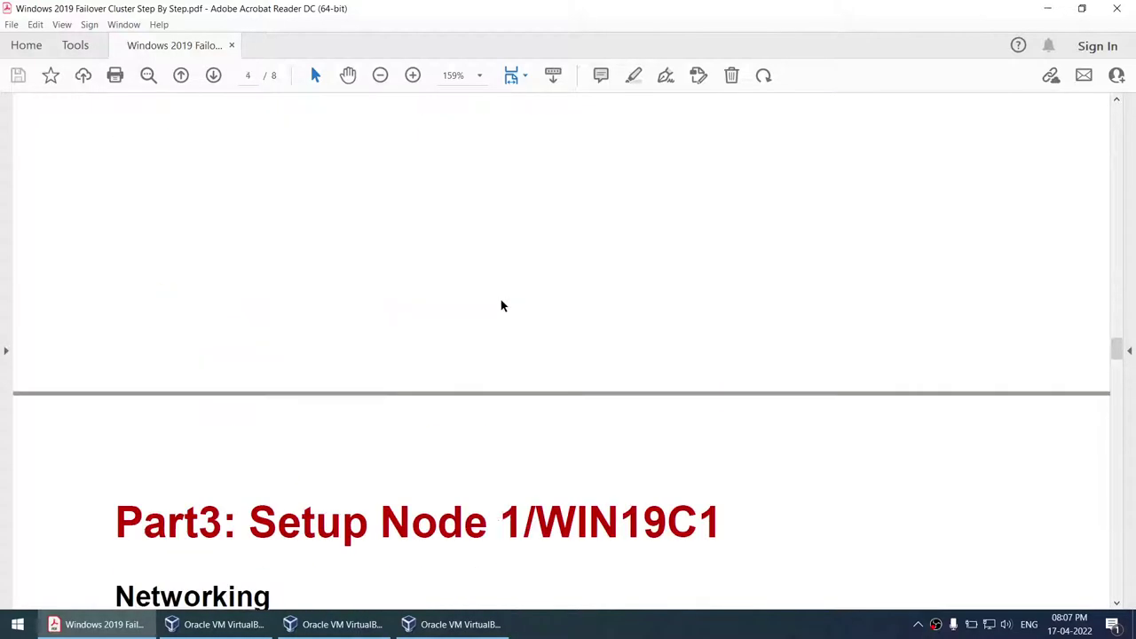
pyautogui.moveTo(256, 272); pyautogui.dragTo(574, 346)
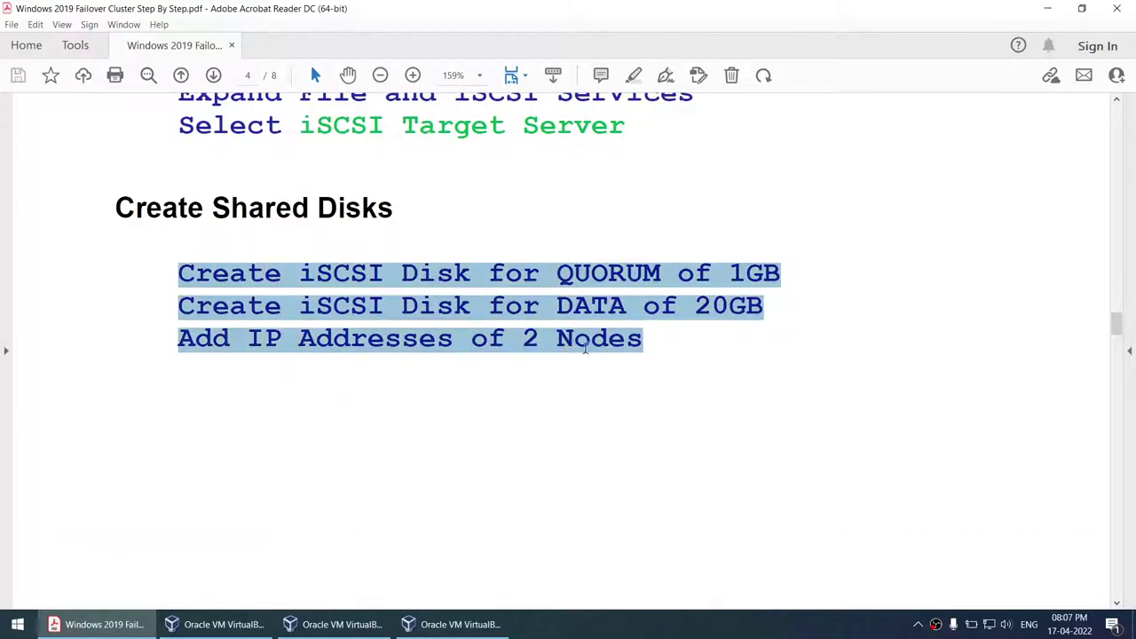
# - Highlight the domain controller IP step and the Failover Cluster Role heading
pyautogui.scroll(-15, 553, 400)
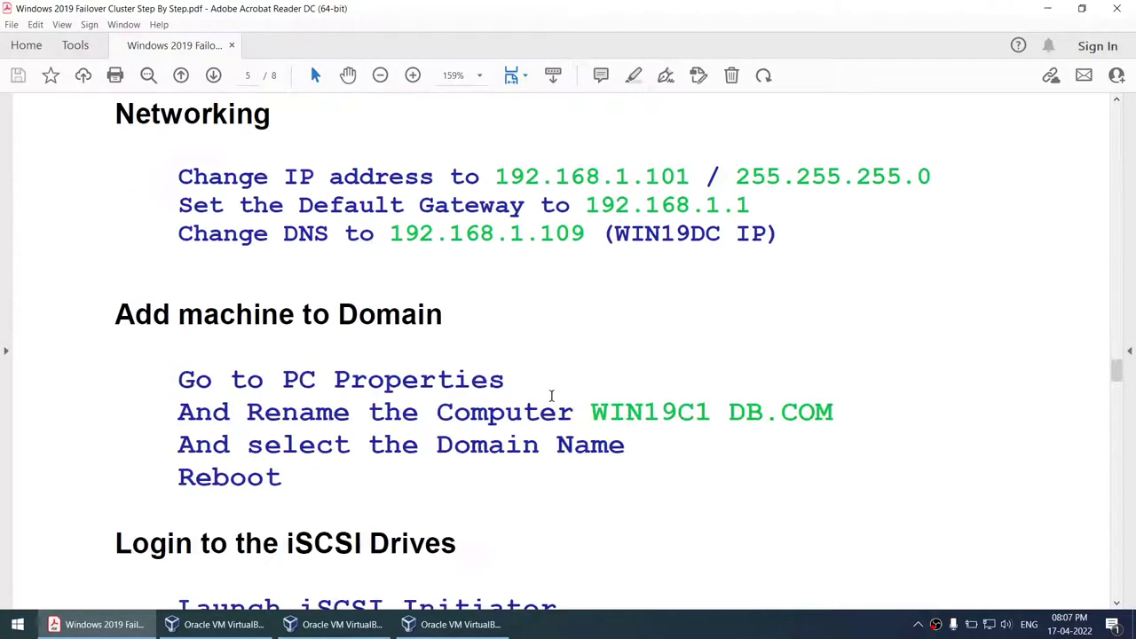
pyautogui.scroll(-5, 551, 402)
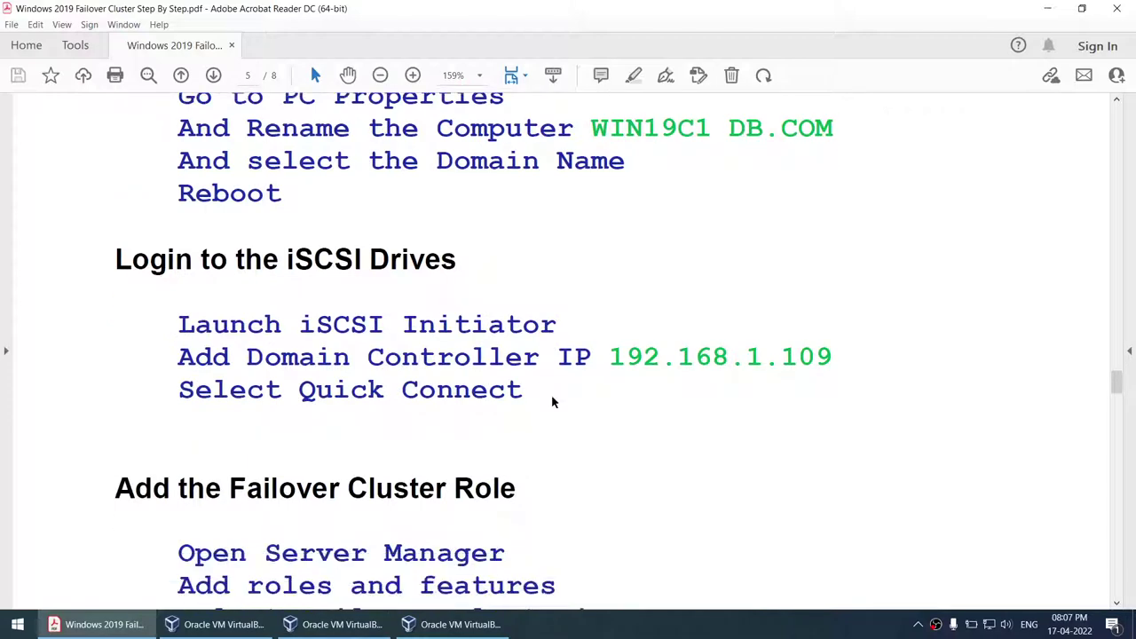
pyautogui.moveTo(430, 327); pyautogui.dragTo(673, 340)
pyautogui.scroll(9, 657, 375)
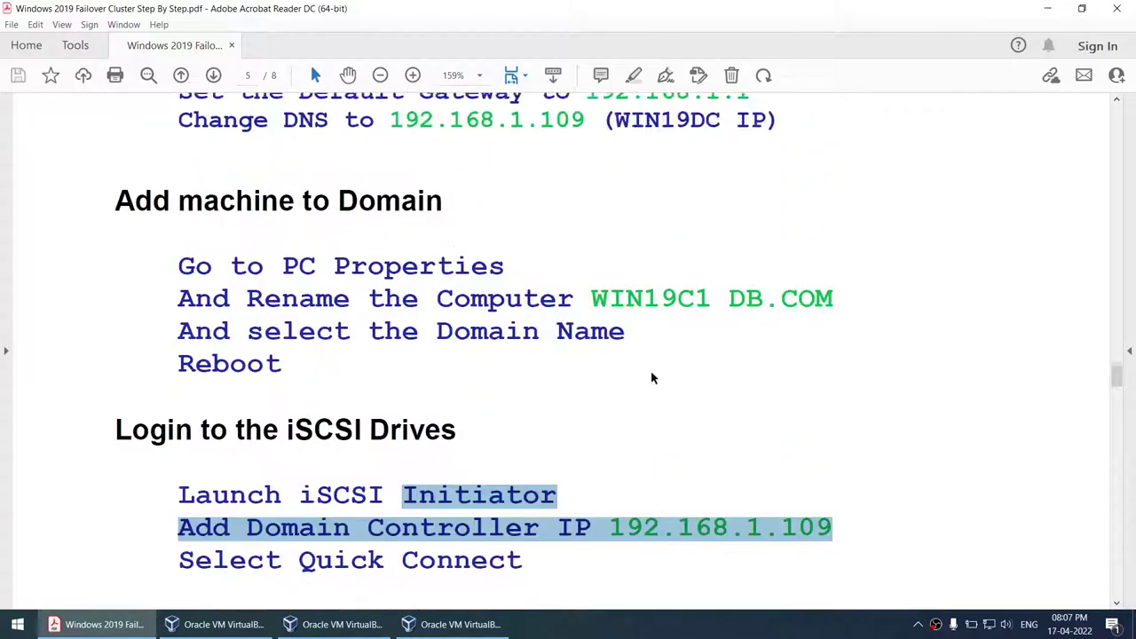
pyautogui.scroll(-15, 405, 181)
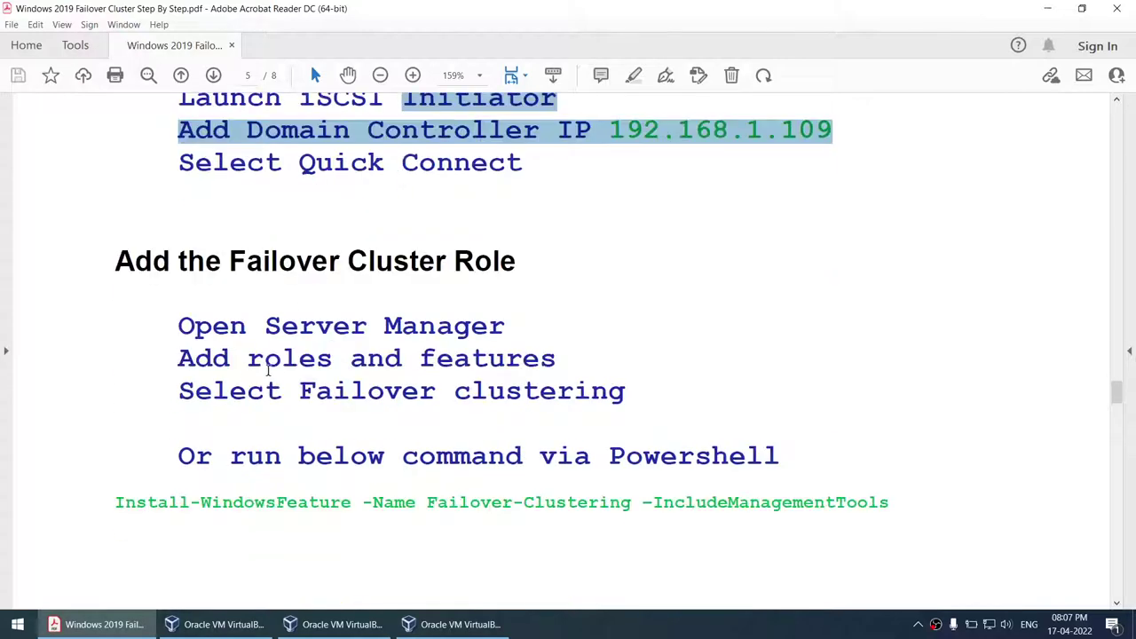
pyautogui.moveTo(221, 261); pyautogui.dragTo(480, 263)
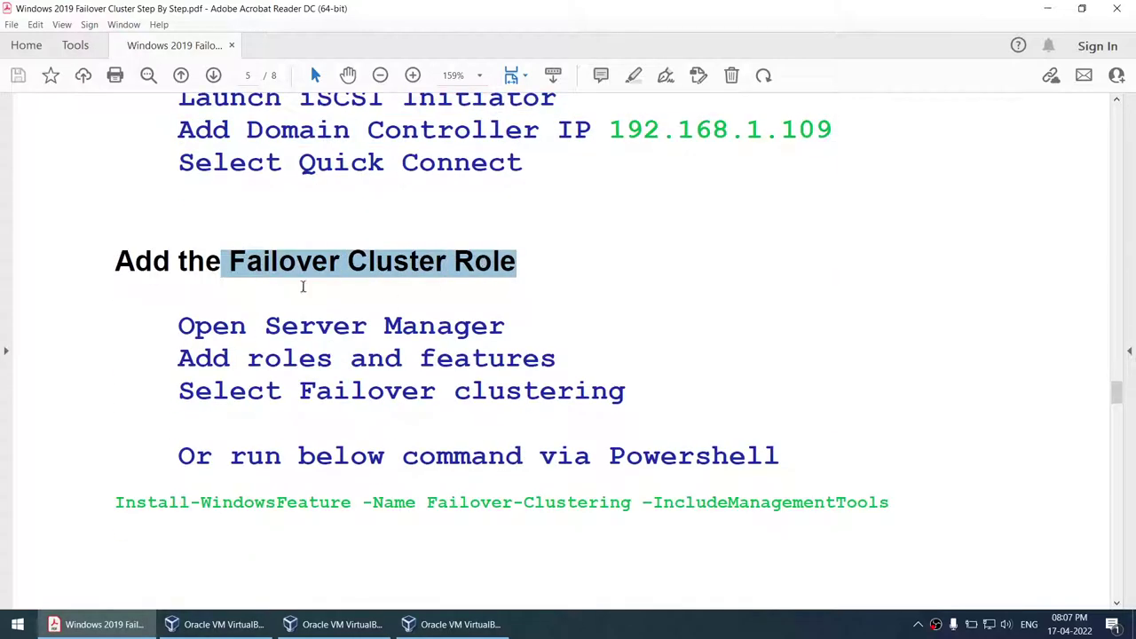
pyautogui.scroll(-15, 407, 336)
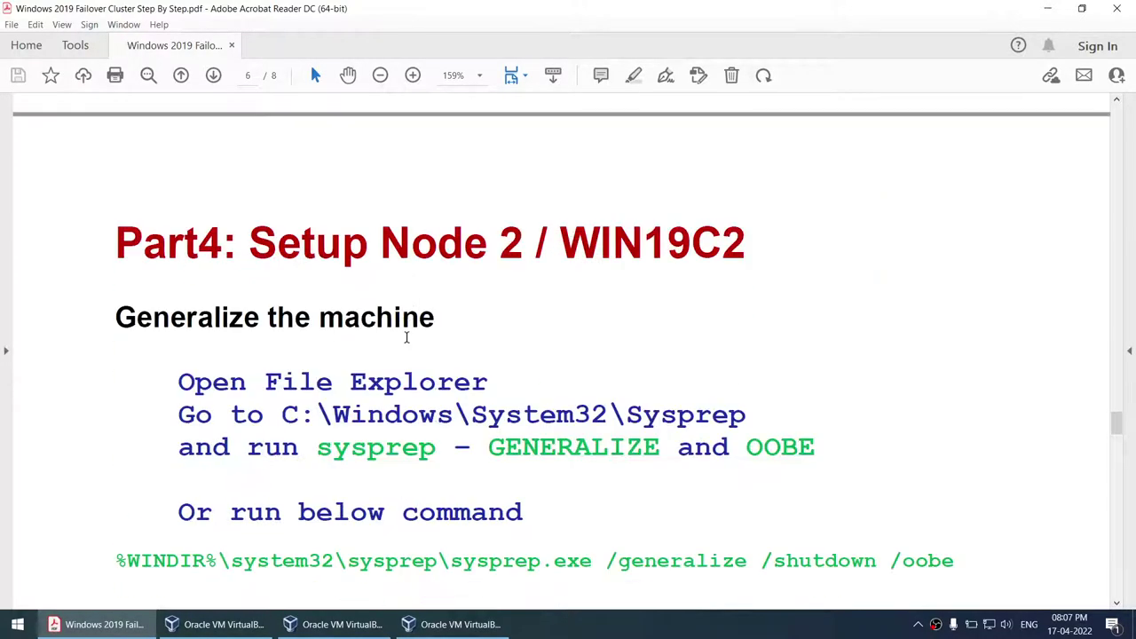
# - Highlight Node 2's generalize steps and sysprep command
pyautogui.scroll(-1, 406, 333)
pyautogui.scroll(1, 405, 334)
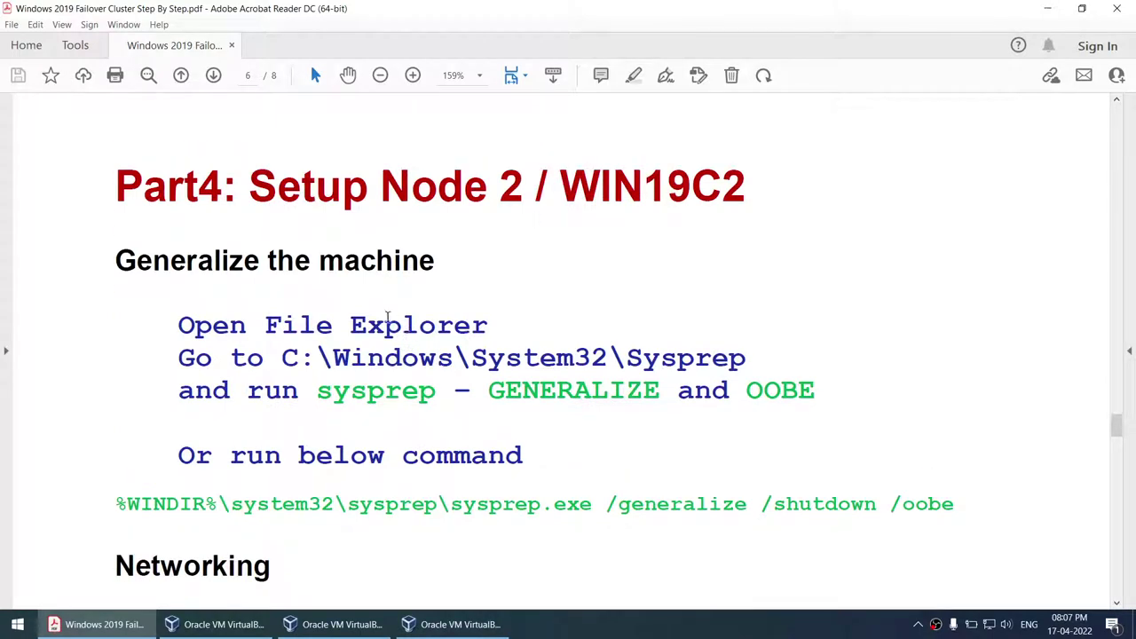
pyautogui.moveTo(167, 324); pyautogui.dragTo(957, 510)
pyautogui.scroll(-9, 436, 370)
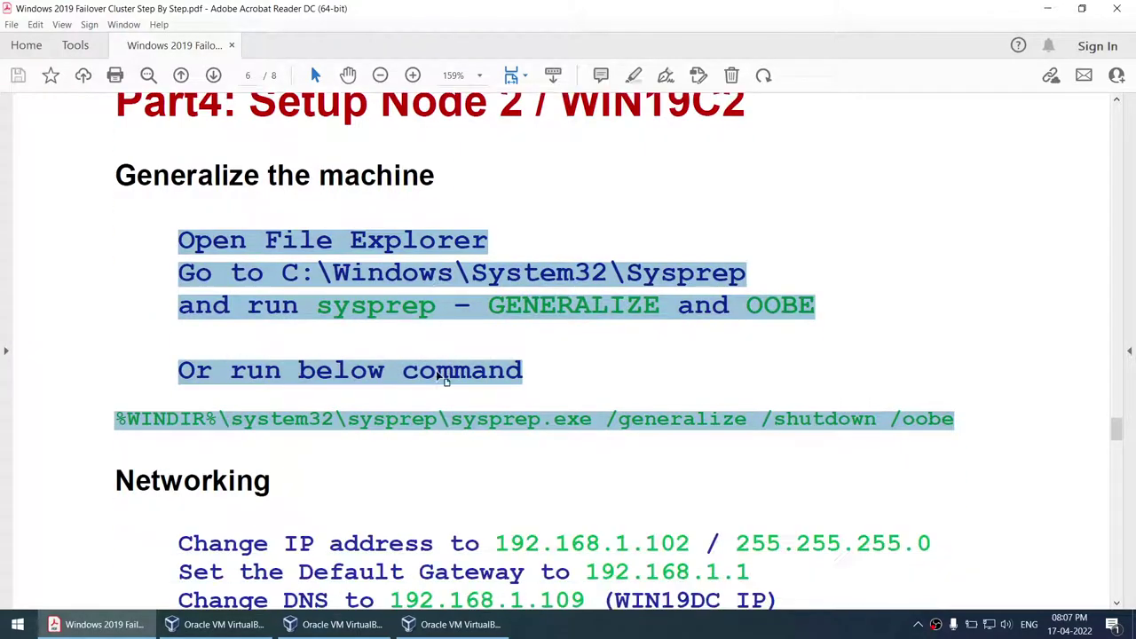
pyautogui.scroll(-4, 435, 372)
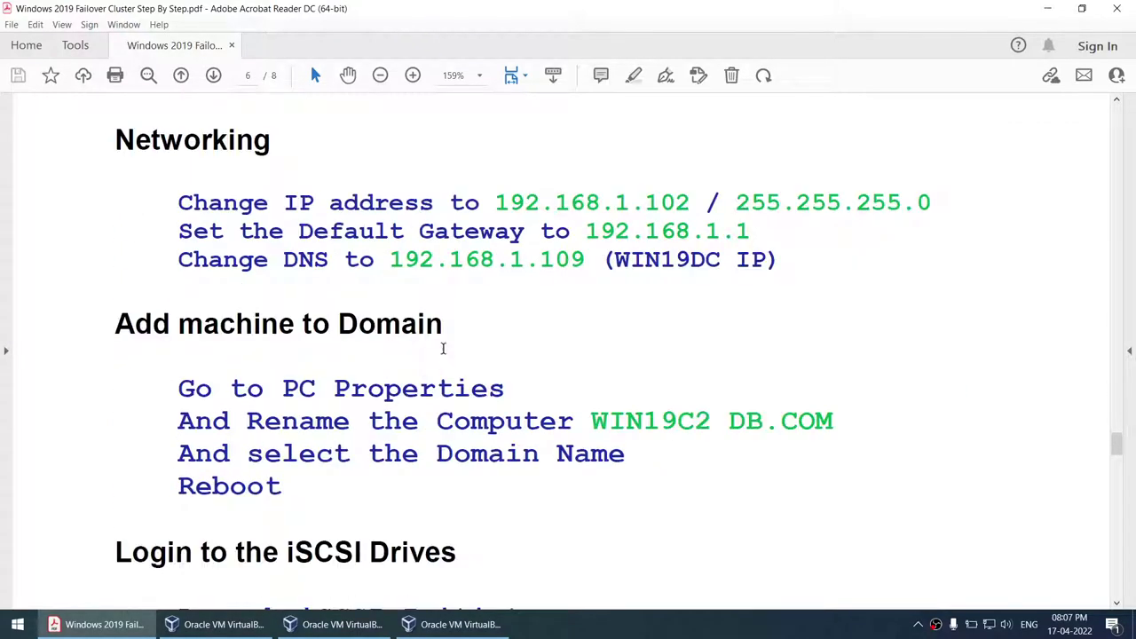
# - Highlight Node 2's IP 192.168.1.102, gateway and DNS settings, and computer name WIN19C2
pyautogui.moveTo(488, 201); pyautogui.dragTo(691, 202)
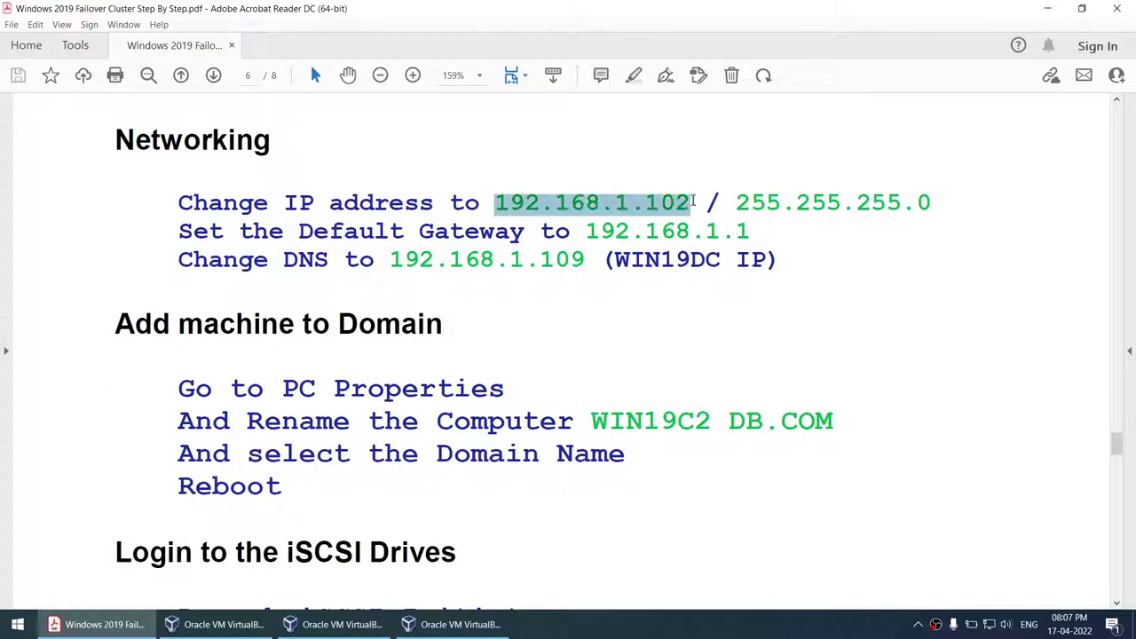
pyautogui.moveTo(585, 232); pyautogui.dragTo(767, 312)
pyautogui.doubleClick(603, 425)
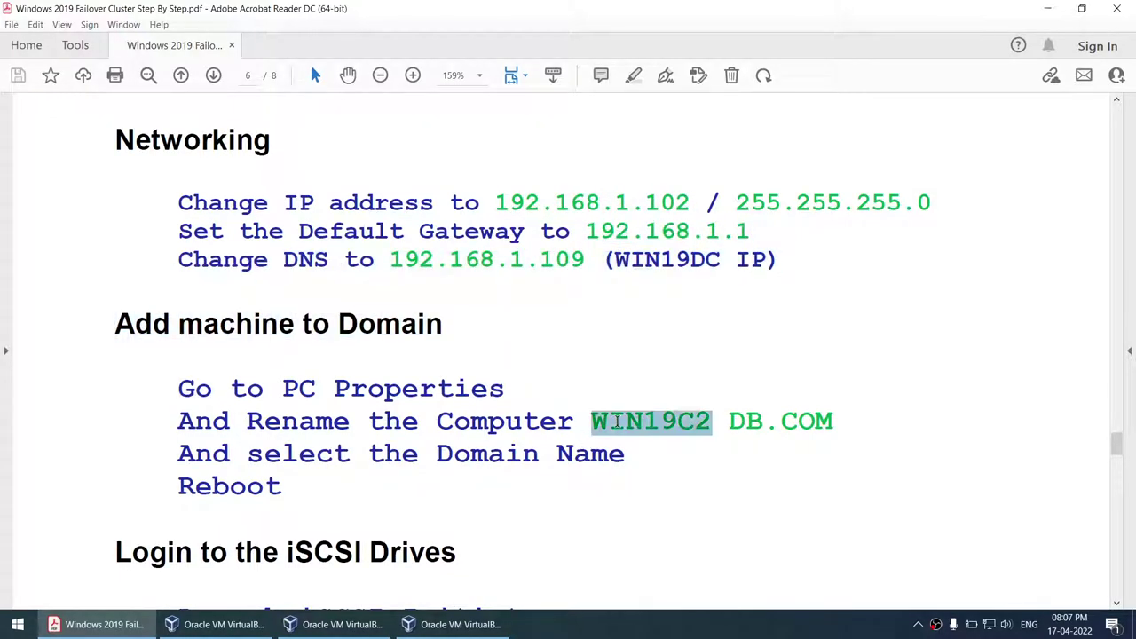
pyautogui.scroll(-5, 597, 420)
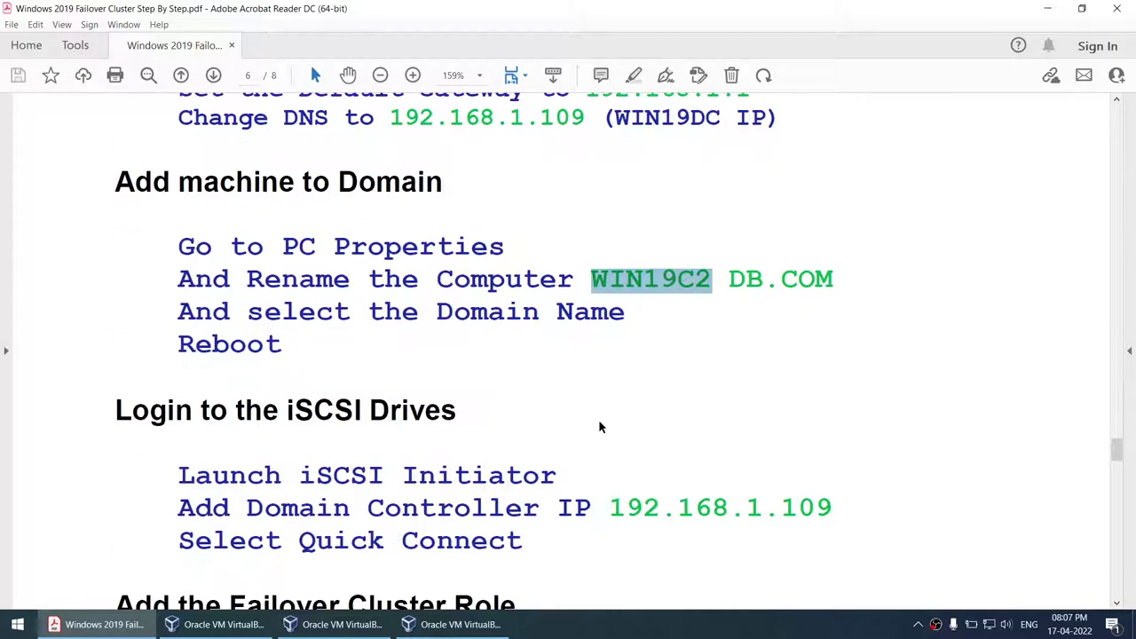
pyautogui.scroll(-3, 464, 377)
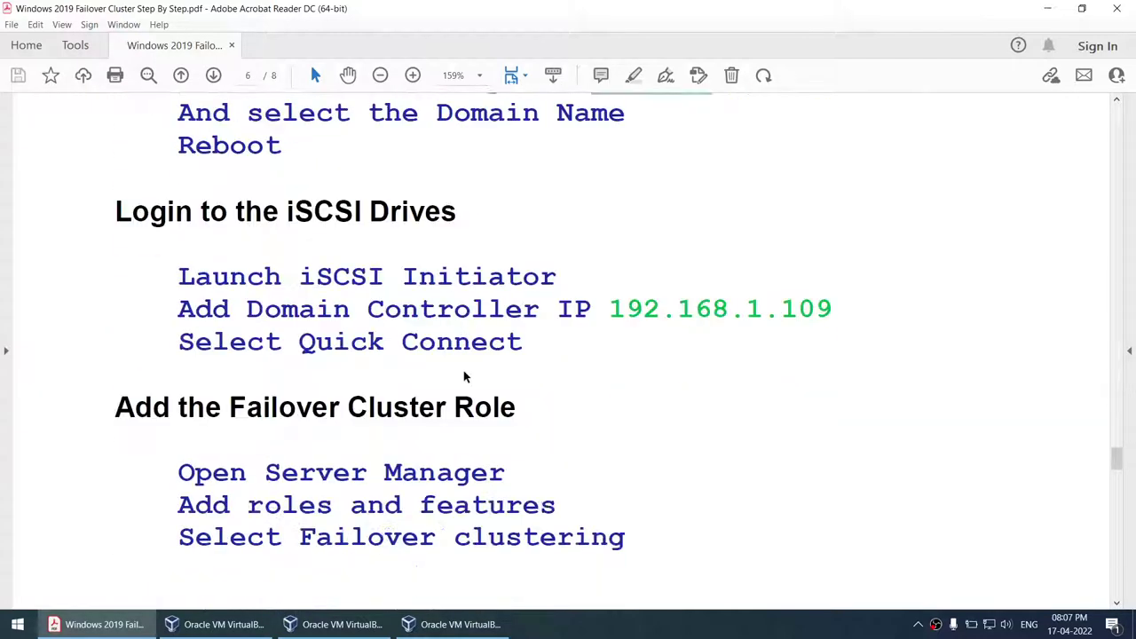
pyautogui.scroll(-3, 459, 341)
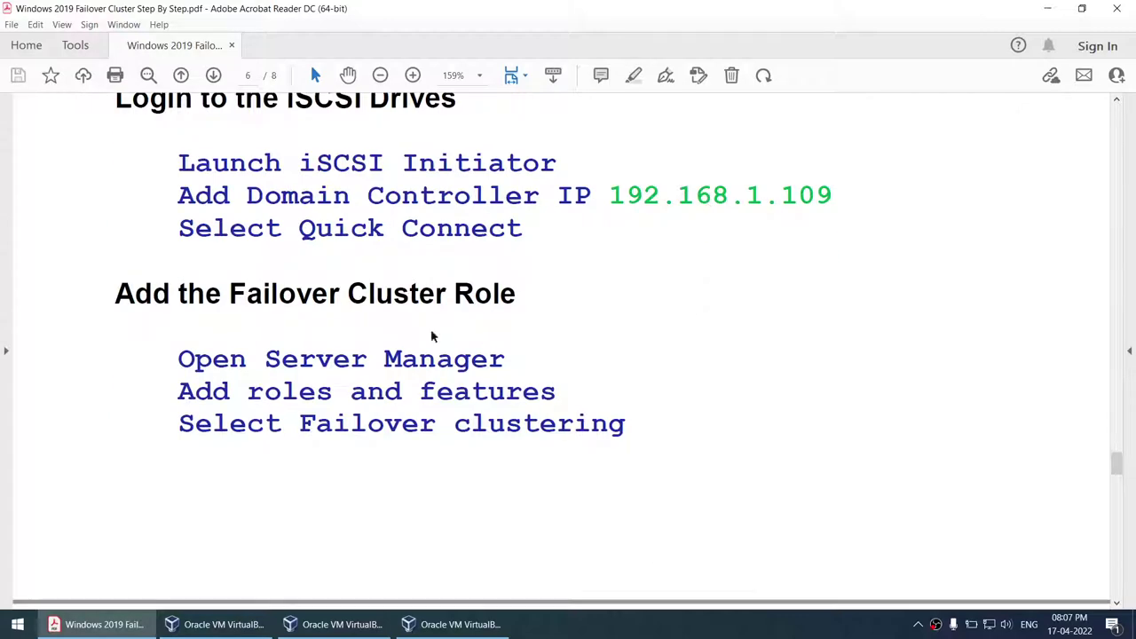
# - Highlight the Disk on any Node steps: disk online, create volume and Disk Letter
pyautogui.moveTo(232, 293); pyautogui.dragTo(513, 294)
pyautogui.scroll(-13, 527, 288)
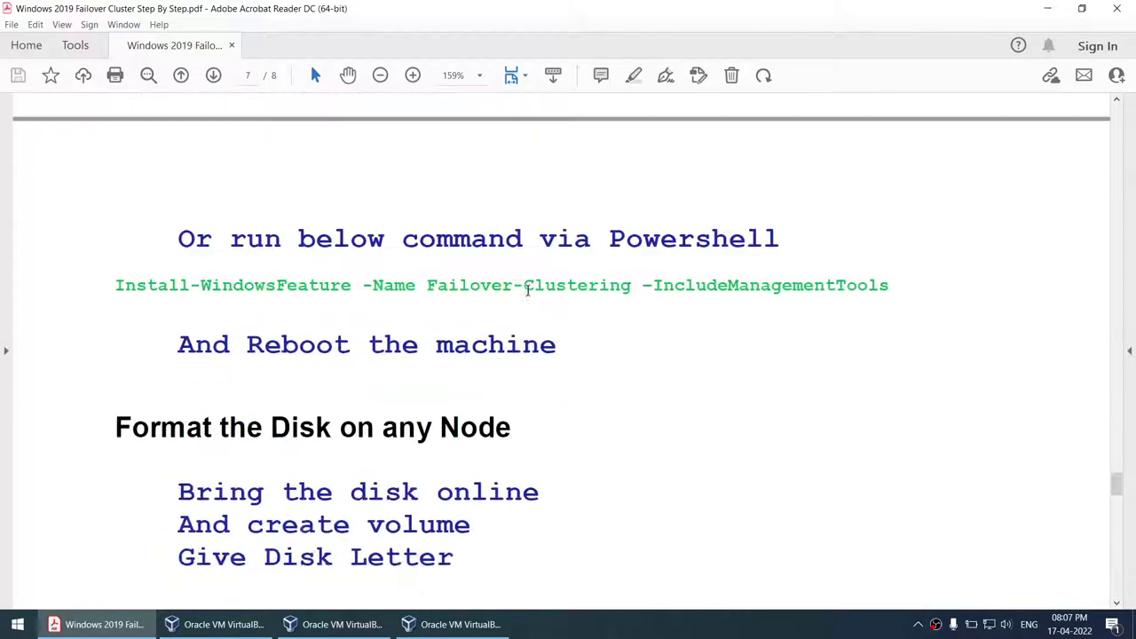
pyautogui.scroll(8, 304, 284)
pyautogui.scroll(-11, 307, 256)
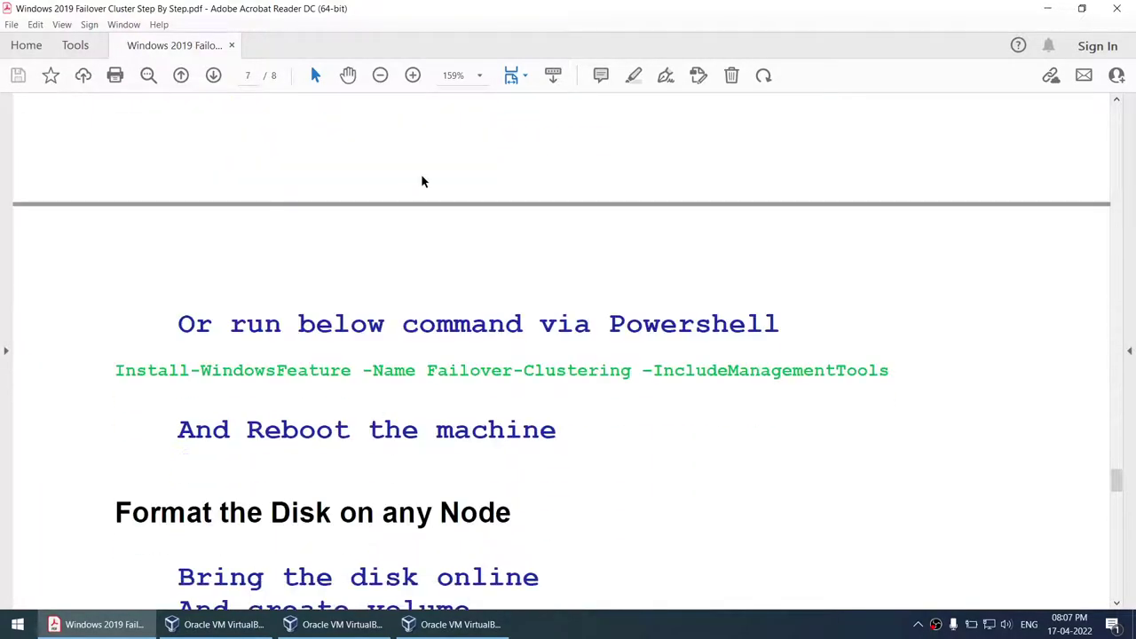
pyautogui.scroll(-1, 423, 180)
pyautogui.moveTo(280, 146); pyautogui.dragTo(338, 153)
pyautogui.scroll(-1, 335, 289)
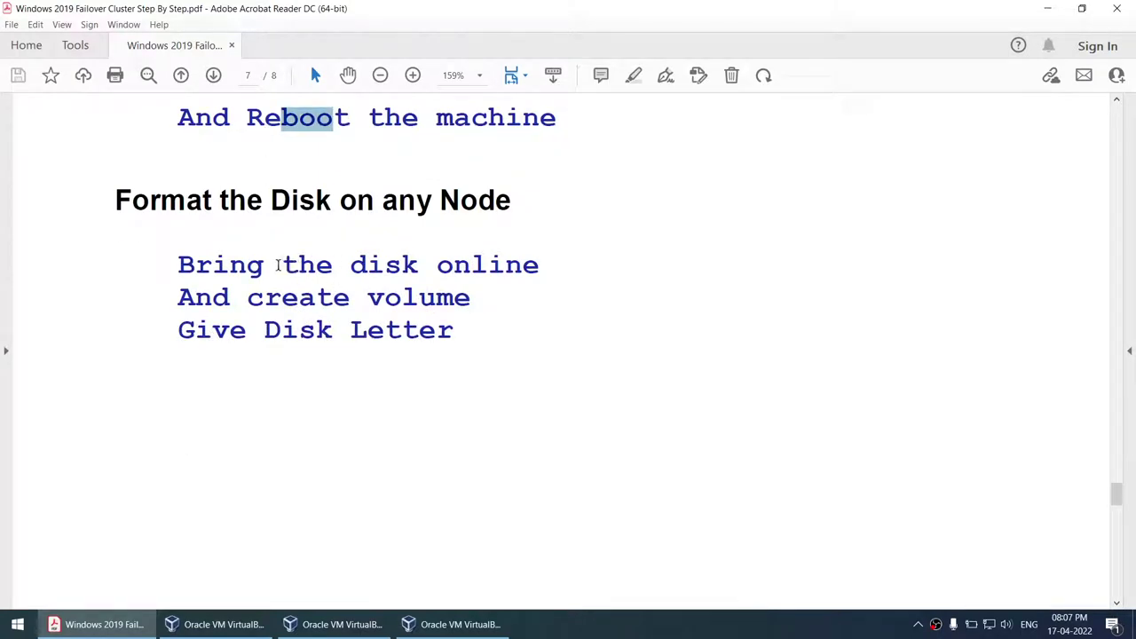
pyautogui.moveTo(222, 197); pyautogui.dragTo(476, 201)
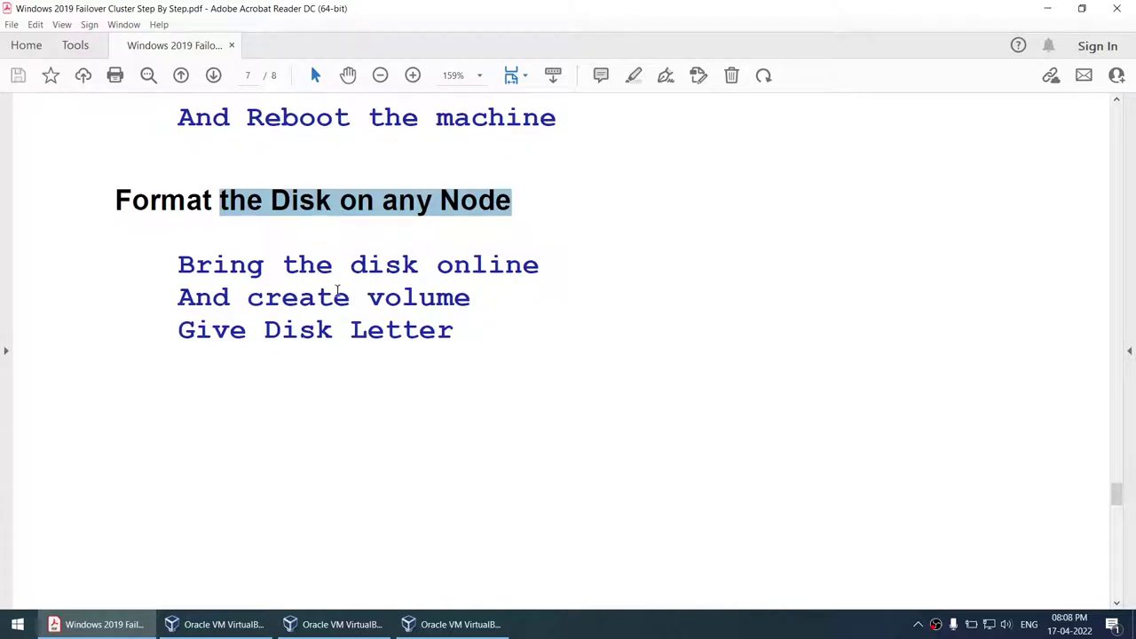
pyautogui.moveTo(325, 272); pyautogui.dragTo(485, 271)
pyautogui.moveTo(248, 298); pyautogui.dragTo(471, 298)
pyautogui.moveTo(265, 330); pyautogui.dragTo(454, 331)
pyautogui.scroll(-10, 557, 360)
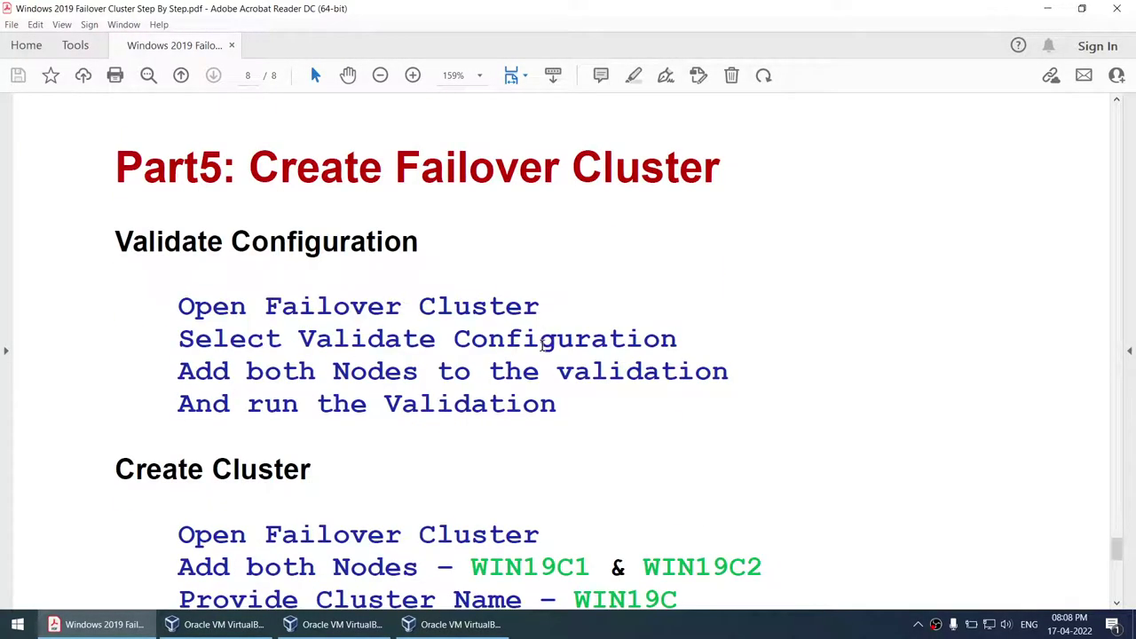
# - Highlight Failover Cluster, cluster name WIN19C, IP 192.168.1.110 and node WIN19C1 on page 8
pyautogui.moveTo(266, 308); pyautogui.dragTo(540, 308)
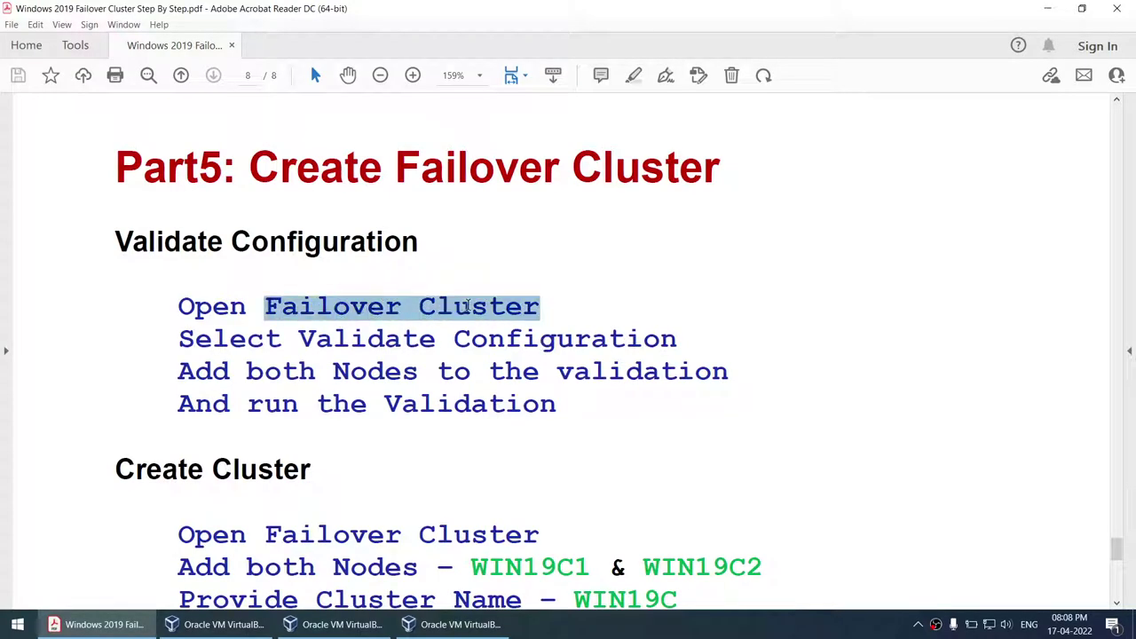
pyautogui.moveTo(211, 468); pyautogui.dragTo(311, 471)
pyautogui.scroll(-2, 462, 371)
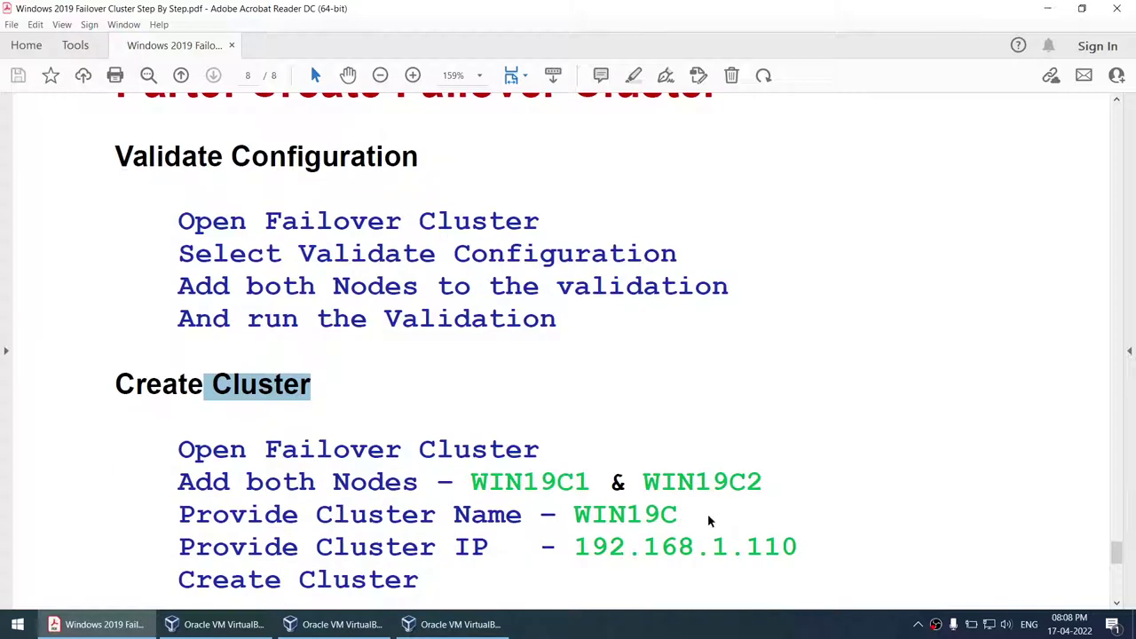
pyautogui.moveTo(589, 515); pyautogui.dragTo(685, 511)
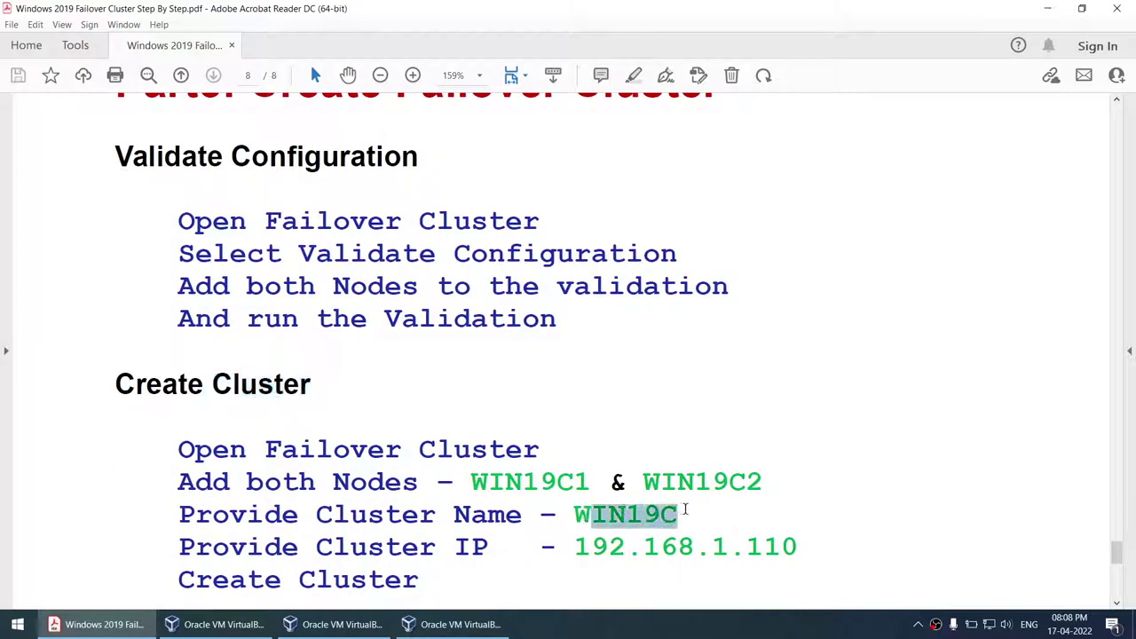
pyautogui.moveTo(575, 547); pyautogui.dragTo(799, 547)
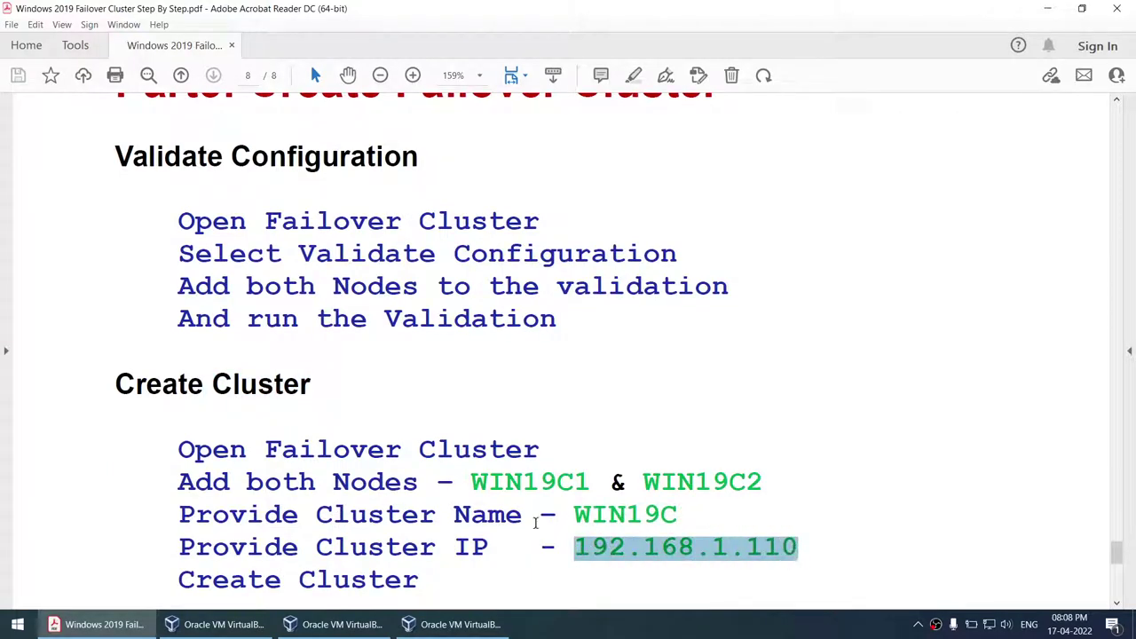
pyautogui.doubleClick(535, 482)
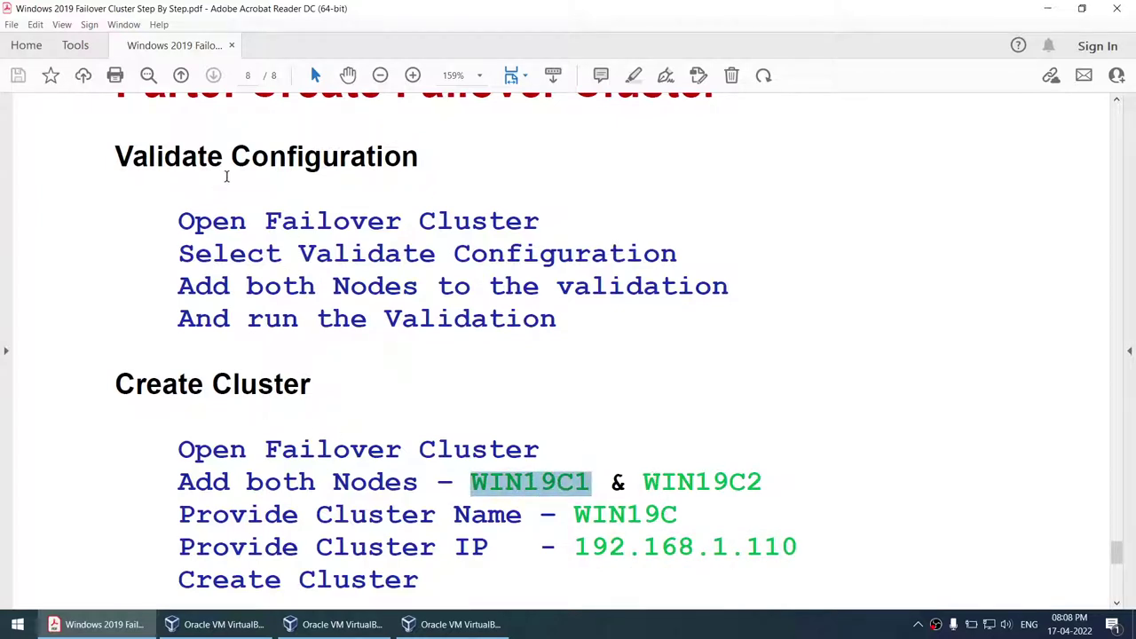
# - Scroll the guide back up to page 3's clone section, First Machine – WIN19DC
pyautogui.moveTo(117, 158); pyautogui.dragTo(418, 160)
pyautogui.scroll(5, 493, 290)
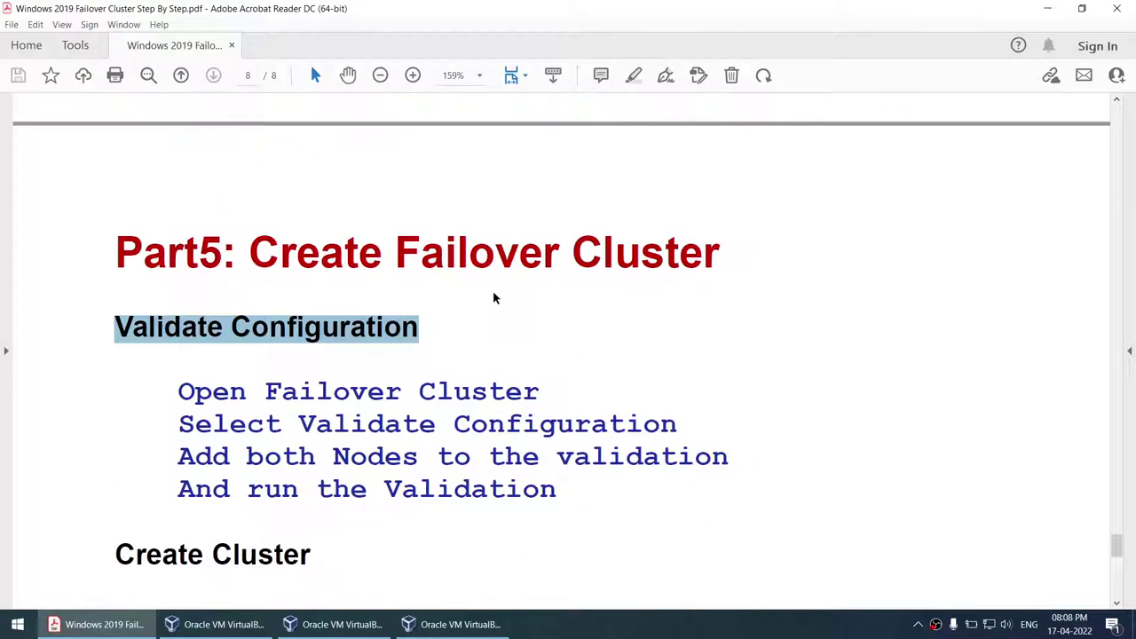
pyautogui.moveTo(1115, 539); pyautogui.dragTo(1080, 260)
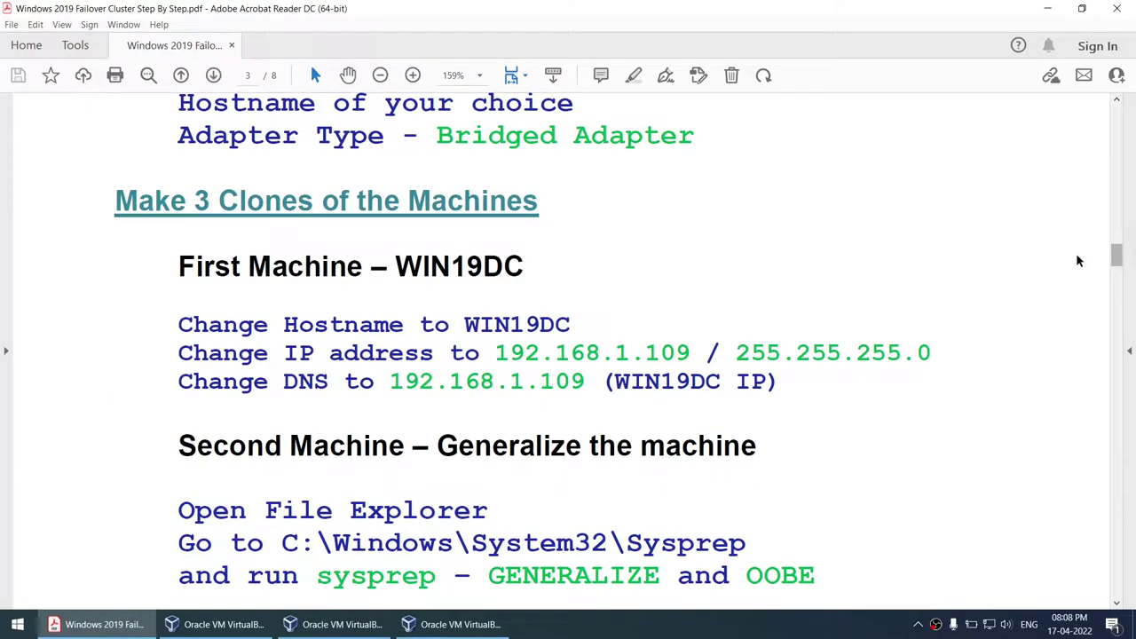
pyautogui.scroll(4, 781, 434)
pyautogui.scroll(-5, 463, 487)
pyautogui.scroll(4, 462, 484)
pyautogui.scroll(-3, 463, 484)
pyautogui.scroll(-2, 463, 491)
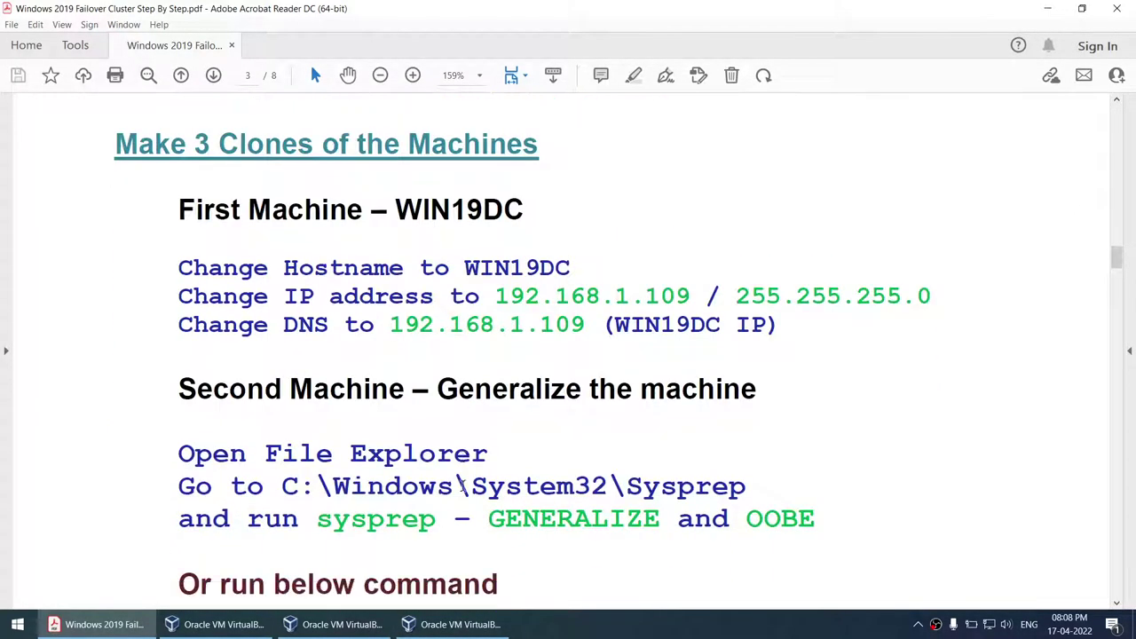
# - Close the two extra VirtualBox windows from the taskbar
pyautogui.click(374, 624)
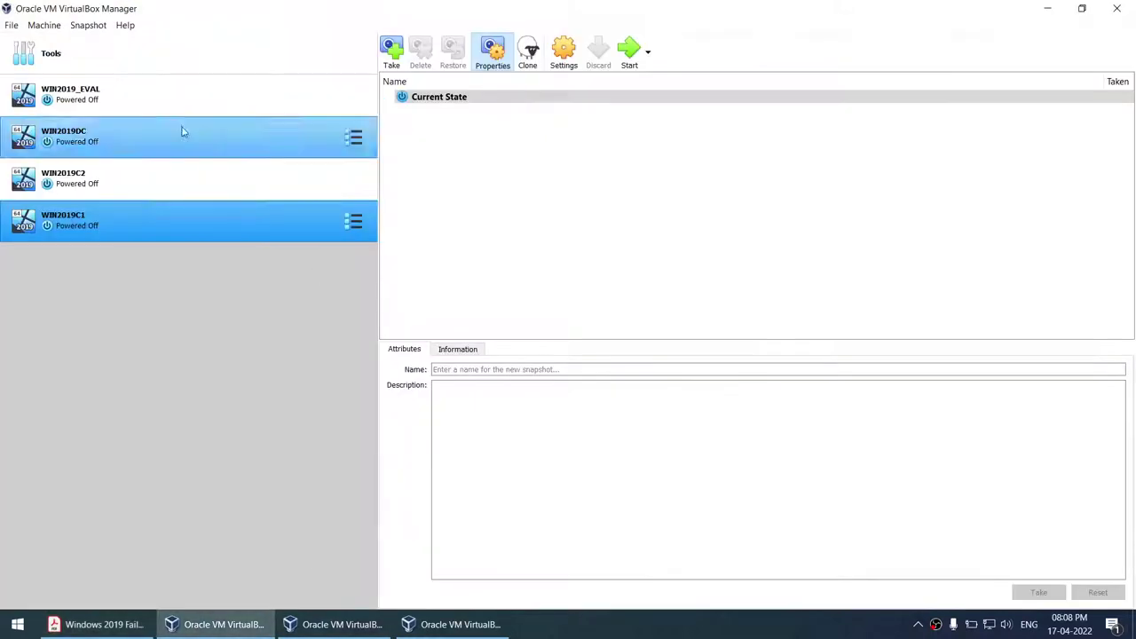
pyautogui.rightClick(373, 624)
pyautogui.click(348, 592)
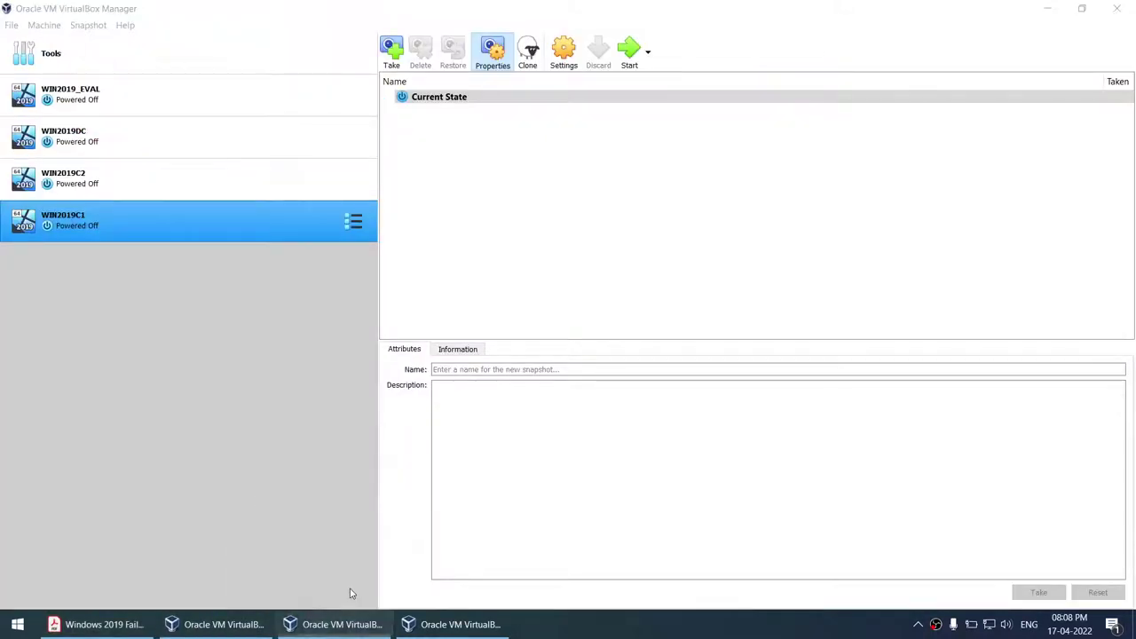
pyautogui.rightClick(357, 634)
pyautogui.click(293, 591)
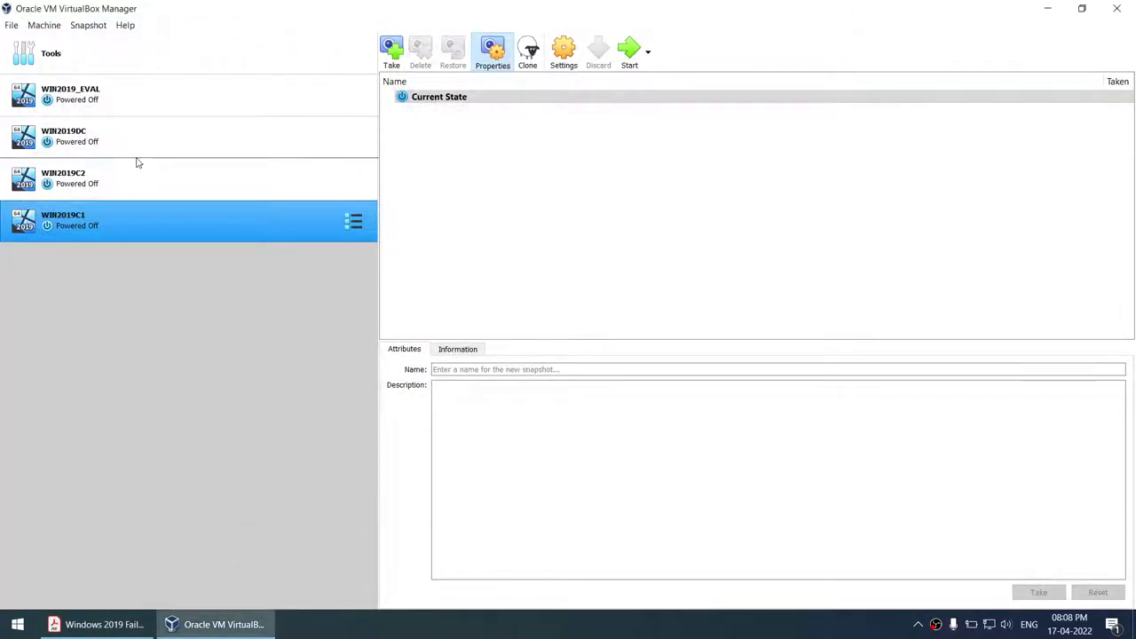
# - Remove WIN2019_EVAL from the list only, keeping its files, then select WIN2019C2
pyautogui.click(95, 107)
pyautogui.rightClick(95, 107)
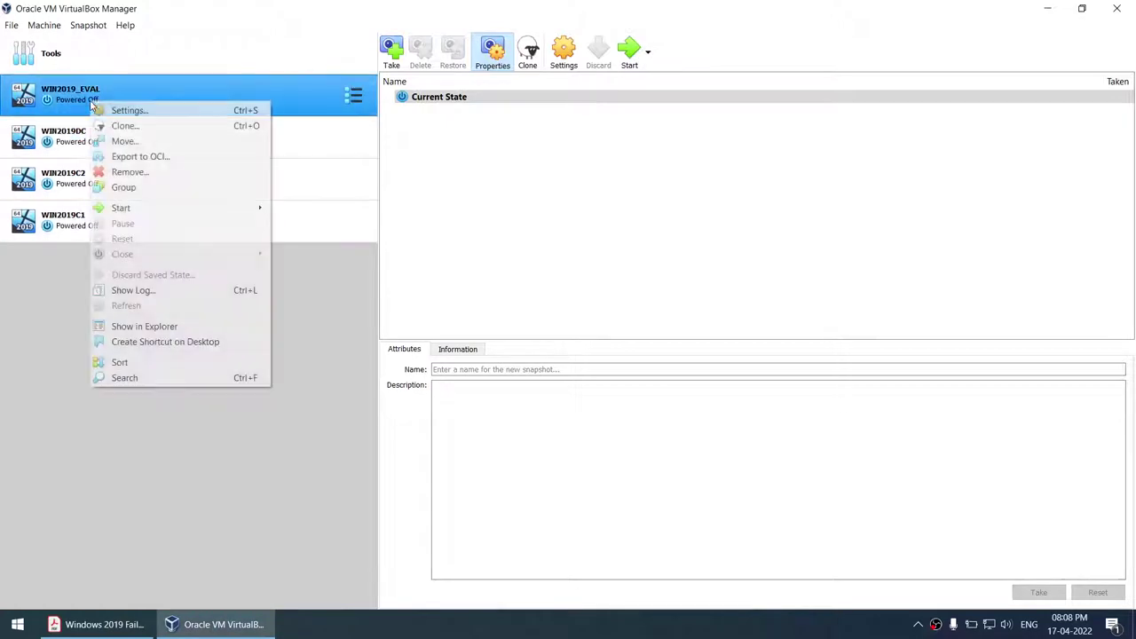
pyautogui.click(137, 170)
pyautogui.click(568, 373)
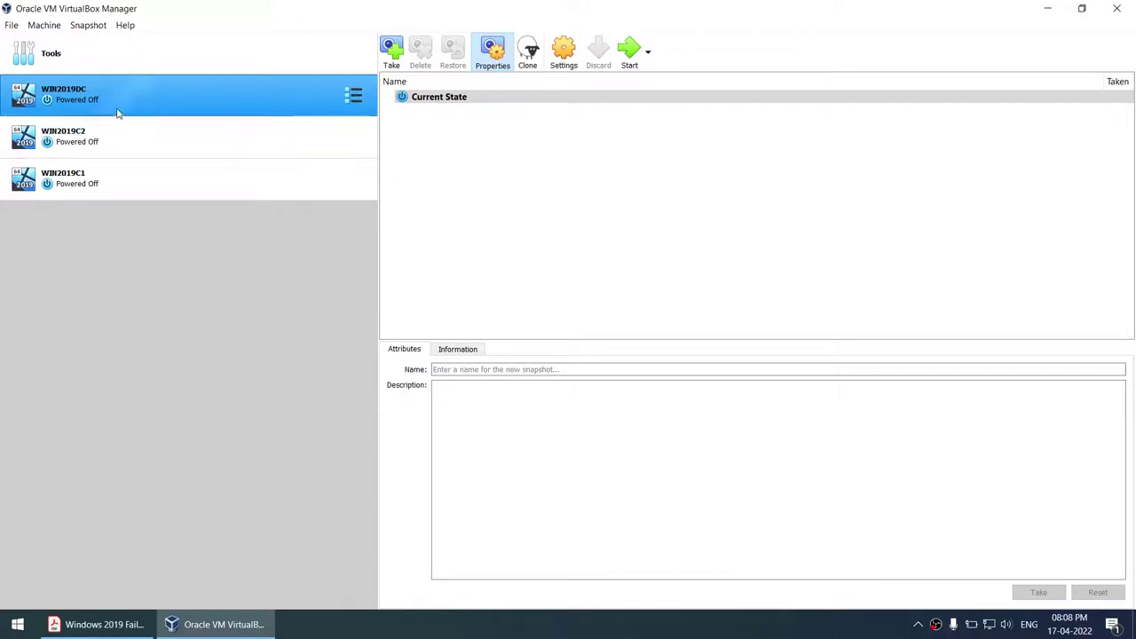
pyautogui.click(110, 138)
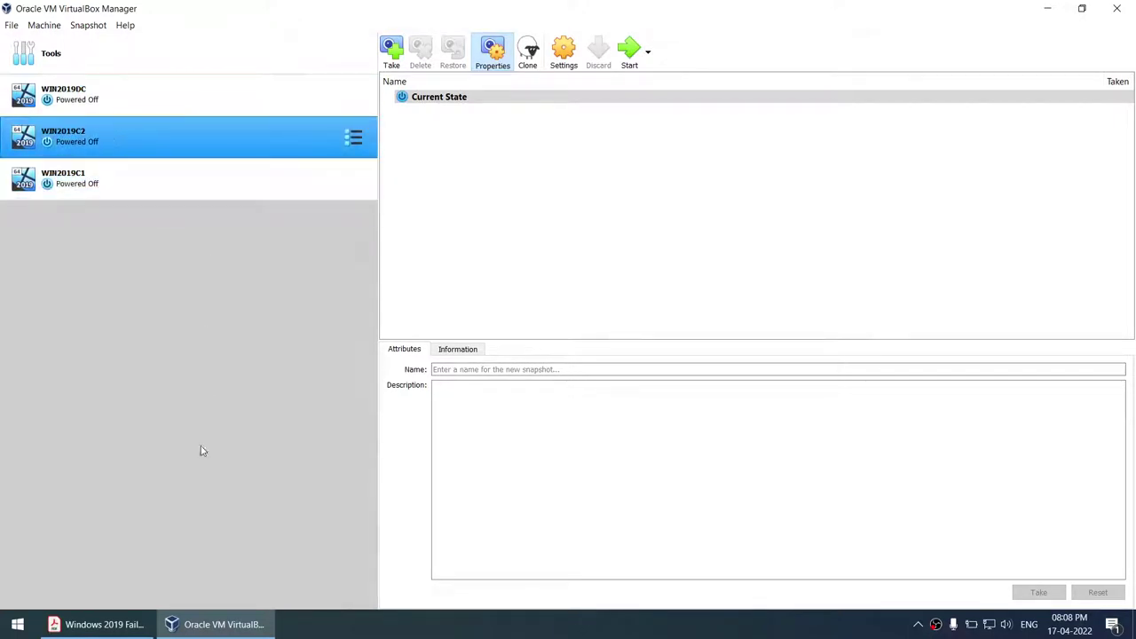
pyautogui.moveTo(133, 631)
pyautogui.click(99, 625)
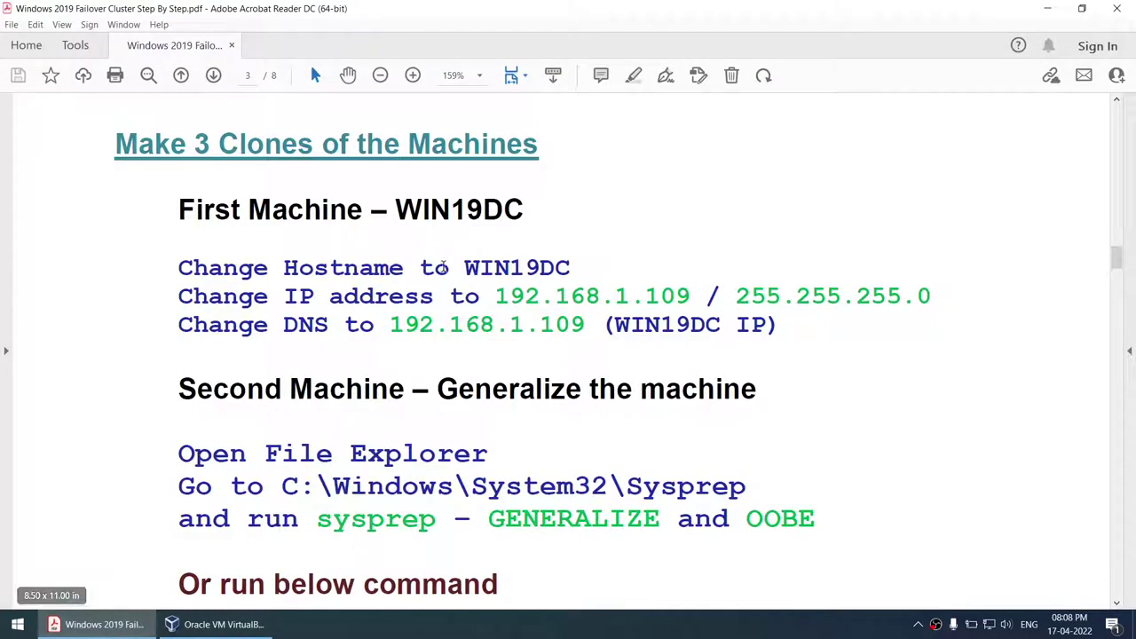
# - Select WIN2019DC and WIN2019C1 in VirtualBox Manager and start them
pyautogui.moveTo(465, 266); pyautogui.dragTo(570, 268)
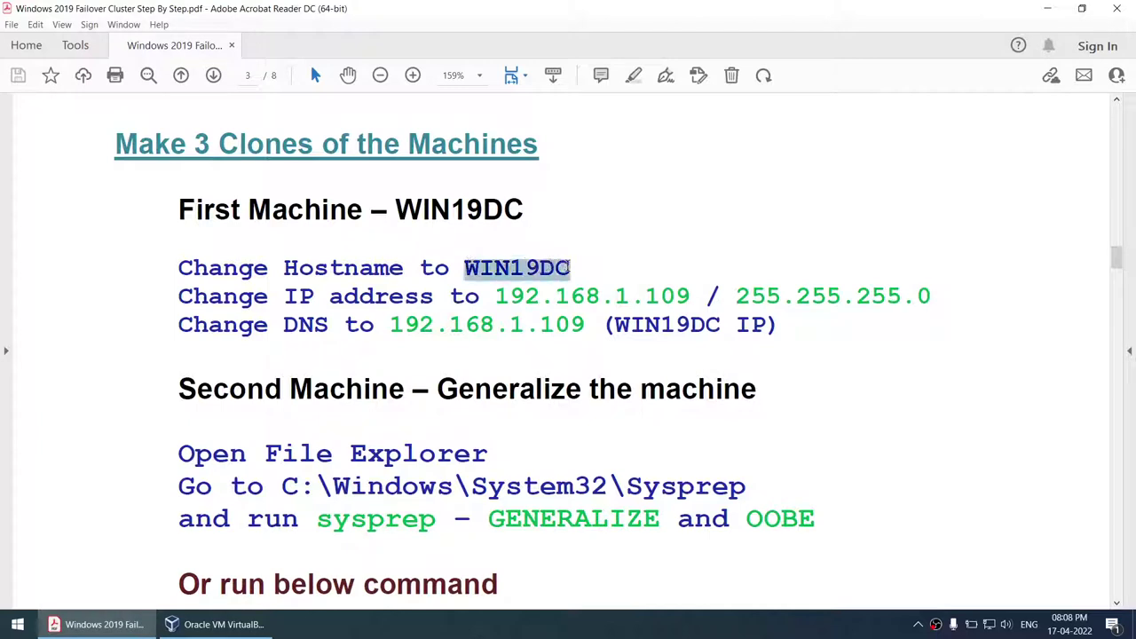
pyautogui.hotkey('alt', 'Tab')
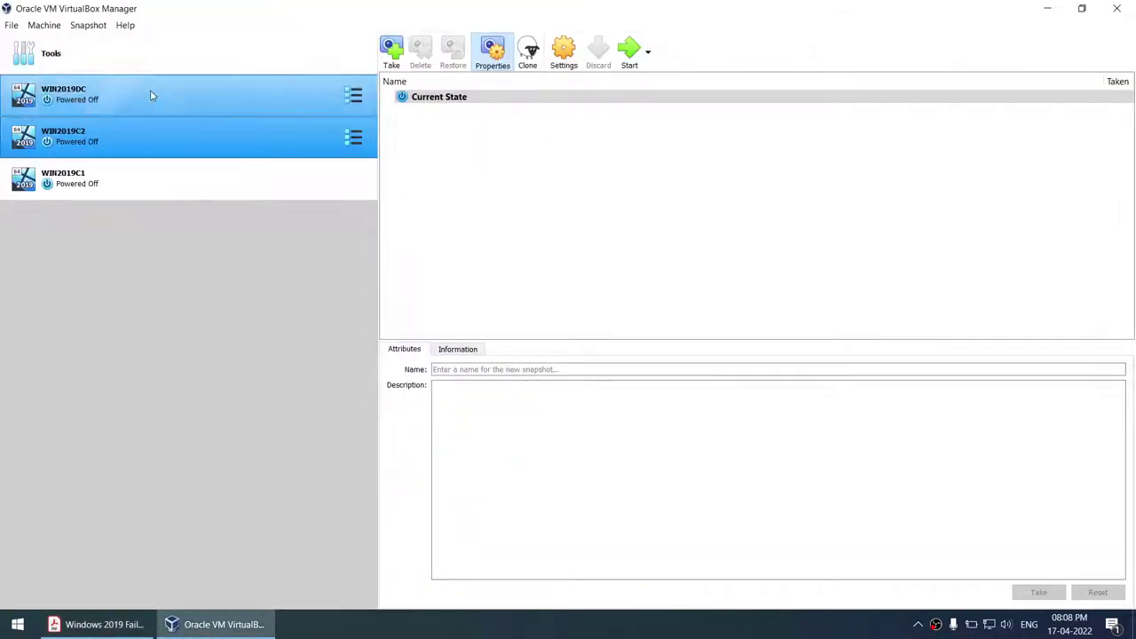
pyautogui.click(152, 94)
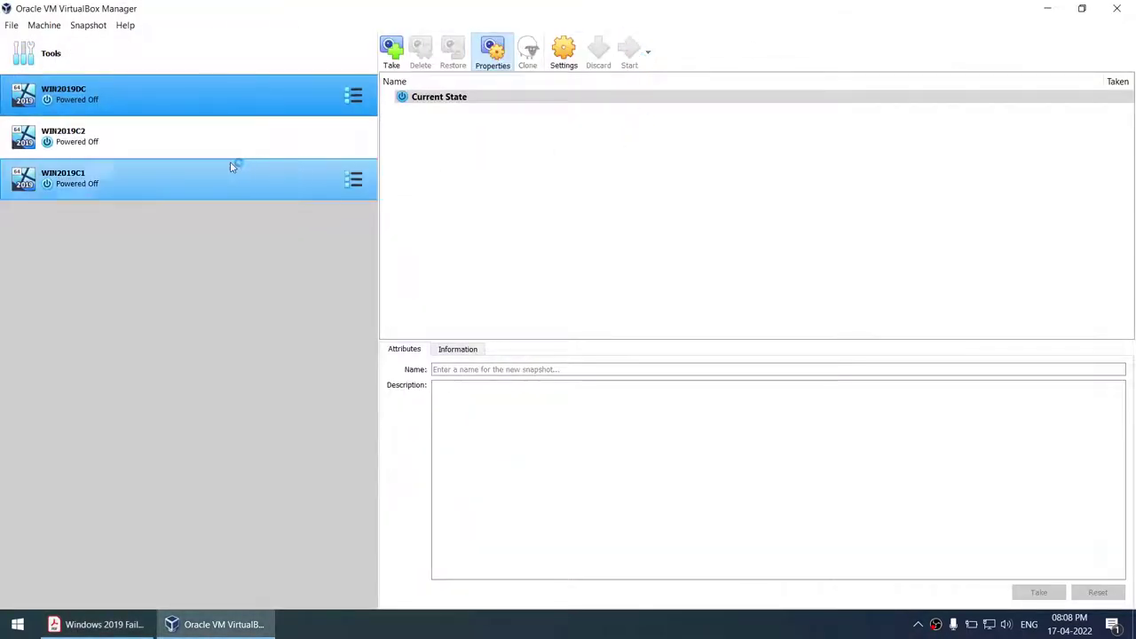
pyautogui.click(195, 184)
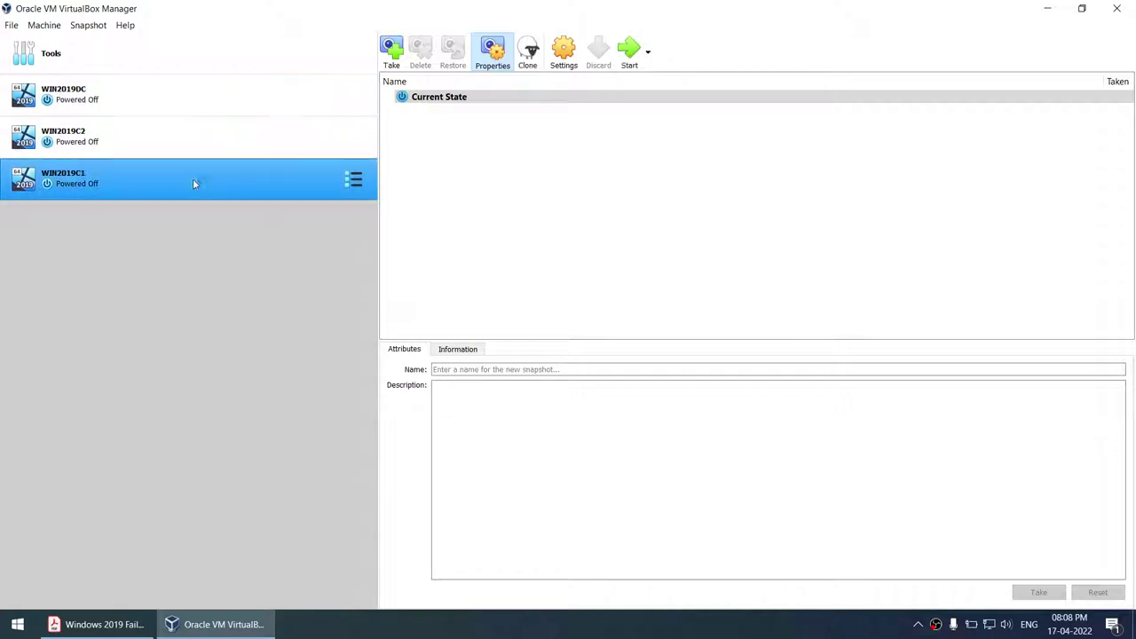
pyautogui.click(632, 48)
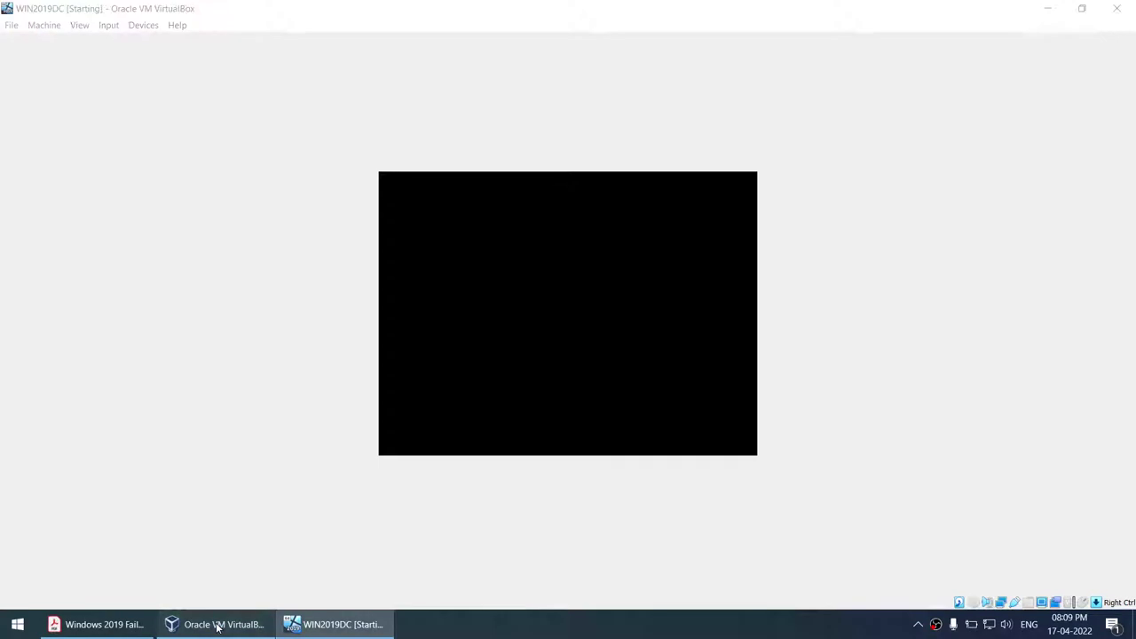
# - Check the booting machines, select WIN2019C2, and bring the guide PDF back
pyautogui.click(218, 626)
pyautogui.click(340, 624)
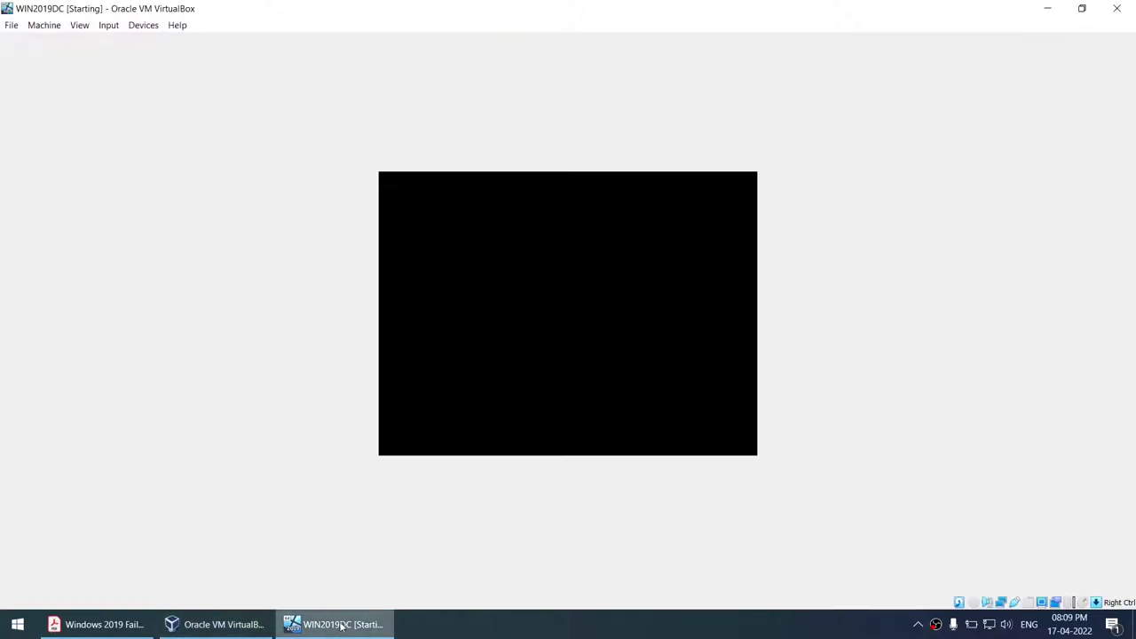
pyautogui.click(252, 629)
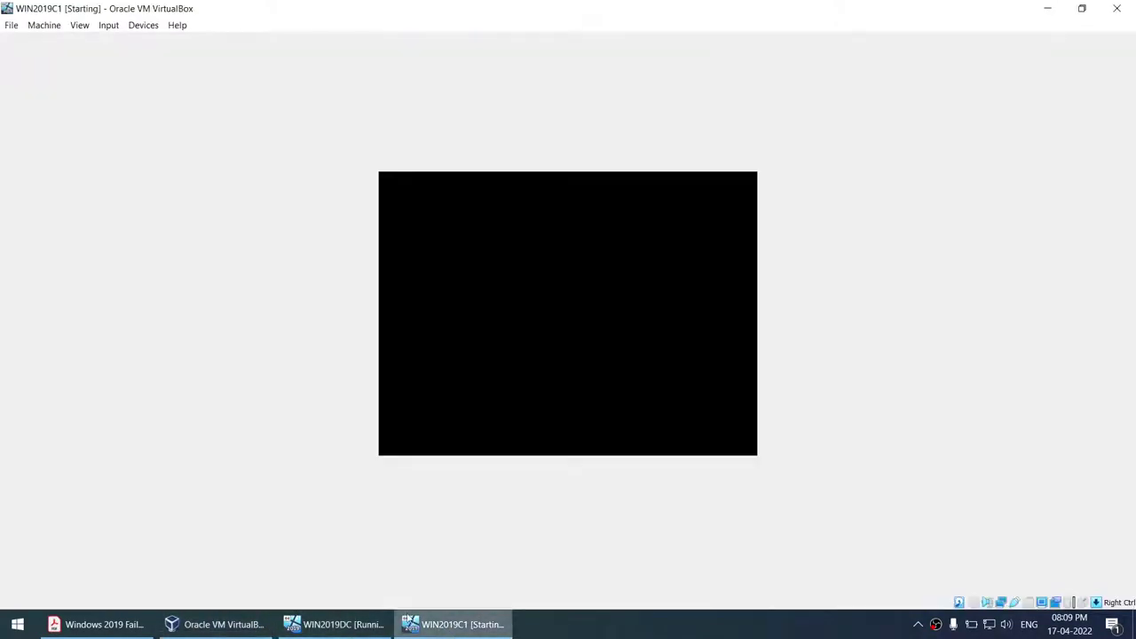
pyautogui.click(227, 625)
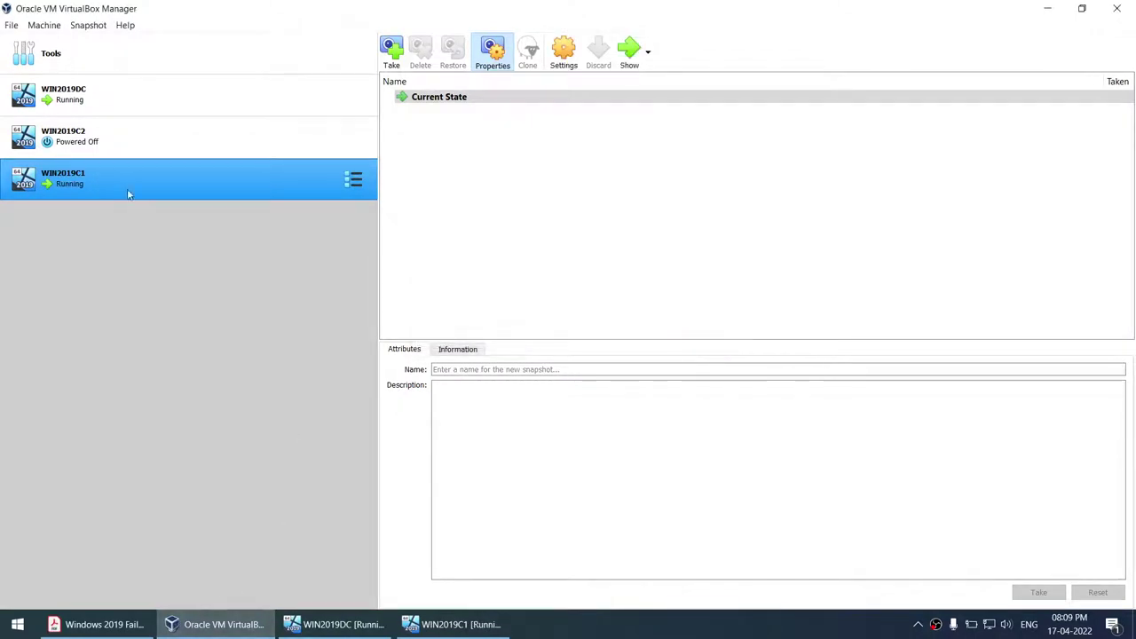
pyautogui.click(125, 144)
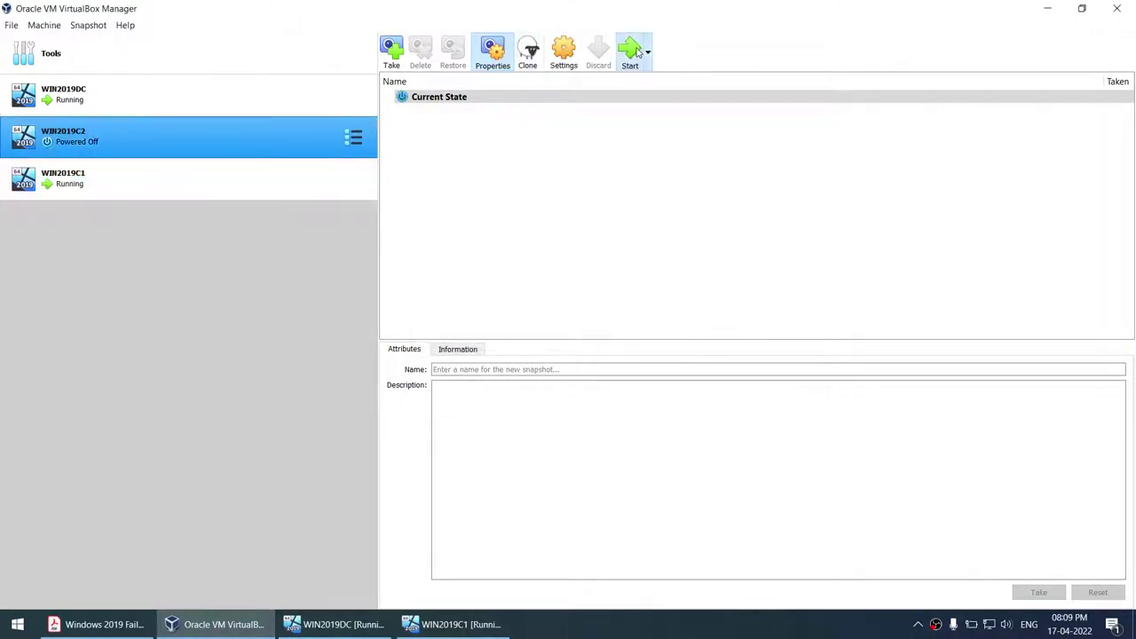
pyautogui.click(339, 626)
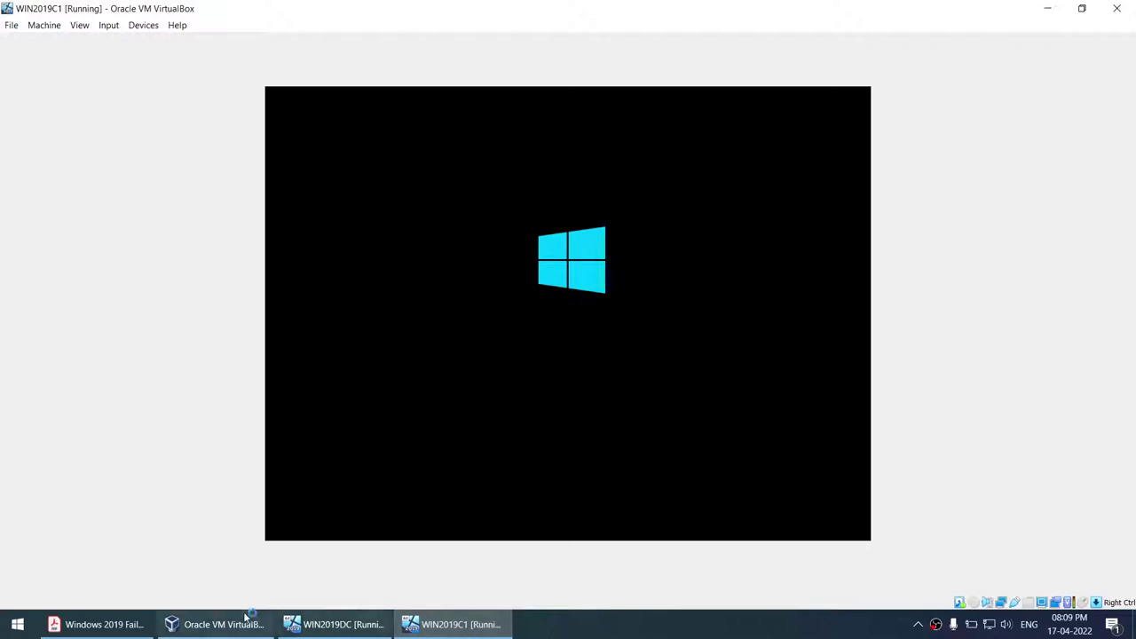
pyautogui.click(134, 625)
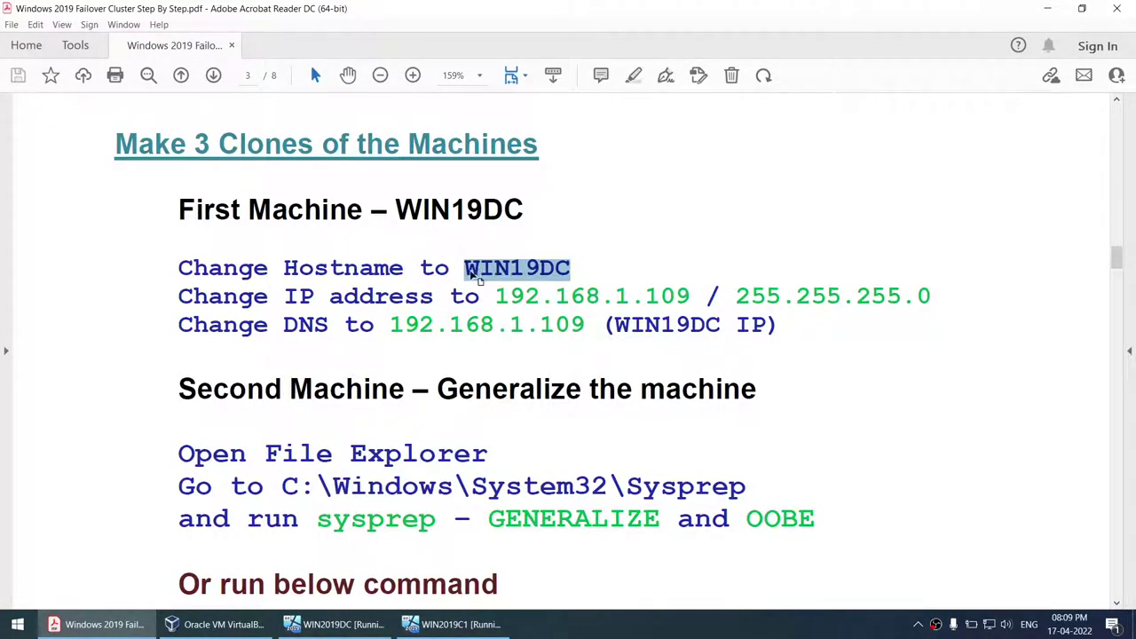
# - Highlight hostname WIN19DC and IP 192.168.1.109 in the guide
pyautogui.doubleClick(497, 274)
pyautogui.moveTo(494, 298); pyautogui.dragTo(696, 303)
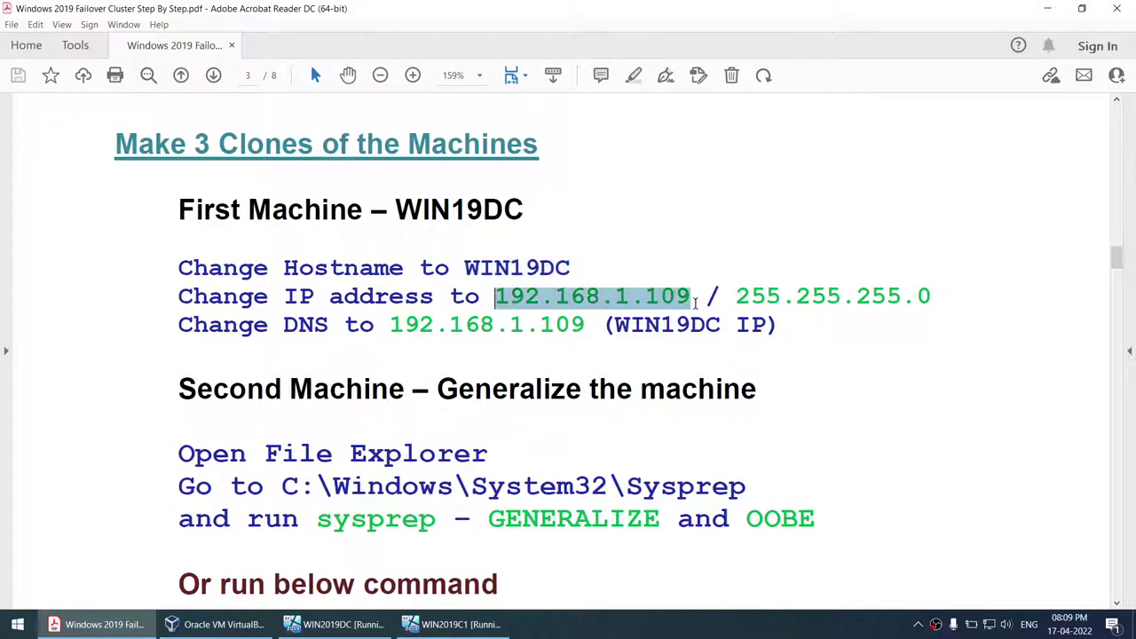
pyautogui.scroll(-4, 614, 343)
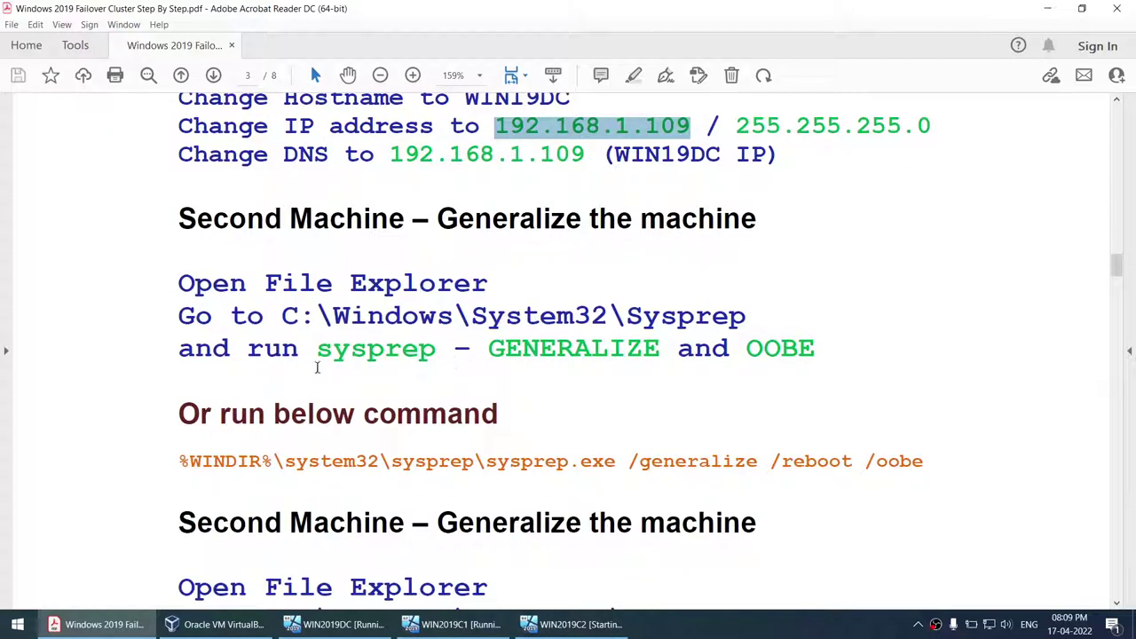
pyautogui.scroll(3, 499, 333)
pyautogui.moveTo(437, 330); pyautogui.dragTo(455, 332)
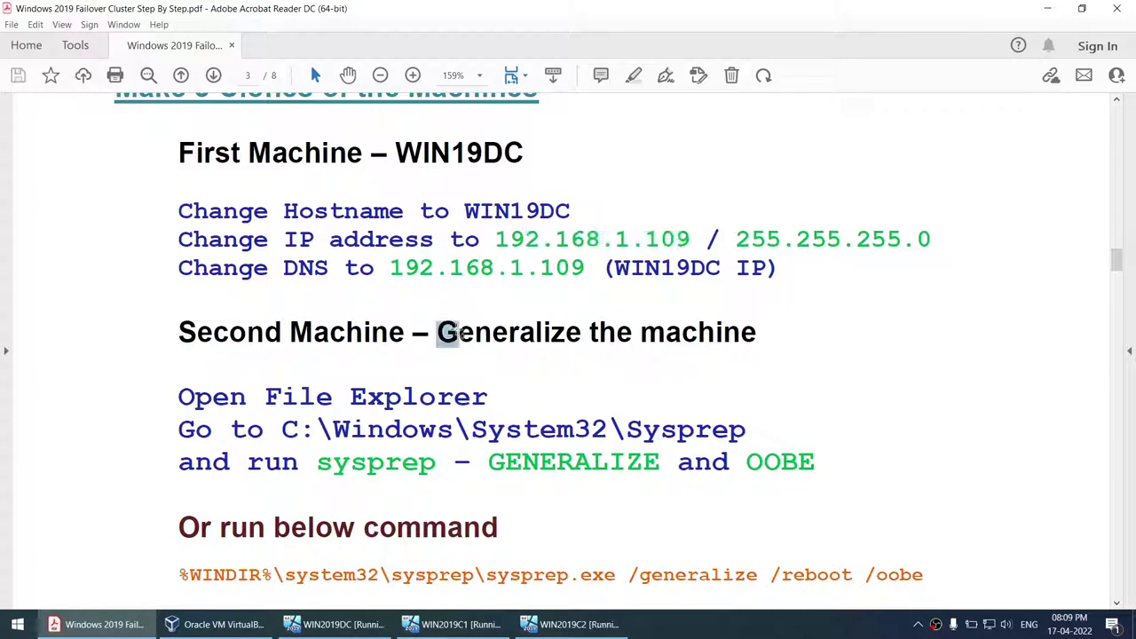
pyautogui.moveTo(282, 238); pyautogui.dragTo(536, 248)
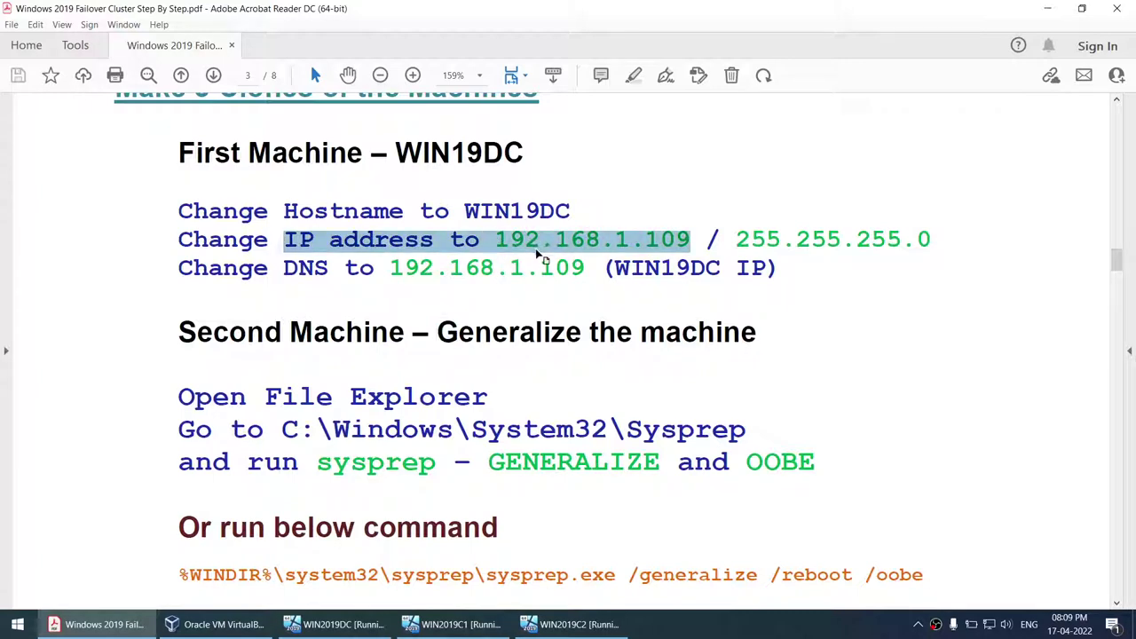
pyautogui.doubleClick(442, 235)
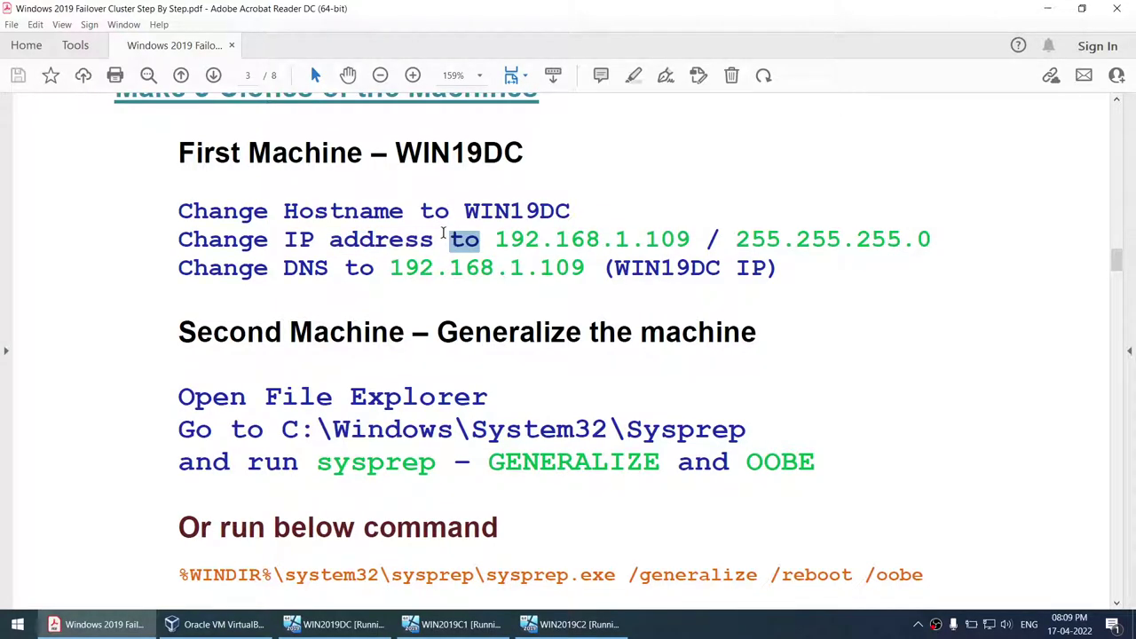
# - Highlight the Sysprep folder and GENERALIZE instructions in the first-machine steps
pyautogui.moveTo(319, 460); pyautogui.dragTo(660, 462)
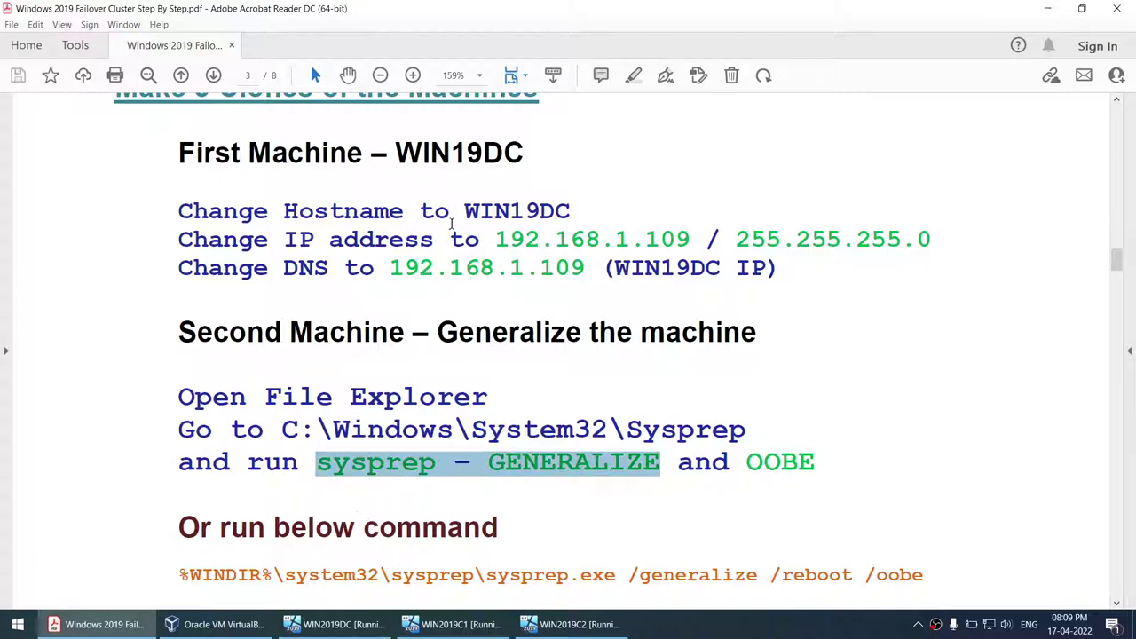
pyautogui.click(496, 222)
pyautogui.moveTo(495, 222); pyautogui.dragTo(613, 228)
pyautogui.click(561, 258)
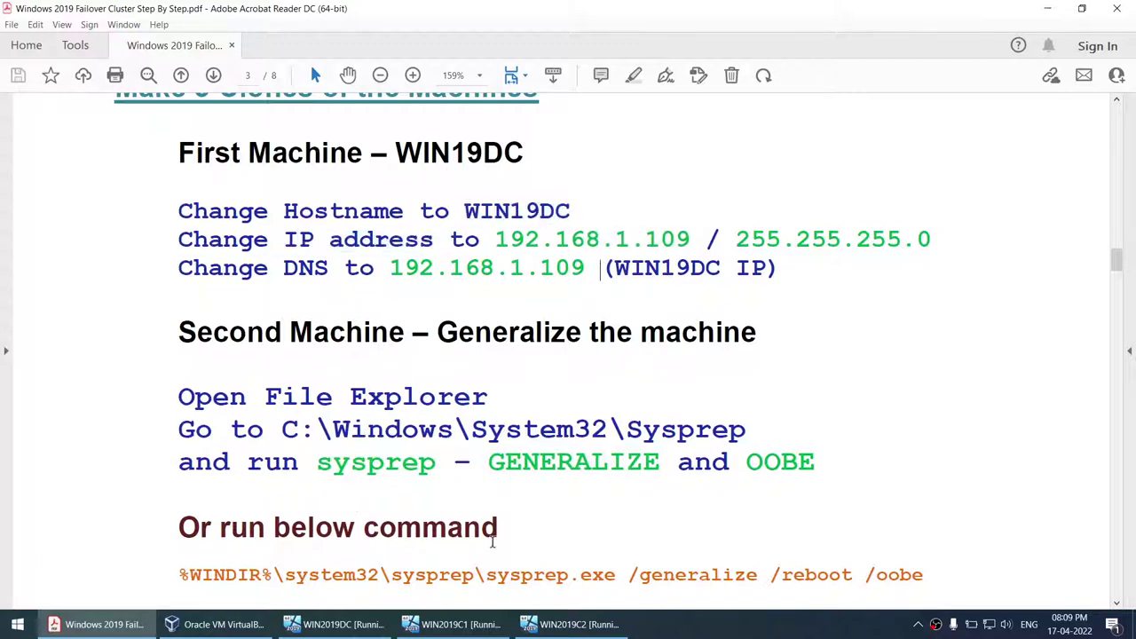
pyautogui.doubleClick(519, 249)
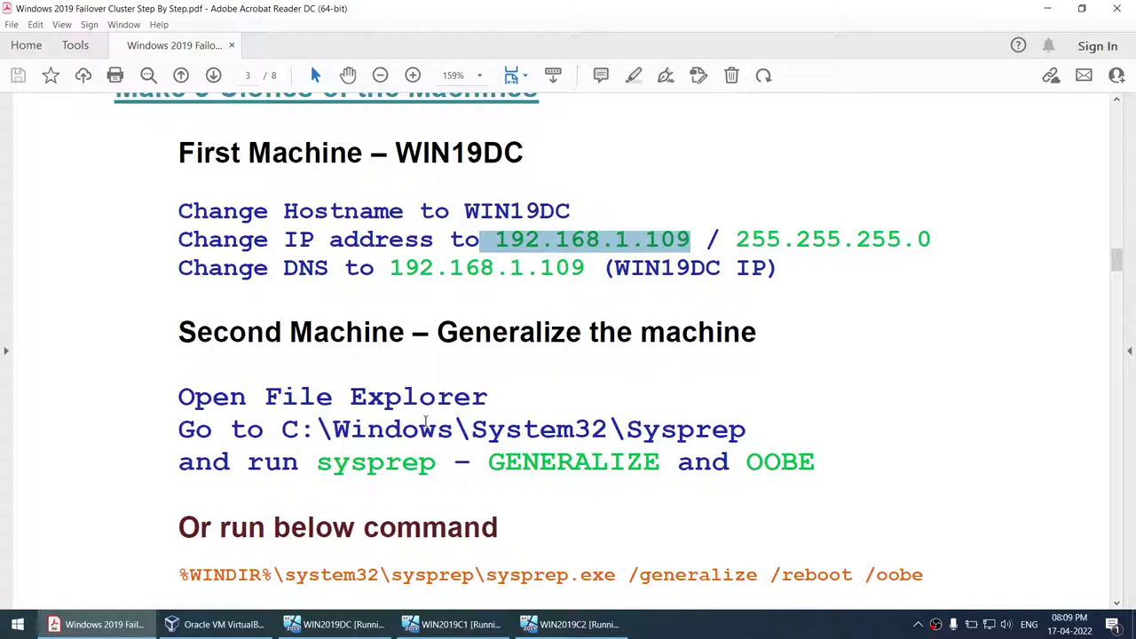
pyautogui.moveTo(376, 408); pyautogui.dragTo(660, 464)
pyautogui.click(389, 464)
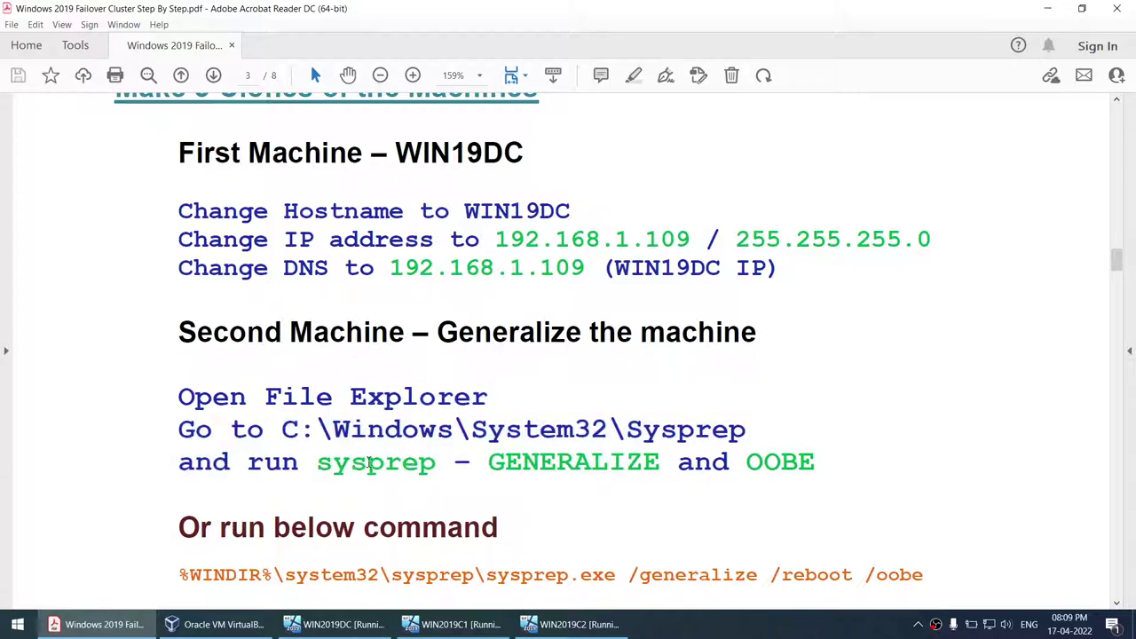
pyautogui.scroll(-3, 353, 462)
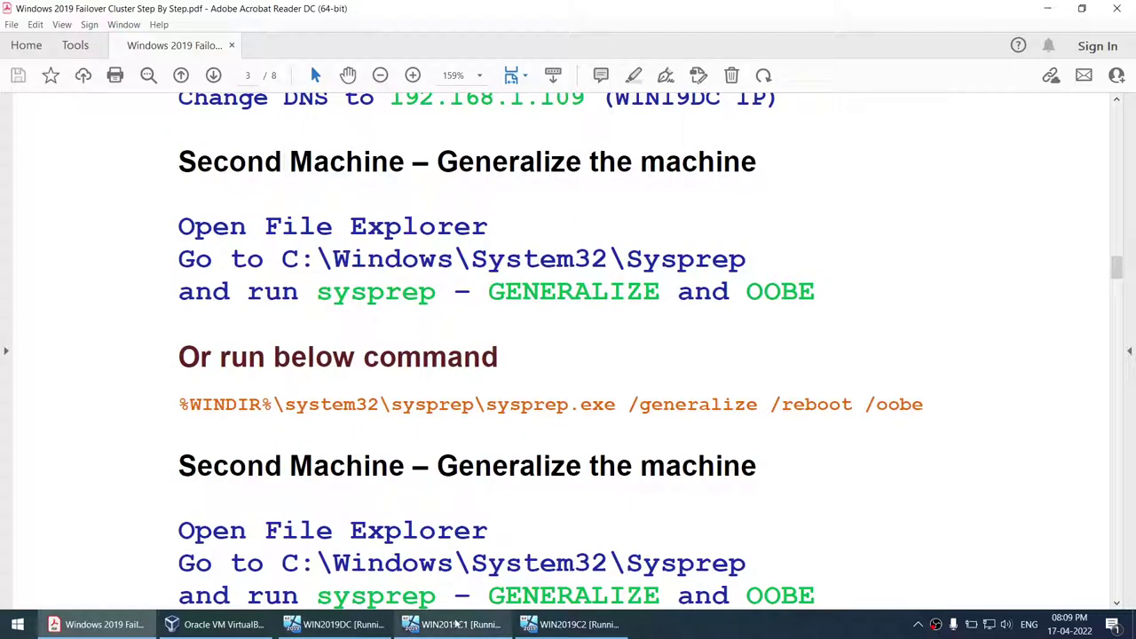
# - Check the WIN2019C1 boot progress, then bring up the WIN2019DC machine window
pyautogui.click(457, 625)
pyautogui.click(340, 625)
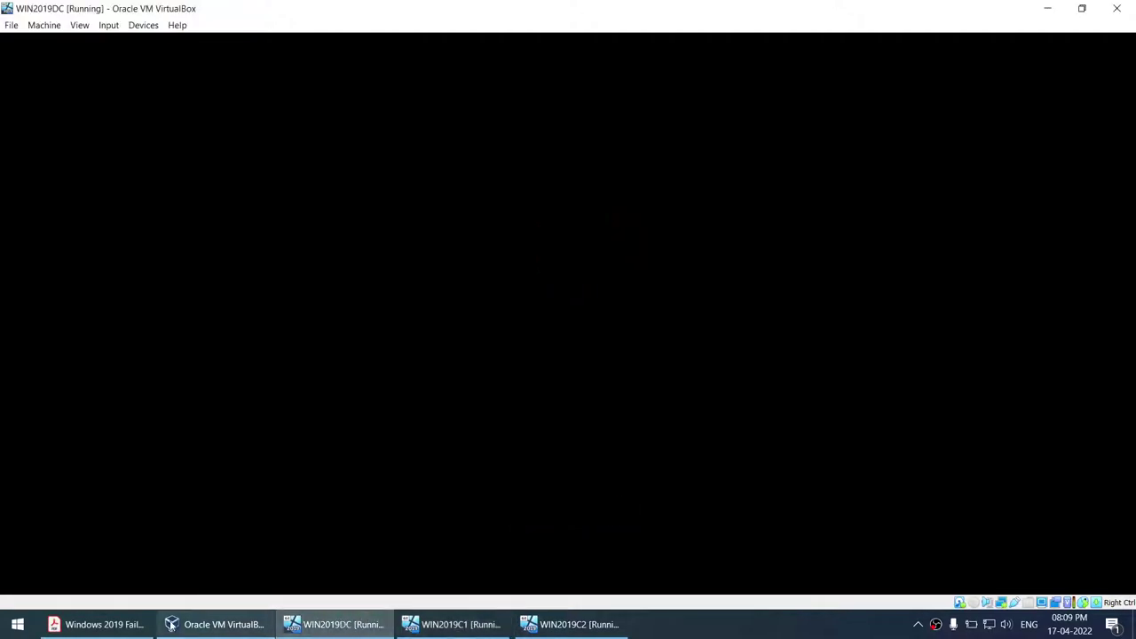
pyautogui.click(217, 625)
pyautogui.click(138, 631)
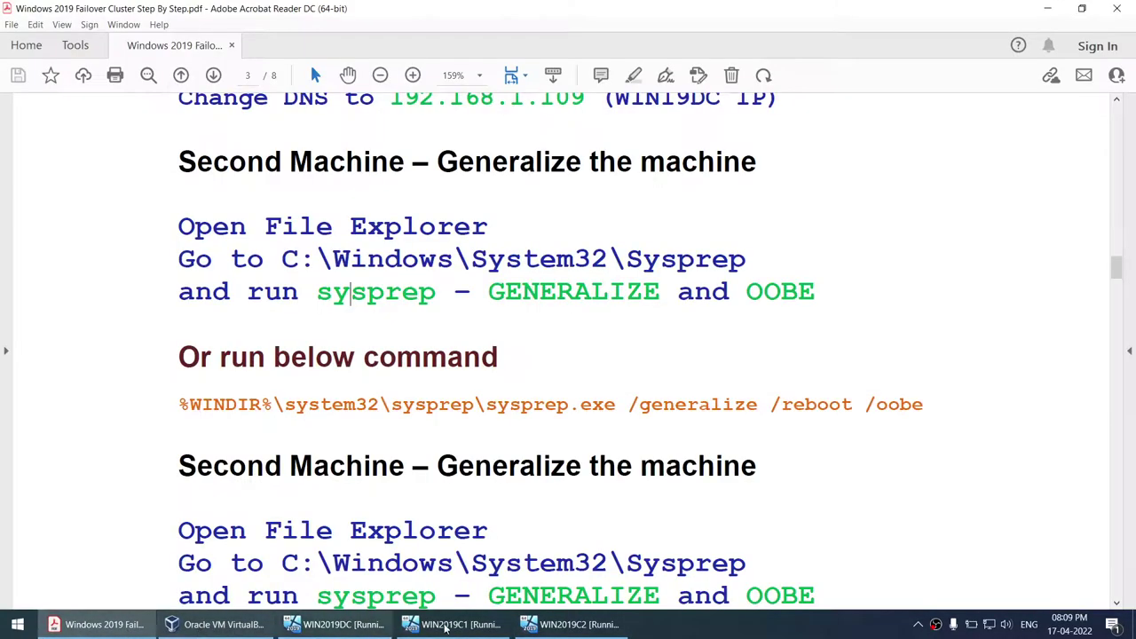
pyautogui.scroll(3, 731, 513)
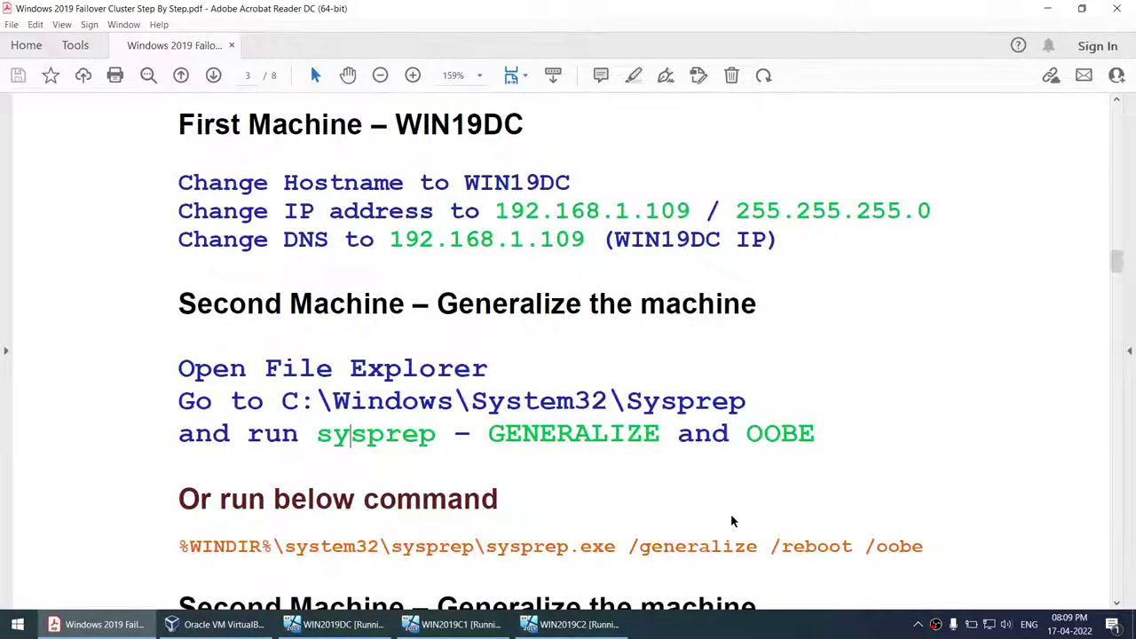
pyautogui.click(759, 627)
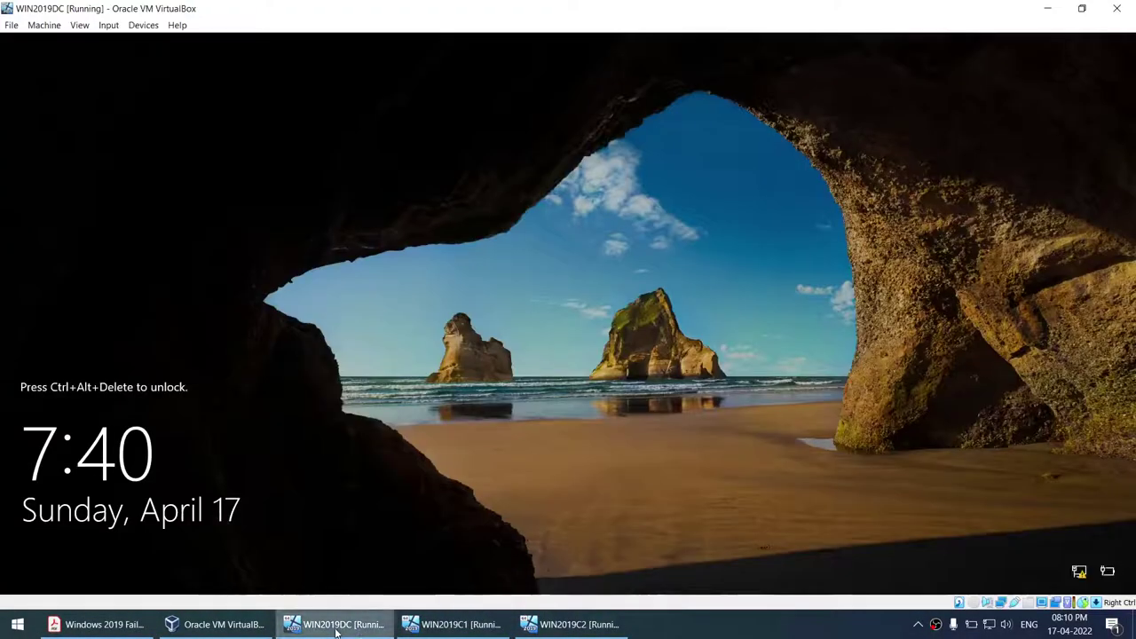
pyautogui.click(337, 629)
# - Check the clone windows and mark hostname WIN19DC in the guide
pyautogui.click(461, 628)
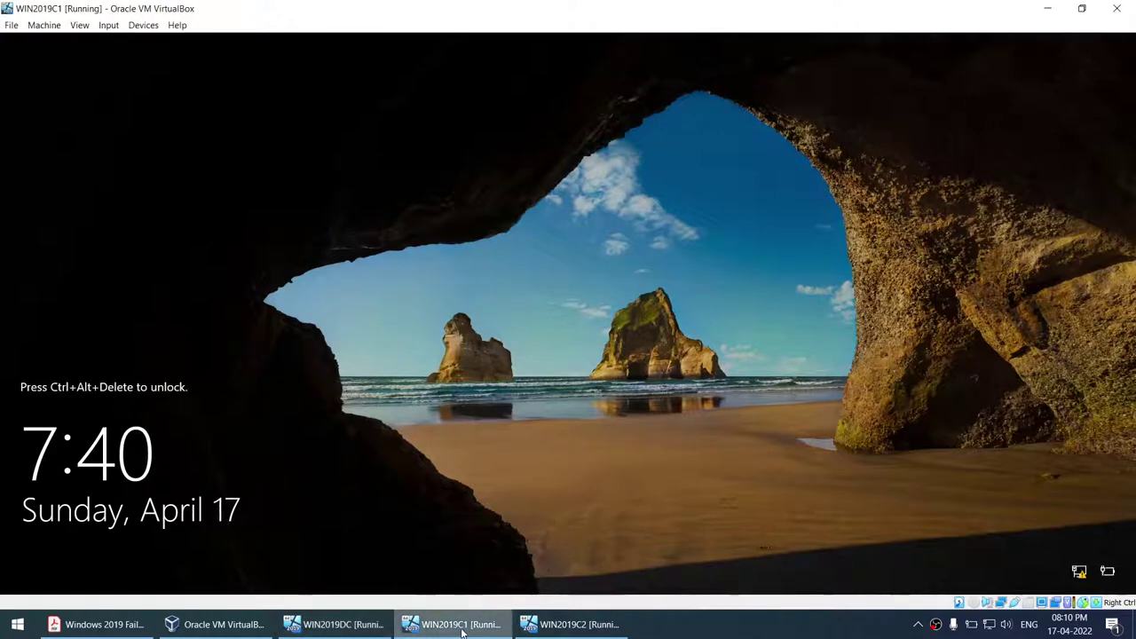
pyautogui.click(582, 626)
pyautogui.click(222, 624)
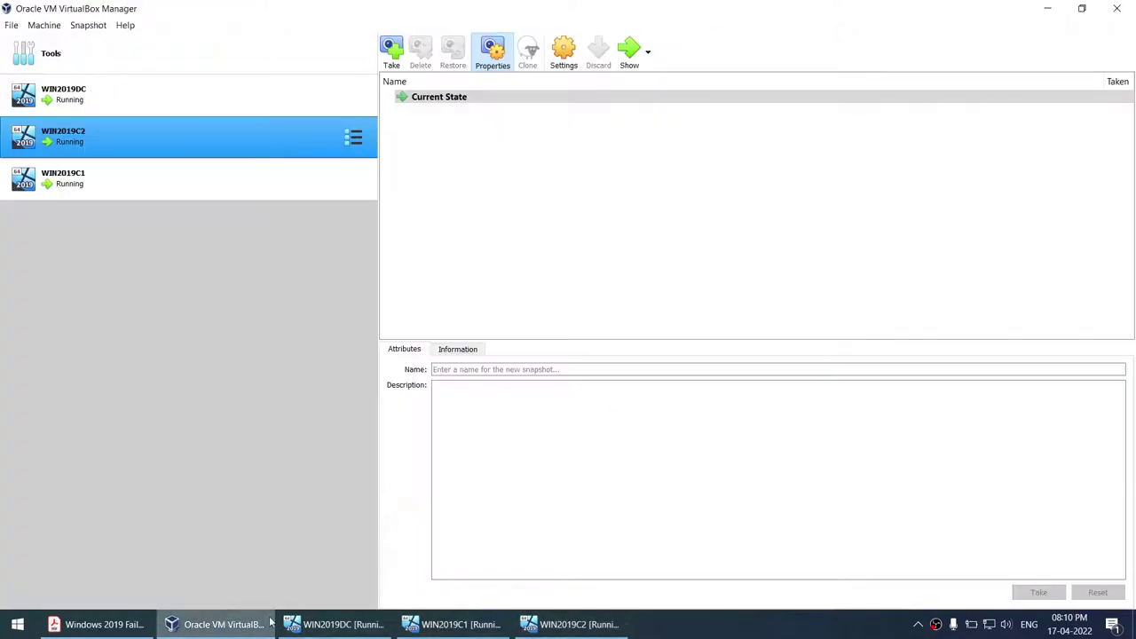
pyautogui.click(99, 624)
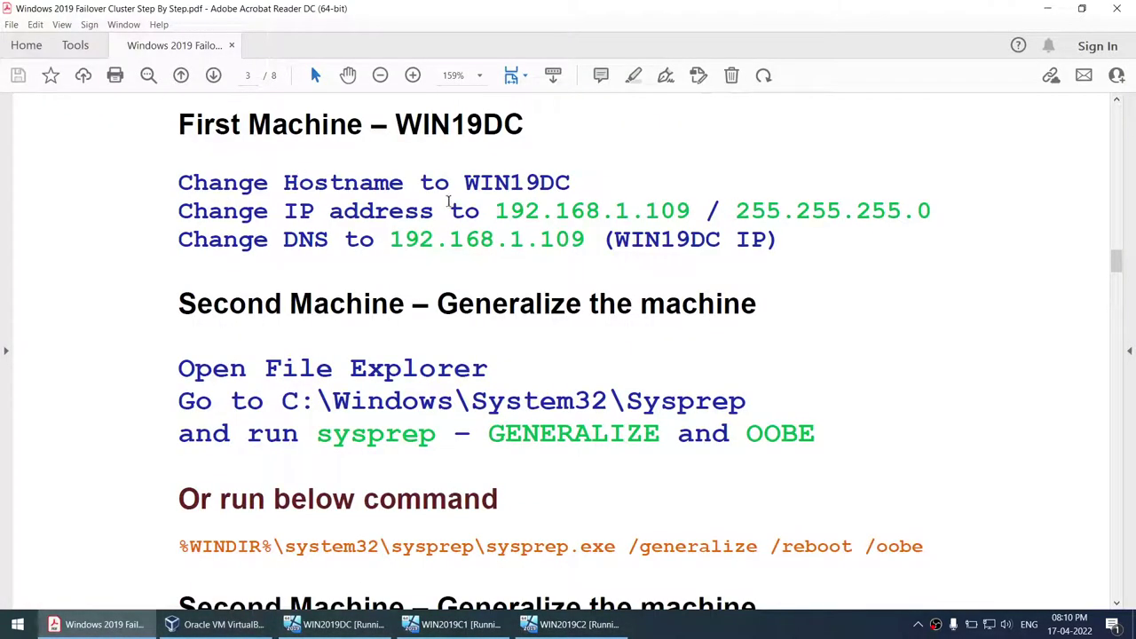
pyautogui.moveTo(472, 184); pyautogui.dragTo(571, 184)
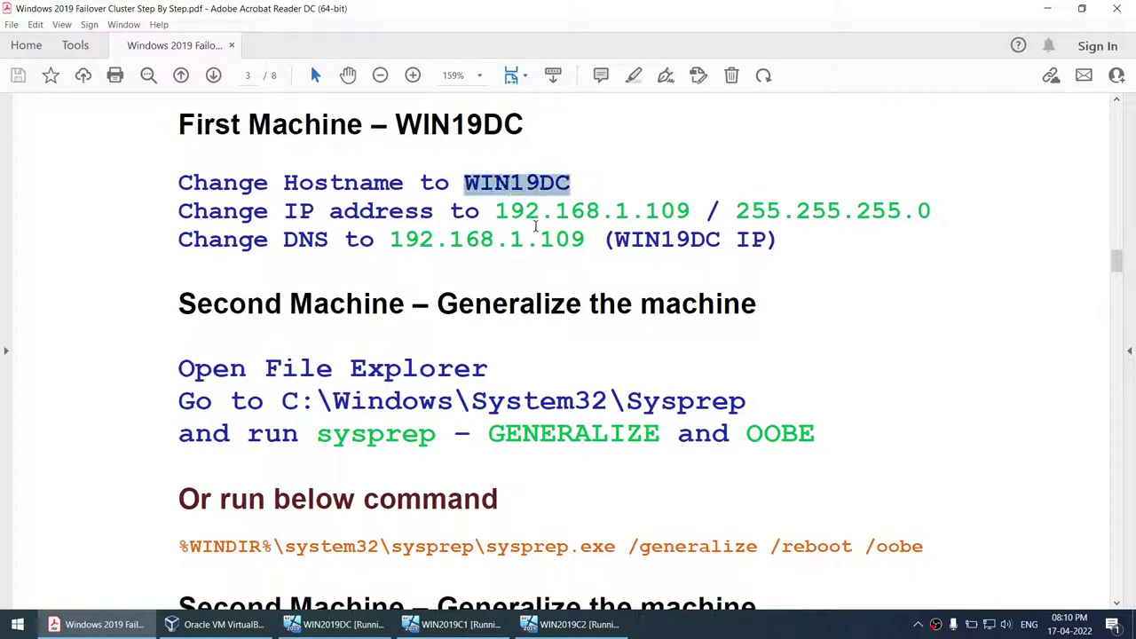
# - Insert Ctrl-Alt-Del into WIN2019DC and sign in with the Administrator password
pyautogui.click(335, 624)
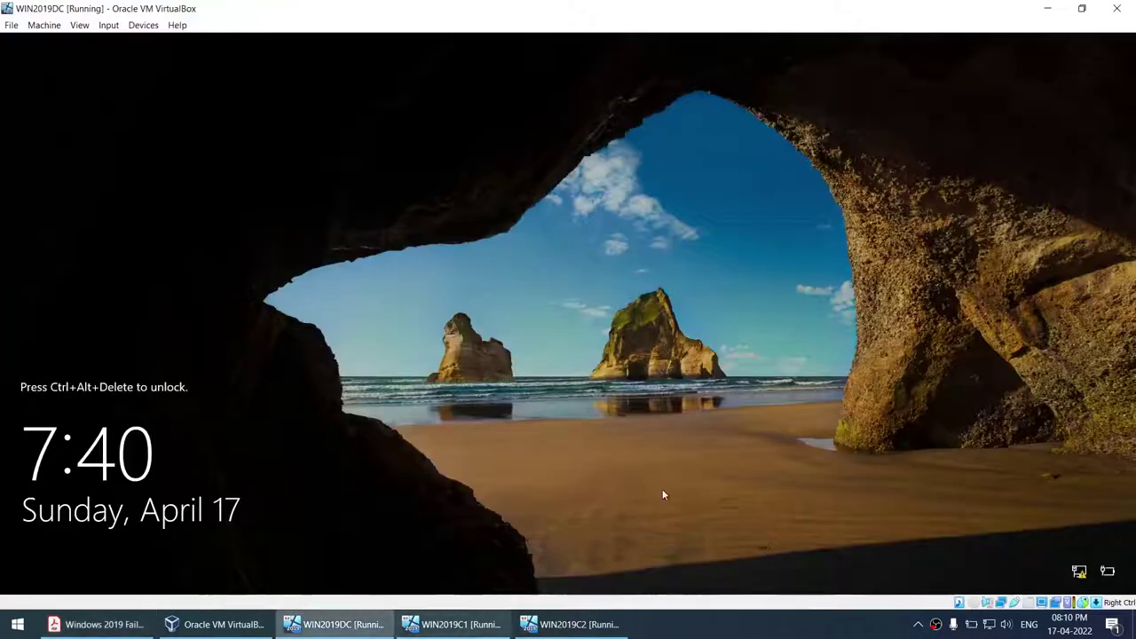
pyautogui.click(109, 25)
pyautogui.moveTo(118, 45)
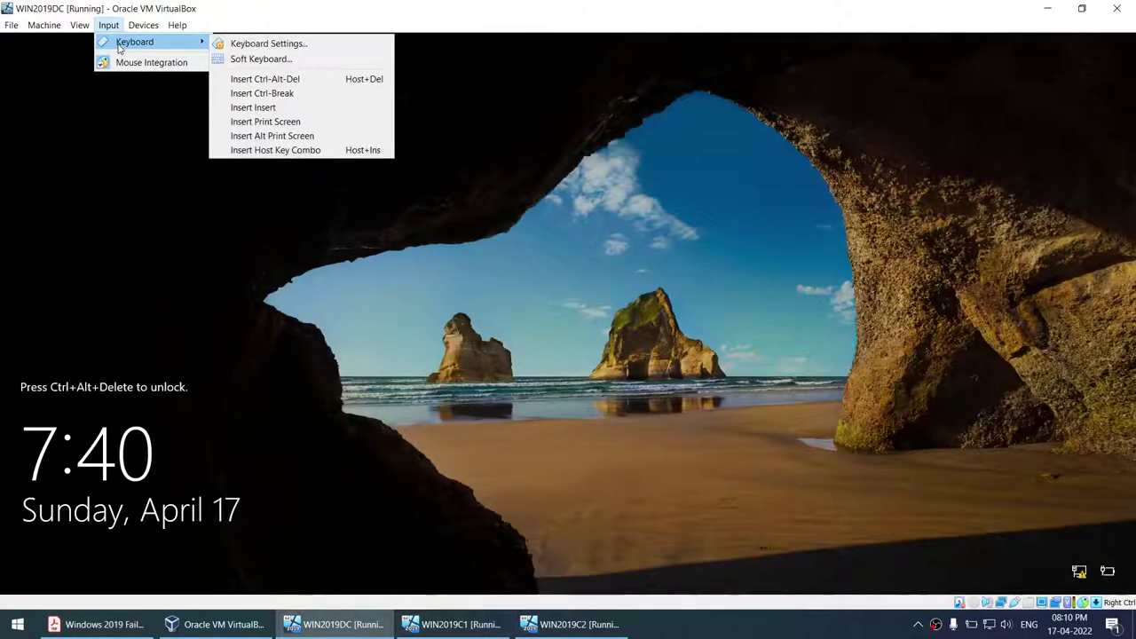
pyautogui.click(119, 64)
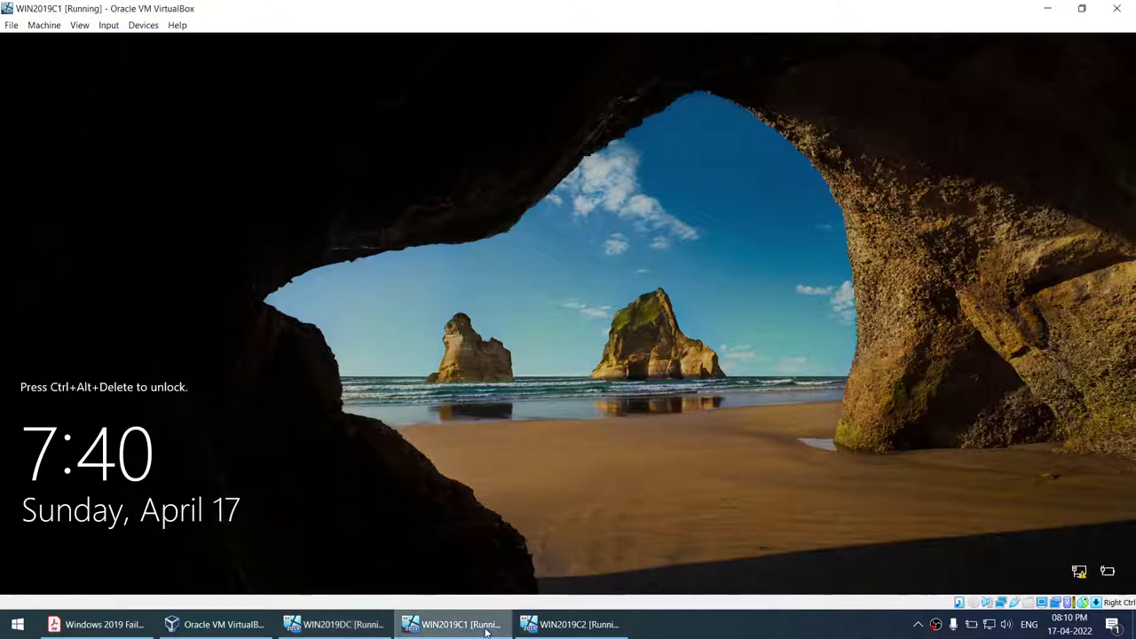
pyautogui.click(108, 25)
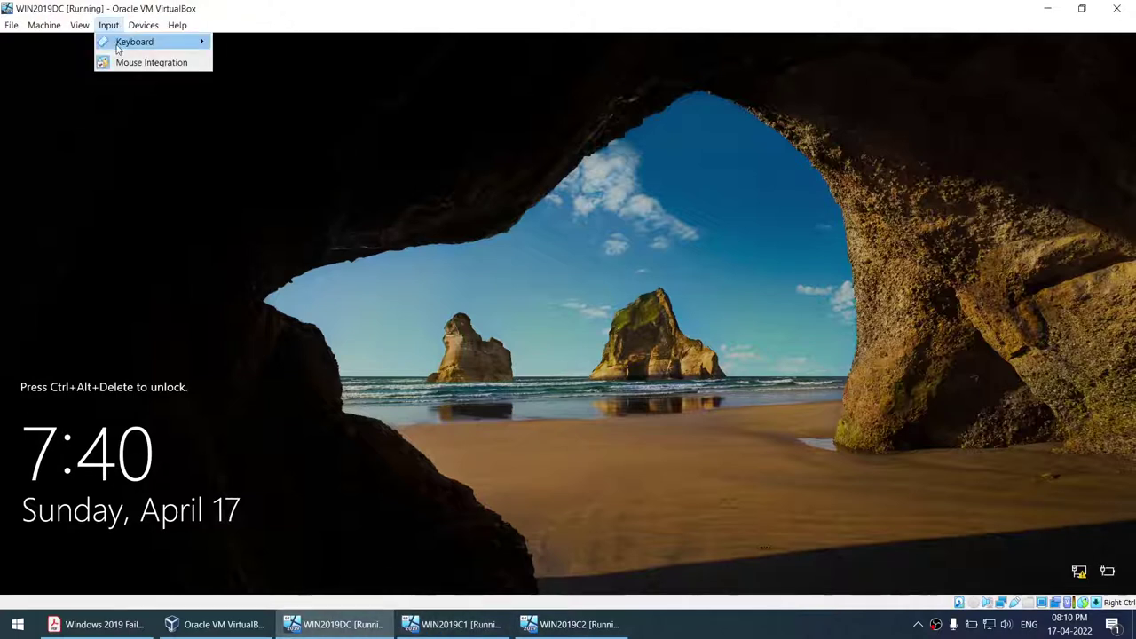
pyautogui.moveTo(133, 43)
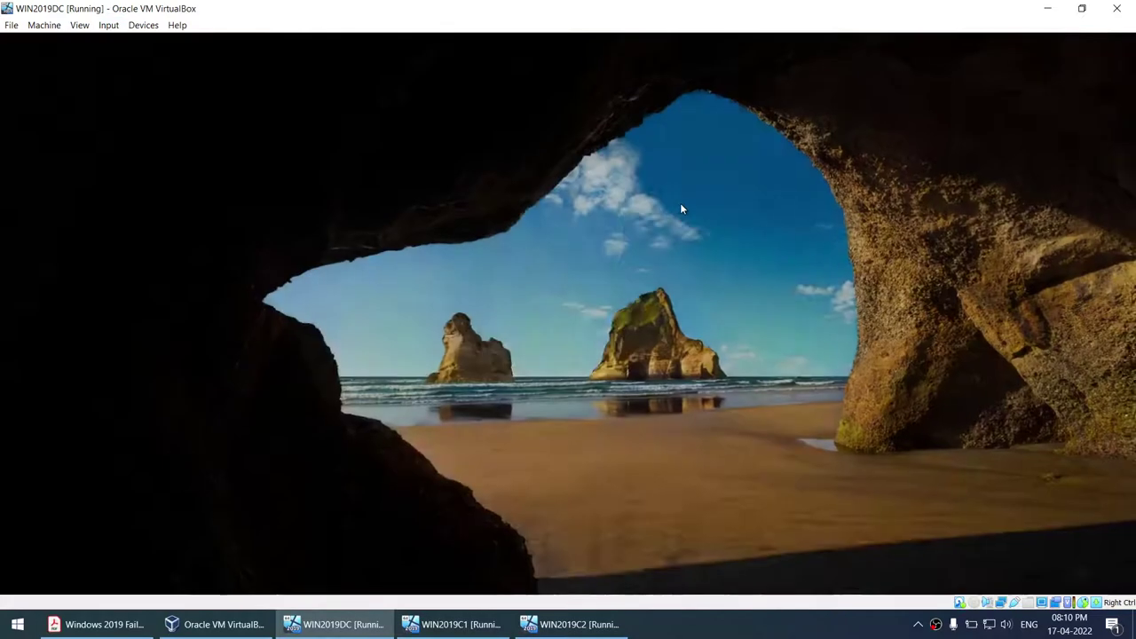
pyautogui.write('Pas')
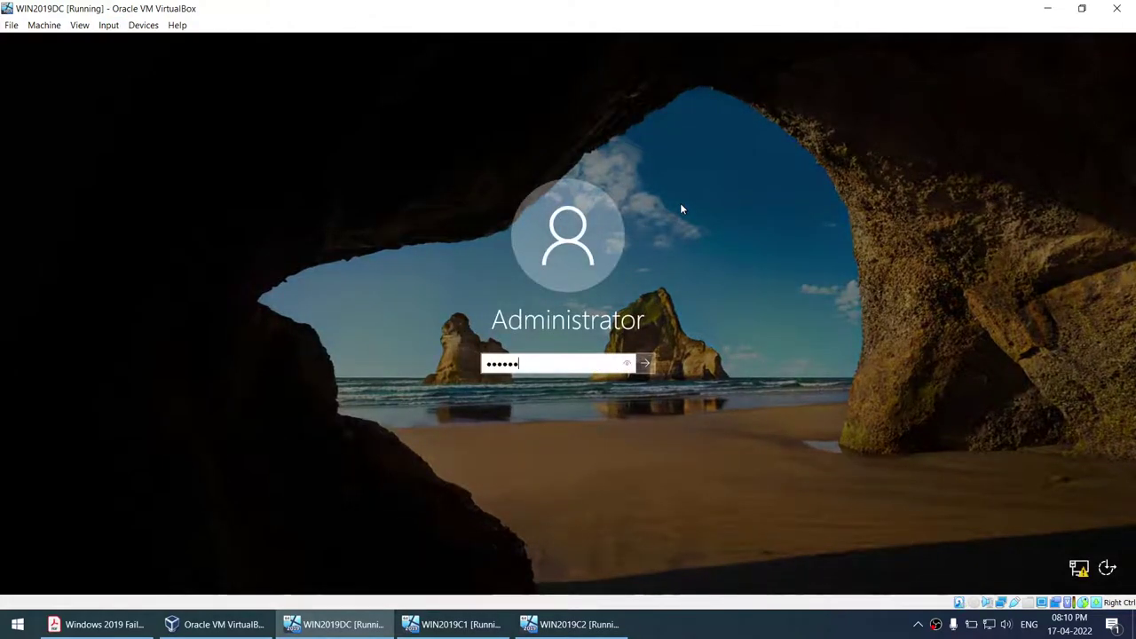
pyautogui.press('Return')
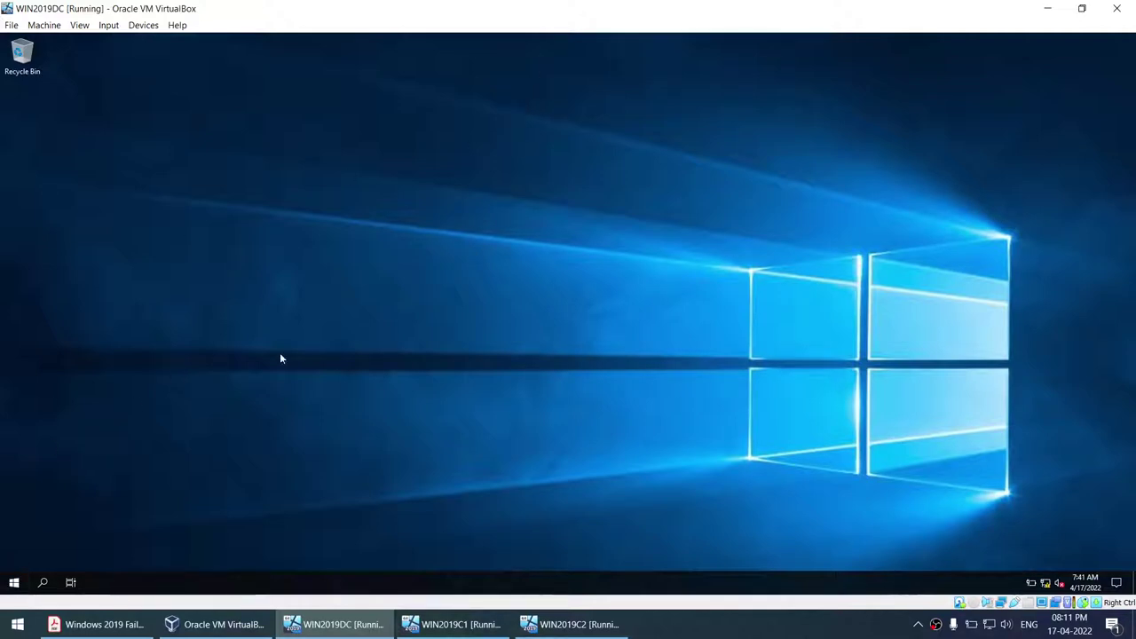
# - Open the guest's Network & Internet settings from the network tray icon
pyautogui.rightClick(1046, 582)
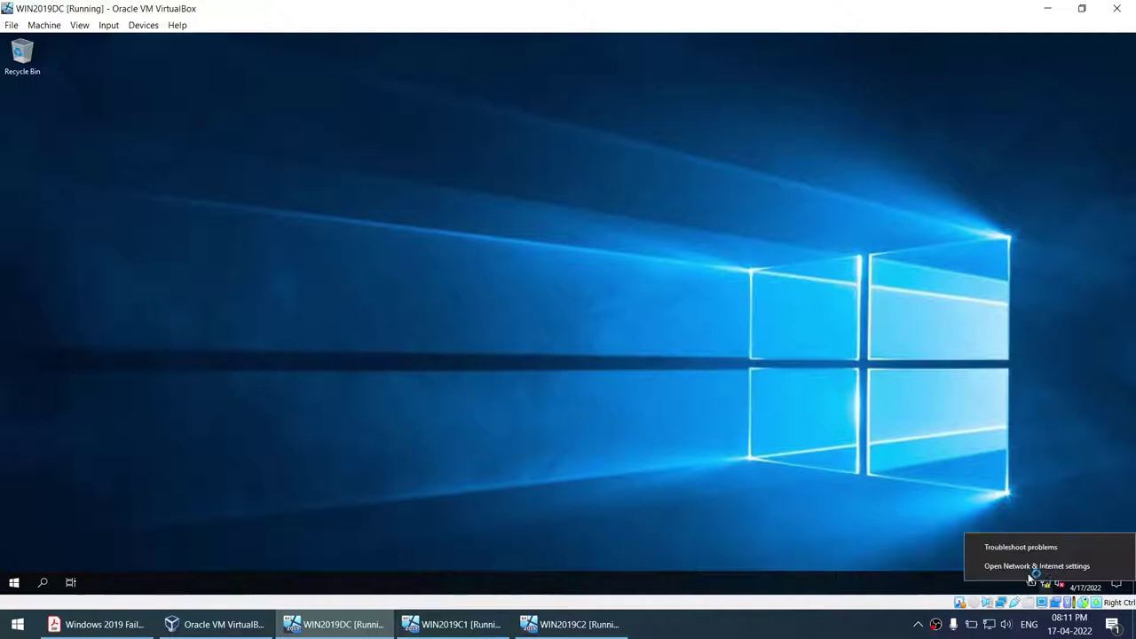
pyautogui.click(97, 624)
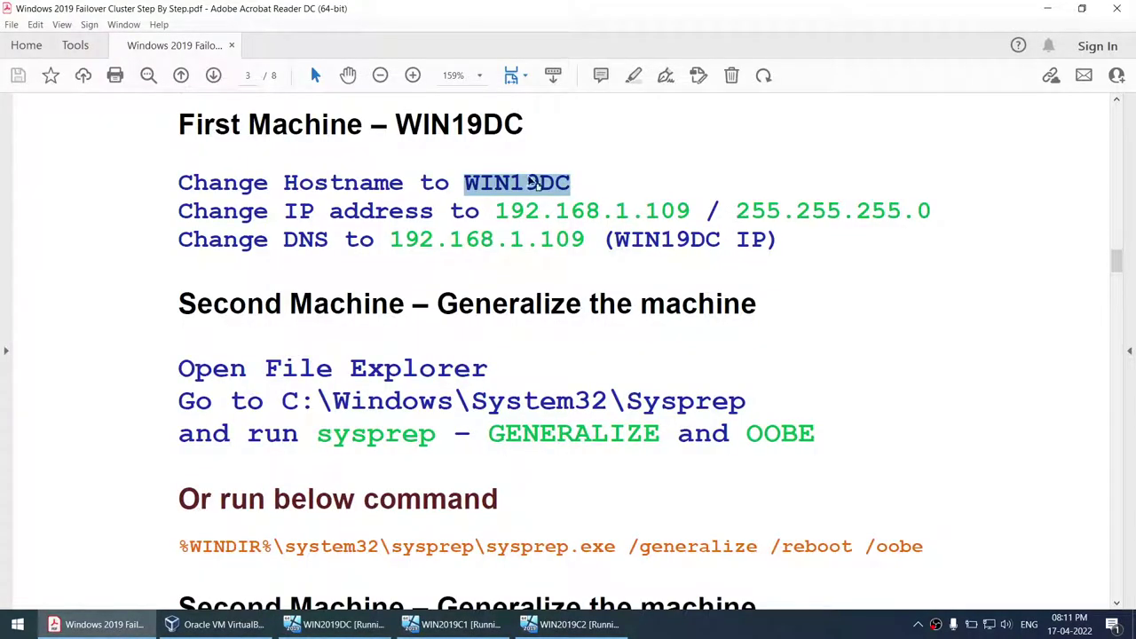
pyautogui.doubleClick(524, 182)
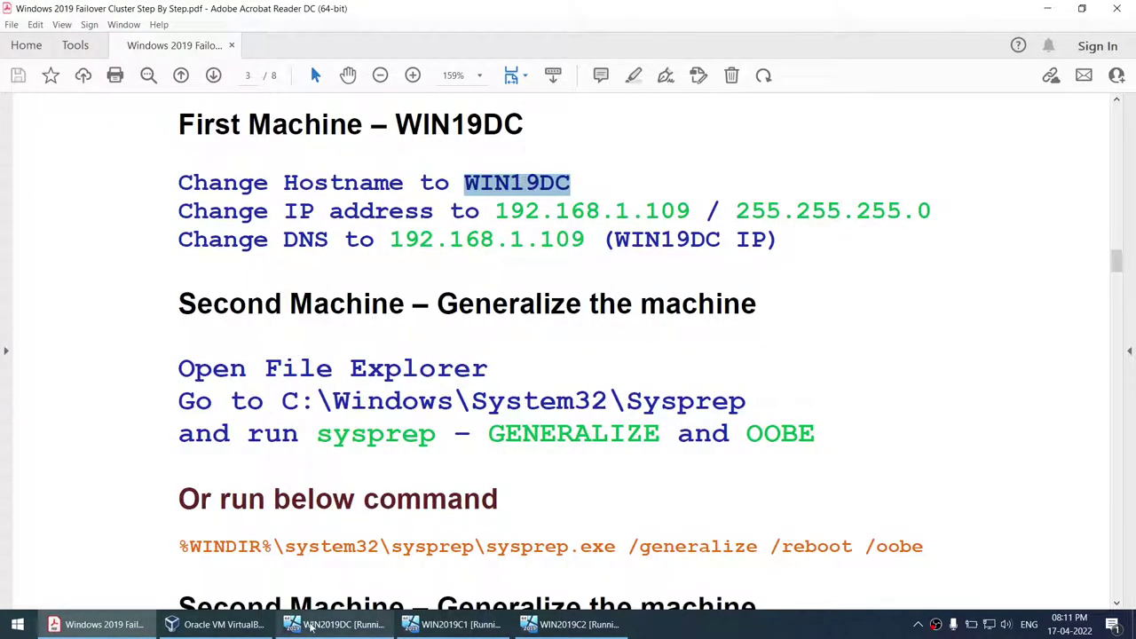
pyautogui.click(337, 625)
pyautogui.click(835, 329)
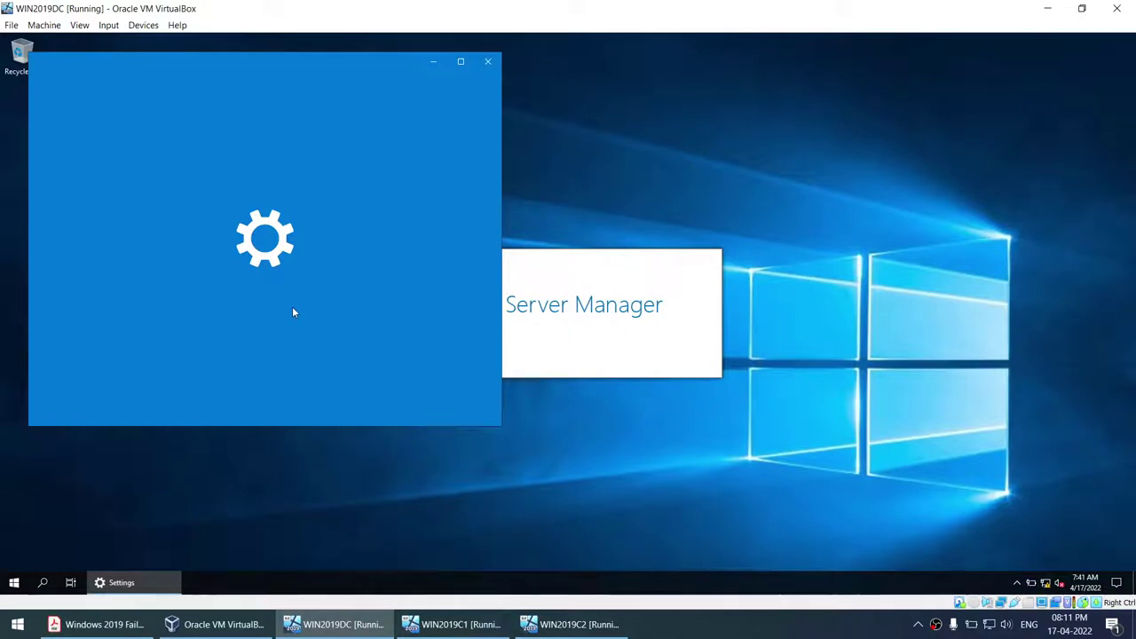
# - Open This PC's Properties to see computer name WIN19, checking WIN19DC in the guide
pyautogui.press('super+e')
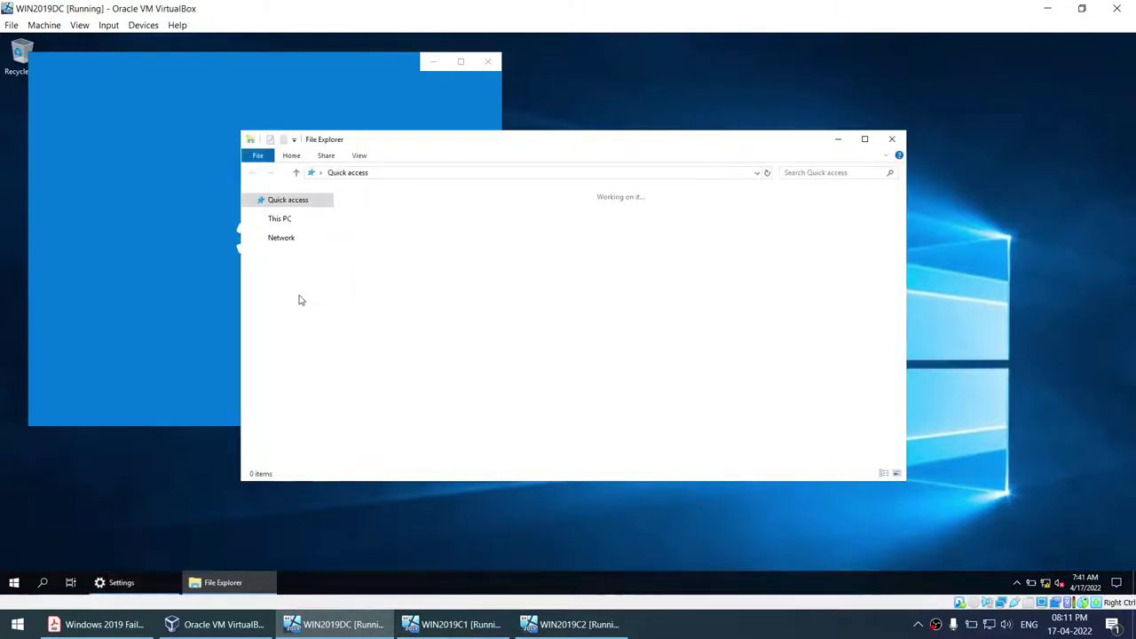
pyautogui.rightClick(277, 279)
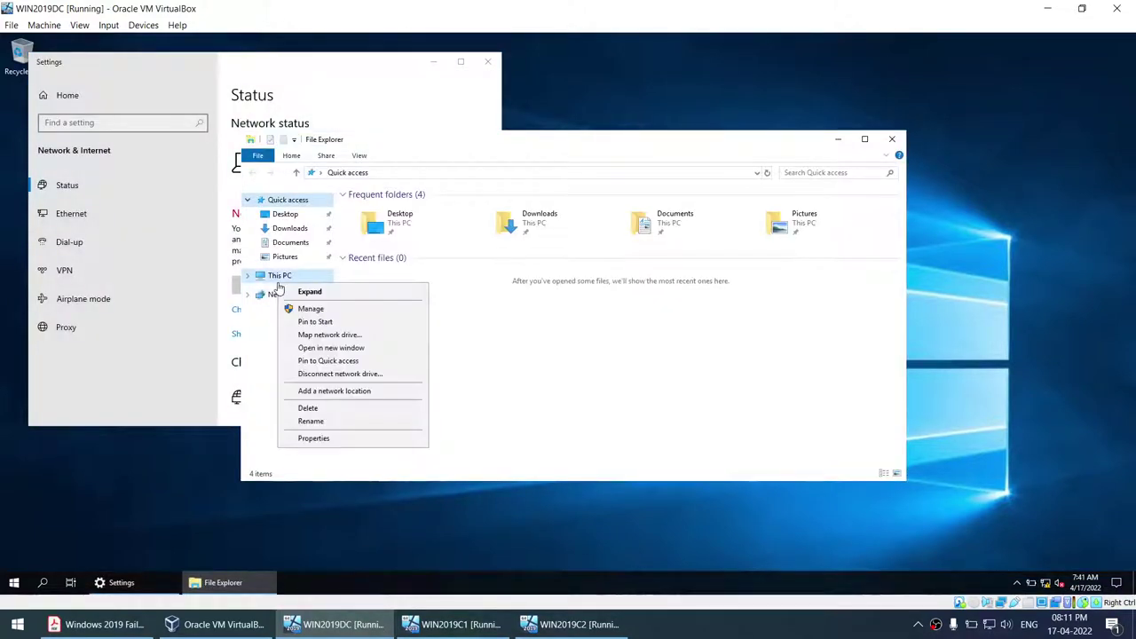
pyautogui.click(332, 440)
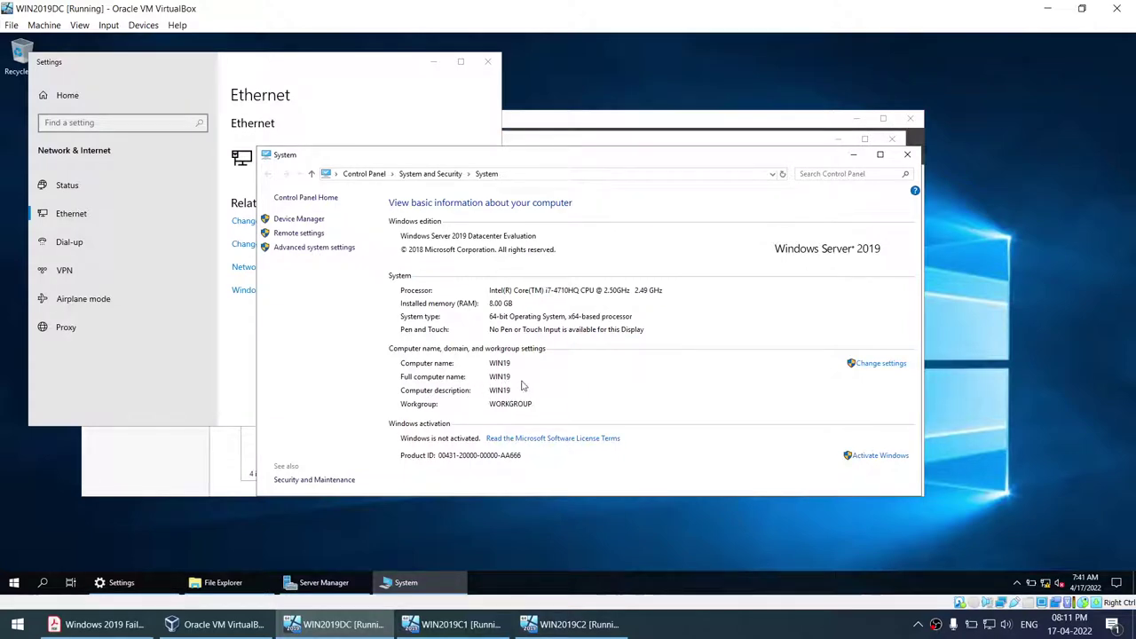
pyautogui.click(96, 624)
pyautogui.scroll(4, 353, 330)
pyautogui.doubleClick(213, 348)
pyautogui.hotkey('ctrl', 'c')
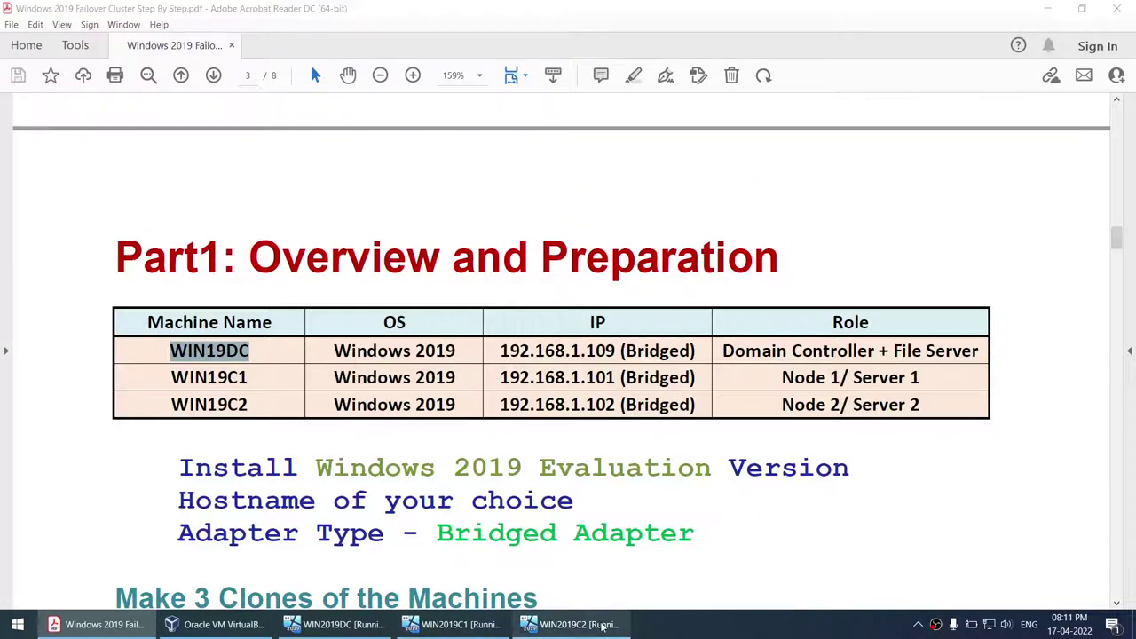
pyautogui.click(602, 624)
pyautogui.click(342, 624)
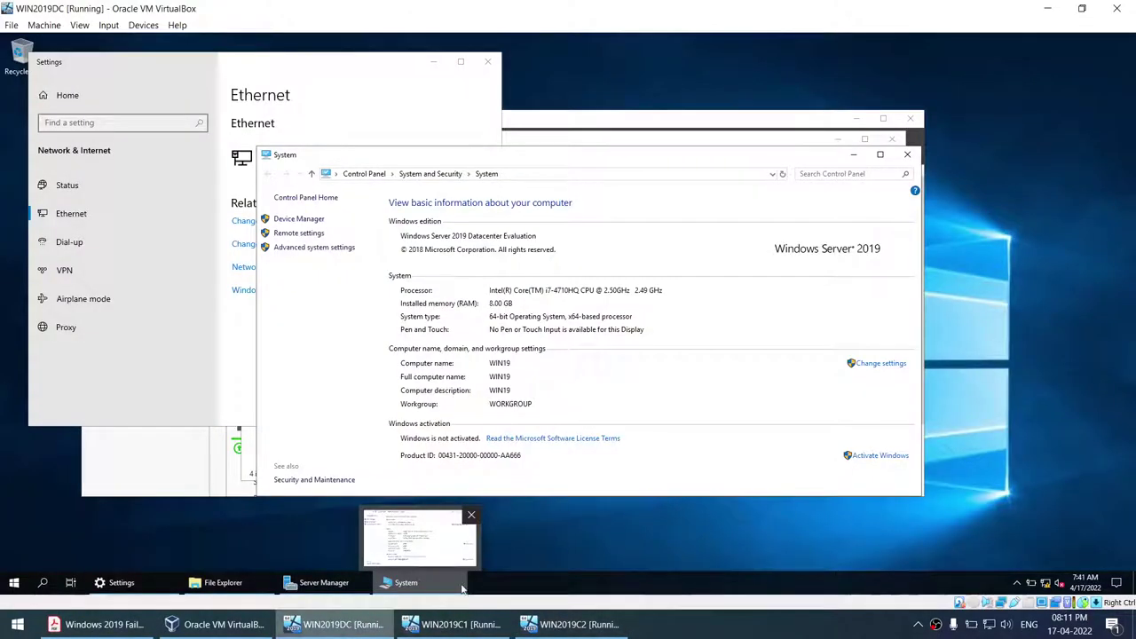
# - Rename the computer to WIN19DC and acknowledge the restart notice
pyautogui.click(882, 364)
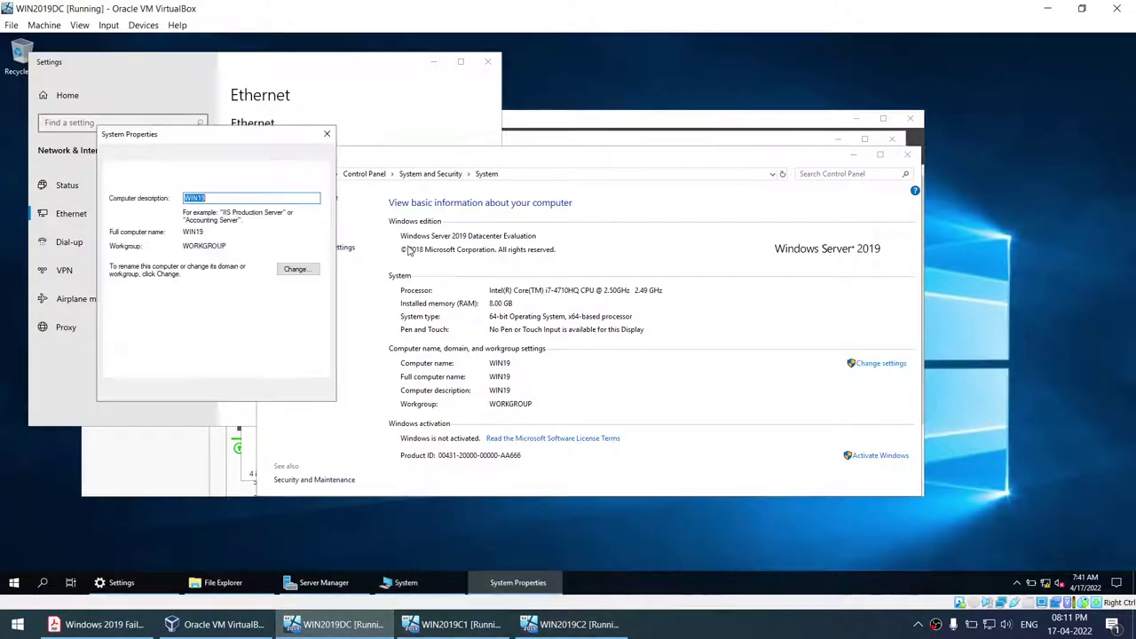
pyautogui.click(294, 270)
pyautogui.write('WIN19DC')
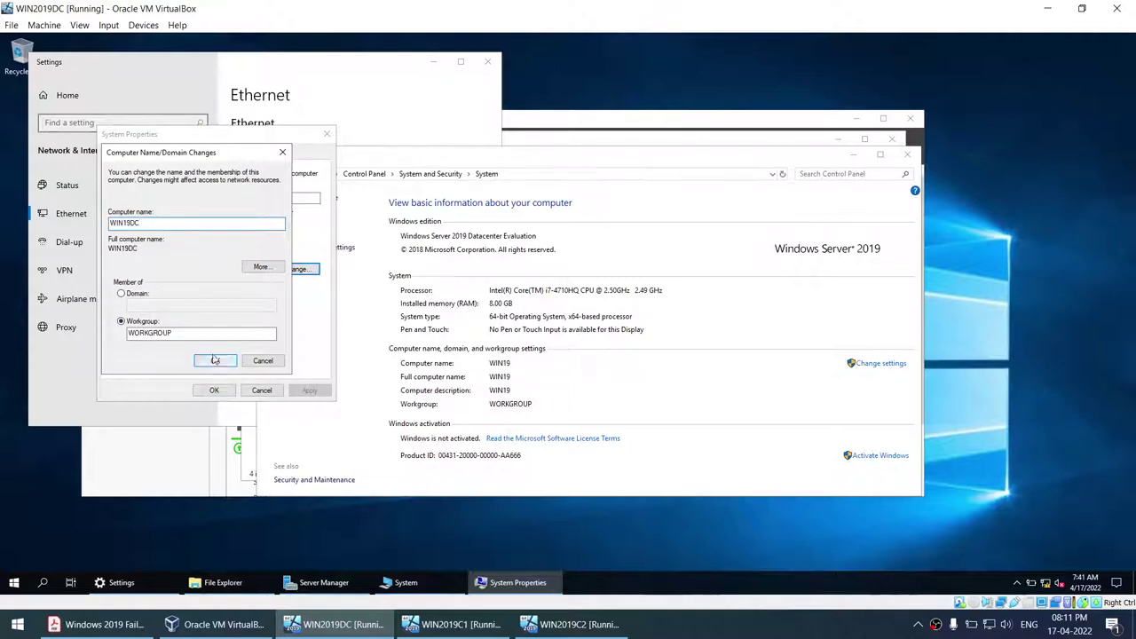
pyautogui.click(205, 360)
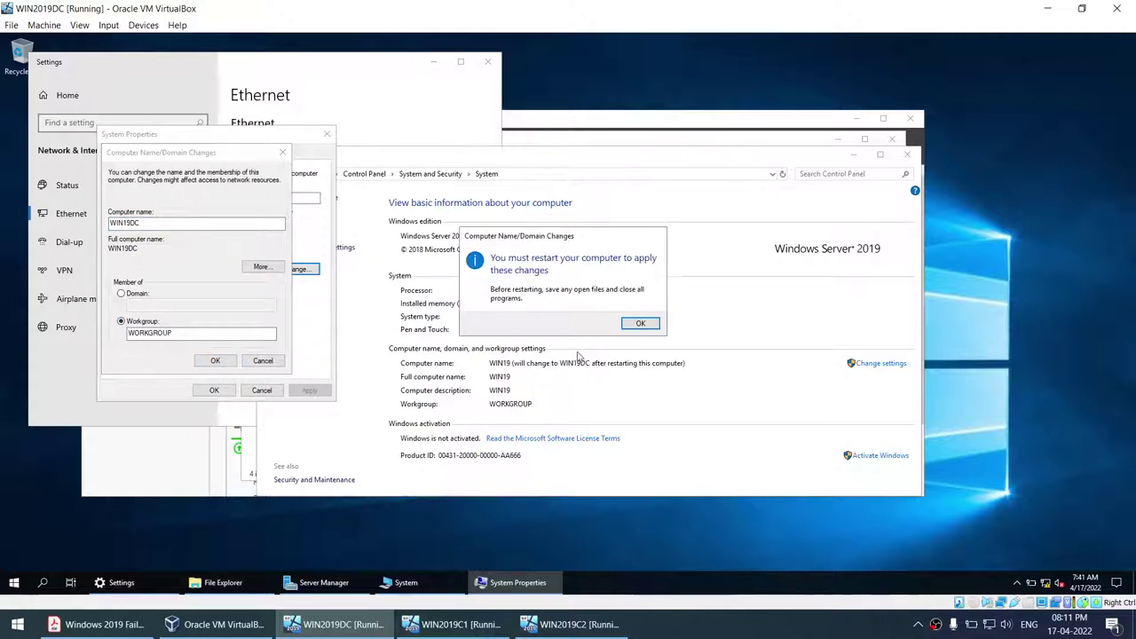
pyautogui.click(640, 323)
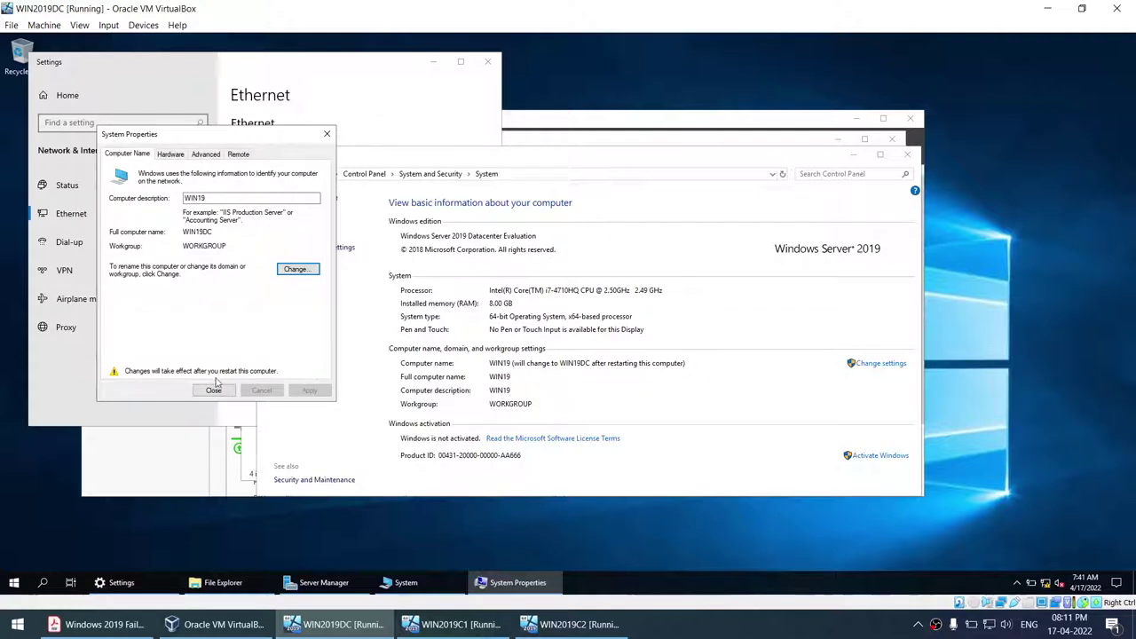
# - Set the computer description to WIN19DC, apply it, and restart later
pyautogui.doubleClick(195, 198)
pyautogui.hotkey('ctrl', 'v')
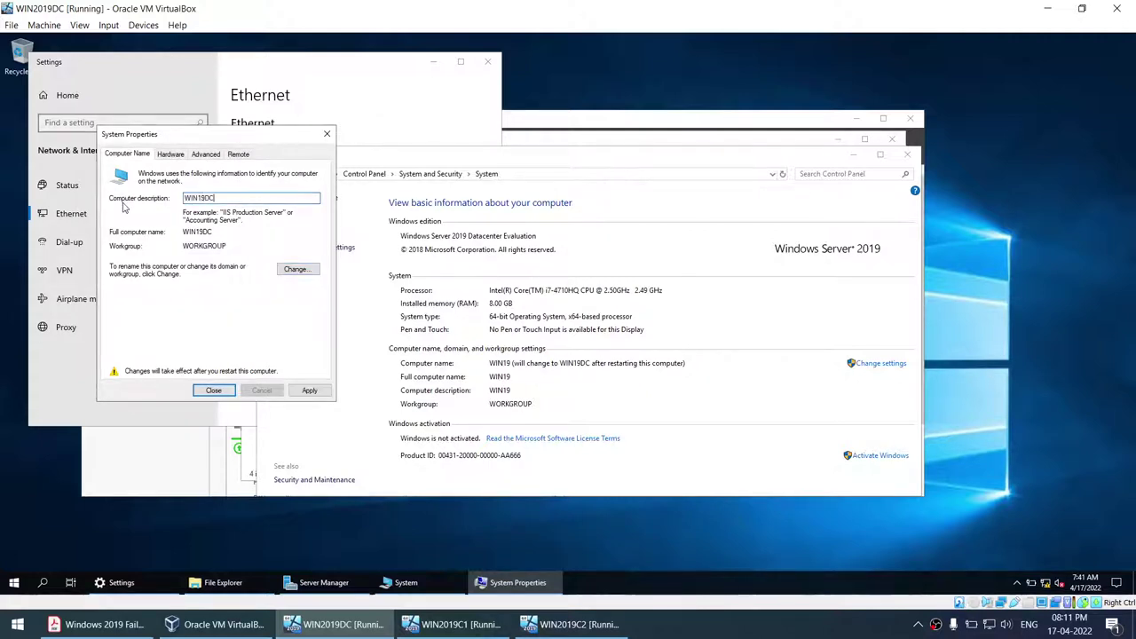
pyautogui.click(309, 390)
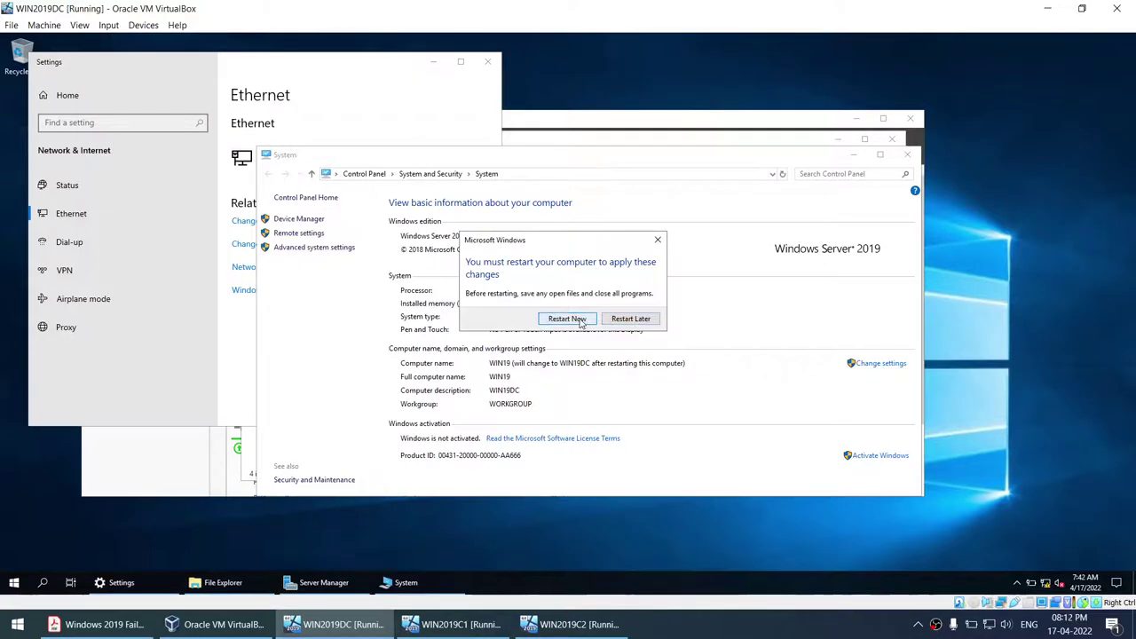
pyautogui.click(616, 321)
pyautogui.click(156, 402)
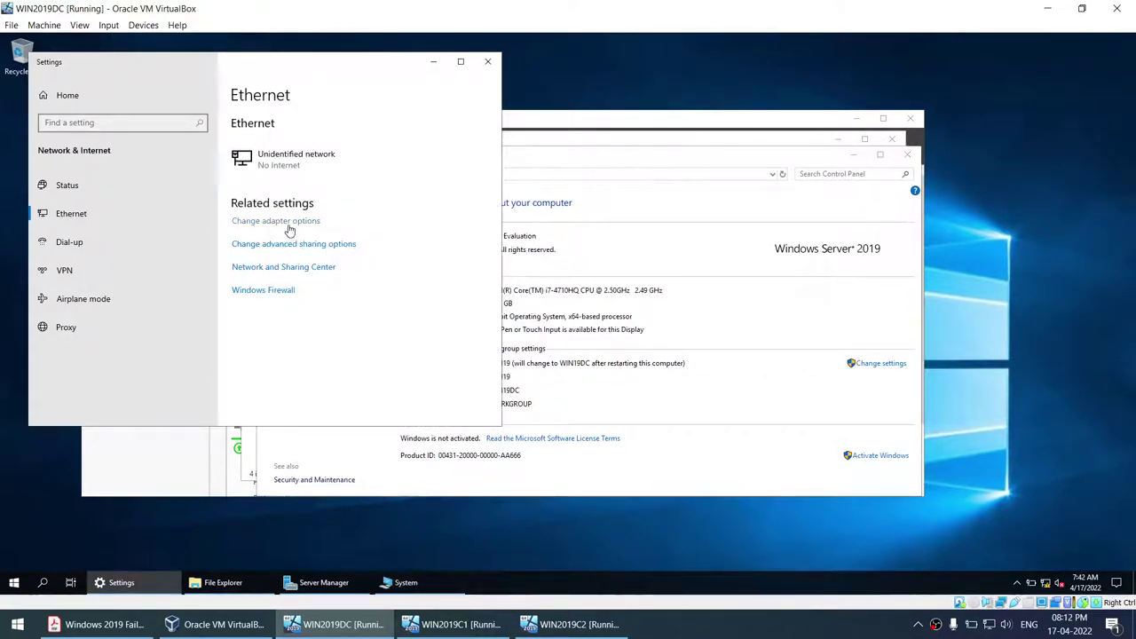
pyautogui.click(290, 222)
# - Give NET1 static IPv4 192.168.1.109, mask 255.255.255.0, DNS 192.168.1.109
pyautogui.rightClick(324, 229)
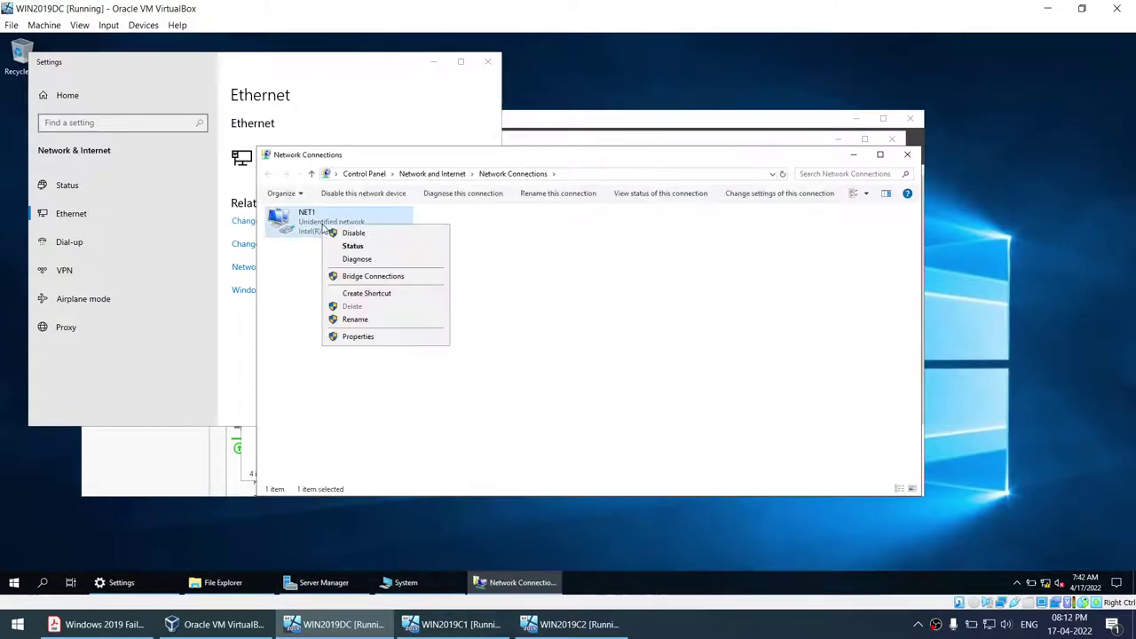
pyautogui.click(364, 332)
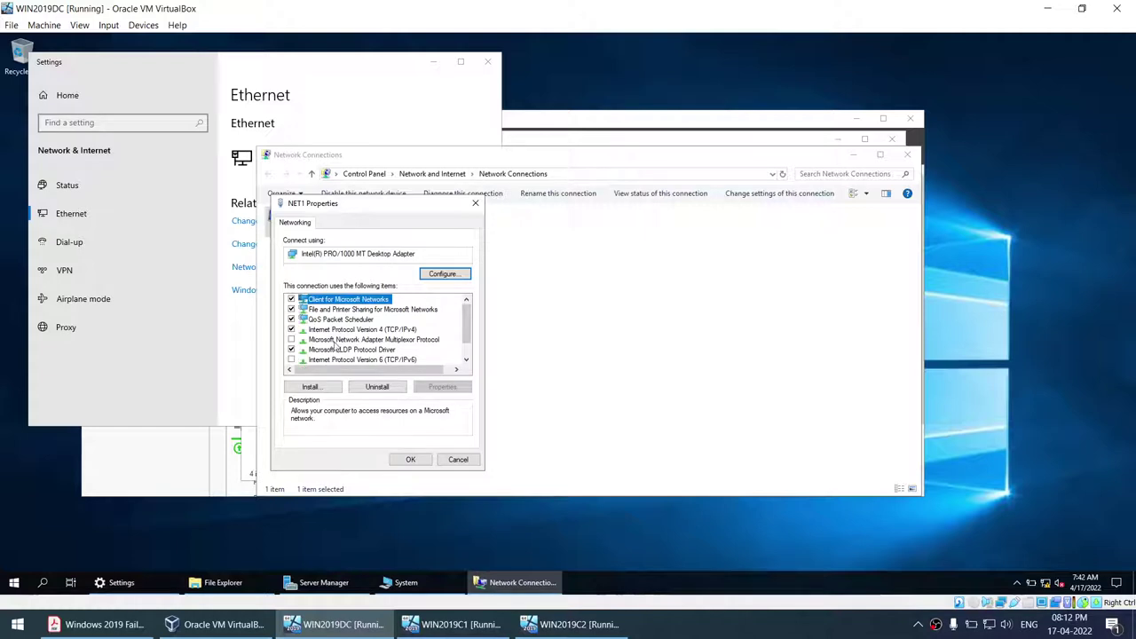
pyautogui.click(370, 331)
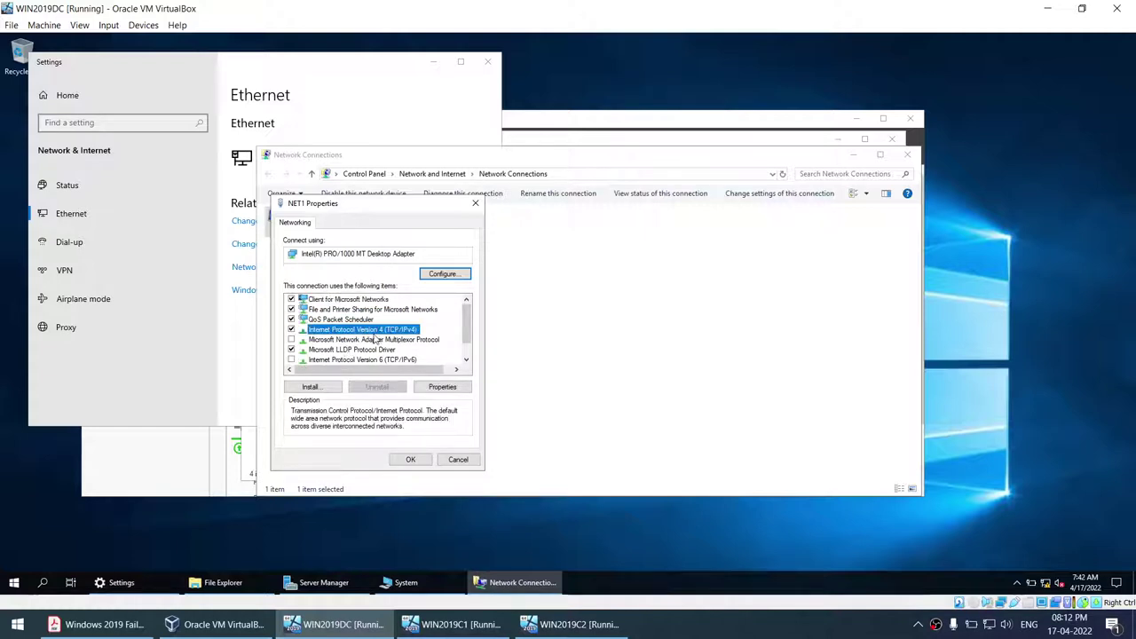
pyautogui.click(443, 388)
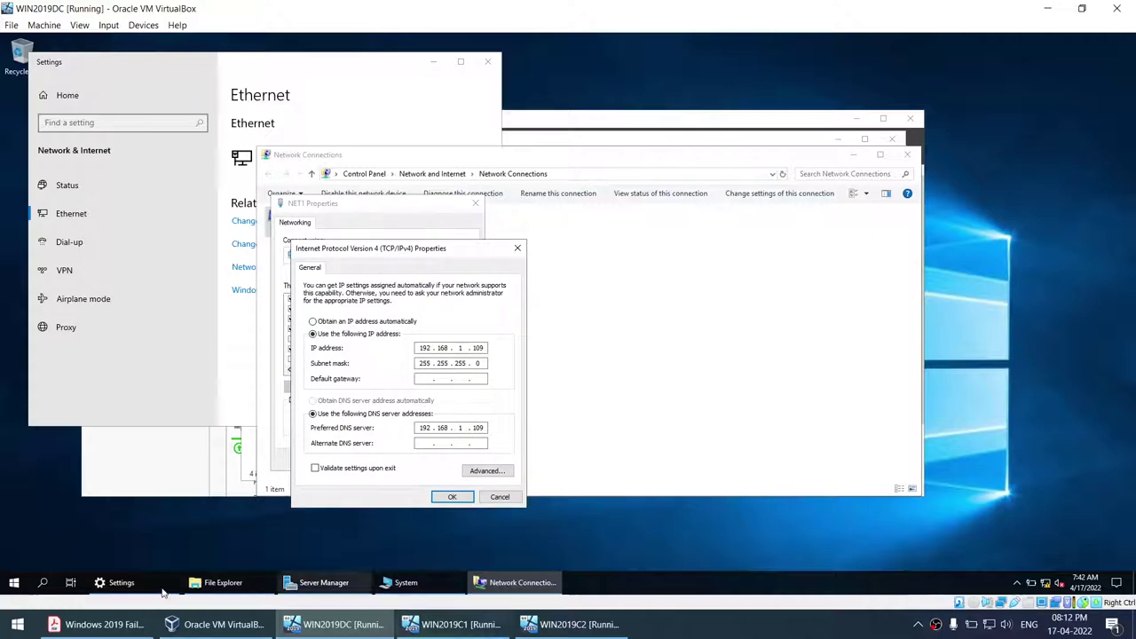
pyautogui.click(98, 624)
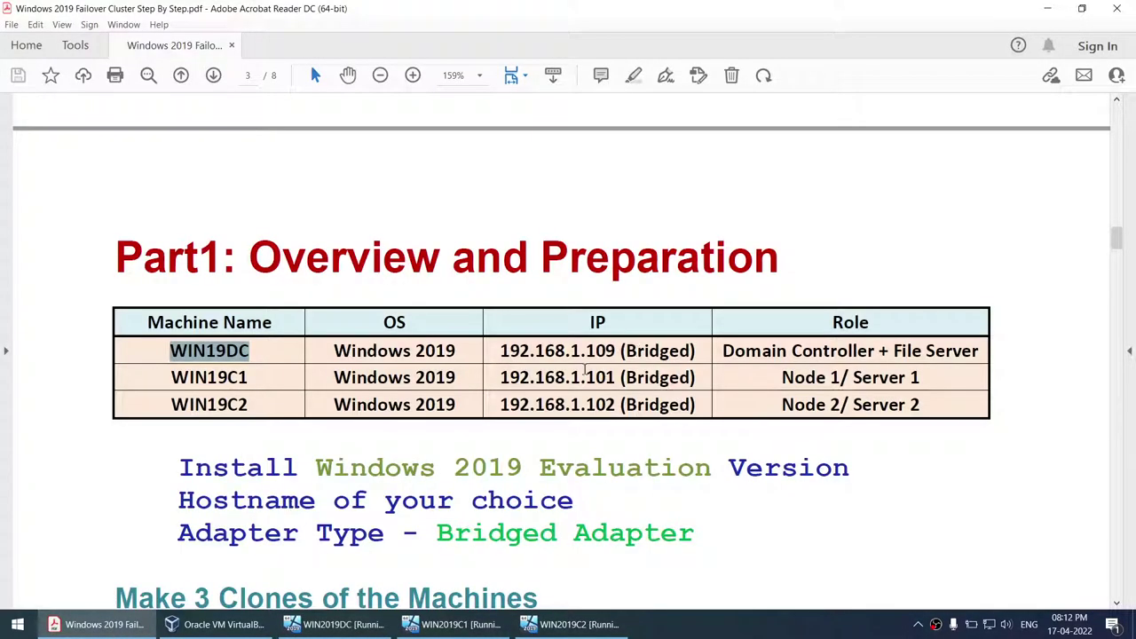
pyautogui.click(337, 624)
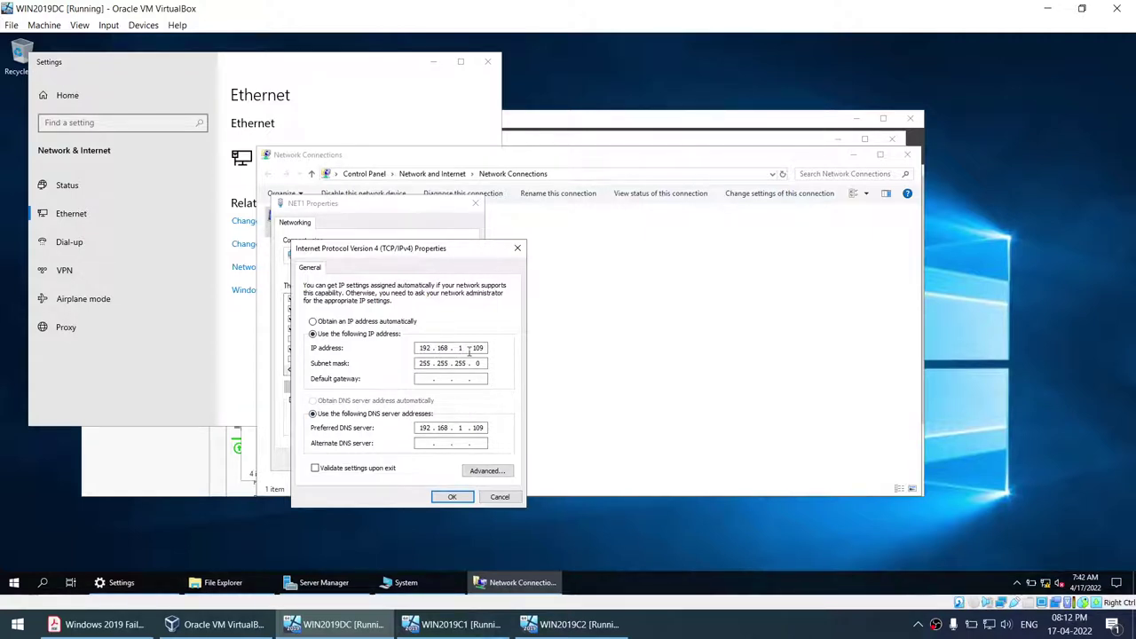
pyautogui.click(447, 498)
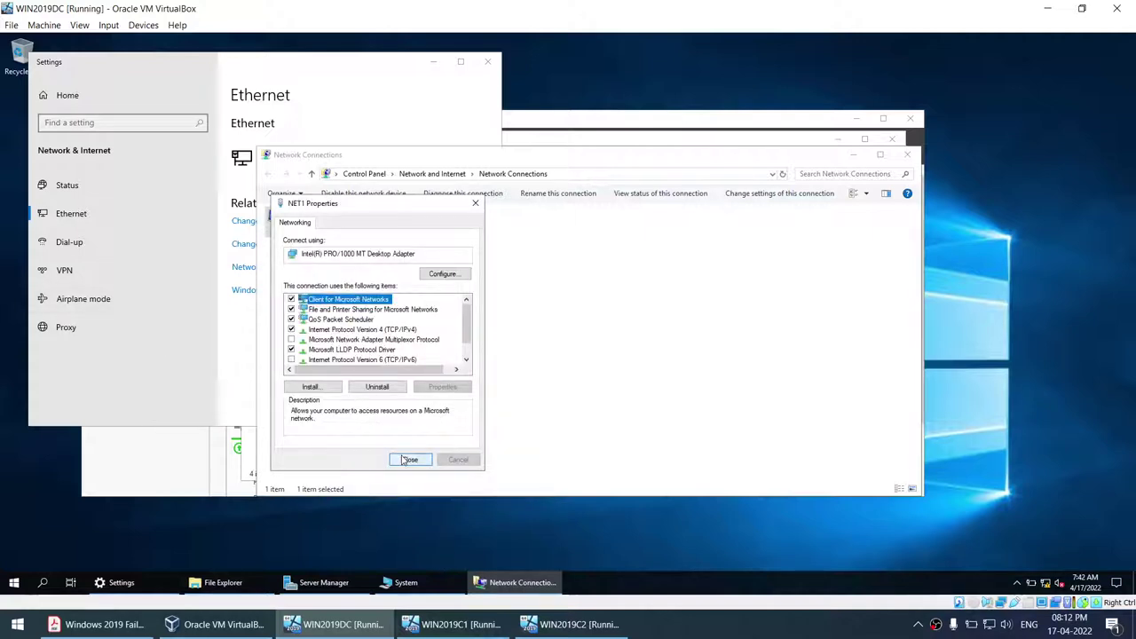
pyautogui.click(408, 459)
# - Open the WIN2019DC guest's Start menu
pyautogui.click(15, 584)
pyautogui.click(15, 583)
pyautogui.click(15, 583)
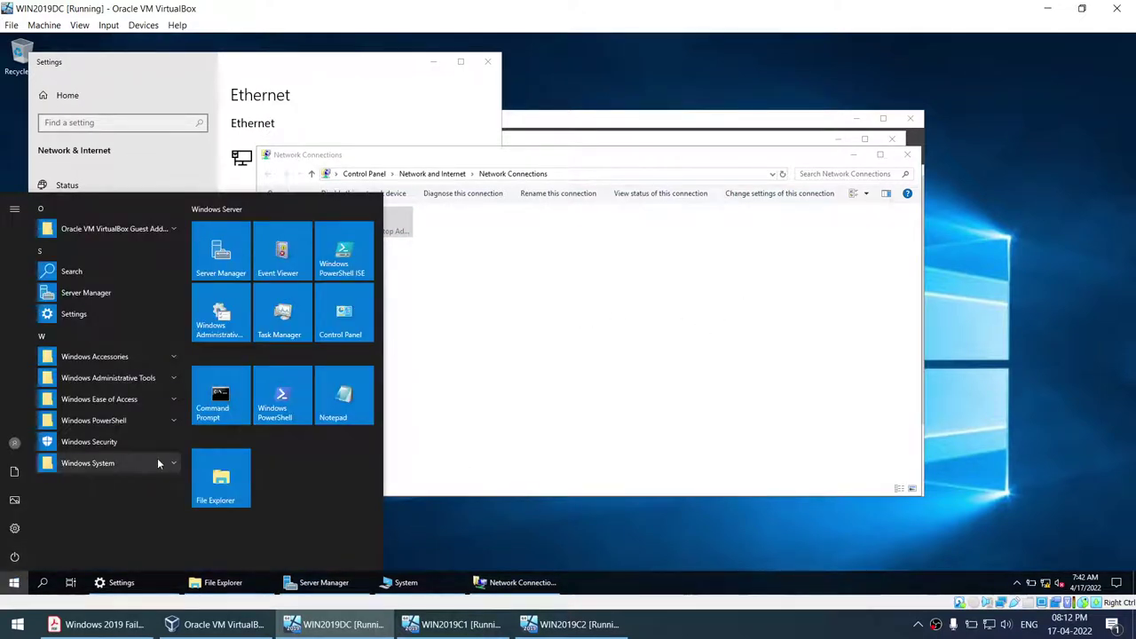
# - Restart WIN2019DC with reason Hardware: Installation (Planned)
pyautogui.click(15, 554)
pyautogui.click(19, 524)
pyautogui.click(44, 495)
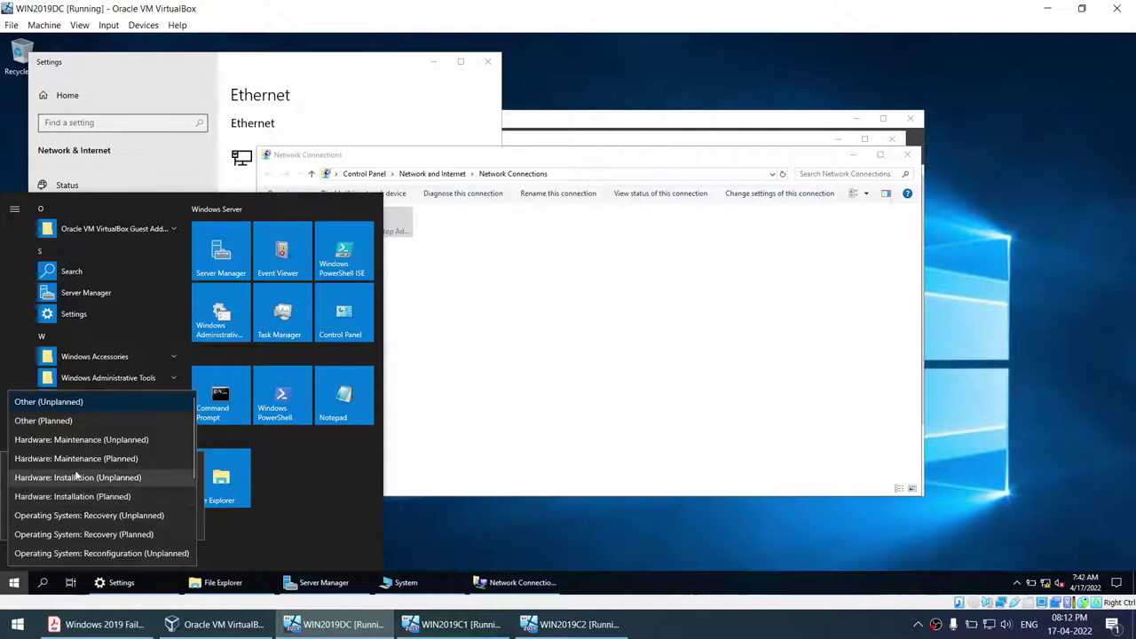
pyautogui.click(48, 495)
pyautogui.click(174, 522)
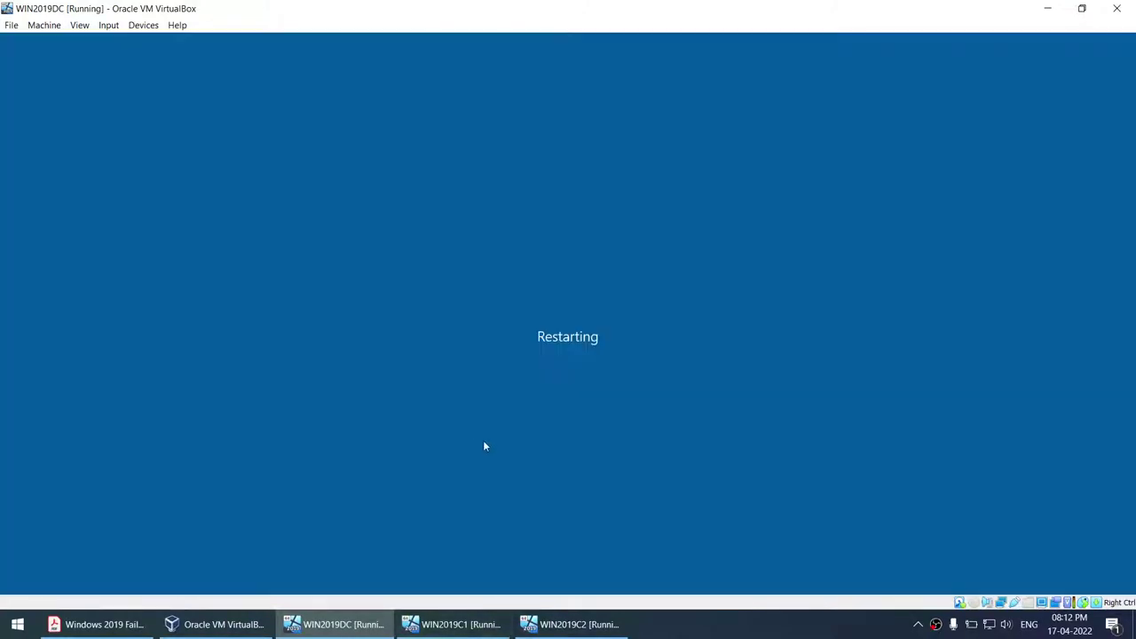
# - Insert Ctrl-Alt-Del and sign in as Administrator on WIN2019C1 and WIN2019C2
pyautogui.click(466, 624)
pyautogui.click(108, 25)
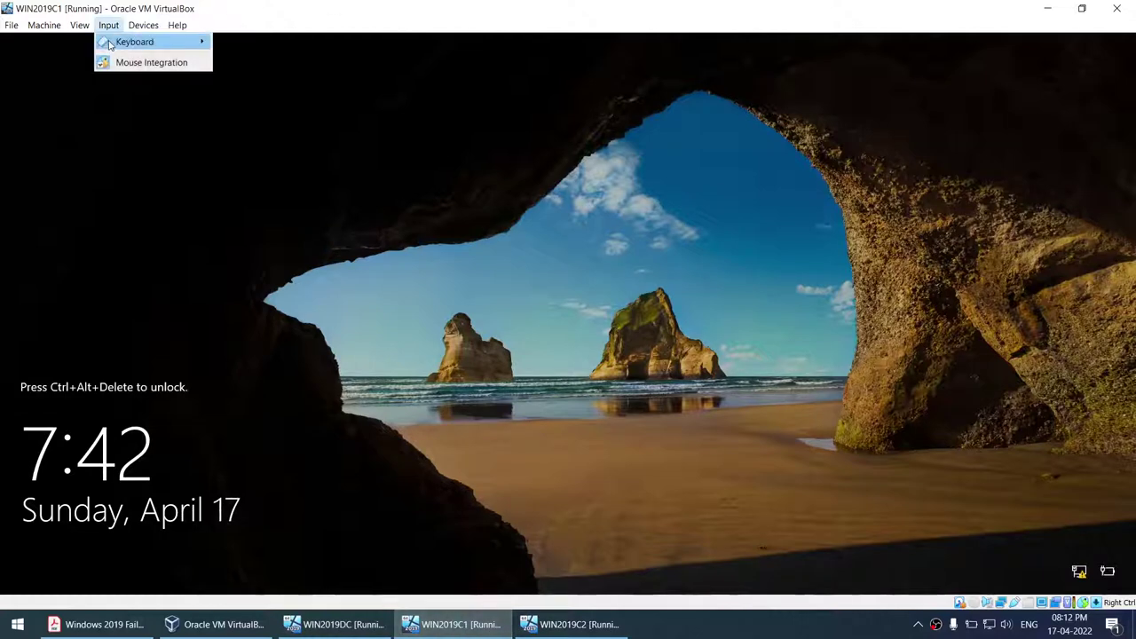
pyautogui.moveTo(133, 41)
pyautogui.click(258, 79)
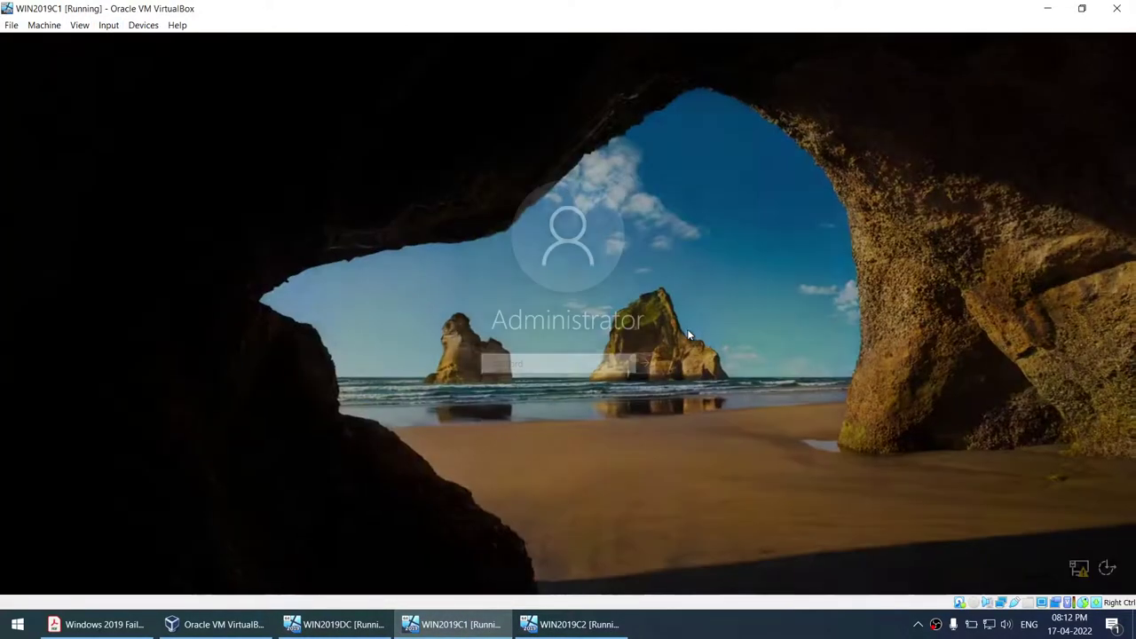
pyautogui.write('********')
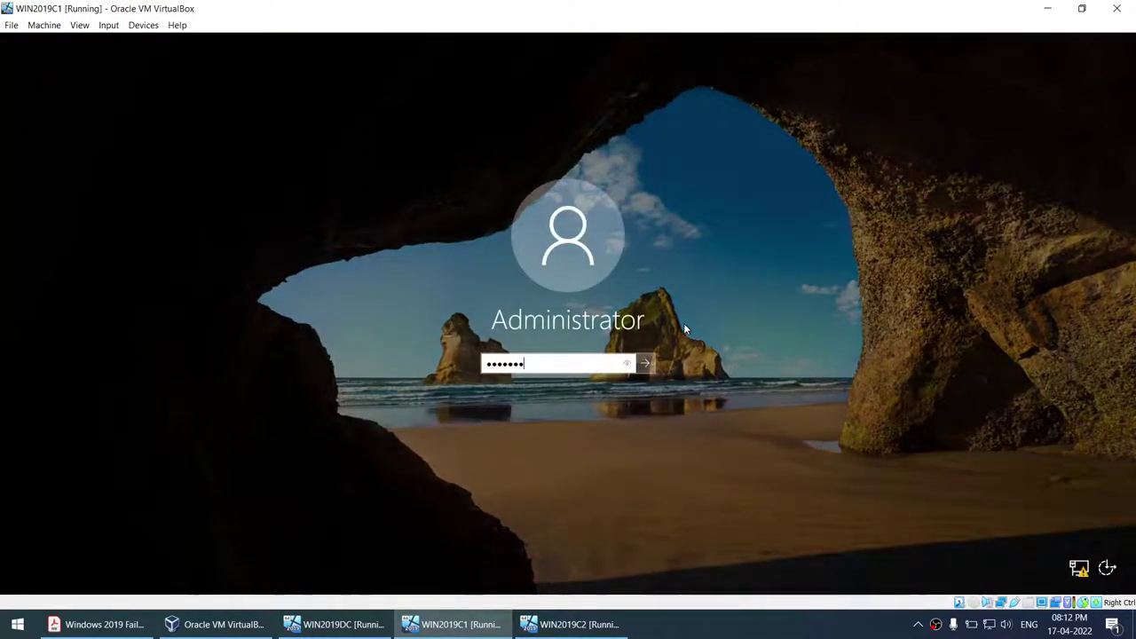
pyautogui.press('Return')
pyautogui.click(572, 625)
pyautogui.click(109, 25)
pyautogui.moveTo(133, 41)
pyautogui.click(305, 78)
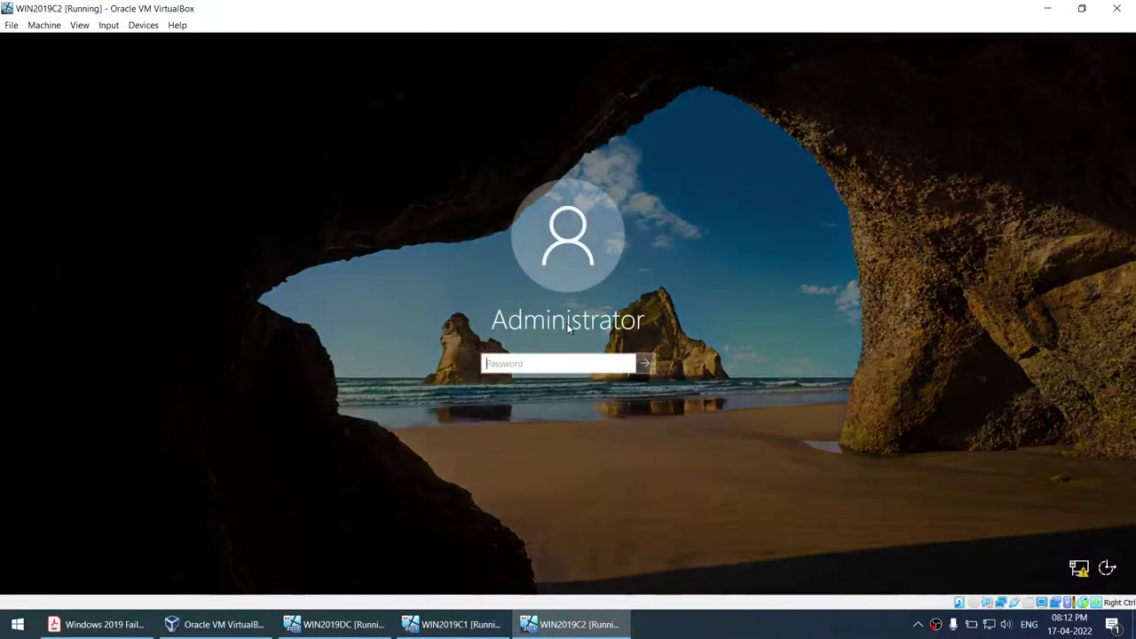
pyautogui.write('********')
pyautogui.press('Return')
# - Select the C:\Windows\System32\Sysprep path in the guide, then switch to WIN2019C1
pyautogui.click(104, 624)
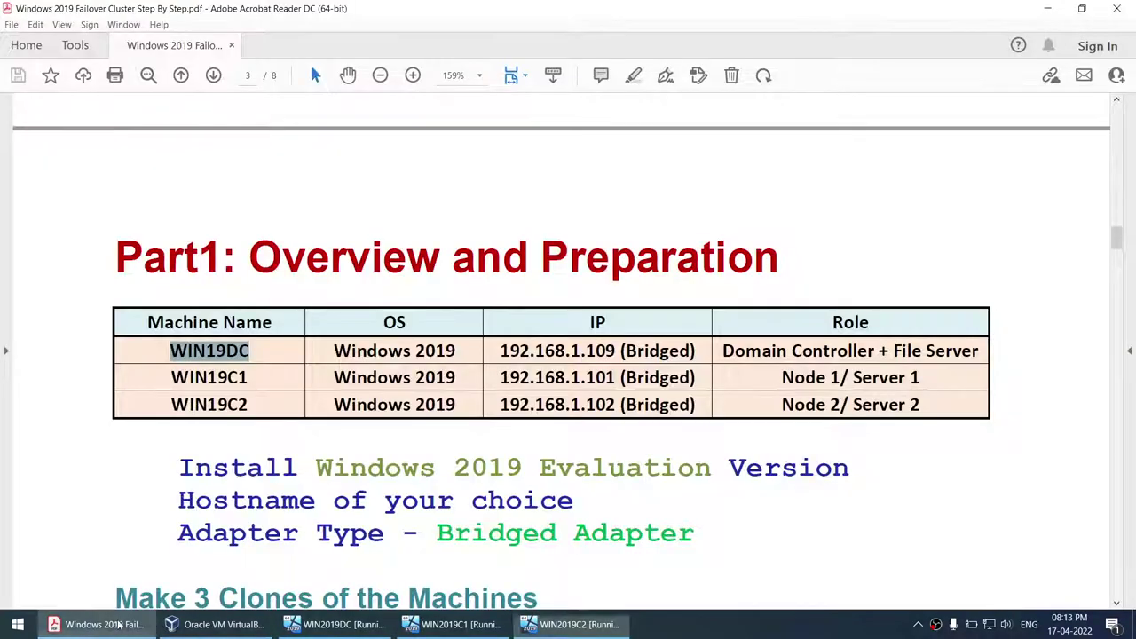
pyautogui.scroll(-10, 373, 480)
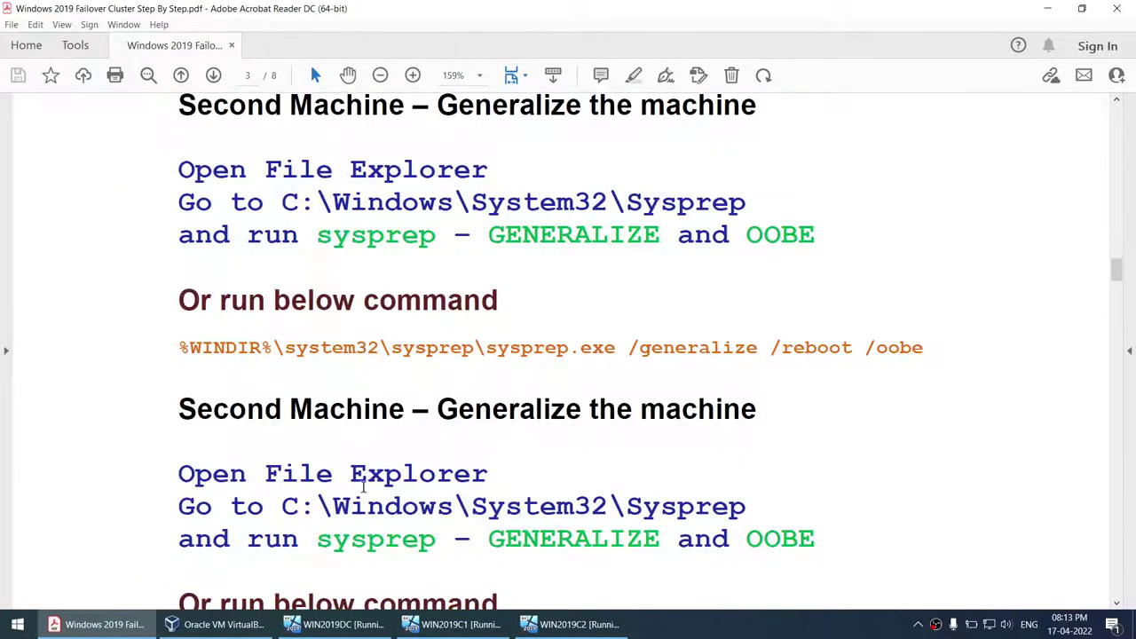
pyautogui.scroll(-1, 363, 487)
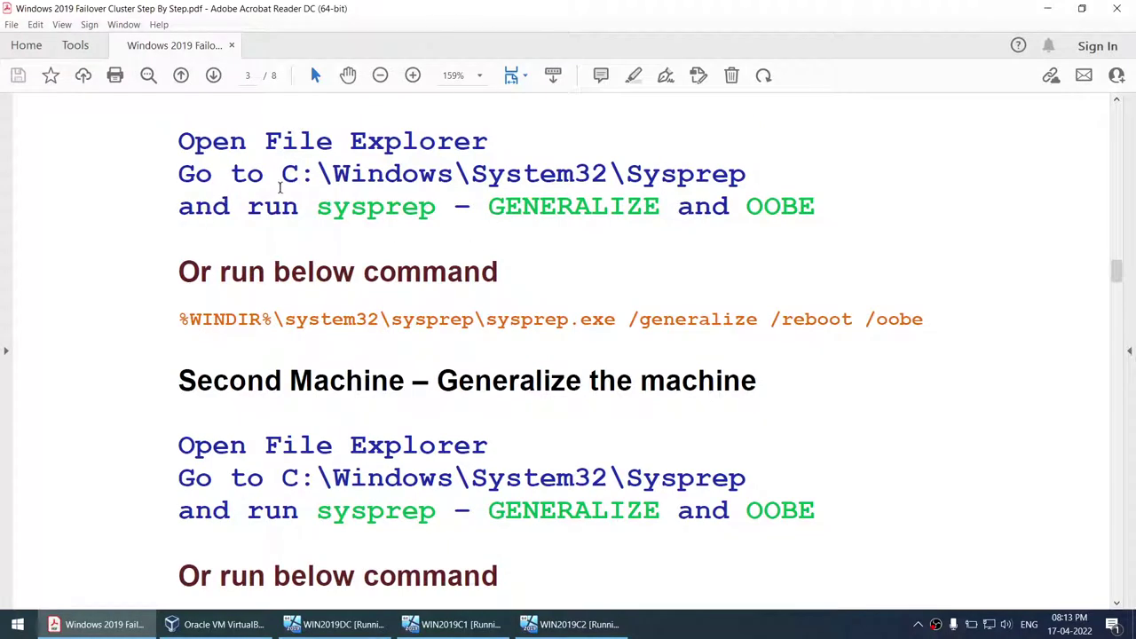
pyautogui.moveTo(281, 174); pyautogui.dragTo(743, 175)
pyautogui.hotkey('ctrl', 'c')
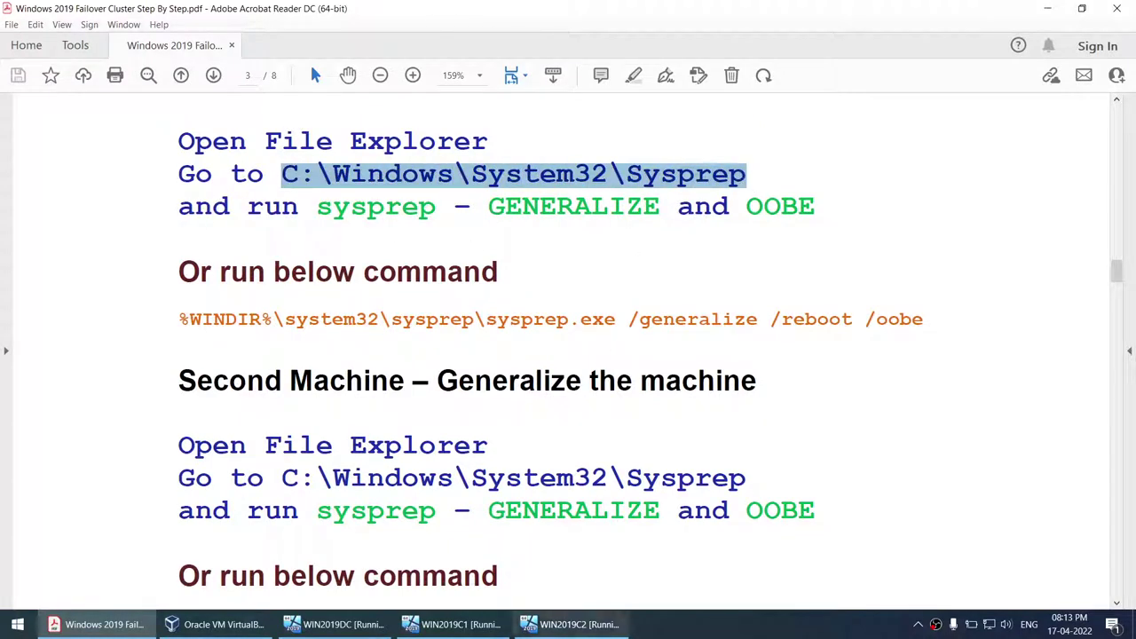
pyautogui.click(453, 624)
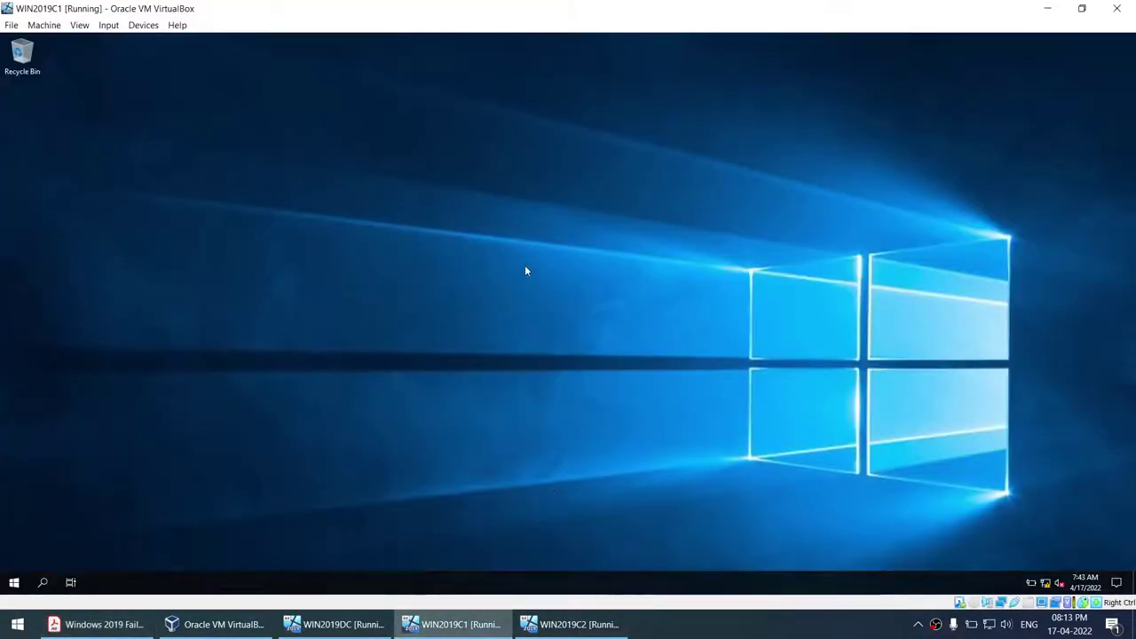
# - On WIN2019C2, launch Command Prompt from the Start menu with Run as administrator
pyautogui.click(586, 628)
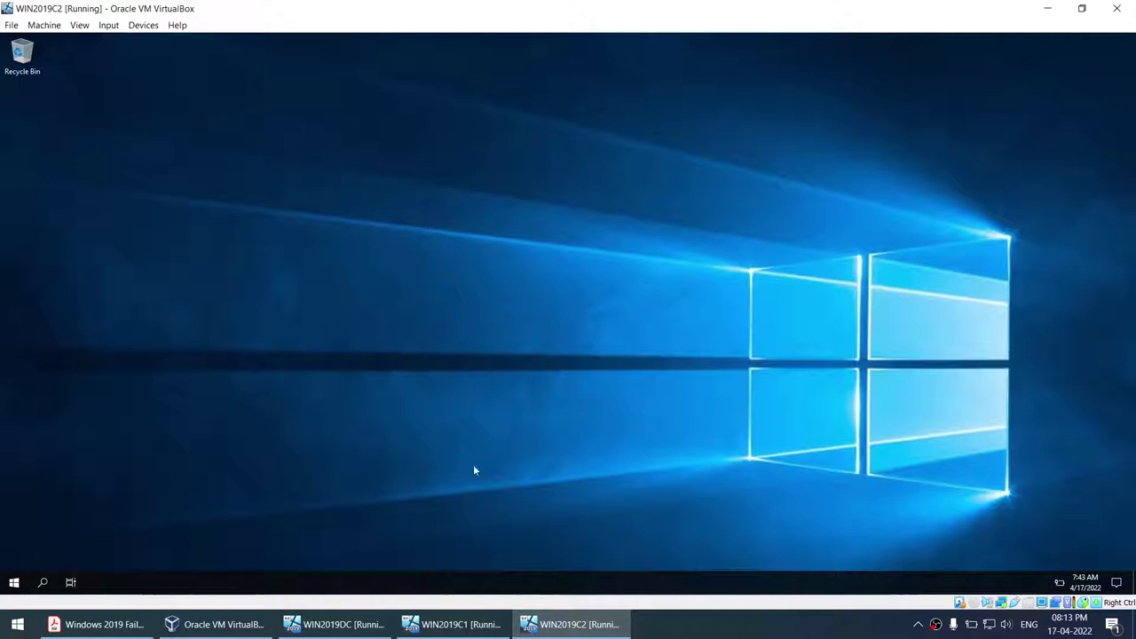
pyautogui.press('super')
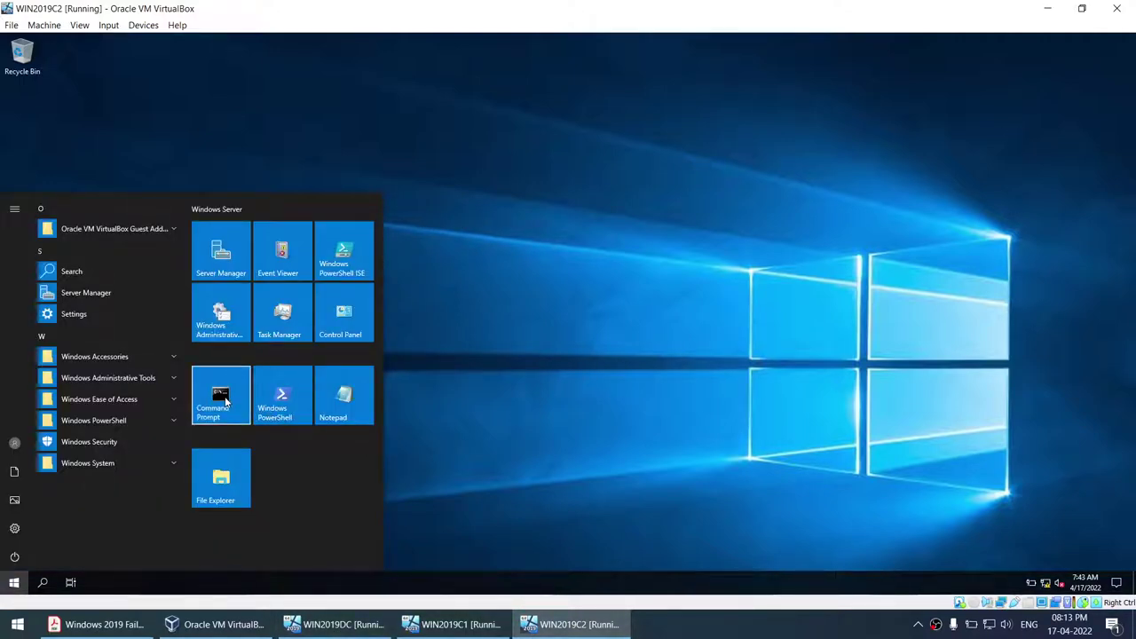
pyautogui.rightClick(226, 401)
pyautogui.moveTo(278, 455)
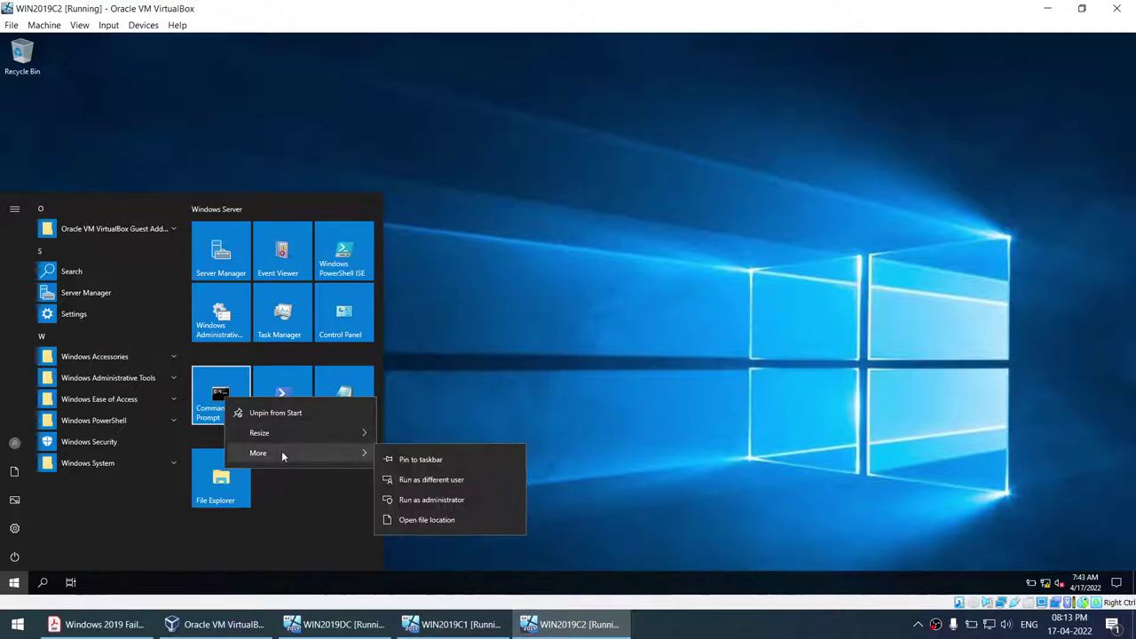
pyautogui.click(413, 502)
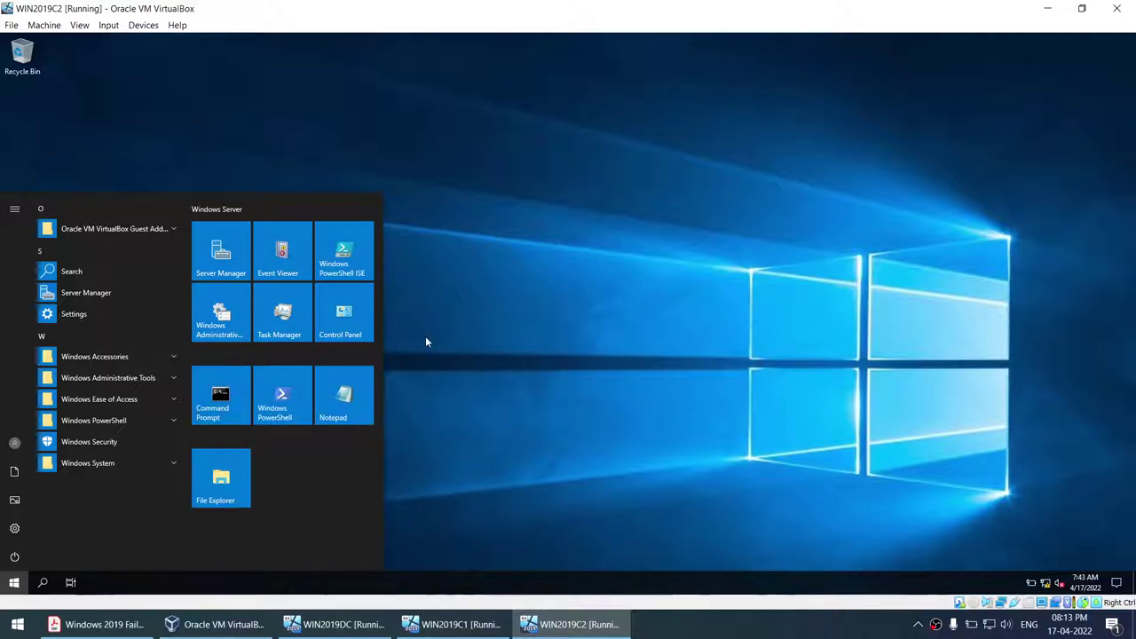
# - Dismiss the Start menu and toggle between WIN2019C1 and WIN2019C2, ending on WIN2019C2
pyautogui.click(232, 396)
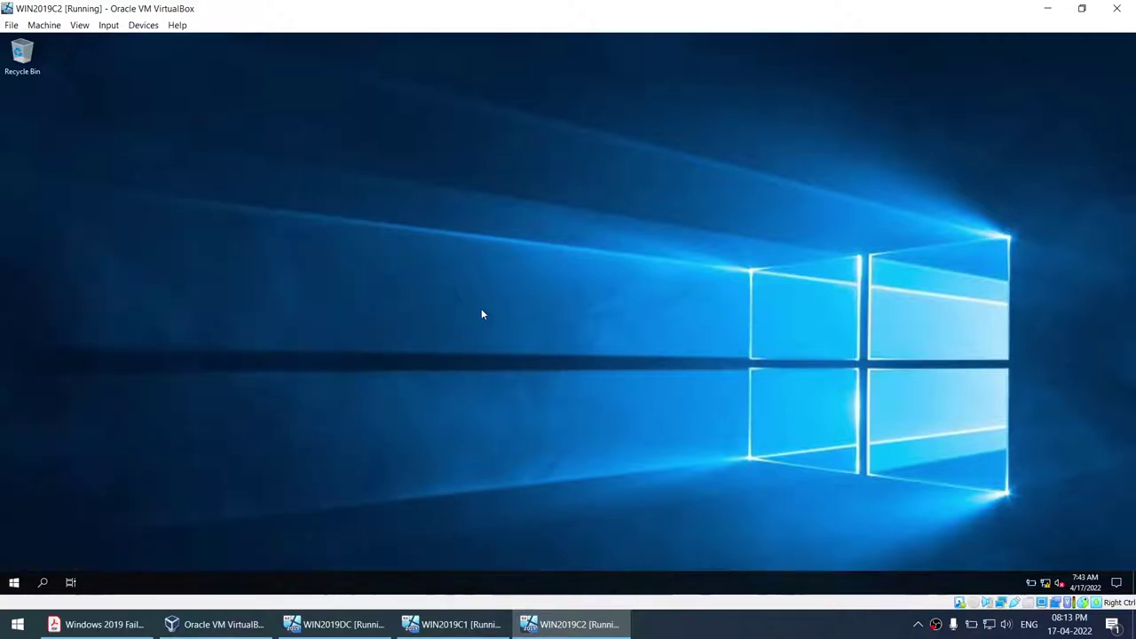
pyautogui.click(457, 625)
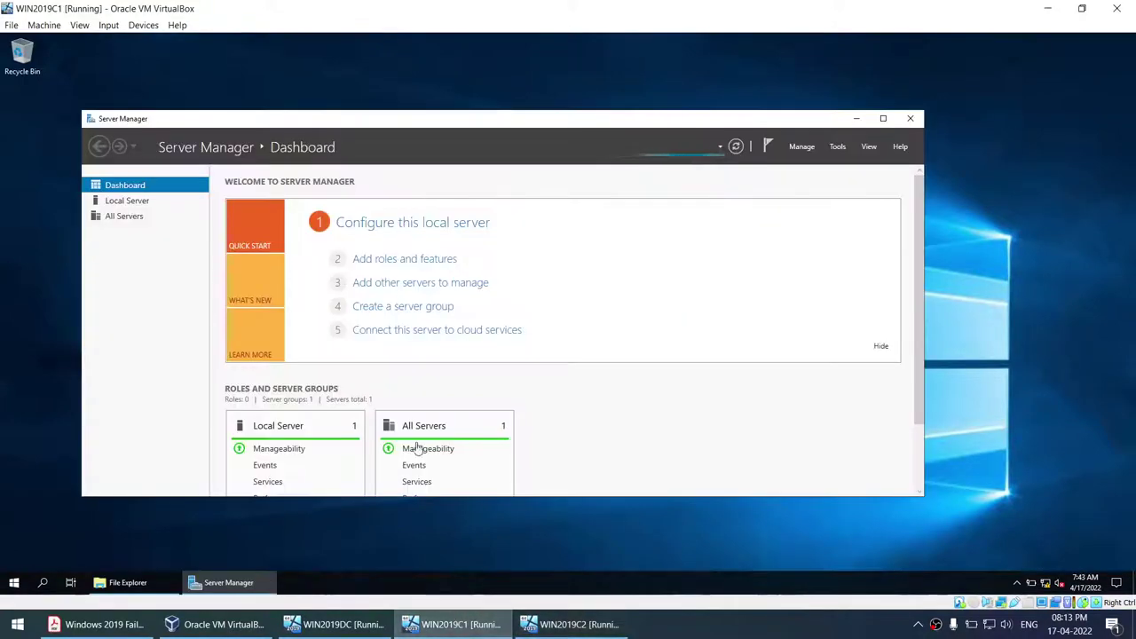
pyautogui.click(573, 624)
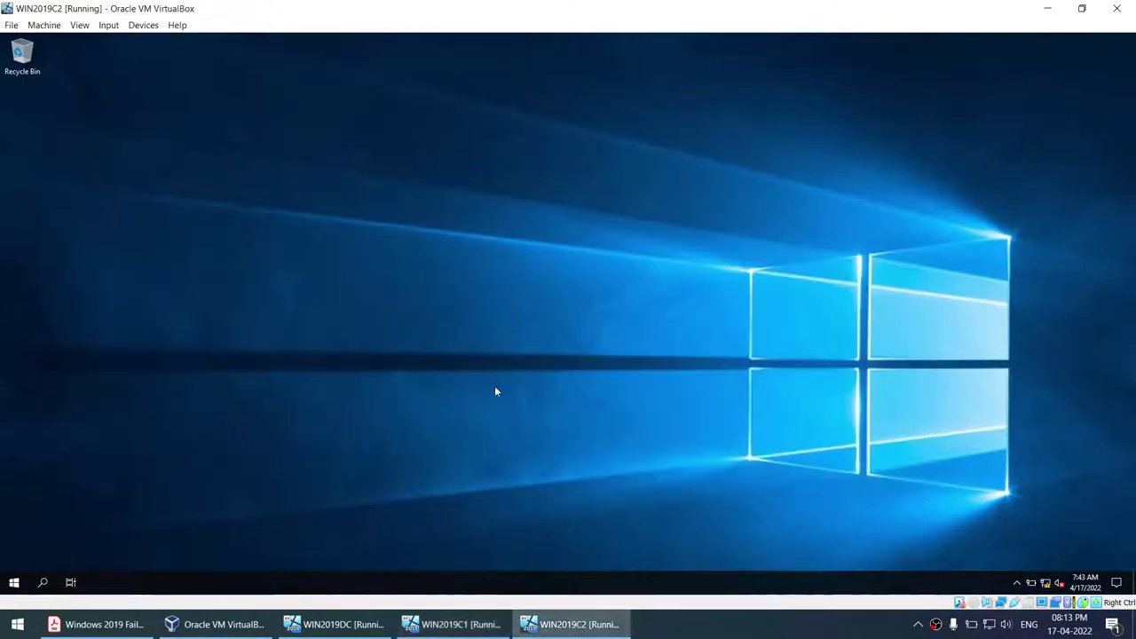
pyautogui.click(448, 626)
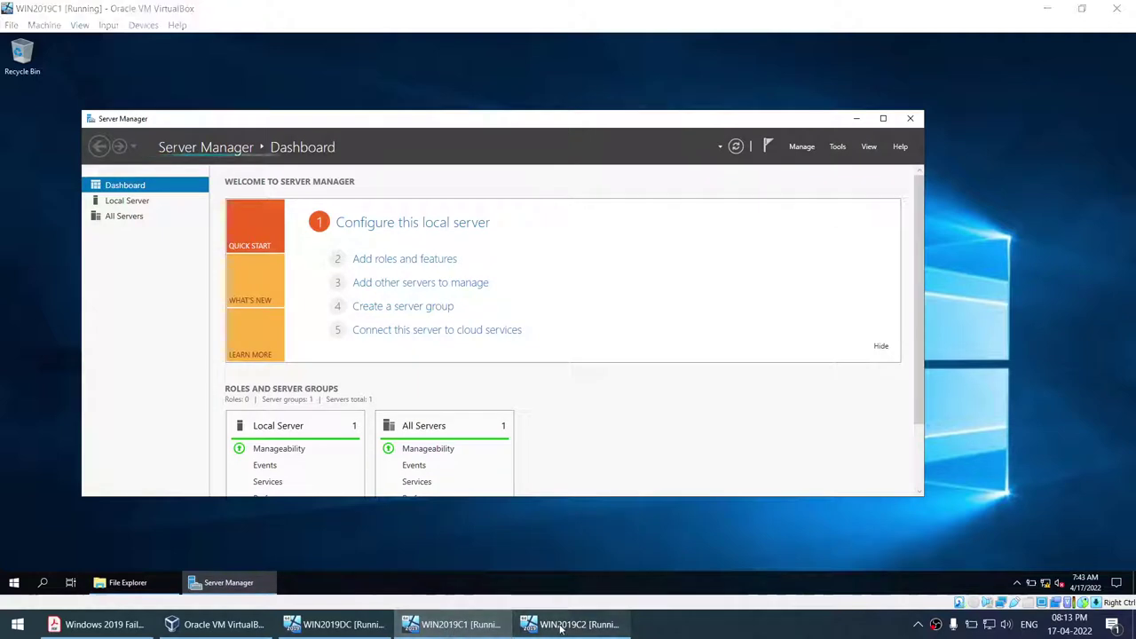
pyautogui.click(544, 624)
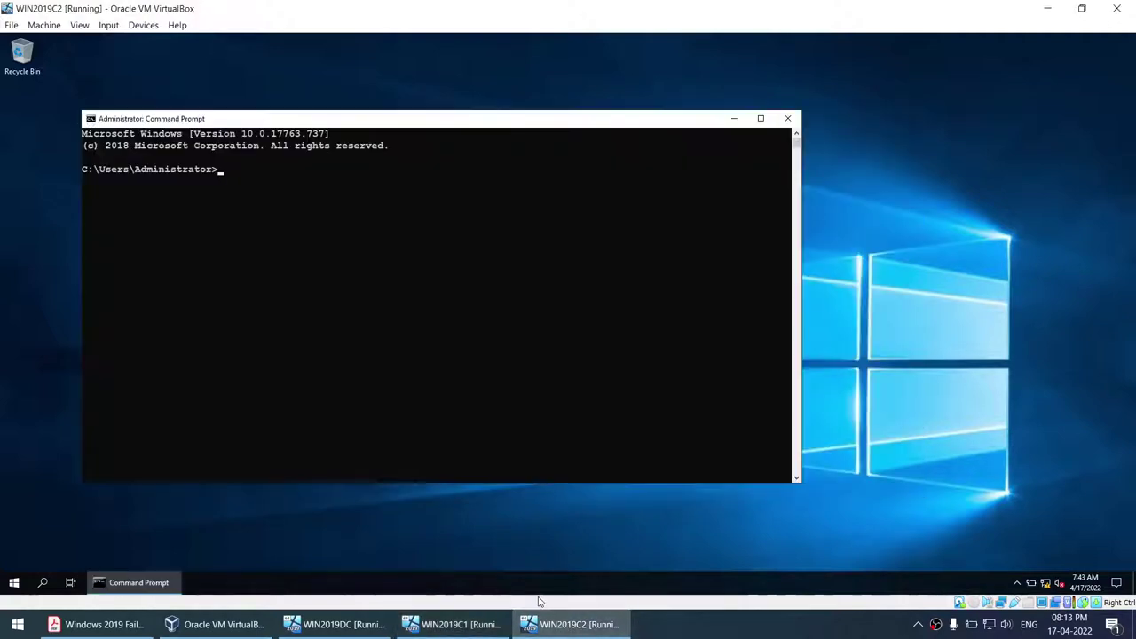
# - Enter the C:\Windows\System32\Sysprep path, then copy the sysprep /generalize /reboot /oobe line from the guide and enter it
pyautogui.hotkey('ctrl', 'v')
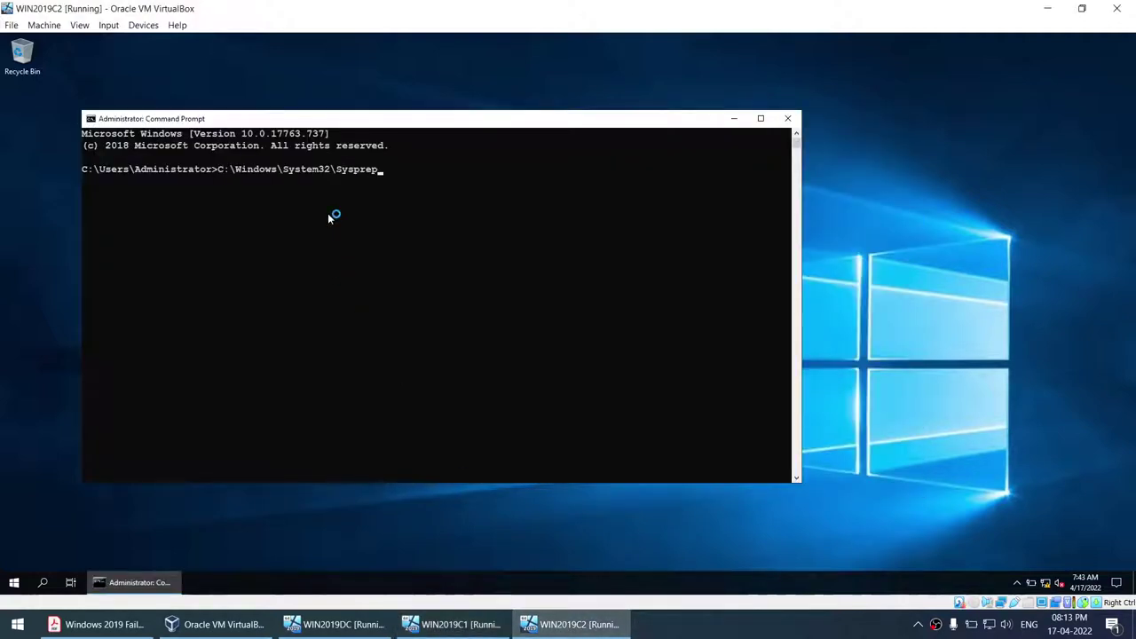
pyautogui.press('Return')
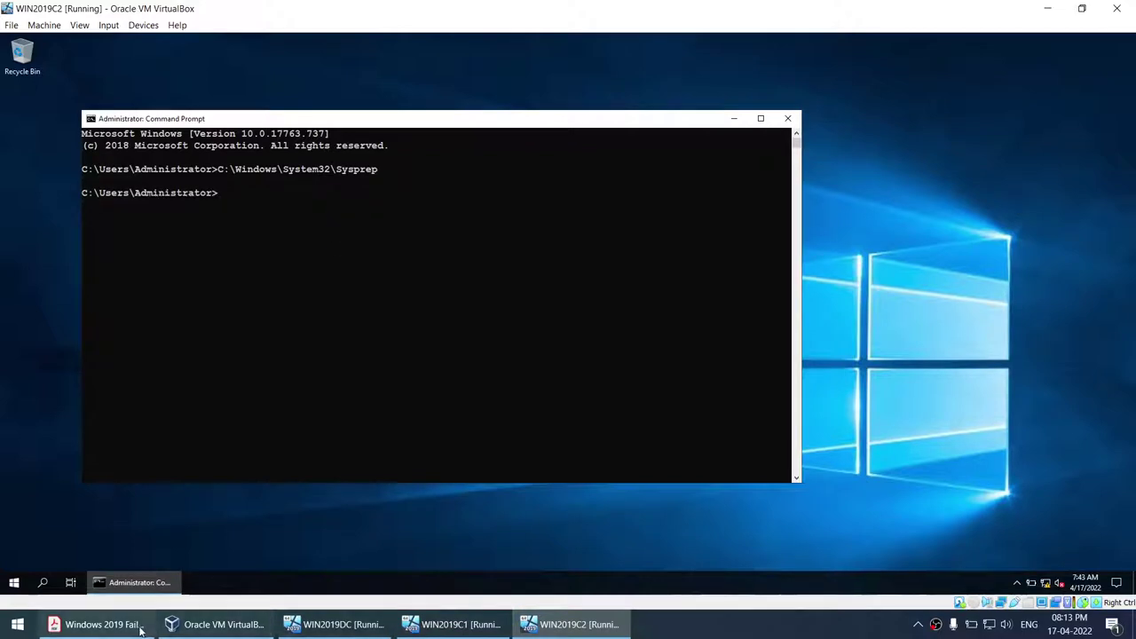
pyautogui.click(138, 626)
pyautogui.moveTo(179, 319); pyautogui.dragTo(907, 323)
pyautogui.click(577, 624)
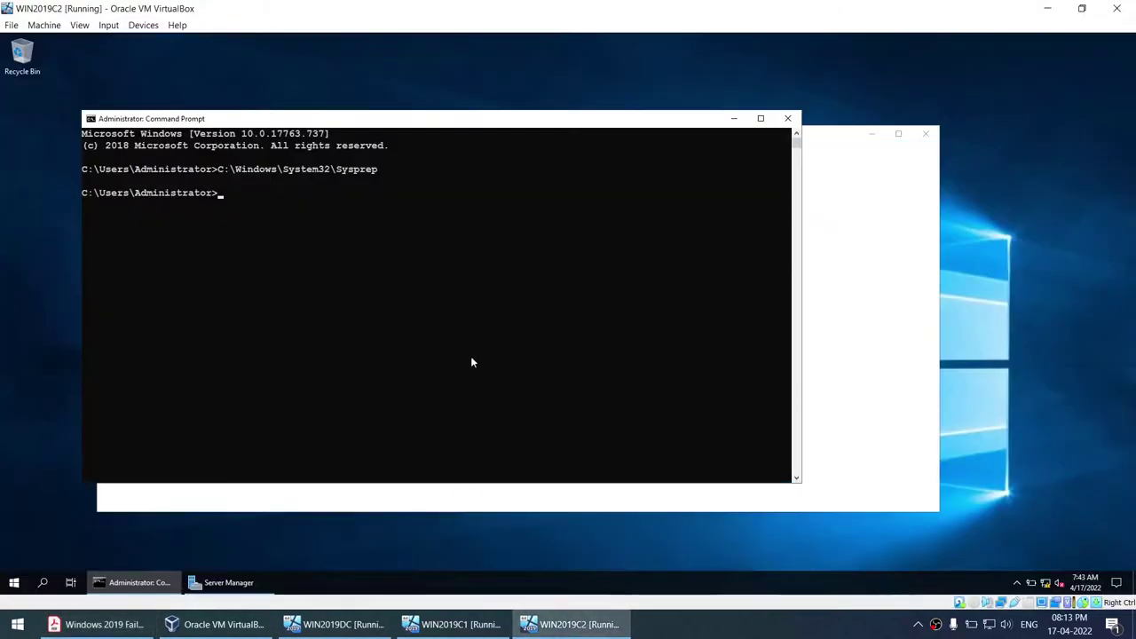
pyautogui.press('Return')
# - Open File Explorer on WIN2019C2 and bring the Command Prompt console back into focus
pyautogui.click(97, 624)
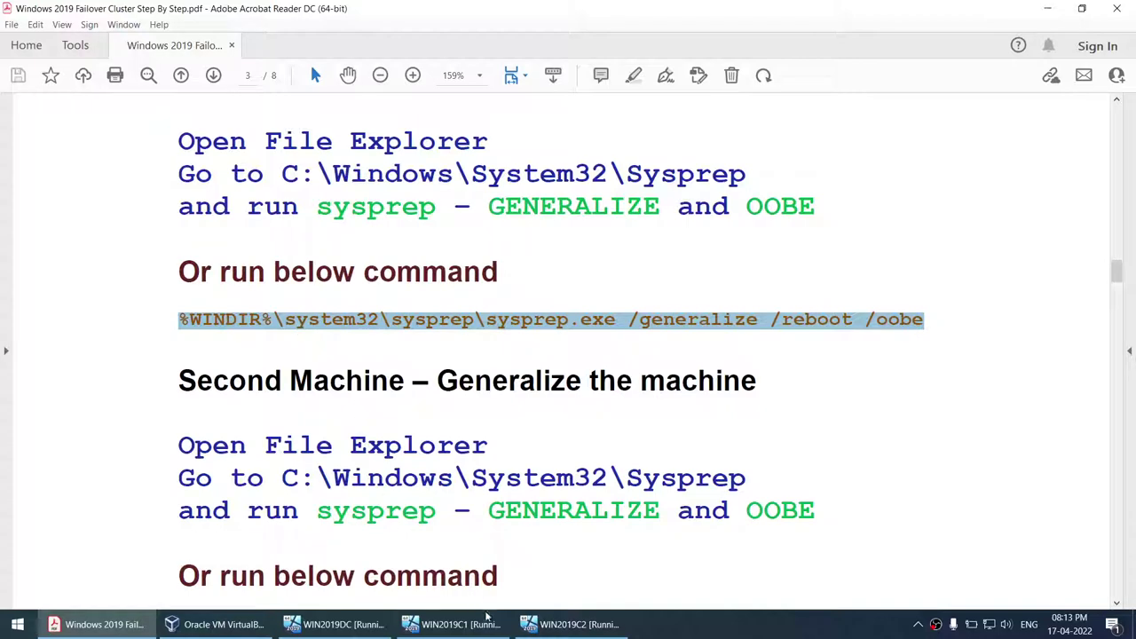
pyautogui.click(568, 625)
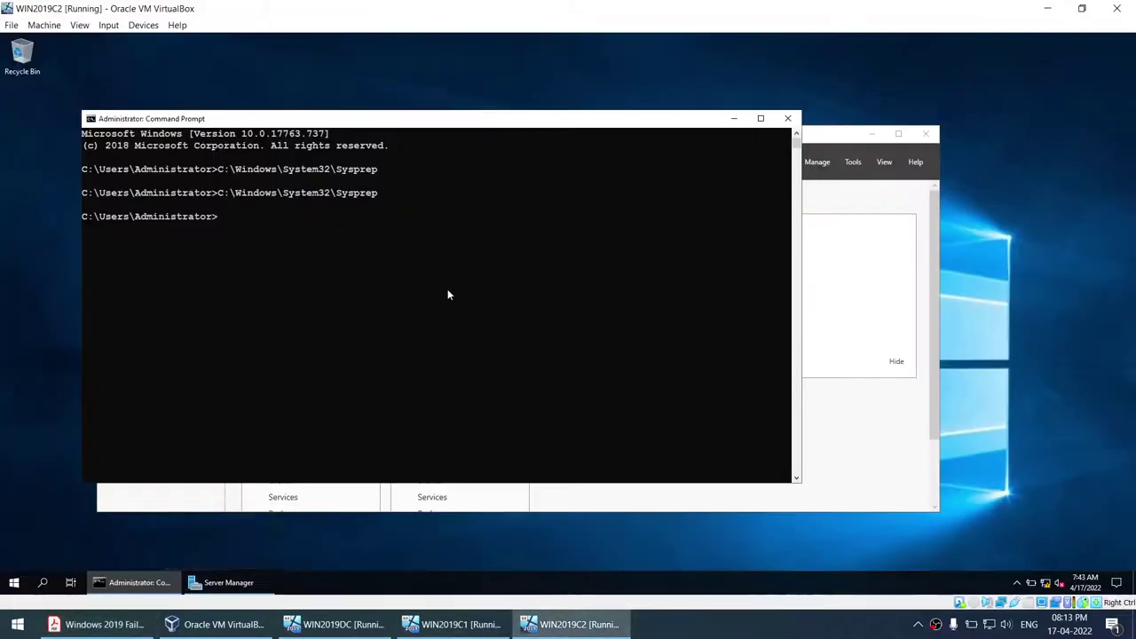
pyautogui.press('super+e')
pyautogui.click(184, 275)
pyautogui.click(339, 241)
pyautogui.rightClick(337, 239)
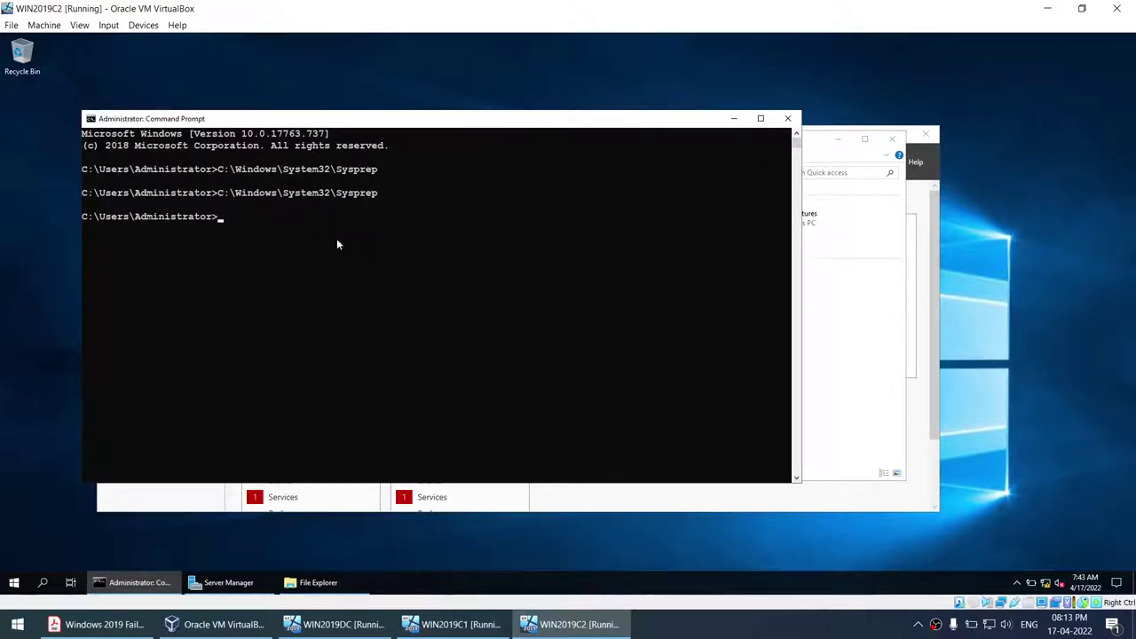
# - Close the Command Prompt and navigate File Explorer to C:\Windows\System32\Sysprep
pyautogui.click(788, 118)
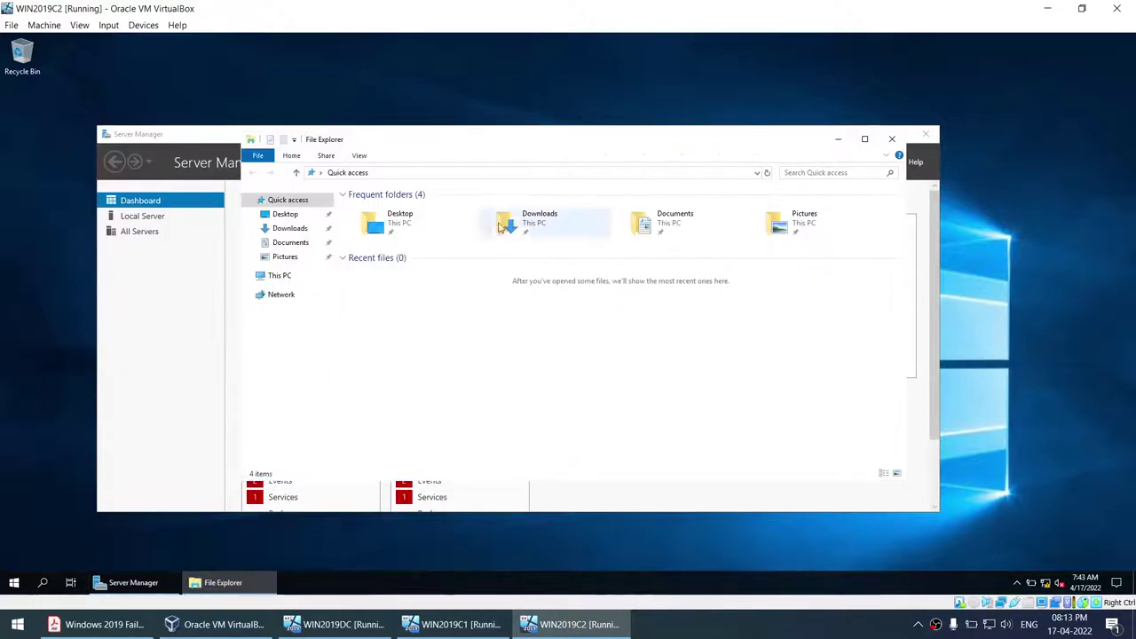
pyautogui.click(271, 276)
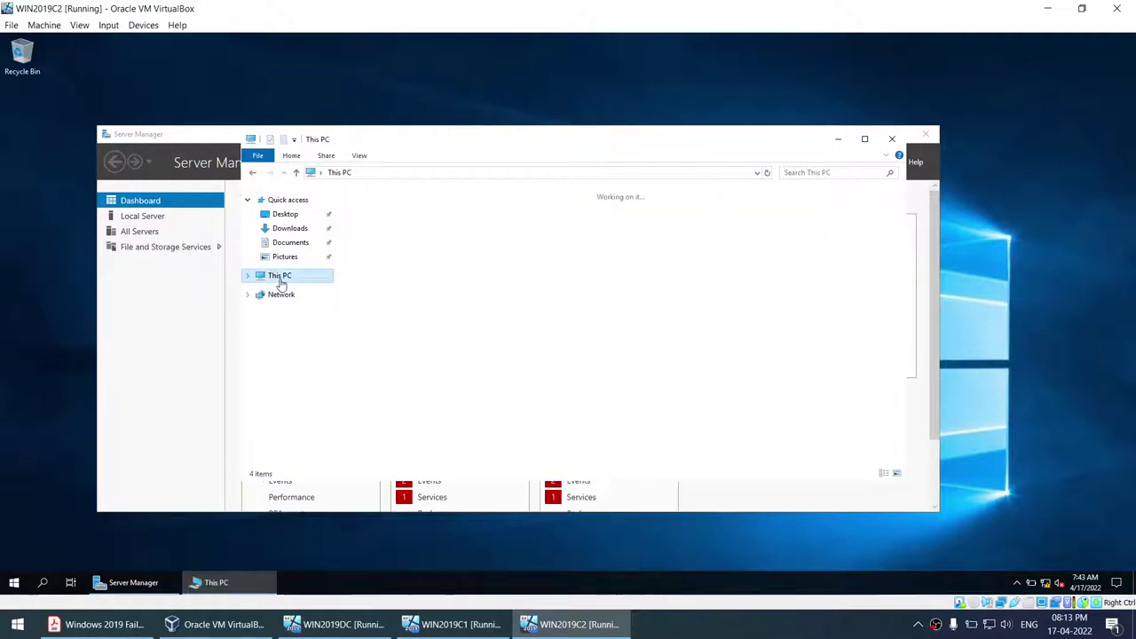
pyautogui.click(413, 173)
pyautogui.hotkey('ctrl', 'v')
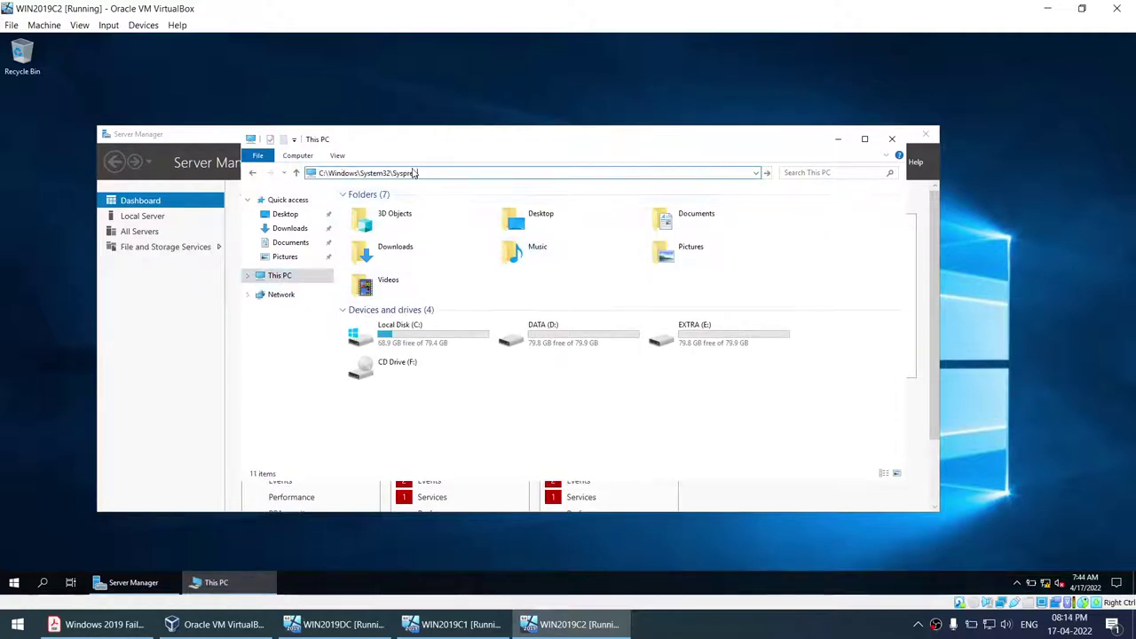
pyautogui.press('Return')
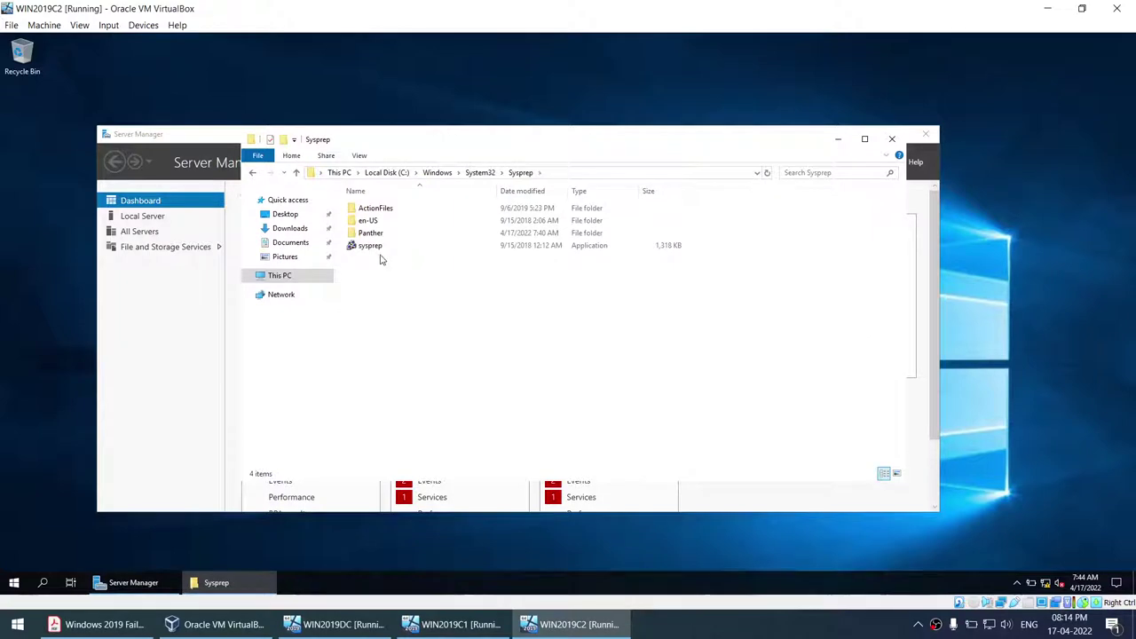
# - Run sysprep as administrator and start it with OOBE, Generalize and Reboot
pyautogui.click(372, 246)
pyautogui.rightClick(357, 245)
pyautogui.click(388, 263)
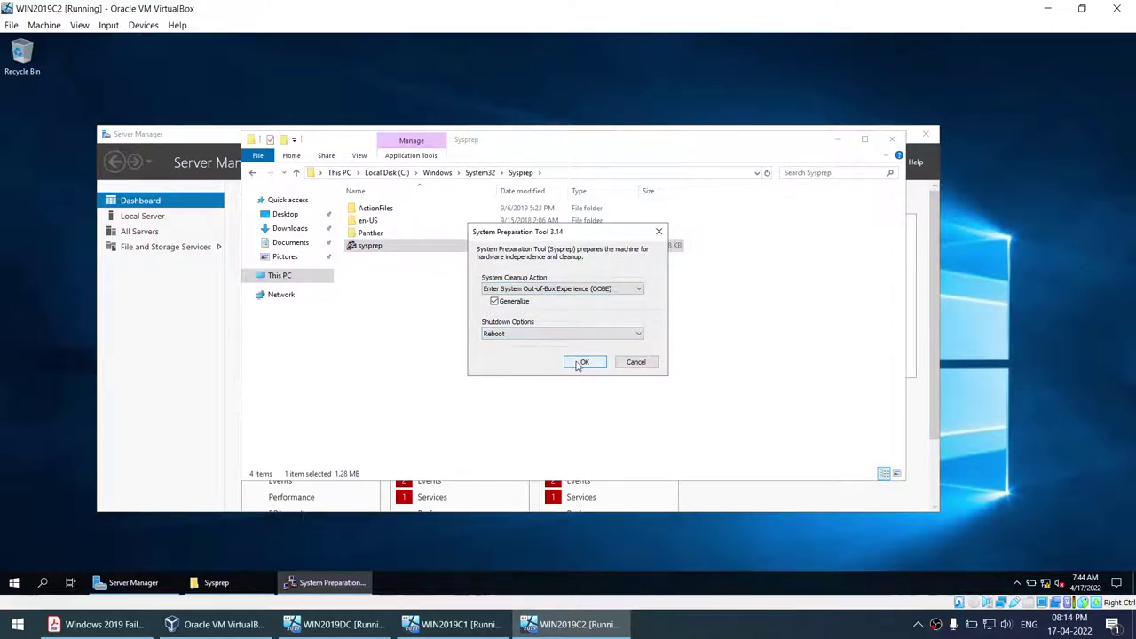
pyautogui.click(586, 362)
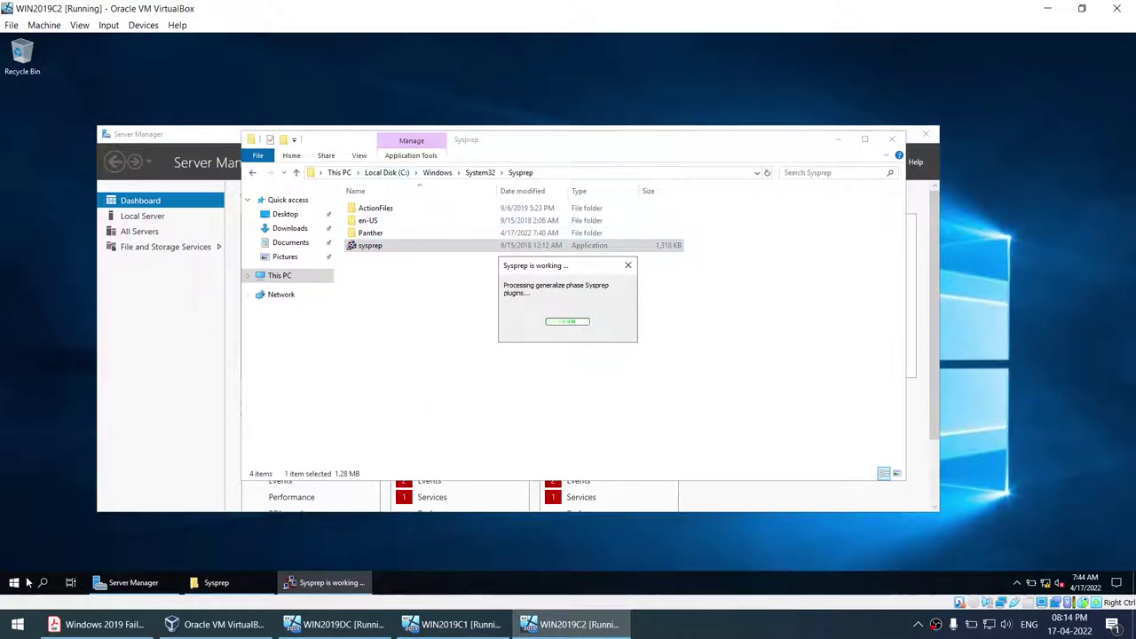
# - Bring the Sysprep folder window back and open the context menu for This PC
pyautogui.click(218, 584)
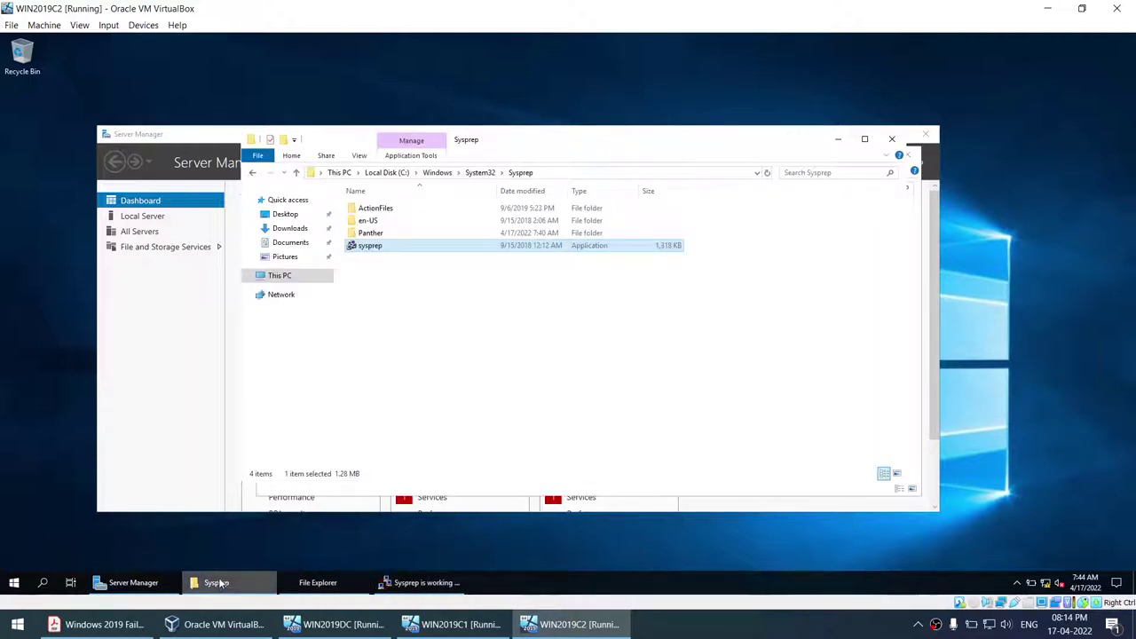
pyautogui.rightClick(267, 275)
pyautogui.press('Escape')
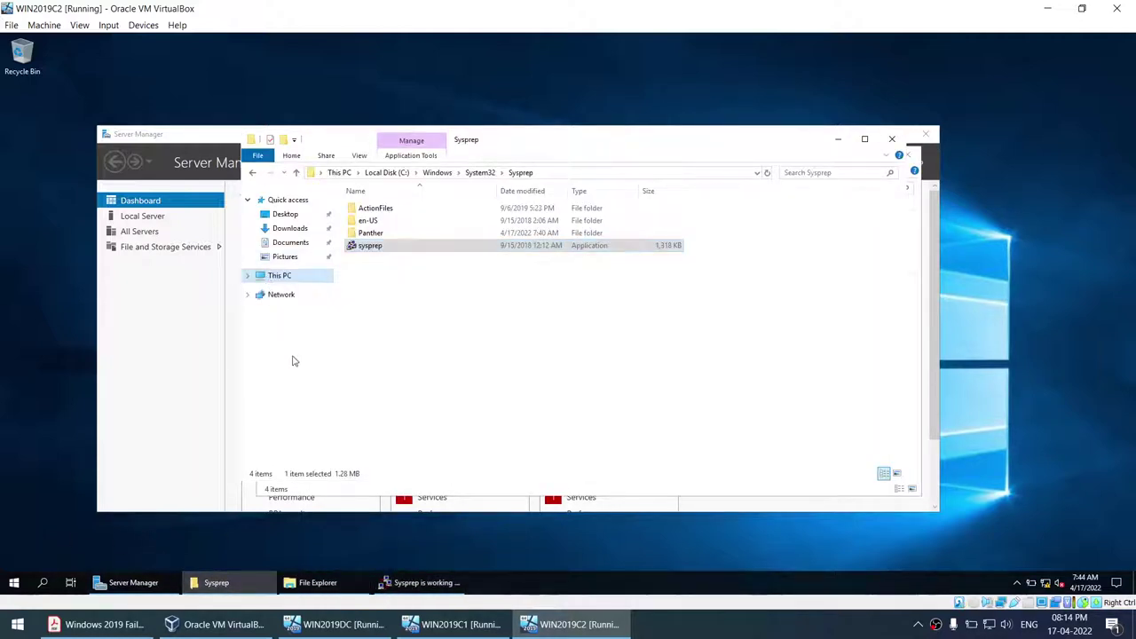
pyautogui.hotkey('shift', 'F10')
# - Open This PC's system properties showing computer name WIN19, check Sysprep's progress, then go to VirtualBox Manager
pyautogui.click(333, 432)
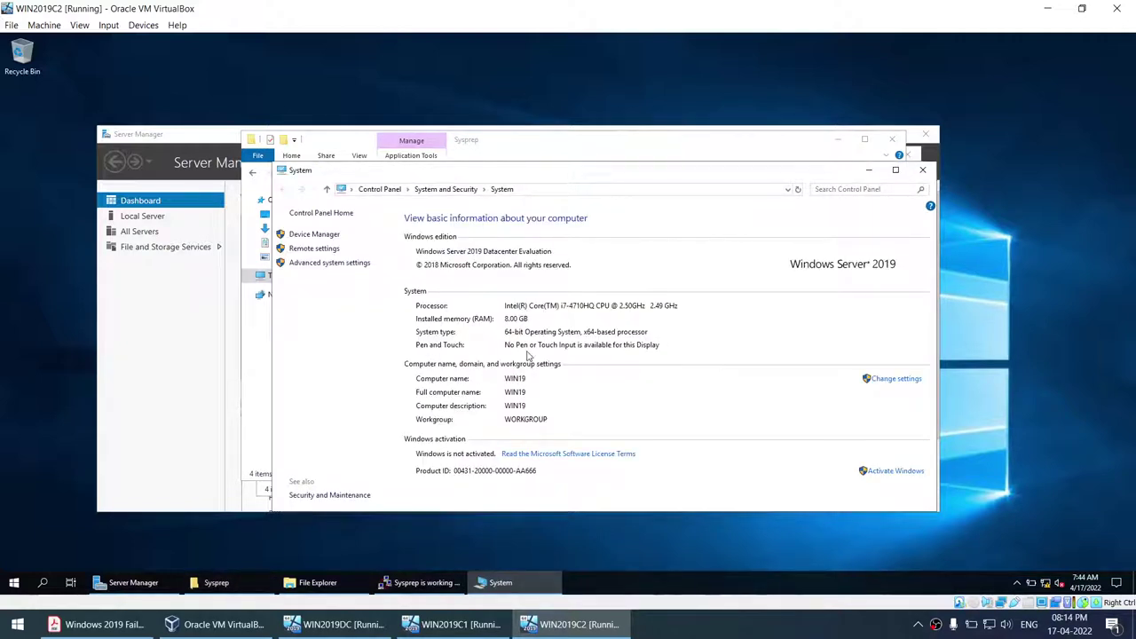
pyautogui.click(426, 583)
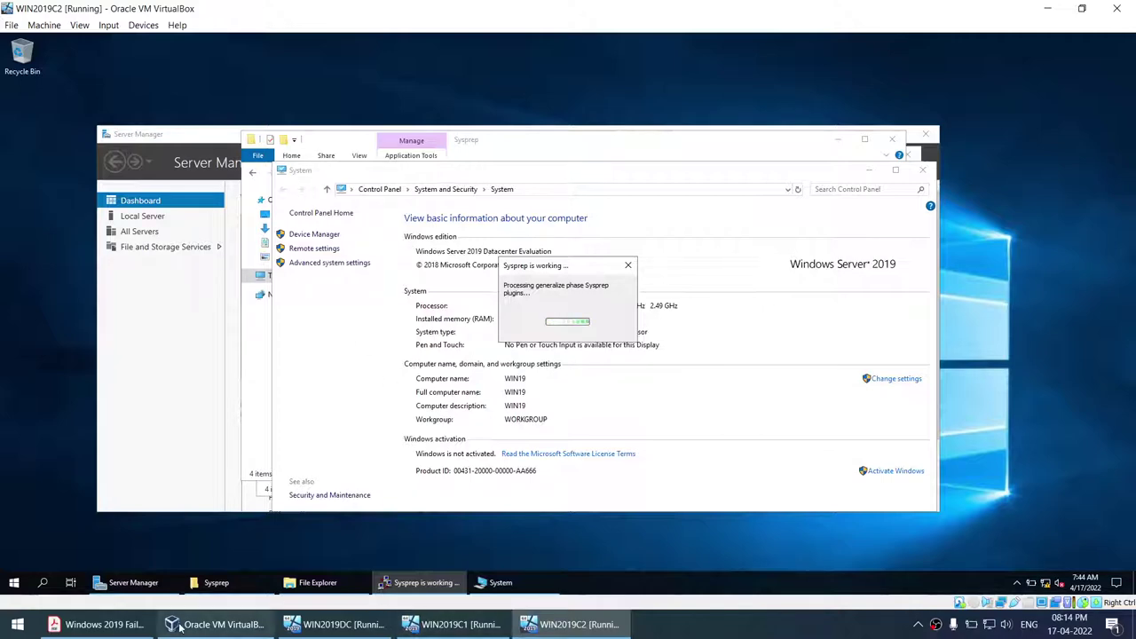
pyautogui.click(230, 622)
# - Copy the sysprep /generalize /reboot /oobe command line from the PDF guide
pyautogui.click(97, 625)
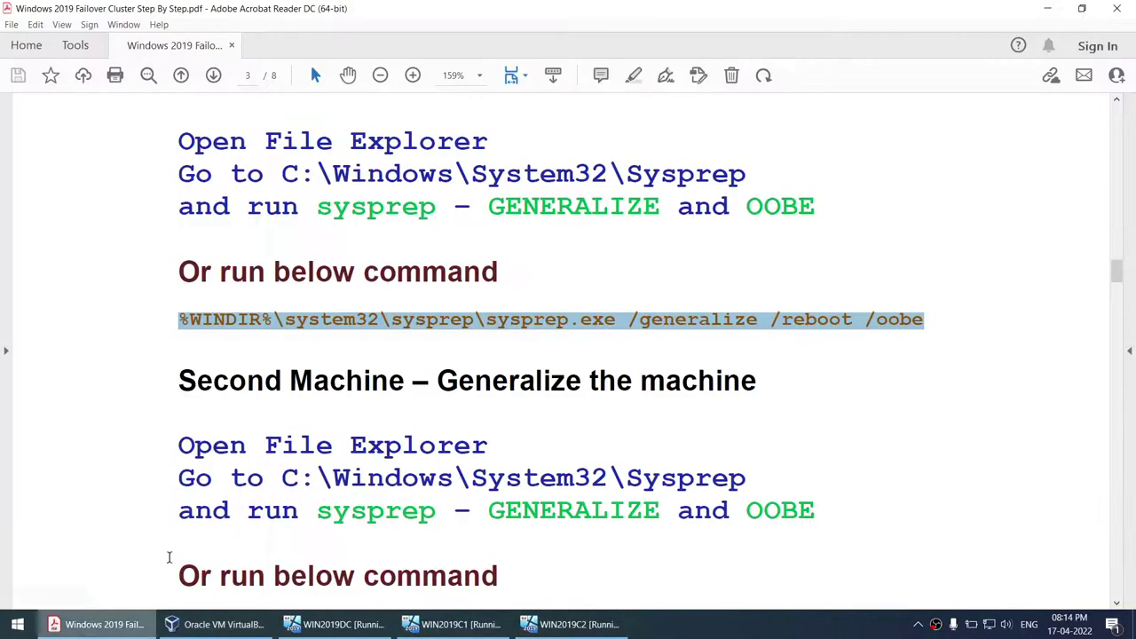
pyautogui.click(182, 324)
pyautogui.moveTo(183, 325); pyautogui.dragTo(847, 329)
pyautogui.hotkey('ctrl', 'c')
# - On WIN2019C1, close Server Manager, open an administrator Command Prompt and run the pasted sysprep command
pyautogui.click(459, 624)
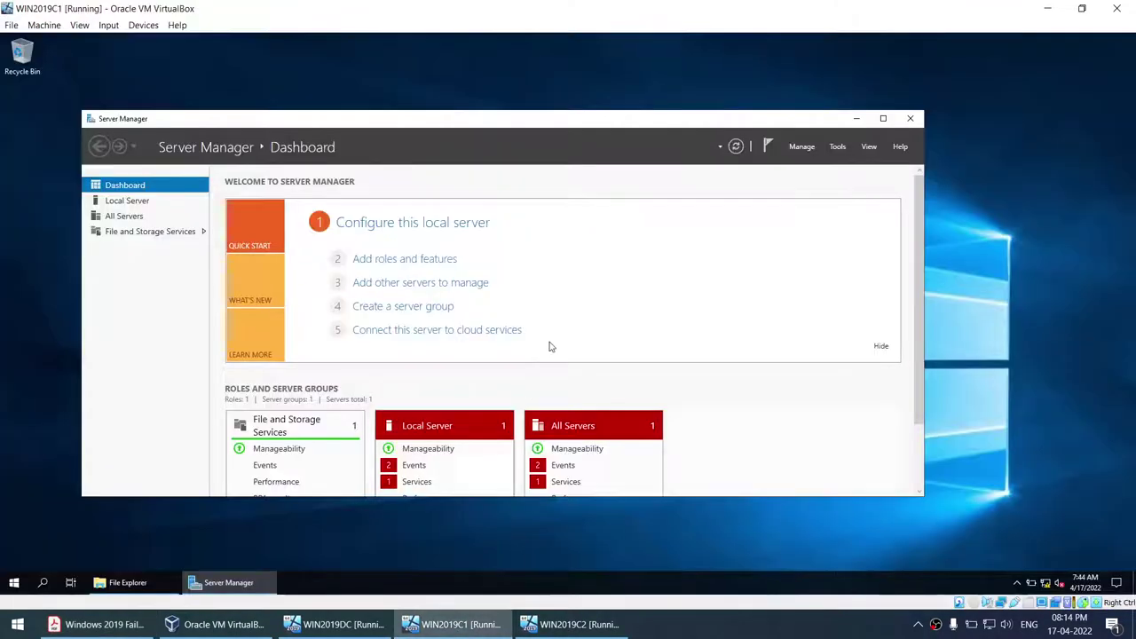
pyautogui.click(915, 116)
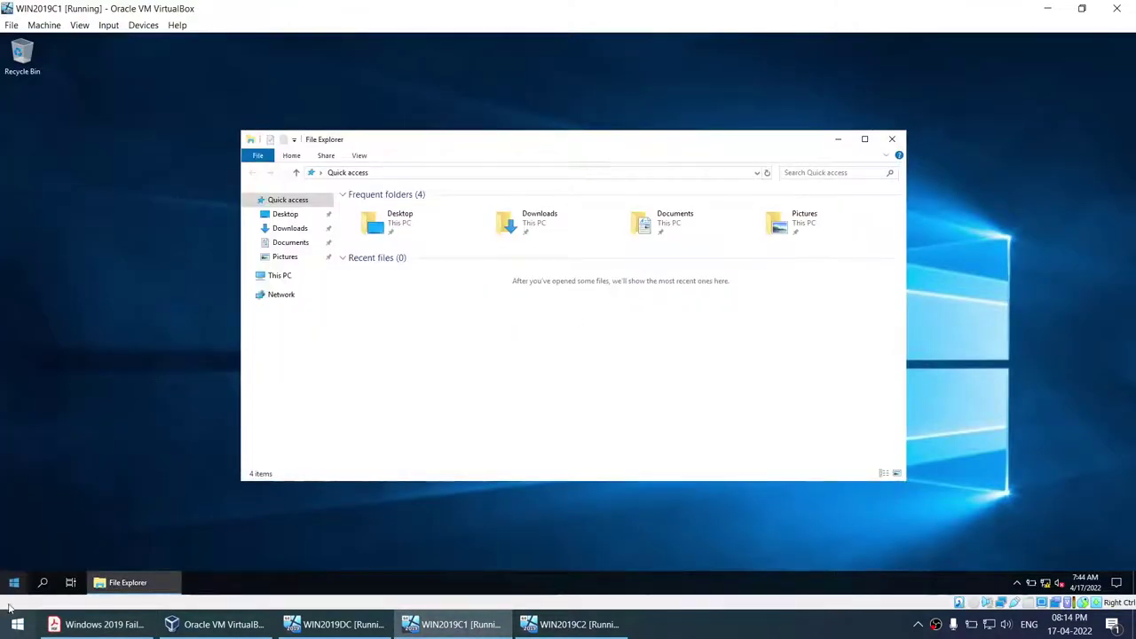
pyautogui.click(13, 582)
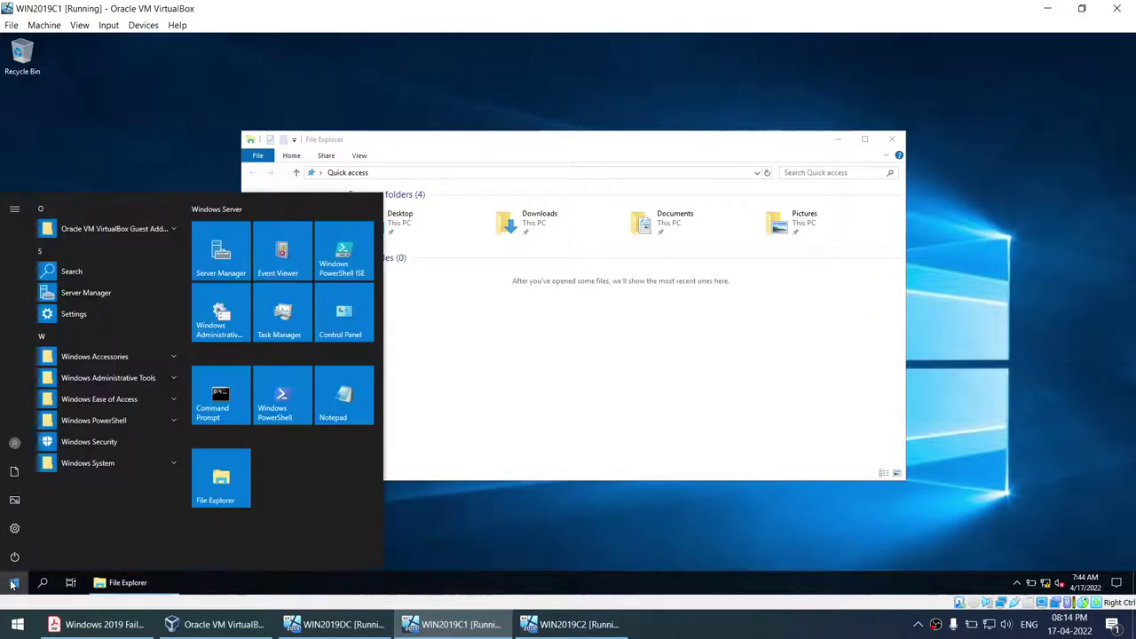
pyautogui.rightClick(230, 401)
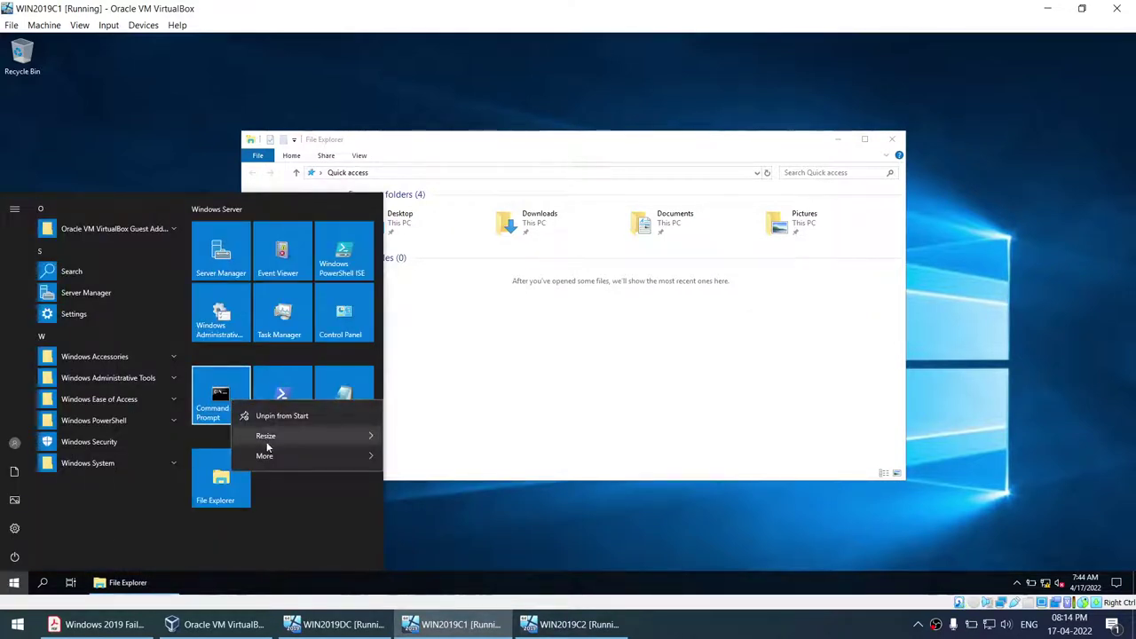
pyautogui.moveTo(267, 455)
pyautogui.click(457, 504)
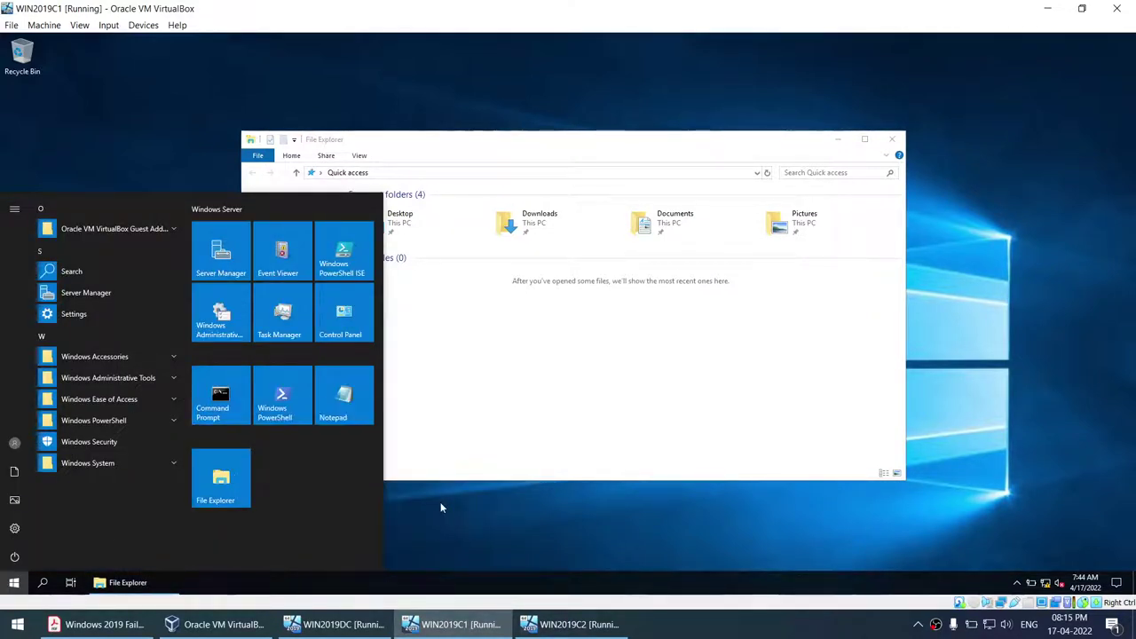
pyautogui.hotkey('ctrl', 'v')
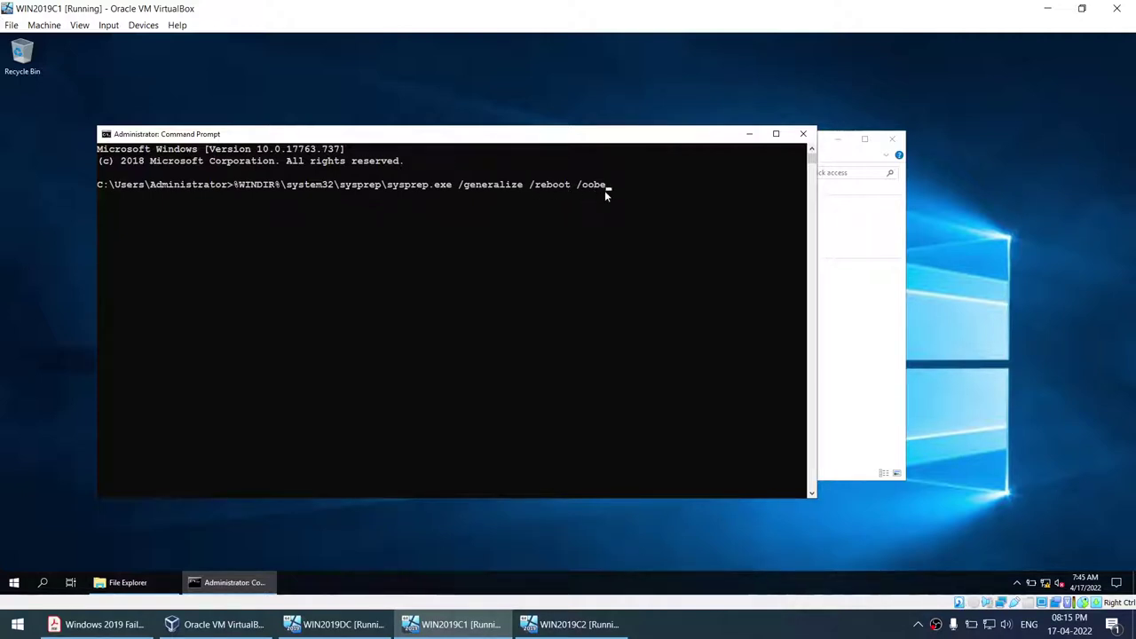
pyautogui.press('Return')
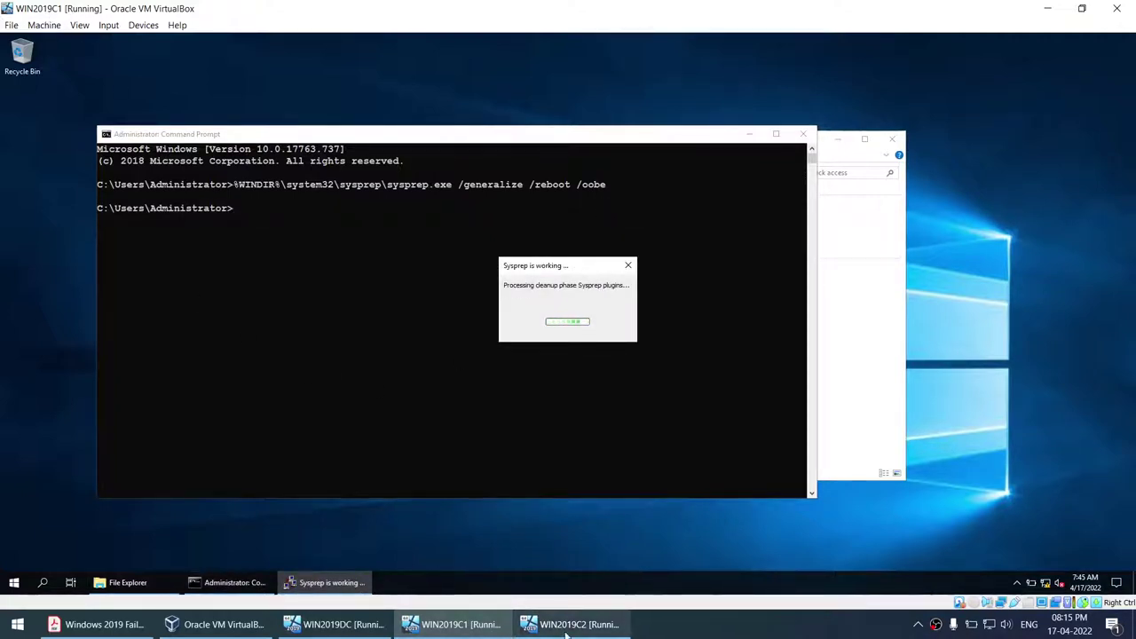
pyautogui.hotkey('alt', 'Tab')
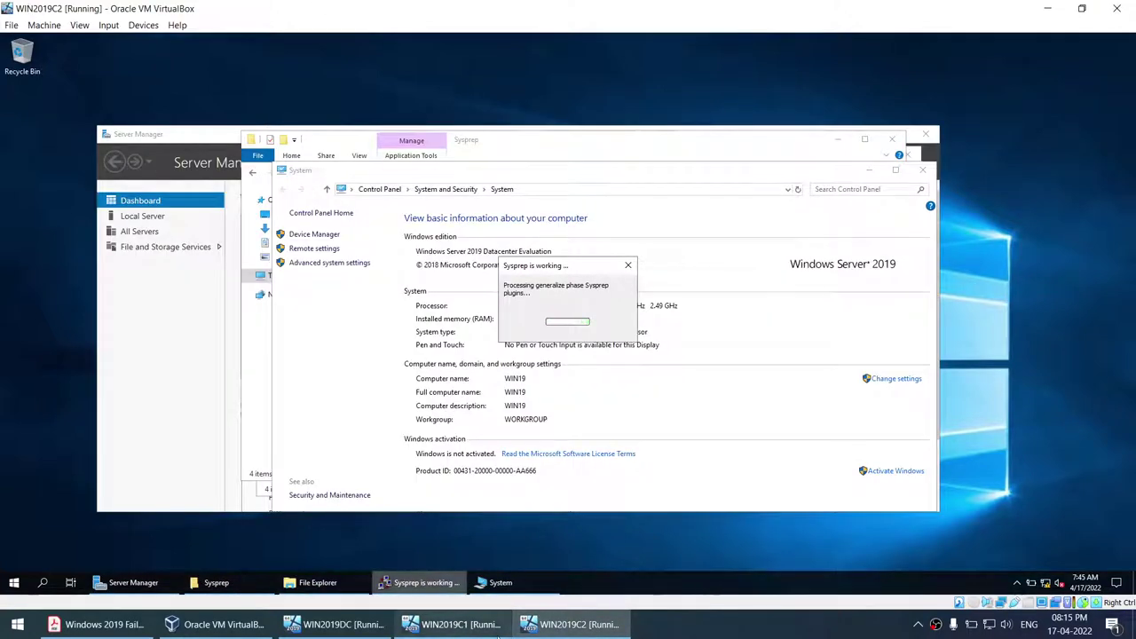
# - On WIN2019DC, send Ctrl-Alt-Del and sign in as Administrator with the account password
pyautogui.click(452, 624)
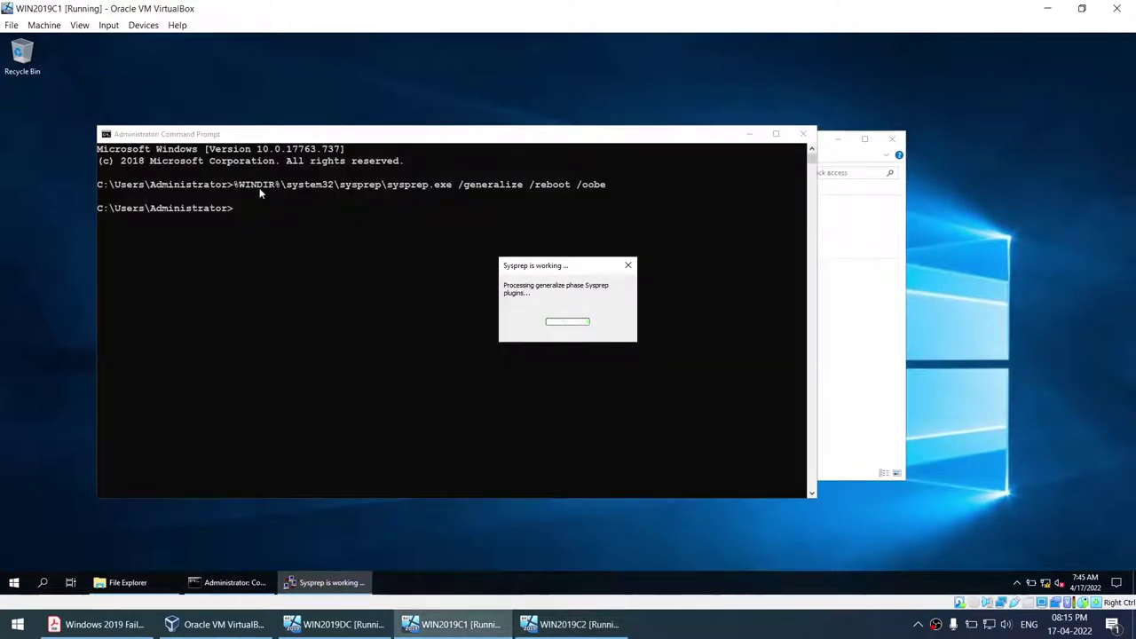
pyautogui.hotkey('alt', 'Tab')
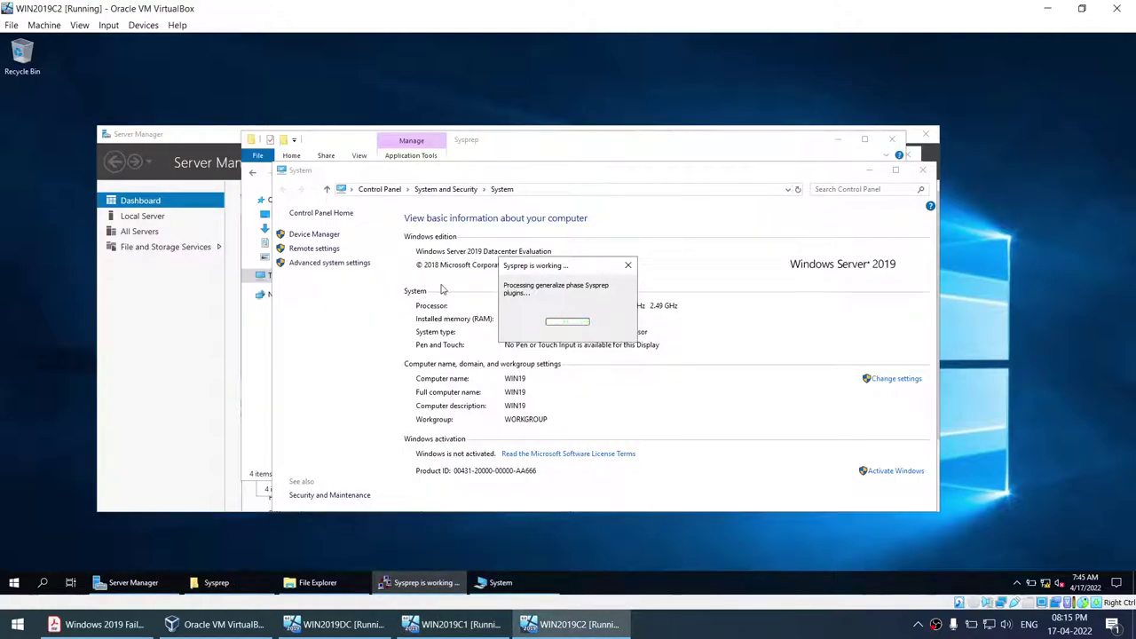
pyautogui.click(335, 625)
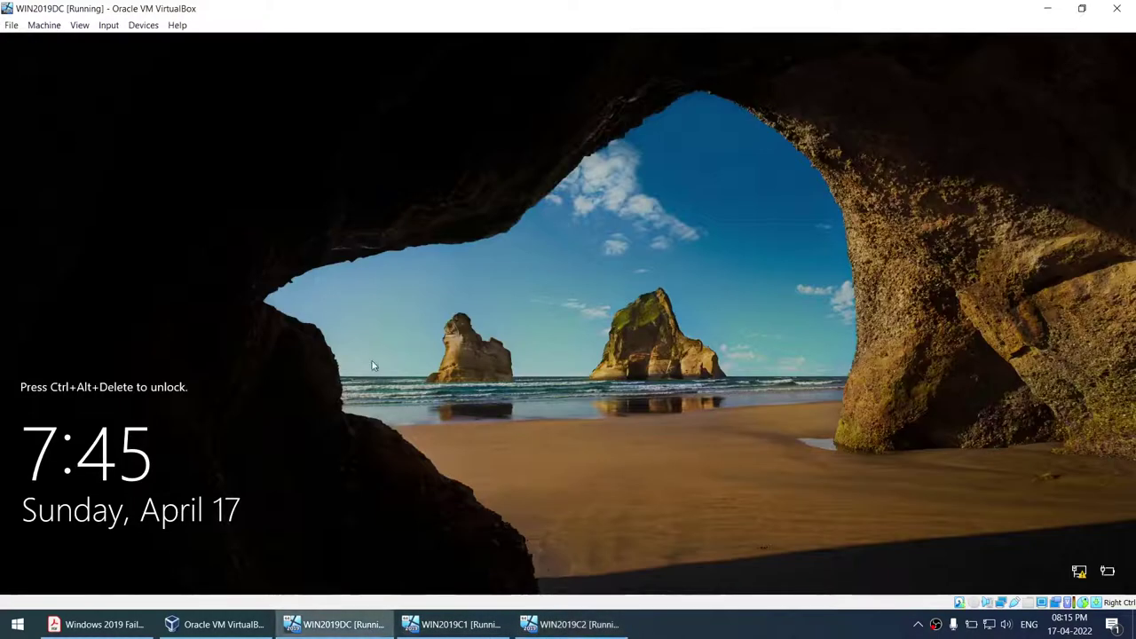
pyautogui.click(108, 25)
pyautogui.moveTo(127, 38)
pyautogui.click(310, 85)
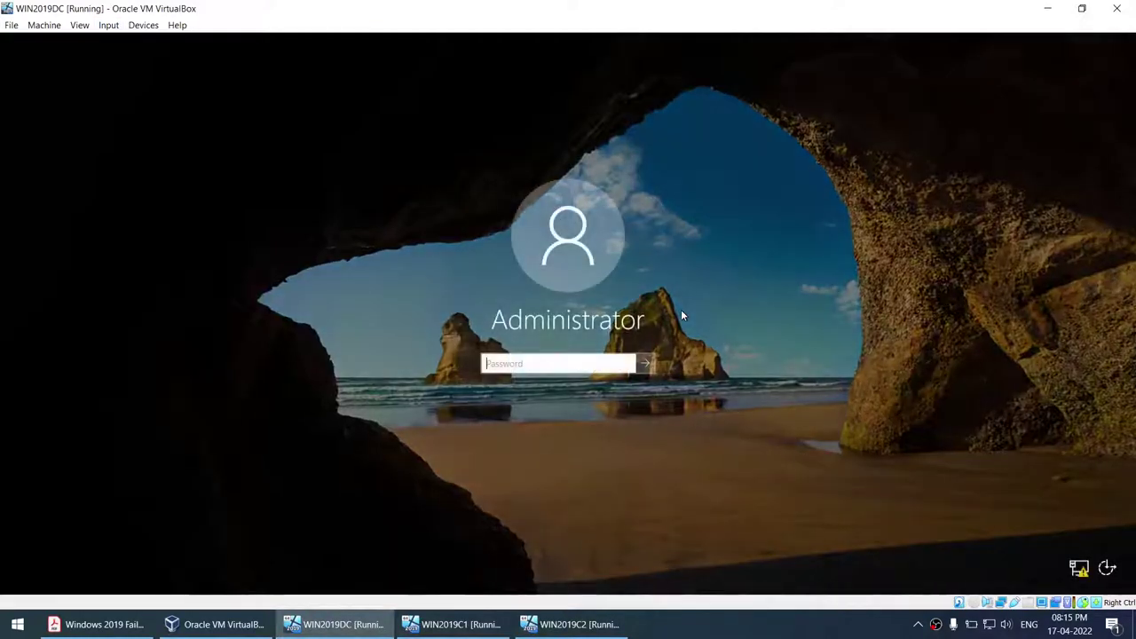
pyautogui.write('Password1')
pyautogui.press('Return')
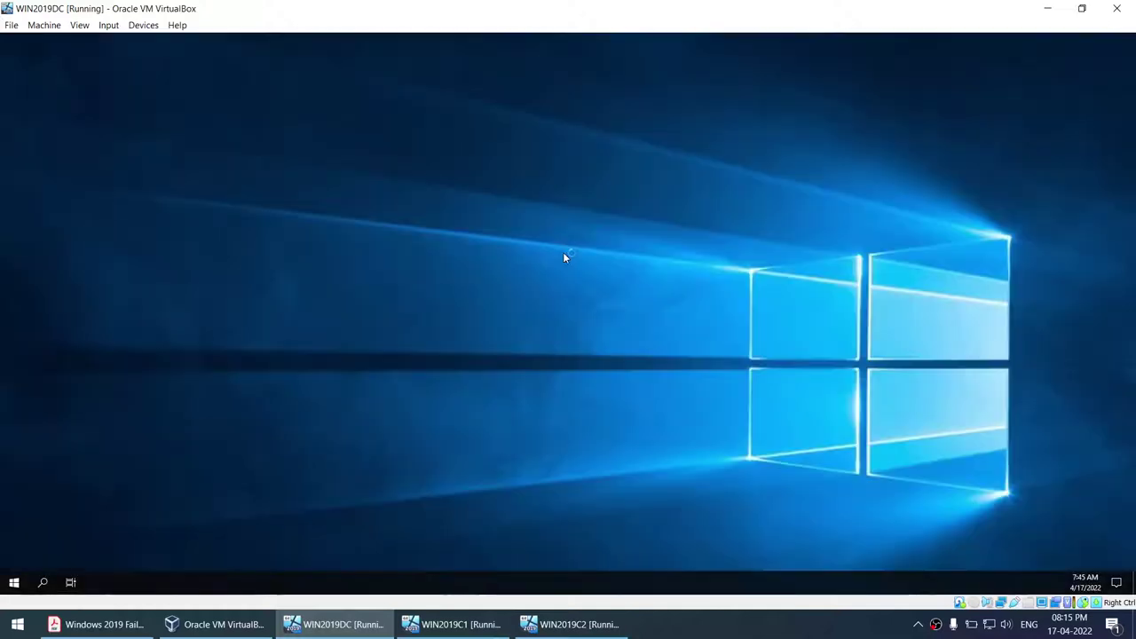
# - Open a Command Prompt on WIN2019DC and run hostname, confirming it reports WIN19DC
pyautogui.click(453, 624)
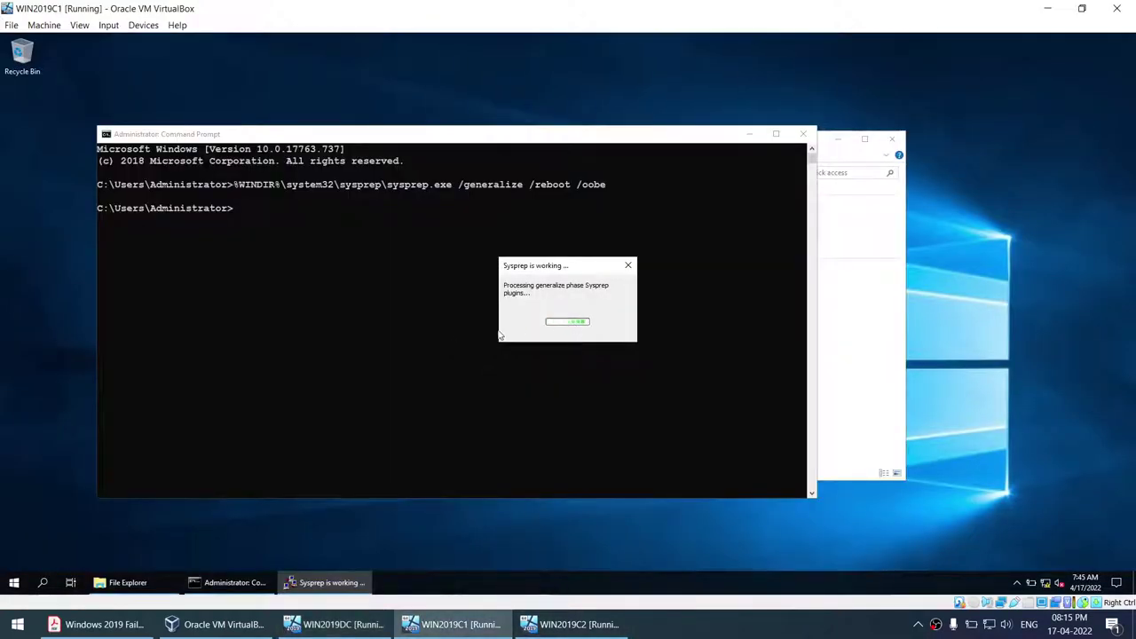
pyautogui.click(333, 625)
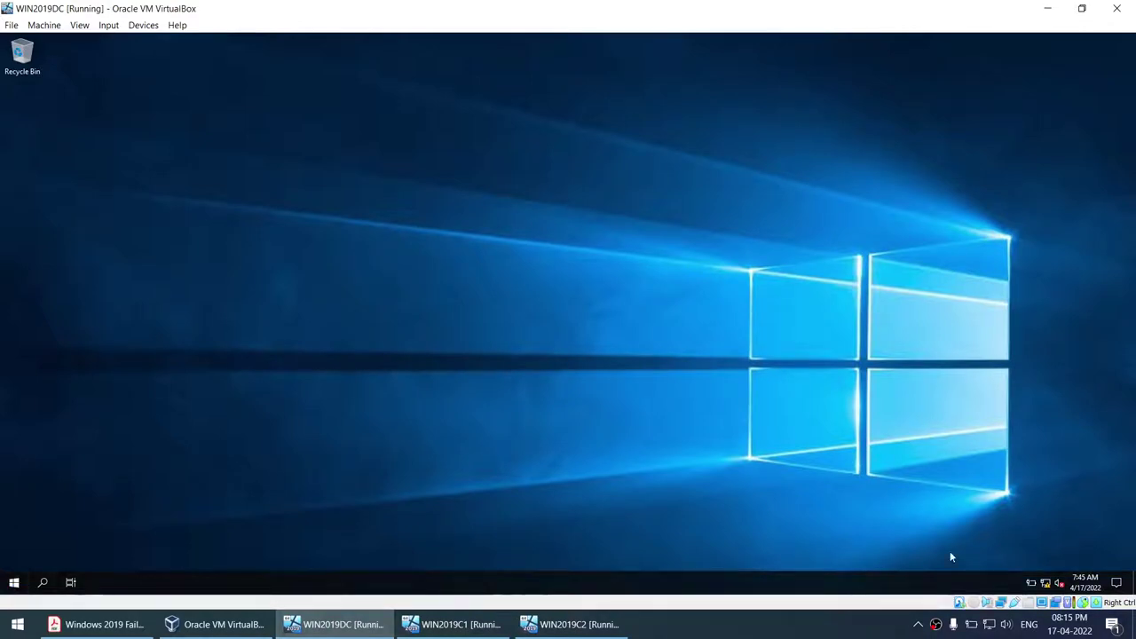
pyautogui.click(14, 582)
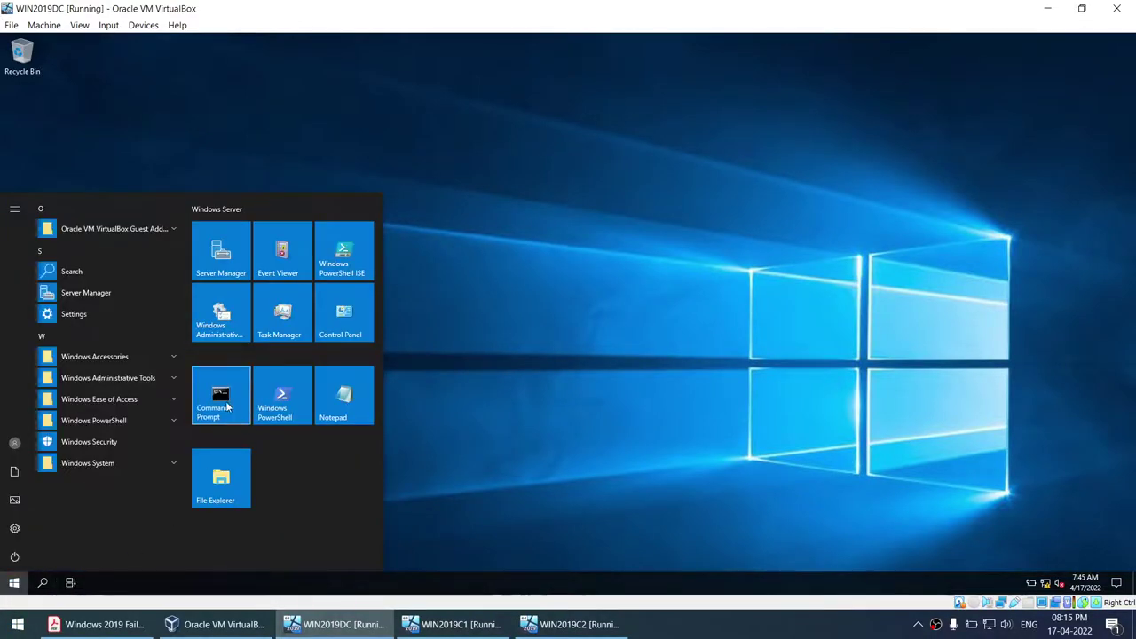
pyautogui.moveTo(225, 401); pyautogui.dragTo(268, 423)
pyautogui.click(262, 403)
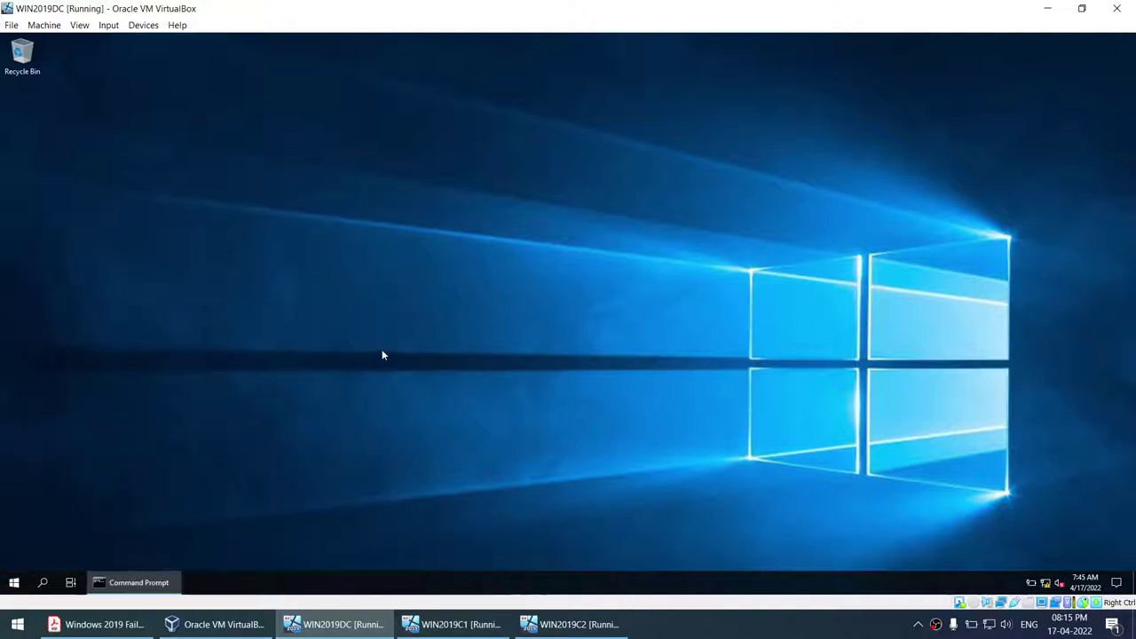
pyautogui.write('hostname')
pyautogui.press('Return')
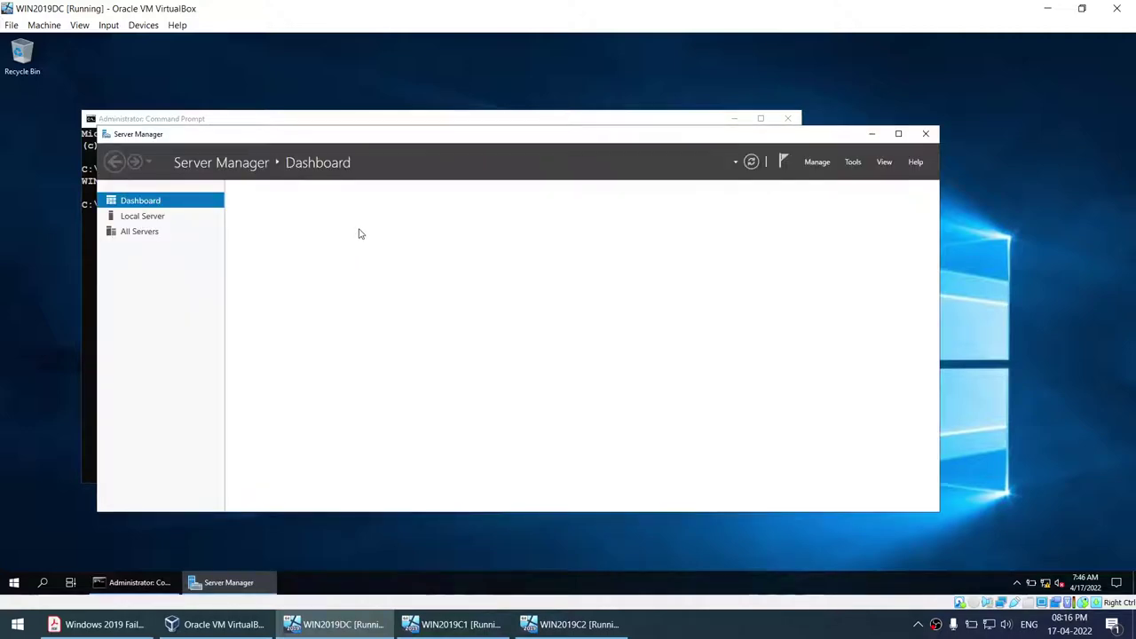
# - Review the Sysprep section of the PDF guide, selecting and scrolling through its text
pyautogui.click(136, 626)
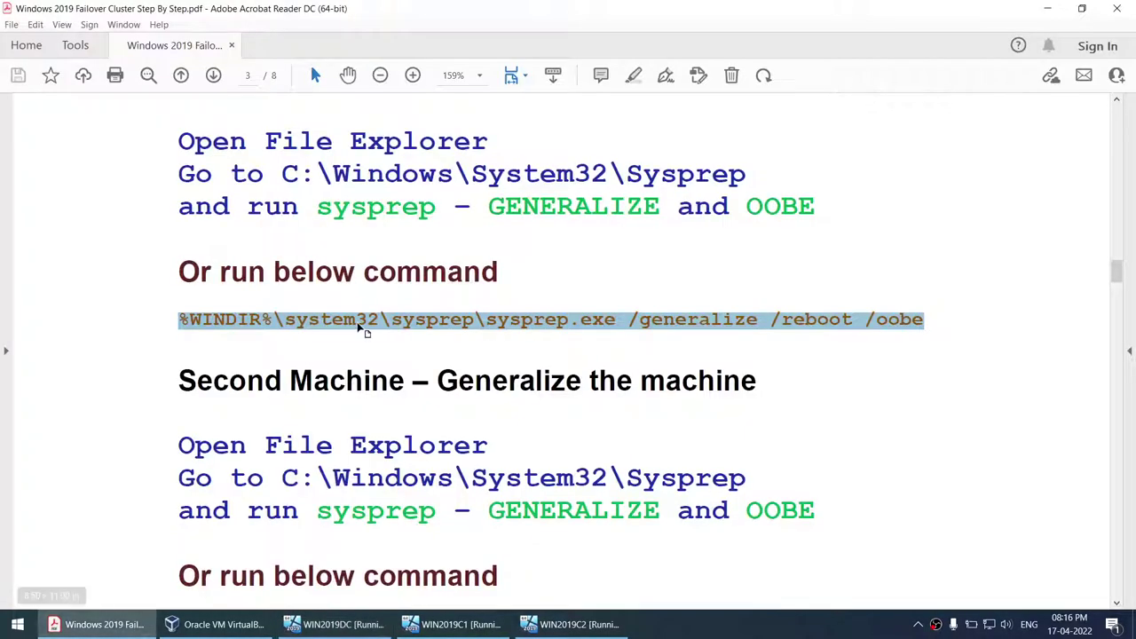
pyautogui.scroll(5, 276, 320)
pyautogui.moveTo(196, 323); pyautogui.dragTo(814, 444)
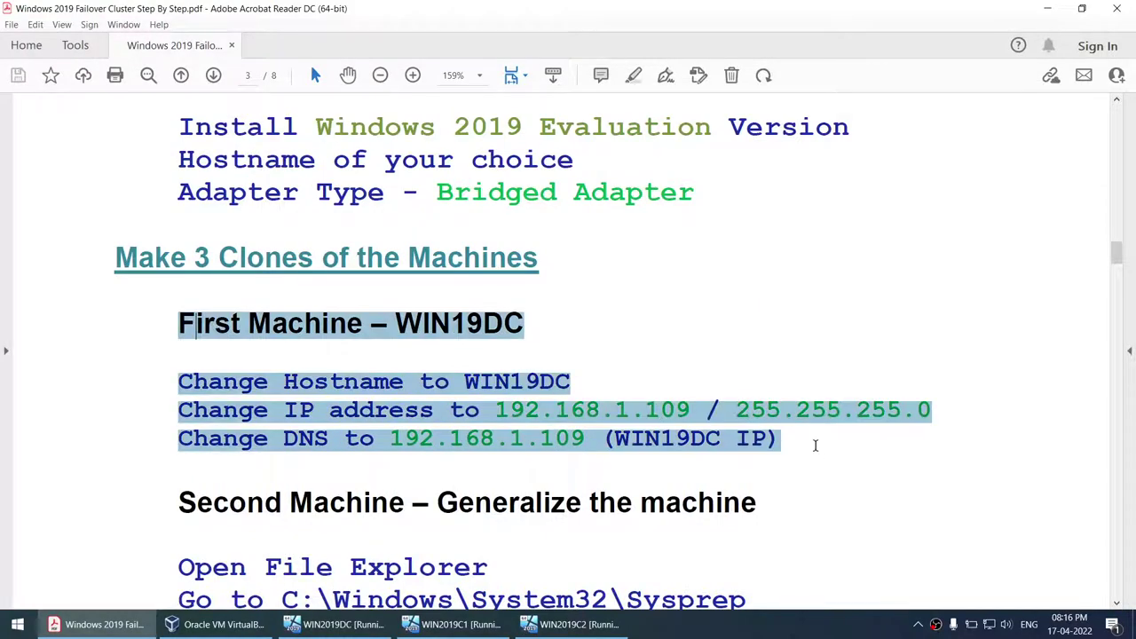
pyautogui.scroll(-10, 578, 426)
pyautogui.scroll(-4, 578, 426)
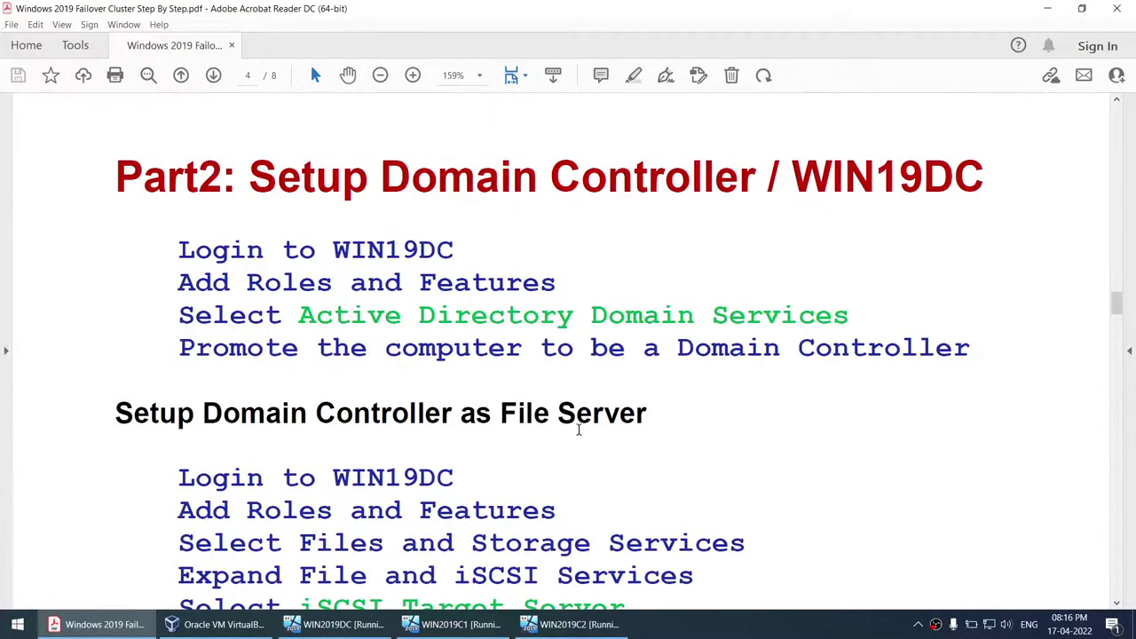
pyautogui.scroll(-1, 492, 362)
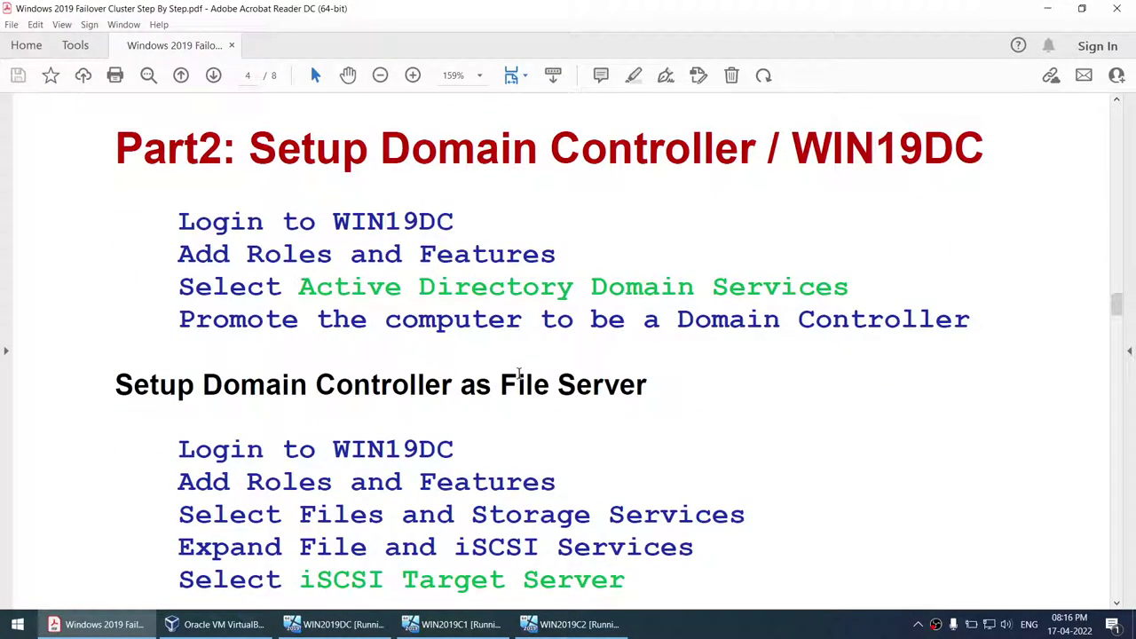
# - Switch between WIN2019C1 and WIN2019DC to watch the clone's Sysprep, ending on WIN2019DC's dashboard
pyautogui.click(335, 624)
pyautogui.click(454, 624)
pyautogui.click(336, 625)
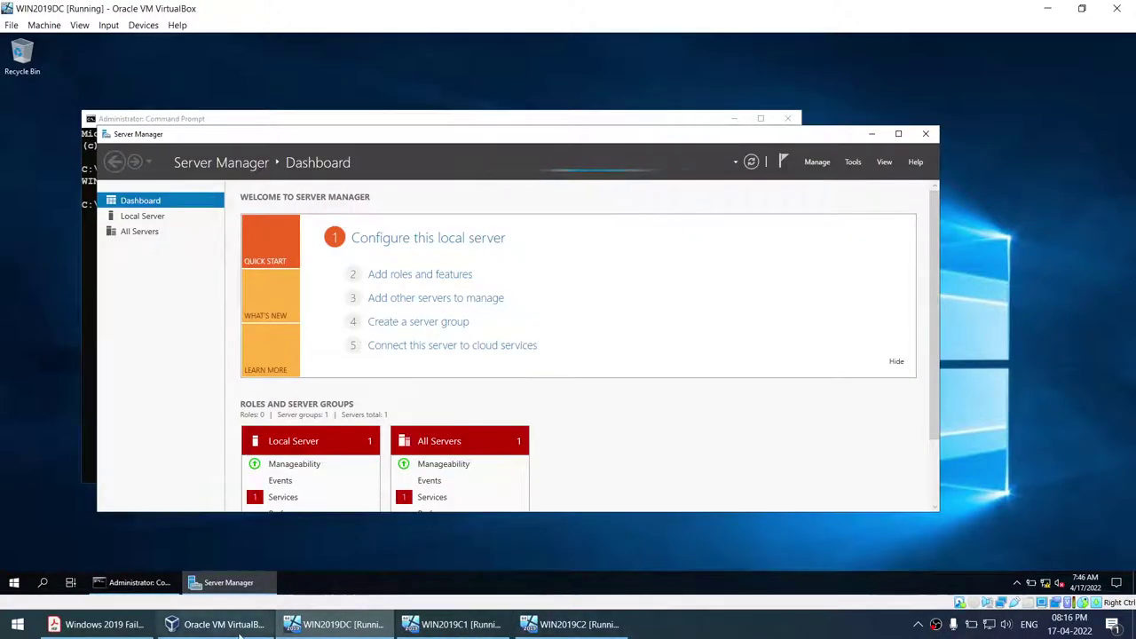
pyautogui.click(98, 626)
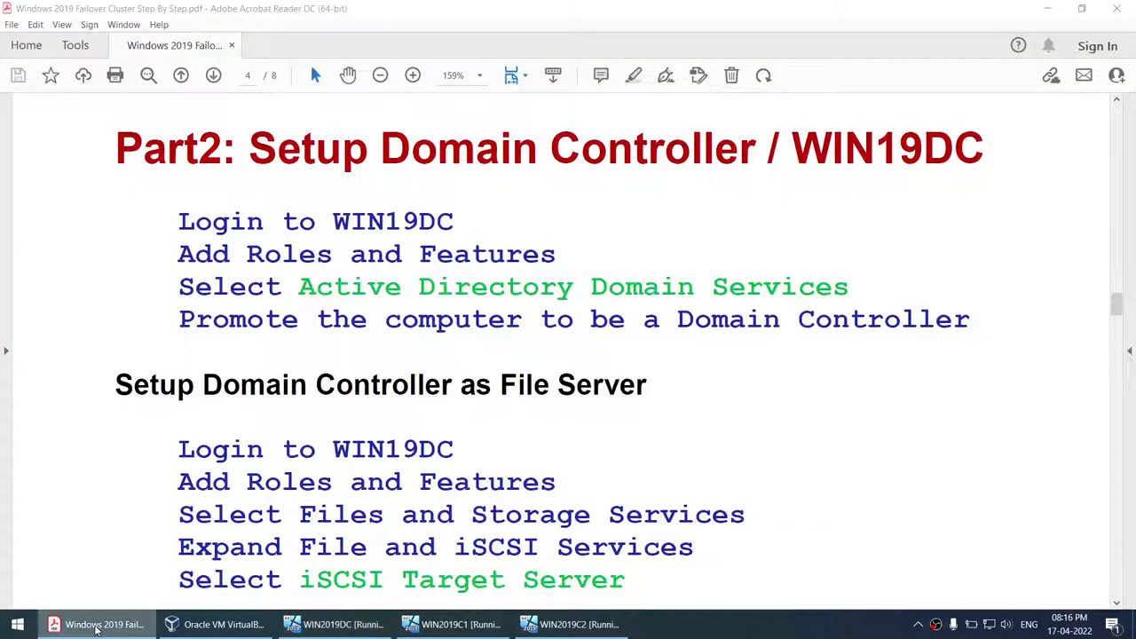
pyautogui.click(97, 626)
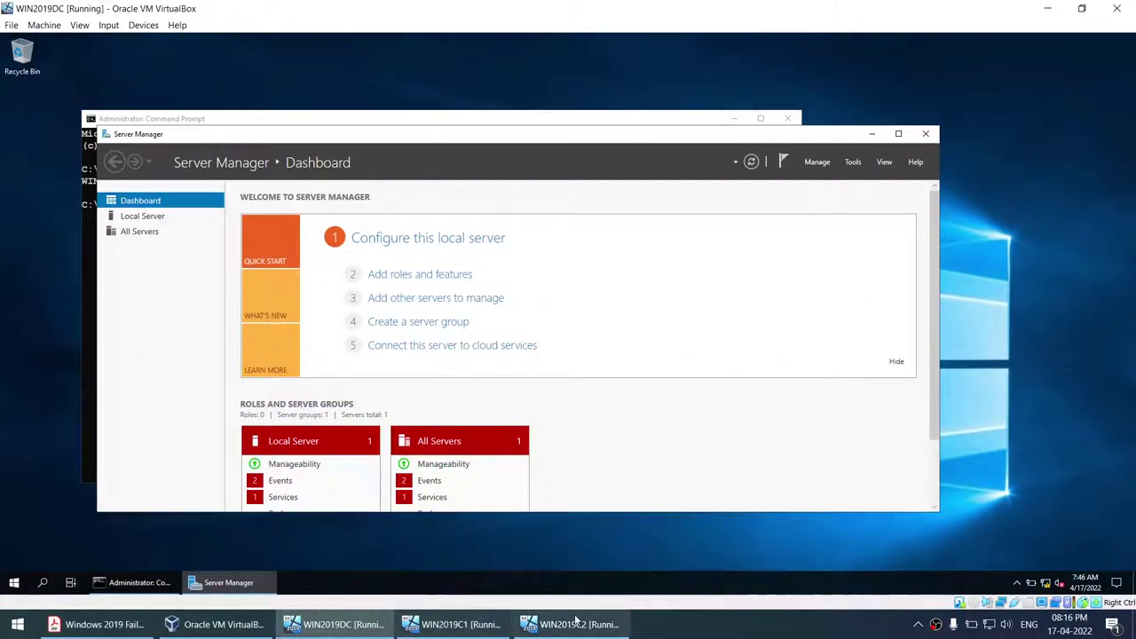
pyautogui.click(426, 625)
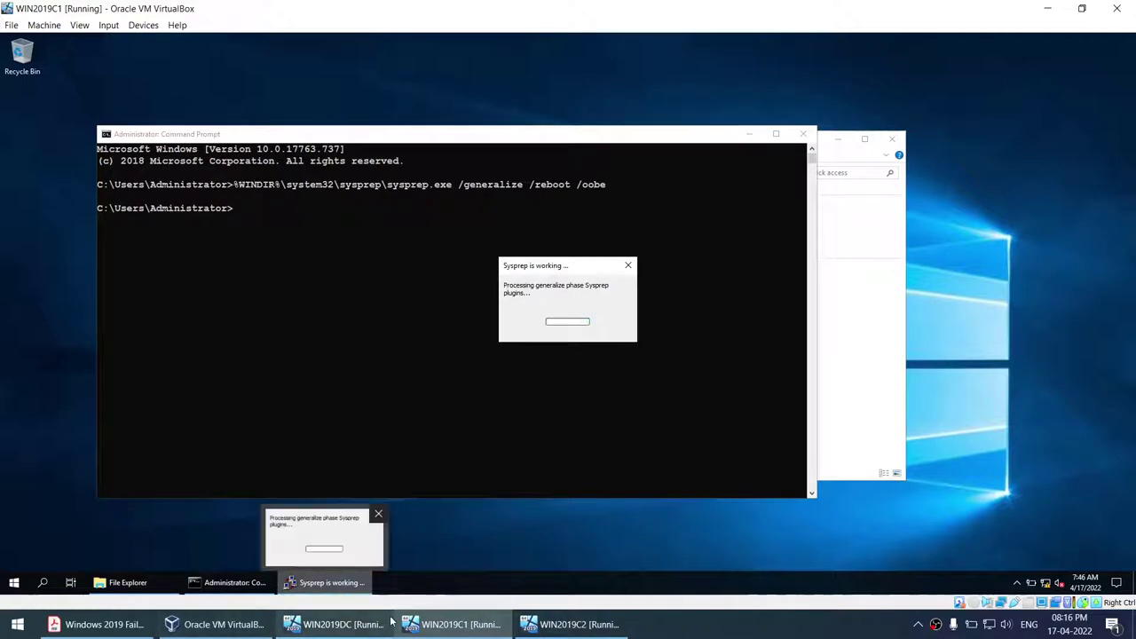
pyautogui.click(326, 625)
pyautogui.click(448, 625)
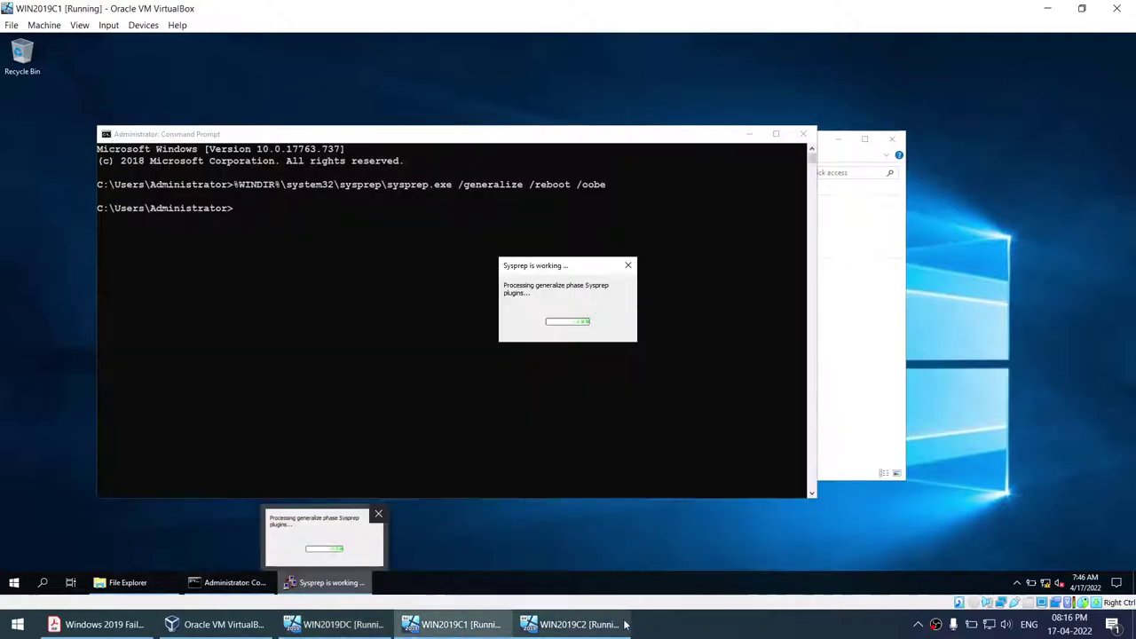
pyautogui.click(330, 625)
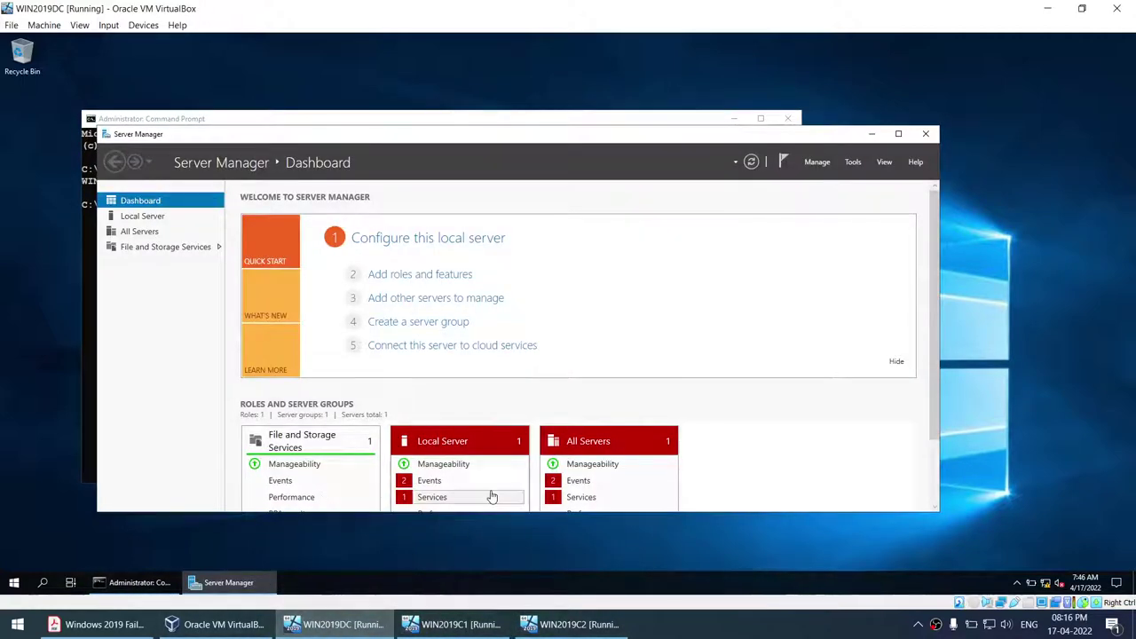
pyautogui.click(854, 162)
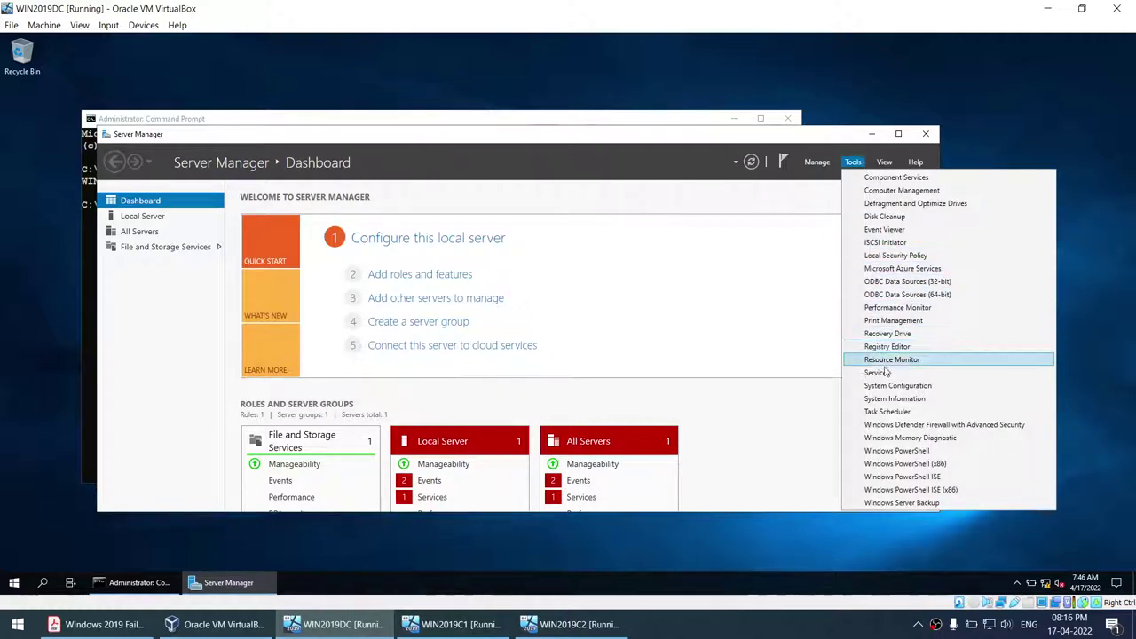
pyautogui.click(414, 278)
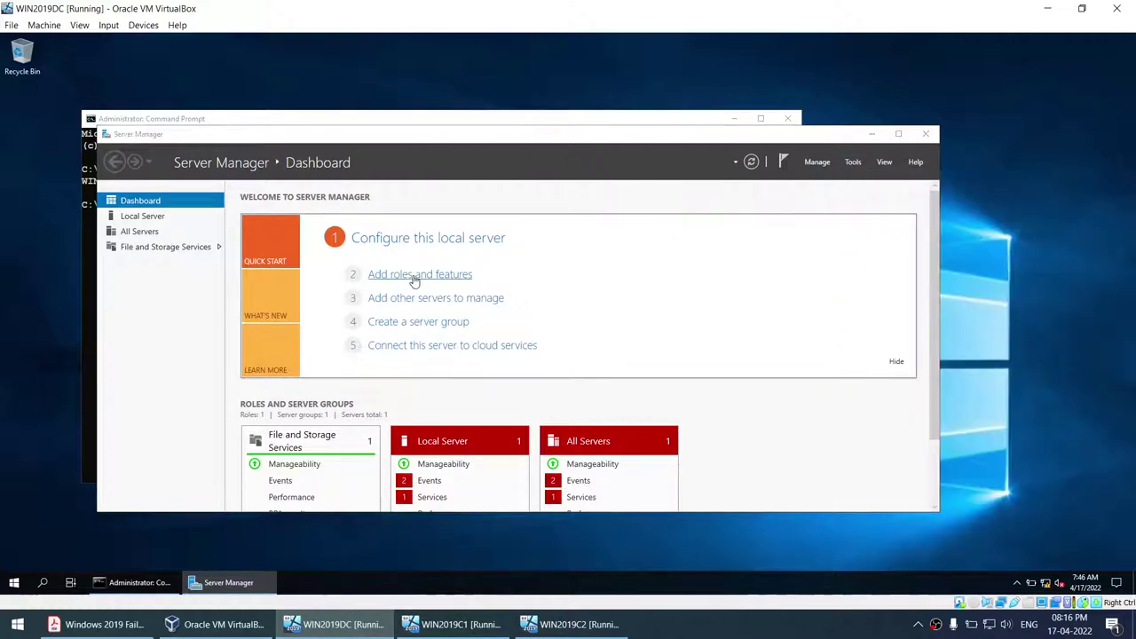
pyautogui.click(420, 461)
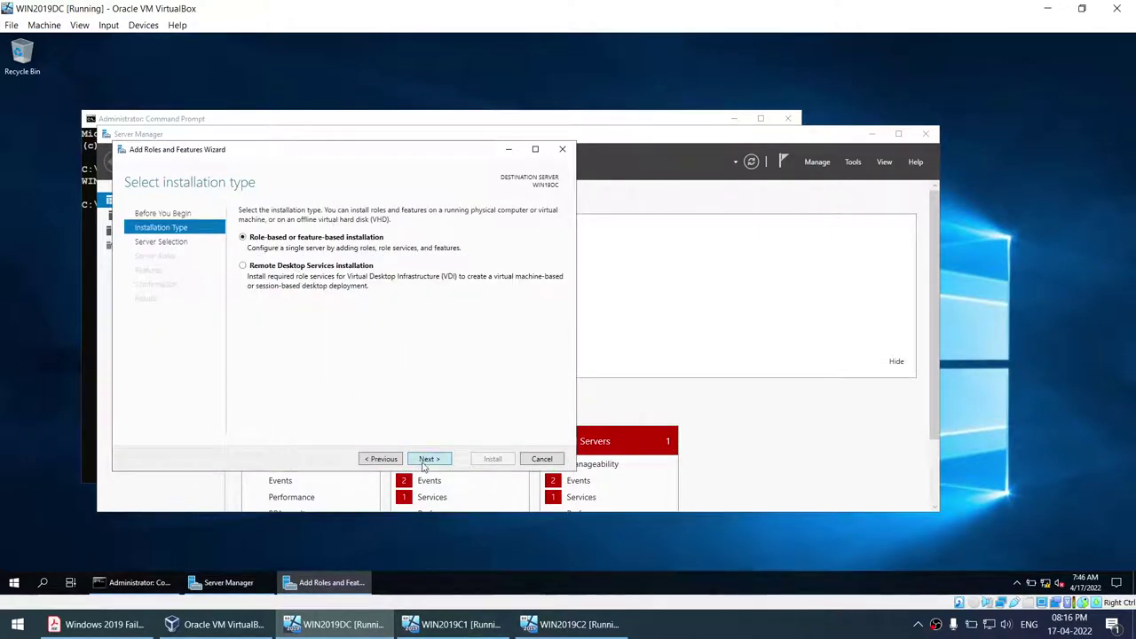
pyautogui.click(424, 463)
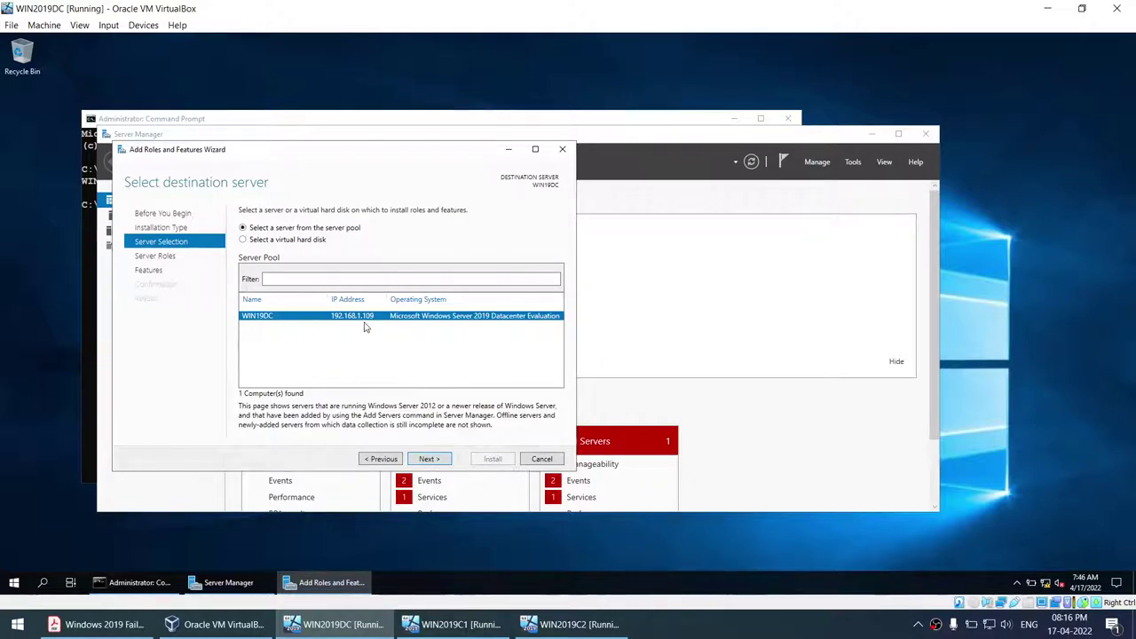
pyautogui.click(441, 459)
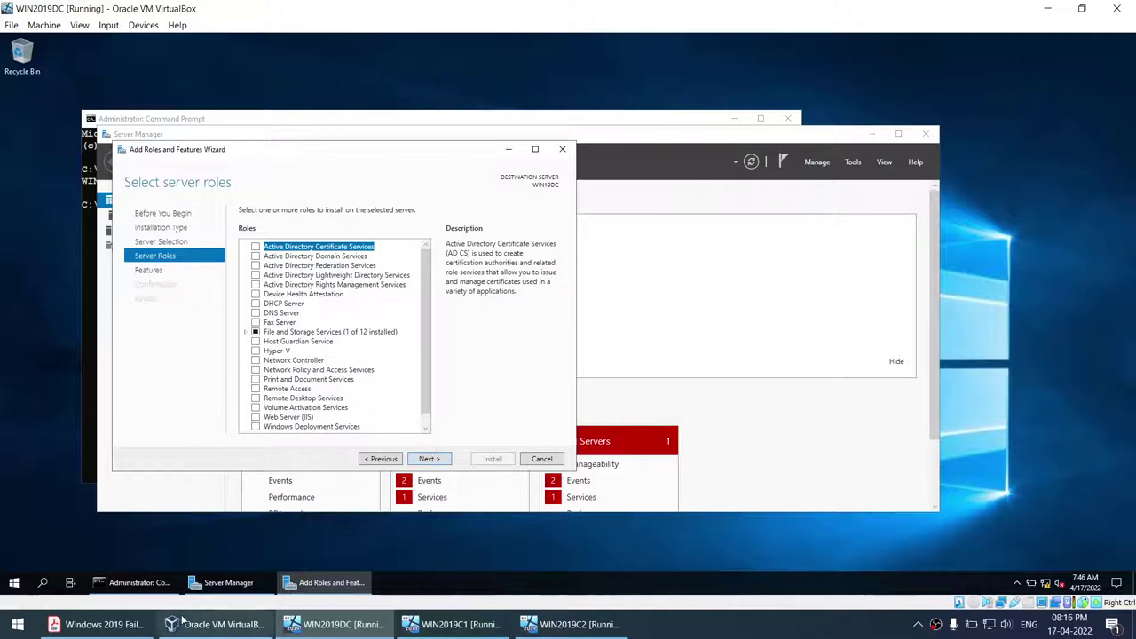
pyautogui.click(98, 624)
pyautogui.scroll(1, 536, 364)
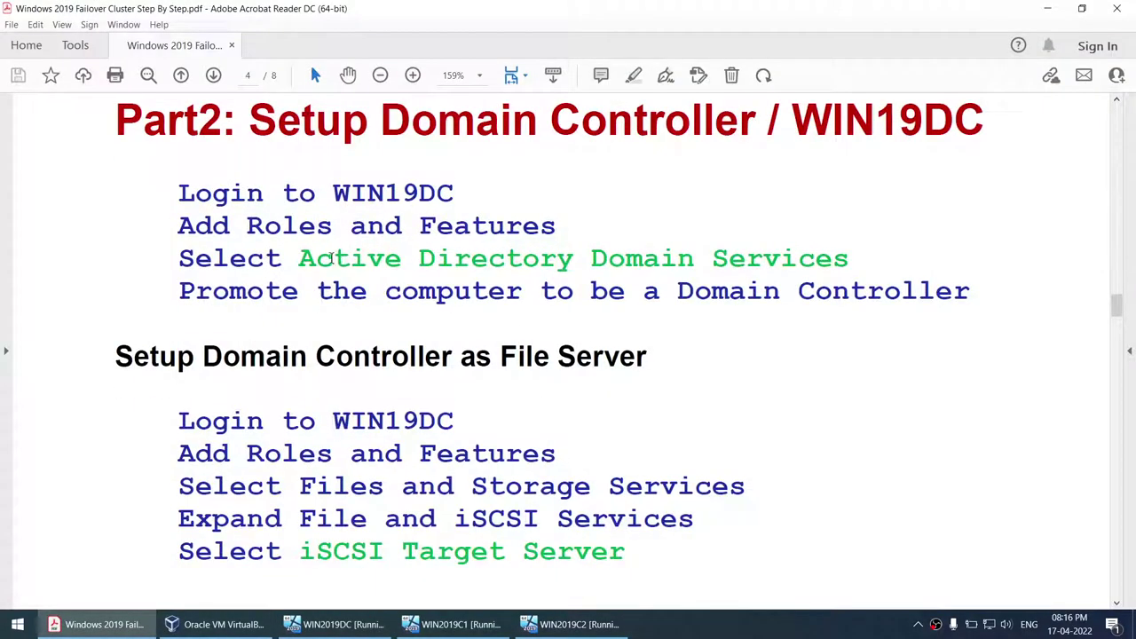
pyautogui.moveTo(305, 258); pyautogui.dragTo(710, 263)
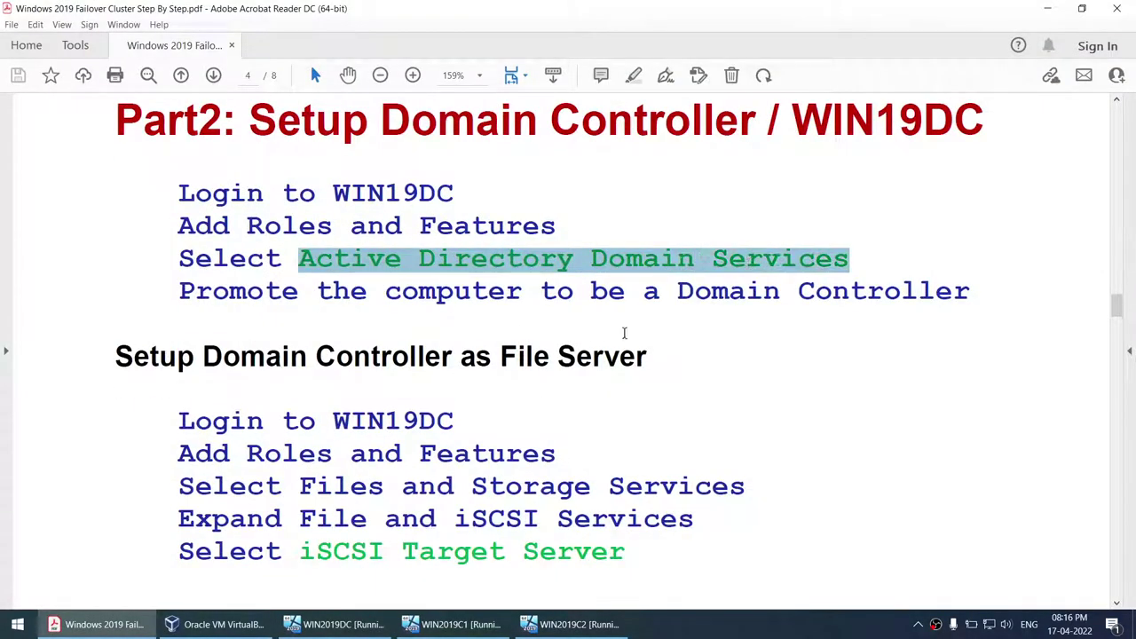
pyautogui.moveTo(305, 551); pyautogui.dragTo(556, 555)
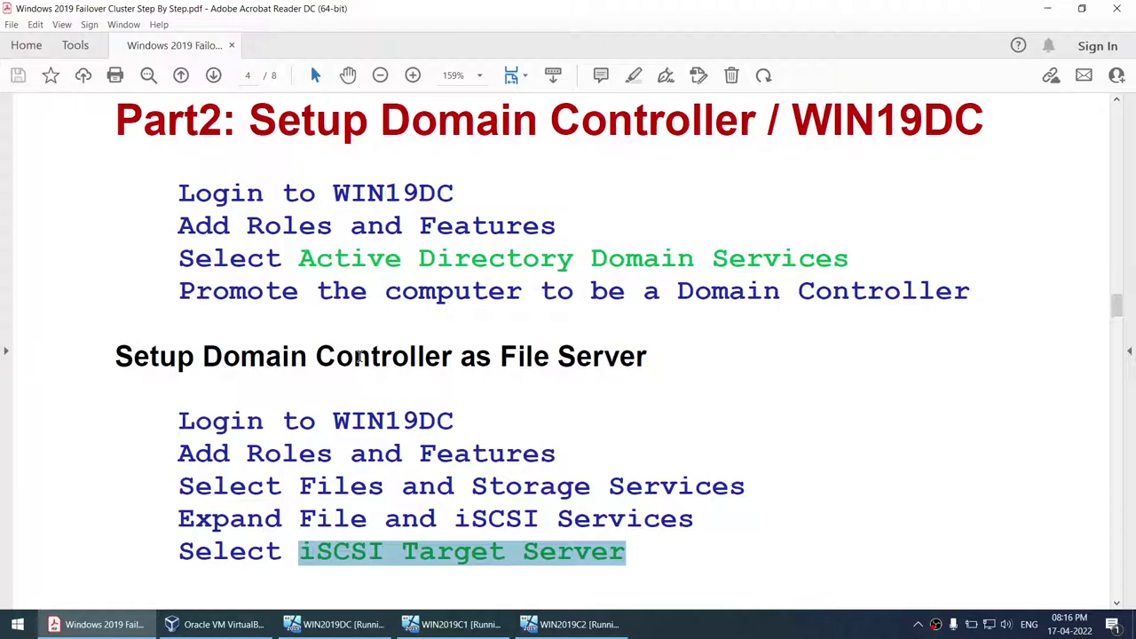
pyautogui.moveTo(302, 258); pyautogui.dragTo(768, 272)
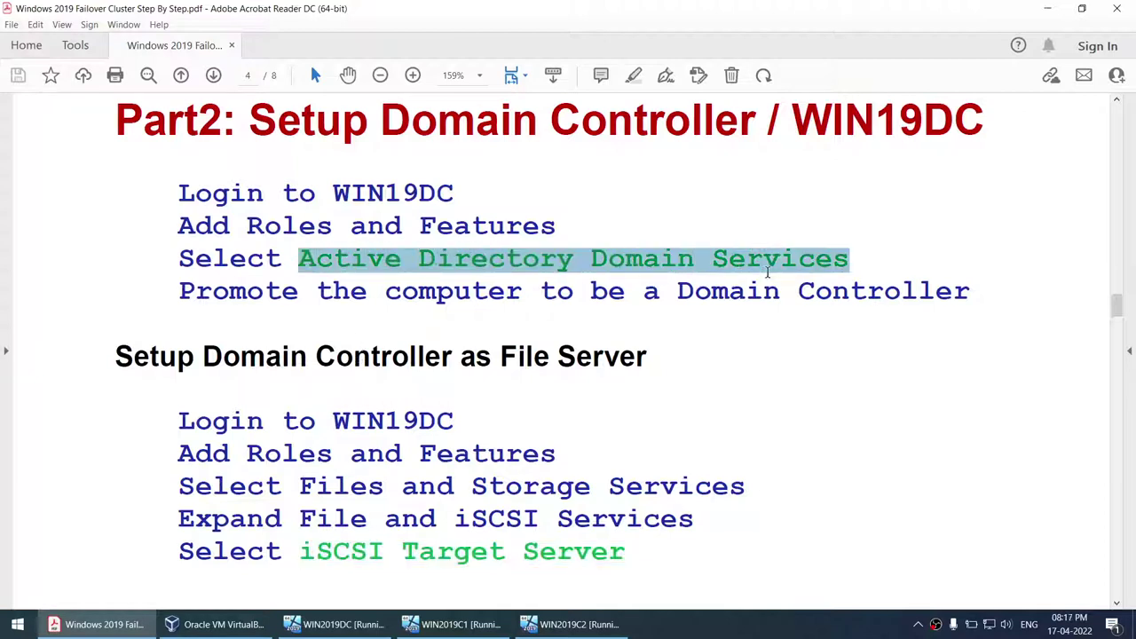
pyautogui.moveTo(292, 562); pyautogui.dragTo(626, 557)
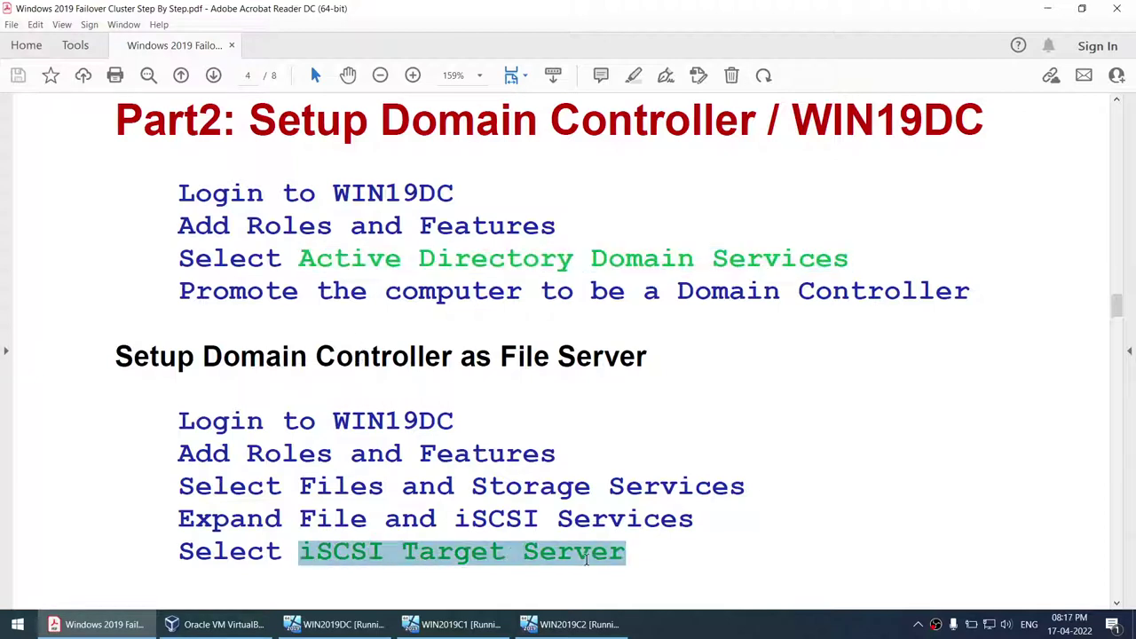
pyautogui.click(337, 624)
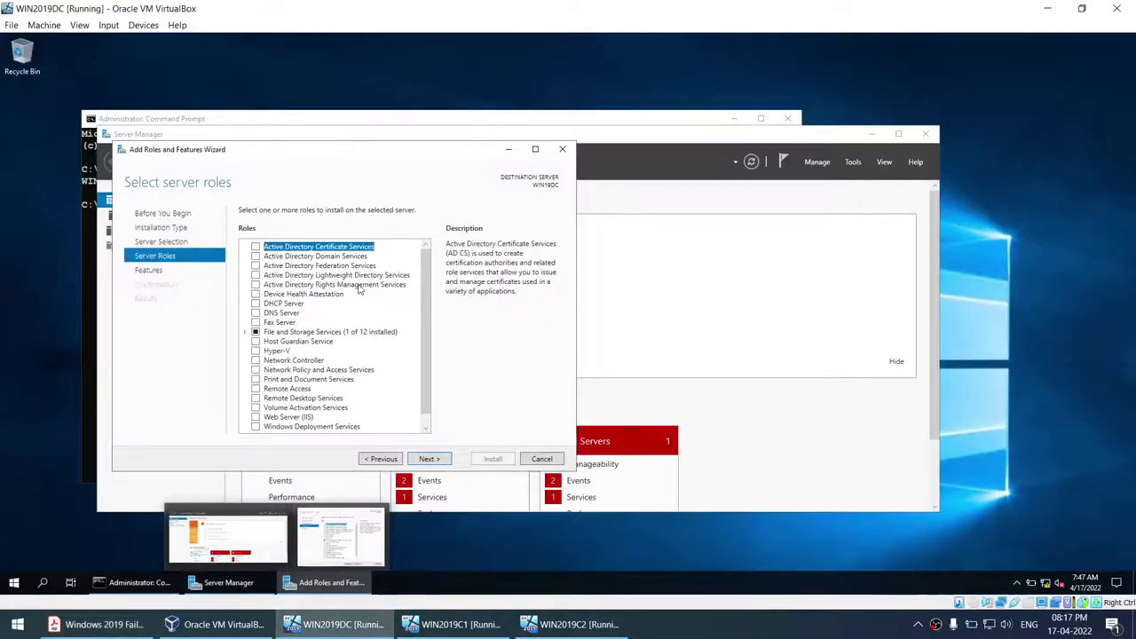
pyautogui.click(256, 257)
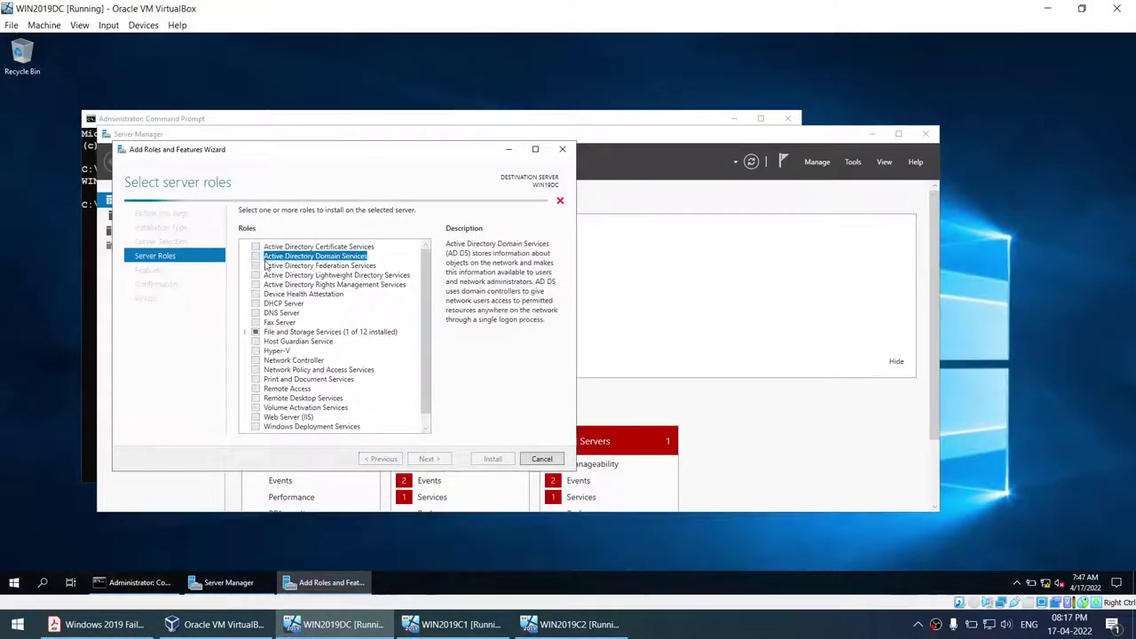
pyautogui.click(380, 412)
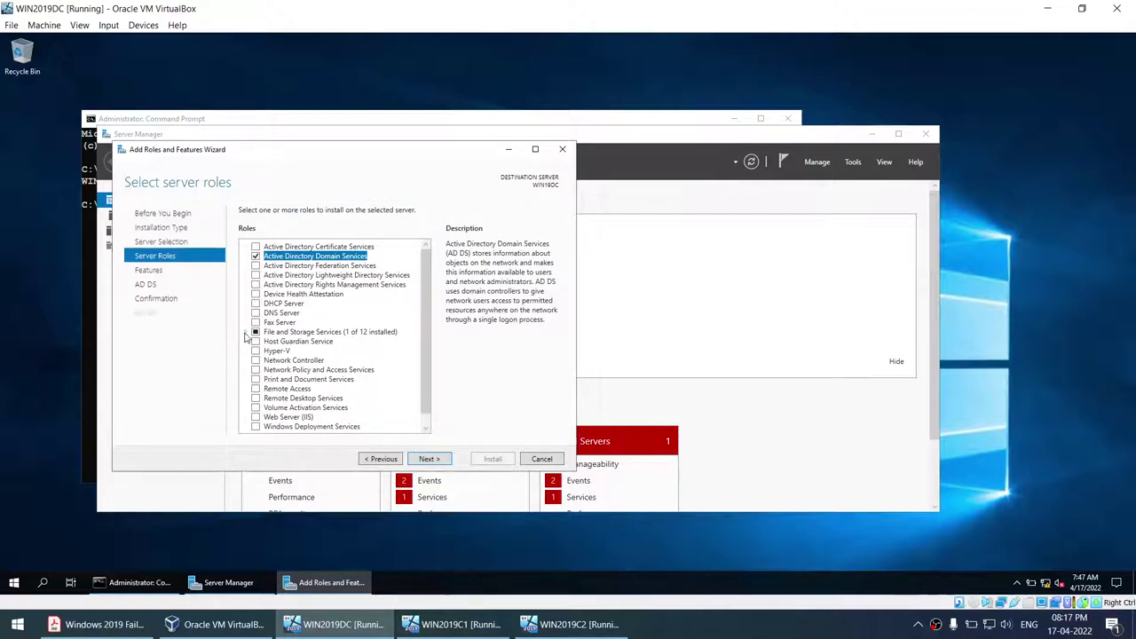
pyautogui.click(247, 333)
pyautogui.click(256, 342)
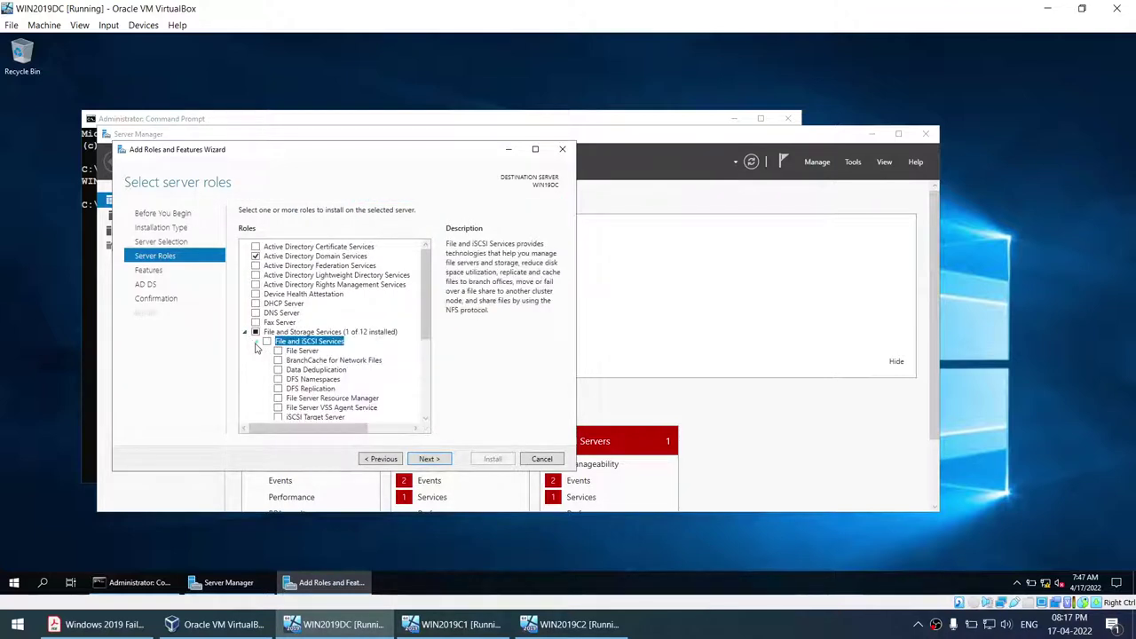
pyautogui.click(267, 342)
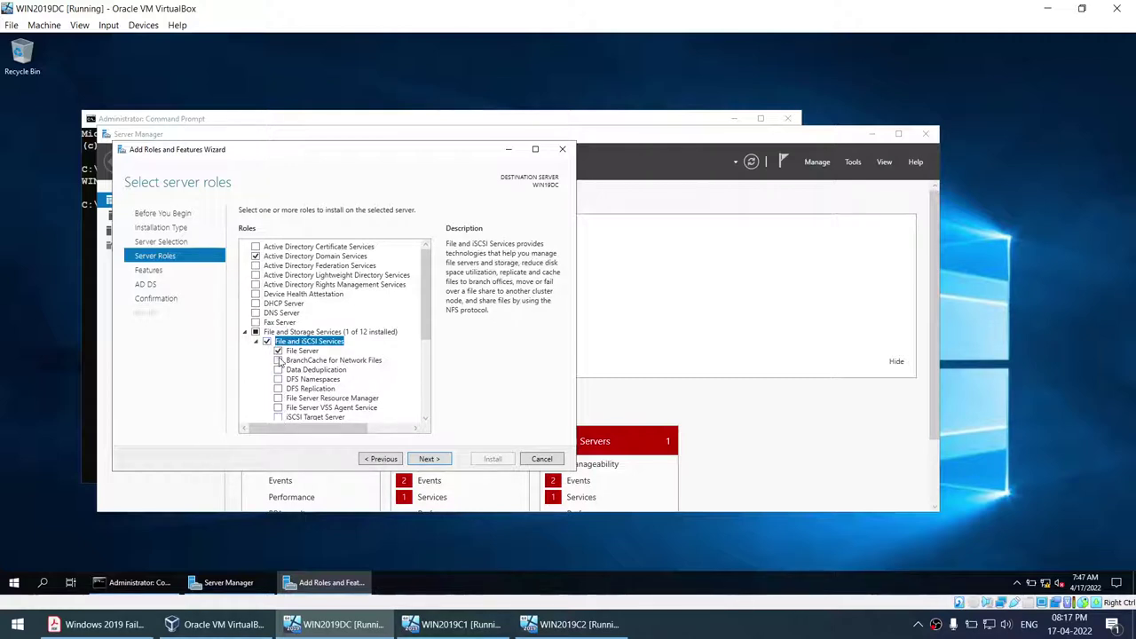
pyautogui.click(278, 418)
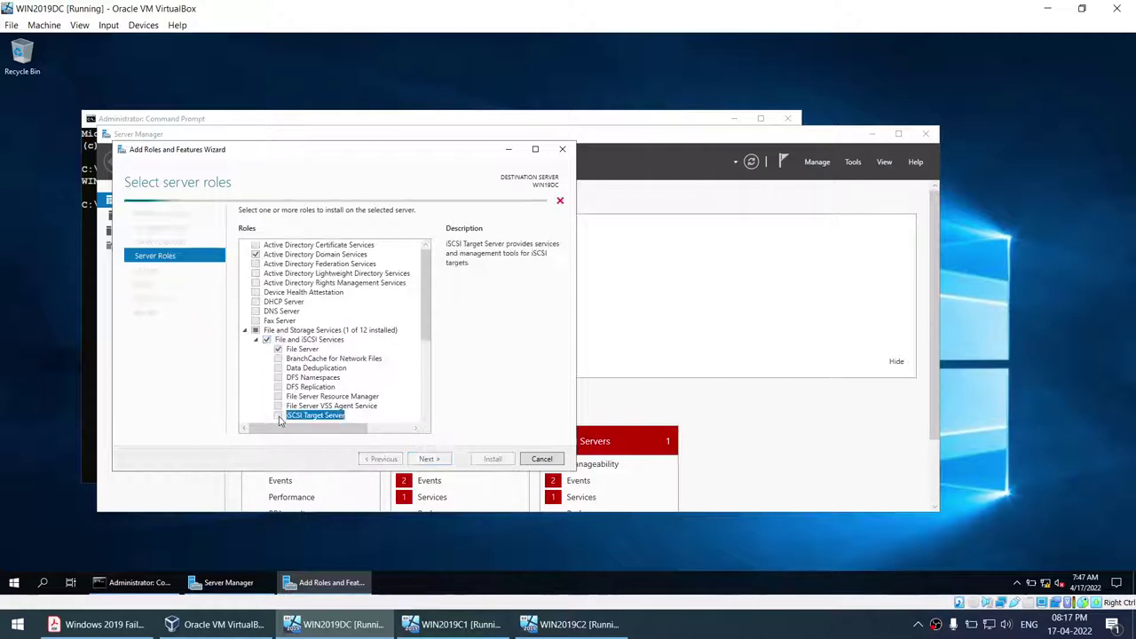
pyautogui.click(277, 351)
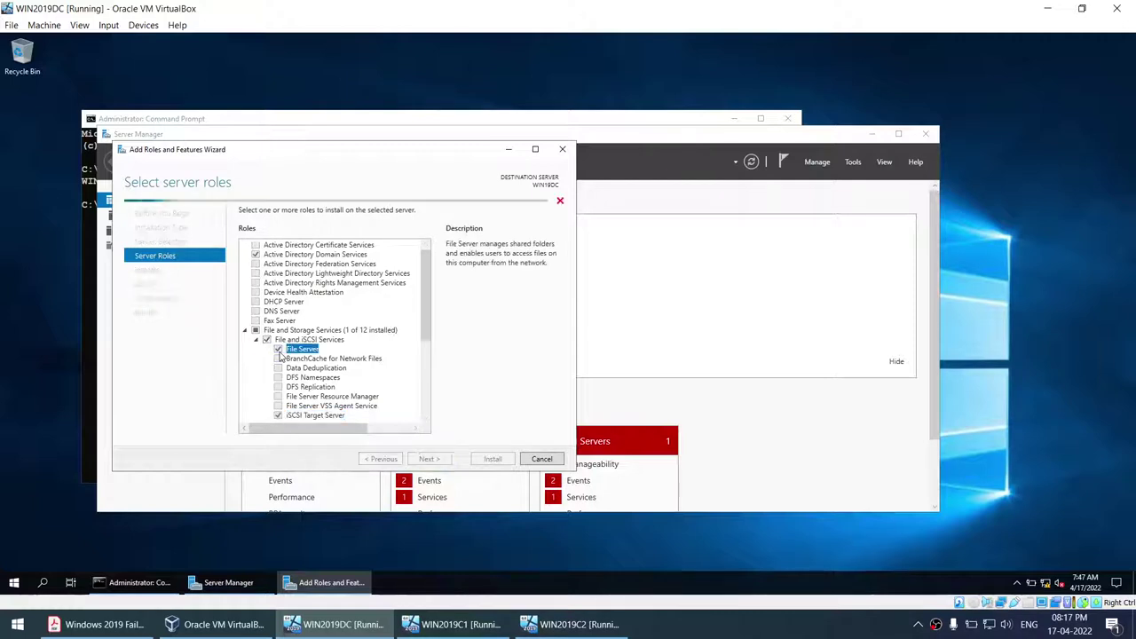
pyautogui.click(432, 407)
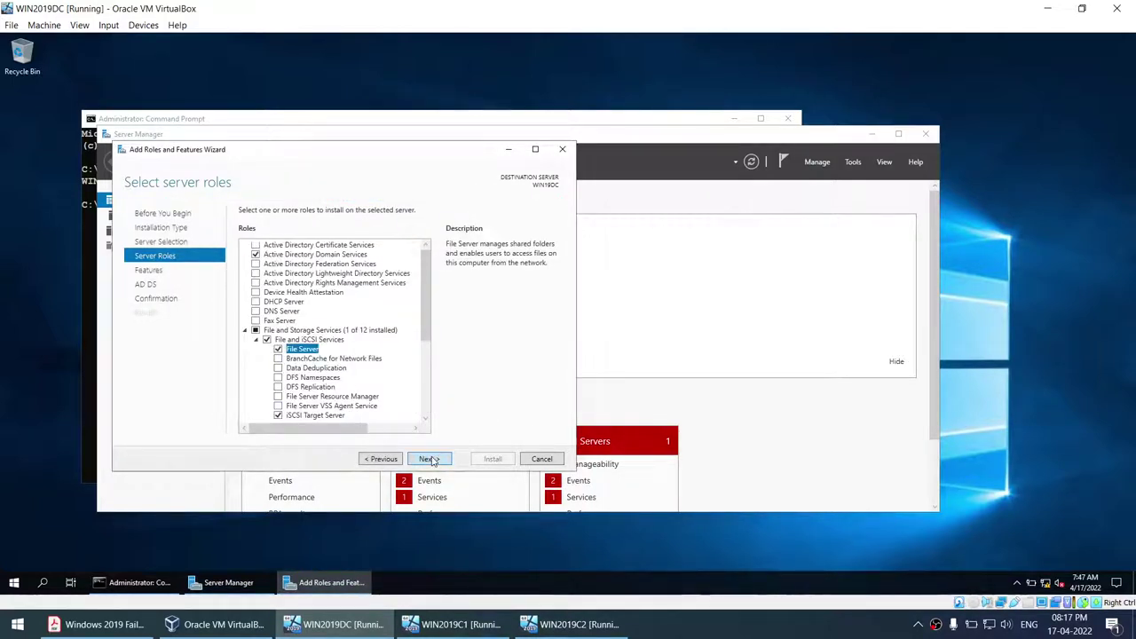
pyautogui.click(419, 458)
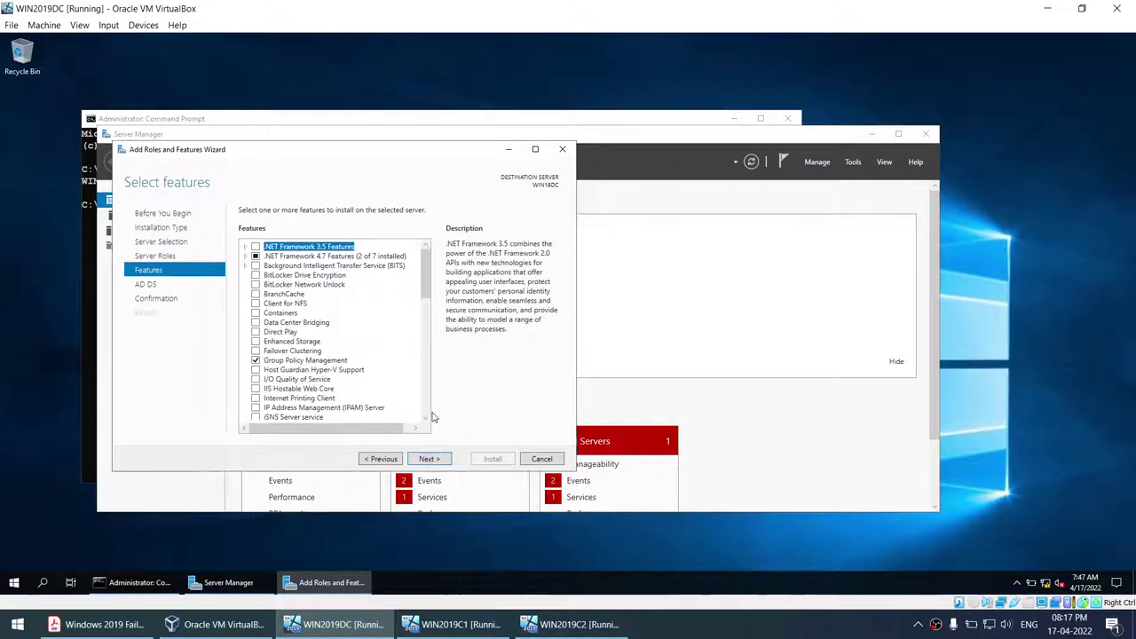
pyautogui.click(380, 458)
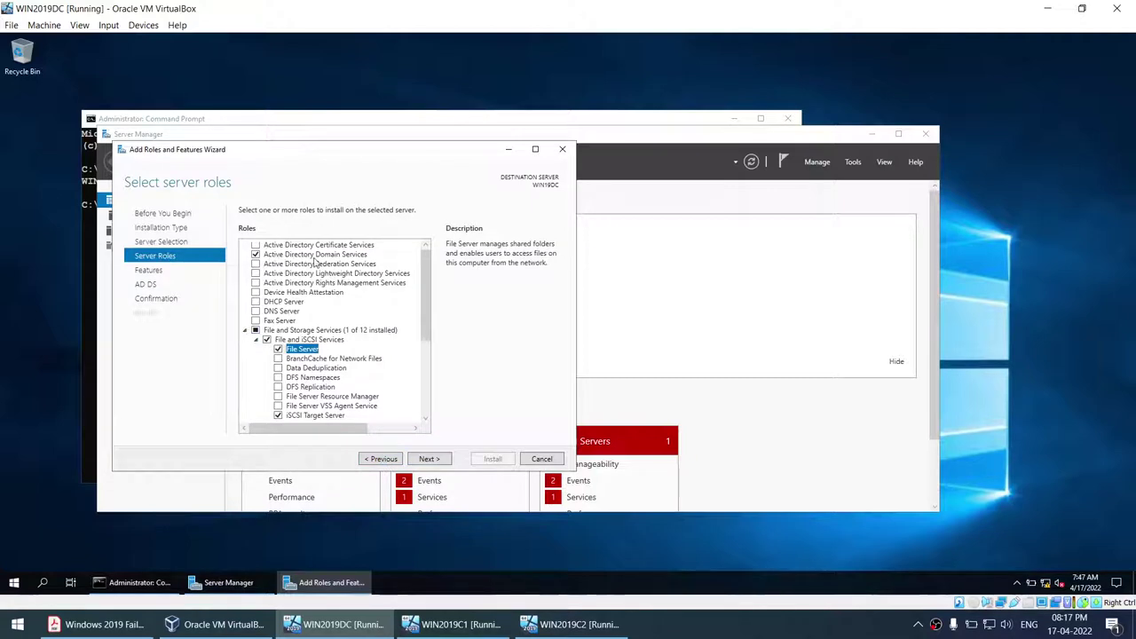
pyautogui.click(417, 458)
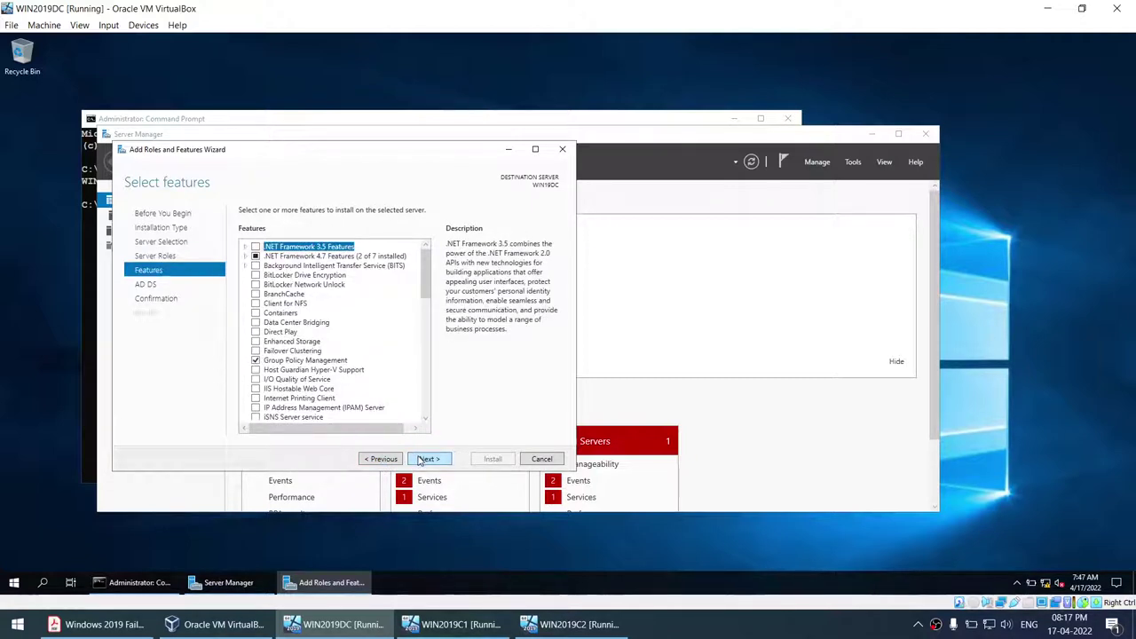
pyautogui.click(422, 459)
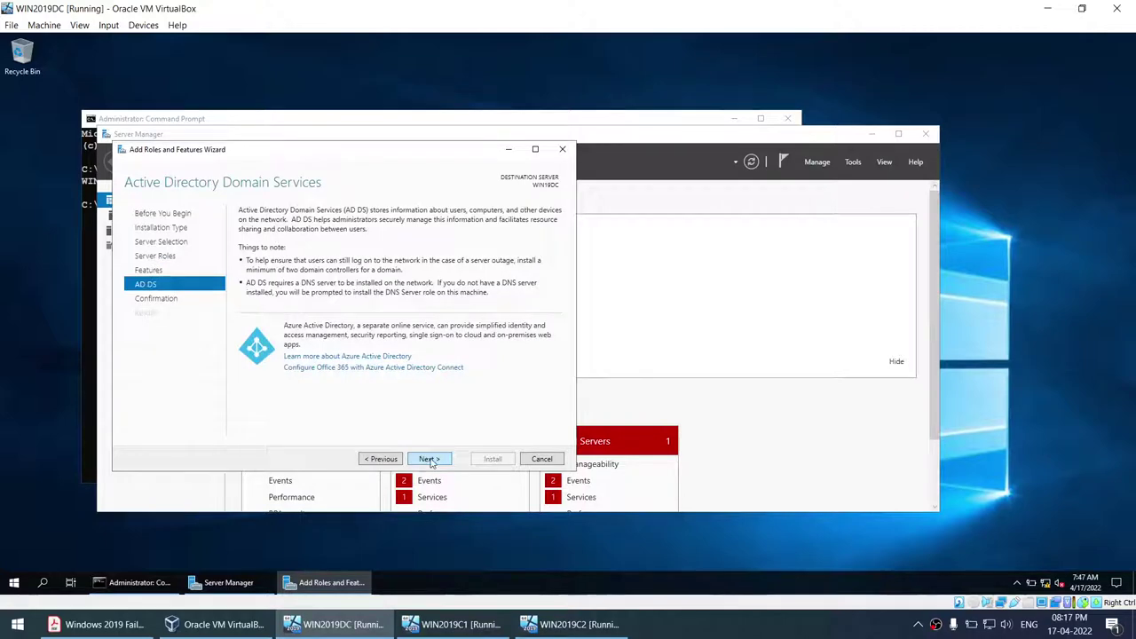
pyautogui.click(541, 459)
# - Launch Add Roles and Features and advance with role-based installation on the current server to Server Roles
pyautogui.click(845, 165)
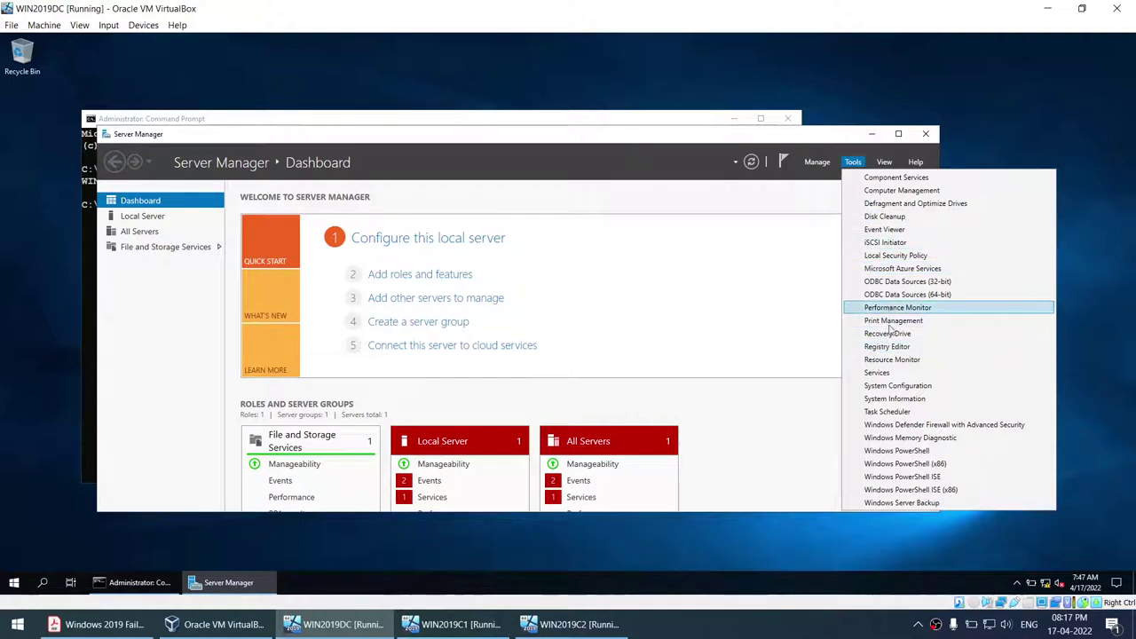
pyautogui.click(434, 274)
pyautogui.click(337, 367)
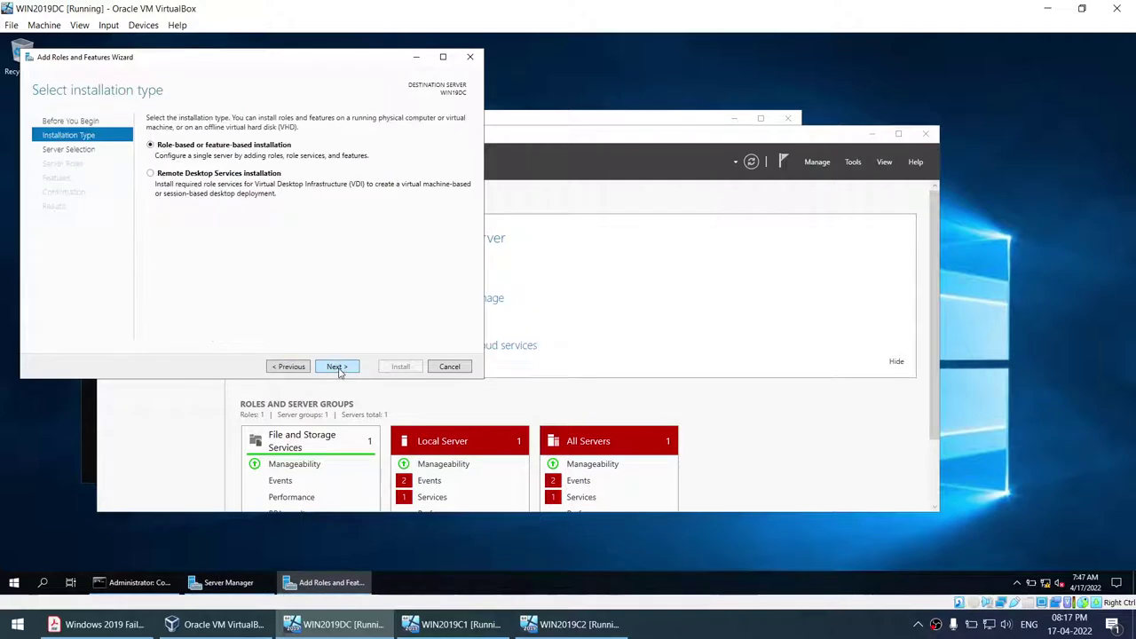
pyautogui.click(336, 367)
pyautogui.click(337, 368)
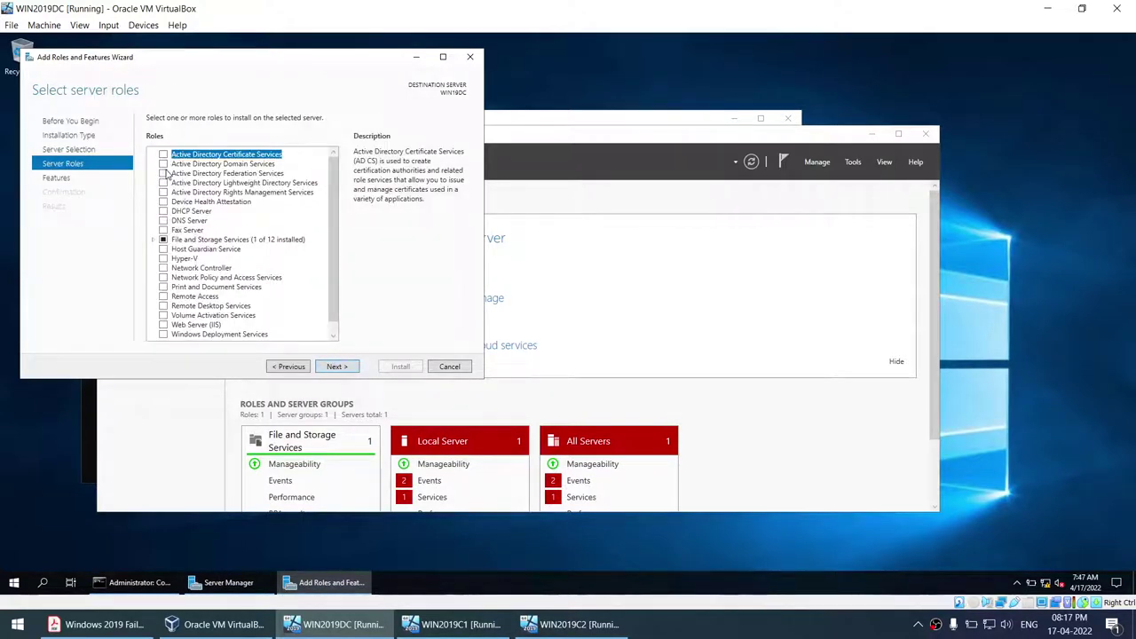
# - Tick Active Directory Domain Services and iSCSI Target Server with their required features, then advance to Confirmation
pyautogui.click(164, 164)
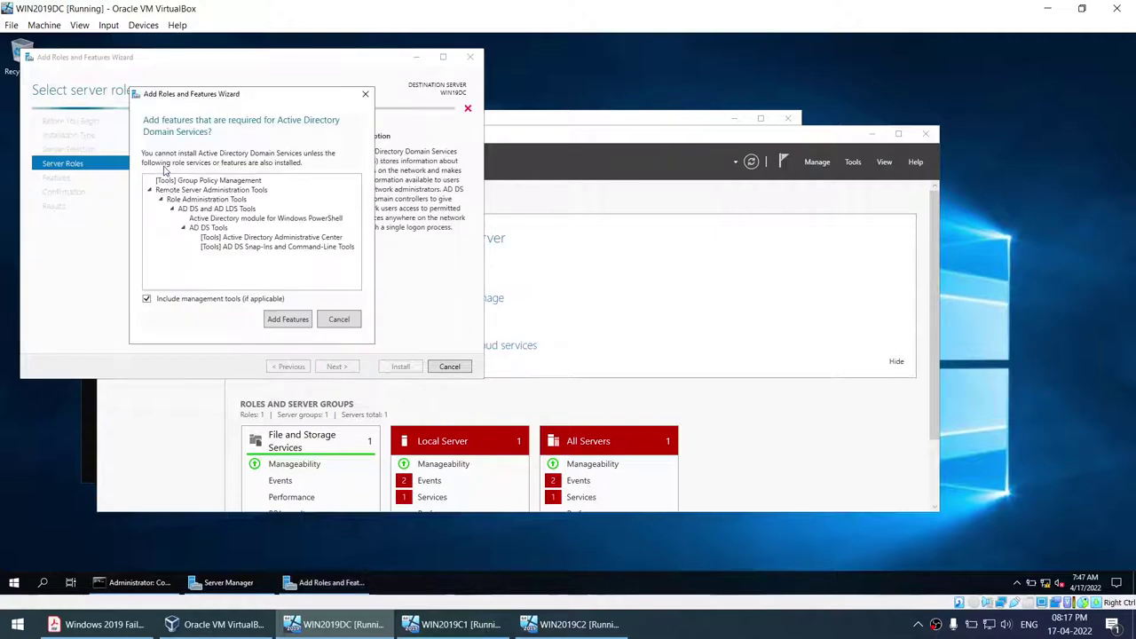
pyautogui.click(278, 318)
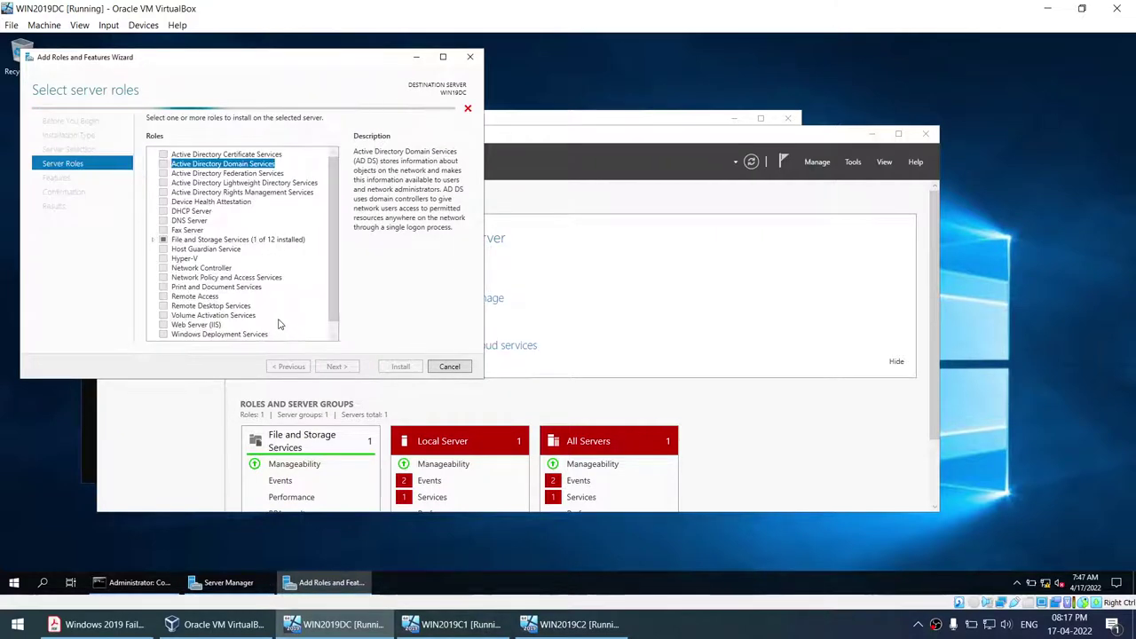
pyautogui.click(154, 240)
pyautogui.click(164, 249)
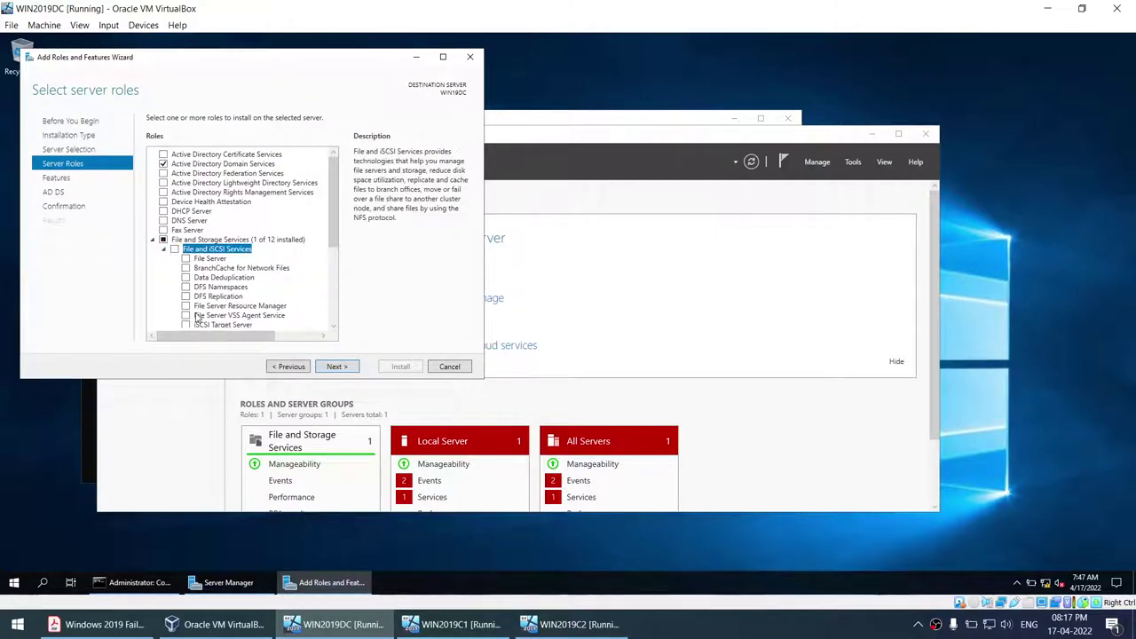
pyautogui.click(186, 325)
pyautogui.click(287, 317)
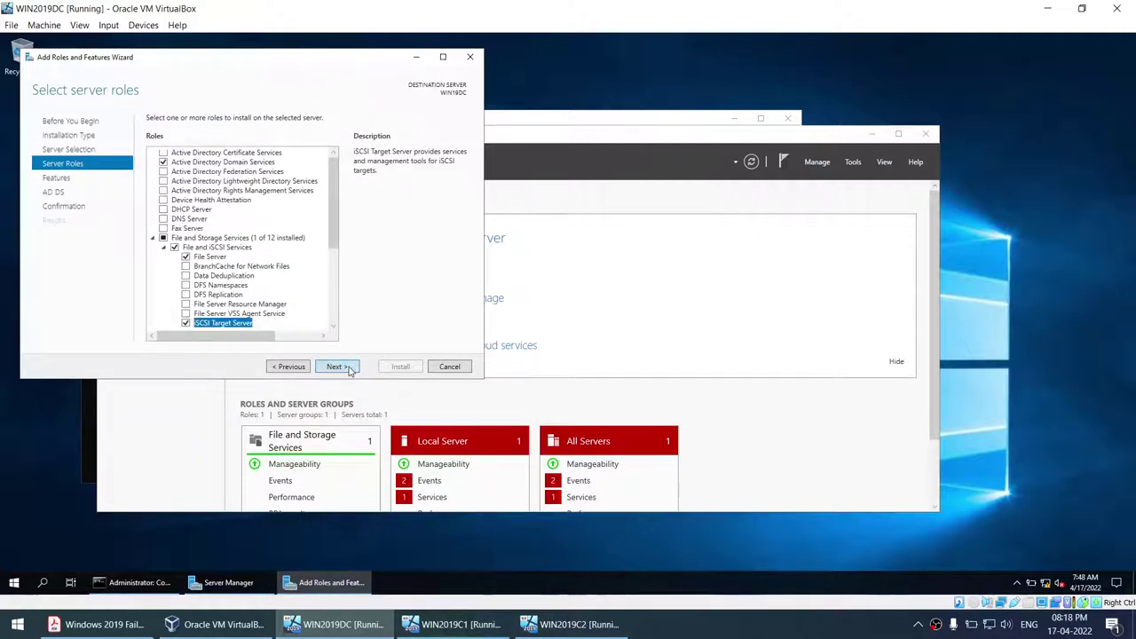
pyautogui.click(346, 369)
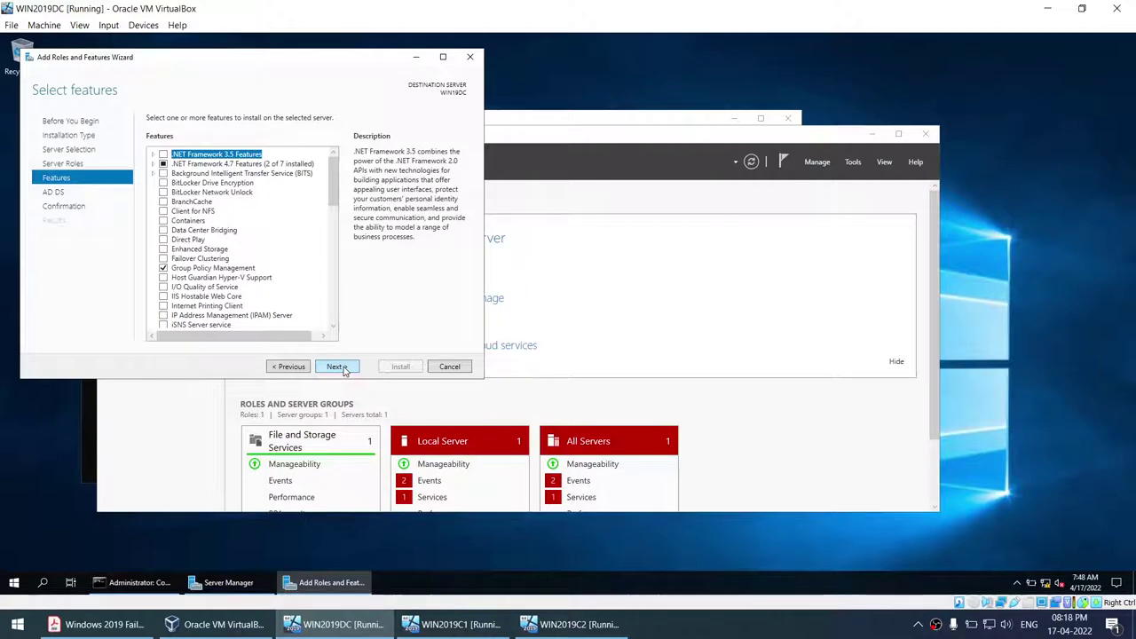
pyautogui.click(345, 370)
pyautogui.click(345, 369)
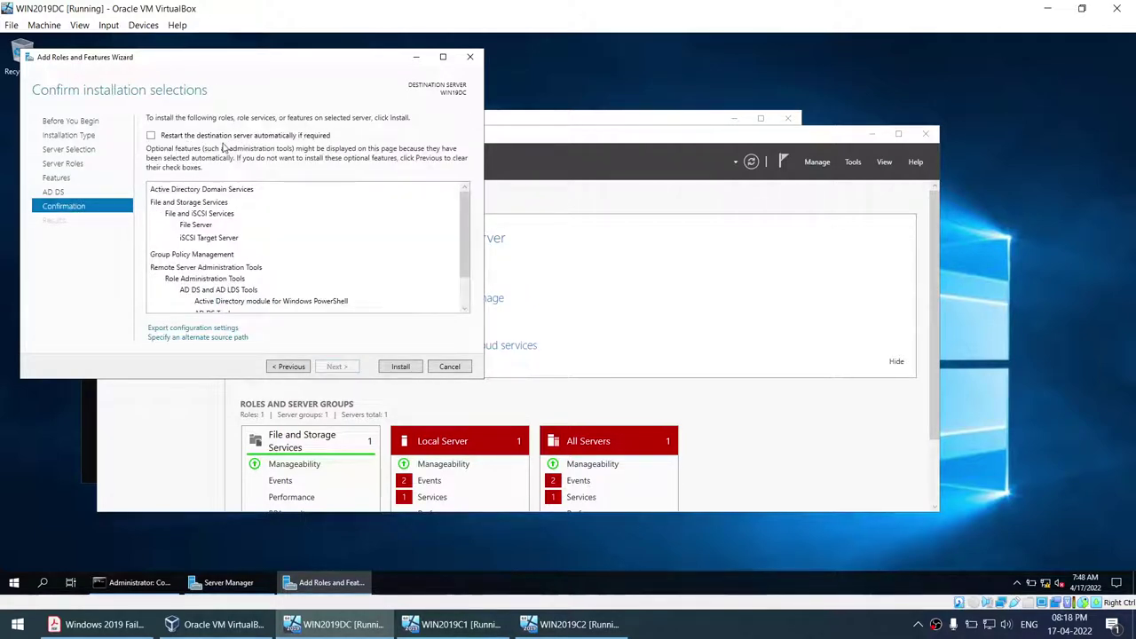
# - Allow automatic restart of the destination server and install the selected roles
pyautogui.click(152, 136)
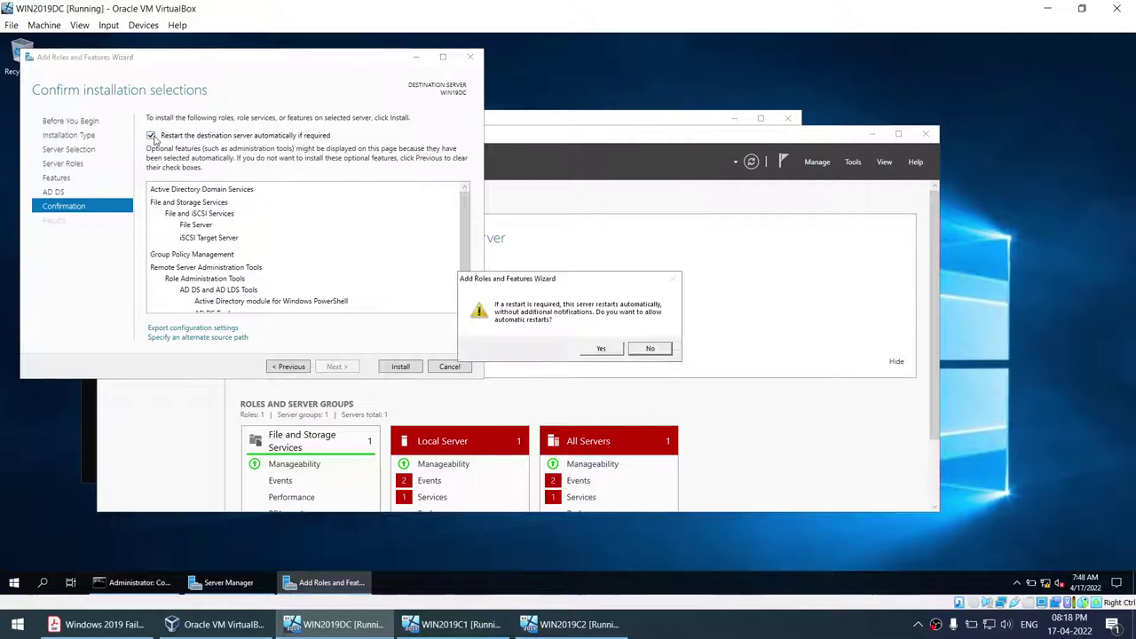
pyautogui.click(591, 349)
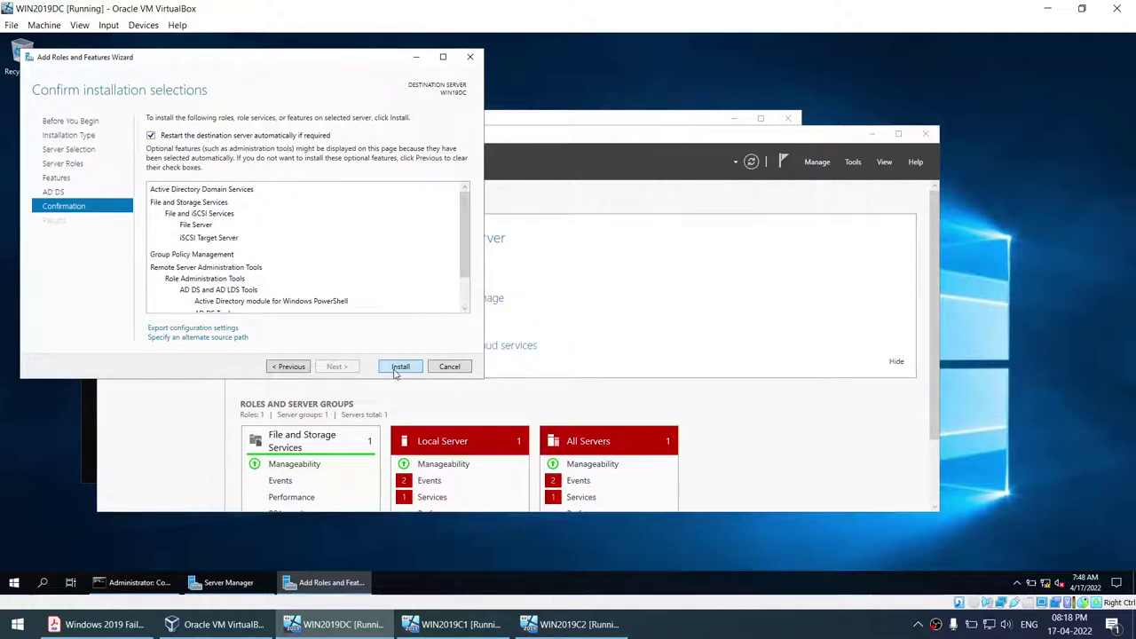
pyautogui.click(399, 367)
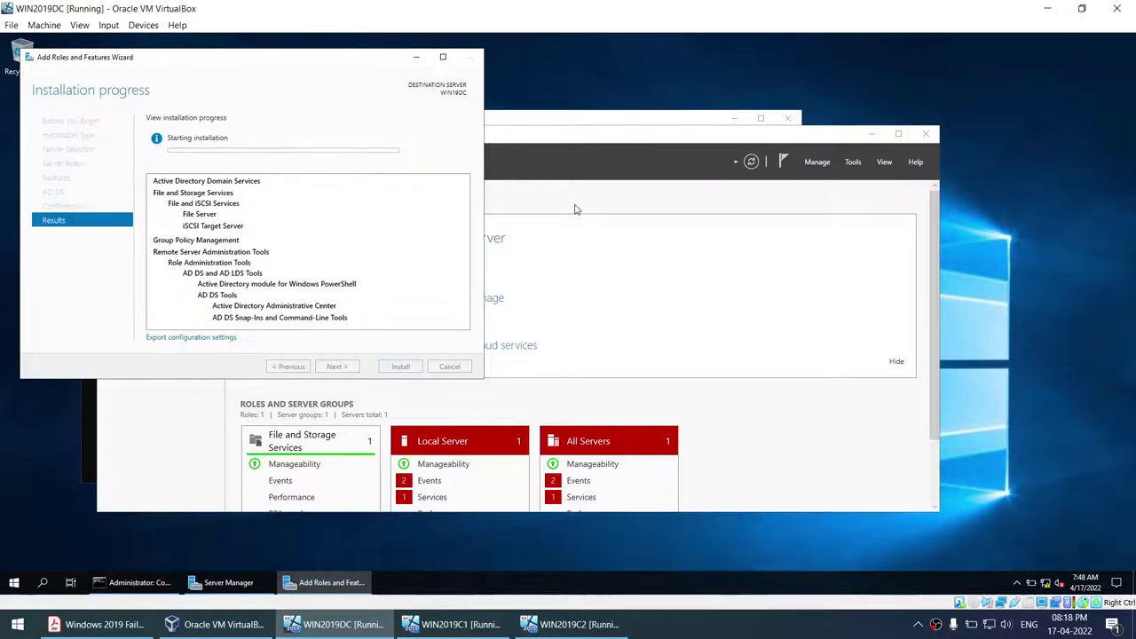
# - Check WIN2019C1, WIN2019C2 and WIN2019DC in turn, then bring up the PDF guide
pyautogui.click(454, 624)
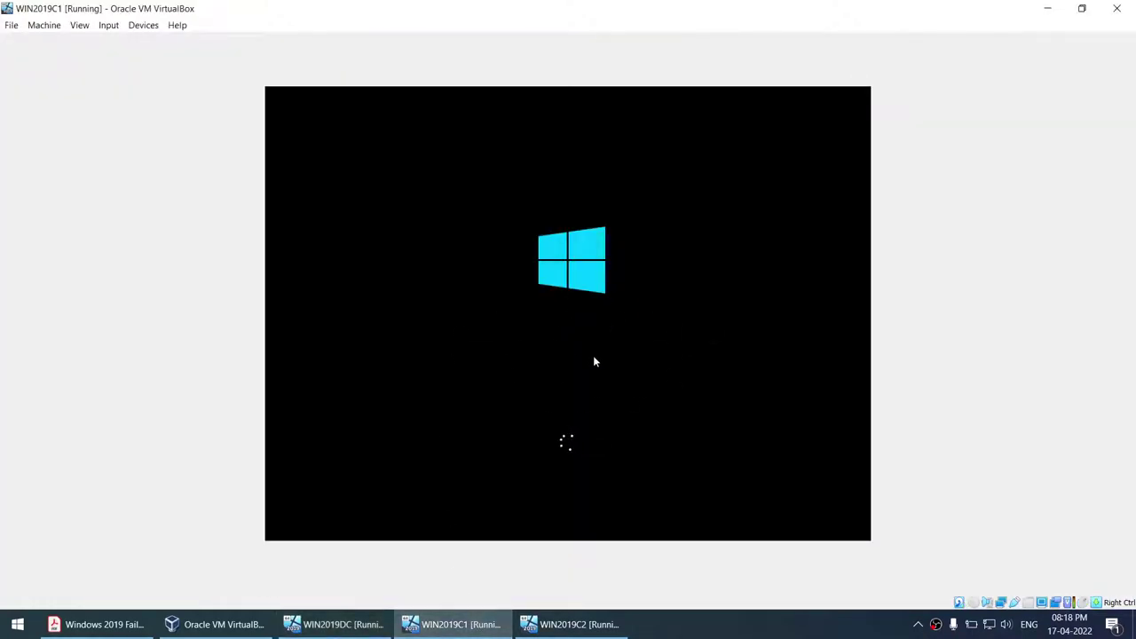
pyautogui.click(573, 624)
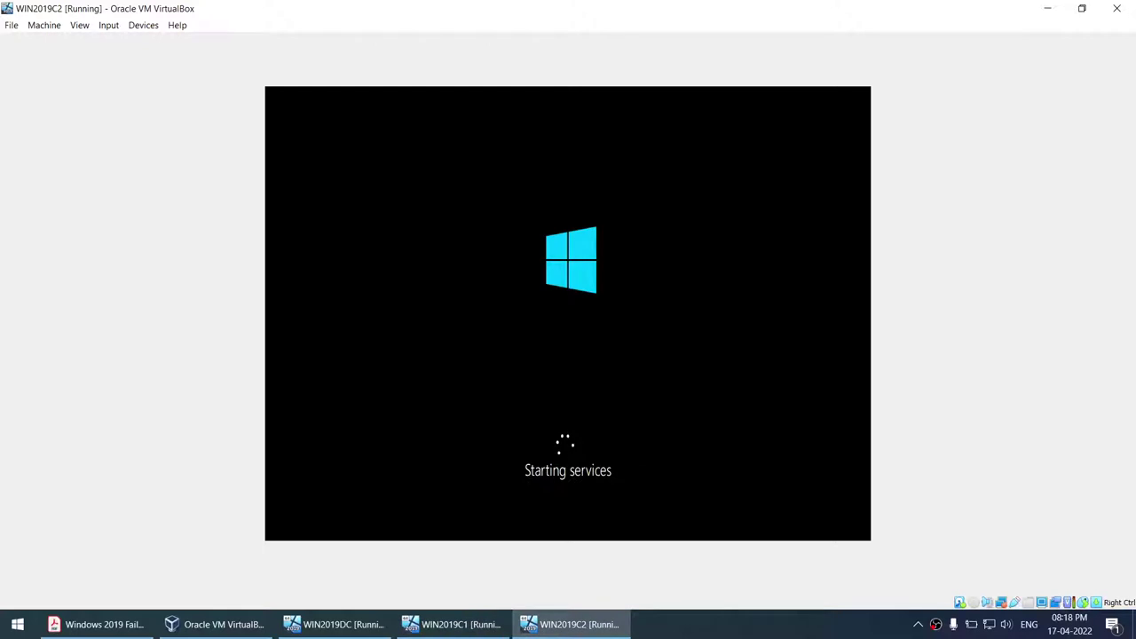
pyautogui.click(336, 624)
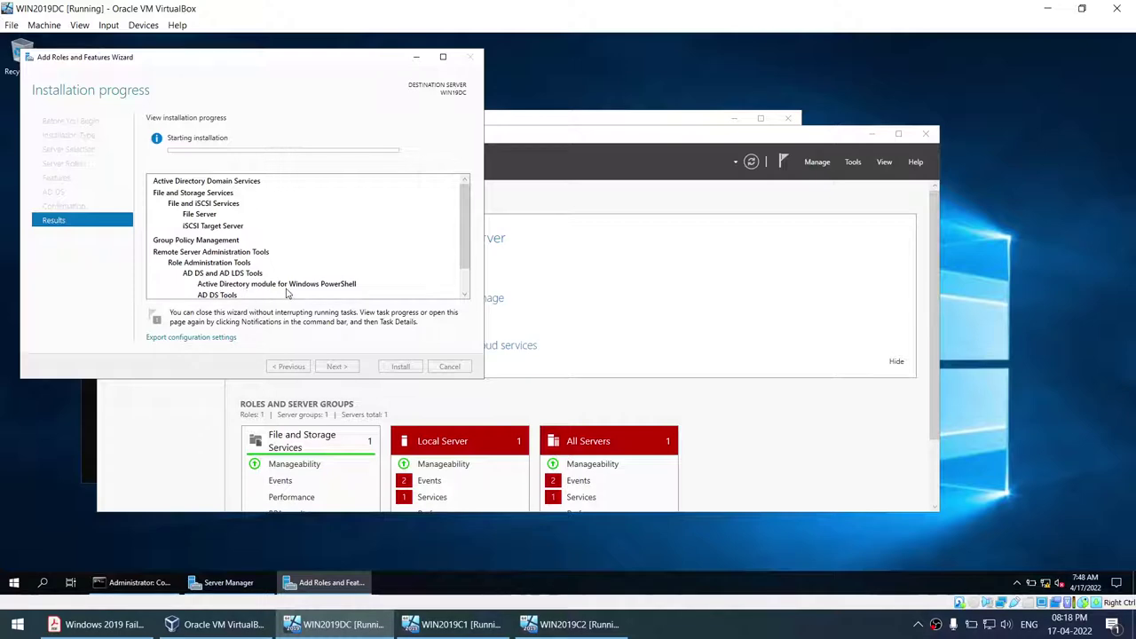
pyautogui.click(98, 624)
# - Scroll through guide pages 3 and 4, reviewing the Part2 domain controller steps
pyautogui.scroll(6, 373, 337)
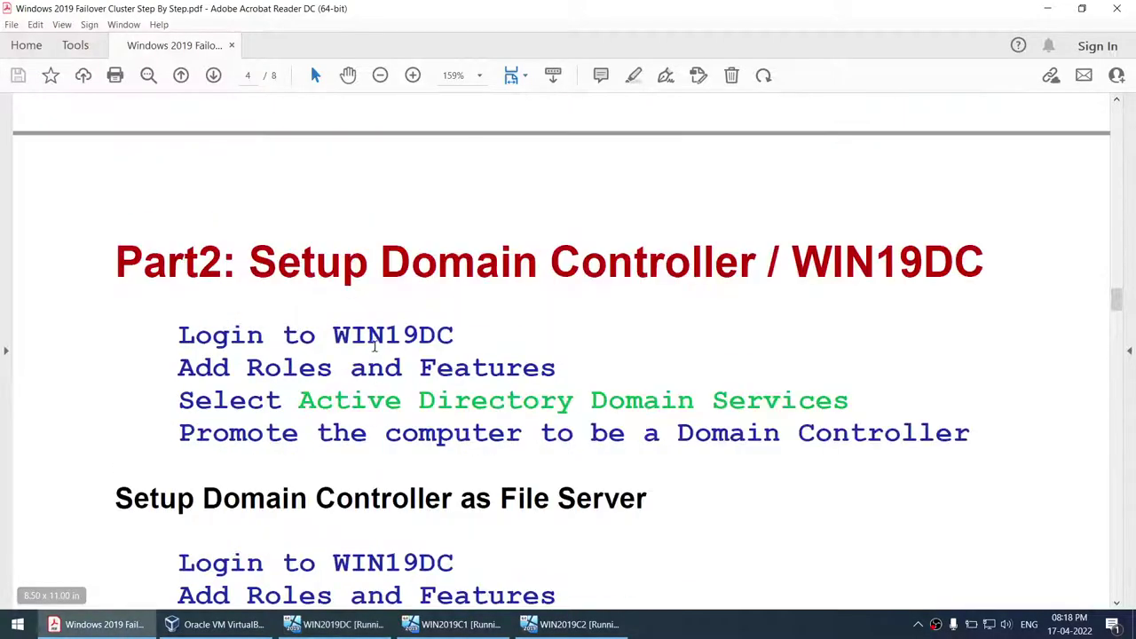
pyautogui.scroll(4, 373, 345)
pyautogui.moveTo(277, 324); pyautogui.dragTo(672, 435)
pyautogui.scroll(-8, 672, 435)
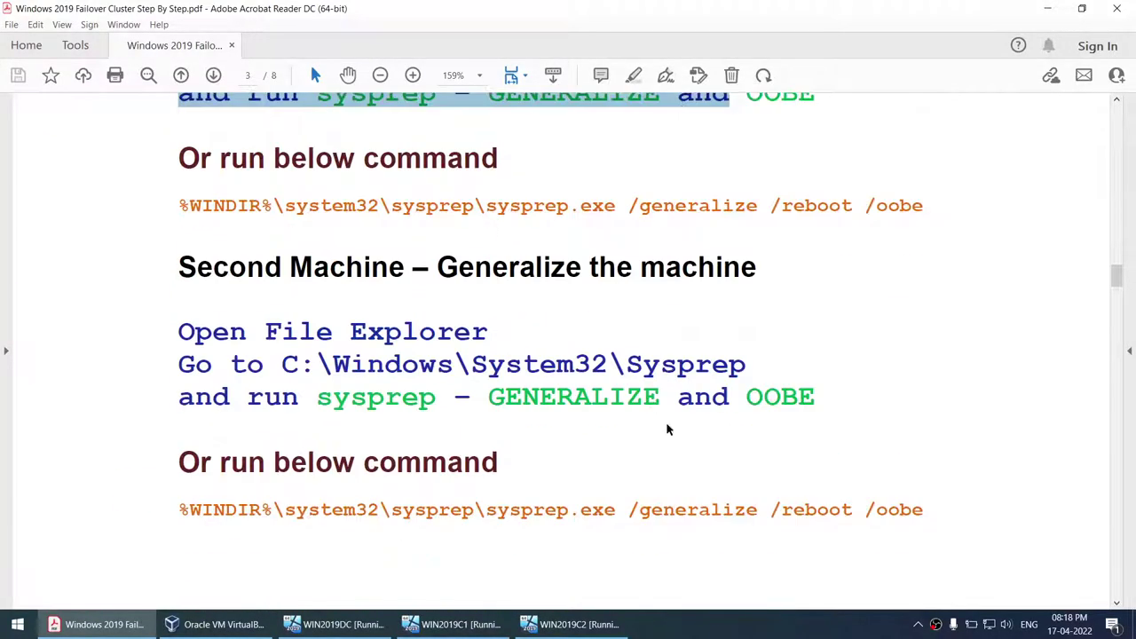
pyautogui.scroll(5, 340, 310)
pyautogui.scroll(-2, 265, 451)
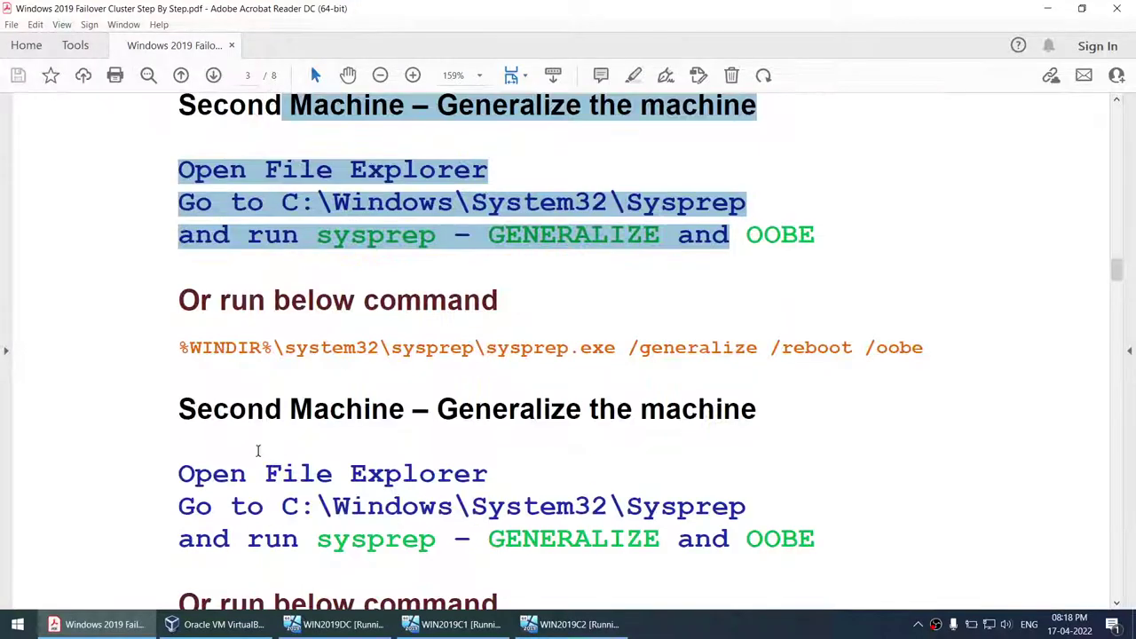
pyautogui.moveTo(179, 411); pyautogui.dragTo(621, 426)
pyautogui.scroll(-3, 510, 438)
pyautogui.scroll(-15, 609, 414)
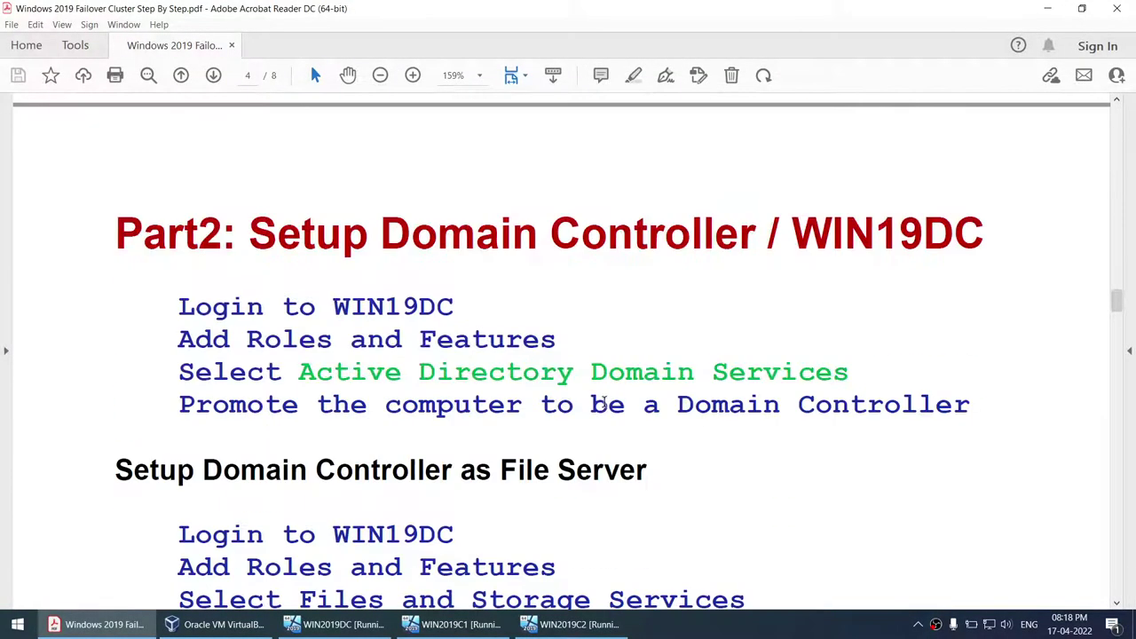
pyautogui.scroll(-1, 601, 397)
pyautogui.scroll(14, 601, 397)
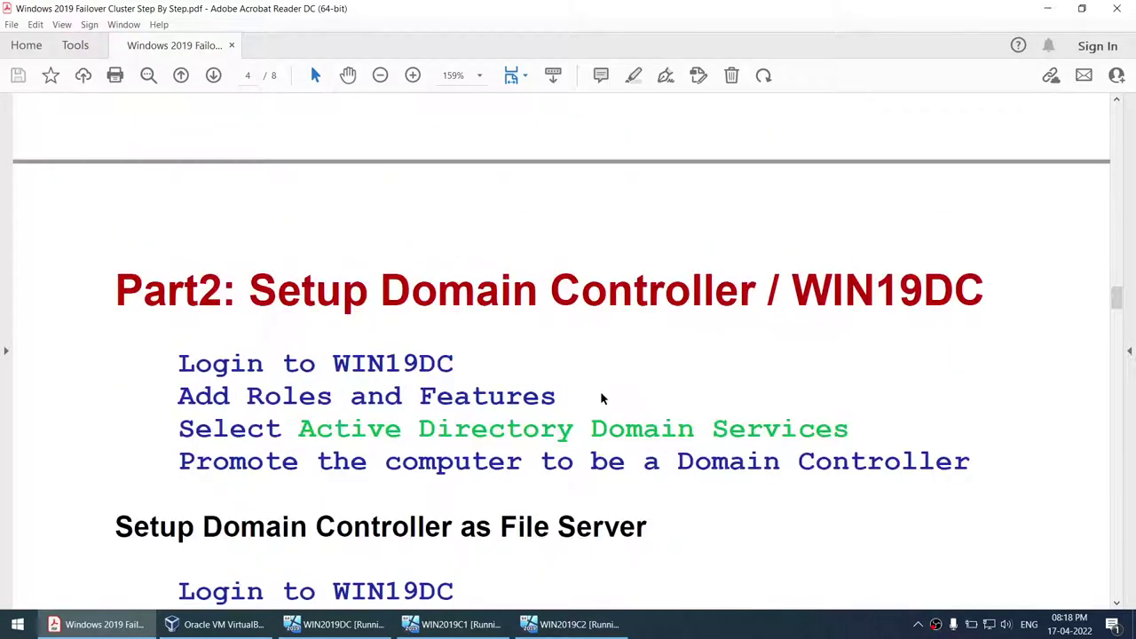
pyautogui.scroll(-14, 533, 391)
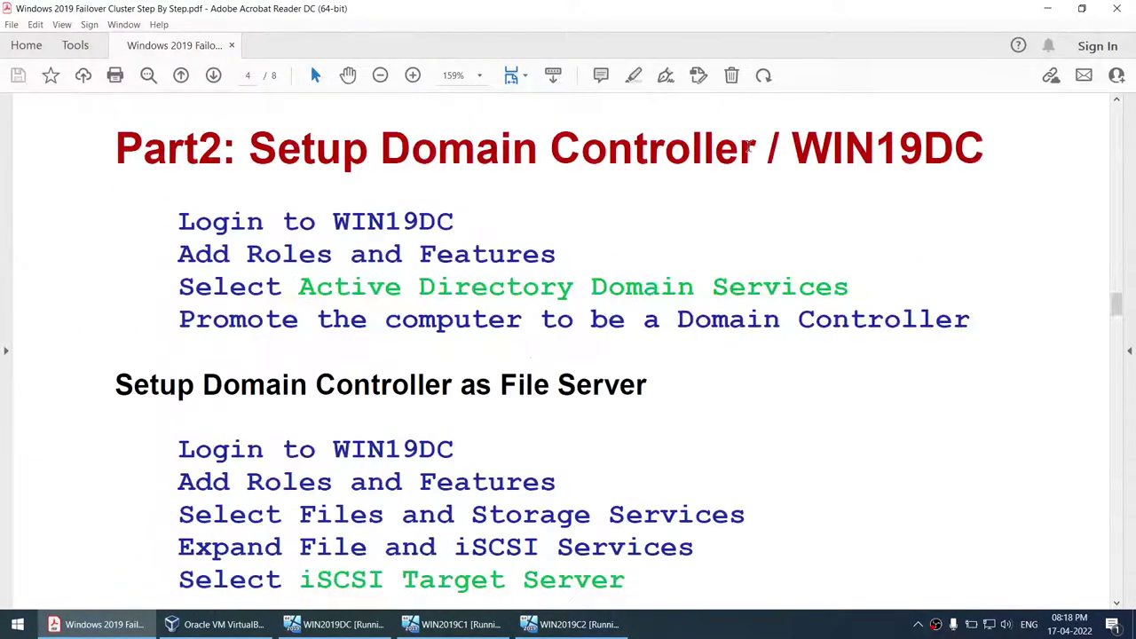
# - Check WIN2019DC's progress, mark the AD DS and promote-to-Domain-Controller lines, then return to WIN2019DC
pyautogui.click(337, 624)
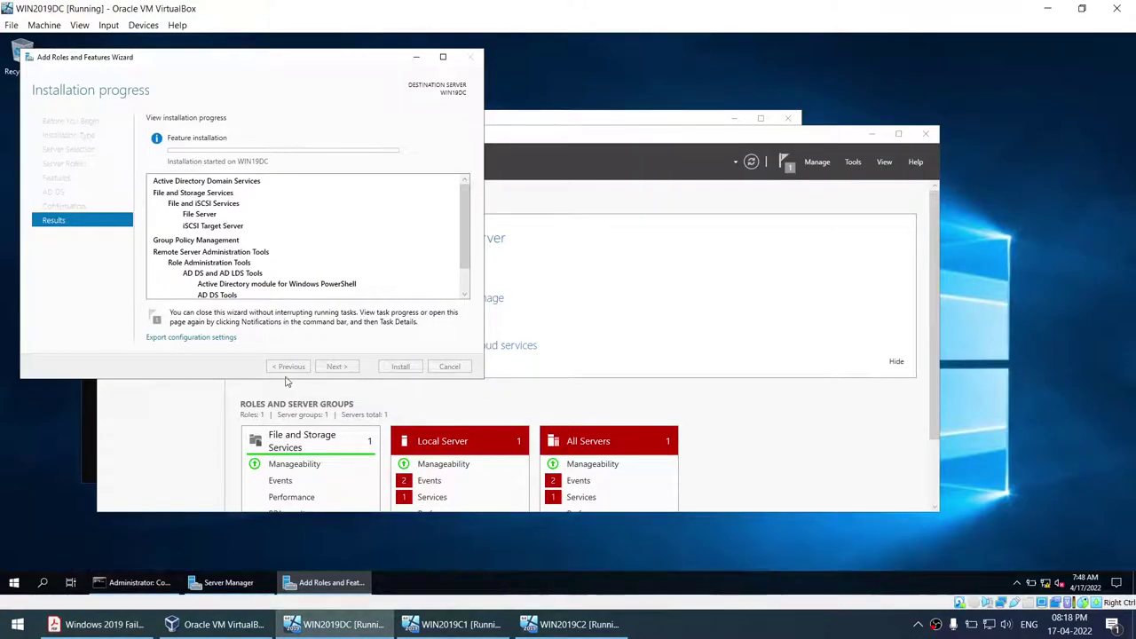
pyautogui.click(97, 624)
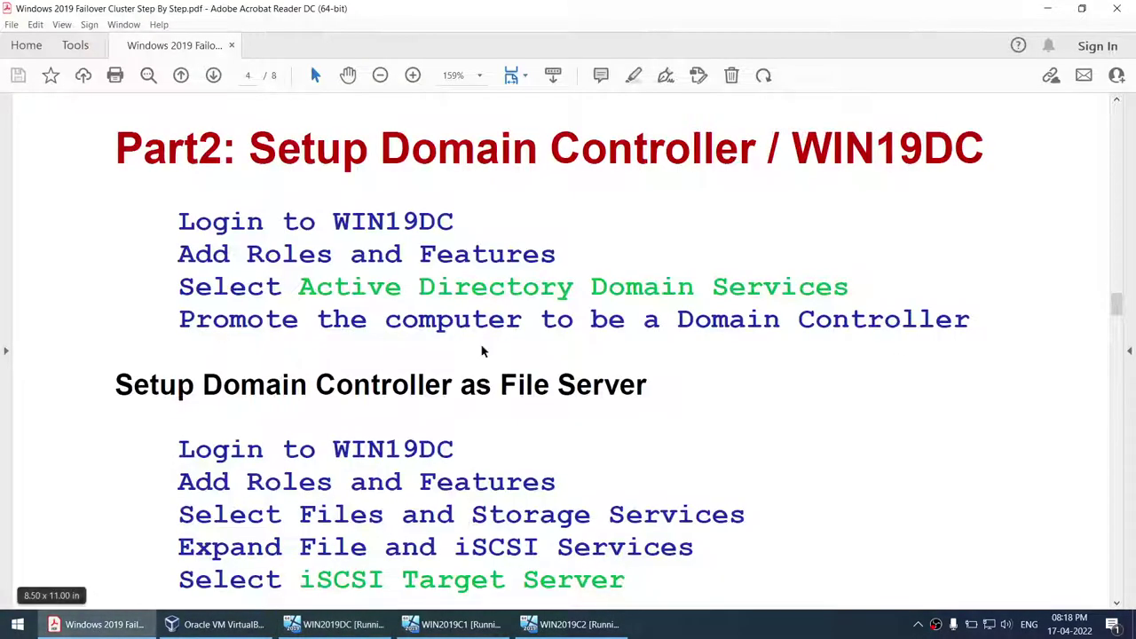
pyautogui.moveTo(298, 287); pyautogui.dragTo(850, 287)
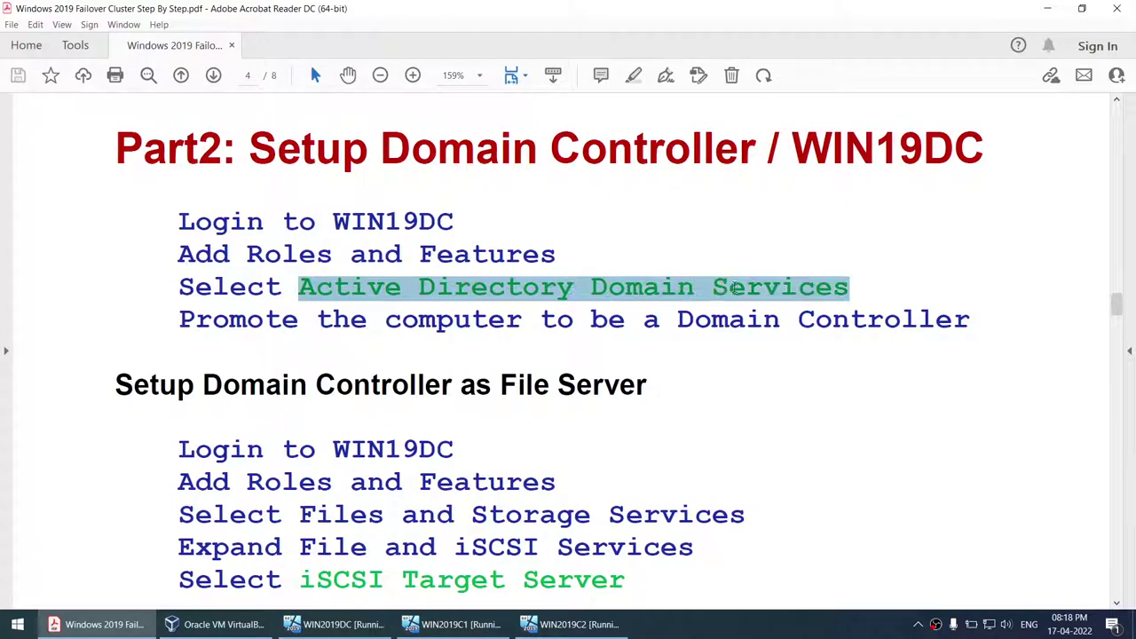
pyautogui.moveTo(385, 320); pyautogui.dragTo(971, 321)
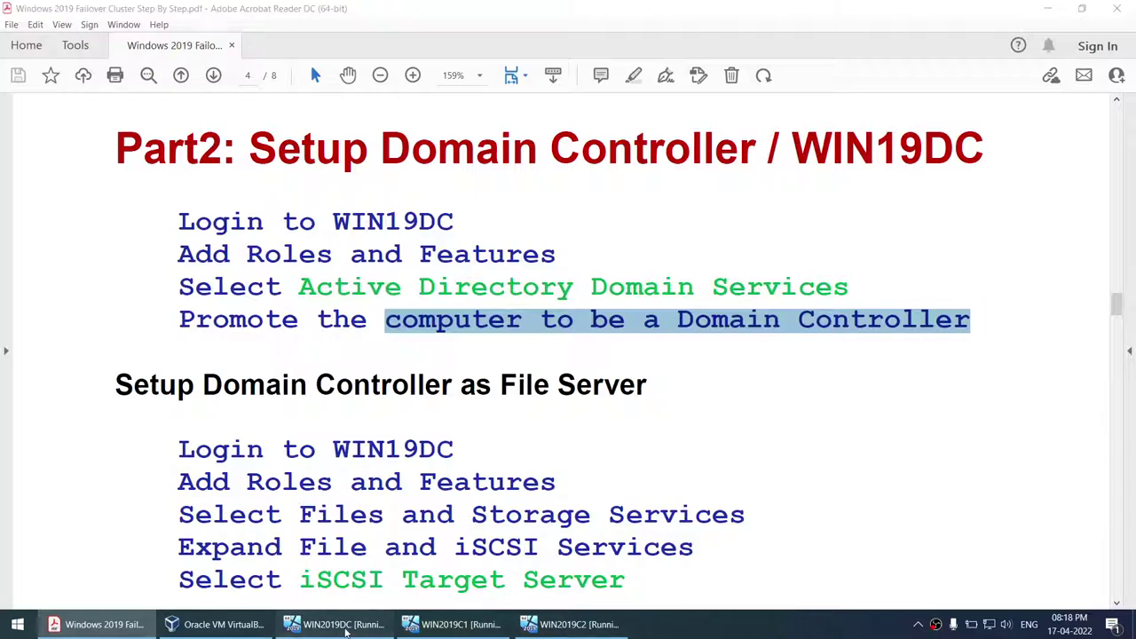
pyautogui.click(342, 624)
# - Check on WIN2019C1, then bring the WIN2019C2 window forward at its Getting ready screen
pyautogui.click(452, 624)
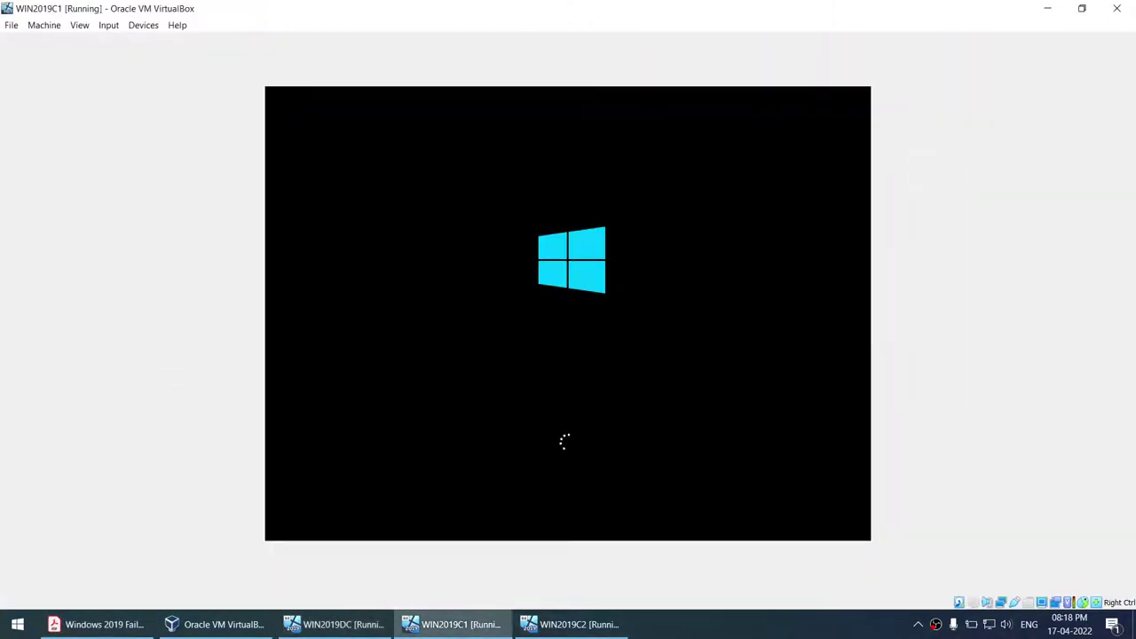
pyautogui.click(546, 624)
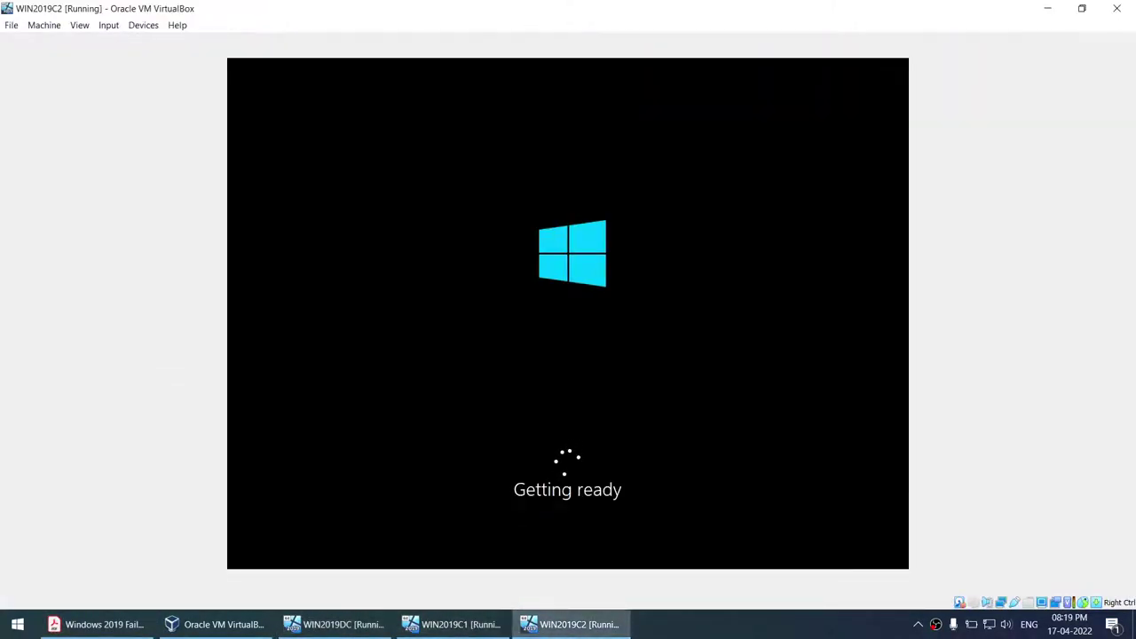
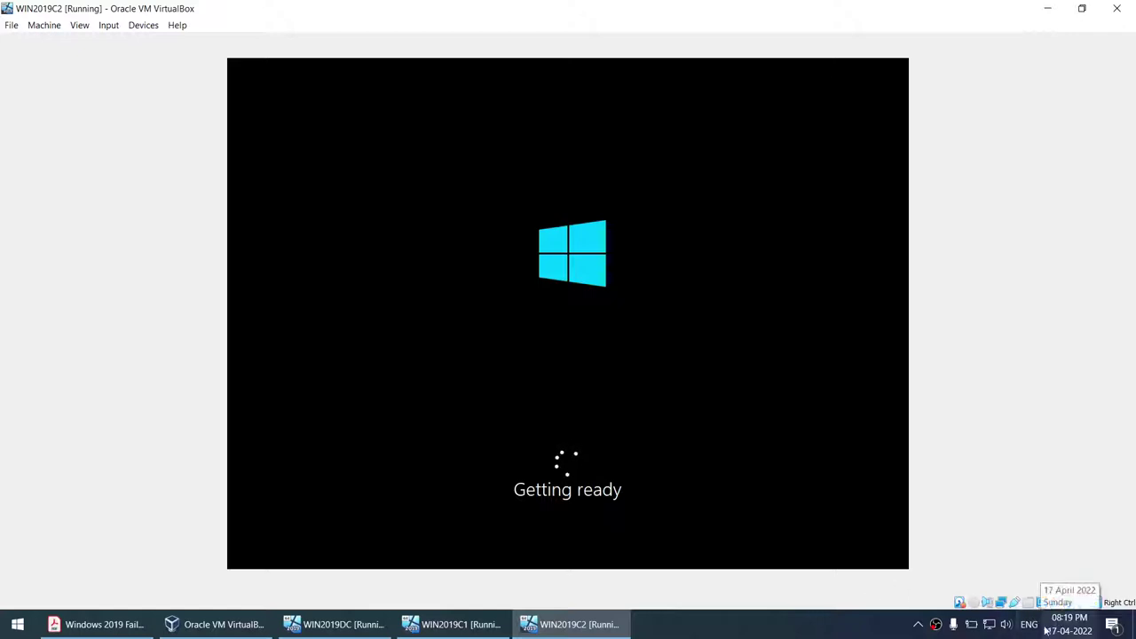
# - Look over the WIN2019DC and WIN2019C1 machines and scroll through the failover cluster PDF guide
pyautogui.click(748, 624)
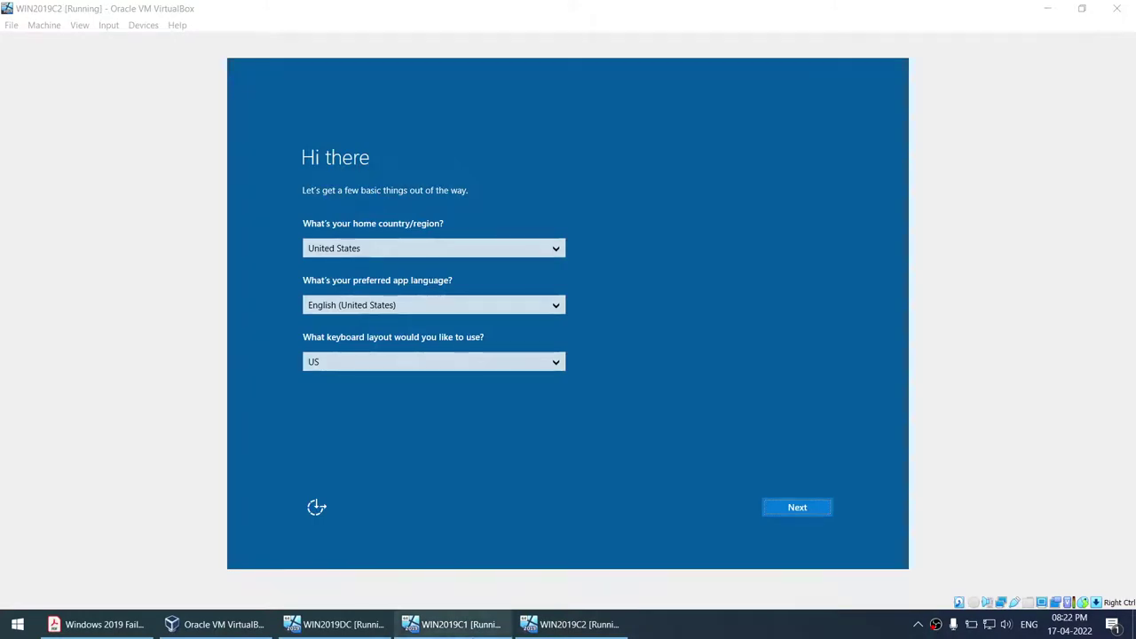
pyautogui.click(334, 624)
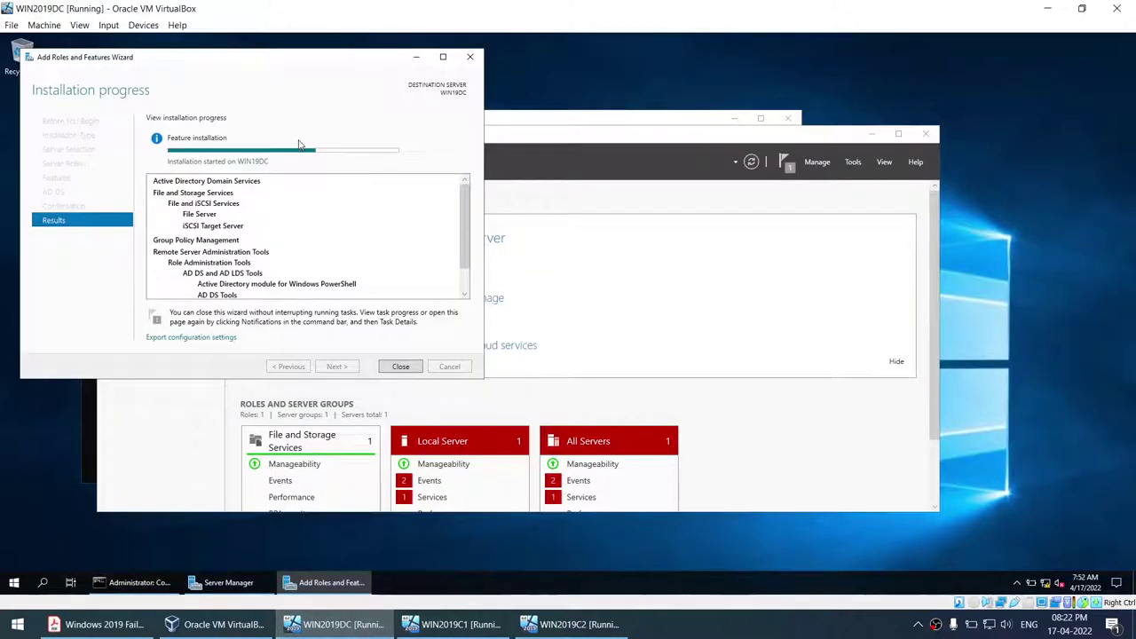
pyautogui.click(486, 623)
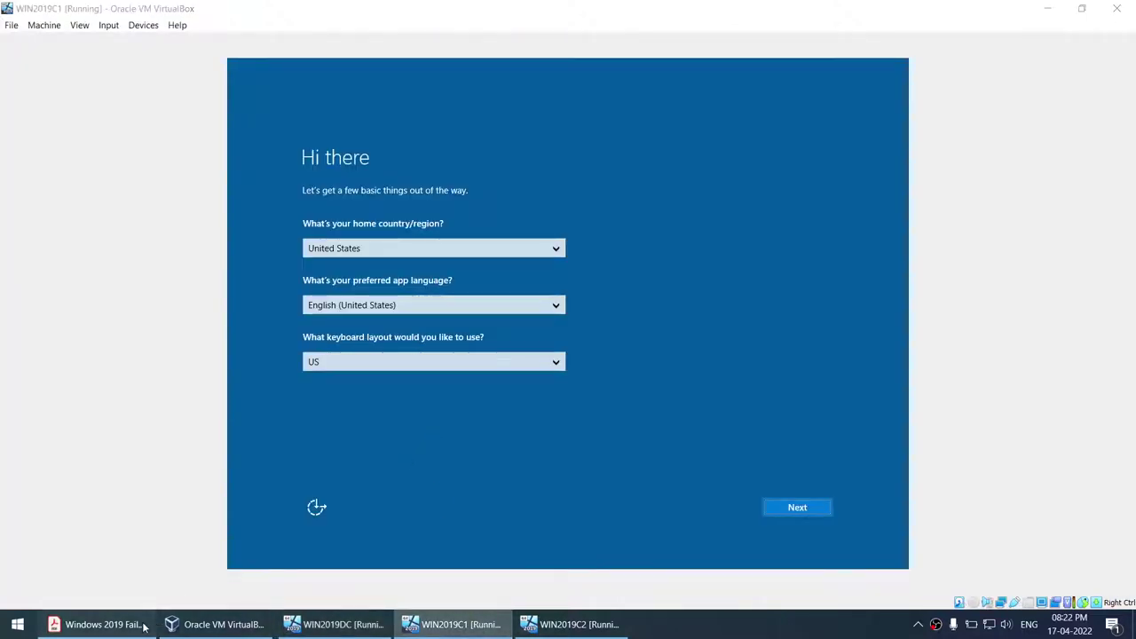
pyautogui.click(143, 625)
pyautogui.scroll(-2, 455, 362)
pyautogui.scroll(8, 454, 362)
pyautogui.scroll(4, 447, 355)
pyautogui.scroll(3, 266, 306)
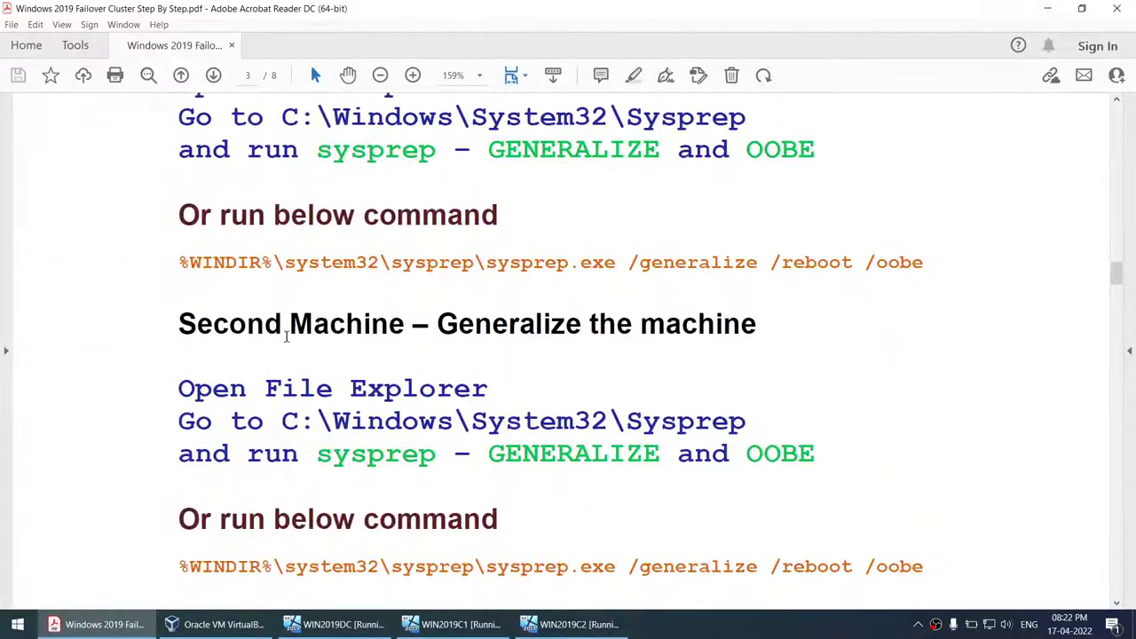
# - Check WIN2019C2, then accept WIN2019C1's region, language and keyboard settings
pyautogui.click(454, 624)
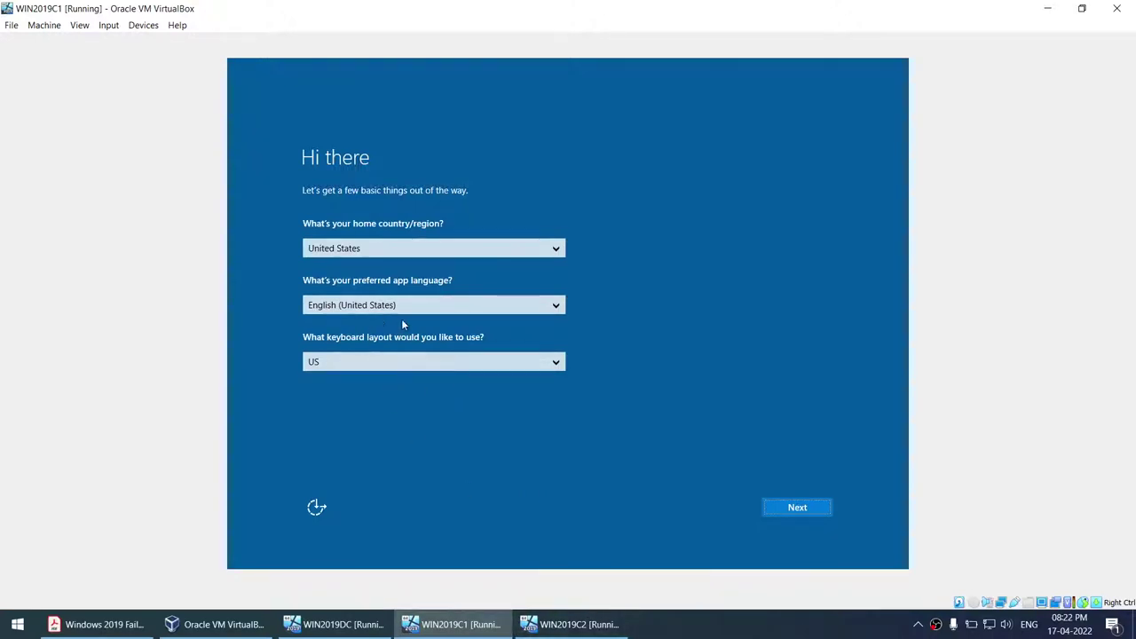
pyautogui.click(573, 625)
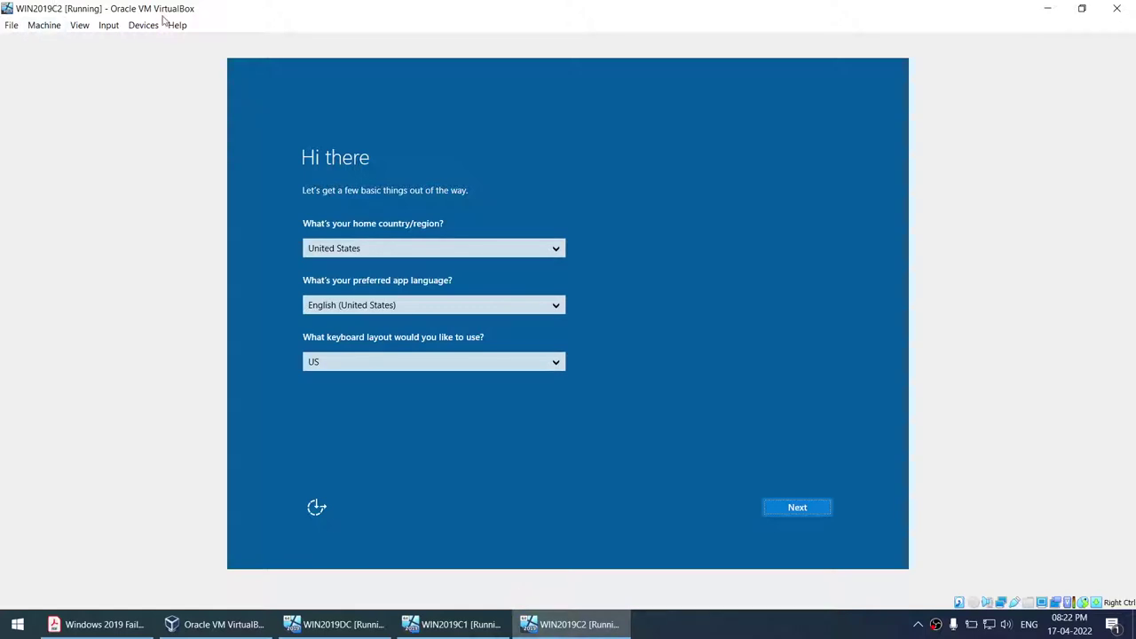
pyautogui.click(455, 625)
pyautogui.click(777, 508)
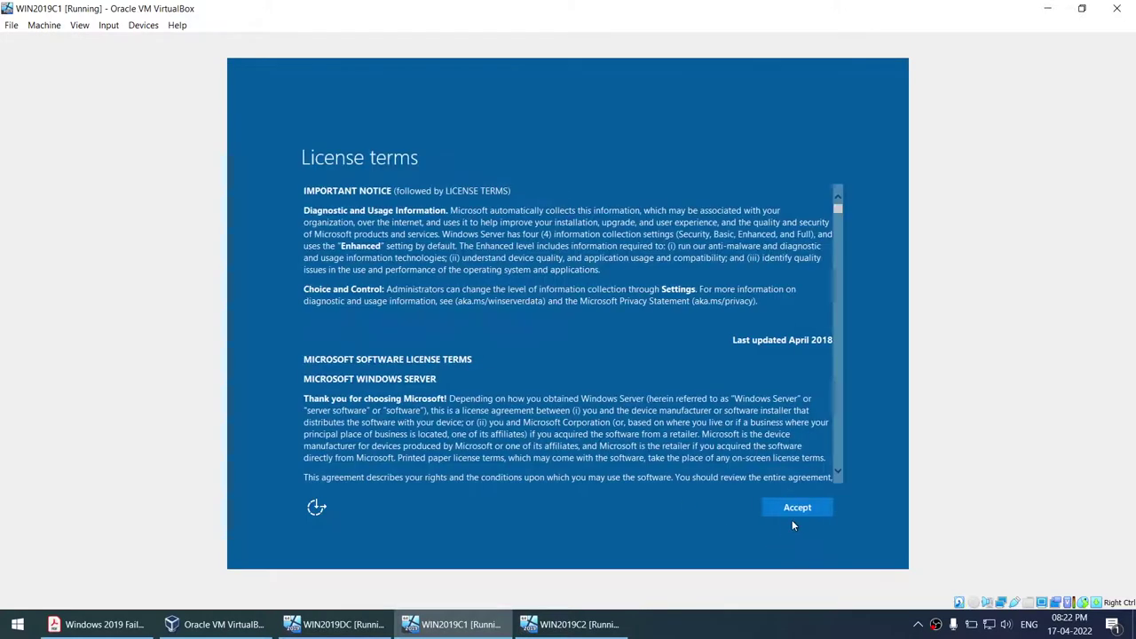
# - Accept the license terms on WIN2019C1 and finish setup with the Administrator password
pyautogui.click(798, 508)
pyautogui.write('P@ssw0rd')
pyautogui.press('Tab')
pyautogui.write('P@ssw0rd')
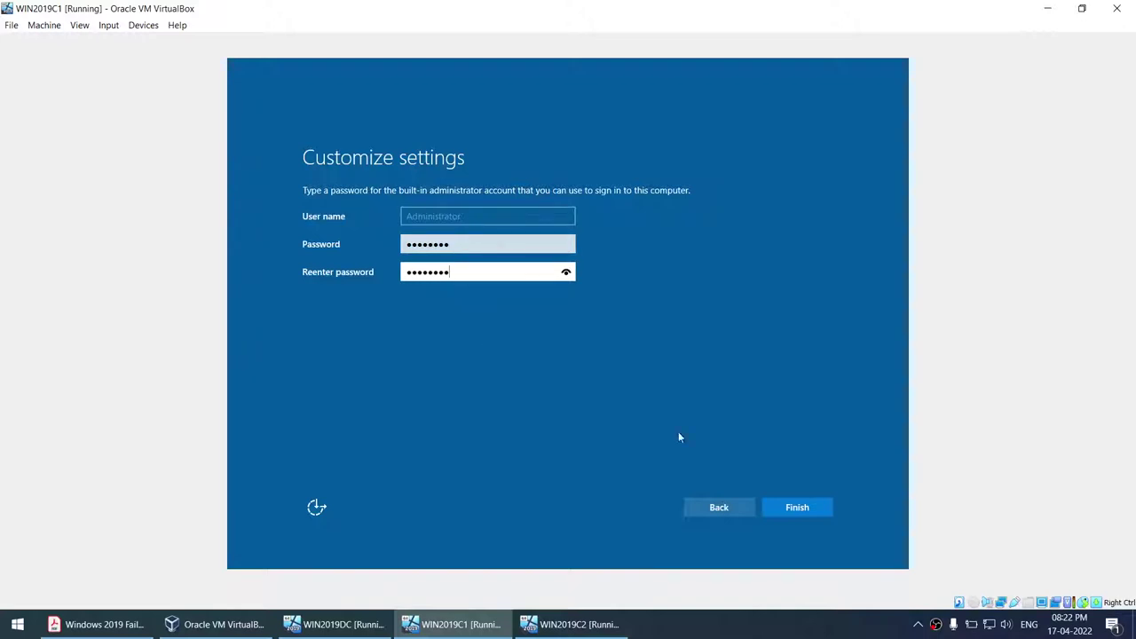
pyautogui.click(820, 508)
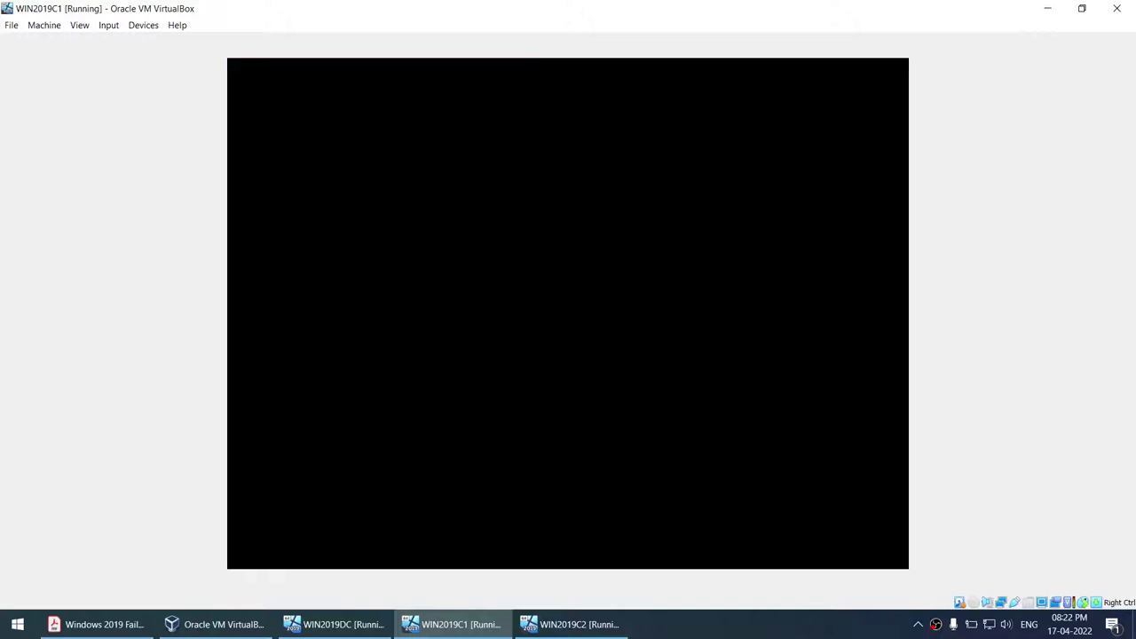
# - On WIN2019C2, accept regional settings and license terms, then finish with the Administrator password
pyautogui.click(573, 624)
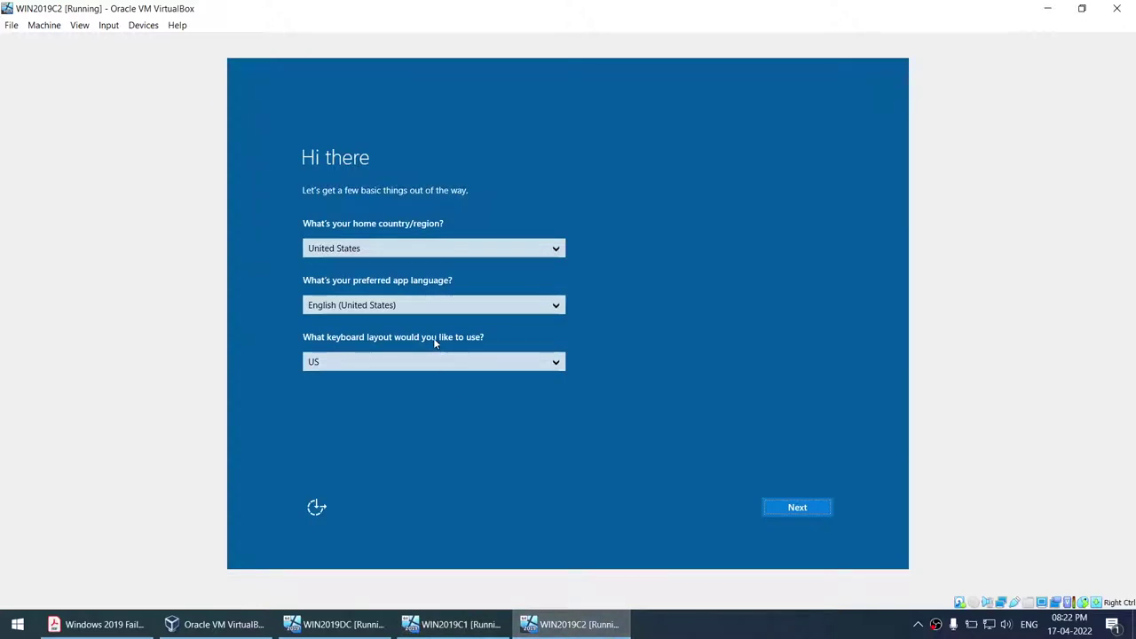
pyautogui.click(797, 508)
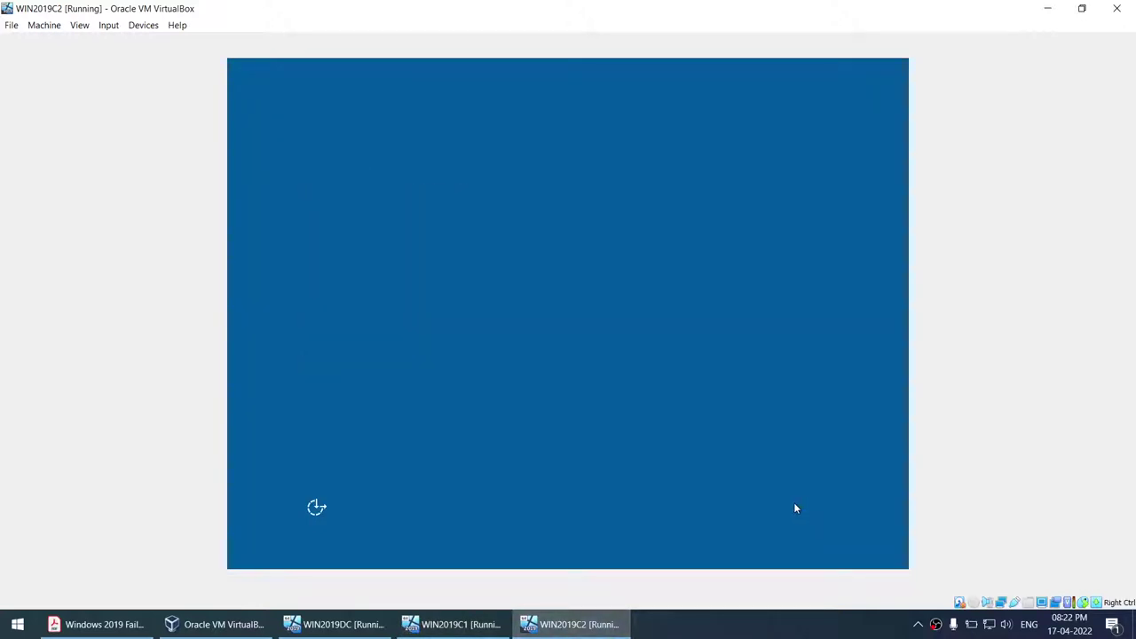
pyautogui.click(798, 508)
pyautogui.write('P@ssw0rd')
pyautogui.press('Tab')
pyautogui.write('P@ssw0rd')
pyautogui.click(773, 507)
pyautogui.click(482, 632)
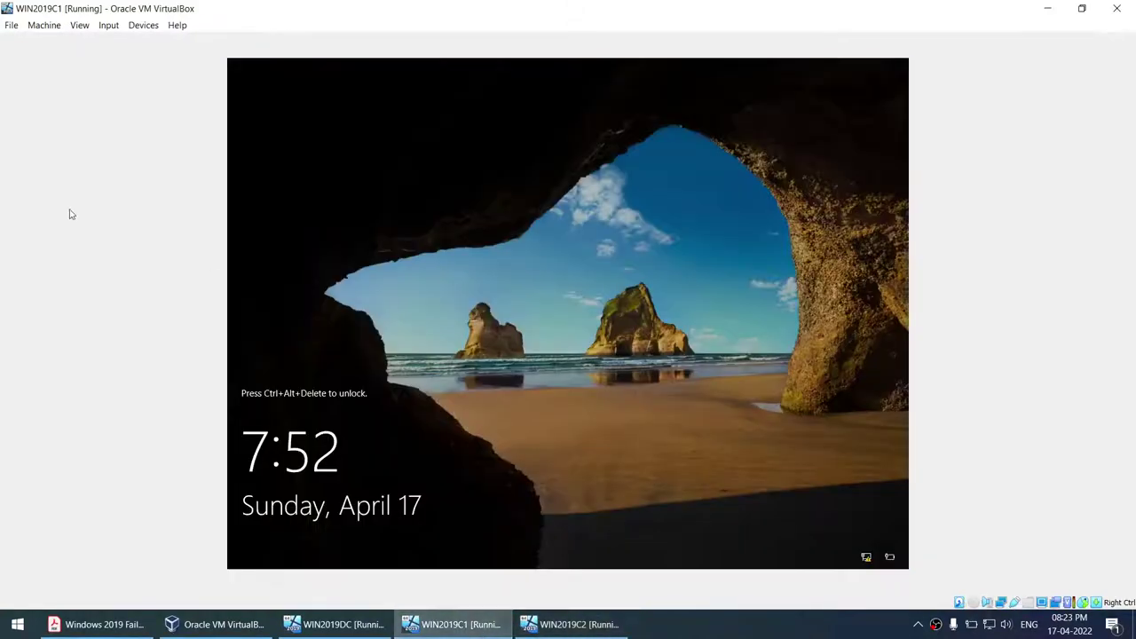
# - Send Ctrl-Alt-Del to WIN2019C1 and sign in with the Administrator password
pyautogui.click(108, 25)
pyautogui.moveTo(134, 42)
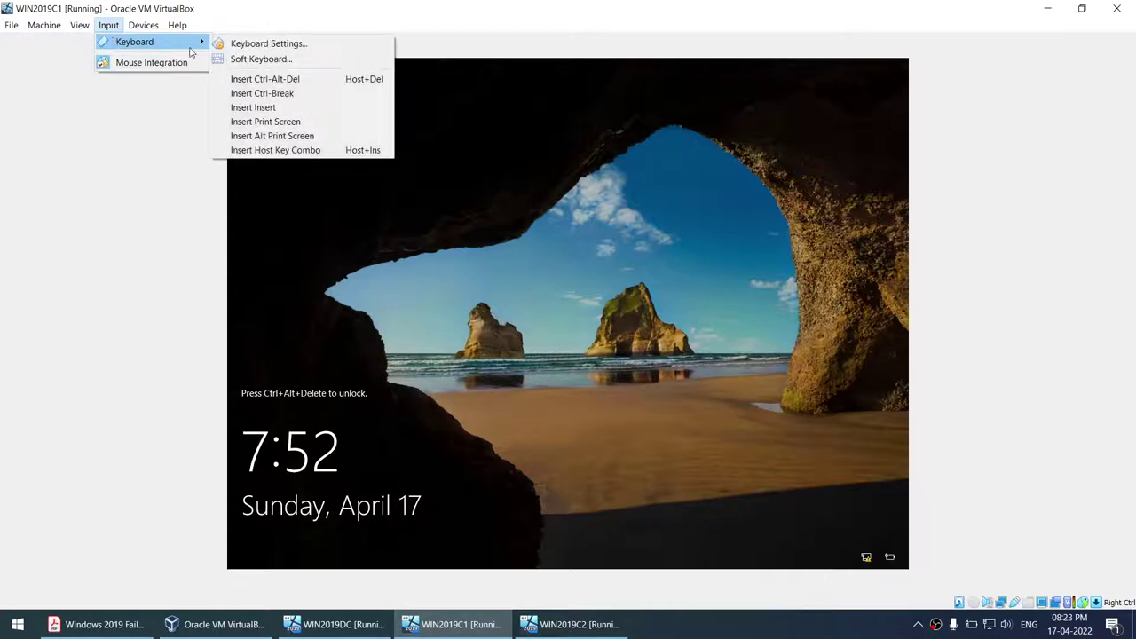
pyautogui.click(277, 79)
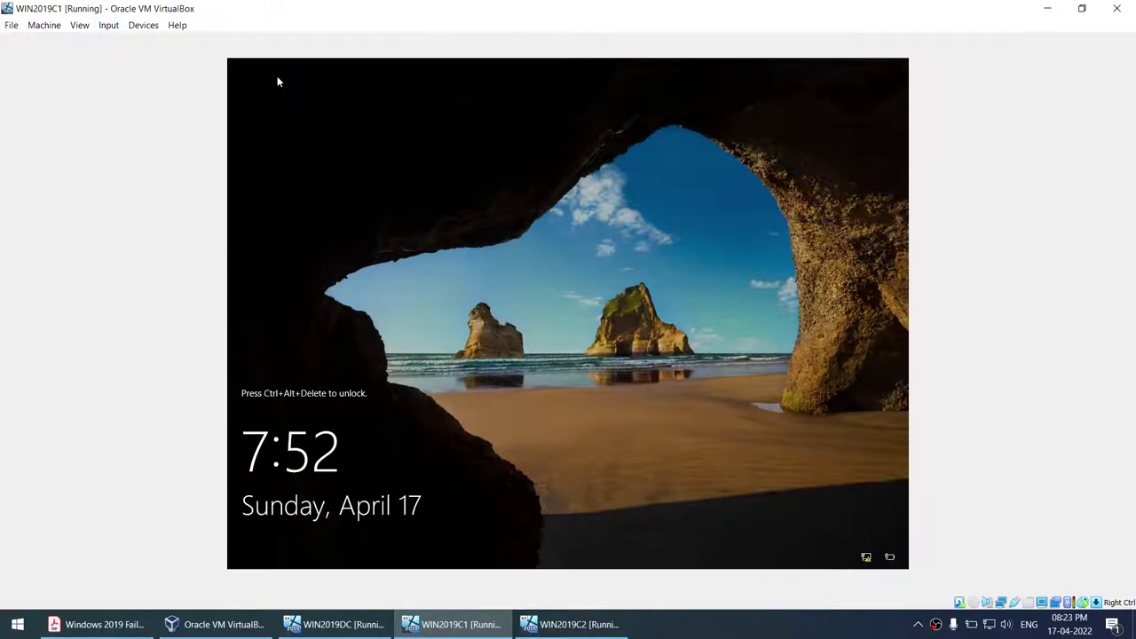
pyautogui.write('Pa$$w0rd')
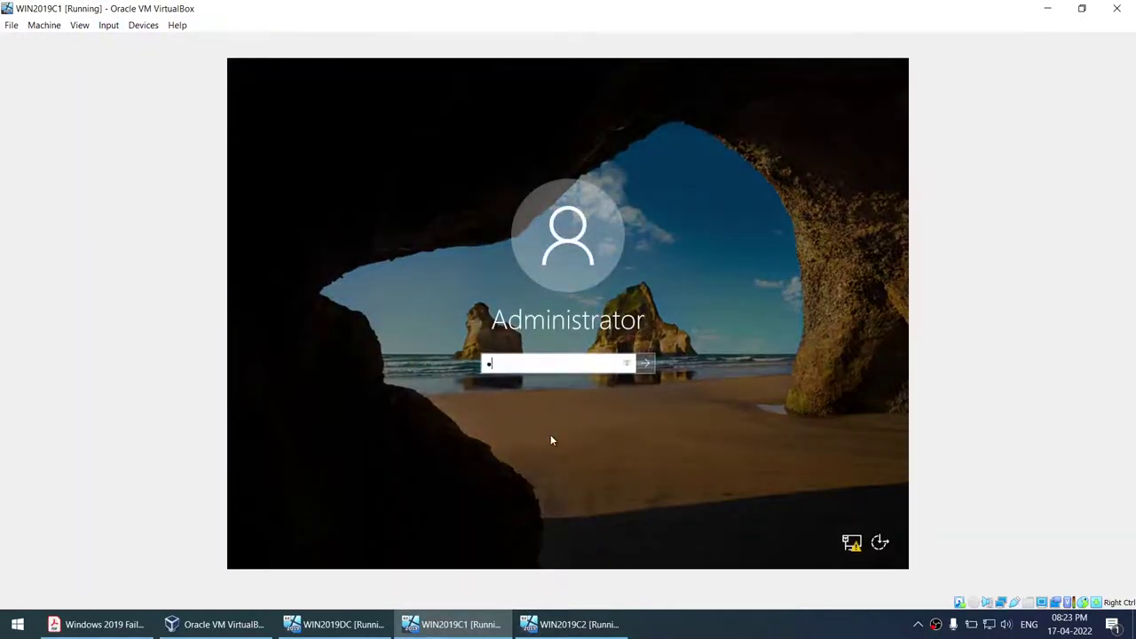
pyautogui.press('Return')
# - Send Ctrl-Alt-Del to WIN2019C2, sign in with the Administrator password, and return to WIN2019C1
pyautogui.click(608, 625)
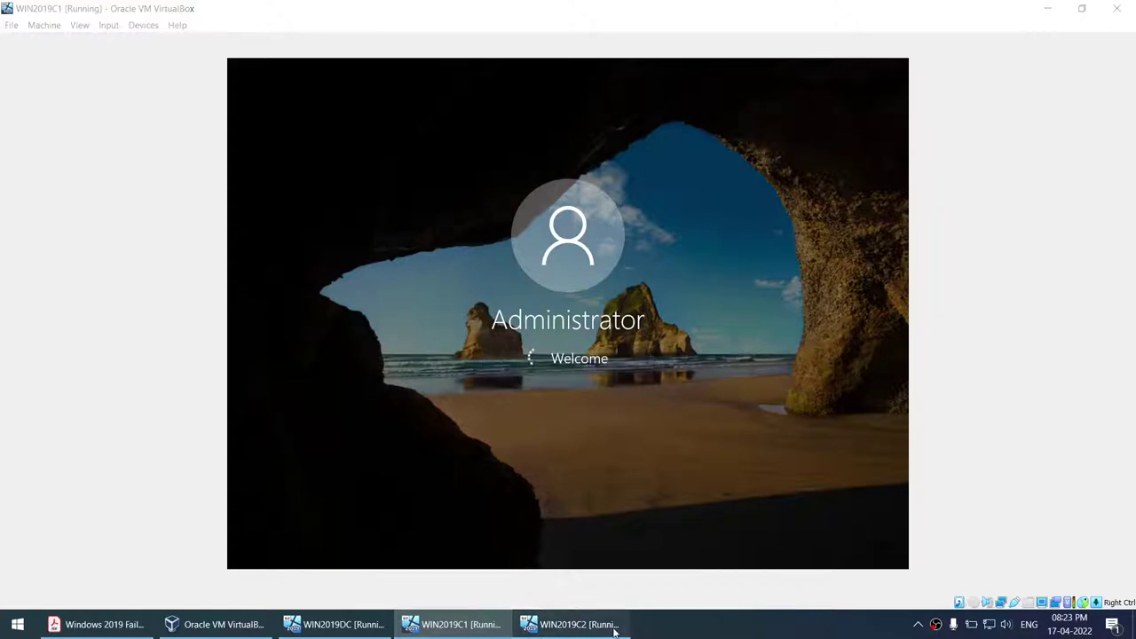
pyautogui.click(108, 25)
pyautogui.moveTo(122, 42)
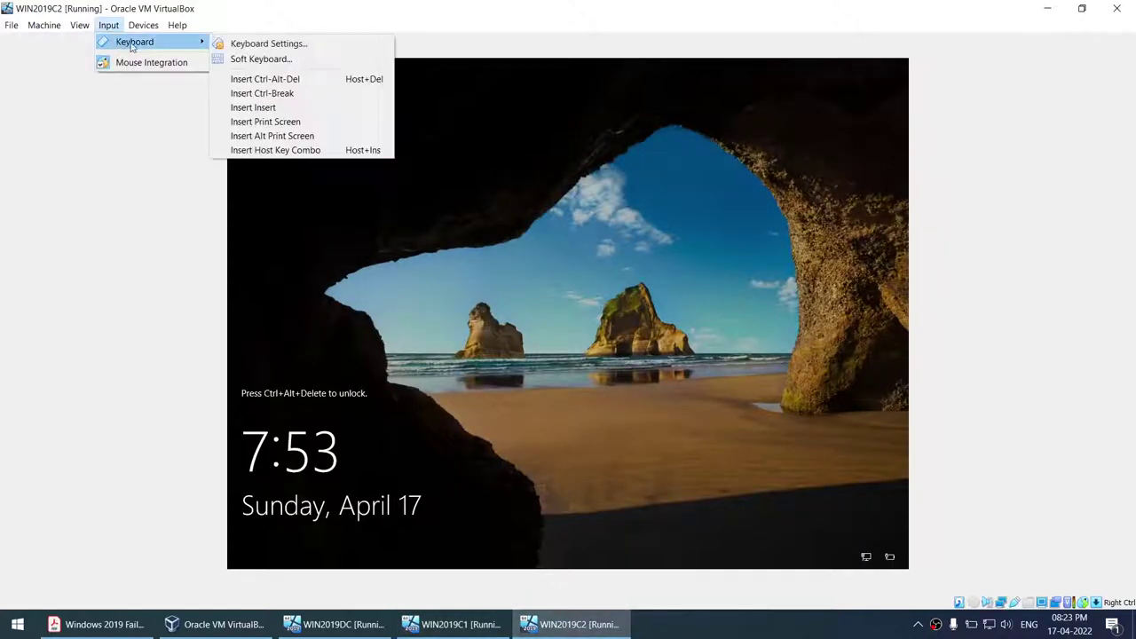
pyautogui.click(277, 79)
pyautogui.write('Password')
pyautogui.press('Return')
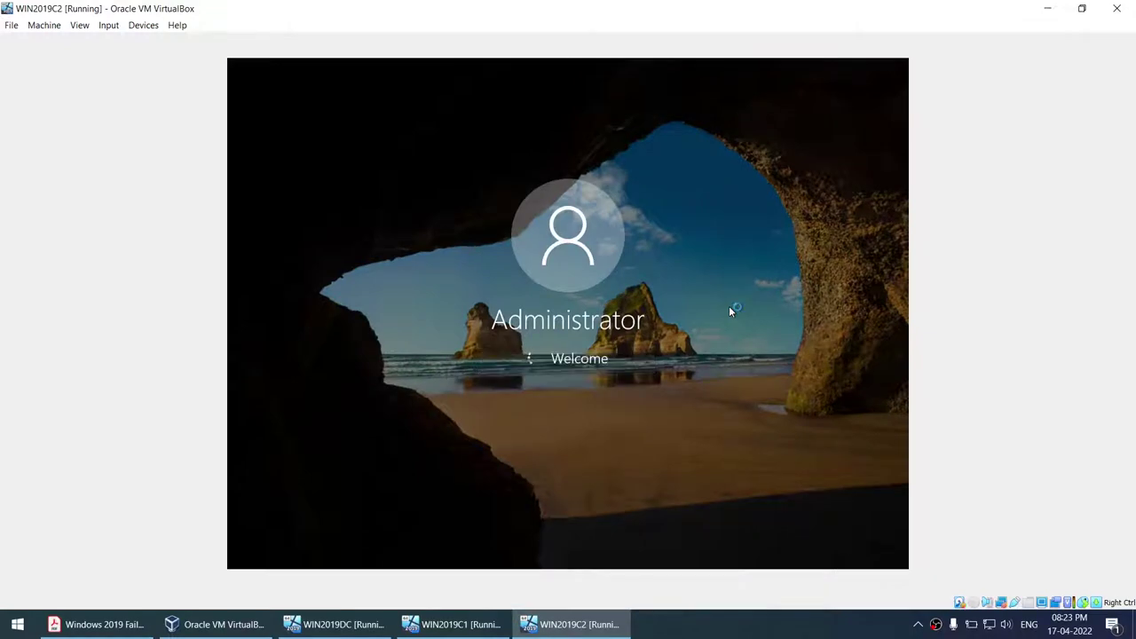
pyautogui.click(451, 625)
# - Scroll the PDF guide down to Part3: Setup Node 1 WIN19C1, then return to WIN2019DC
pyautogui.click(97, 624)
pyautogui.scroll(-5, 338, 411)
pyautogui.scroll(-4, 338, 411)
pyautogui.scroll(-1, 337, 355)
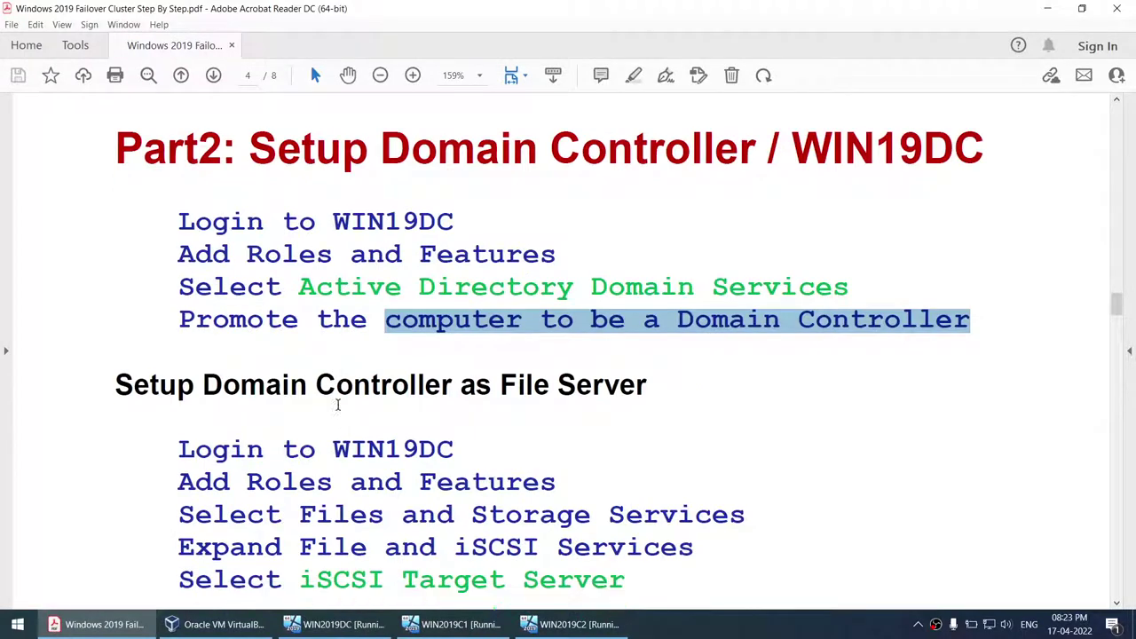
pyautogui.scroll(1, 330, 264)
pyautogui.scroll(-5, 330, 264)
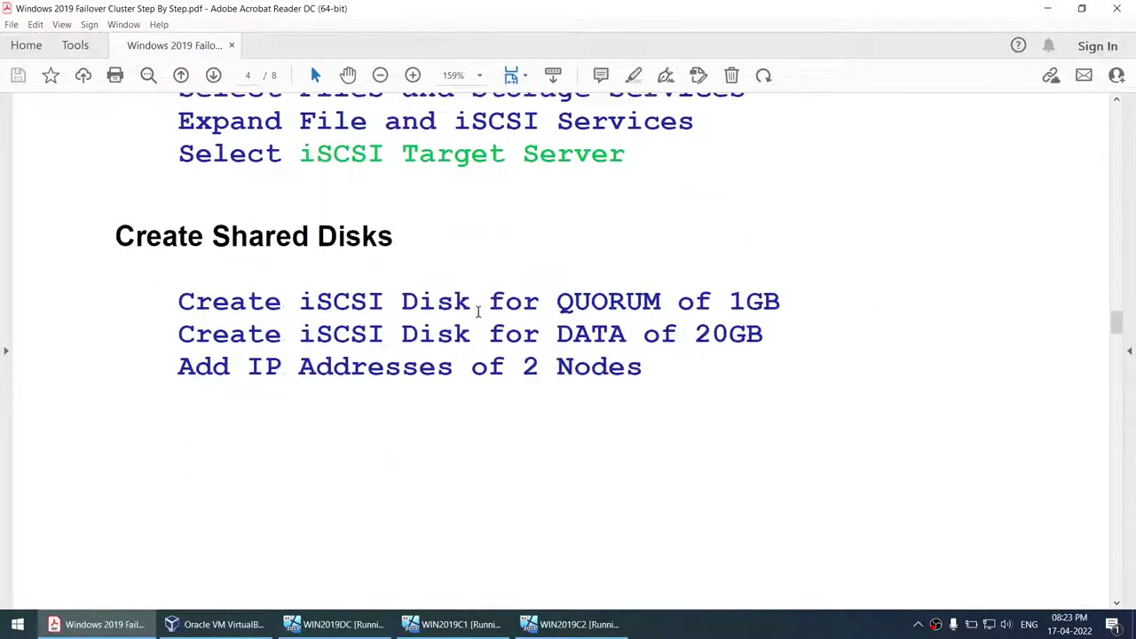
pyautogui.moveTo(196, 307); pyautogui.dragTo(647, 364)
pyautogui.scroll(-10, 578, 517)
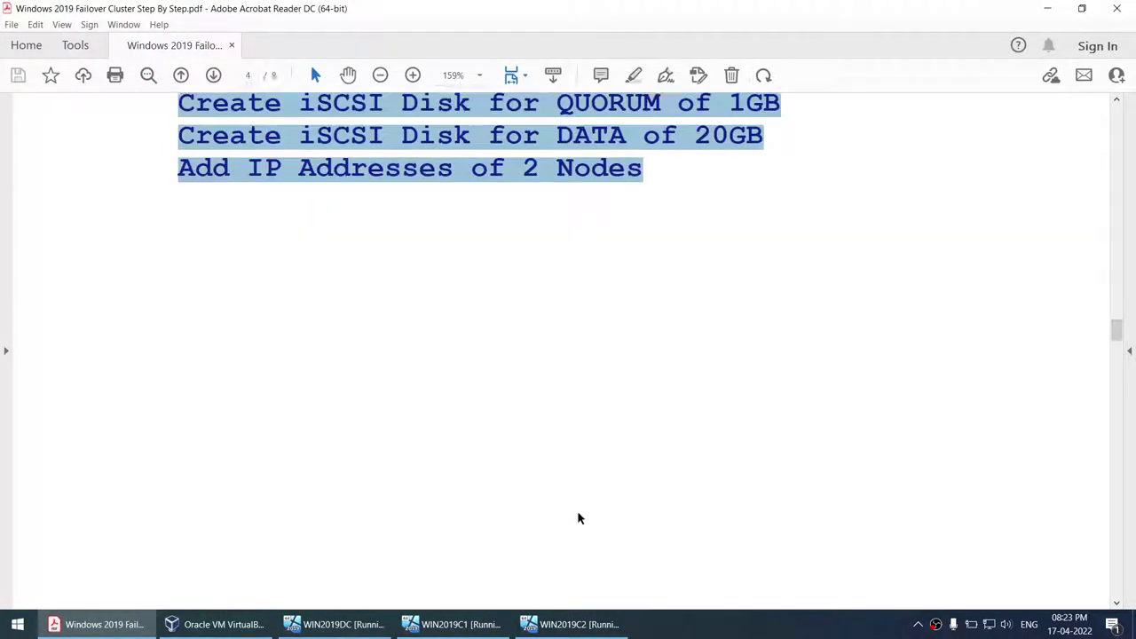
pyautogui.scroll(-1, 524, 301)
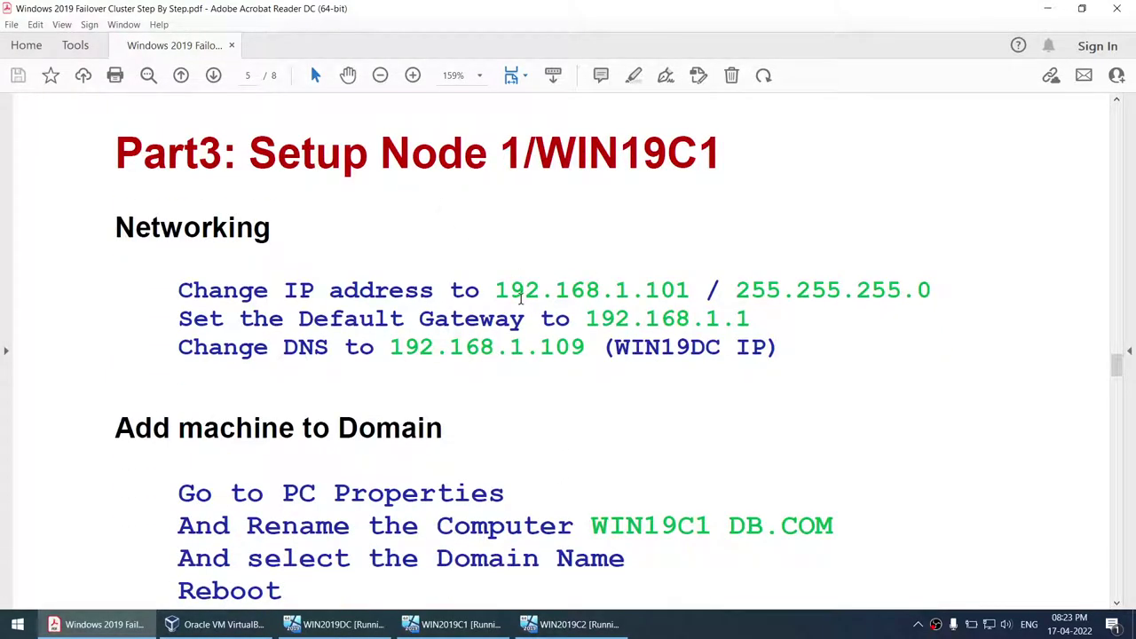
pyautogui.click(337, 624)
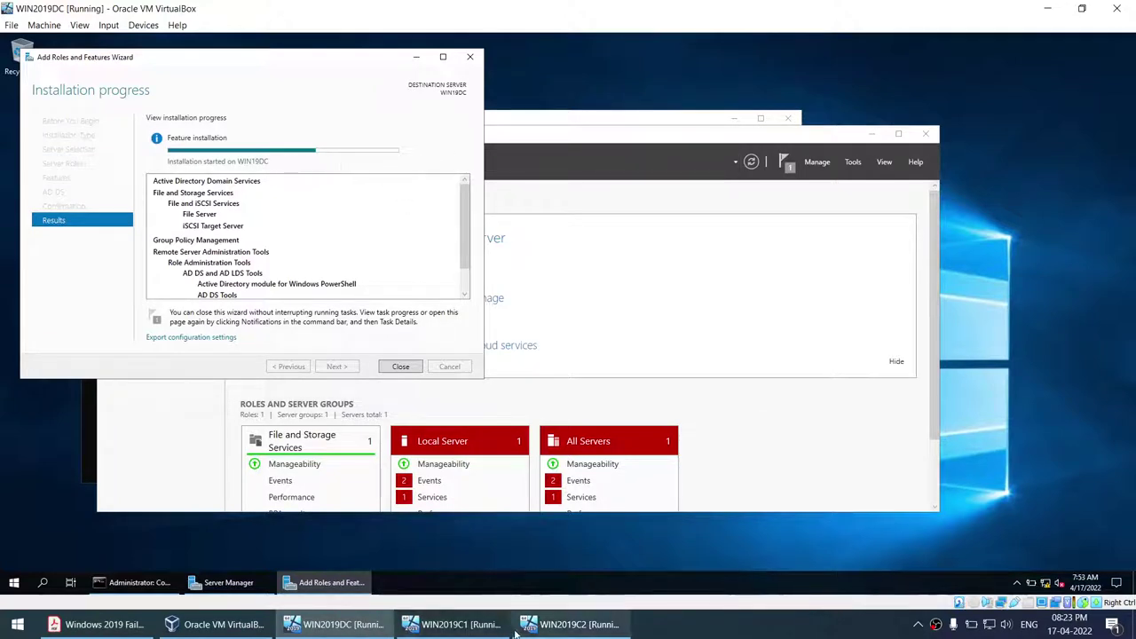
# - Check WIN2019C1 and WIN2019C2, and the role installation progress on WIN2019DC
pyautogui.click(455, 624)
pyautogui.click(591, 624)
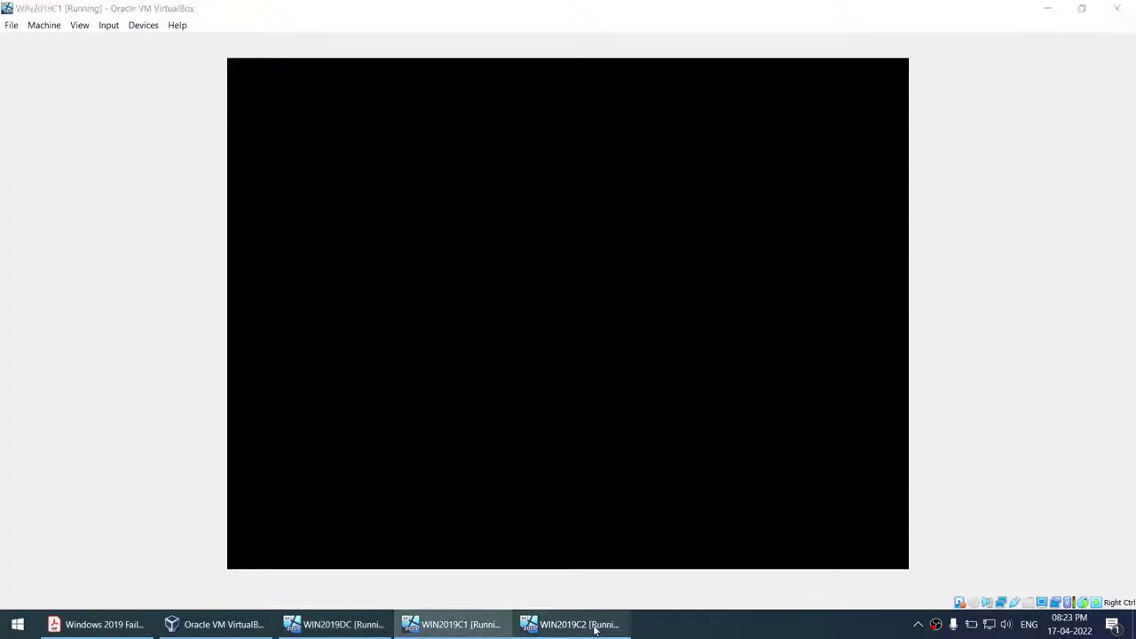
pyautogui.click(480, 626)
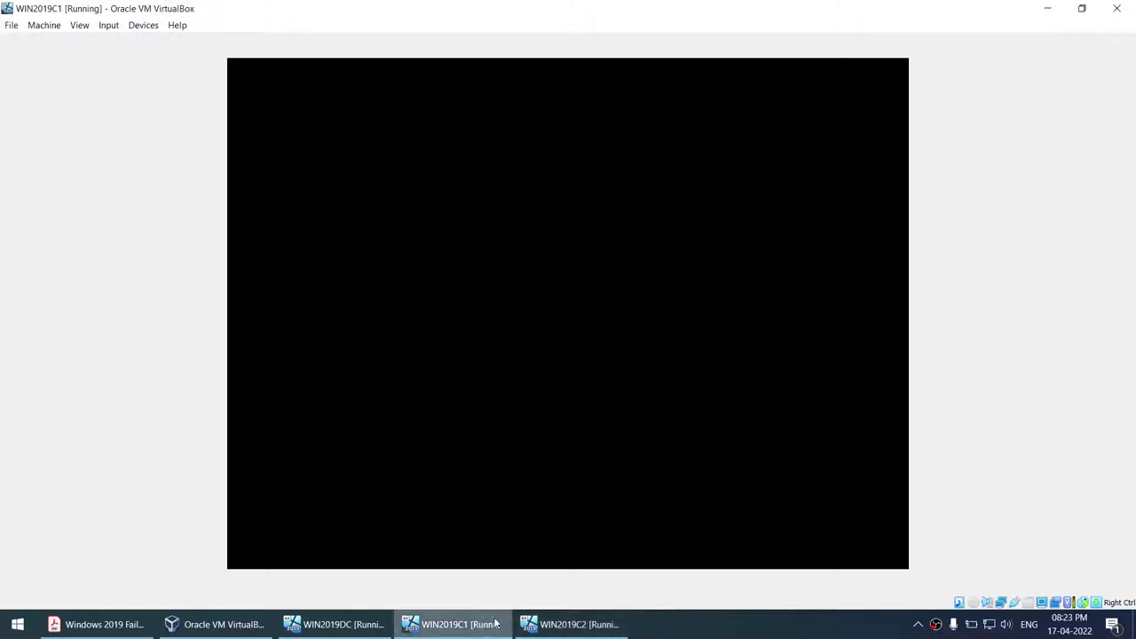
pyautogui.click(706, 631)
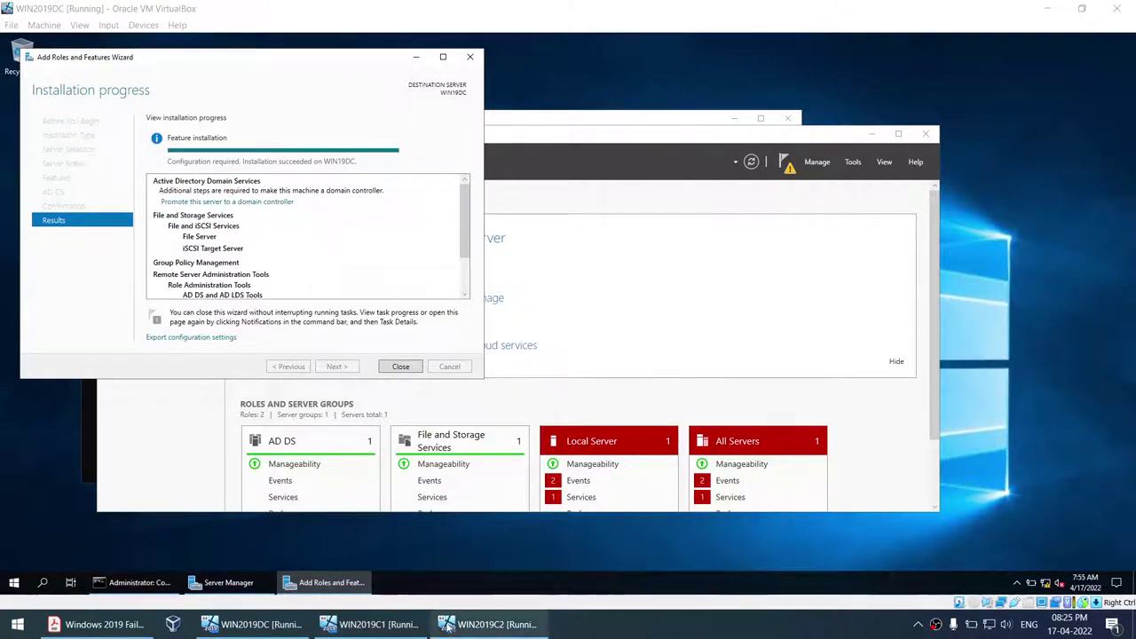
pyautogui.click(371, 624)
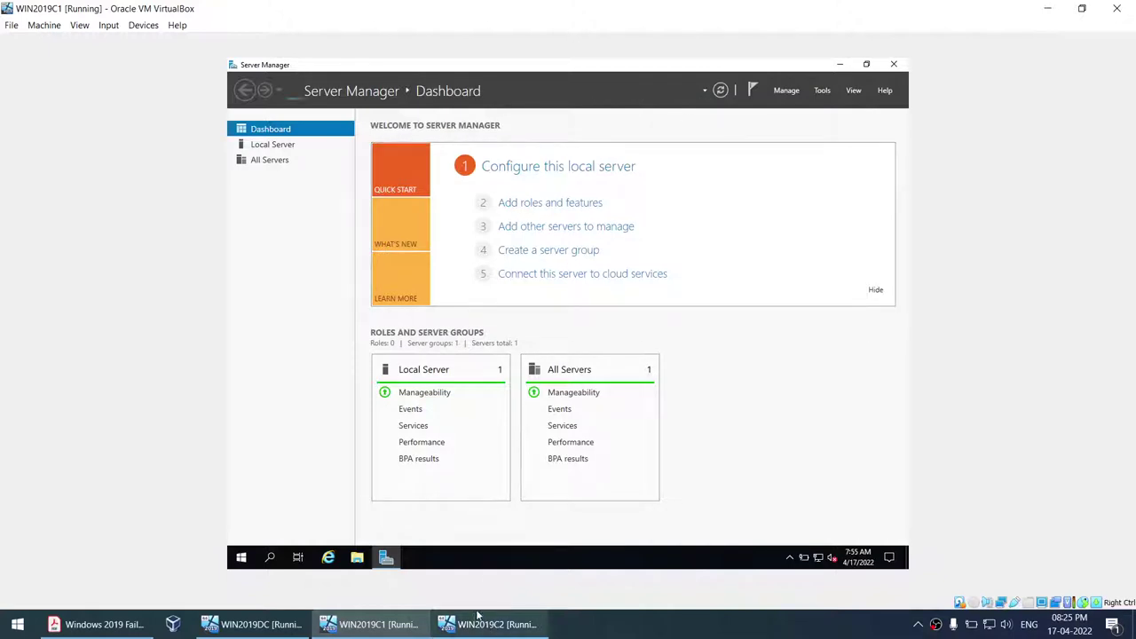
pyautogui.click(248, 624)
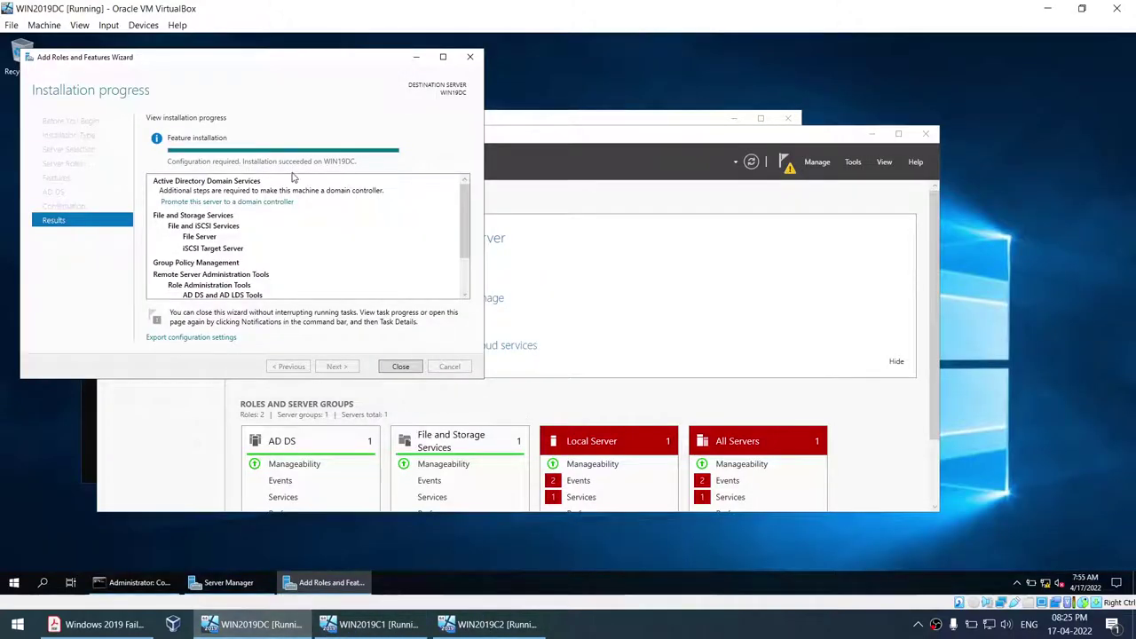
pyautogui.scroll(-2, 235, 261)
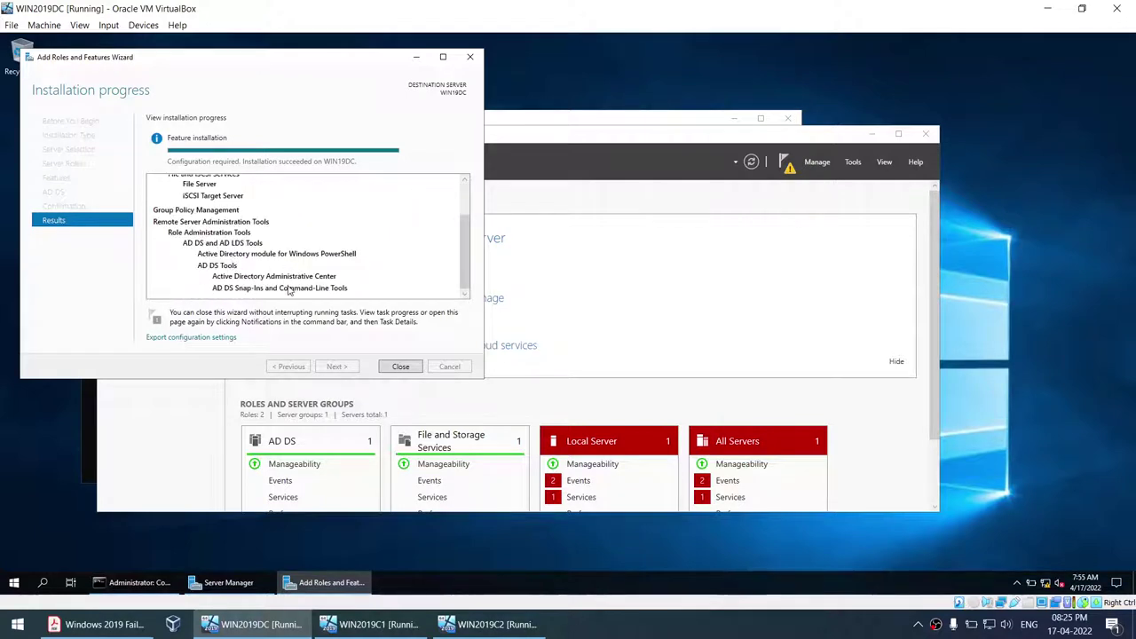
pyautogui.click(373, 624)
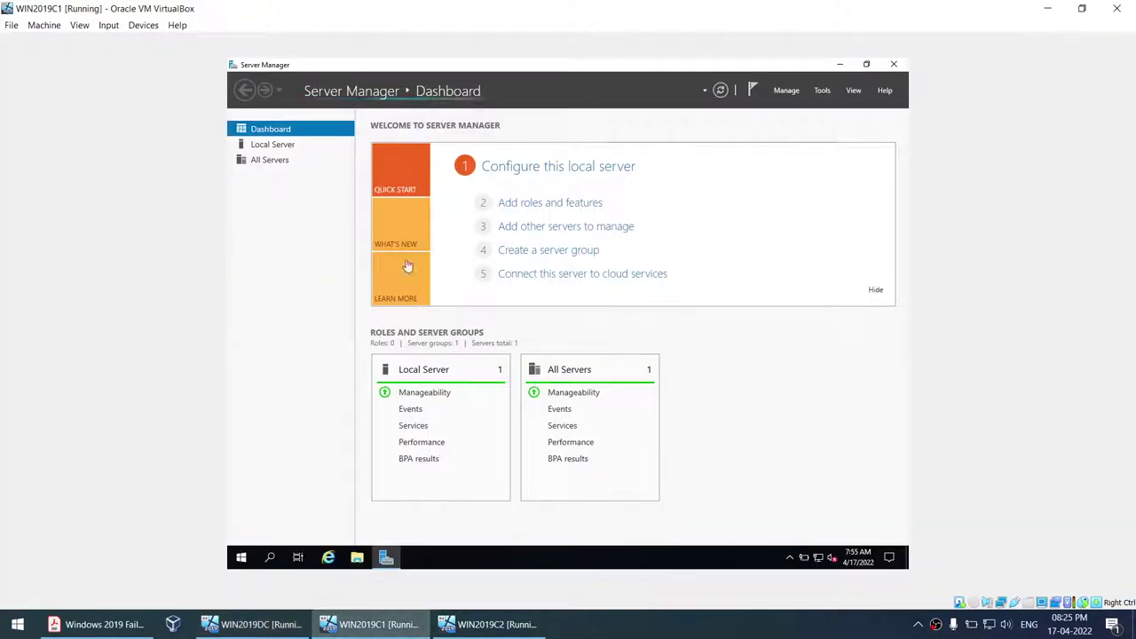
pyautogui.click(488, 624)
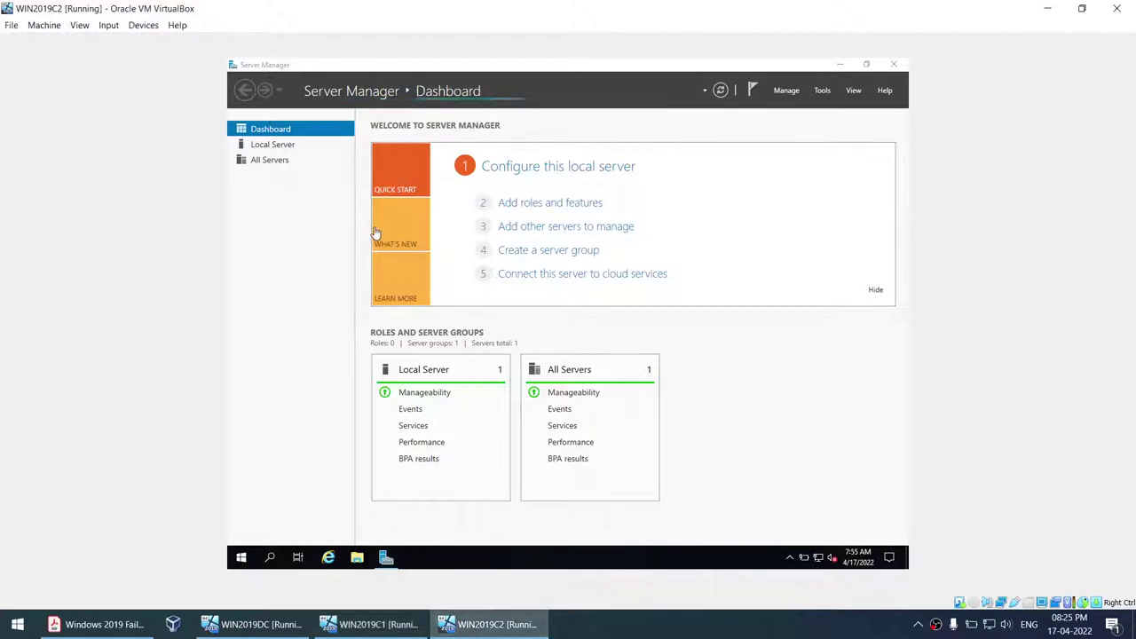
pyautogui.click(266, 624)
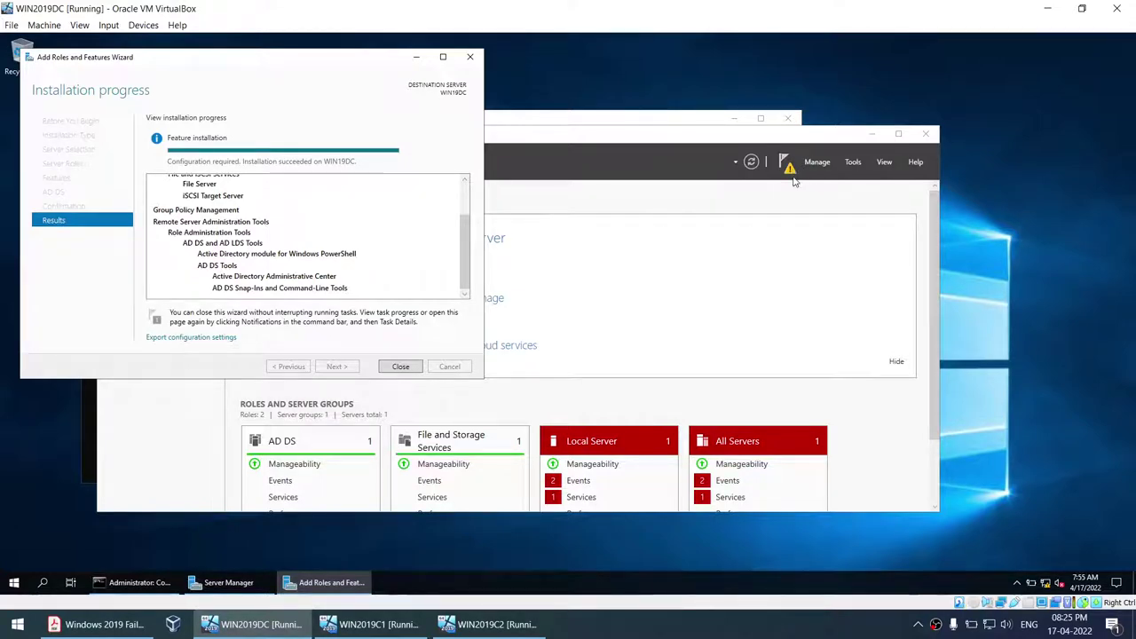
# - Close the completed roles wizard, review the promote-to-DC step, and minimize Command Prompt
pyautogui.click(400, 367)
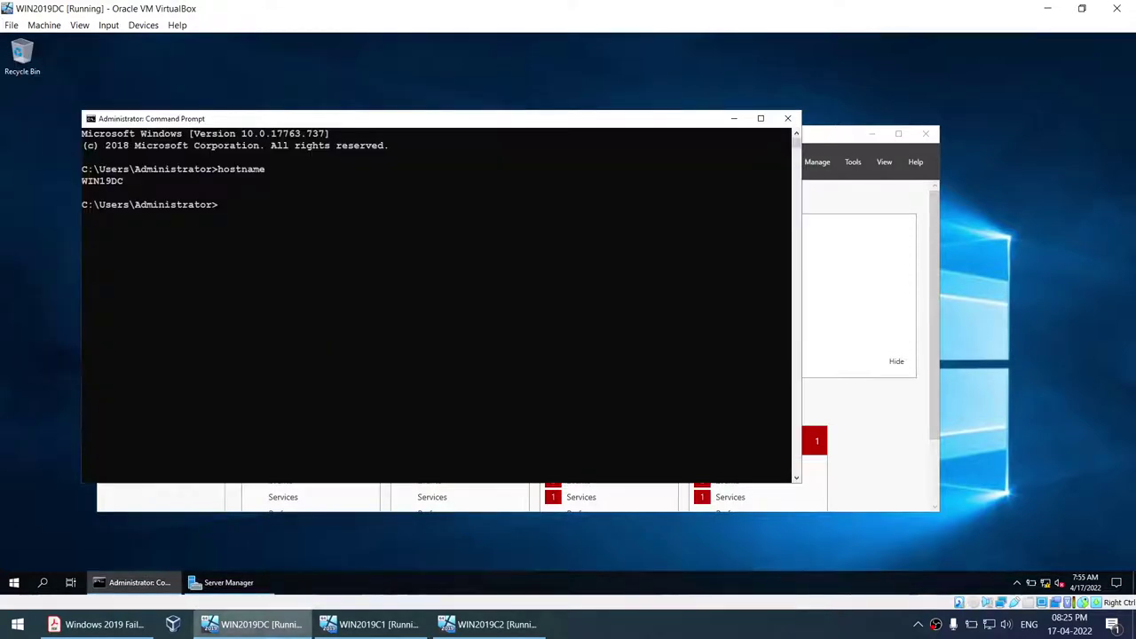
pyautogui.click(96, 624)
pyautogui.scroll(4, 365, 356)
pyautogui.scroll(10, 365, 357)
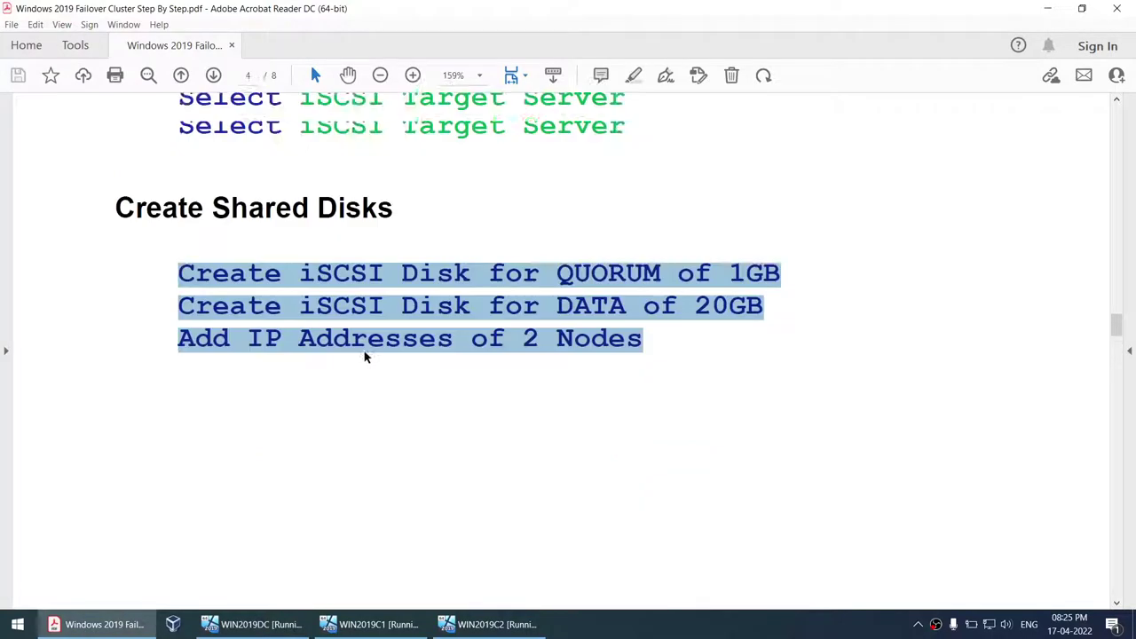
pyautogui.moveTo(319, 324); pyautogui.dragTo(971, 324)
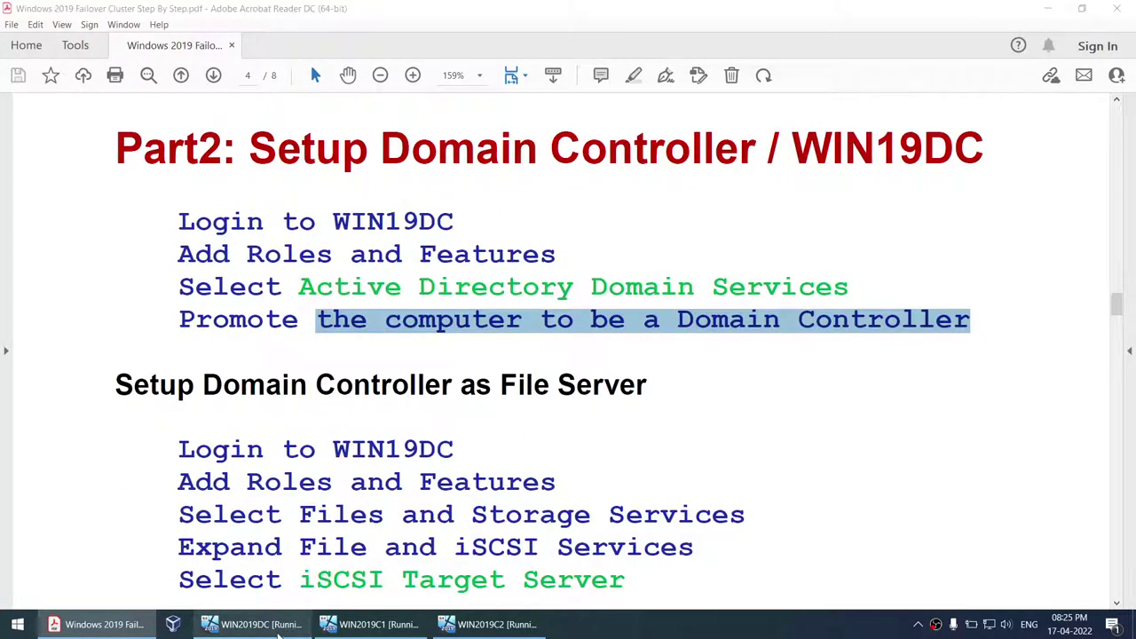
pyautogui.click(278, 627)
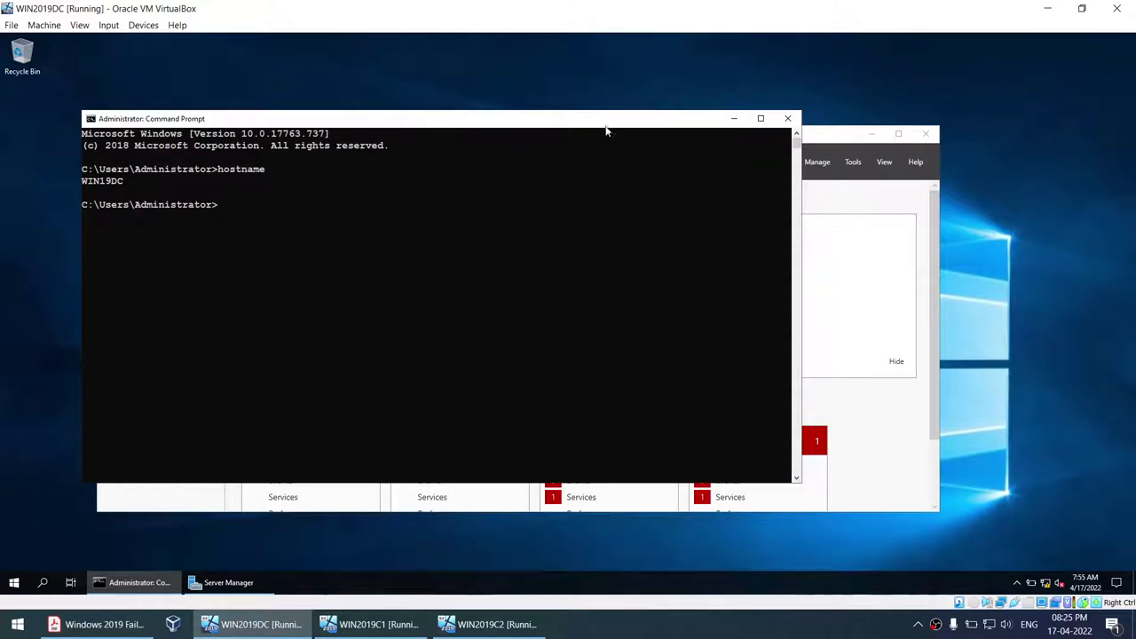
pyautogui.click(730, 118)
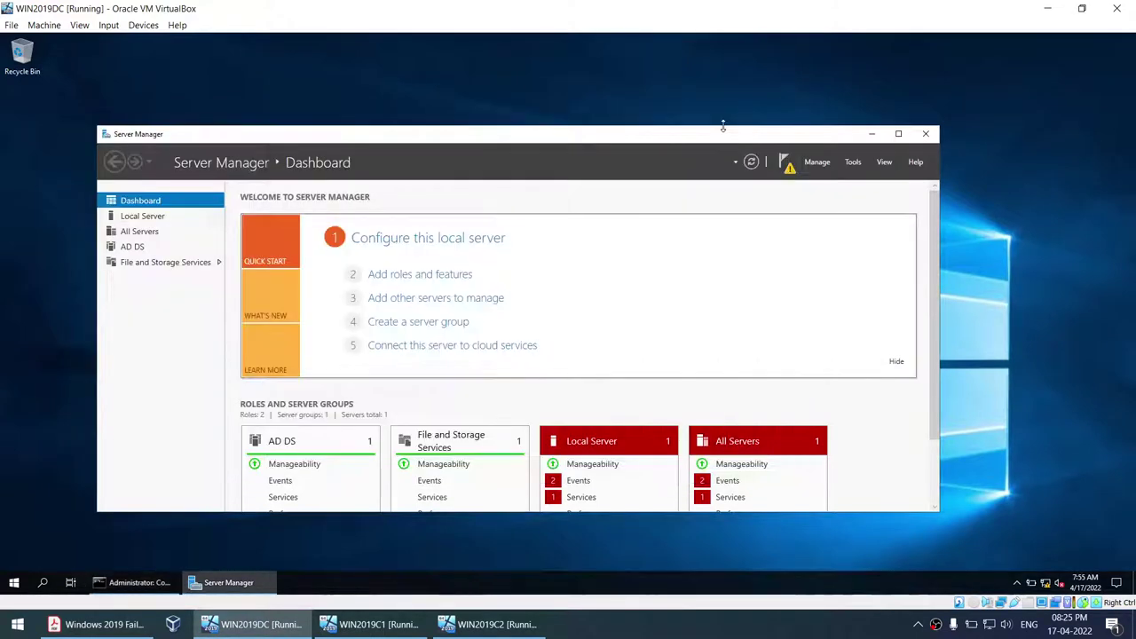
# - Start promoting WIN2019DC to a domain controller in a new forest with root domain DB.COM
pyautogui.click(786, 167)
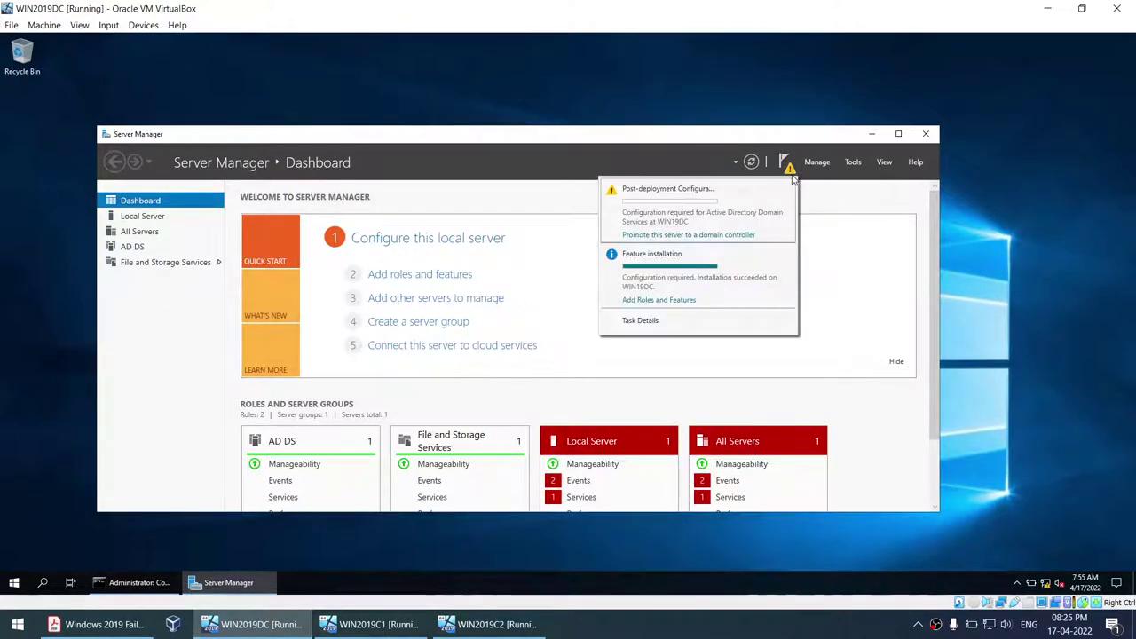
pyautogui.click(684, 235)
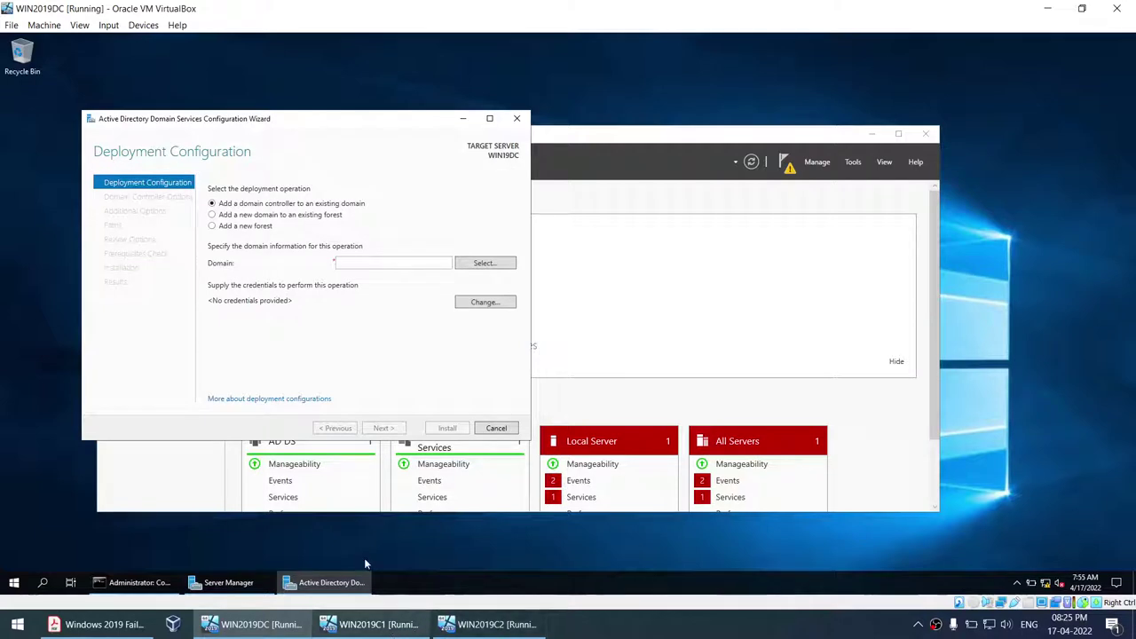
pyautogui.click(213, 226)
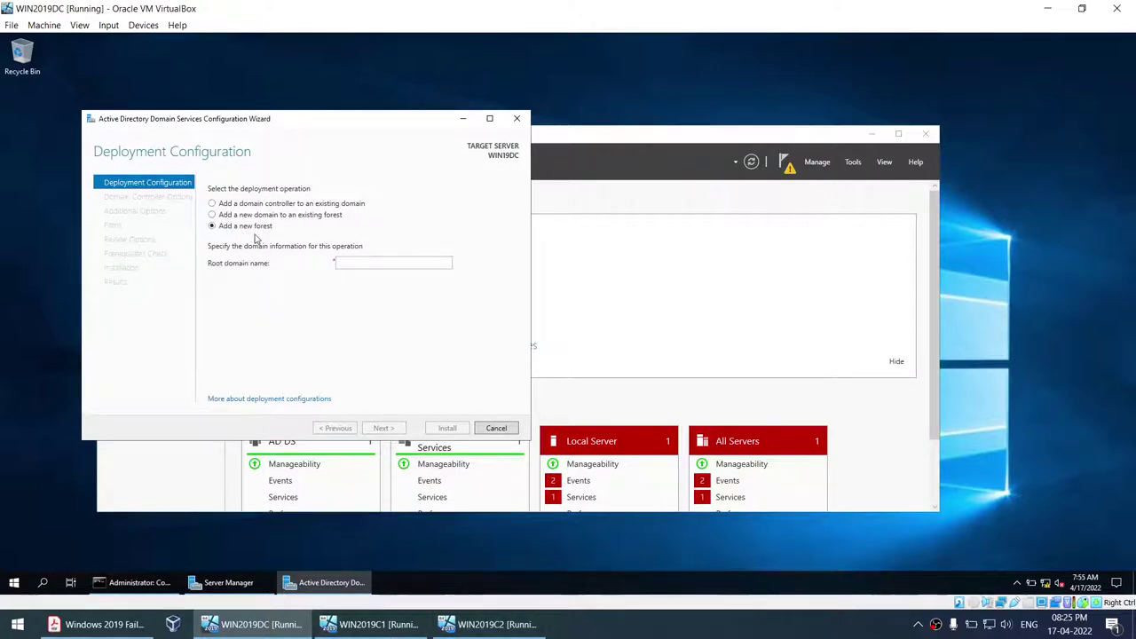
pyautogui.click(364, 264)
pyautogui.write('DB.COM')
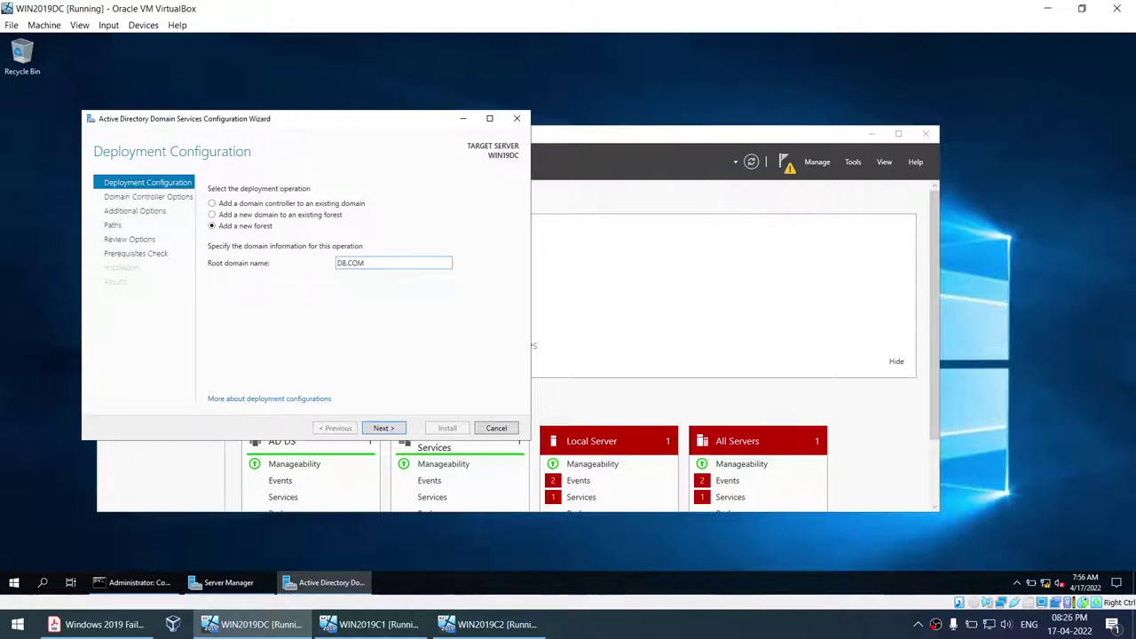
pyautogui.click(383, 429)
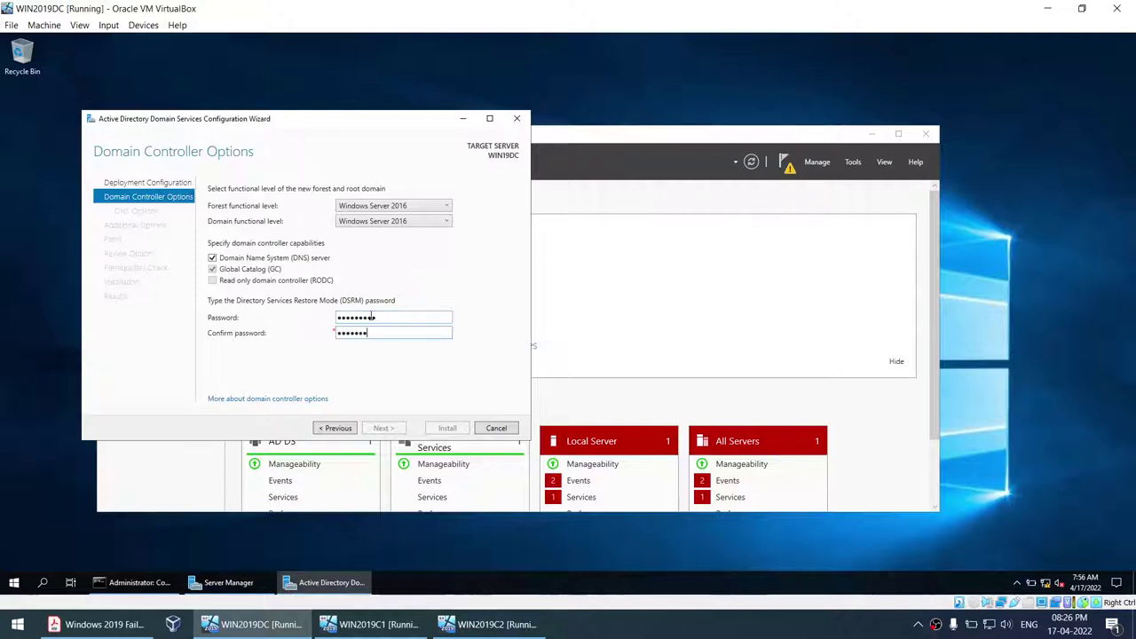
# - Set the DSRM password, keep the DNS options, NetBIOS name DB and default folder paths
pyautogui.write('1')
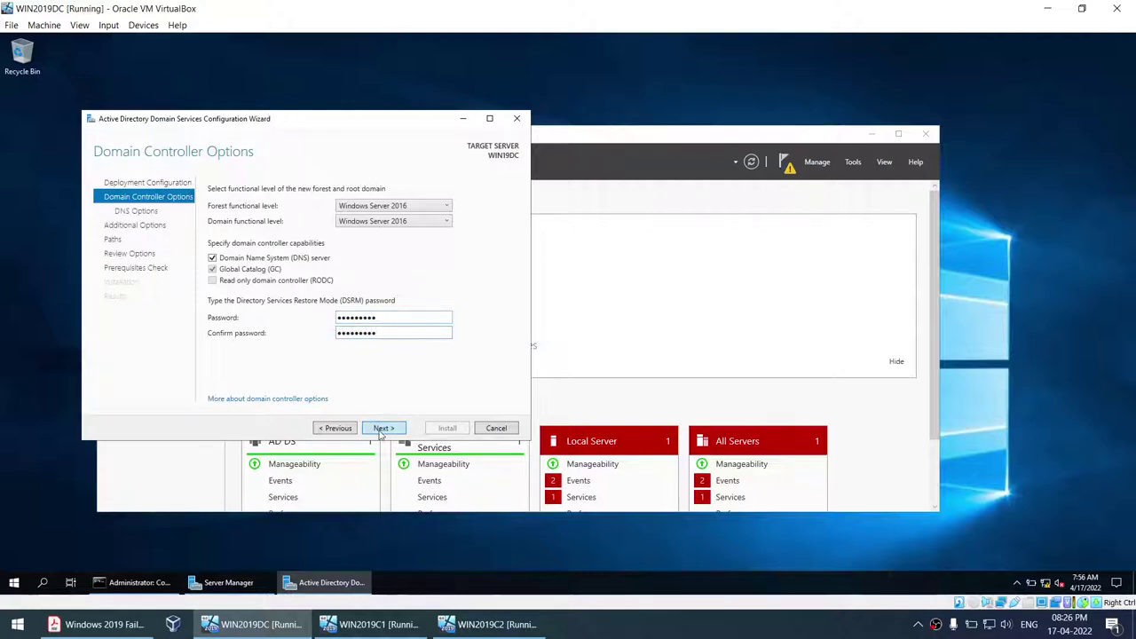
pyautogui.click(381, 429)
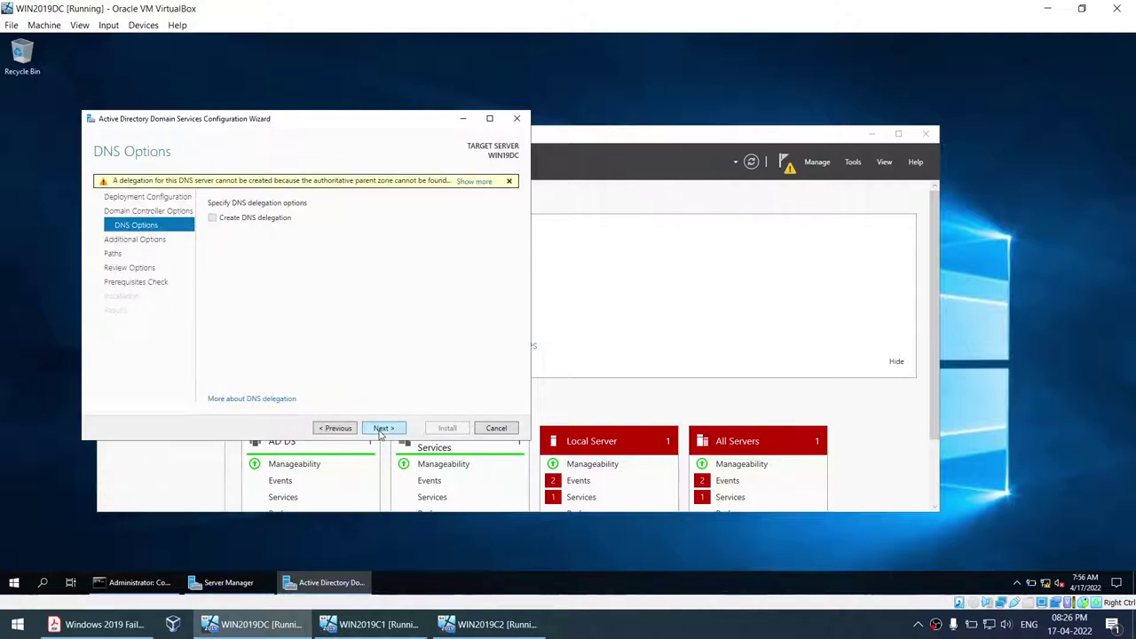
pyautogui.click(382, 429)
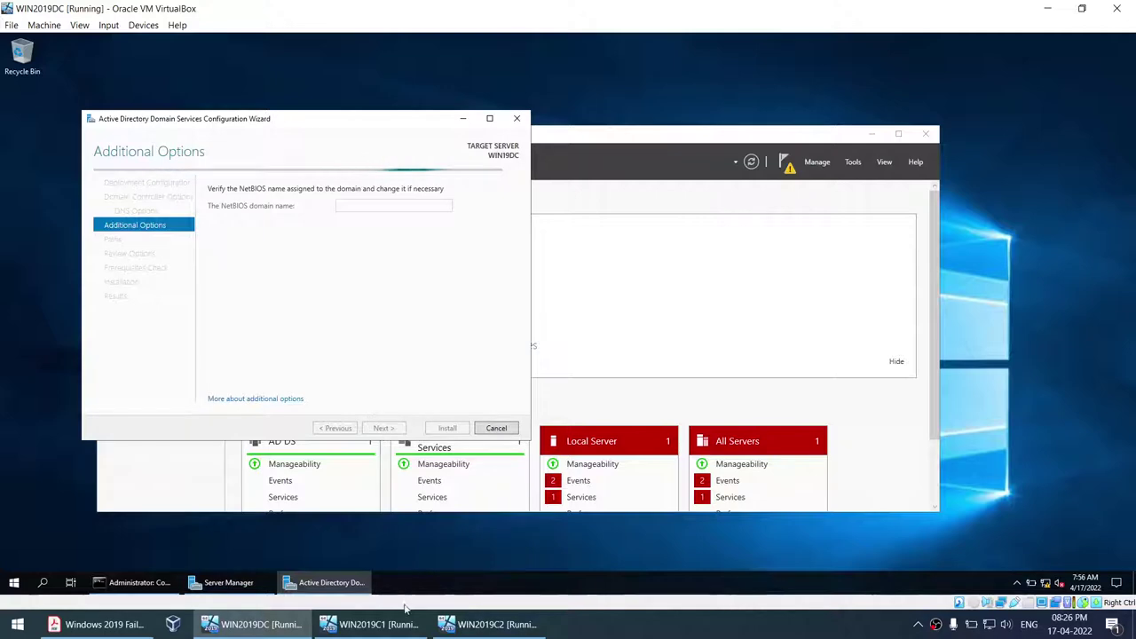
pyautogui.click(374, 629)
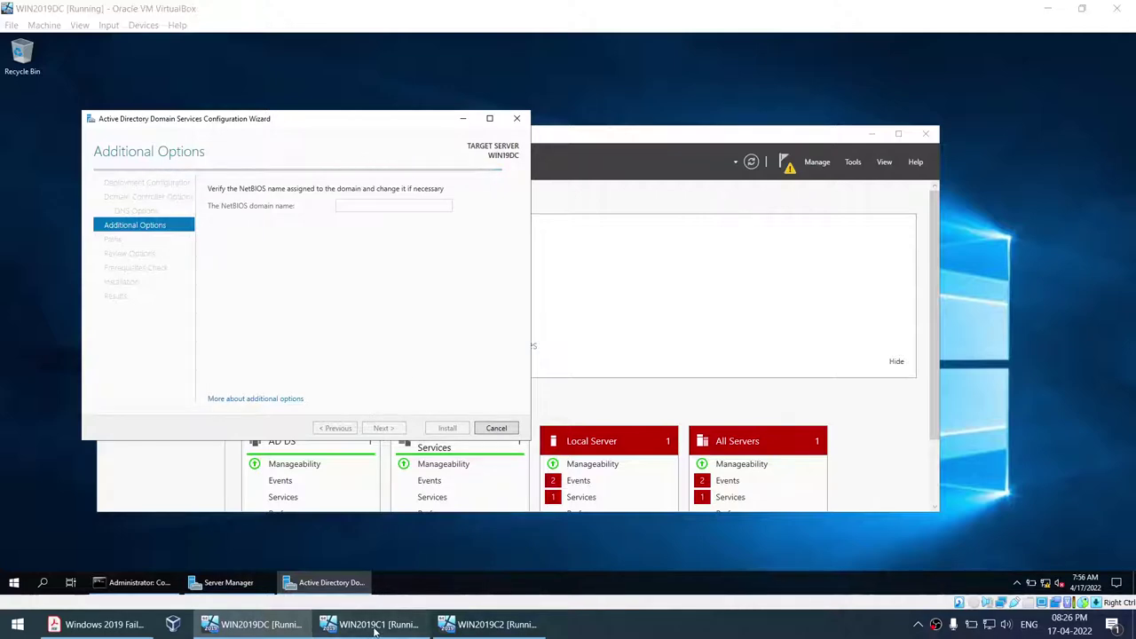
pyautogui.click(276, 629)
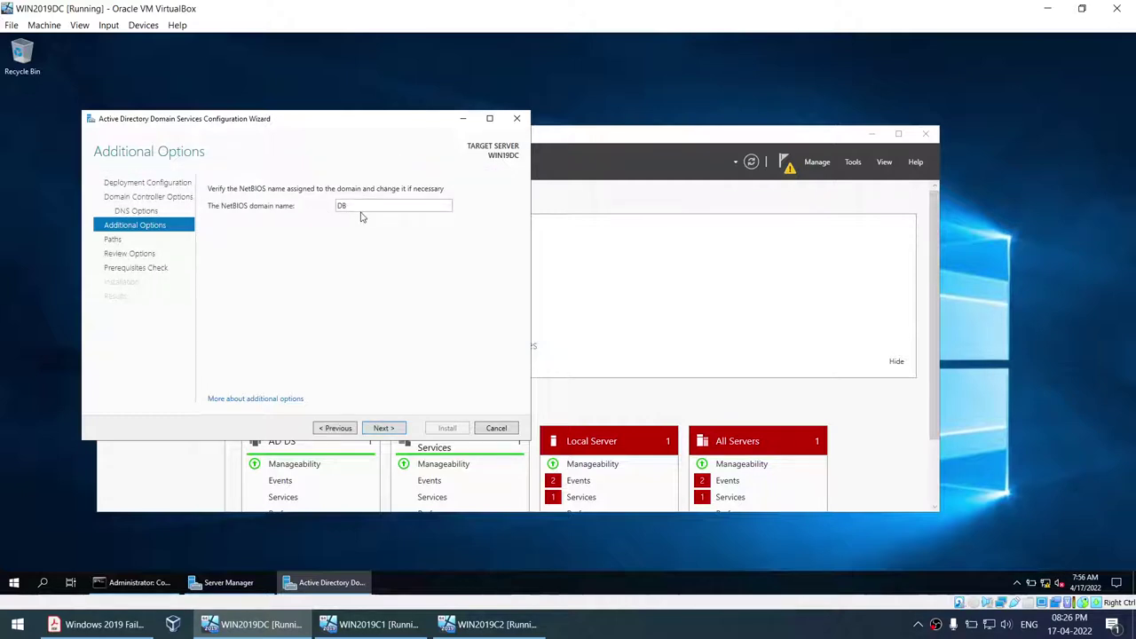
pyautogui.click(384, 430)
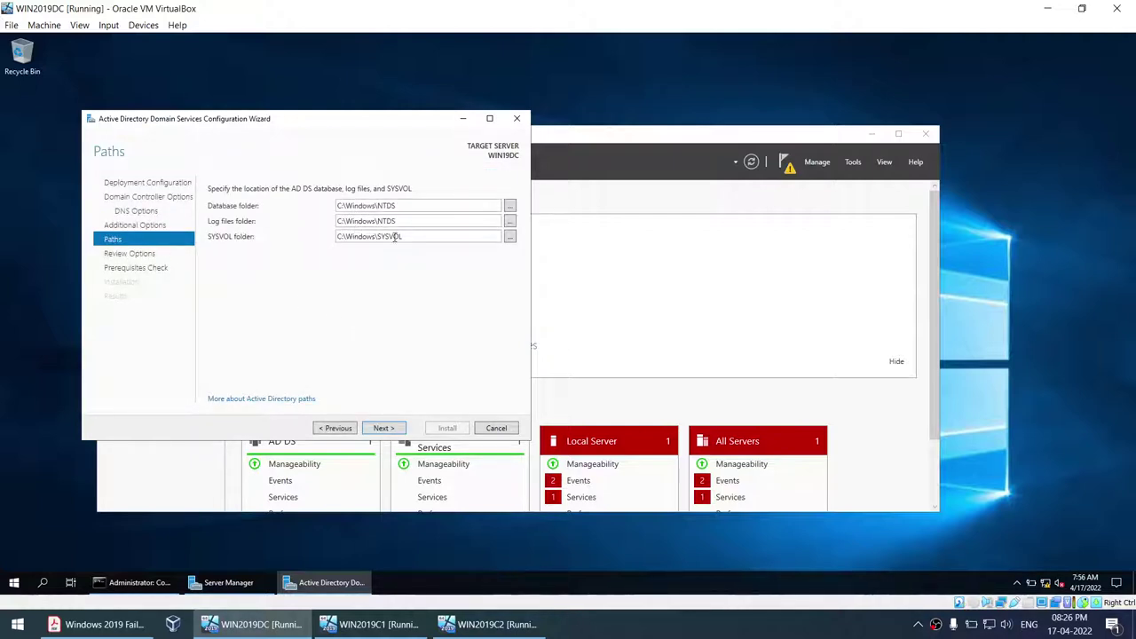
pyautogui.click(384, 429)
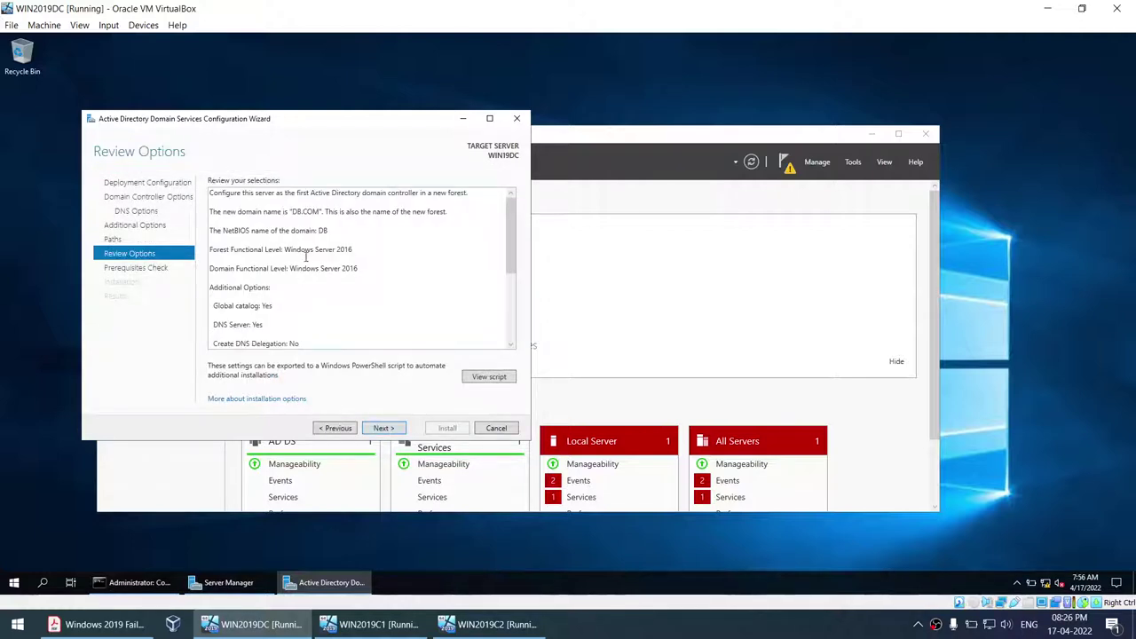
# - Review the configuration summary, pass the prerequisites check, and begin the installation
pyautogui.scroll(-2, 340, 265)
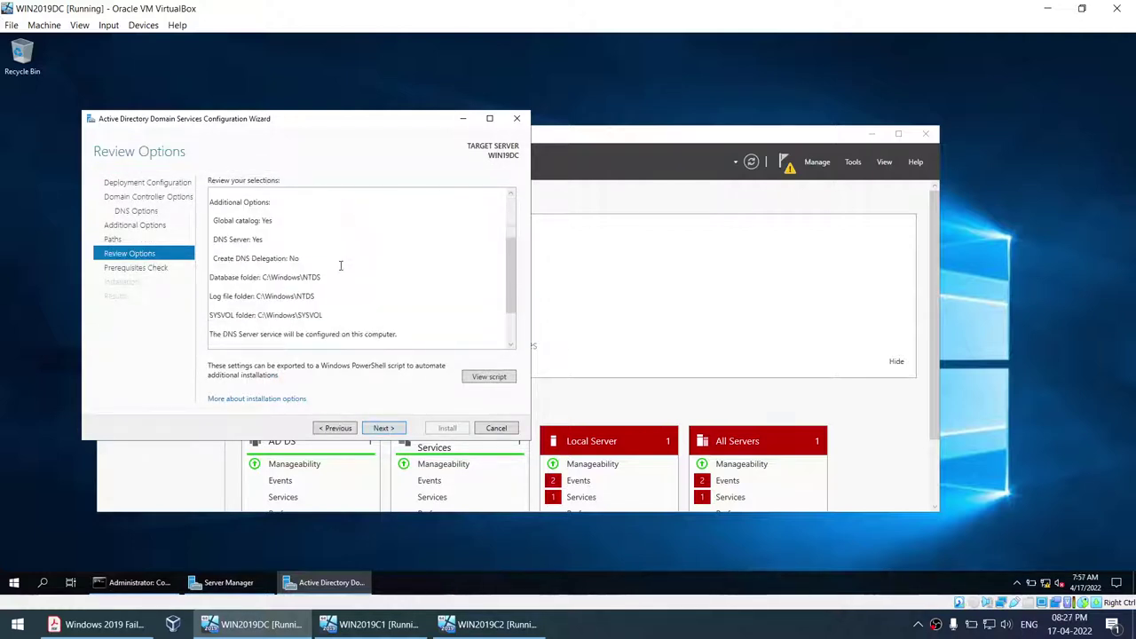
pyautogui.scroll(2, 340, 266)
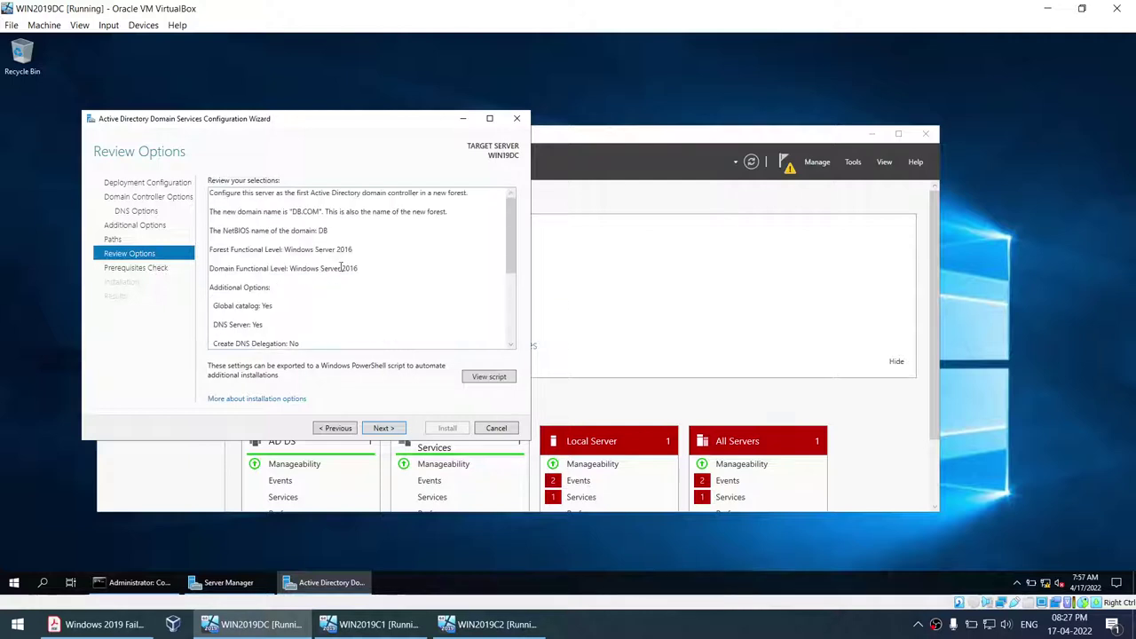
pyautogui.hotkey('ctrl', 'a')
pyautogui.click(284, 267)
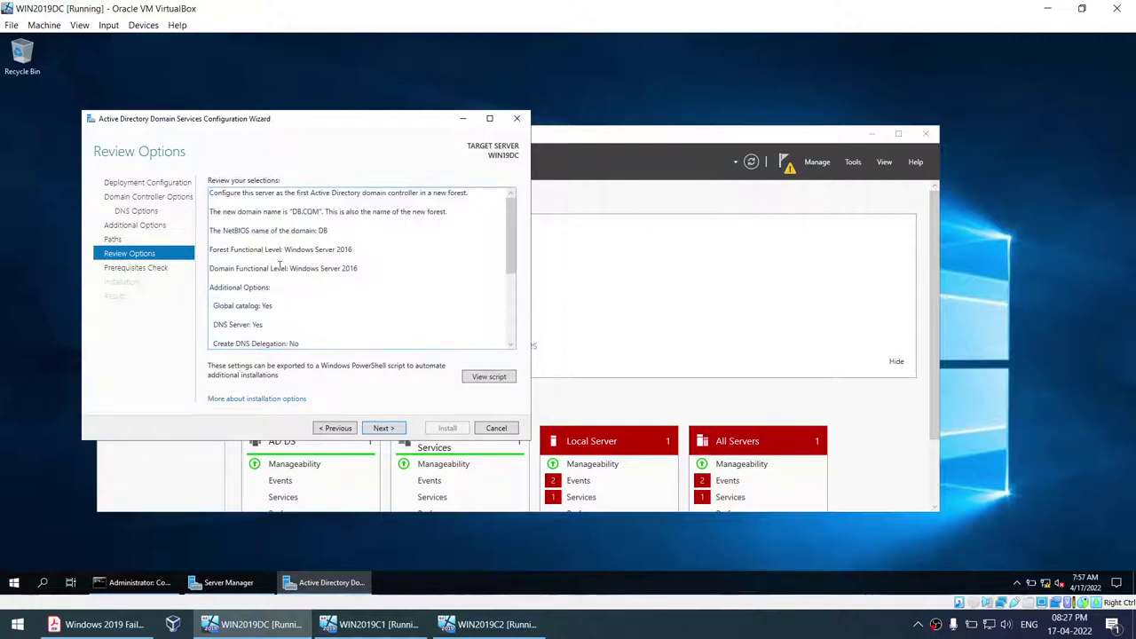
pyautogui.scroll(-2, 325, 267)
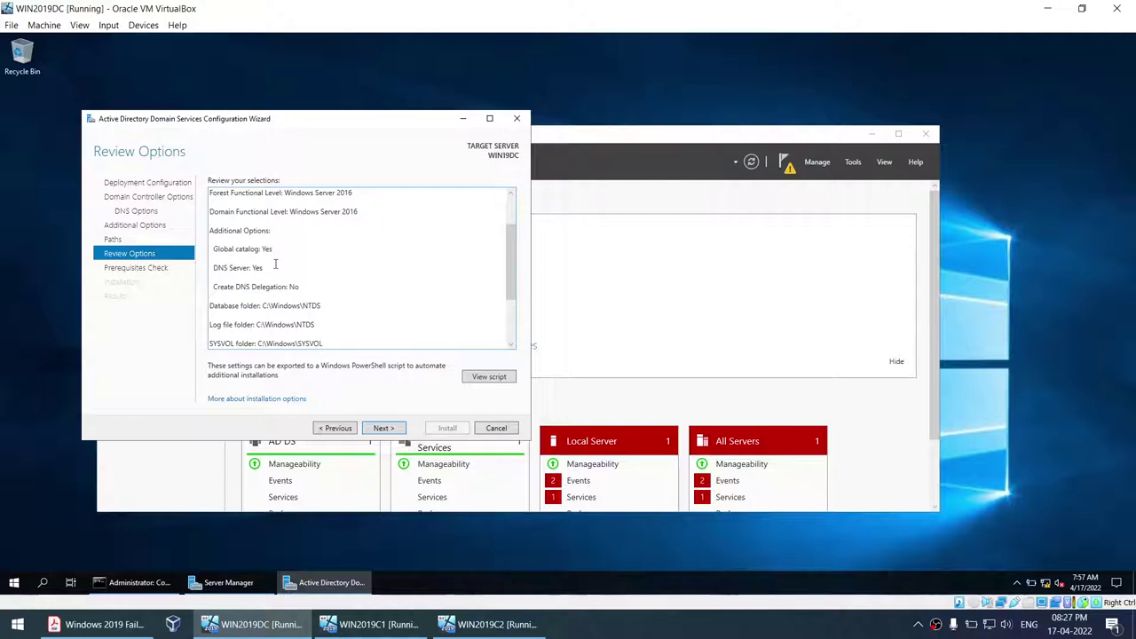
pyautogui.scroll(-3, 257, 267)
pyautogui.click(383, 427)
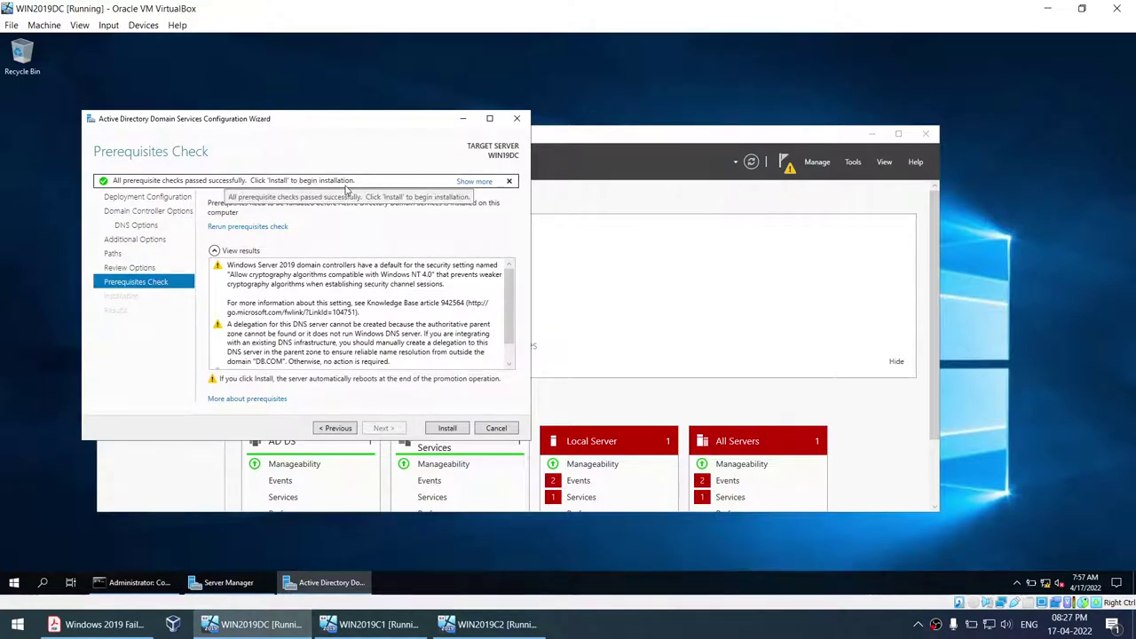
pyautogui.click(448, 429)
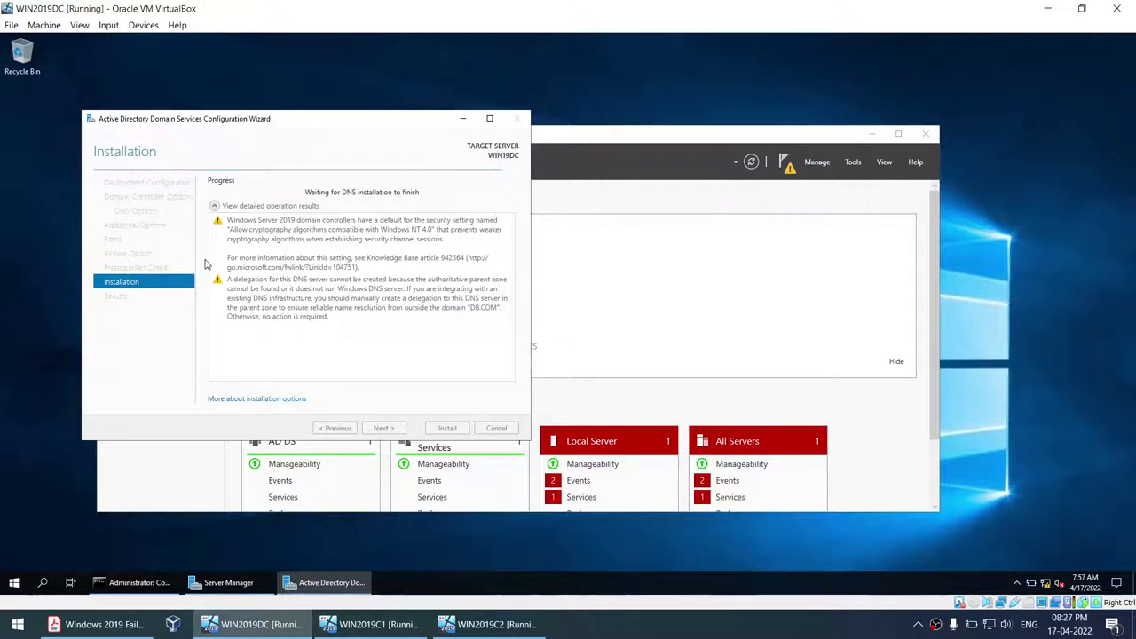
# - Switch to the lab instructions PDF while the AD DS installation runs
pyautogui.click(98, 624)
# - Scroll the guide and highlight the words QUORUM and DATA
pyautogui.scroll(15, 293, 388)
pyautogui.scroll(8, 260, 391)
pyautogui.scroll(-10, 260, 395)
pyautogui.scroll(-12, 261, 399)
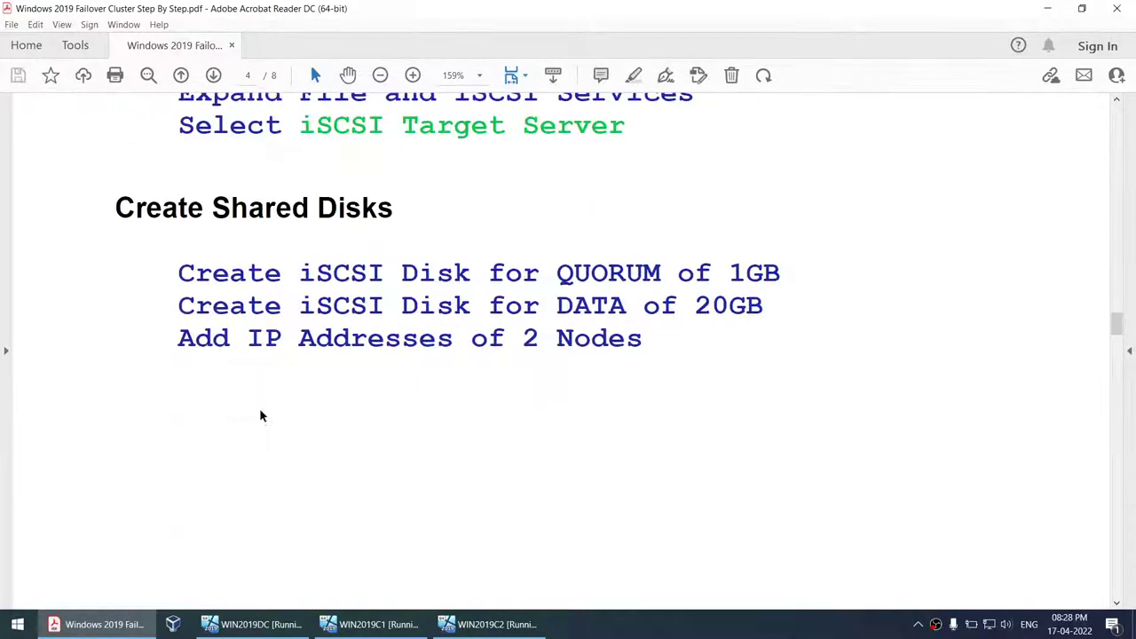
pyautogui.scroll(-1, 260, 416)
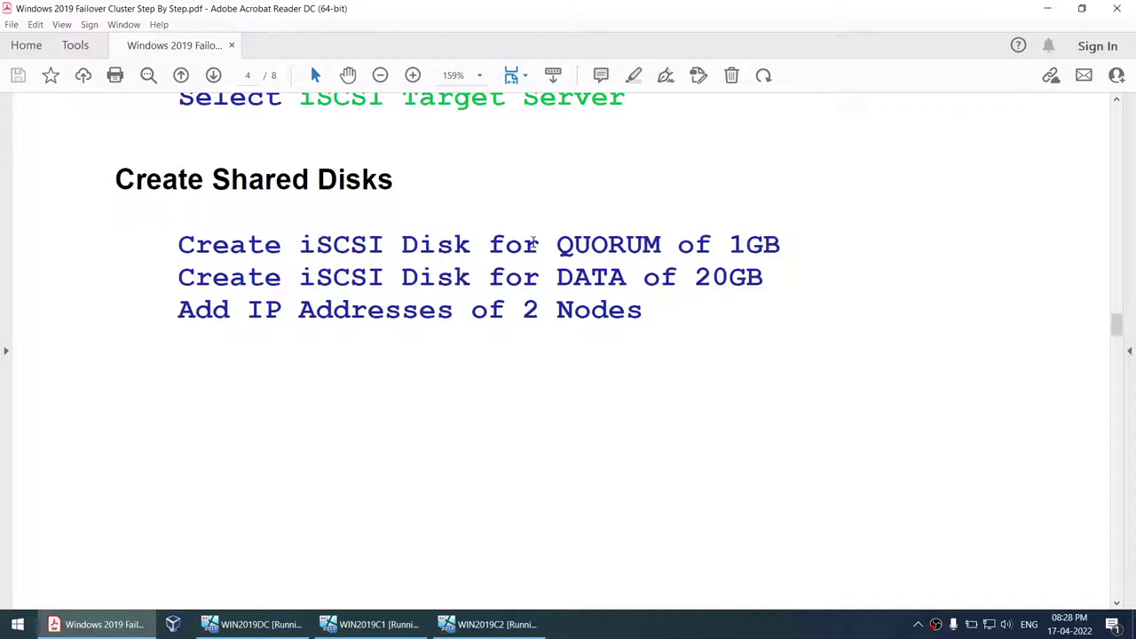
pyautogui.doubleClick(600, 244)
pyautogui.doubleClick(591, 278)
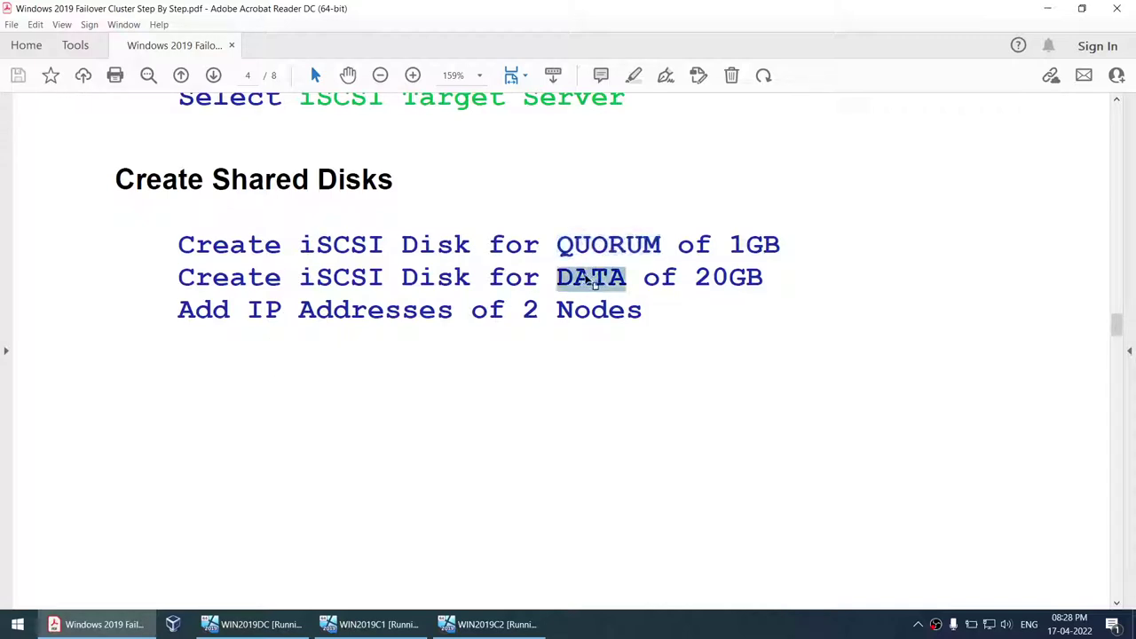
# - Check WIN2019DC, scroll further to Part3 in the guide, then go to WIN2019C1
pyautogui.click(255, 624)
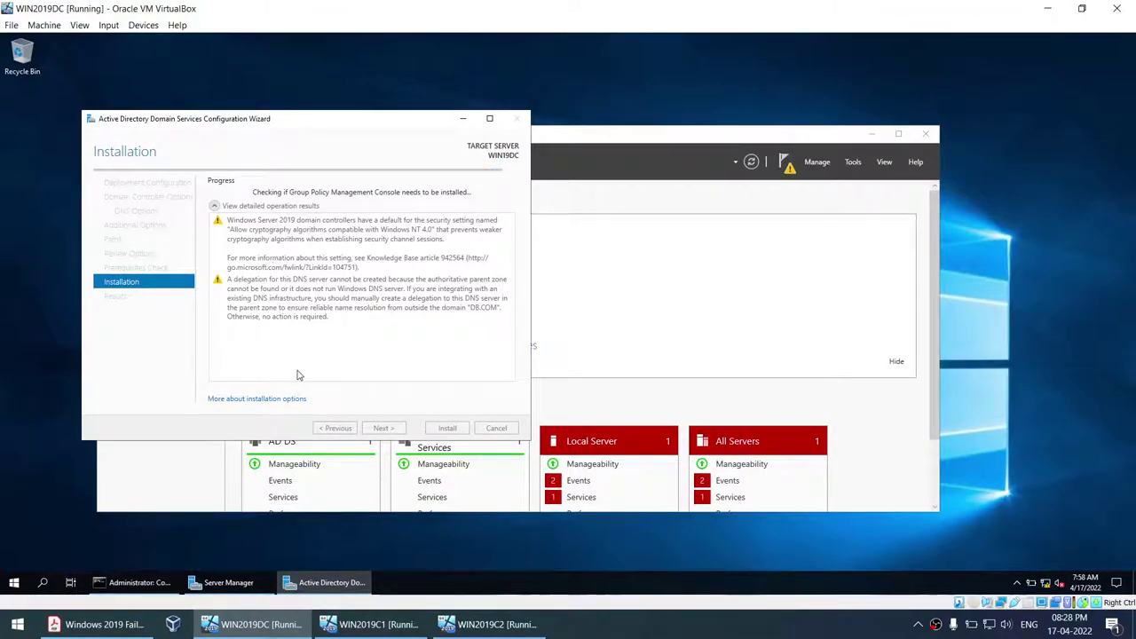
pyautogui.click(98, 624)
pyautogui.scroll(-10, 407, 444)
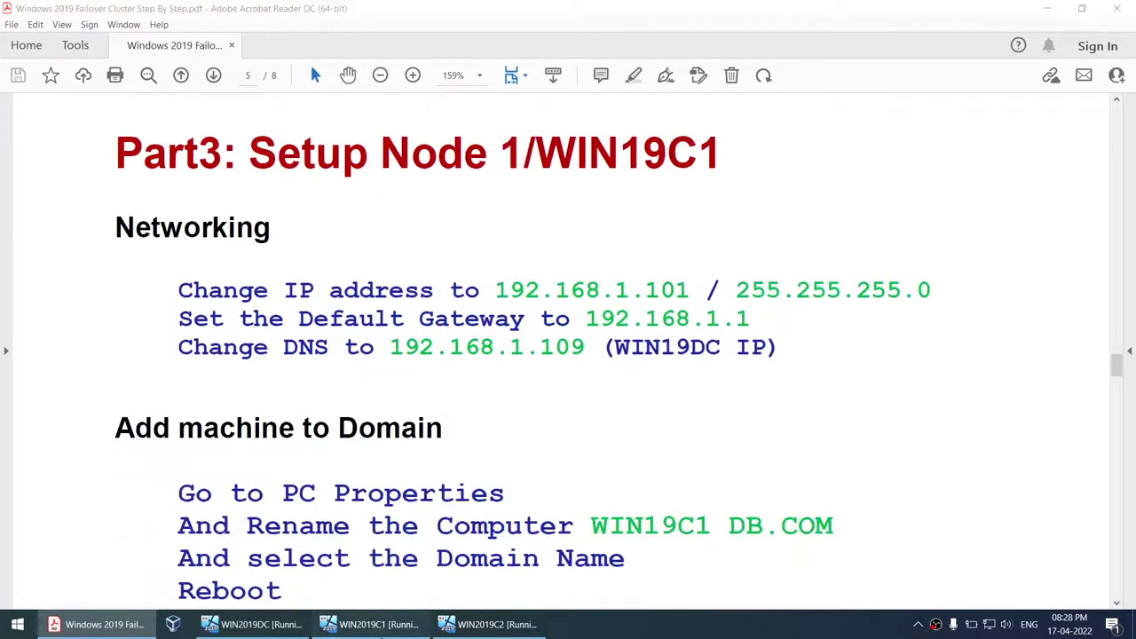
pyautogui.click(373, 625)
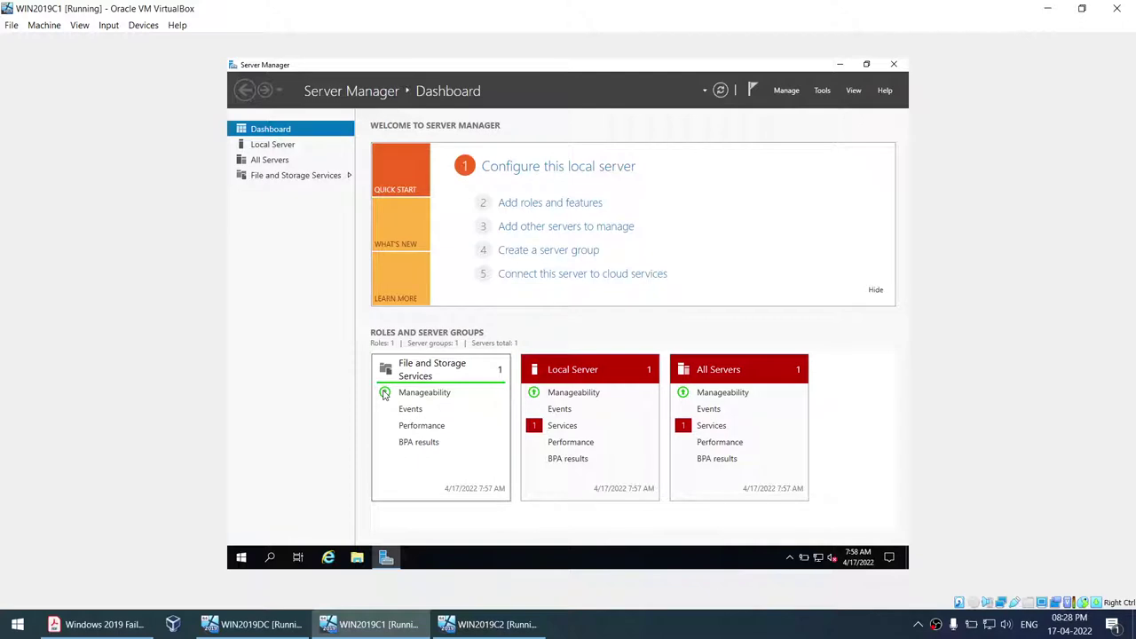
# - Launch Windows PowerShell from the Start menu on both WIN2019C1 and WIN2019C2
pyautogui.click(839, 66)
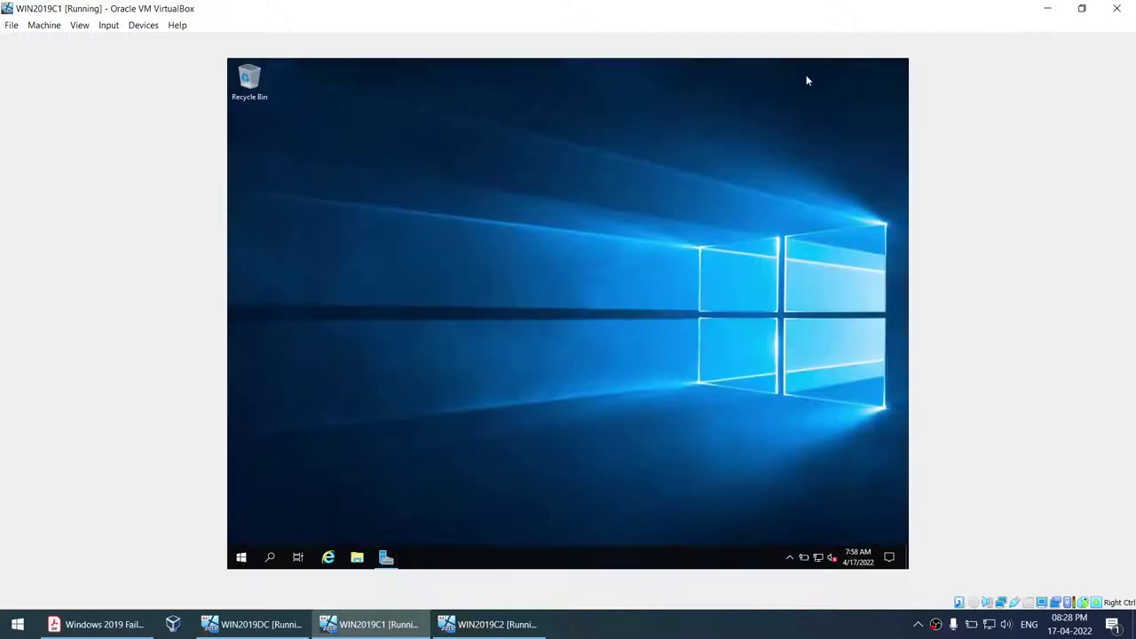
pyautogui.click(241, 557)
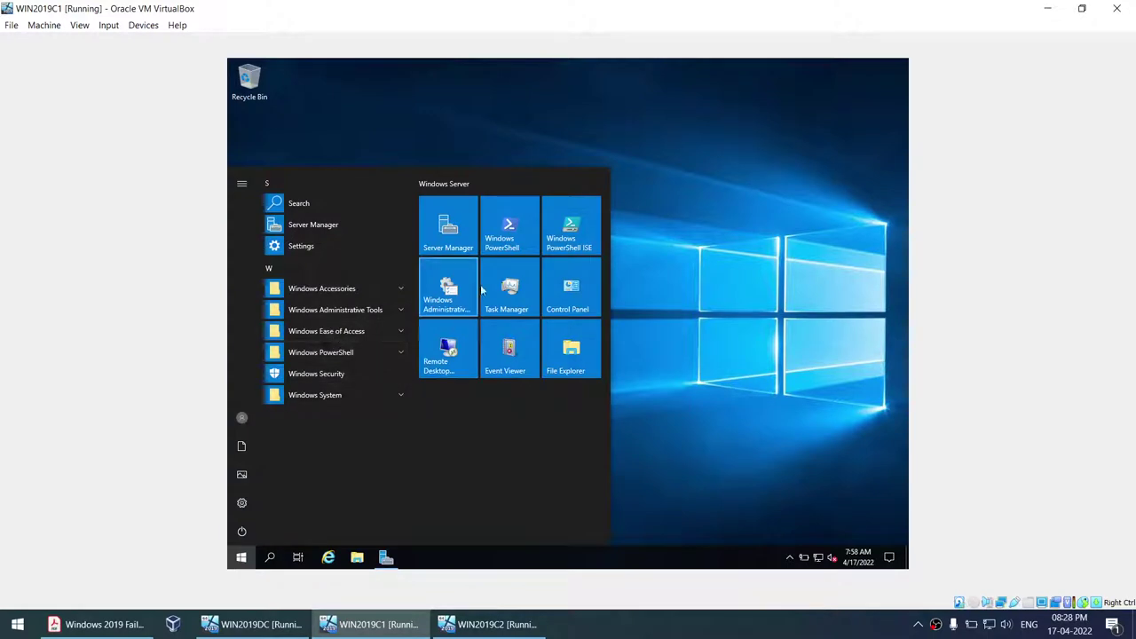
pyautogui.click(517, 230)
pyautogui.click(452, 625)
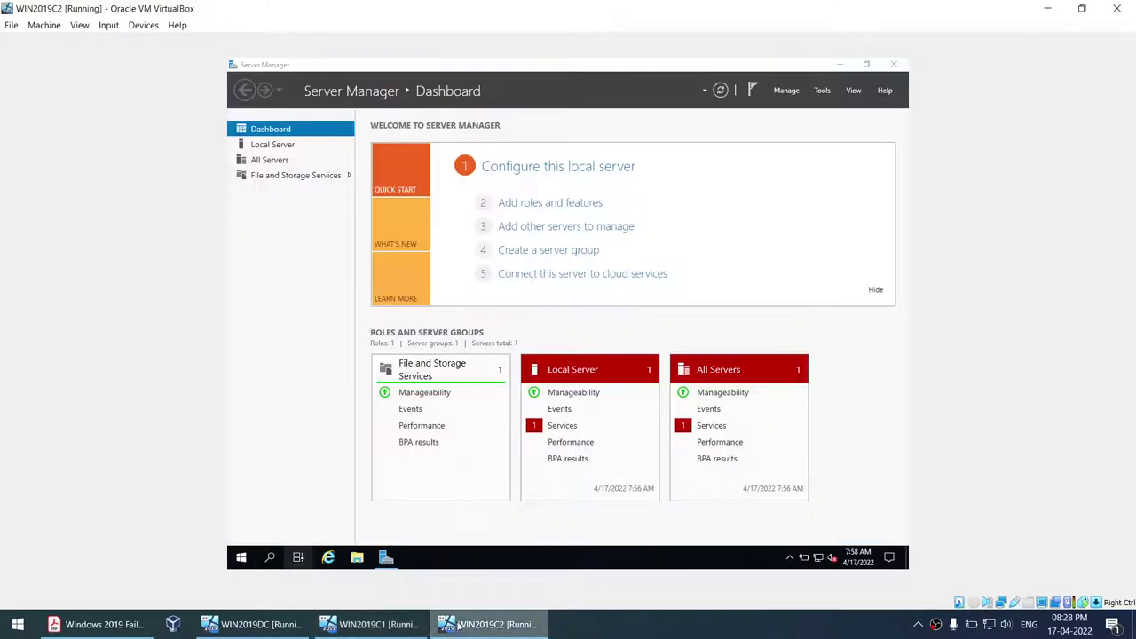
pyautogui.click(241, 557)
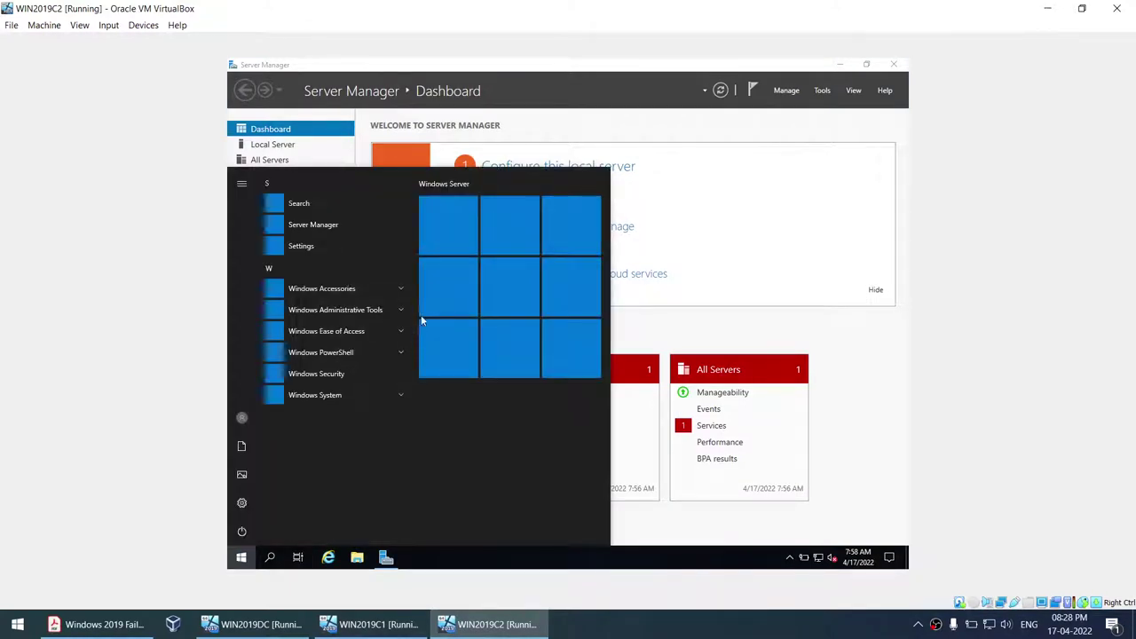
pyautogui.click(494, 248)
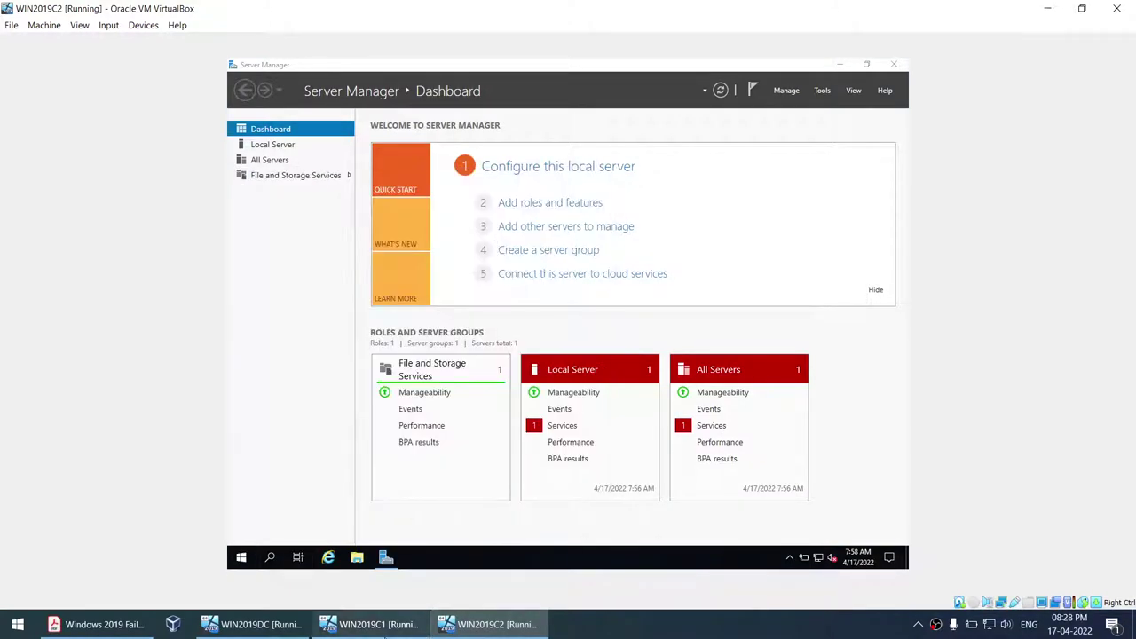
pyautogui.click(371, 625)
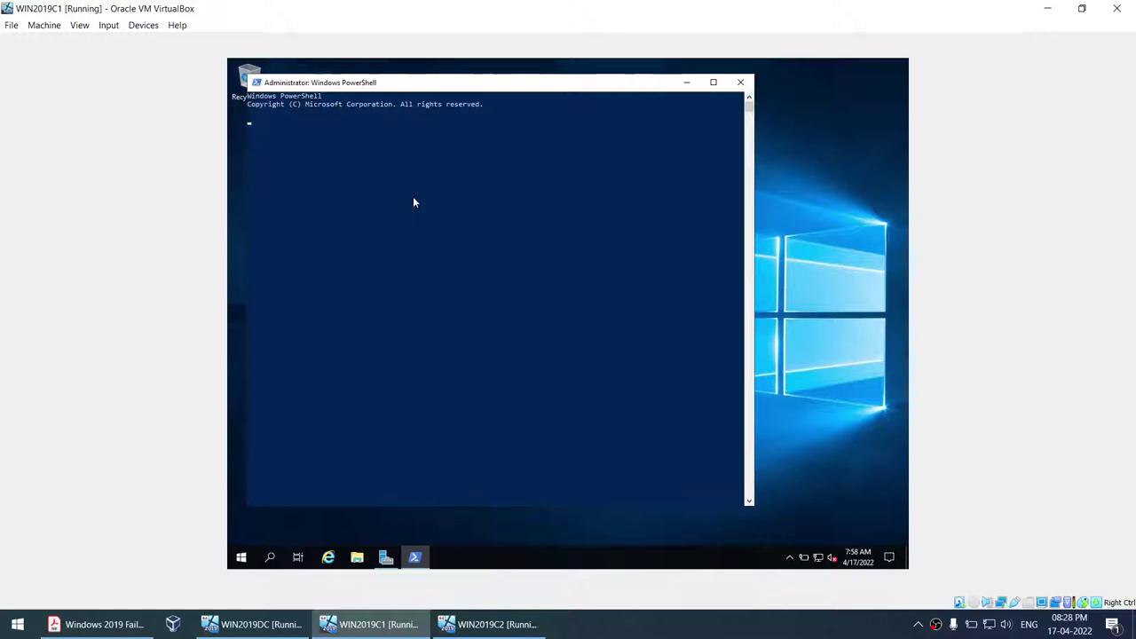
pyautogui.click(602, 627)
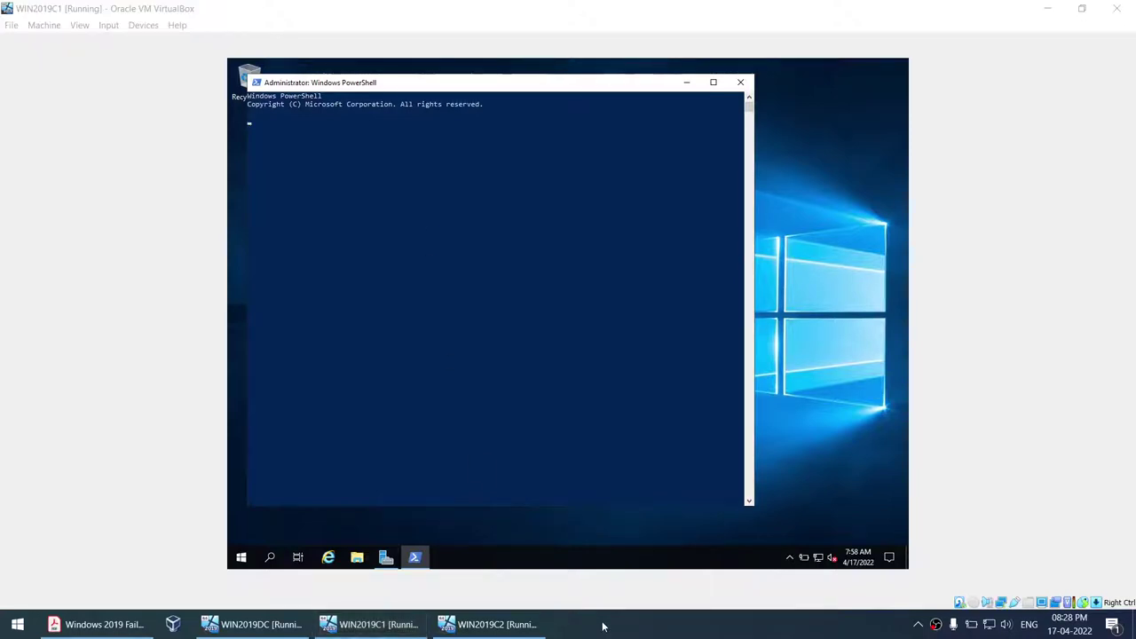
# - Run hostname on both nodes, showing WIN-FPQNH581GQB and WIN-TG14ULALVBP
pyautogui.click(538, 362)
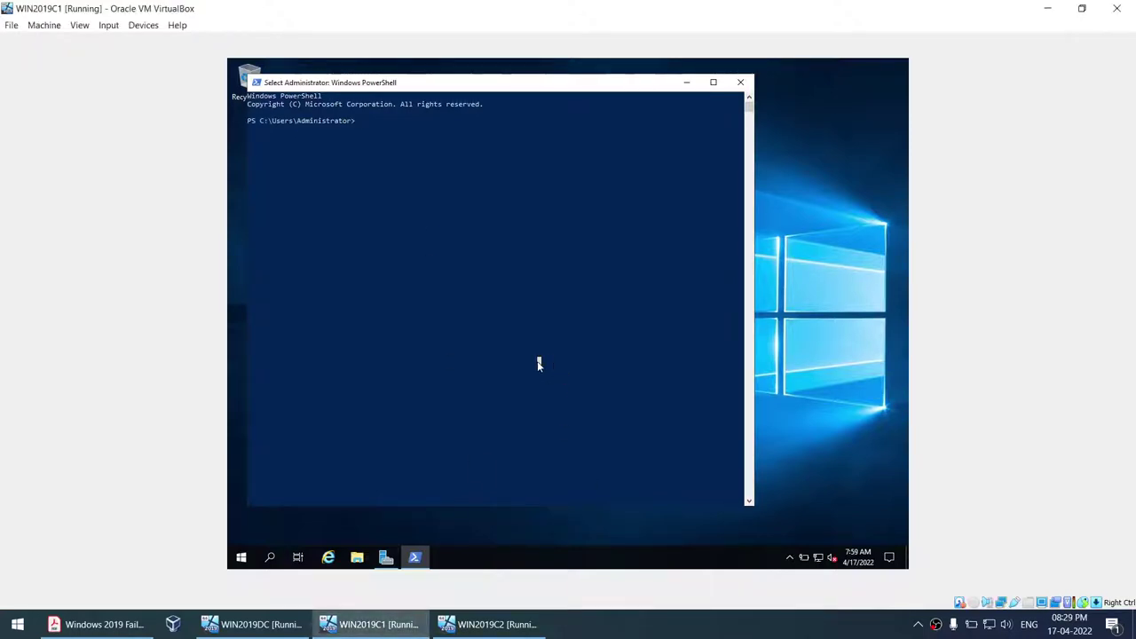
pyautogui.write('hostname')
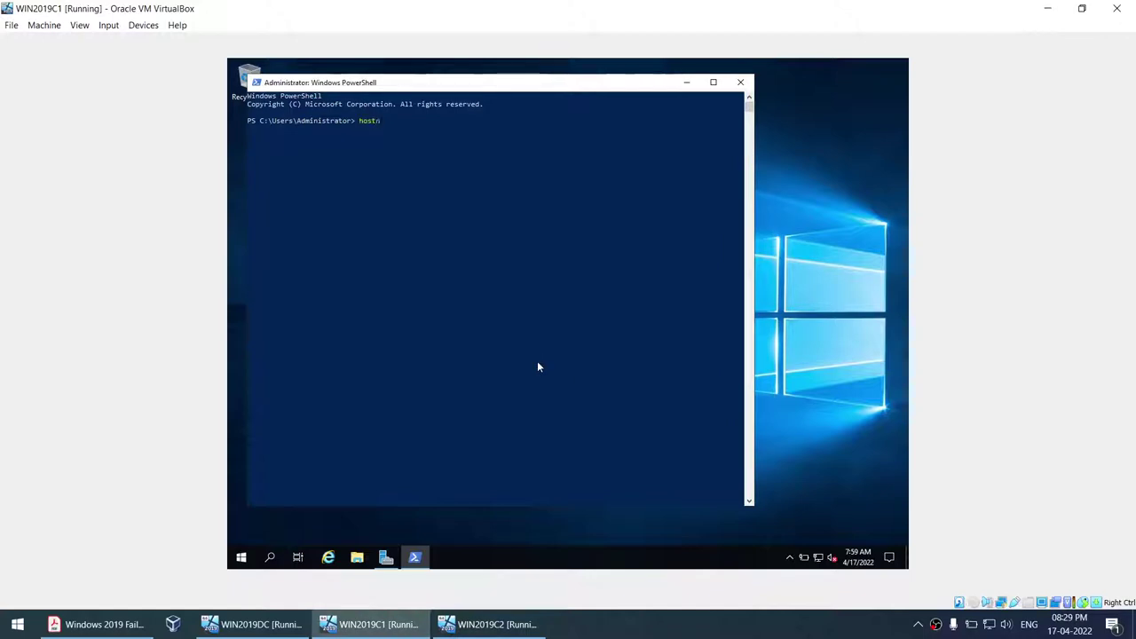
pyautogui.press('Return')
pyautogui.moveTo(252, 133)
pyautogui.mouseDown()
pyautogui.moveTo(312, 131)
pyautogui.moveTo(254, 135)
pyautogui.mouseUp()
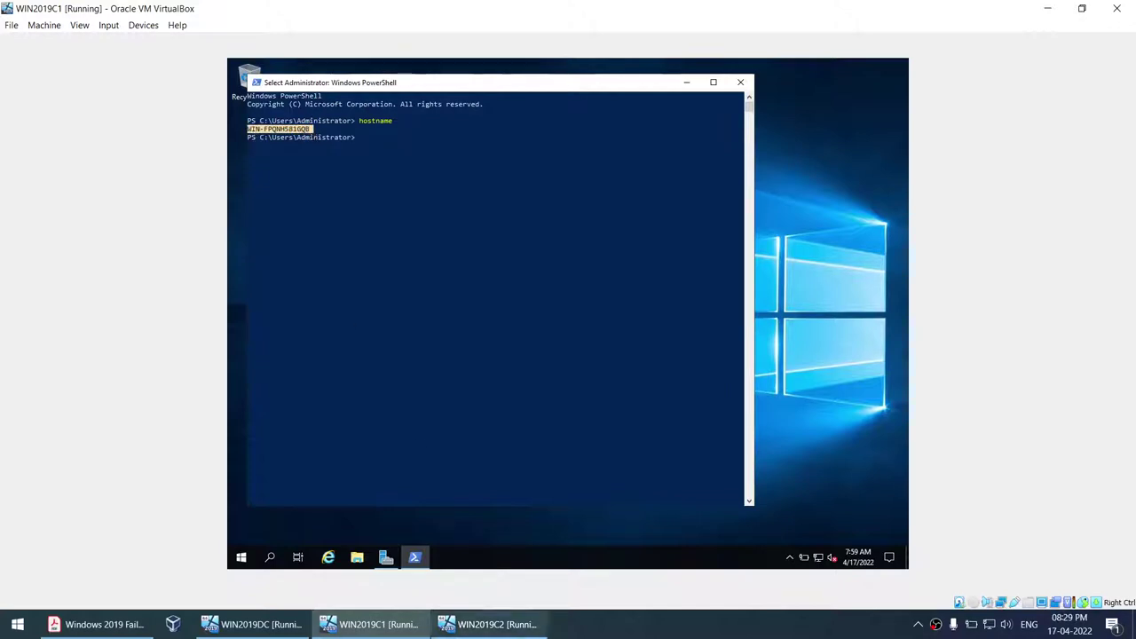
pyautogui.click(488, 624)
pyautogui.write('hostname')
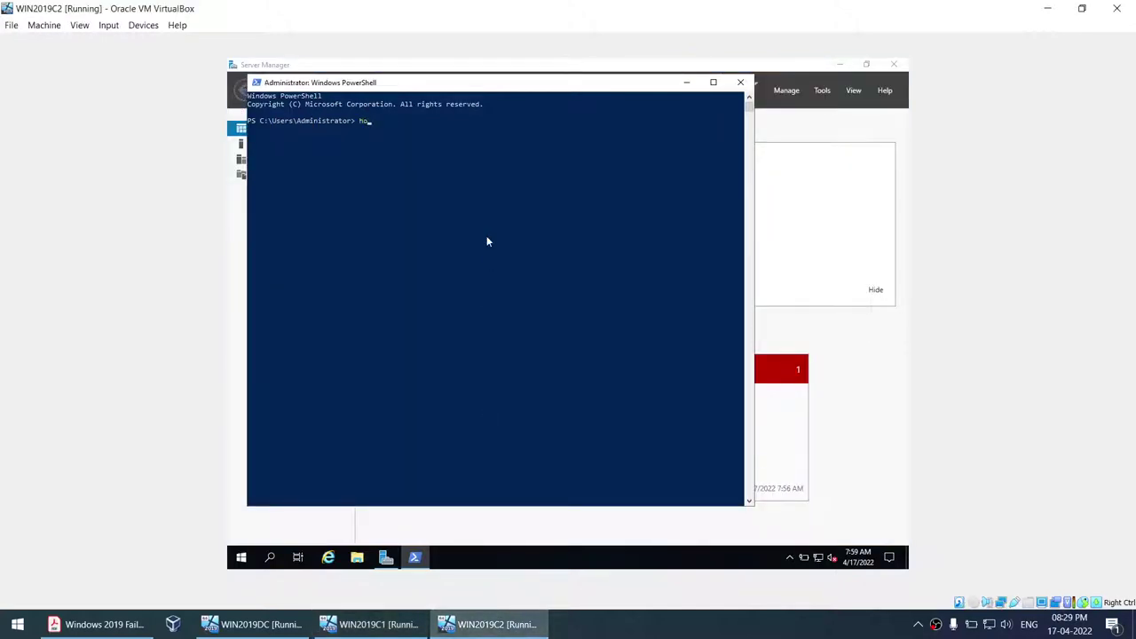
pyautogui.press('Return')
pyautogui.click(373, 624)
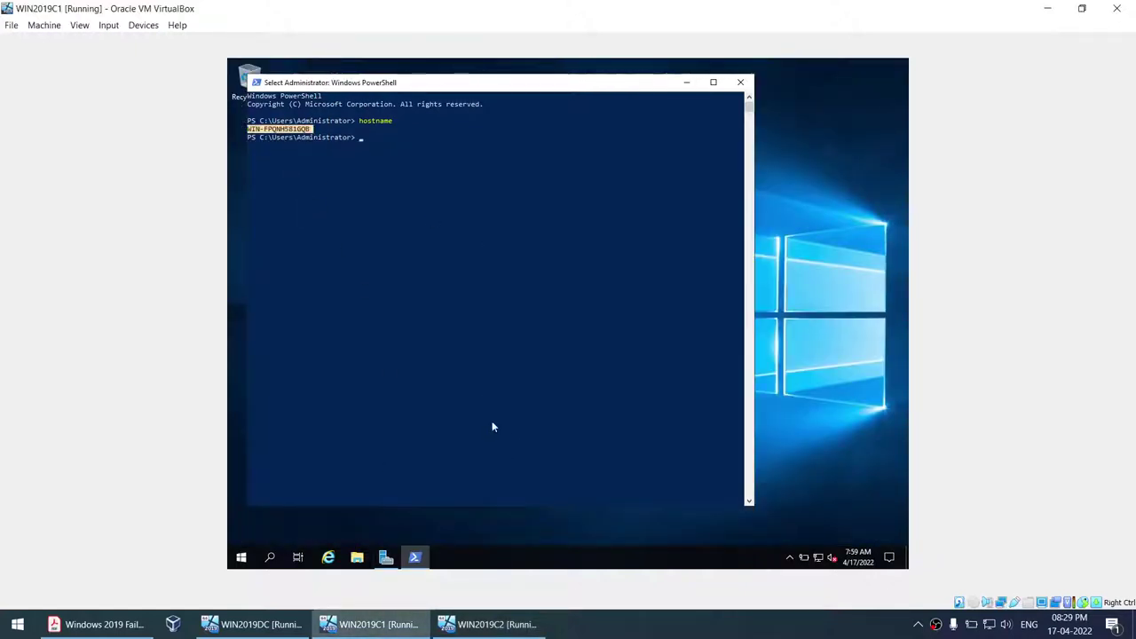
# - Minimize PowerShell and open Network & Internet settings on WIN2019C1, then return to the PDF
pyautogui.click(687, 84)
pyautogui.rightClick(818, 558)
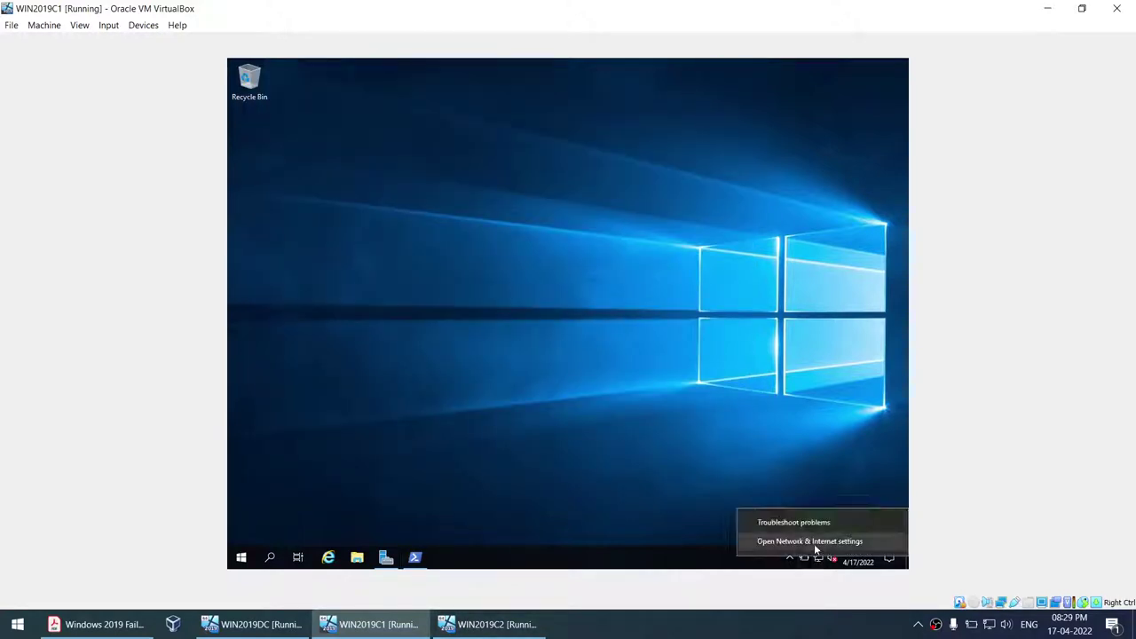
pyautogui.click(817, 541)
pyautogui.click(147, 631)
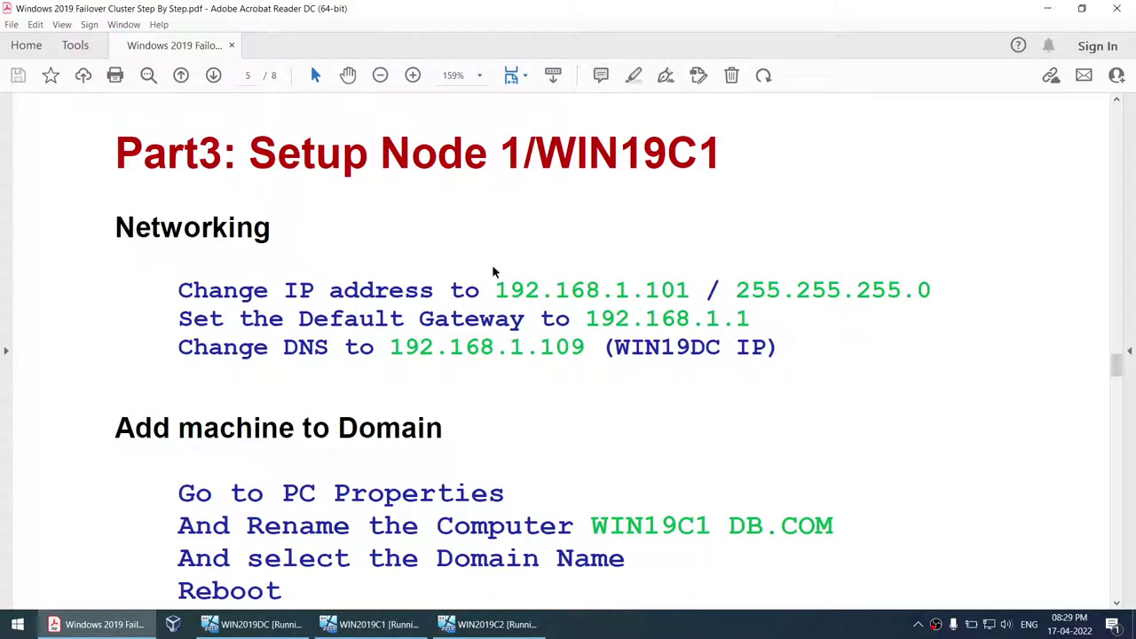
# - Select 192.168.1.101 on the Change IP address line, then return to WIN2019C1
pyautogui.moveTo(494, 293); pyautogui.dragTo(689, 297)
pyautogui.hotkey('ctrl', 'c')
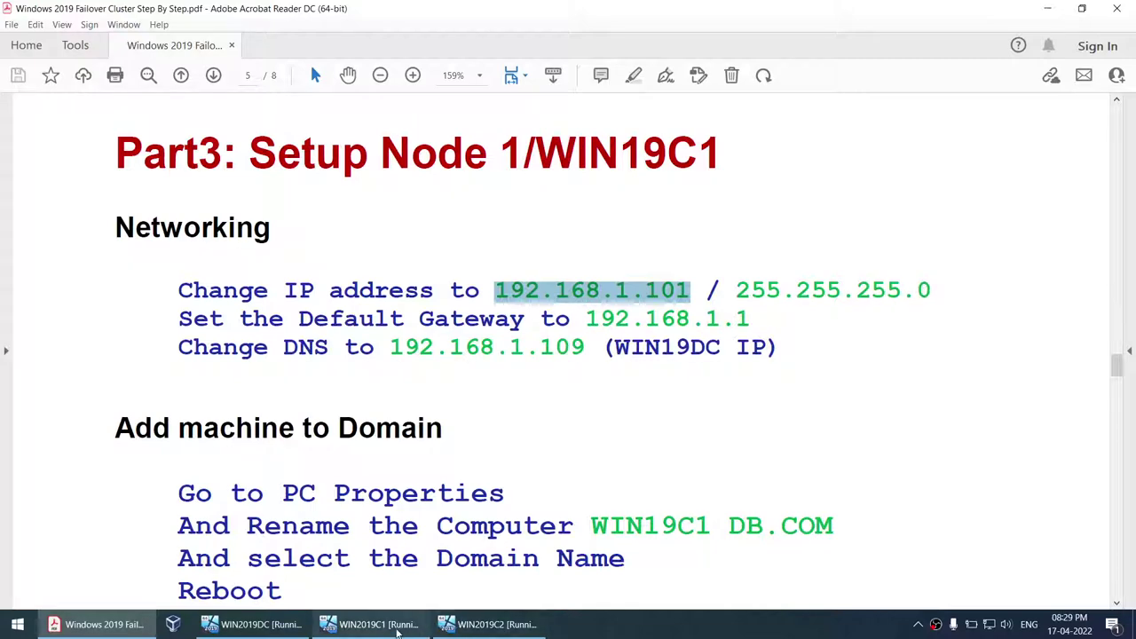
pyautogui.click(373, 624)
# - Open Network & Internet settings on WIN2019C2 and the Ethernet adapter properties on WIN2019C1
pyautogui.click(535, 362)
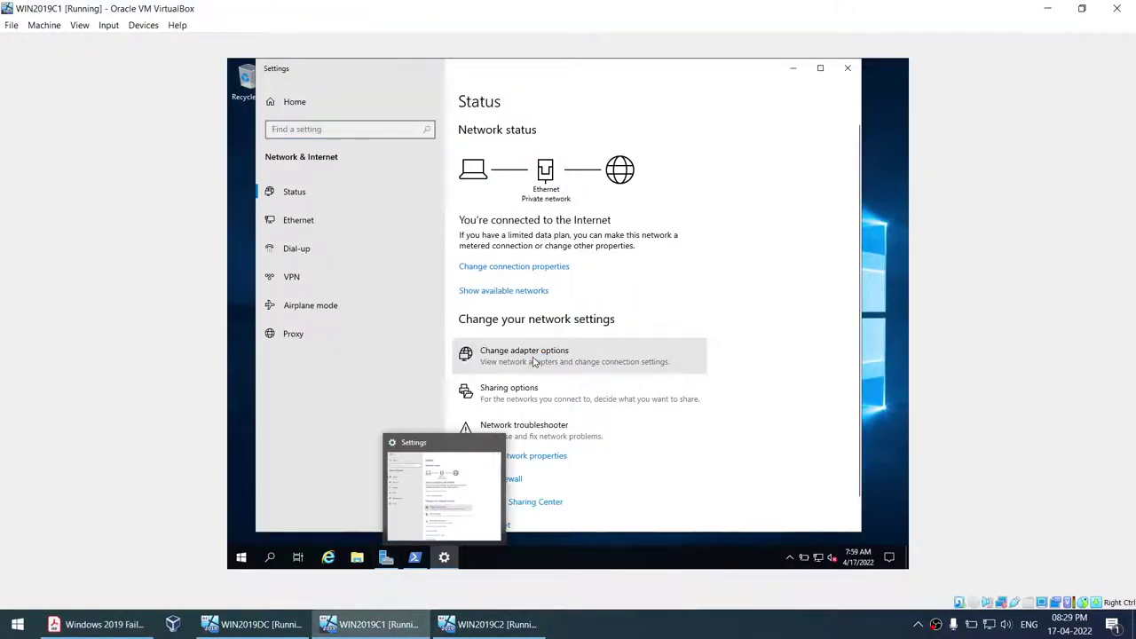
pyautogui.click(491, 624)
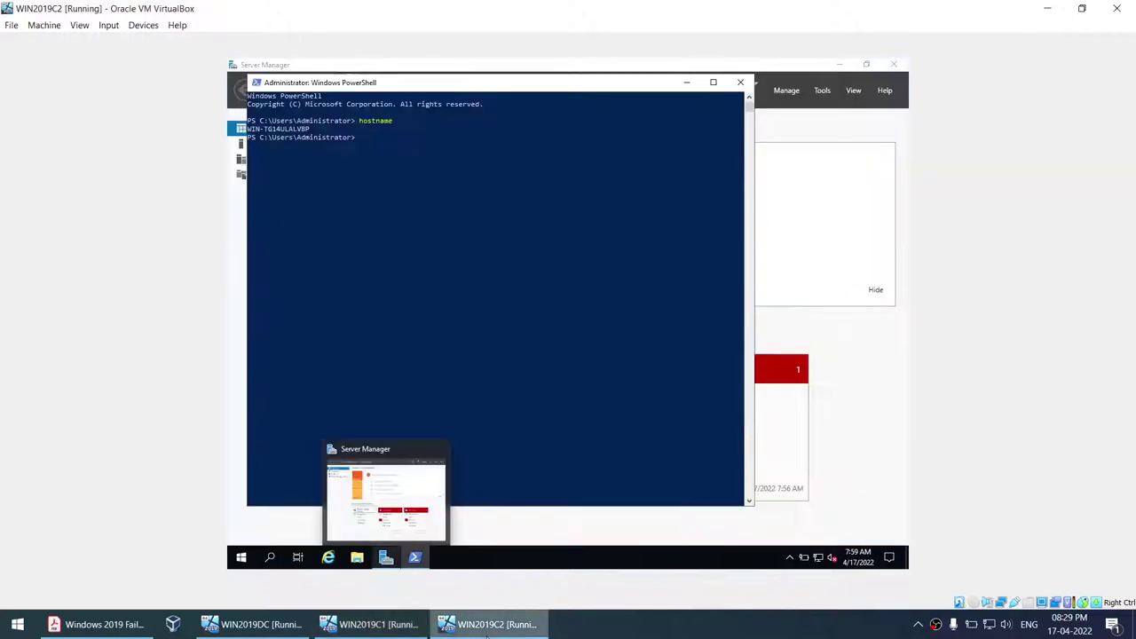
pyautogui.rightClick(817, 555)
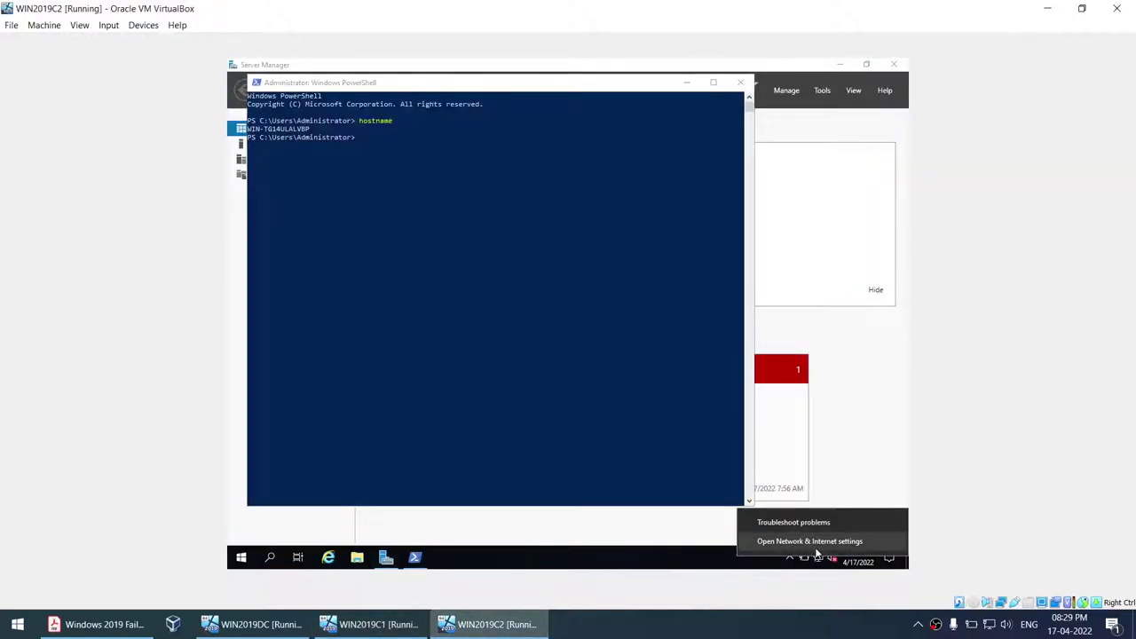
pyautogui.click(818, 555)
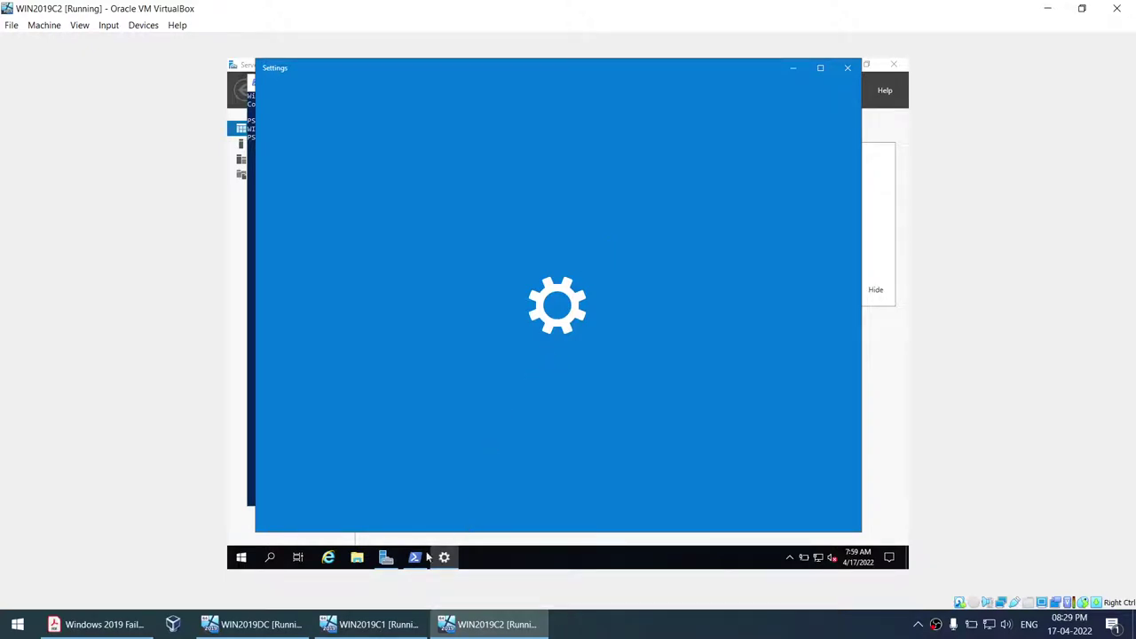
pyautogui.click(408, 624)
pyautogui.click(402, 206)
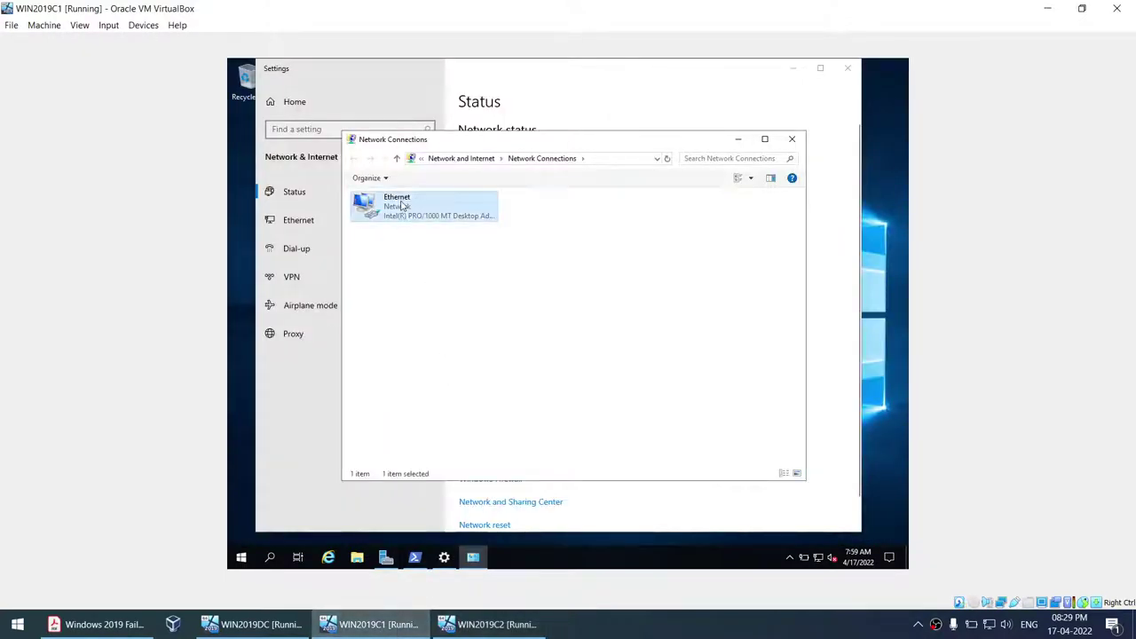
pyautogui.rightClick(402, 206)
pyautogui.click(454, 312)
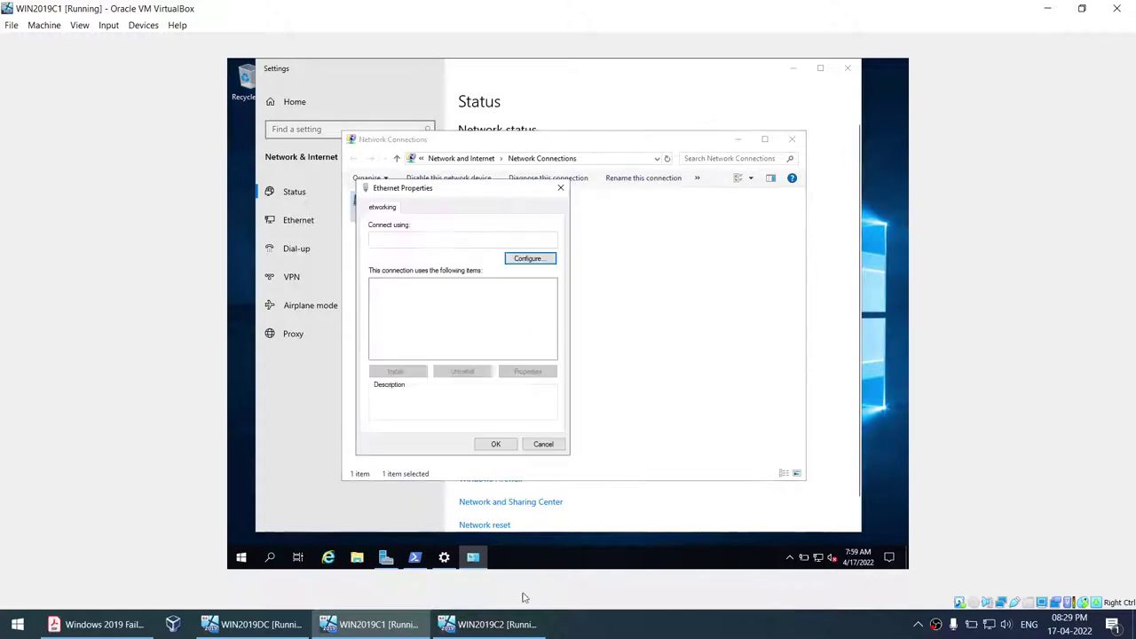
# - Open the Ethernet adapter's properties on WIN2019C2 as well
pyautogui.click(486, 624)
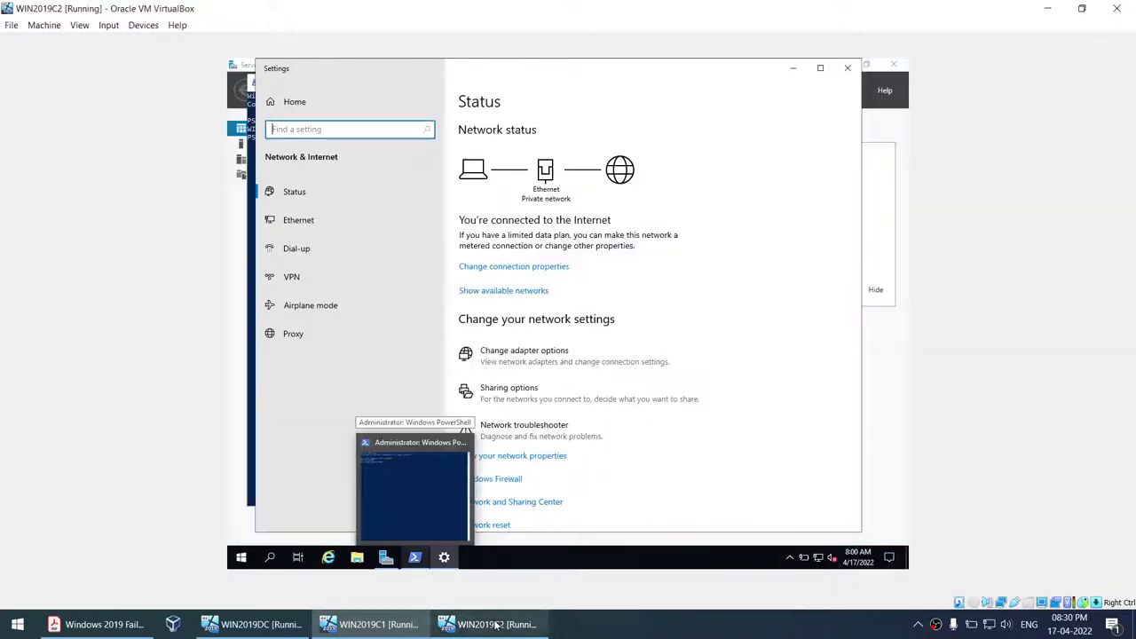
pyautogui.click(529, 367)
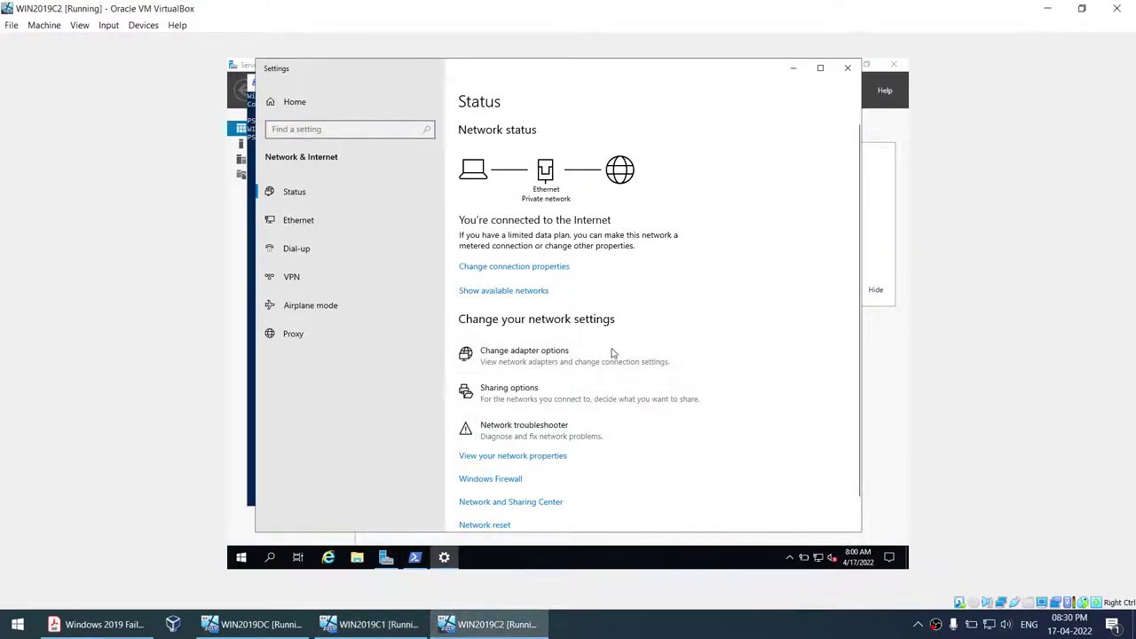
pyautogui.click(529, 359)
pyautogui.click(423, 214)
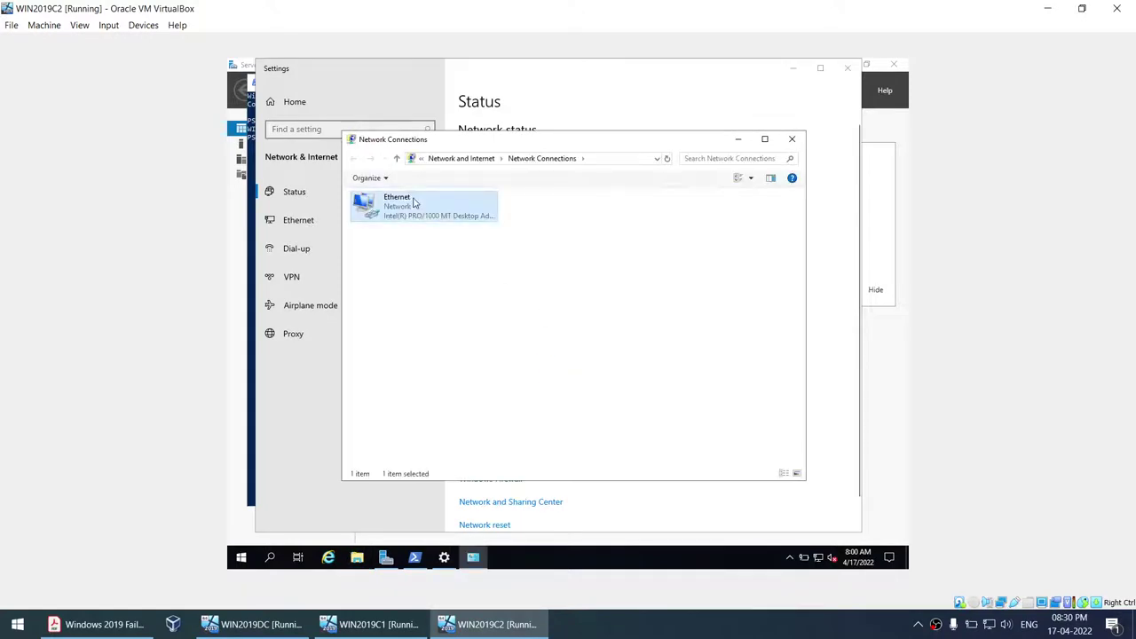
pyautogui.rightClick(414, 199)
pyautogui.click(449, 309)
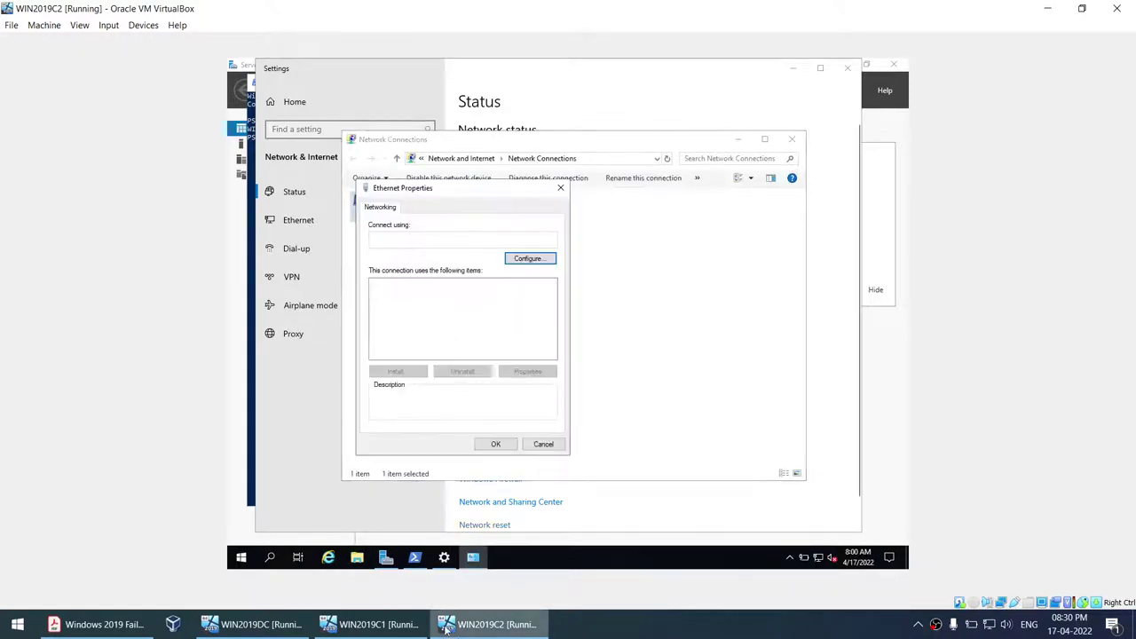
# - On WIN2019C1, uncheck Internet Protocol Version 6 (TCP/IPv6) and select the IPv4 entry
pyautogui.click(373, 624)
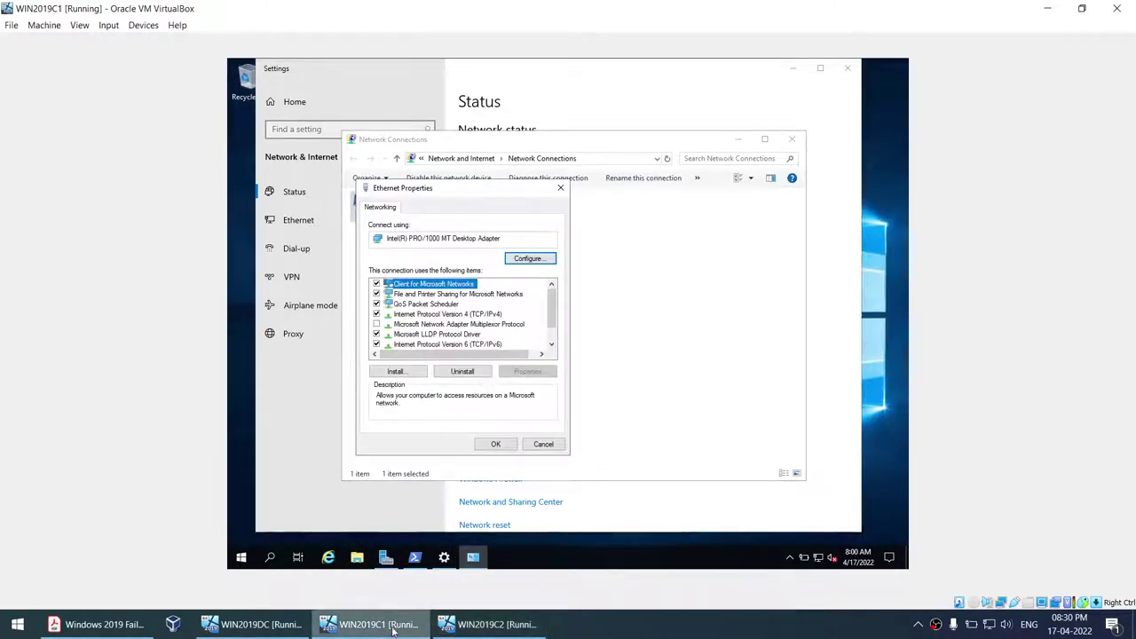
pyautogui.click(377, 344)
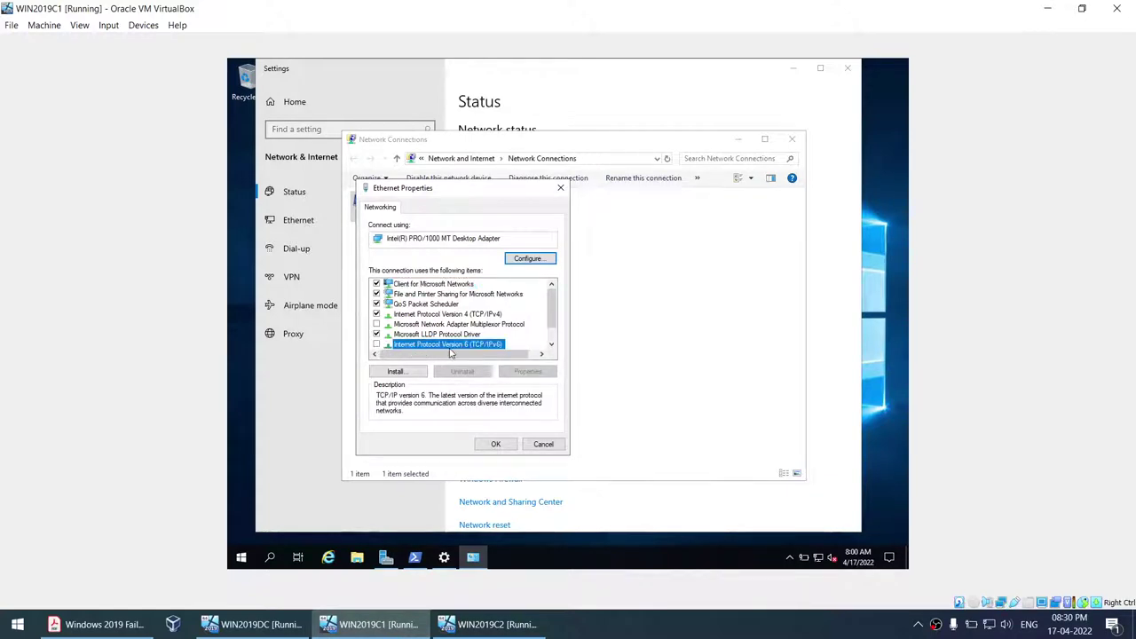
pyautogui.click(411, 317)
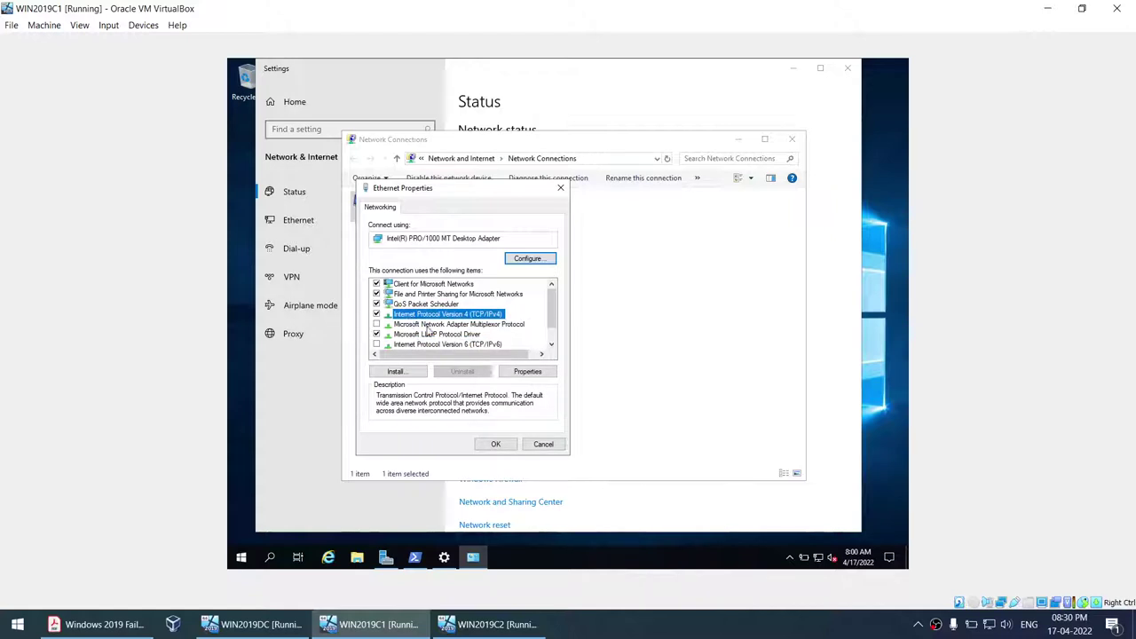
# - Switch WIN2019C1's IPv4 to a static address 192.168.1.101 with mask 255.255.255.0
pyautogui.click(513, 372)
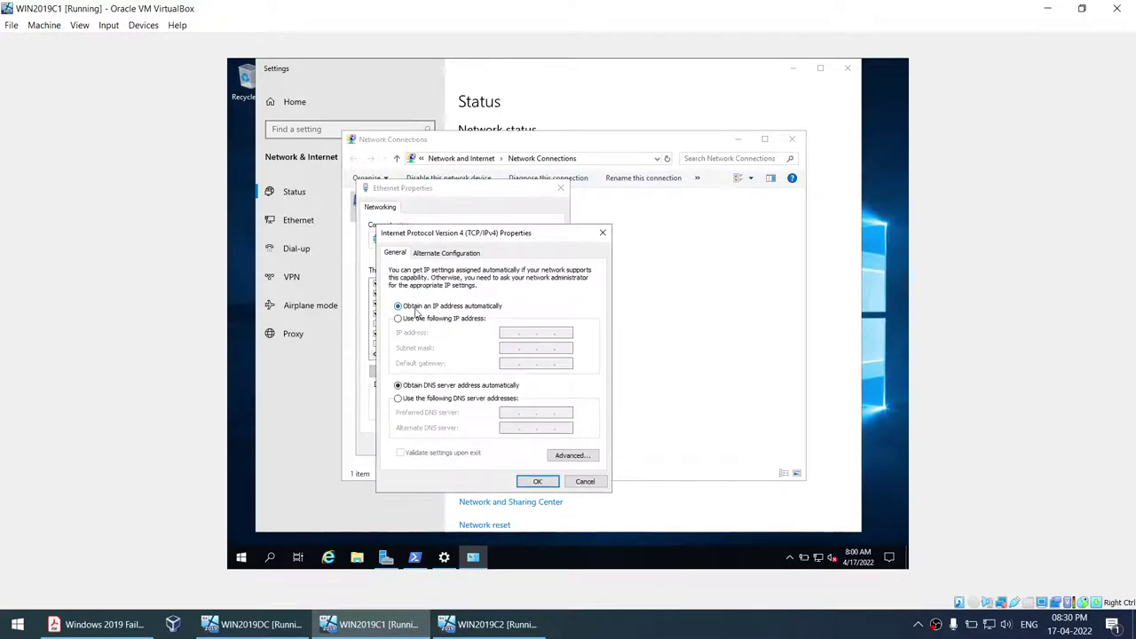
pyautogui.click(399, 319)
pyautogui.click(510, 332)
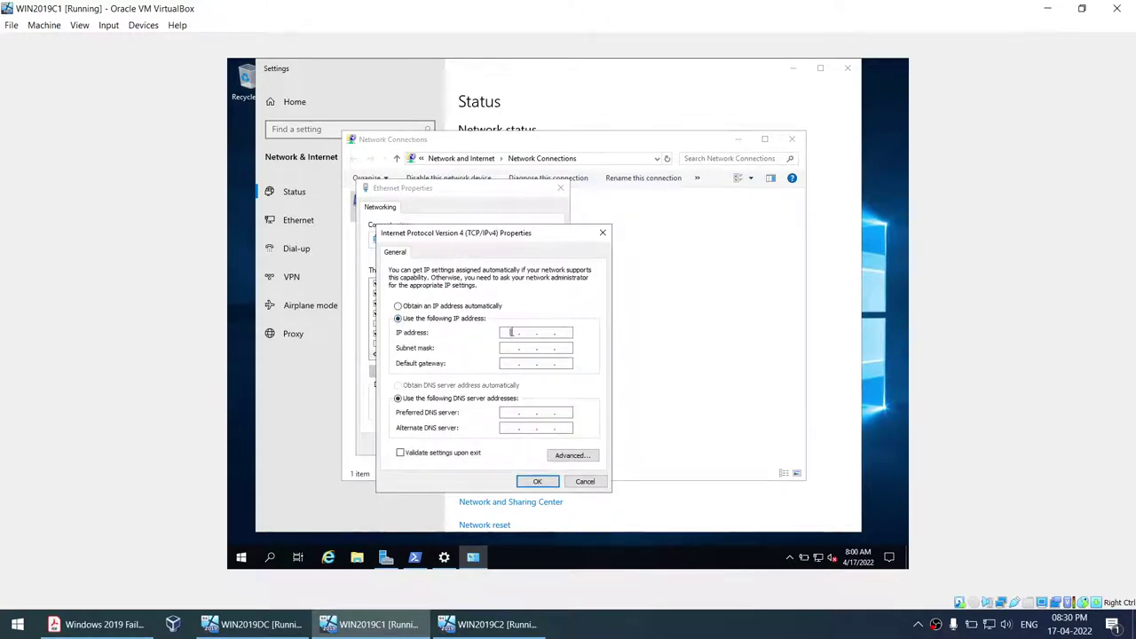
pyautogui.write('192.168.1.101')
pyautogui.click(507, 348)
pyautogui.click(508, 363)
# - Enter gateway 192.168.1.1 and preferred DNS 192.168.1.109, then apply the IPv4 settings
pyautogui.click(508, 412)
pyautogui.hotkey('ctrl', 'v')
pyautogui.write('9')
pyautogui.hotkey('ctrl', 'v')
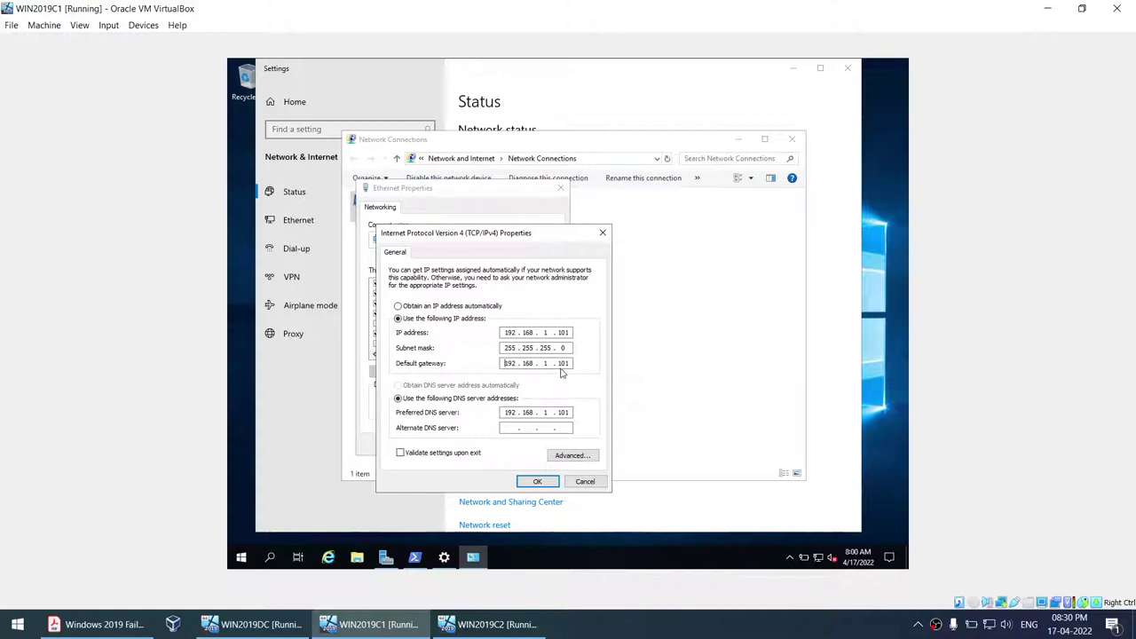
pyautogui.doubleClick(563, 363)
pyautogui.write('1')
pyautogui.click(569, 412)
pyautogui.click(537, 481)
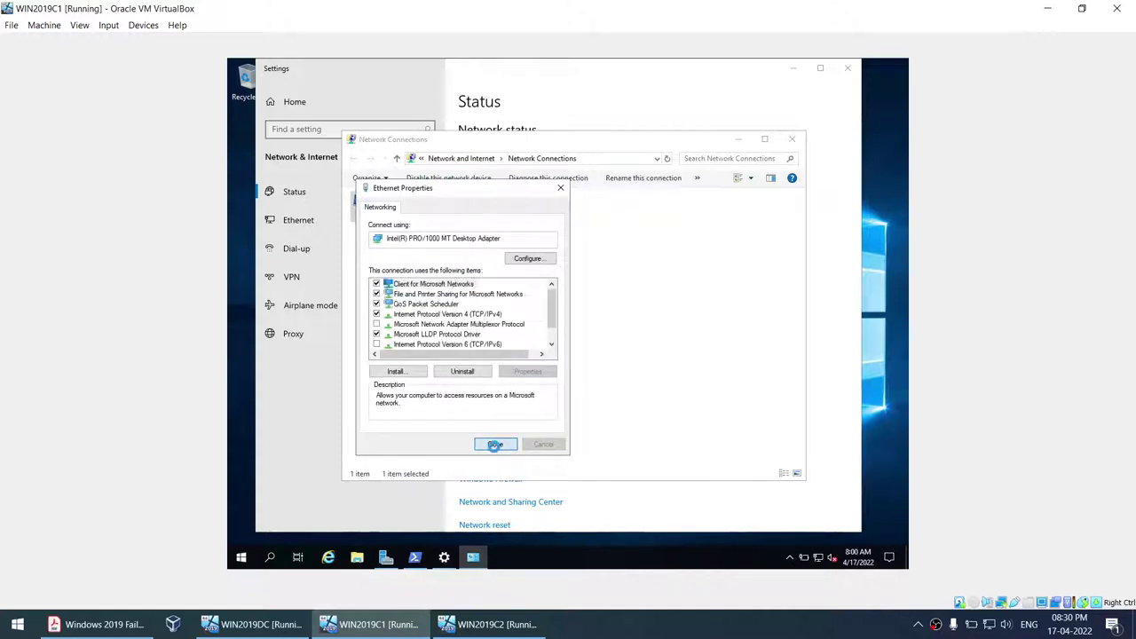
# - Close the properties and restart WIN2019C1's Ethernet adapter by disabling and re-enabling it
pyautogui.click(491, 444)
pyautogui.rightClick(394, 215)
pyautogui.click(415, 224)
pyautogui.rightClick(406, 211)
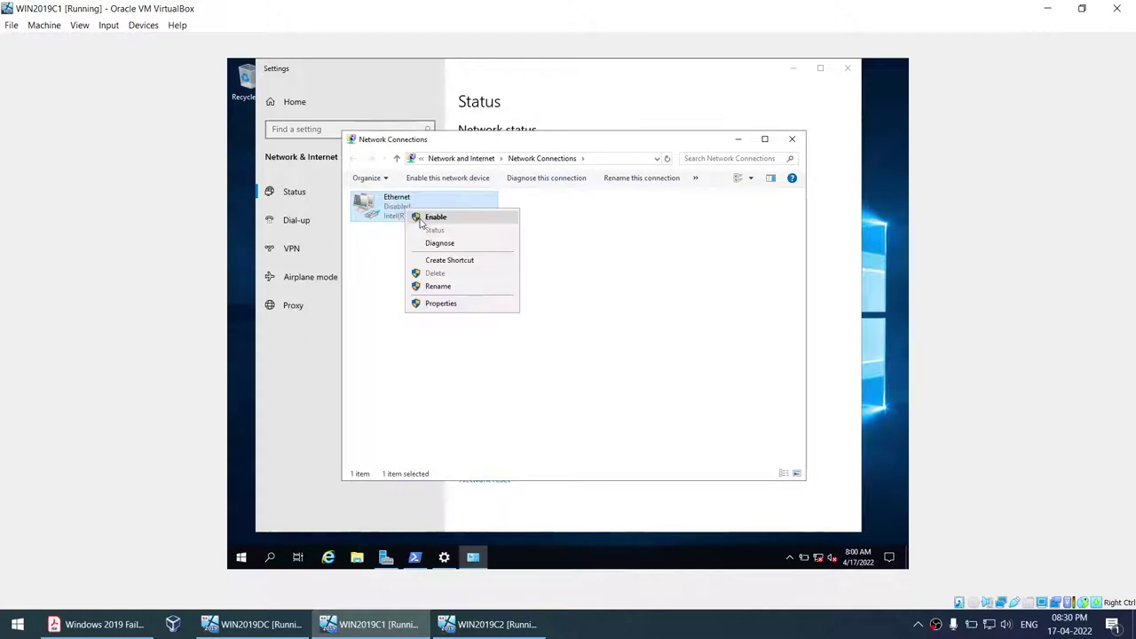
pyautogui.click(428, 216)
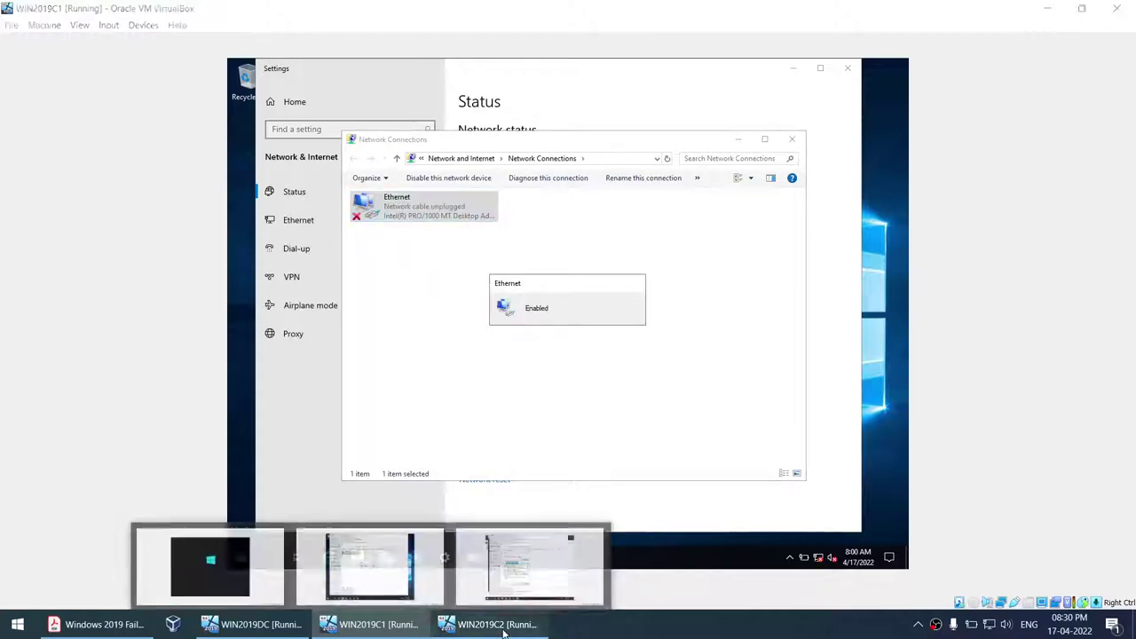
pyautogui.click(486, 624)
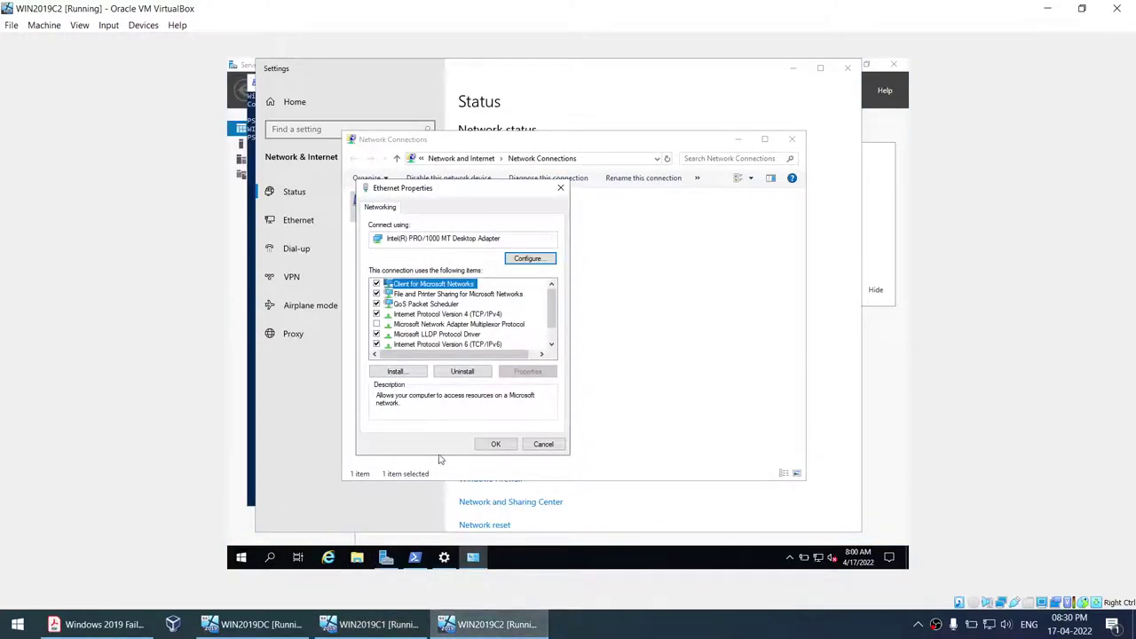
# - On WIN2019C2, uncheck IPv6 and give IPv4 static address 192.168.1.102, mask 255.255.255.0
pyautogui.click(376, 346)
pyautogui.click(444, 316)
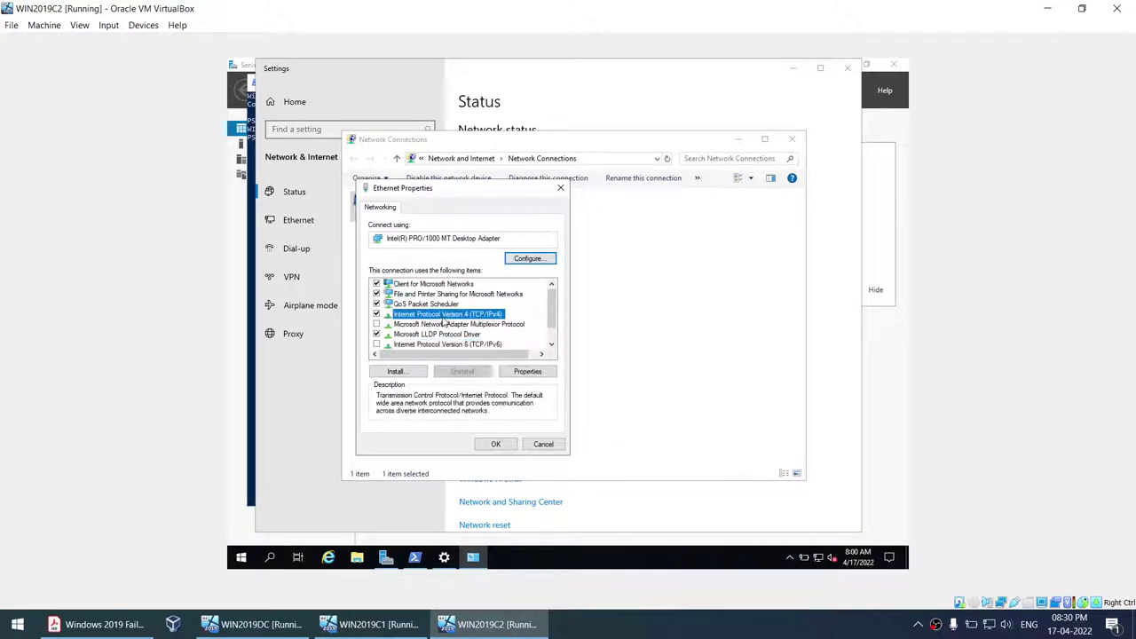
pyautogui.click(514, 372)
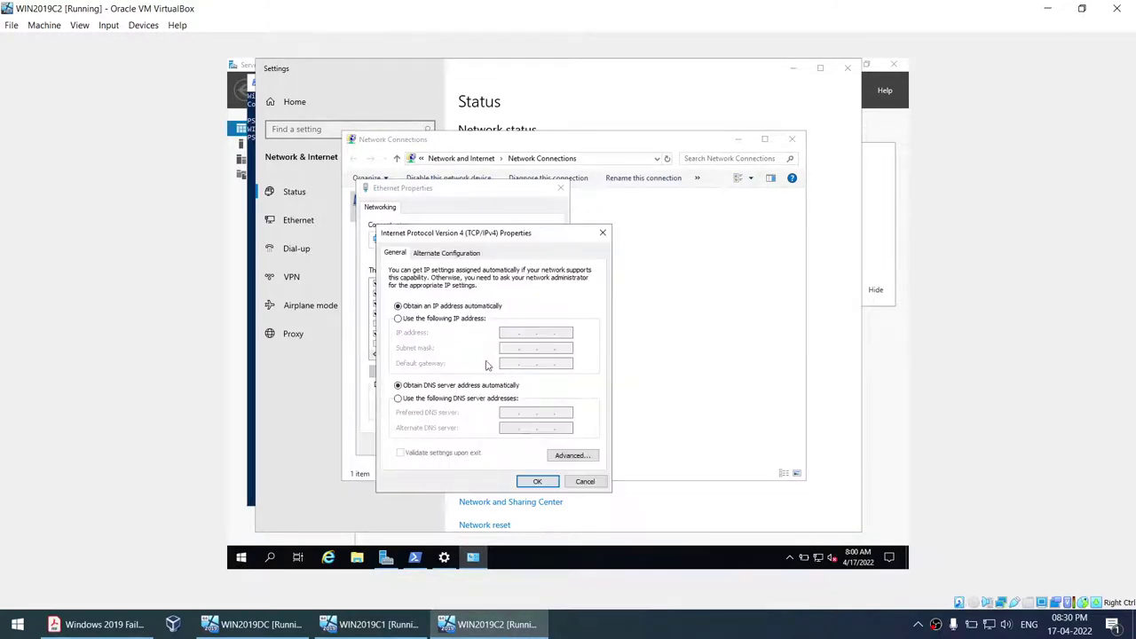
pyautogui.click(409, 319)
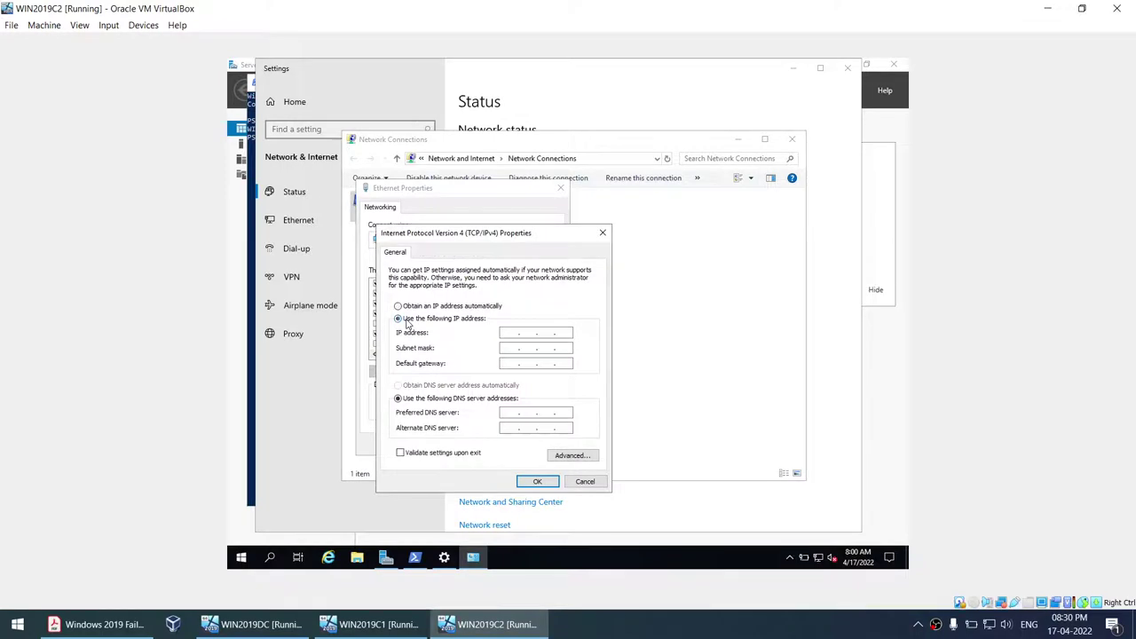
pyautogui.click(506, 332)
pyautogui.write('192.168.1.1')
pyautogui.click(514, 350)
pyautogui.write('192.168.1.101')
# - Set gateway 192.168.1.1 and preferred DNS 192.168.1.109, then apply the IPv4 settings
pyautogui.moveTo(558, 363); pyautogui.dragTo(578, 363)
pyautogui.click(509, 413)
pyautogui.write('192.168.1.101')
pyautogui.moveTo(558, 413); pyautogui.dragTo(581, 413)
pyautogui.write('1')
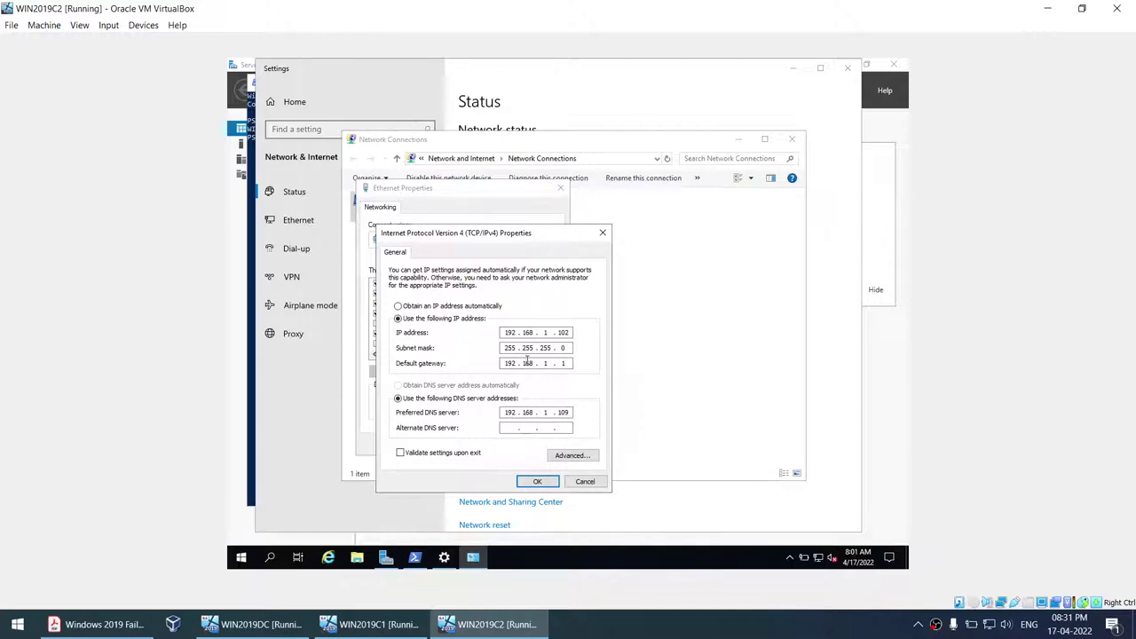
pyautogui.click(535, 482)
# - Close the adapter properties and disable WIN2019C2's Ethernet adapter
pyautogui.click(496, 445)
pyautogui.rightClick(423, 216)
pyautogui.click(428, 217)
pyautogui.rightClick(417, 214)
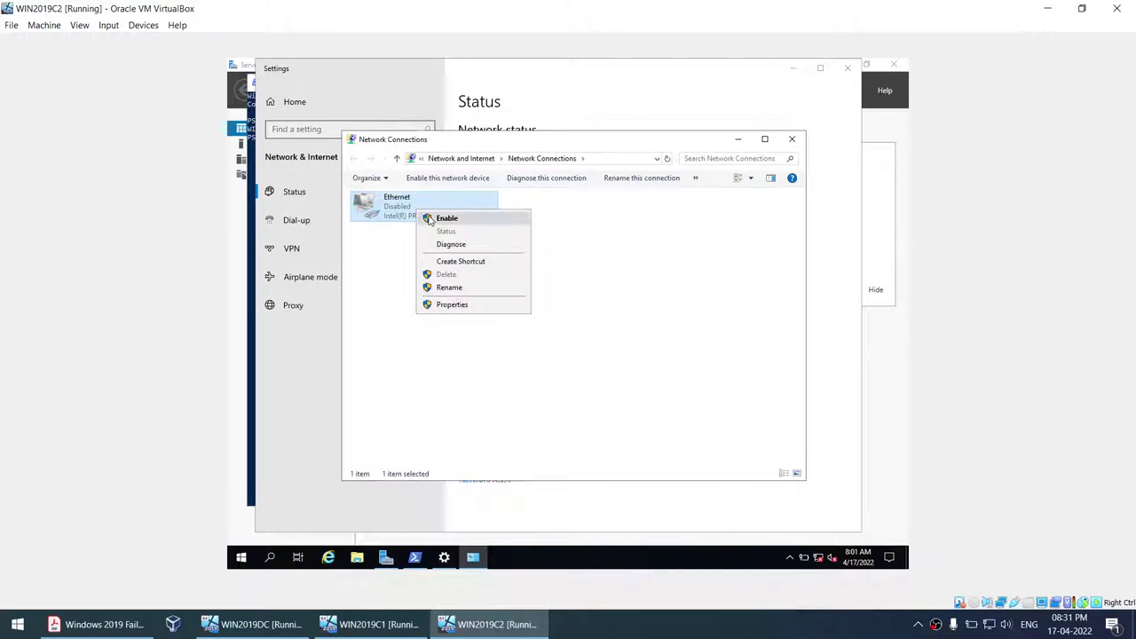
# - Re-enable WIN2019C2's Ethernet adapter and run ipconfig twice in PowerShell to confirm 192.168.1.102
pyautogui.click(430, 217)
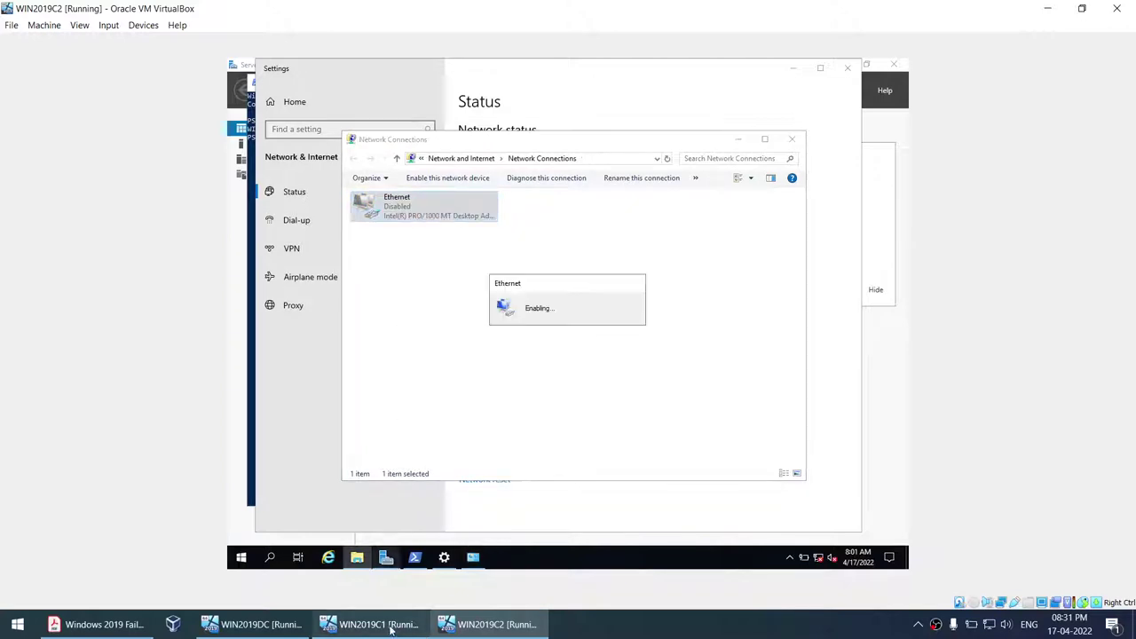
pyautogui.click(416, 559)
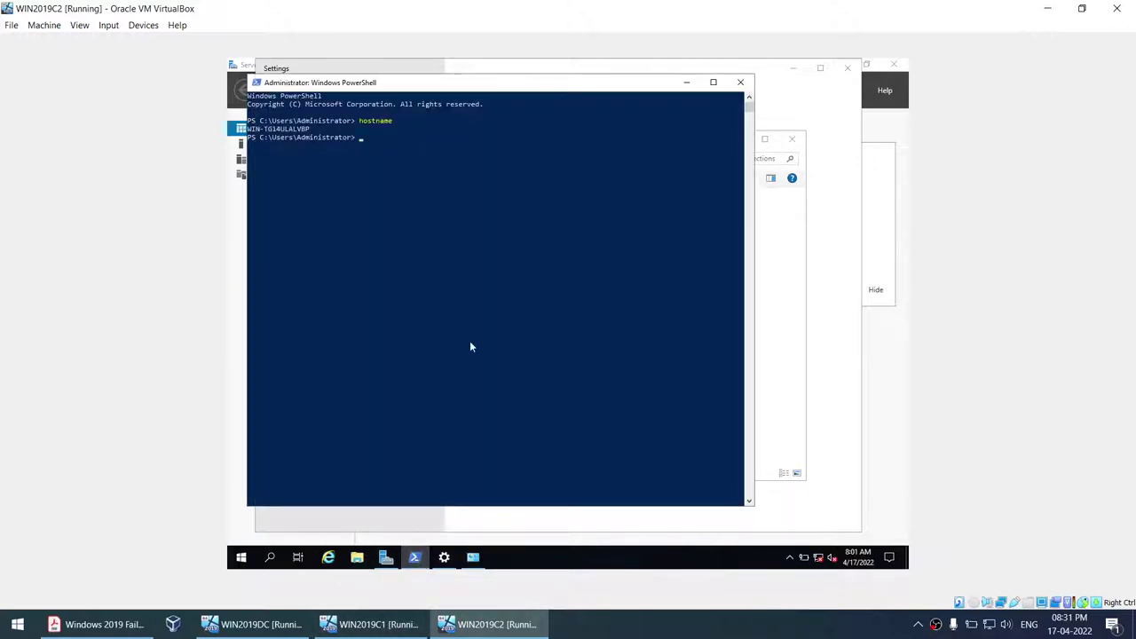
pyautogui.write('ipconfig')
pyautogui.press('Return')
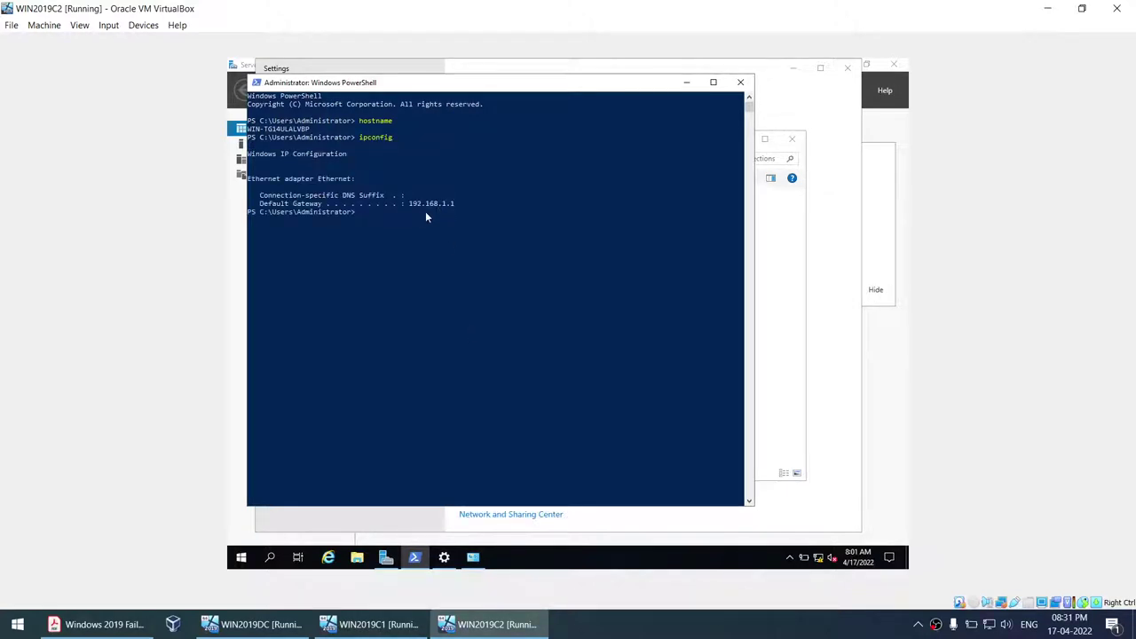
pyautogui.press('Up')
pyautogui.press('Return')
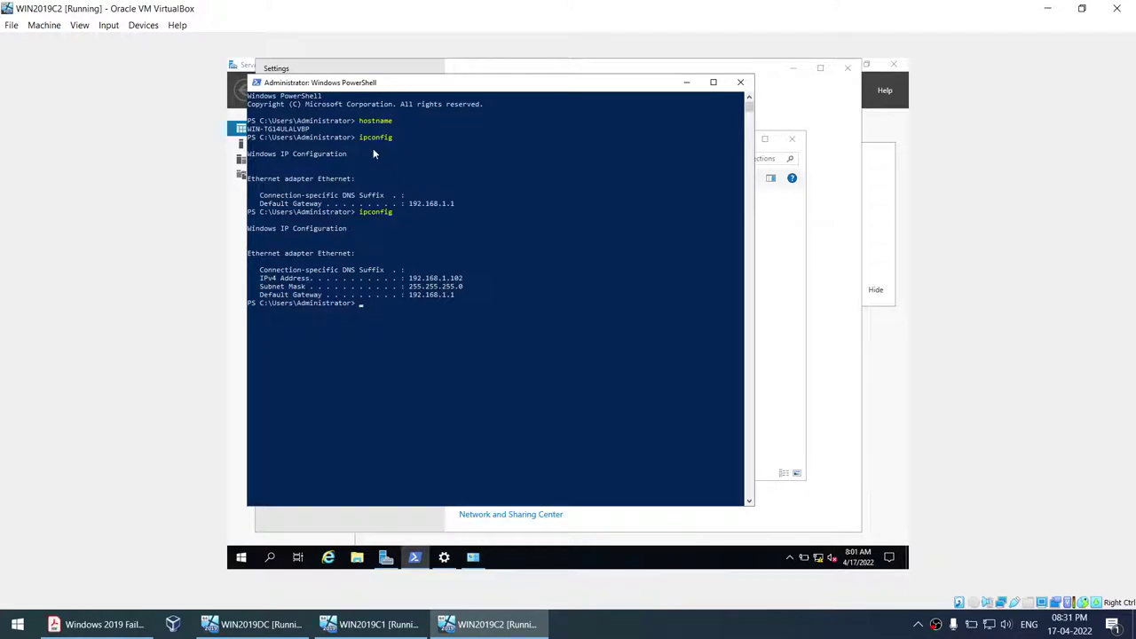
pyautogui.click(373, 624)
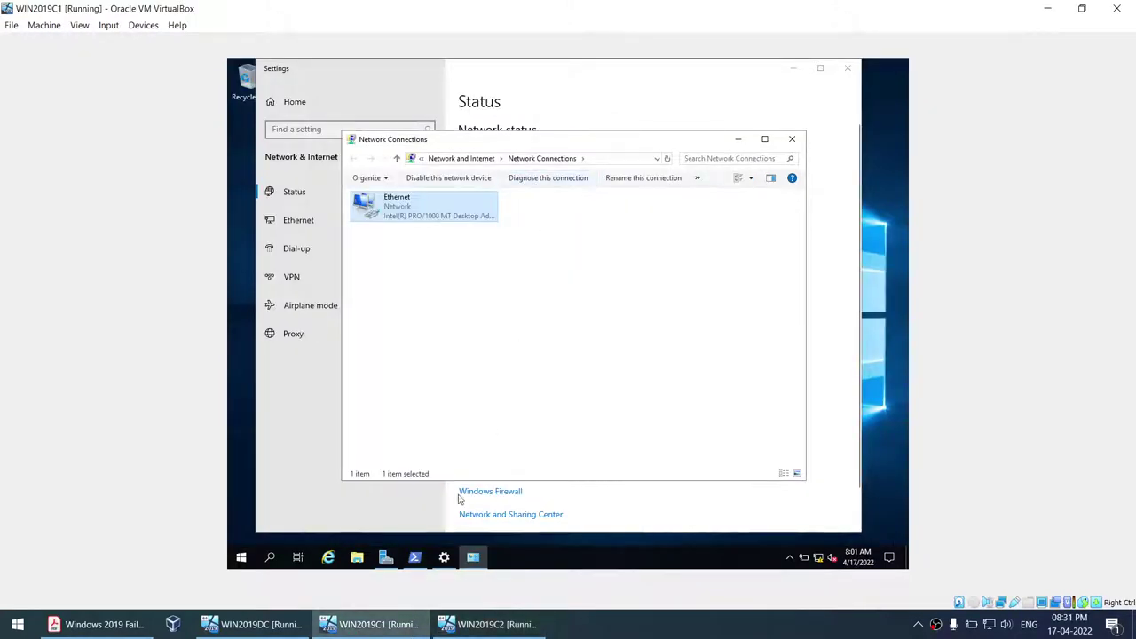
# - Run ipconfig in WIN2019C1's PowerShell to confirm 192.168.1.101, then return to the PDF guide
pyautogui.click(415, 557)
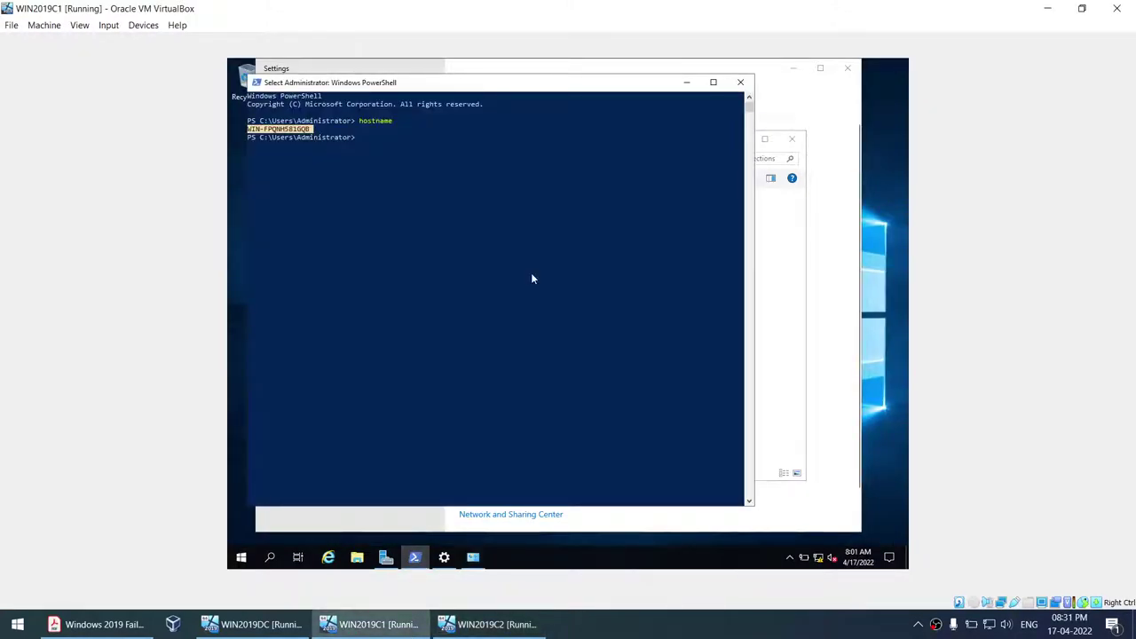
pyautogui.write('ipconfig')
pyautogui.press('Return')
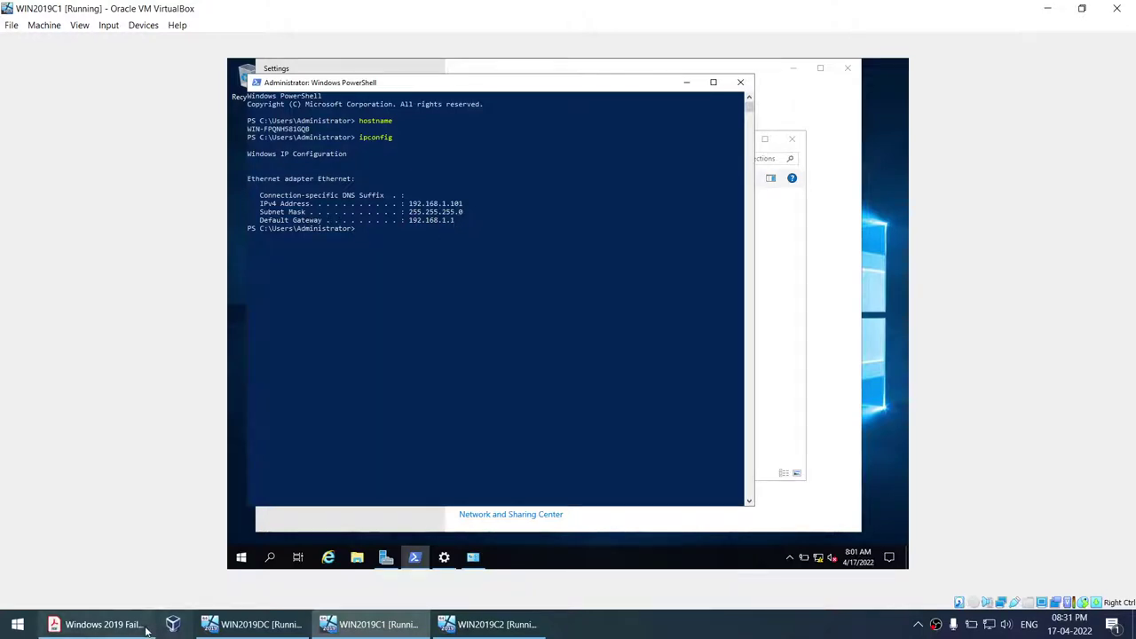
pyautogui.click(98, 624)
pyautogui.scroll(-1, 561, 307)
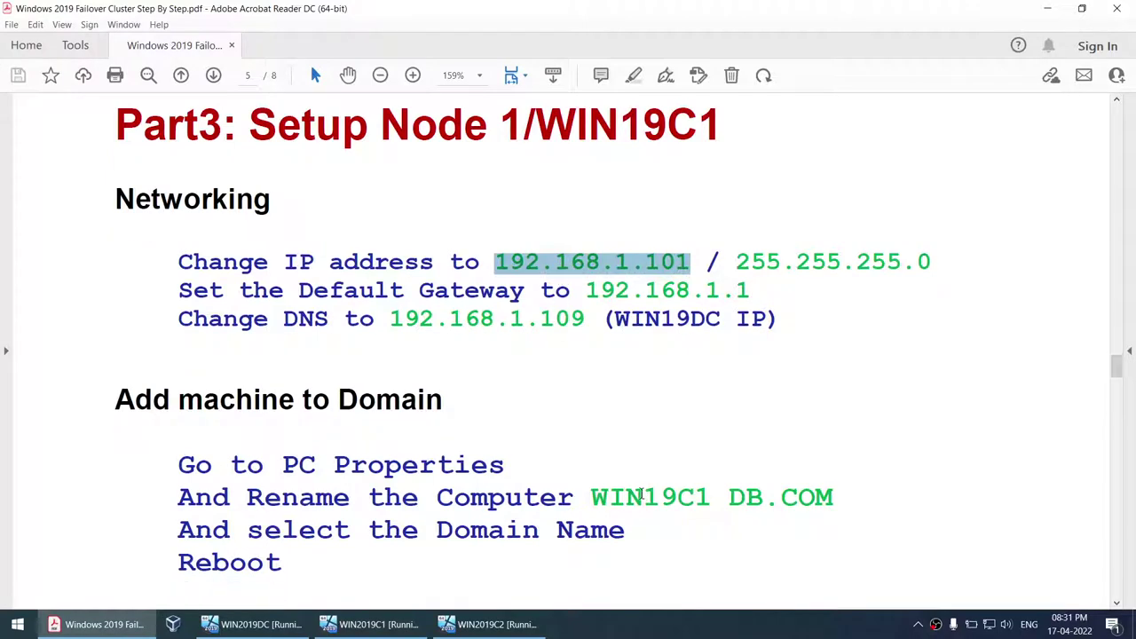
# - Highlight WIN19C1 in the guide's 'Rename the Computer' line and switch to WIN2019DC
pyautogui.moveTo(592, 498); pyautogui.dragTo(669, 493)
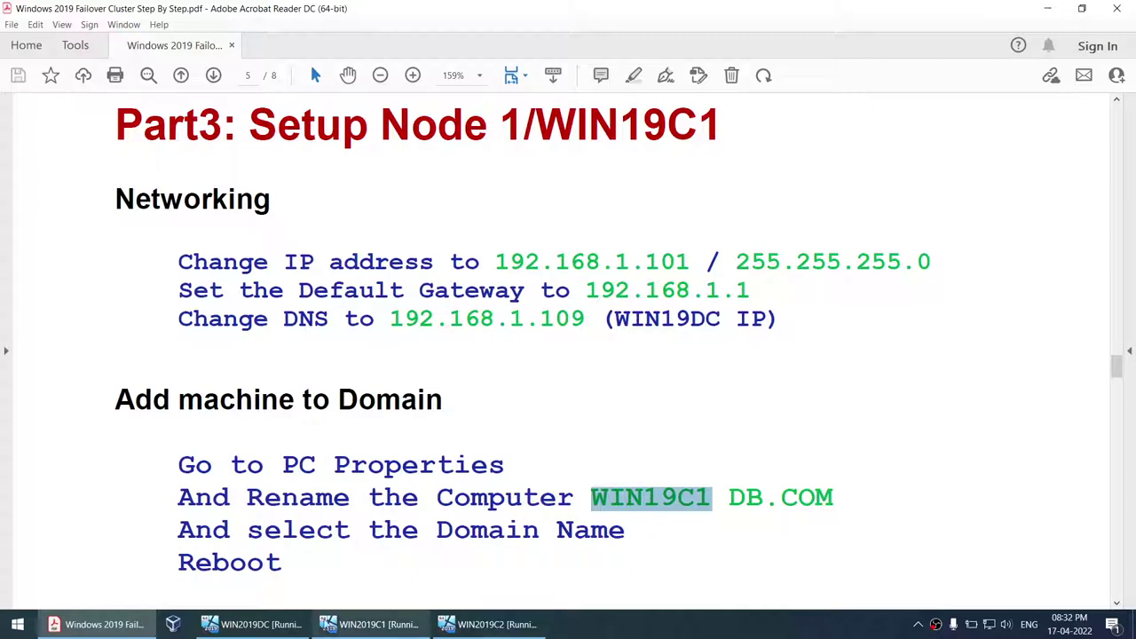
pyautogui.click(267, 625)
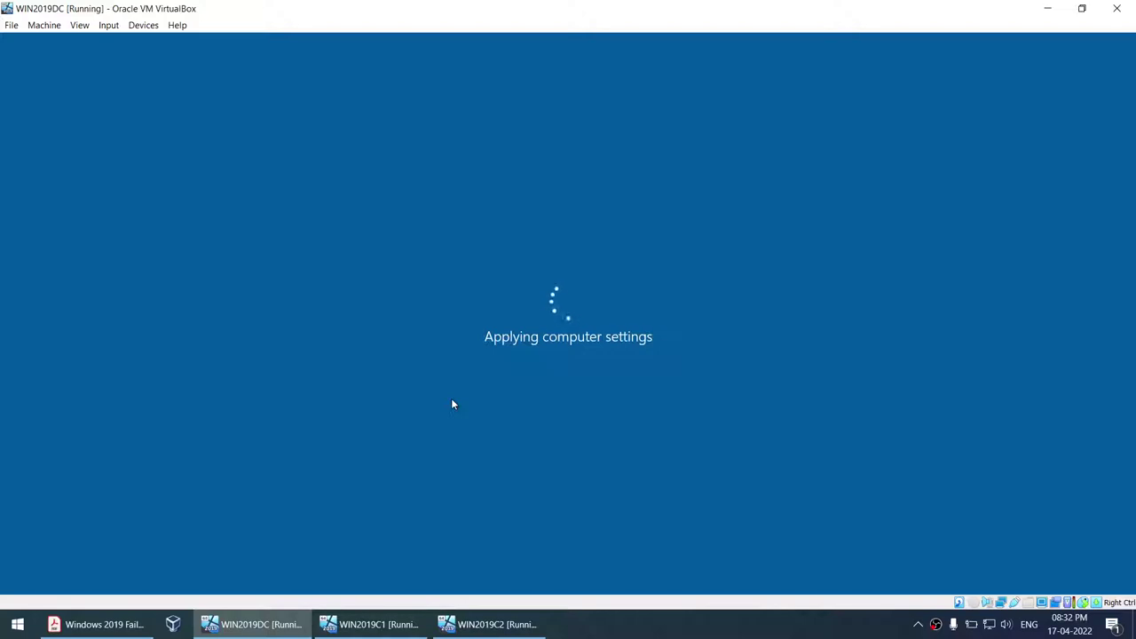
# - Switch back to WIN2019C1, where PowerShell still shows 192.168.1.101 and gateway 192.168.1.1
pyautogui.click(371, 624)
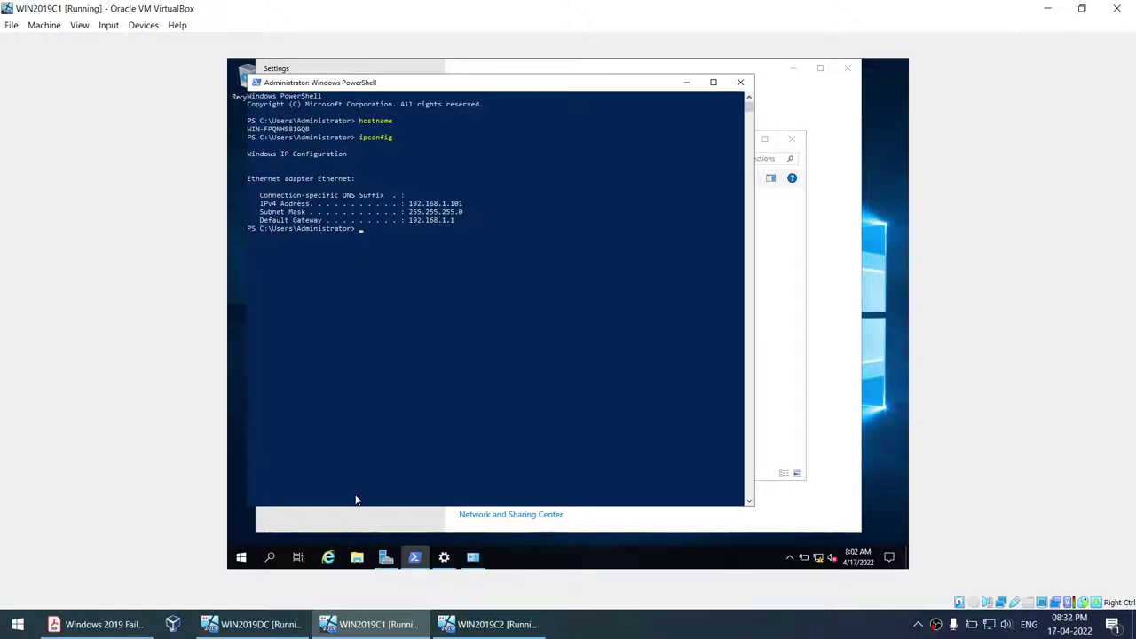
# - Shut down WIN2019C1 with reason Hardware: Installation (Planned)
pyautogui.click(240, 558)
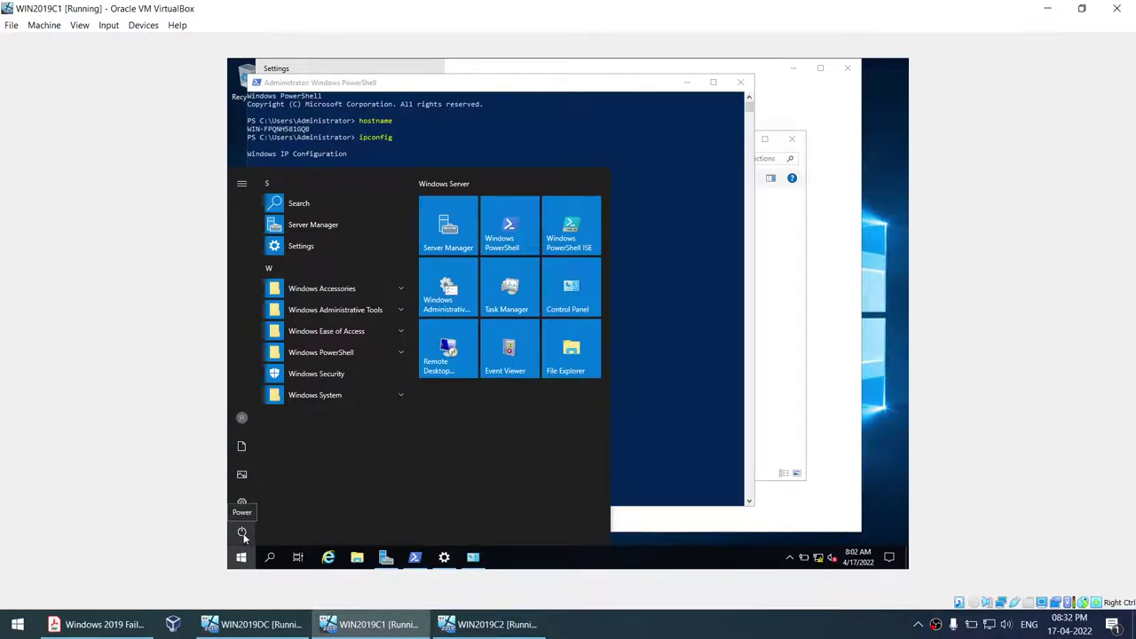
pyautogui.click(244, 532)
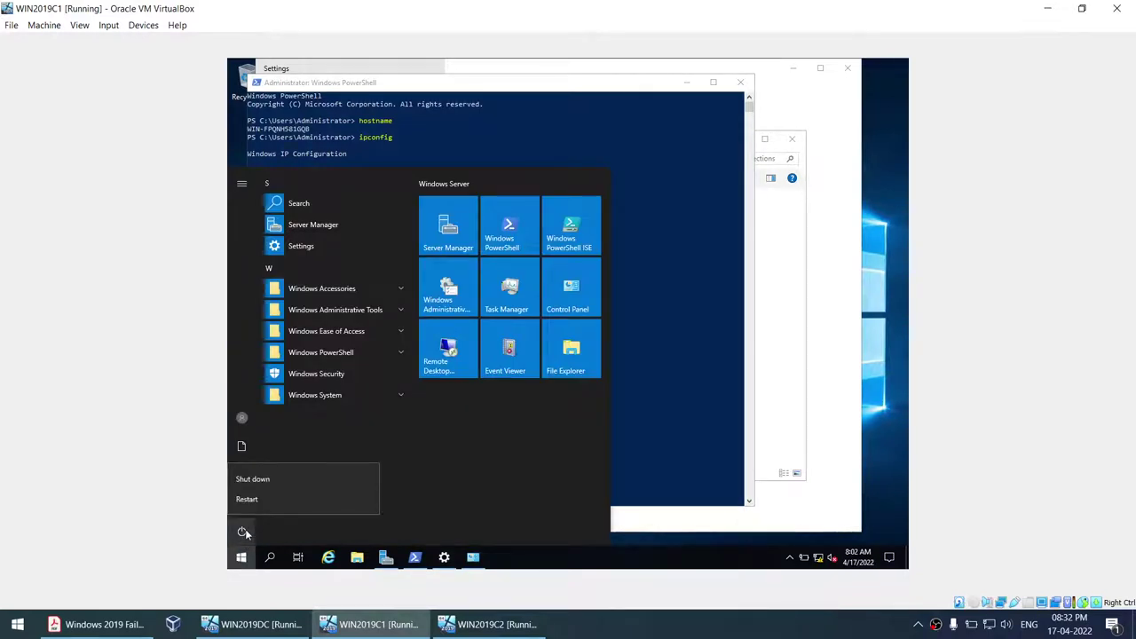
pyautogui.click(268, 481)
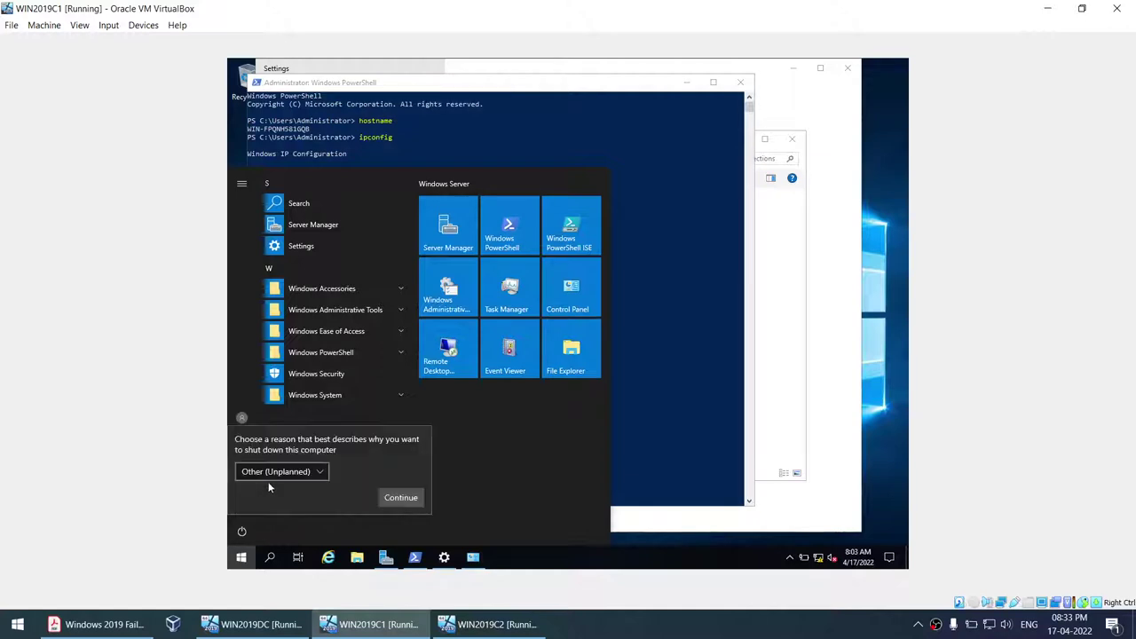
pyautogui.click(278, 470)
pyautogui.click(281, 467)
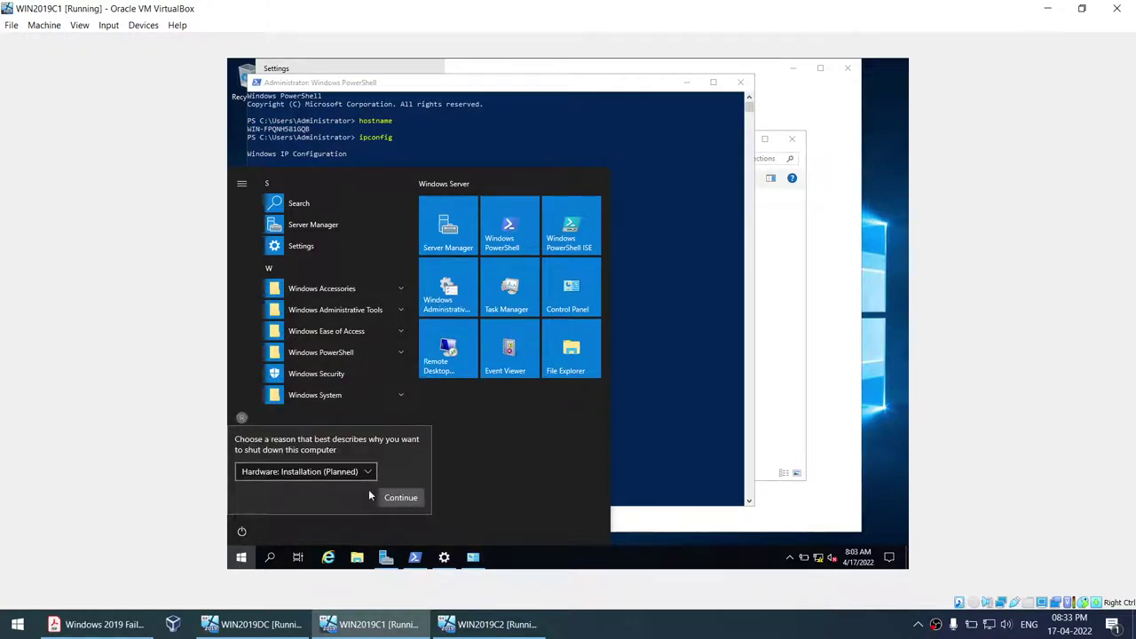
pyautogui.click(393, 494)
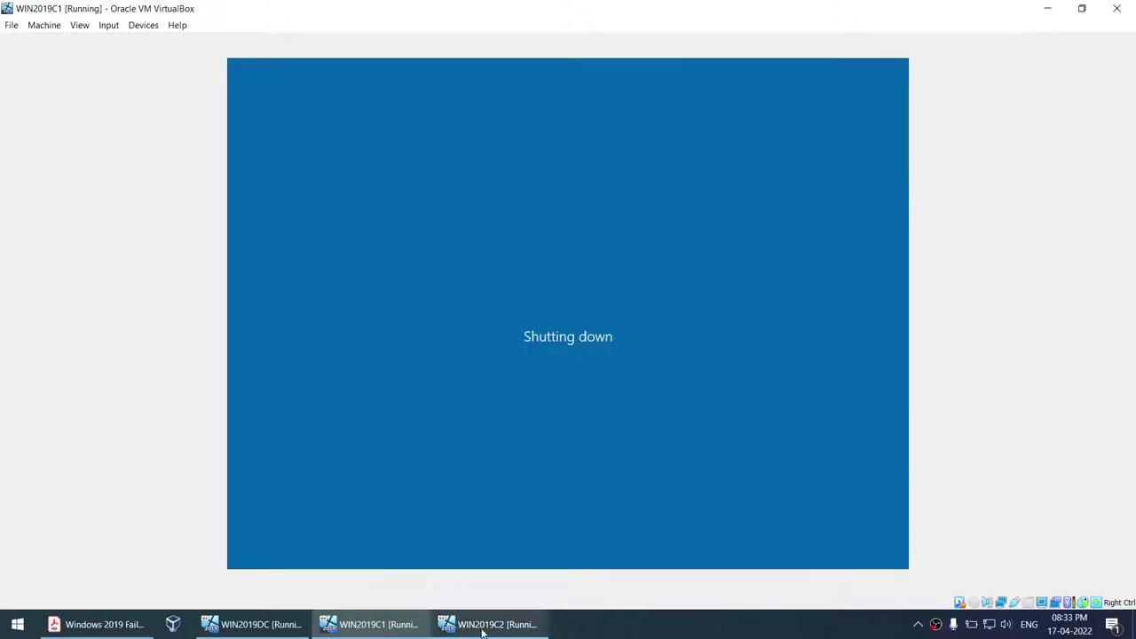
# - Shut down WIN2019C2 with reason Hardware: Installation (Planned), then go to WIN2019DC
pyautogui.click(486, 624)
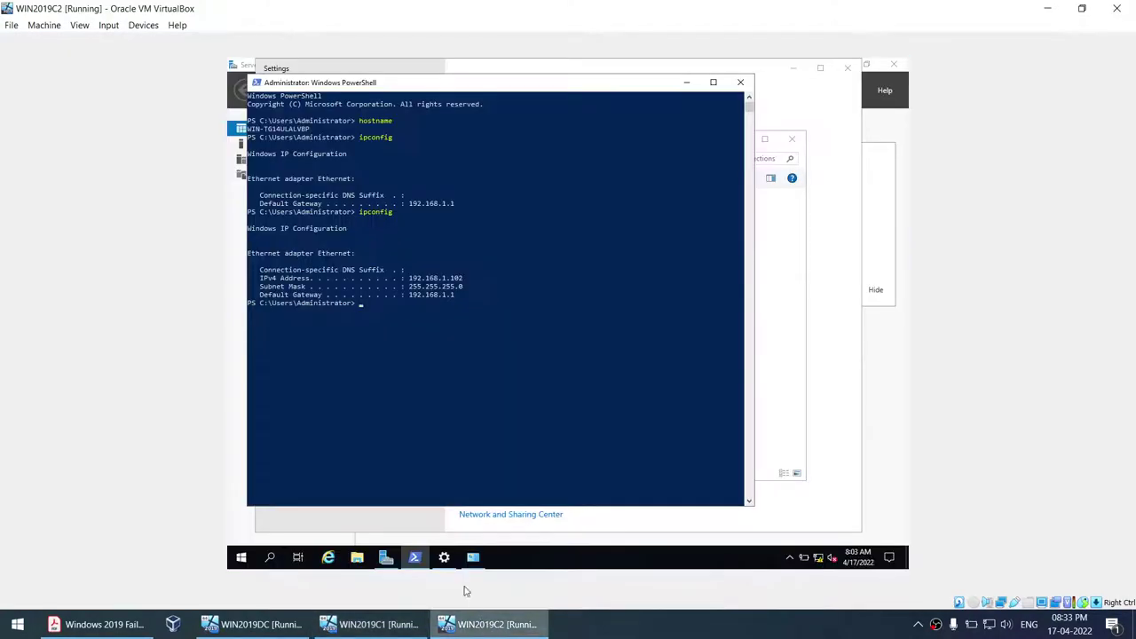
pyautogui.click(241, 557)
pyautogui.click(242, 533)
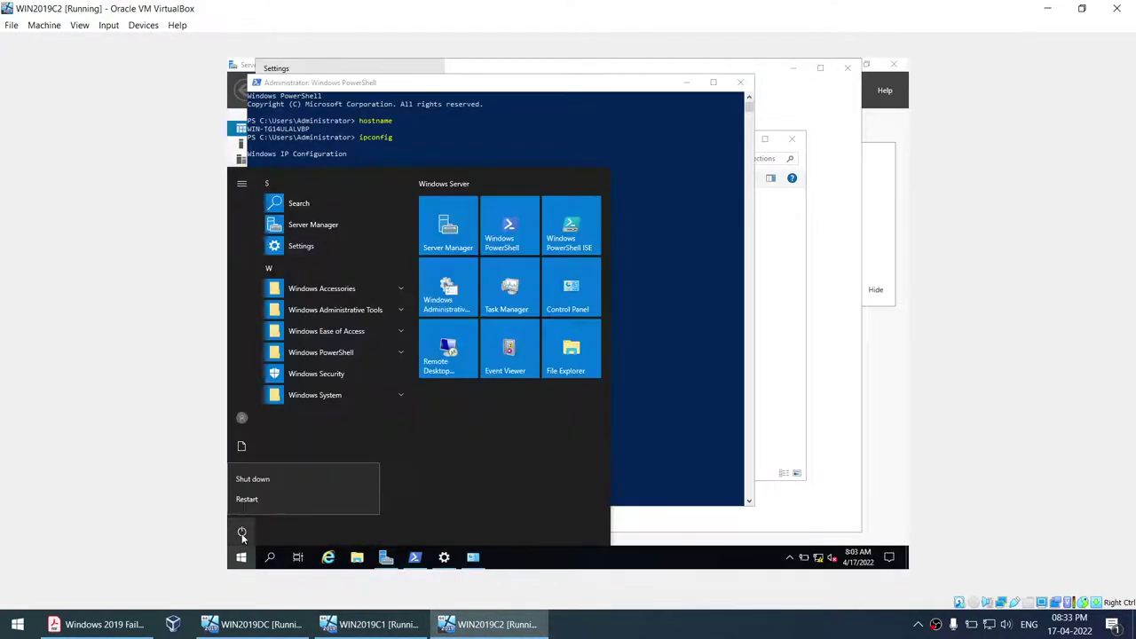
pyautogui.click(261, 484)
pyautogui.click(281, 475)
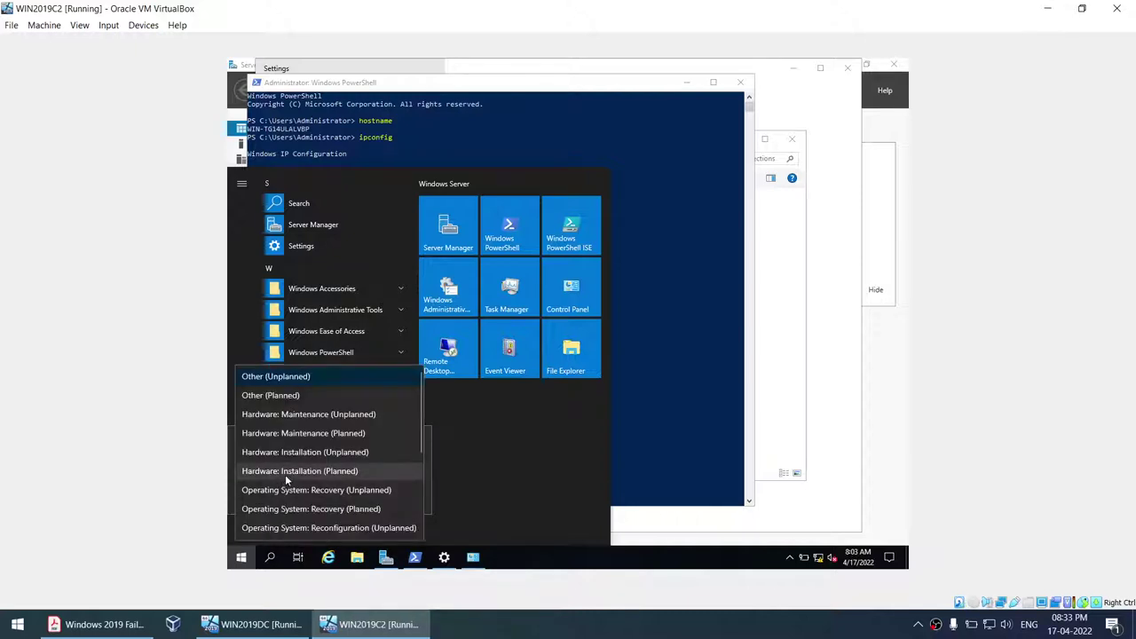
pyautogui.click(285, 473)
pyautogui.click(397, 497)
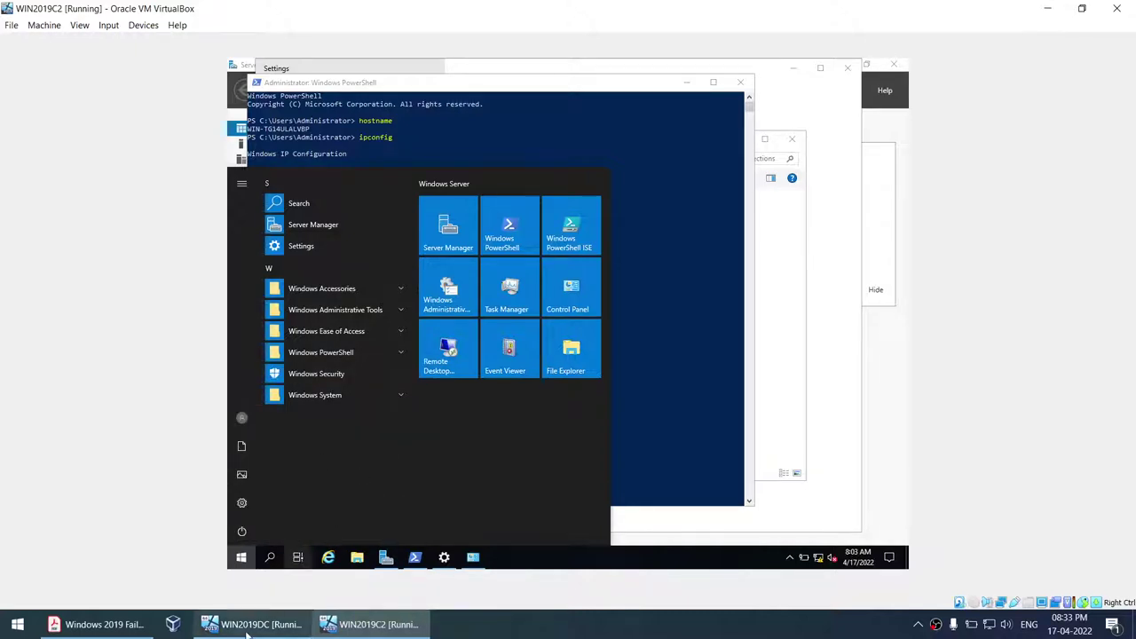
pyautogui.click(253, 624)
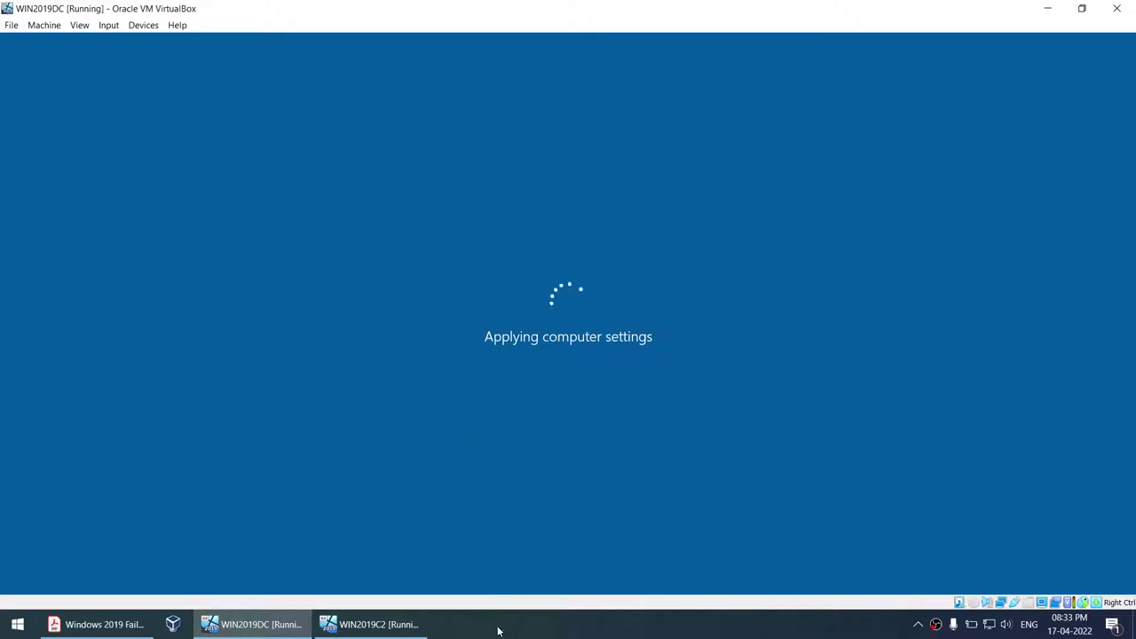
pyautogui.click(550, 635)
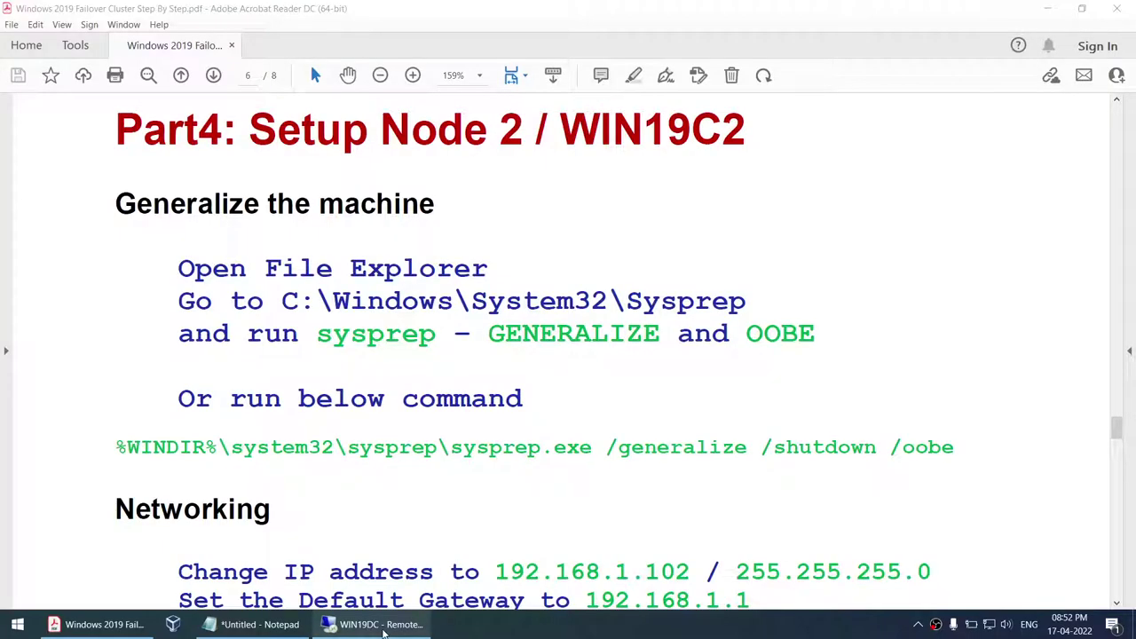
# - Bring the untitled Notepad lab checklist in front of the Acrobat guide
pyautogui.click(258, 624)
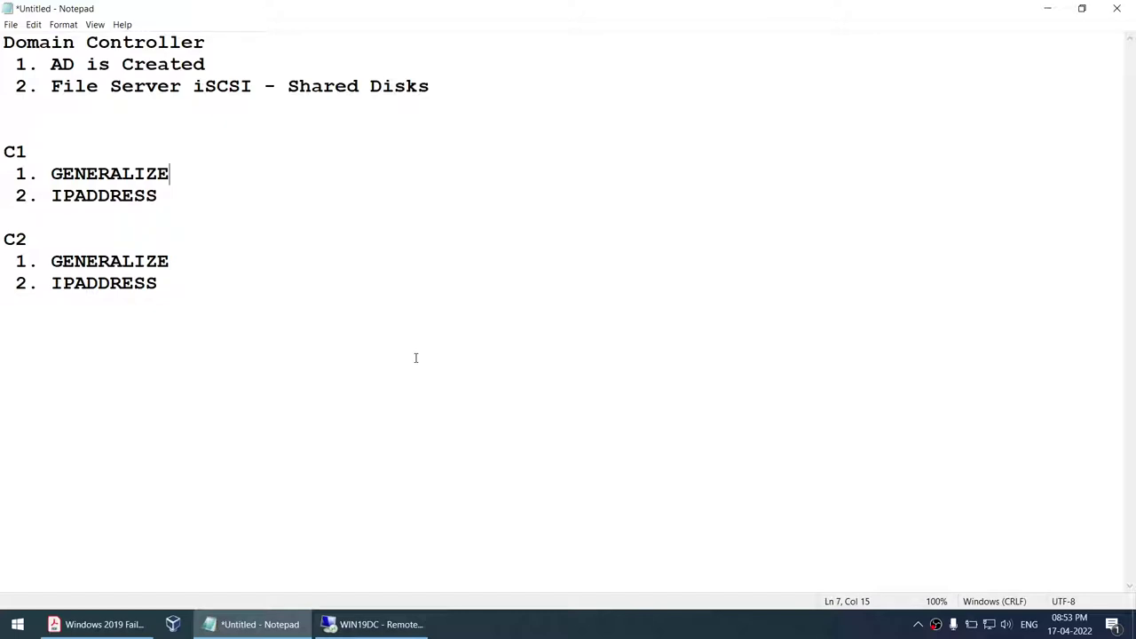
# - Note 'Not yet' for iSCSI Shared Disks and, under C1, 'Not yet set hostnames' and 'Address 101'
pyautogui.click(285, 86)
pyautogui.write('Not yet')
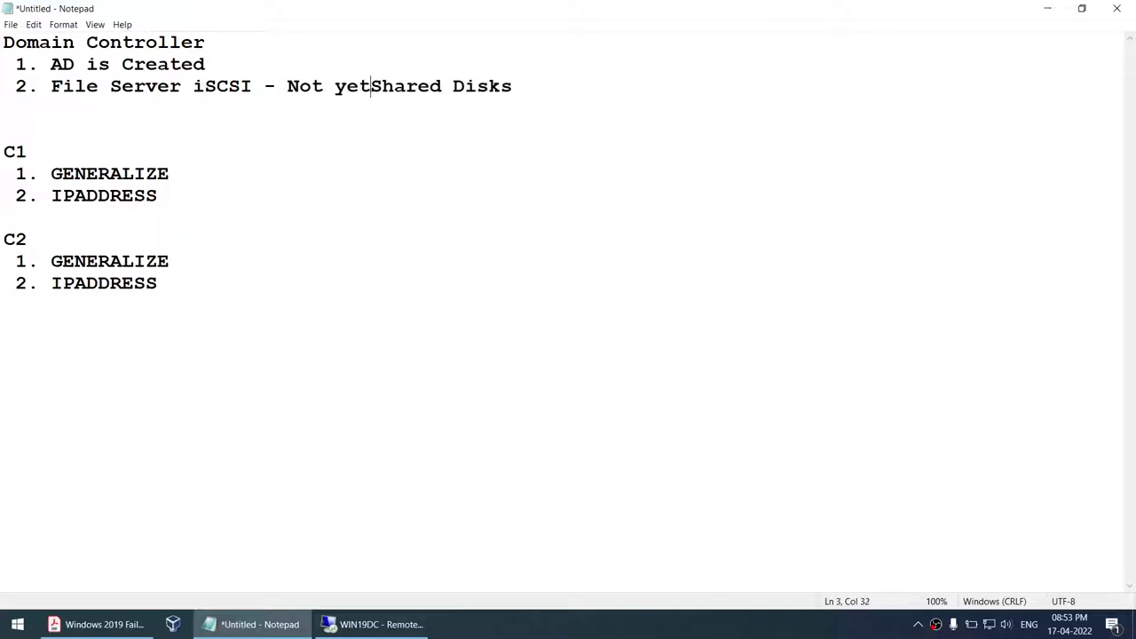
pyautogui.click(45, 151)
pyautogui.moveTo(50, 175); pyautogui.dragTo(171, 177)
pyautogui.click(196, 175)
pyautogui.write('- Not ')
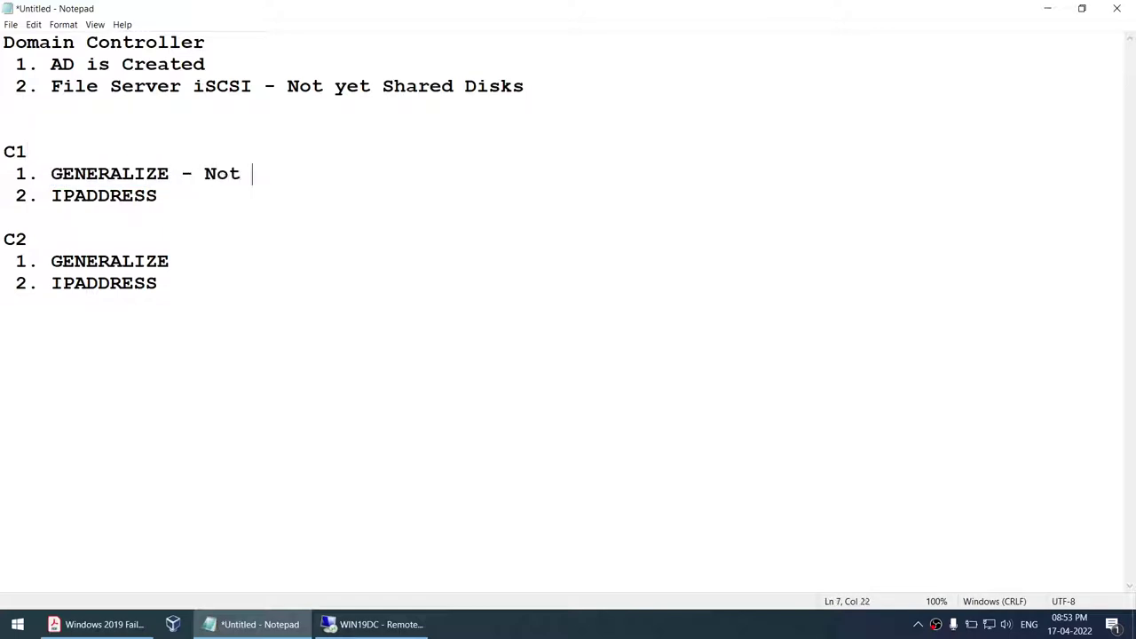
pyautogui.write('yet set hostnames')
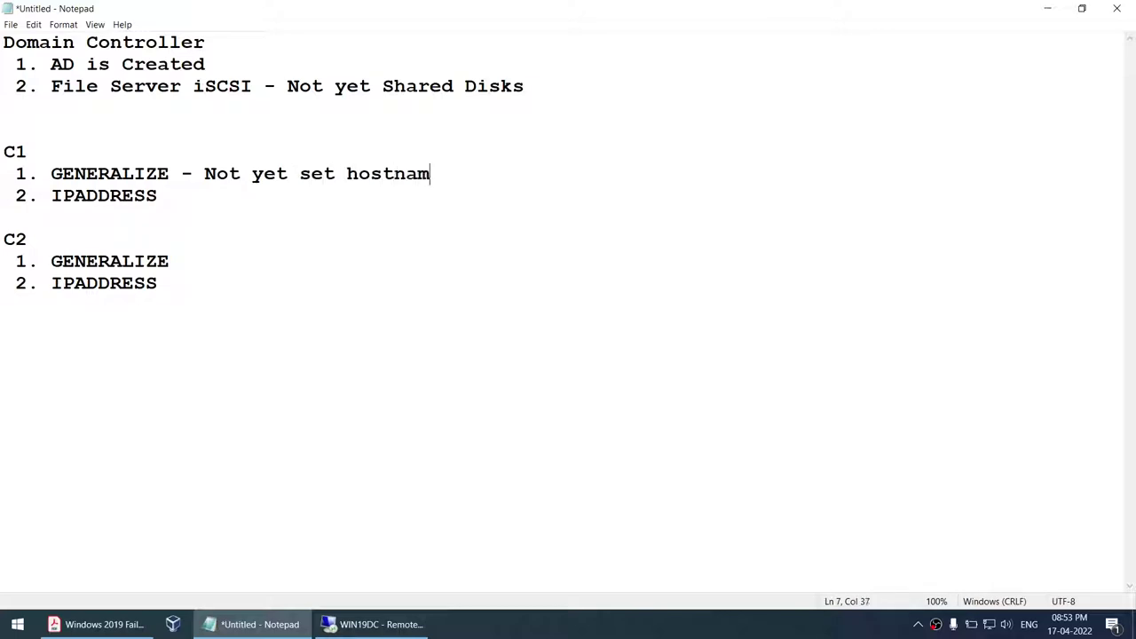
pyautogui.click(190, 186)
pyautogui.write('- Address 101')
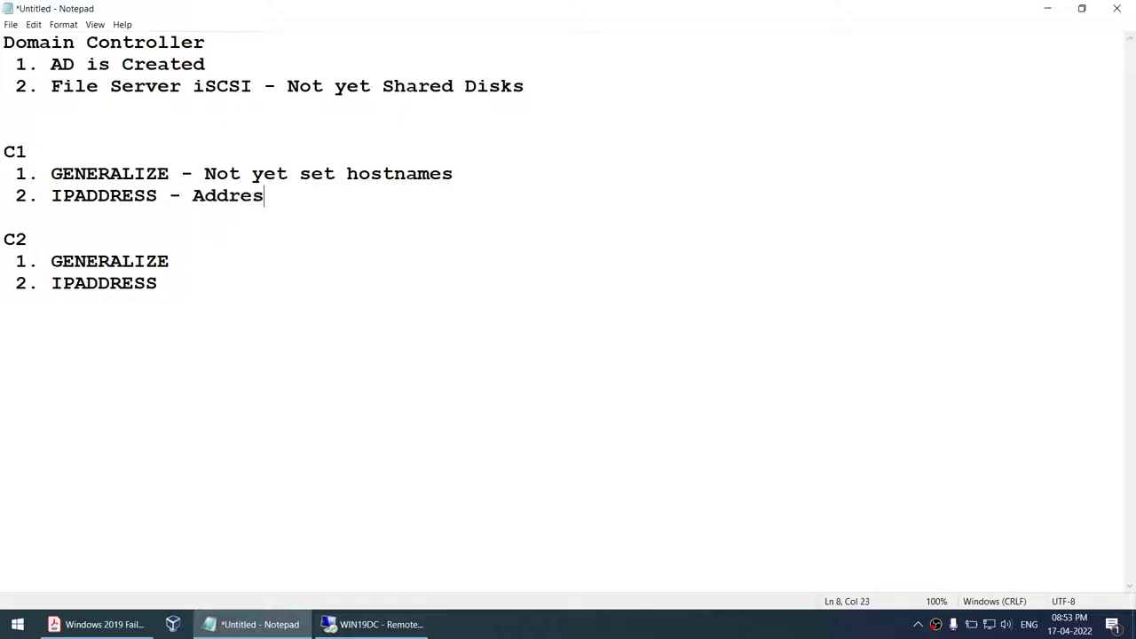
# - Copy C1's hostname and address notes under C2, changing the address to 102
pyautogui.click(204, 263)
pyautogui.click(184, 174)
pyautogui.moveTo(184, 174); pyautogui.dragTo(522, 174)
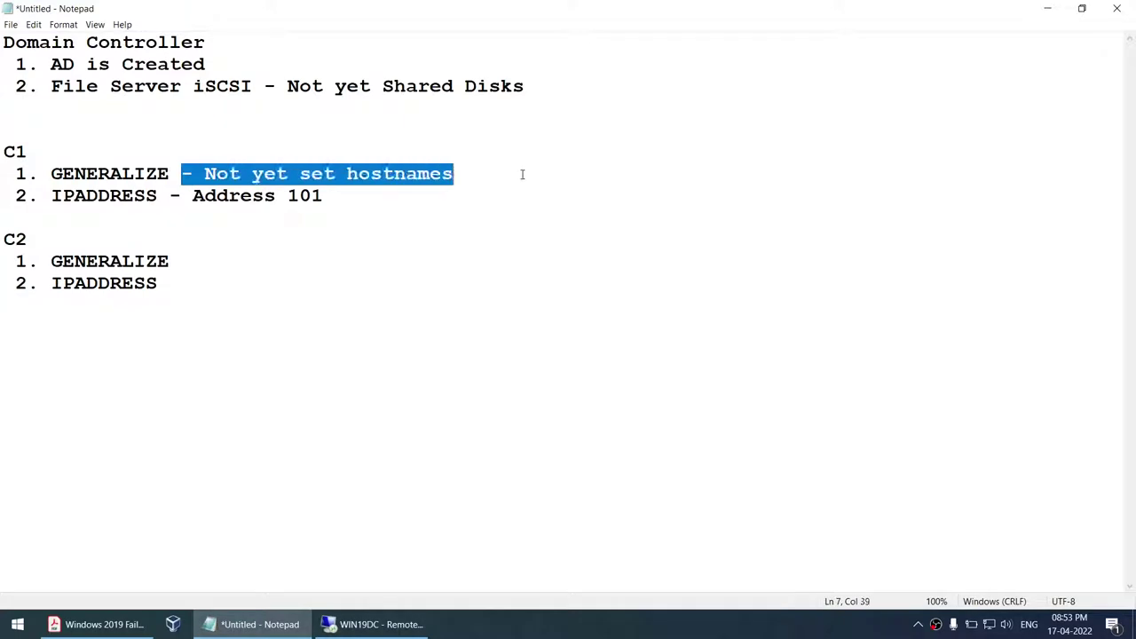
pyautogui.hotkey('ctrl', 'c')
pyautogui.click(255, 266)
pyautogui.hotkey('ctrl', 'v')
pyautogui.moveTo(168, 195); pyautogui.dragTo(343, 201)
pyautogui.hotkey('ctrl', 'c')
pyautogui.click(241, 285)
pyautogui.hotkey('ctrl', 'v')
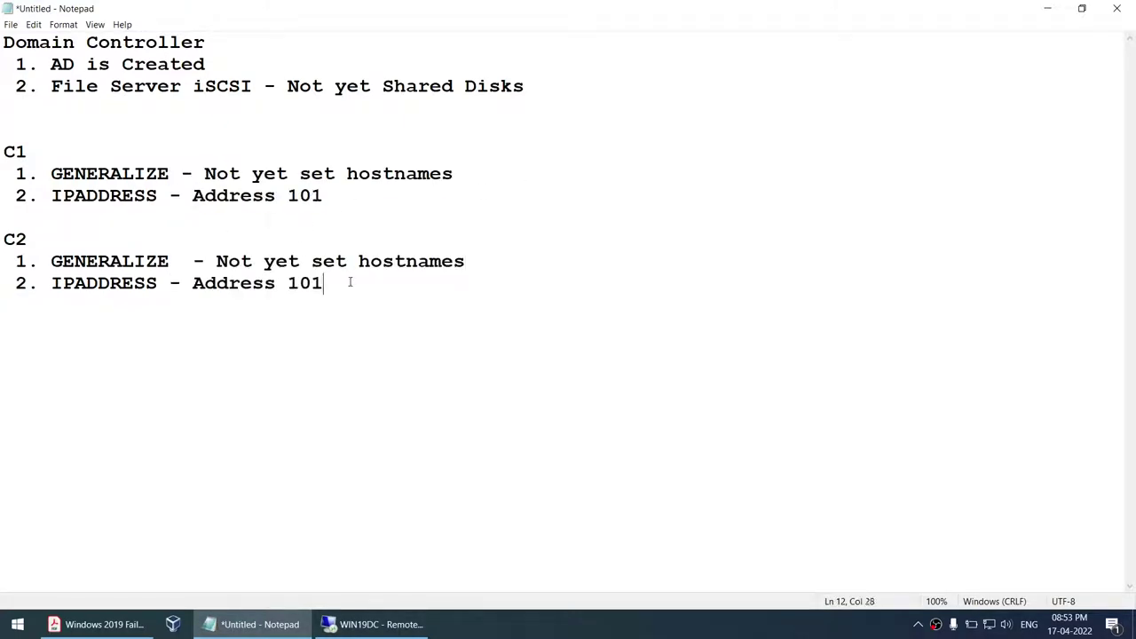
pyautogui.press('BackSpace')
pyautogui.write('2')
pyautogui.click(373, 624)
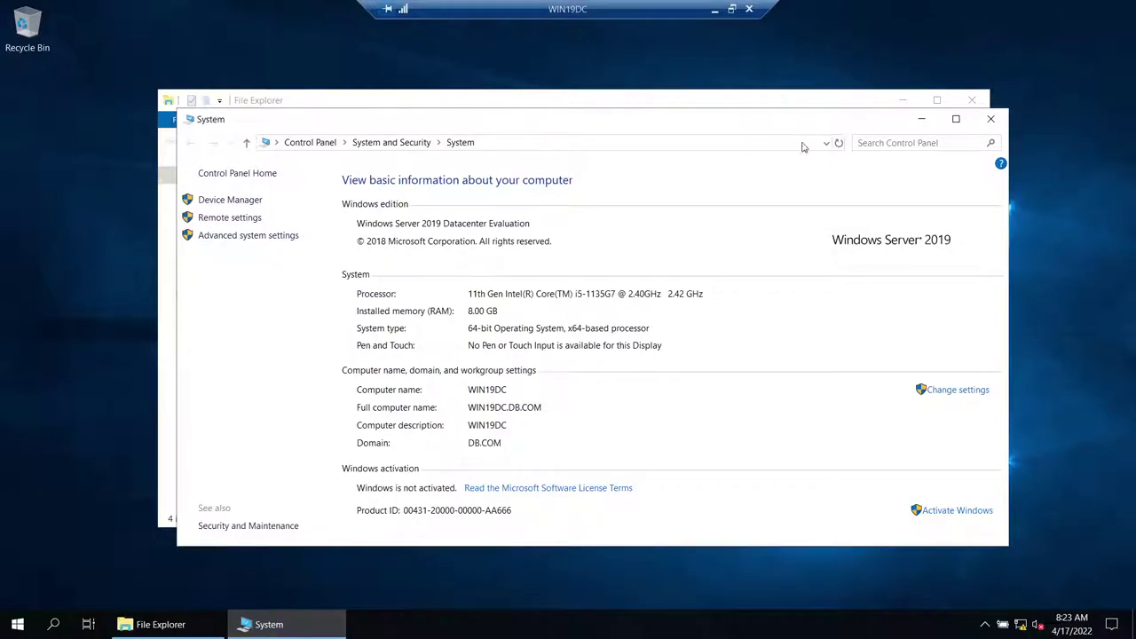
# - On WIN19DC, launch Active Directory Users and Computers from Server Manager's Tools menu
pyautogui.click(714, 9)
pyautogui.click(381, 624)
pyautogui.click(18, 624)
pyautogui.click(299, 210)
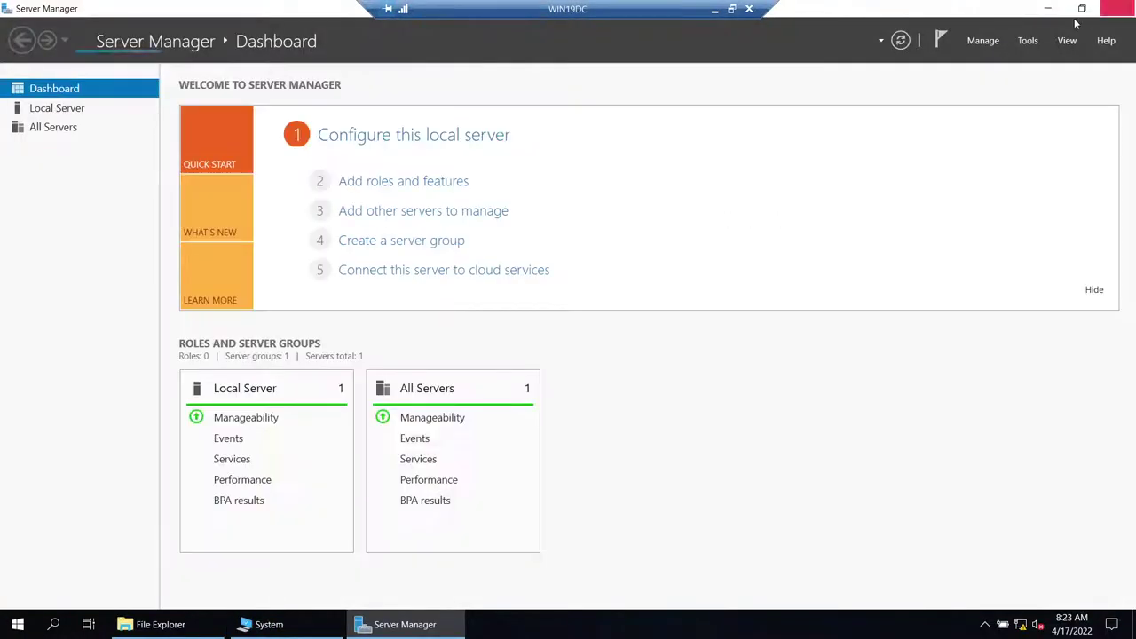
pyautogui.click(1028, 40)
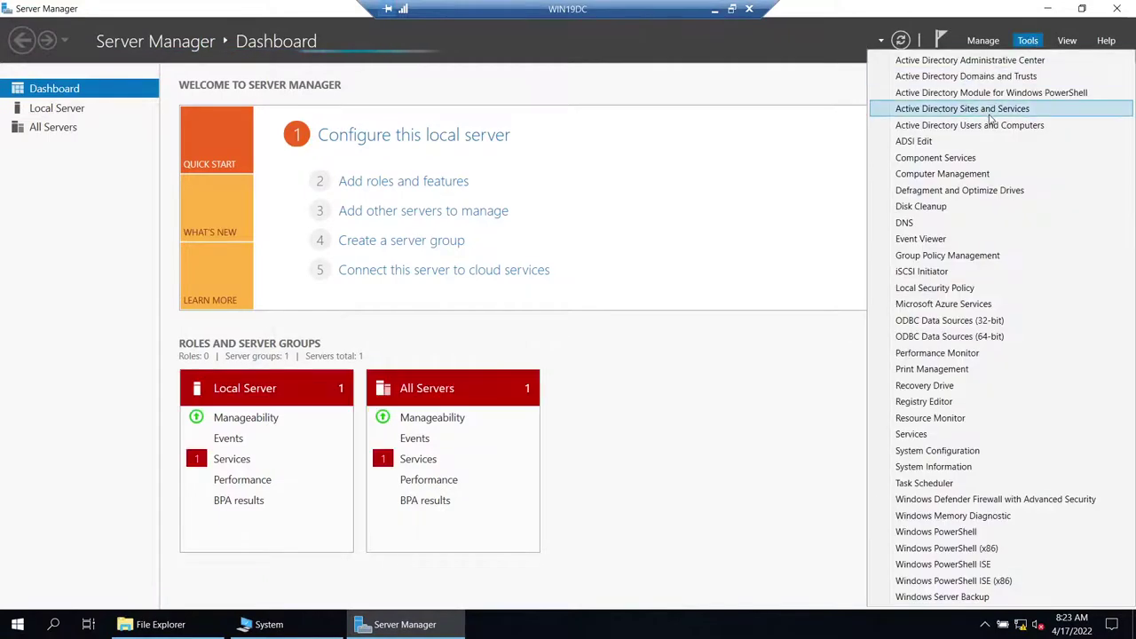
pyautogui.click(990, 125)
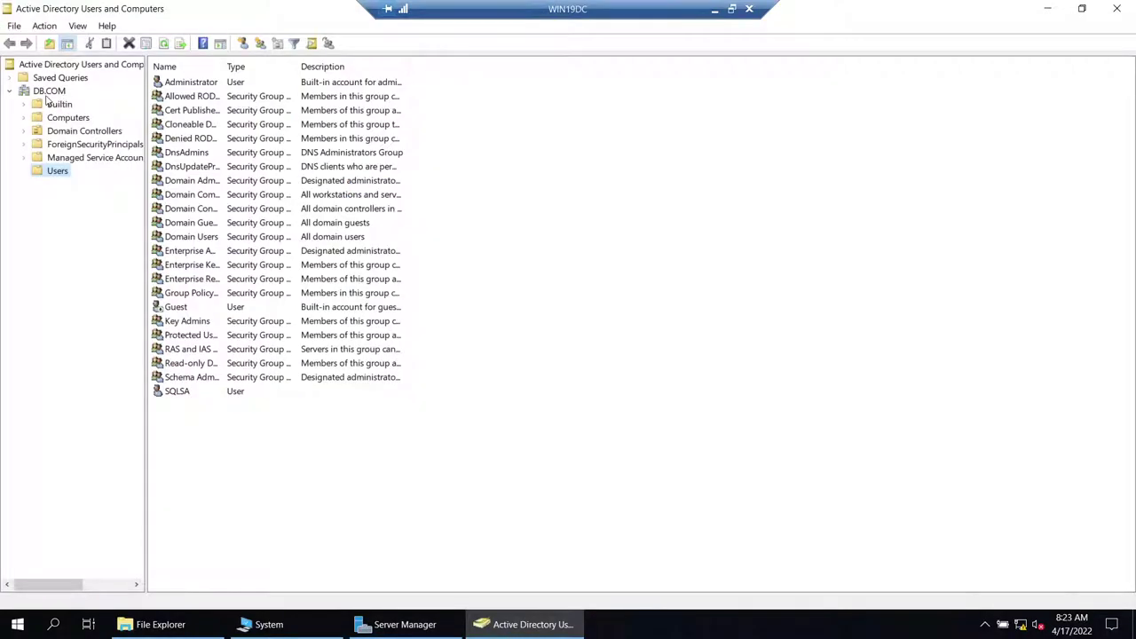
# - Browse to DB.COM's Users container and start a new user object there
pyautogui.click(48, 93)
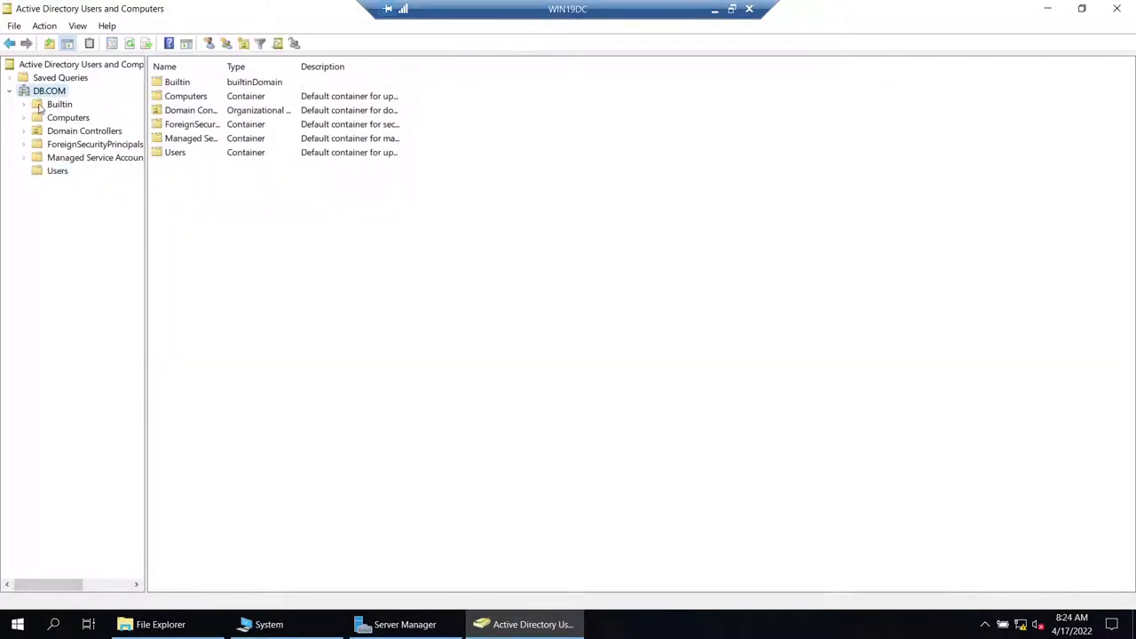
pyautogui.click(57, 170)
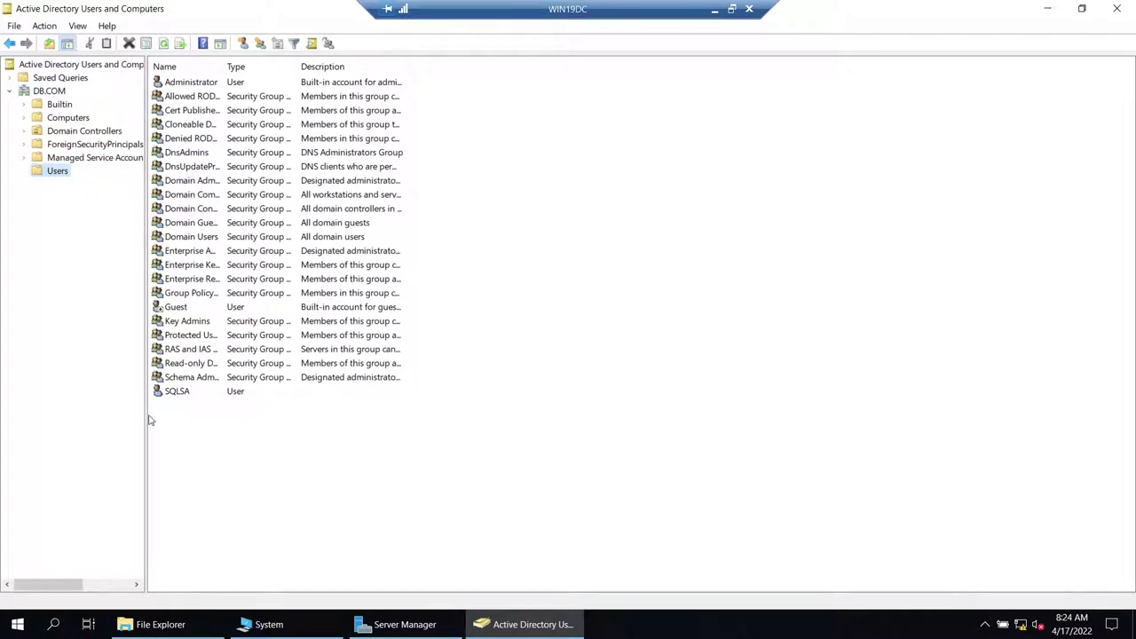
pyautogui.click(177, 395)
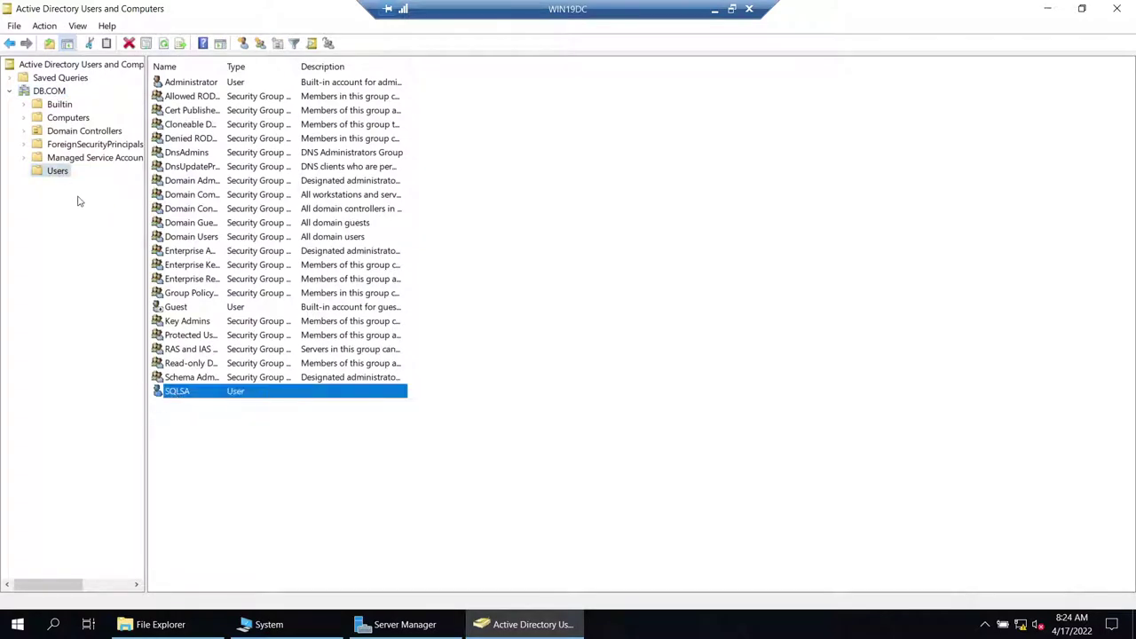
pyautogui.rightClick(57, 174)
pyautogui.moveTo(101, 228)
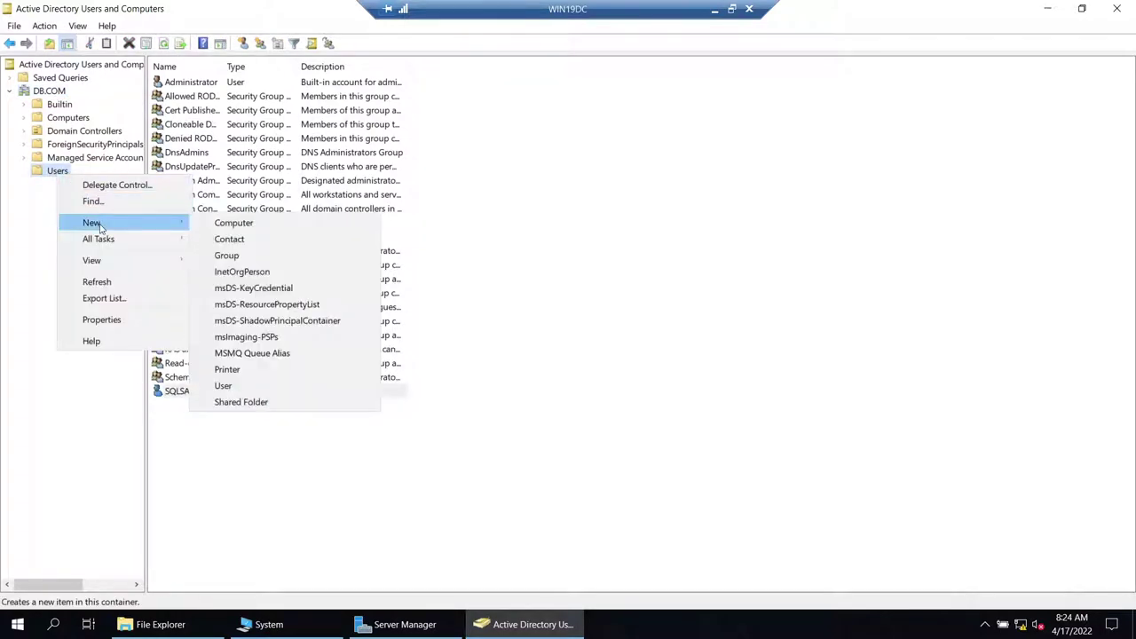
pyautogui.click(226, 385)
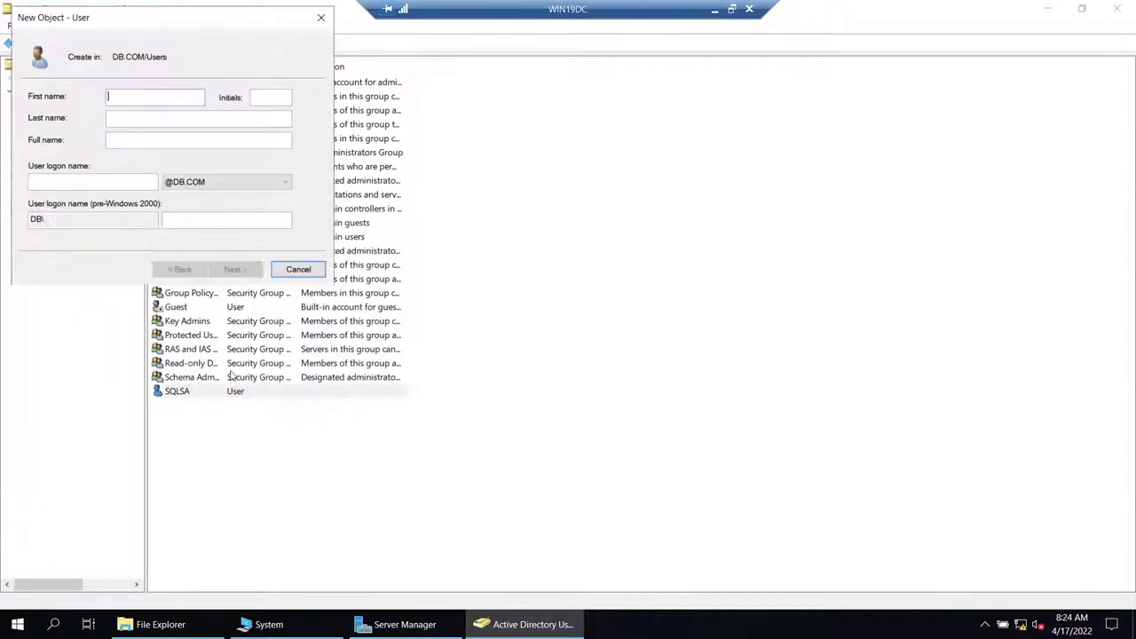
# - Give the new user the full name and logon name DB2ADMIN
pyautogui.write('DB2ADMIN')
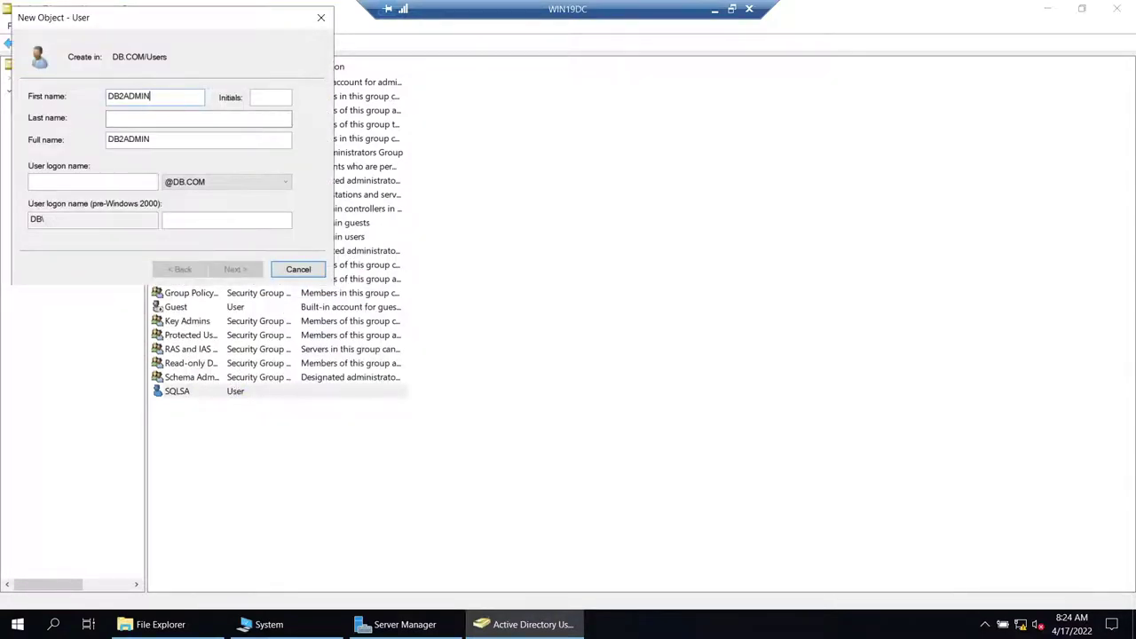
pyautogui.doubleClick(166, 139)
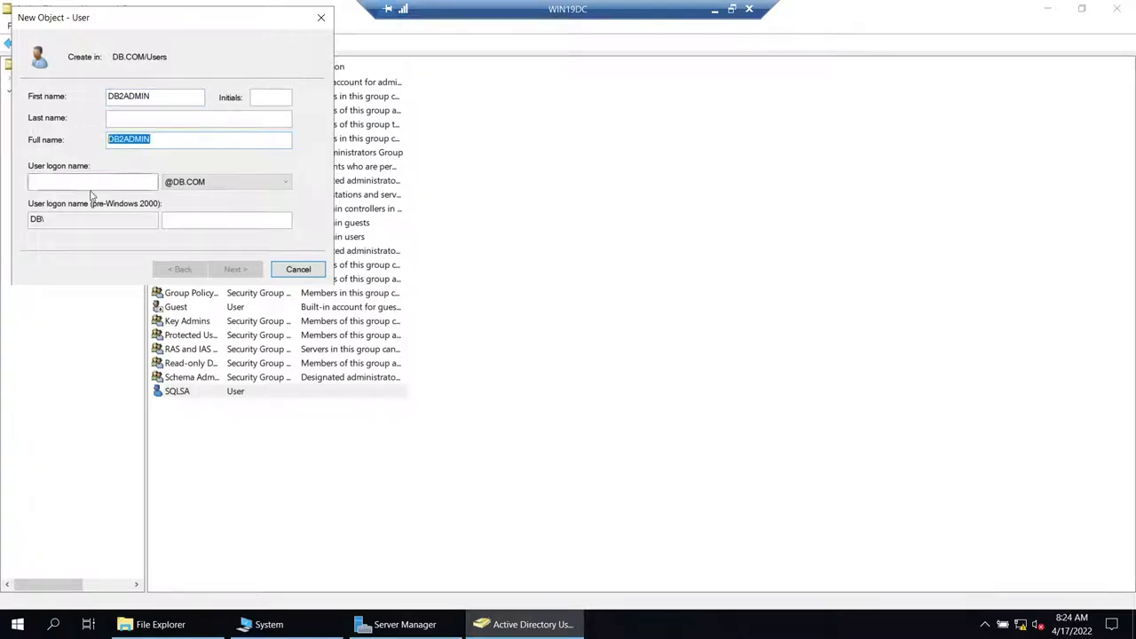
pyautogui.click(95, 185)
pyautogui.hotkey('ctrl', 'v')
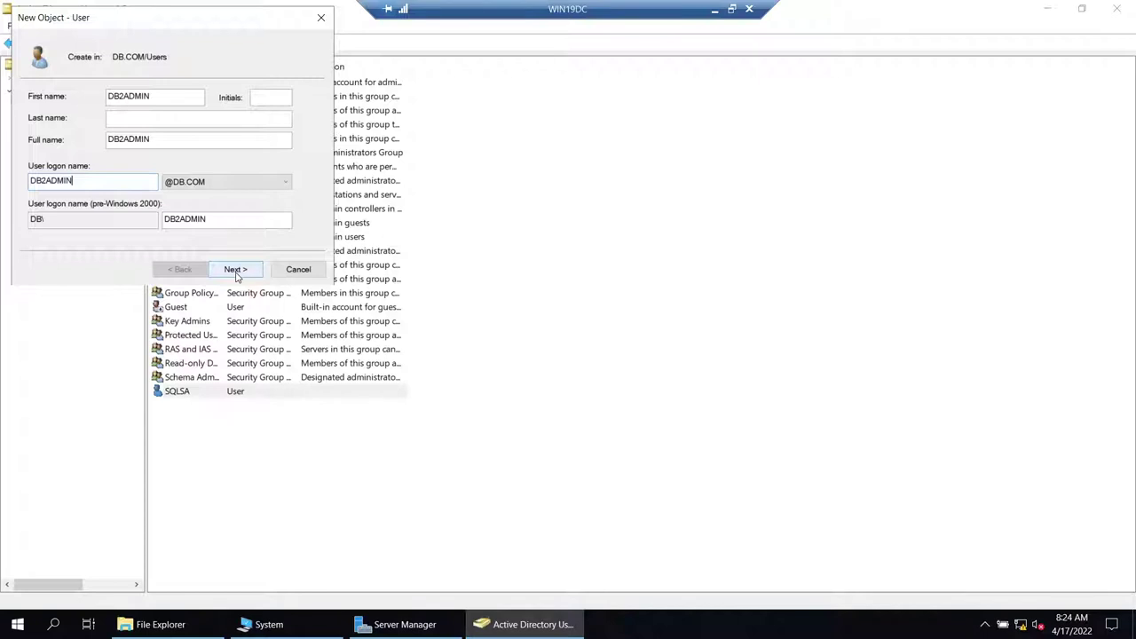
pyautogui.click(237, 271)
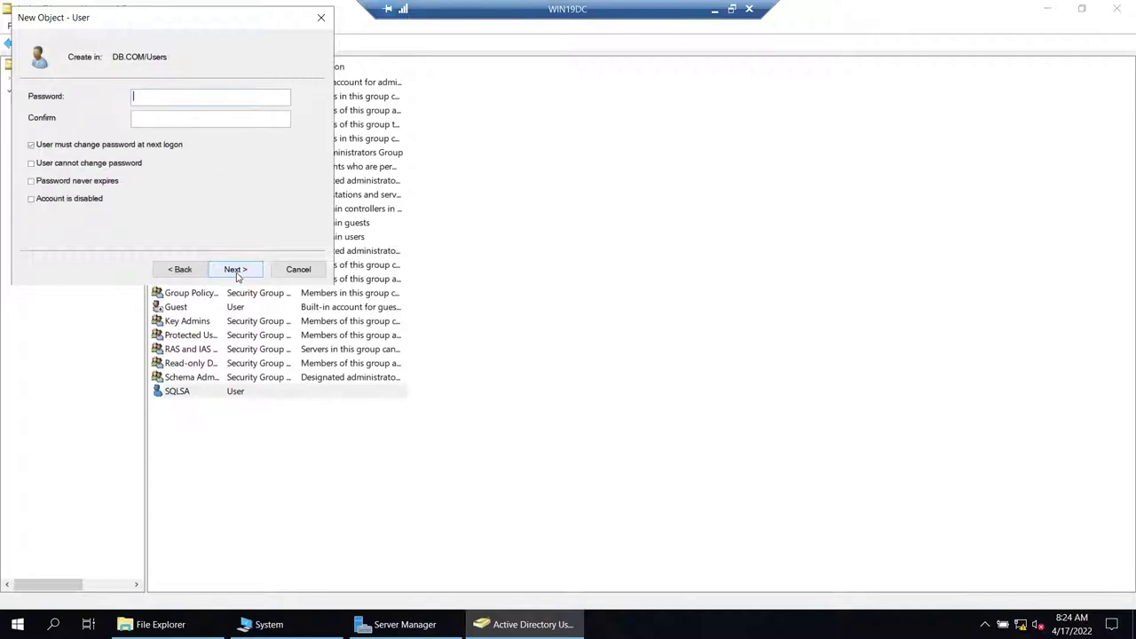
# - Set DB2ADMIN's password to never expire and be unchangeable, then finish creating it
pyautogui.click(39, 148)
pyautogui.click(38, 166)
pyautogui.click(38, 182)
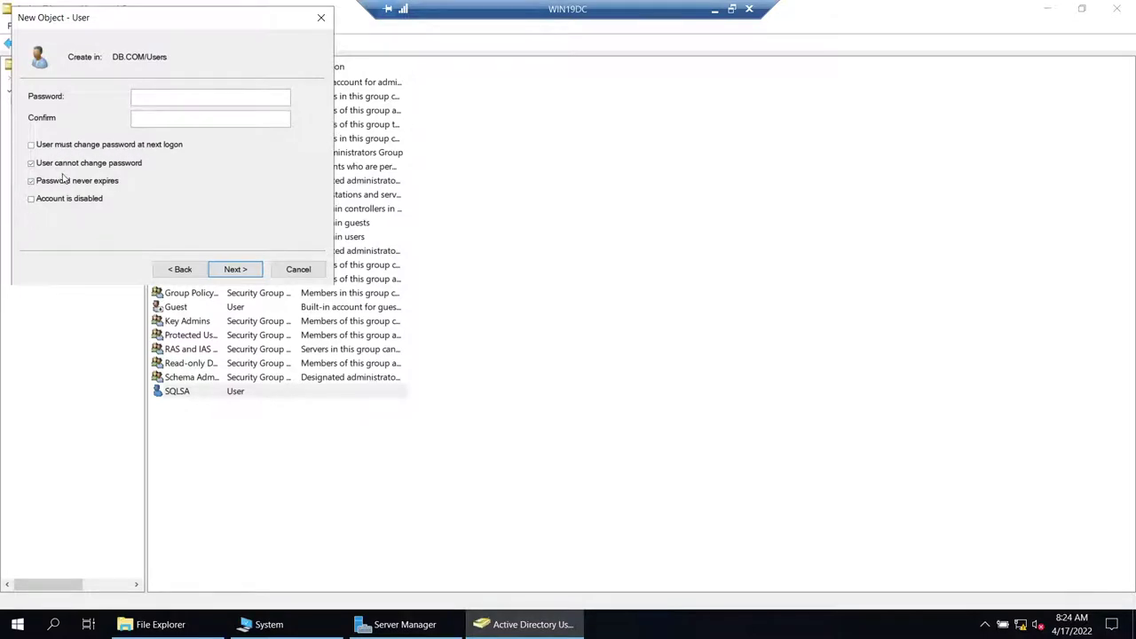
pyautogui.click(157, 96)
pyautogui.write('•••••••••')
pyautogui.press('Tab')
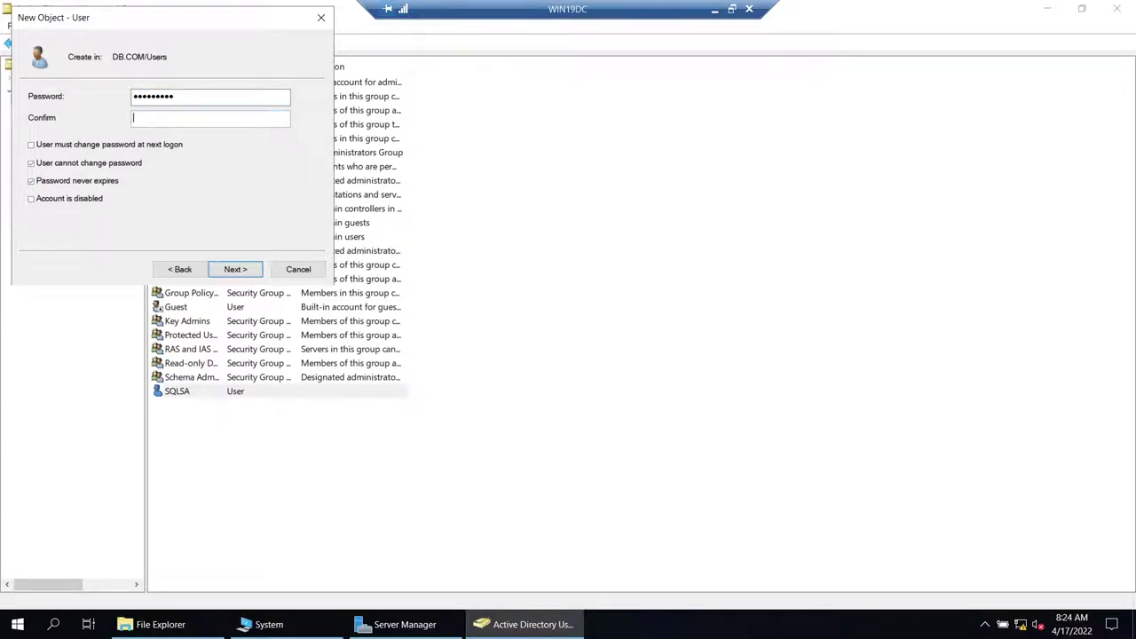
pyautogui.write('••••••••')
pyautogui.click(235, 269)
pyautogui.click(236, 270)
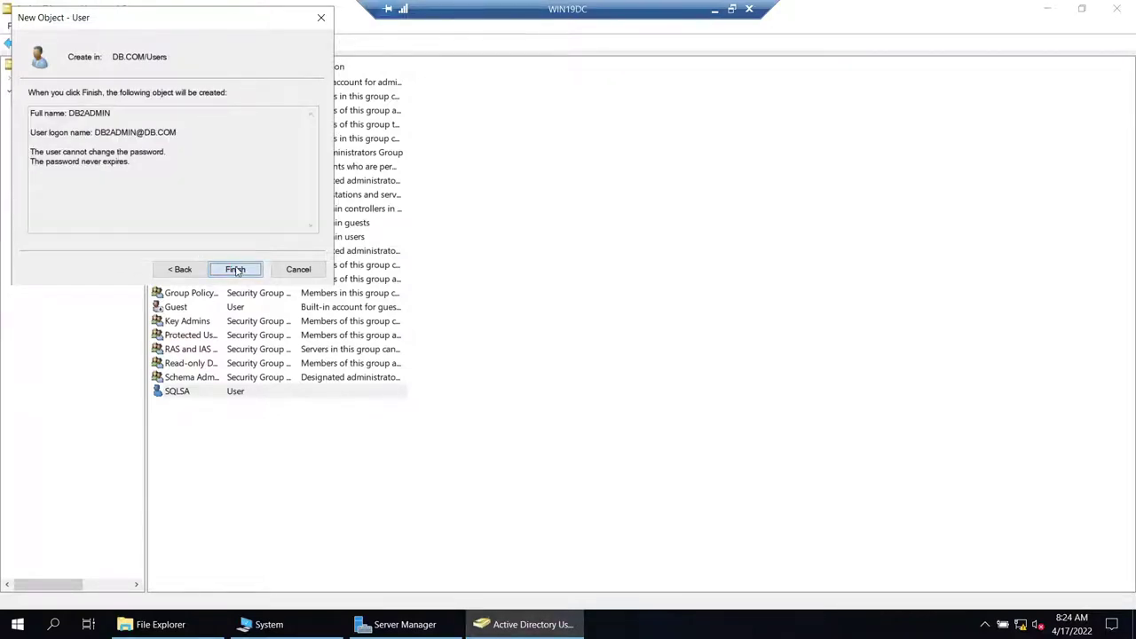
# - Open DB2ADMIN's properties at its Member Of group list
pyautogui.rightClick(203, 145)
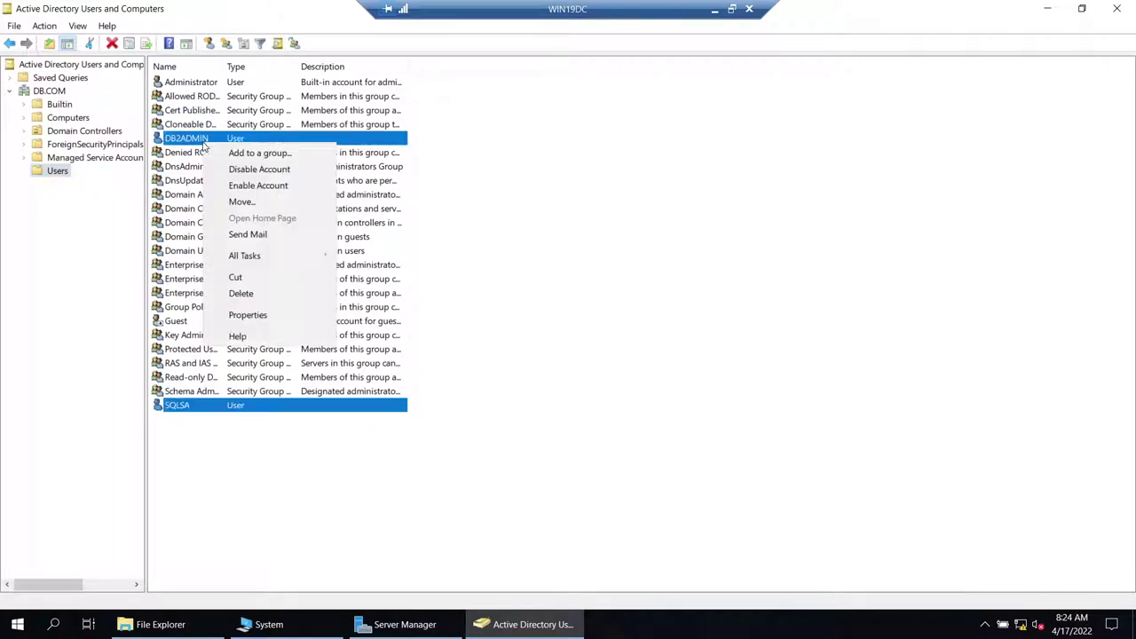
pyautogui.click(251, 324)
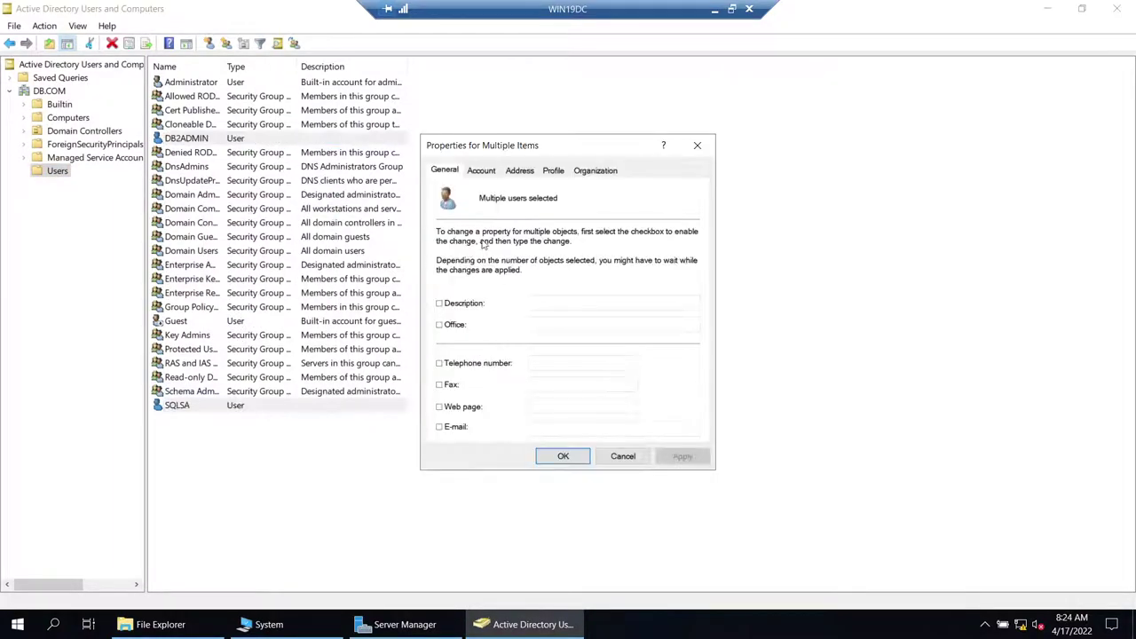
pyautogui.click(623, 455)
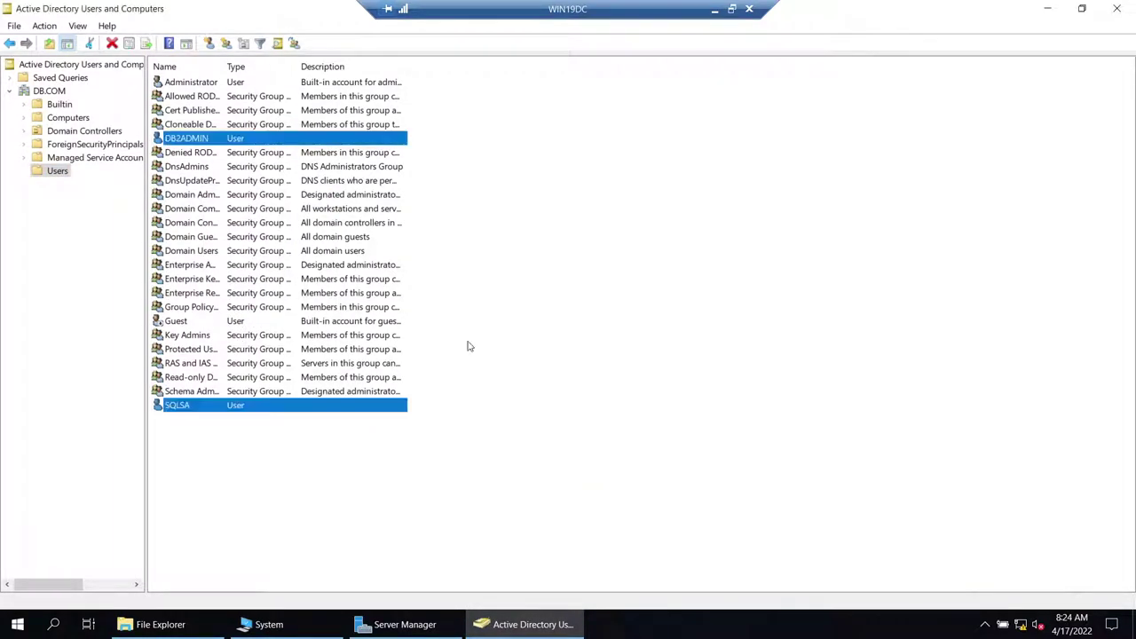
pyautogui.click(187, 140)
pyautogui.doubleClick(189, 142)
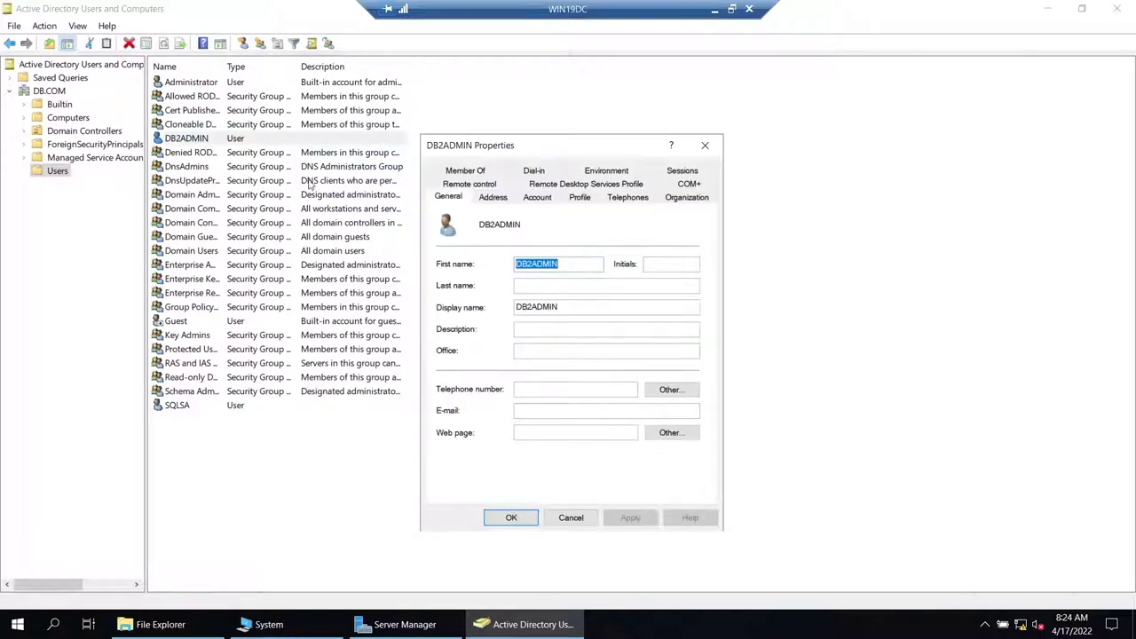
pyautogui.click(474, 172)
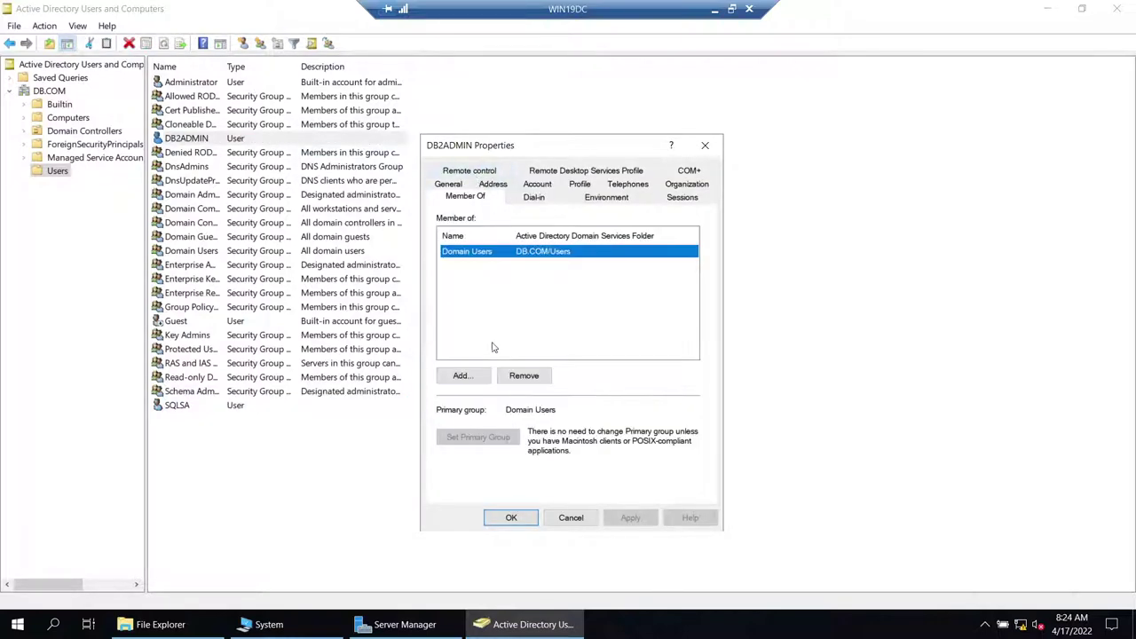
# - Add DB2ADMIN to the Domain Admins group and apply the change
pyautogui.click(478, 374)
pyautogui.write('domain')
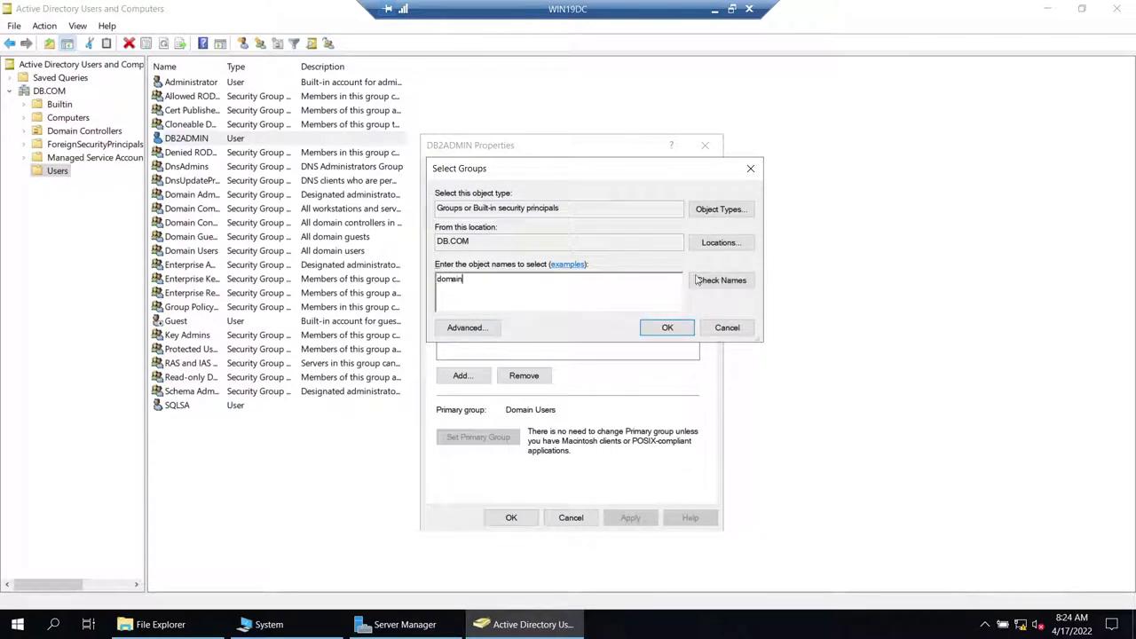
pyautogui.click(698, 281)
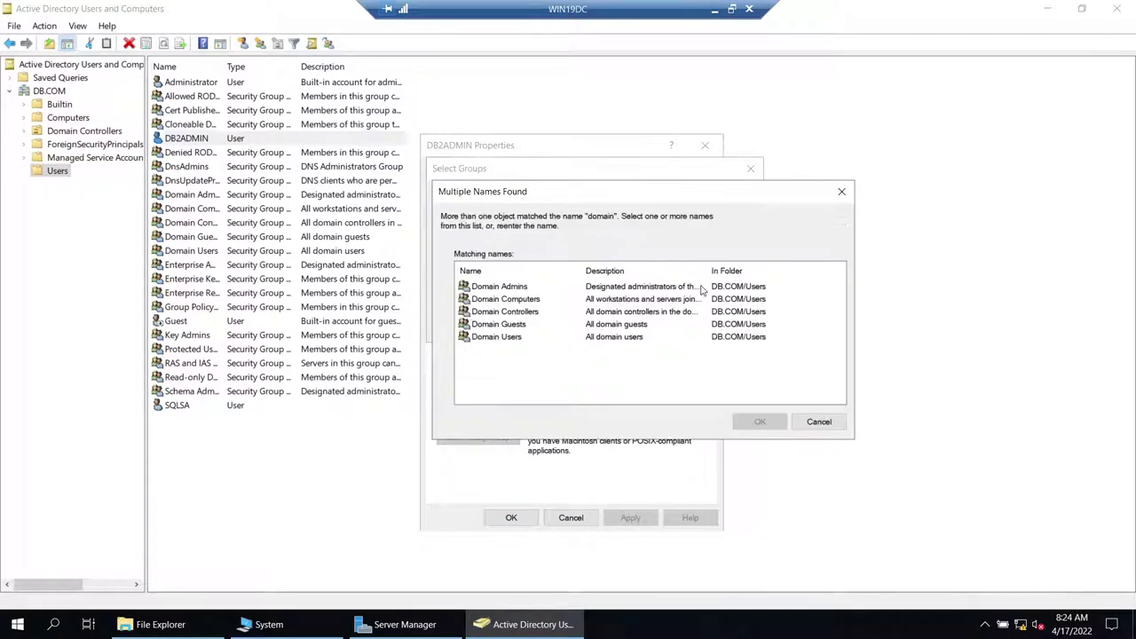
pyautogui.click(506, 300)
pyautogui.click(514, 287)
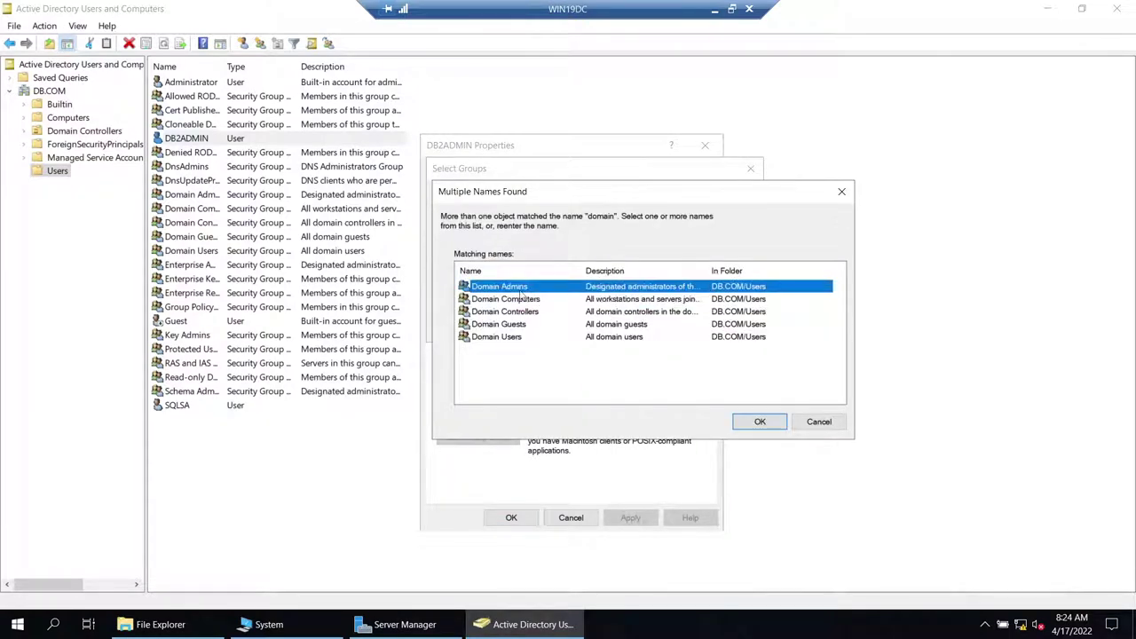
pyautogui.click(773, 421)
pyautogui.click(667, 328)
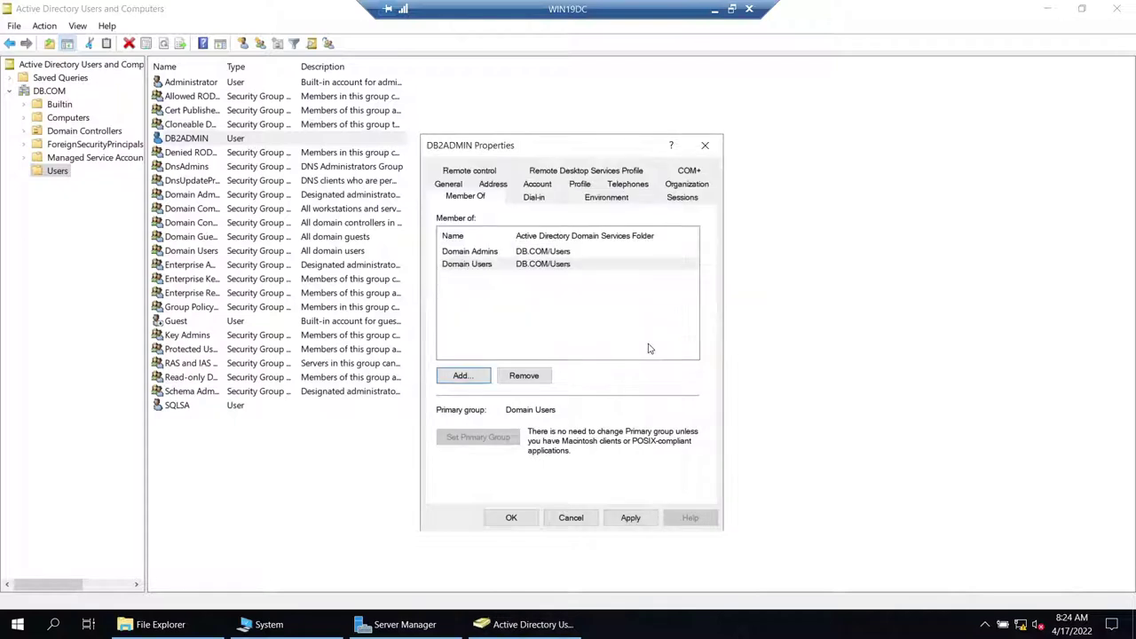
pyautogui.click(614, 519)
pyautogui.click(507, 517)
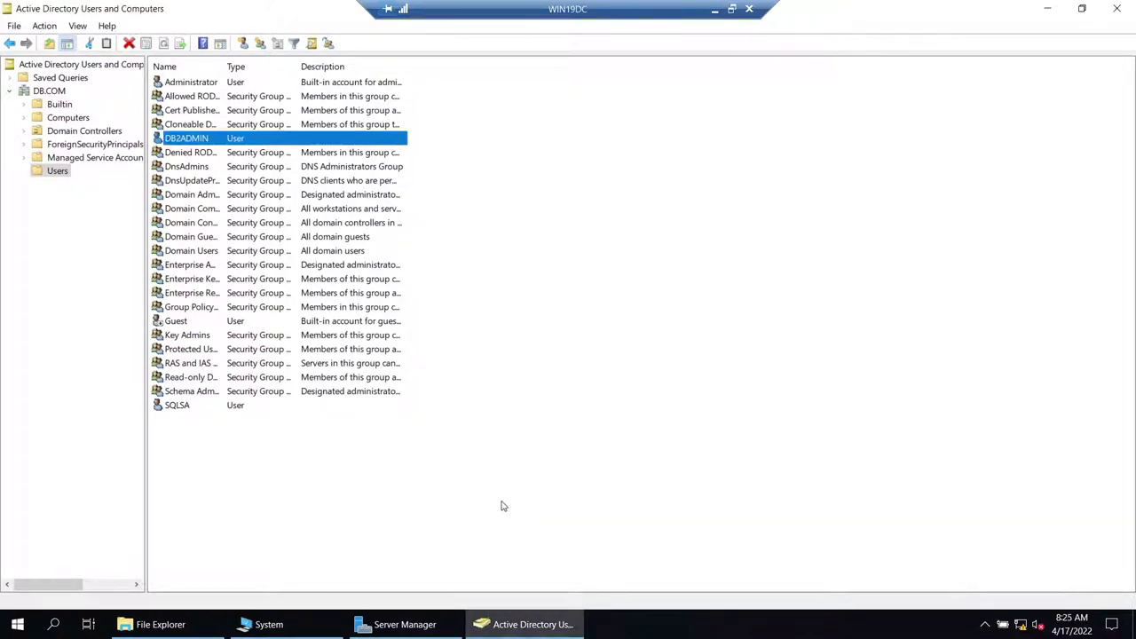
pyautogui.click(715, 9)
# - Connect to WIN19C1 over Remote Desktop using mstsc and sign in
pyautogui.click(8, 626)
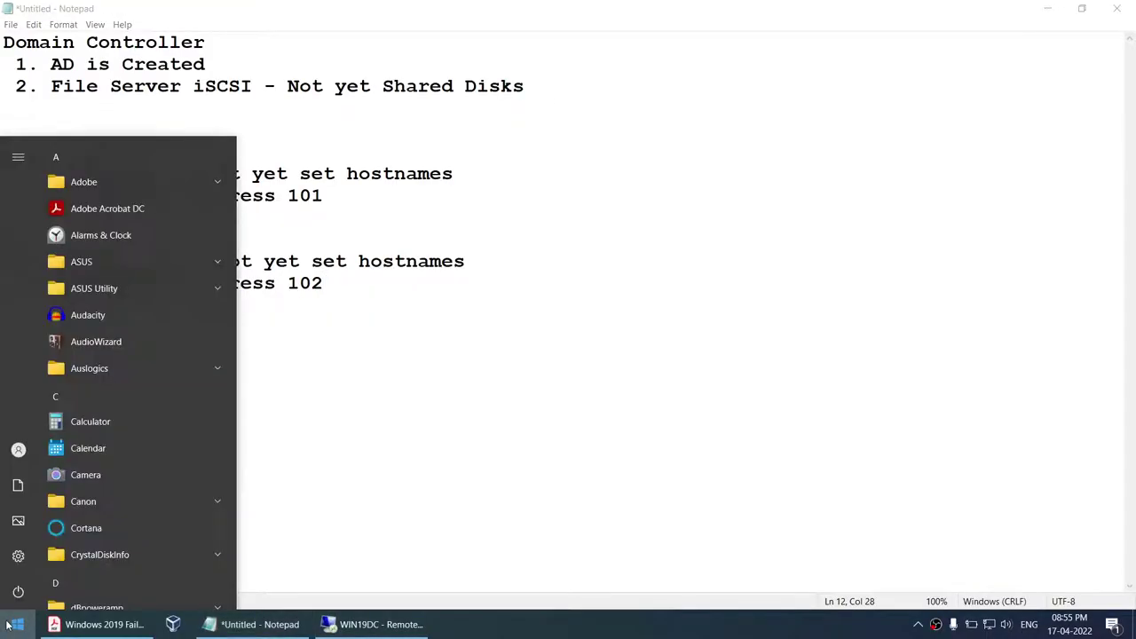
pyautogui.write('mstsc')
pyautogui.press('Return')
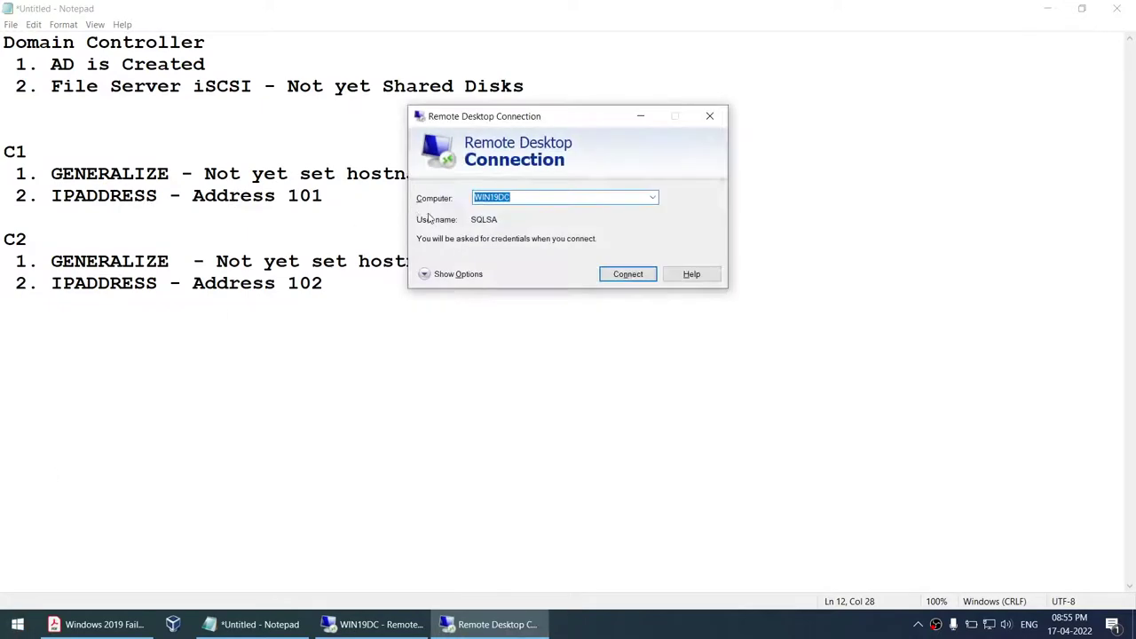
pyautogui.write('WIN19C1')
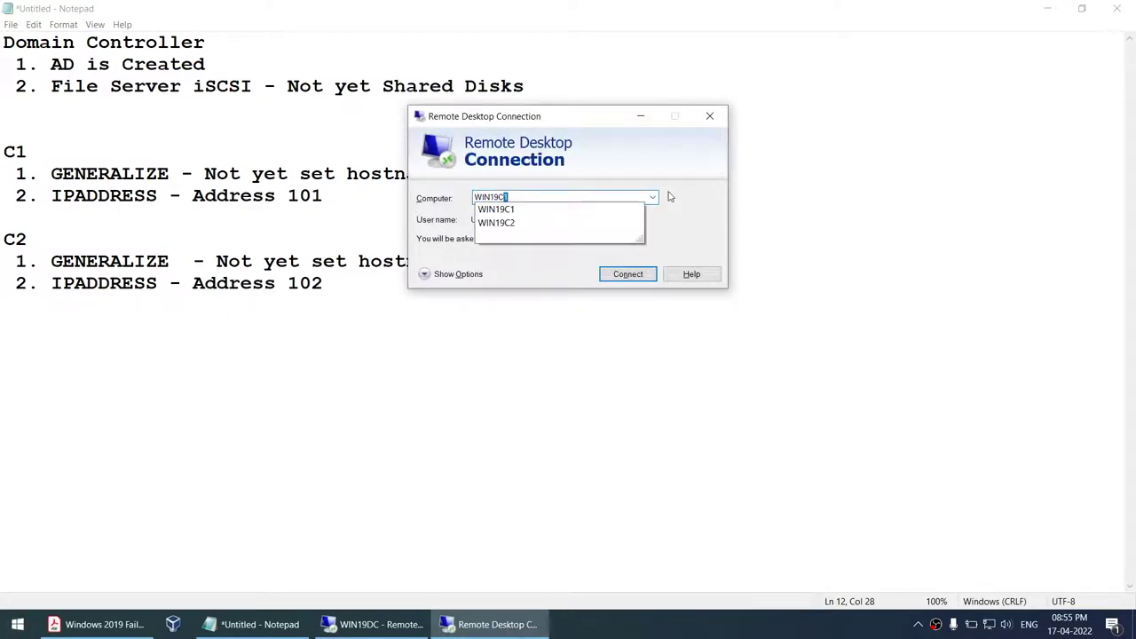
pyautogui.press('Return')
pyautogui.write('********')
pyautogui.press('Return')
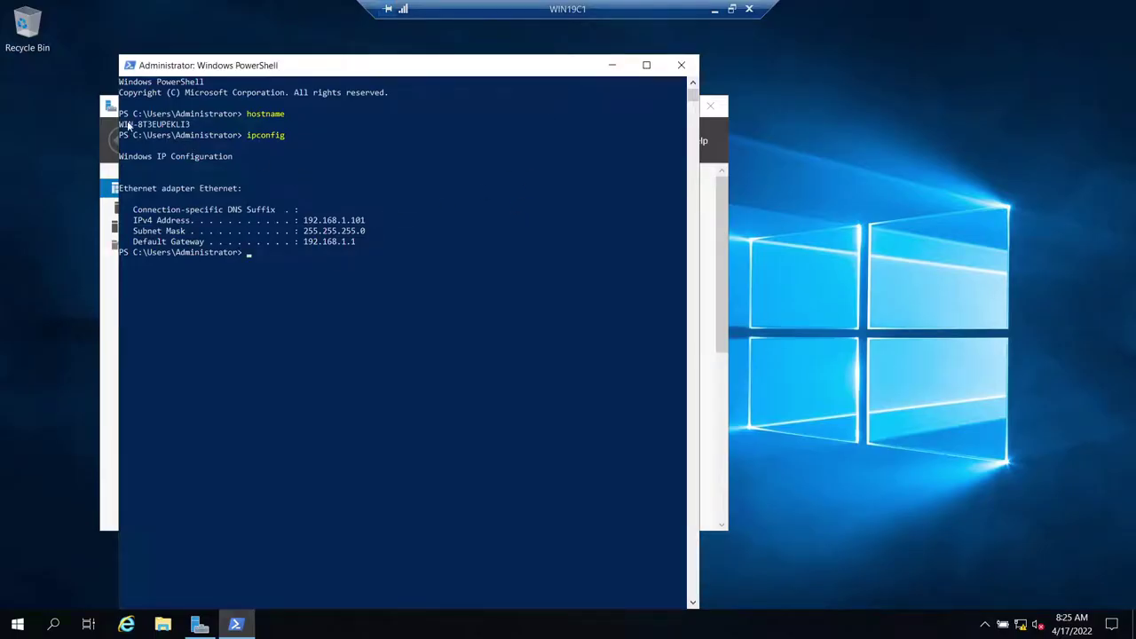
# - Confirm WIN19C1's default hostname, IP 192.168.1.101 and WORKGROUP in its system information
pyautogui.moveTo(124, 126); pyautogui.dragTo(194, 126)
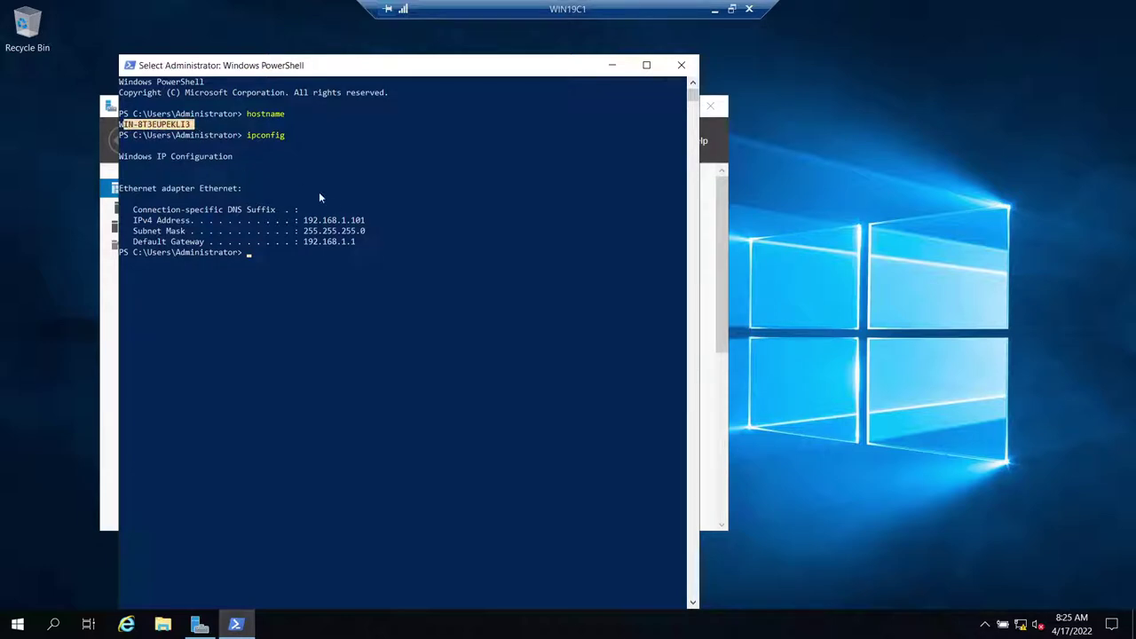
pyautogui.moveTo(304, 220); pyautogui.dragTo(370, 221)
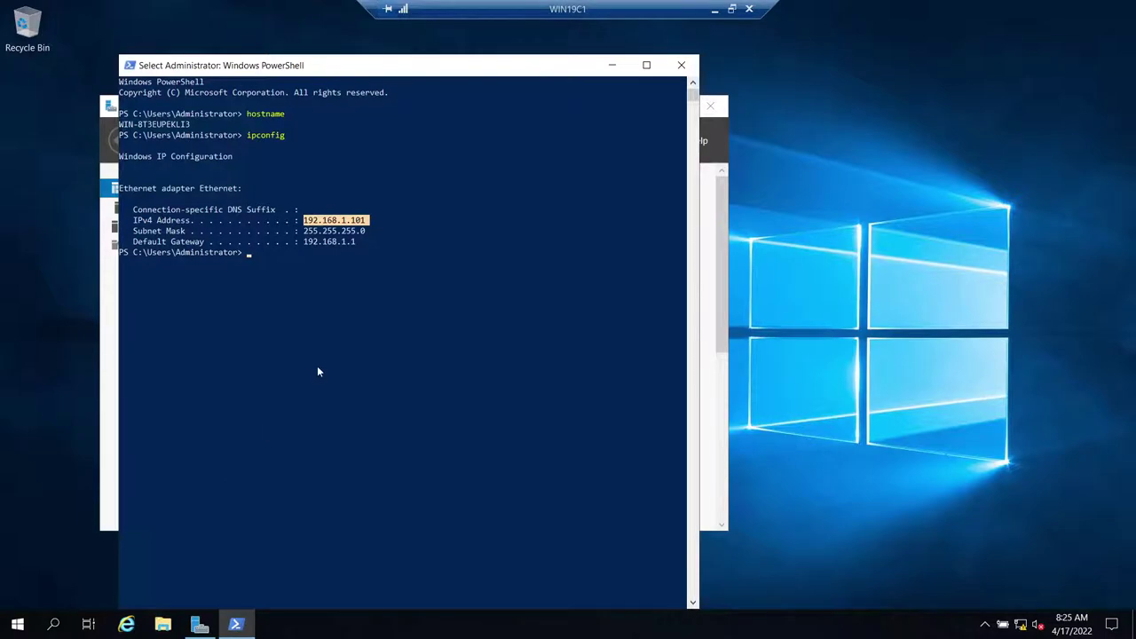
pyautogui.press('super+e')
pyautogui.rightClick(206, 272)
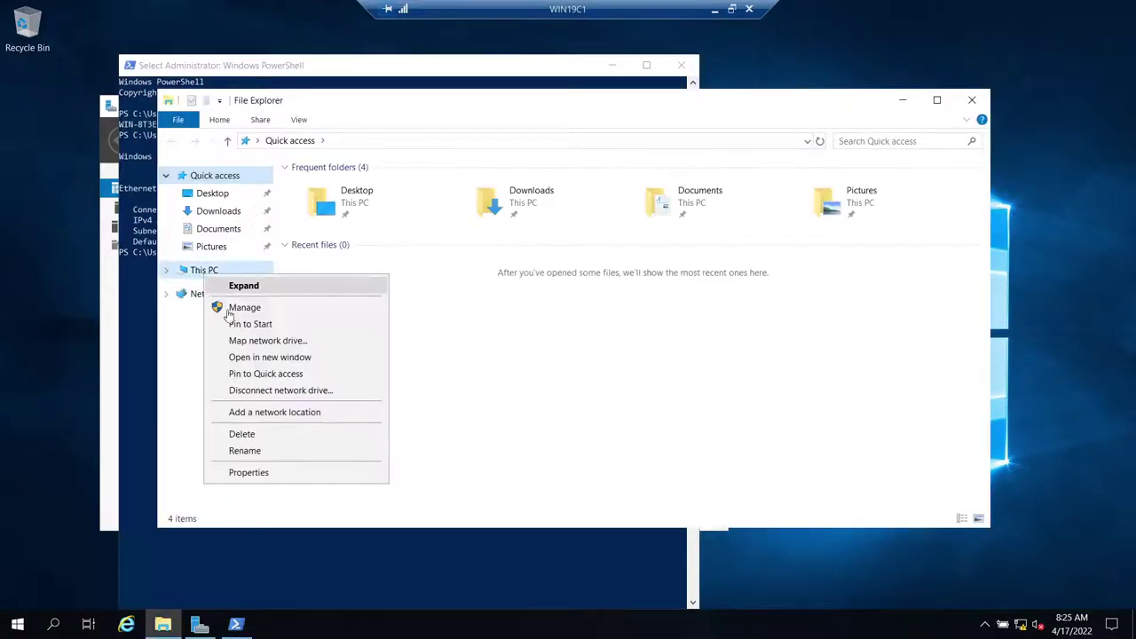
pyautogui.click(252, 474)
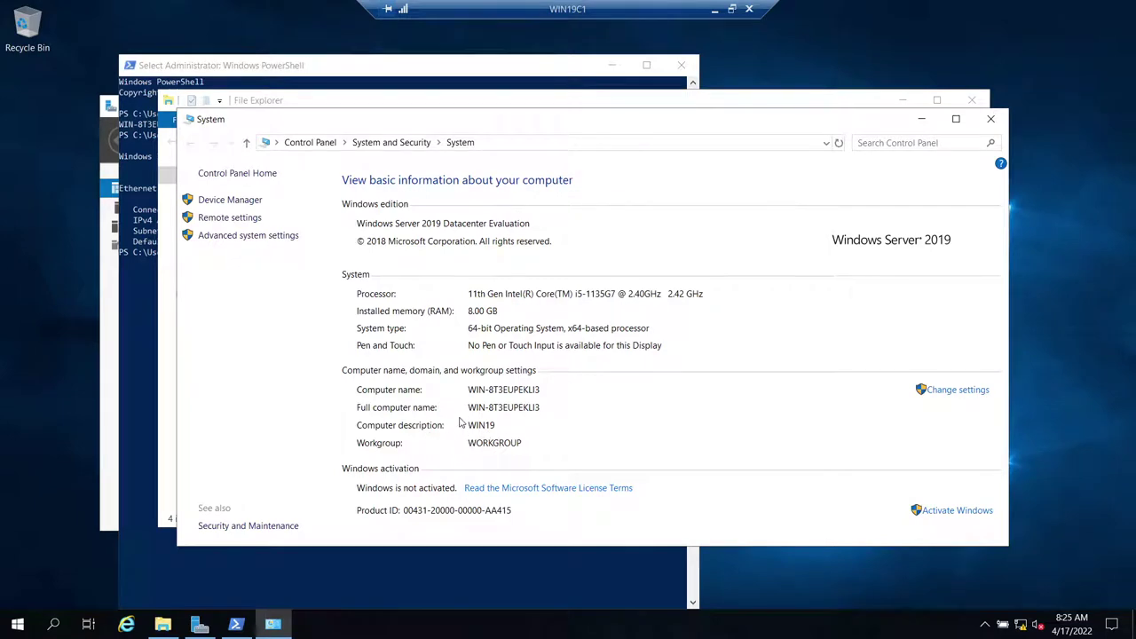
pyautogui.click(922, 119)
# - Open a Remote Desktop session to WIN19C2 and sign in
pyautogui.click(713, 10)
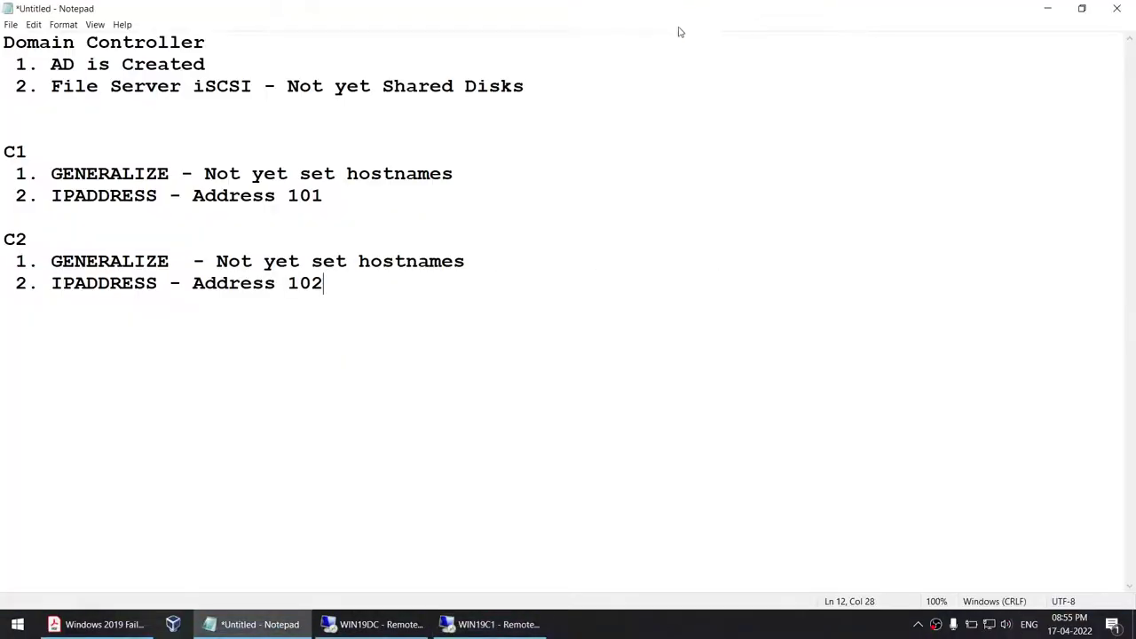
pyautogui.click(21, 632)
pyautogui.write('remo')
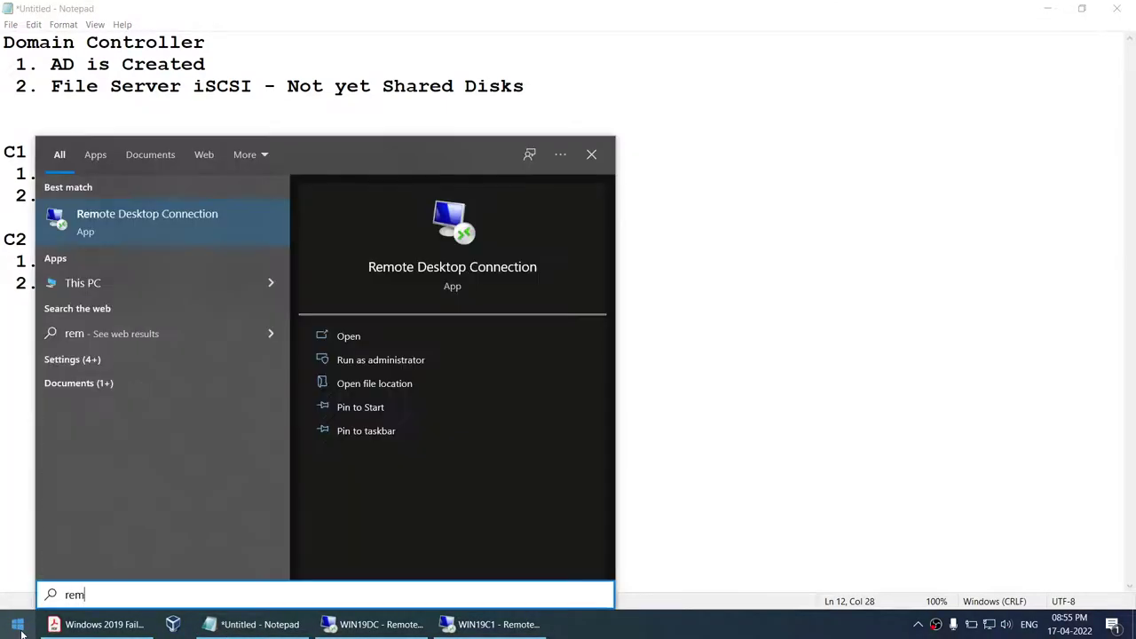
pyautogui.press('Return')
pyautogui.write('WIN19C2')
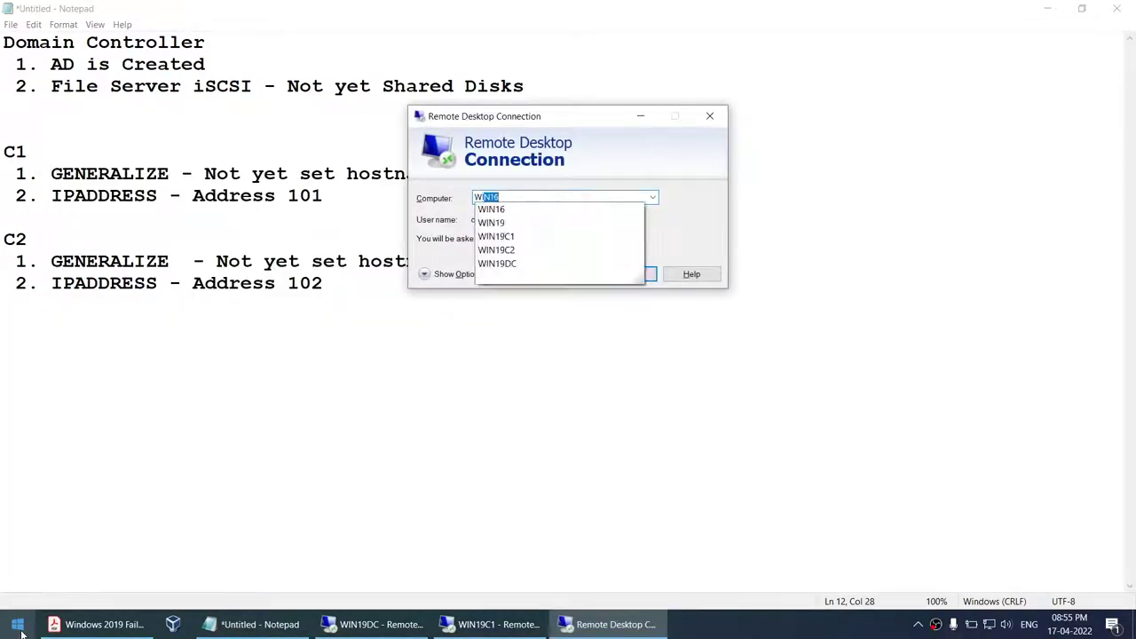
pyautogui.press('Return')
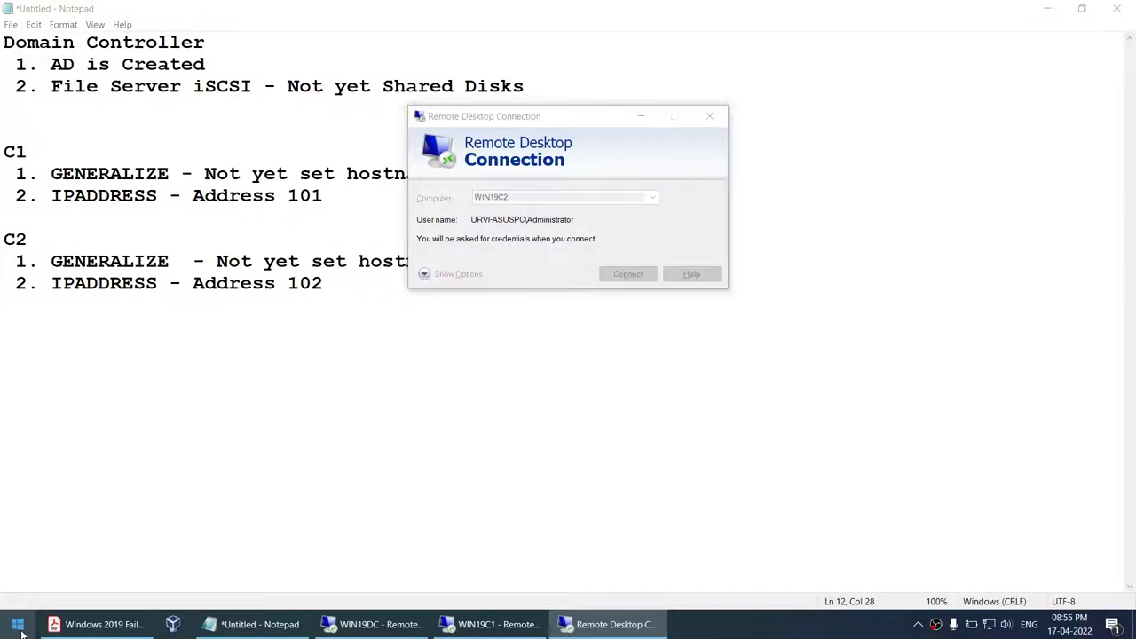
pyautogui.write('••••••••')
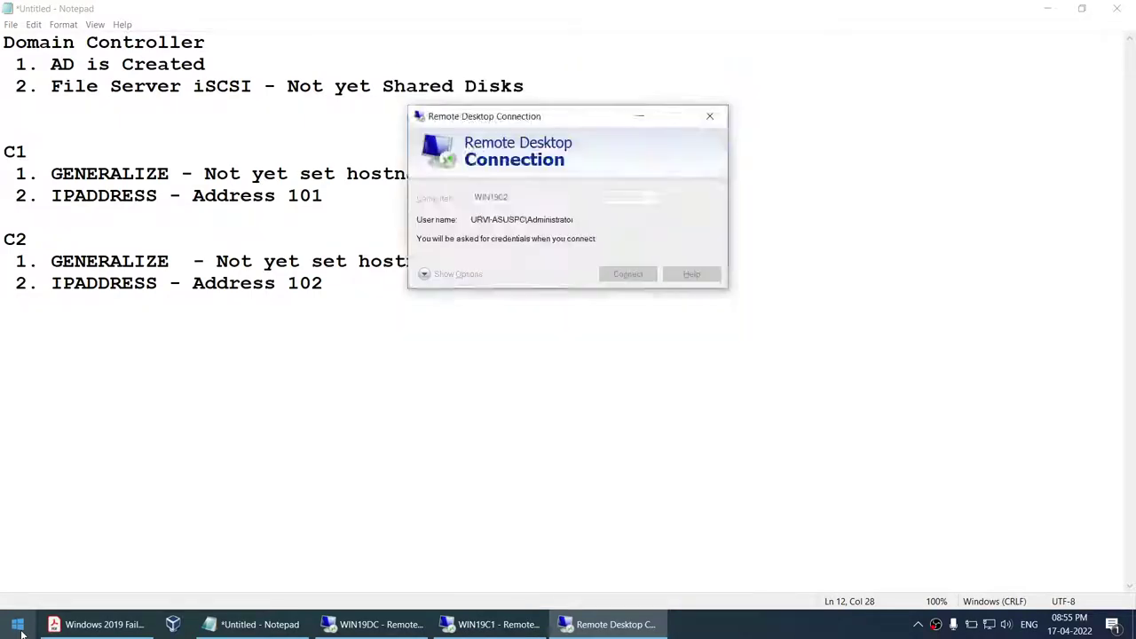
pyautogui.press('Return')
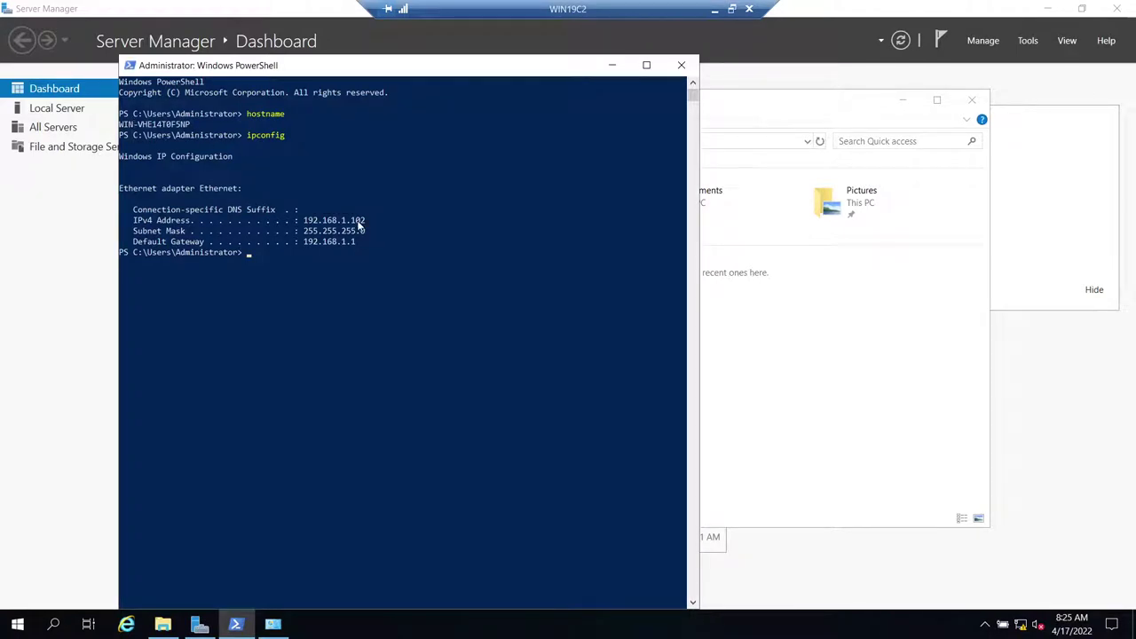
# - Check WIN19C2's system information, then return to the Notepad checklist
pyautogui.press('super+e')
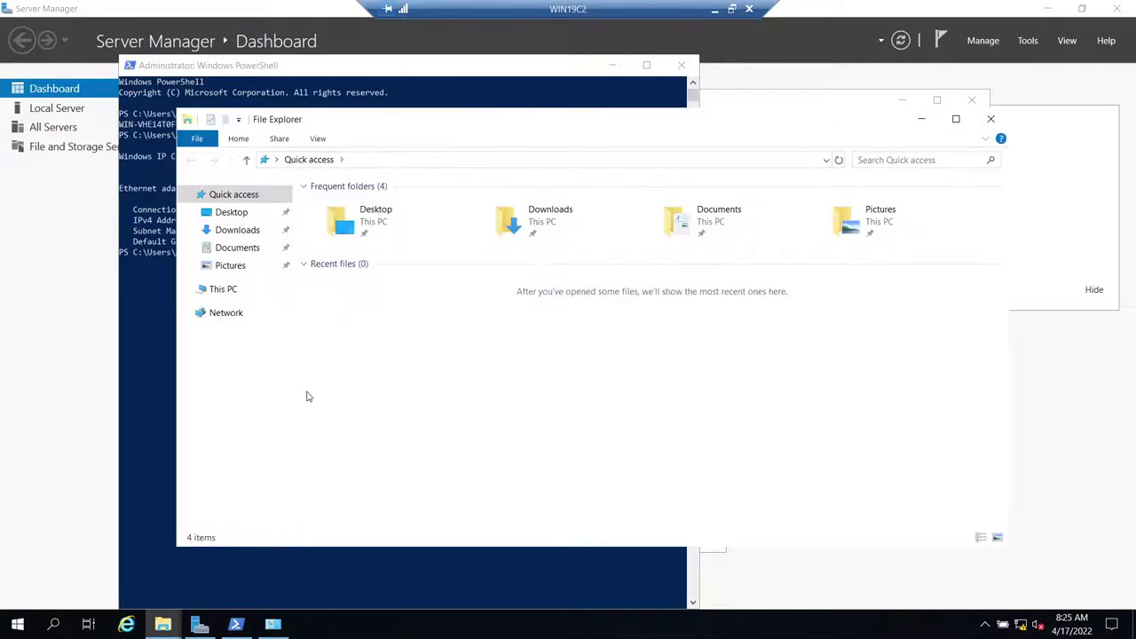
pyautogui.rightClick(213, 291)
pyautogui.click(287, 487)
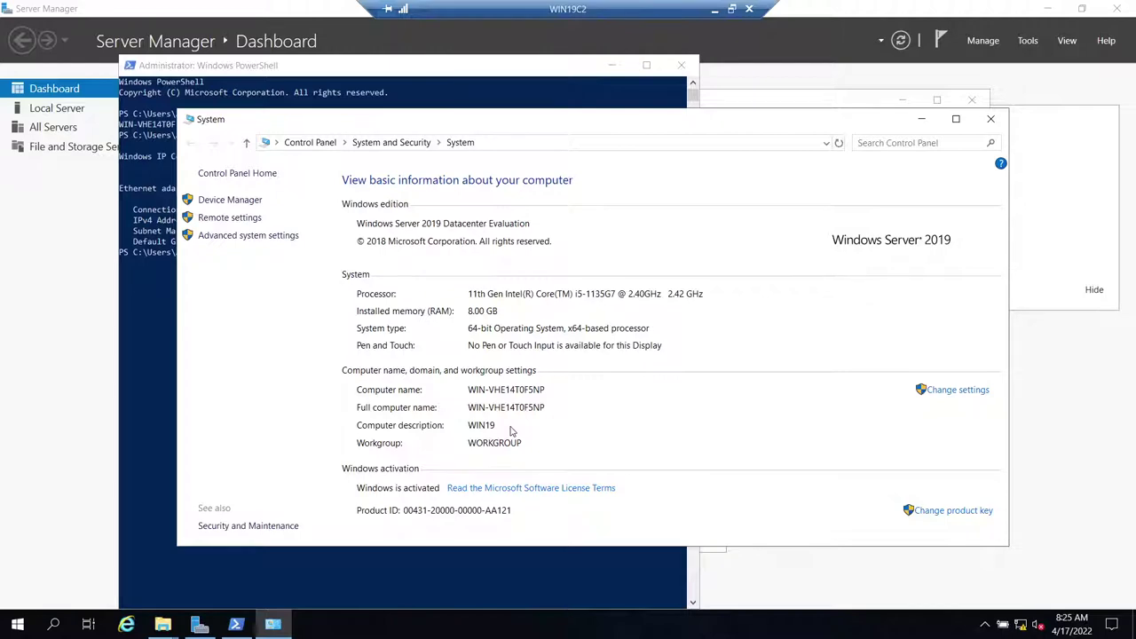
pyautogui.click(715, 8)
pyautogui.moveTo(76, 64); pyautogui.dragTo(207, 64)
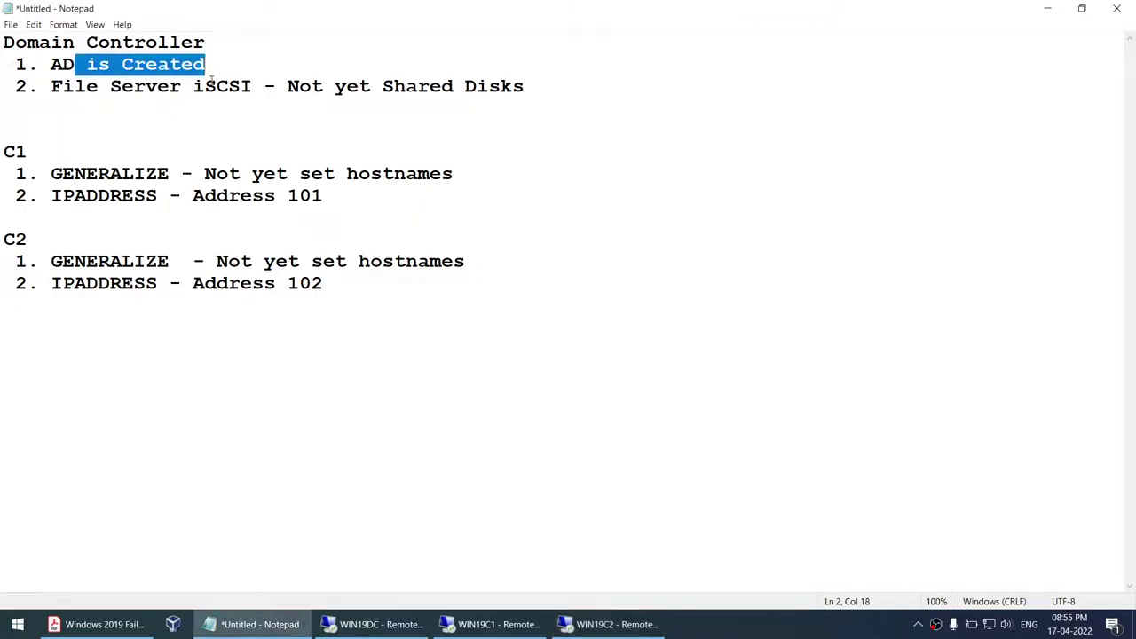
# - Confirm DB.COM's Computers container is empty on WIN19DC, then switch to WIN19C1
pyautogui.click(215, 174)
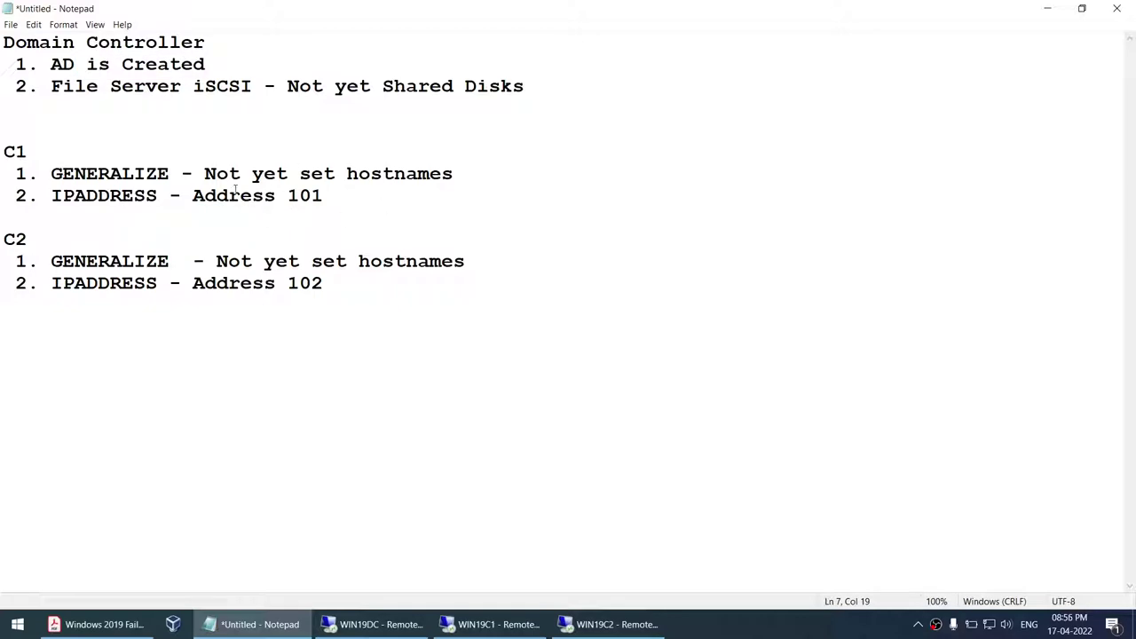
pyautogui.click(372, 625)
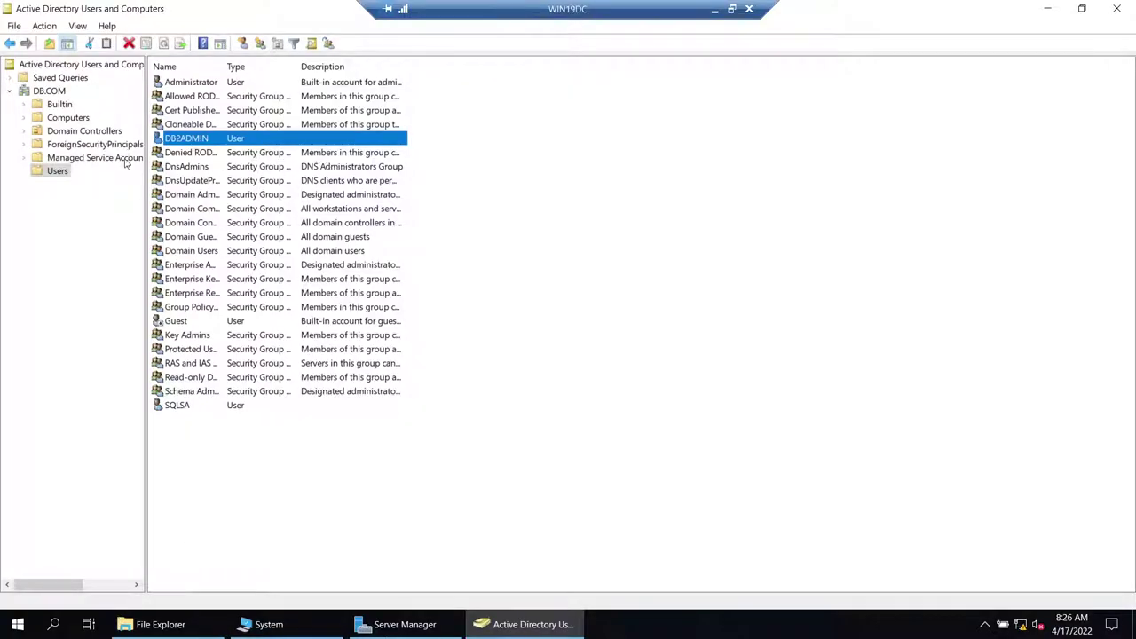
pyautogui.click(67, 119)
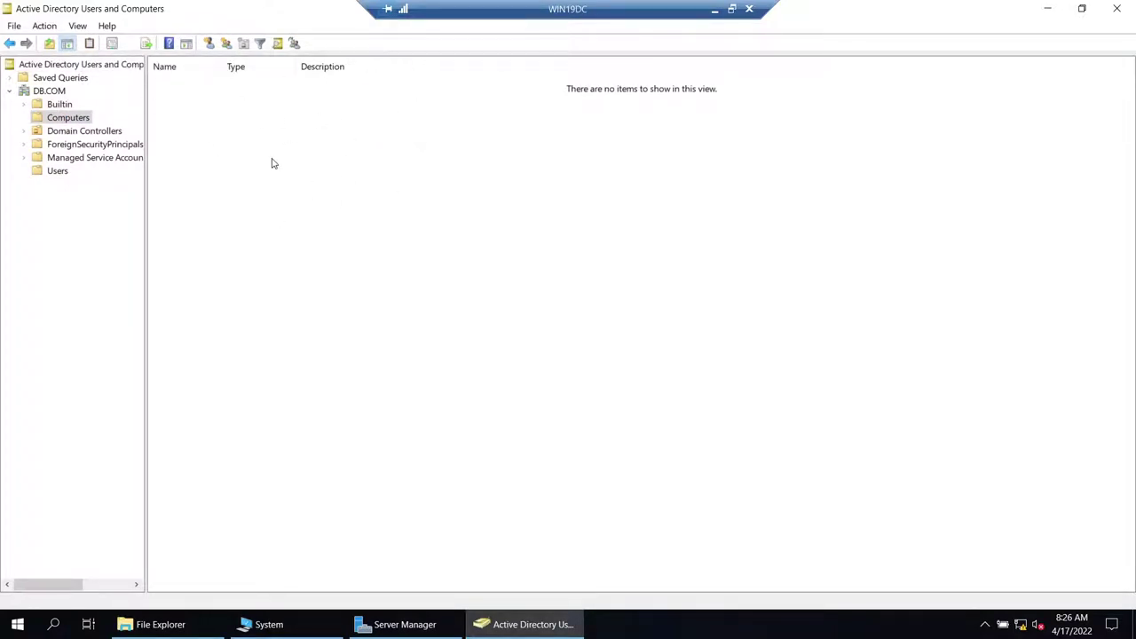
pyautogui.click(715, 11)
pyautogui.click(489, 625)
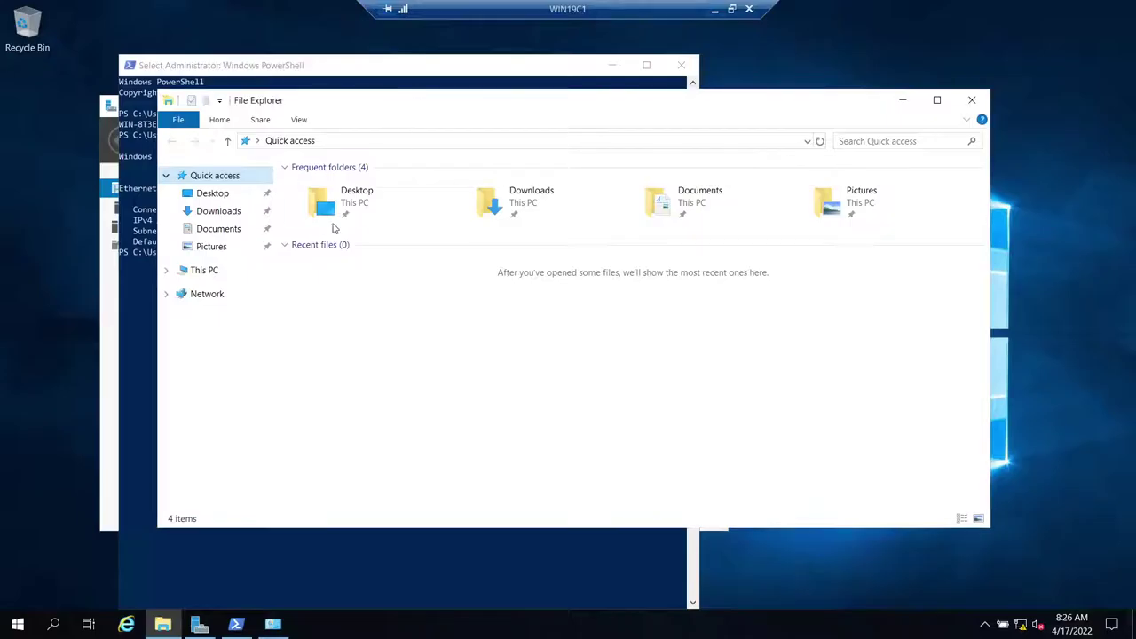
# - Open WIN19C1's computer name settings and change the description to WIN19C1
pyautogui.rightClick(209, 271)
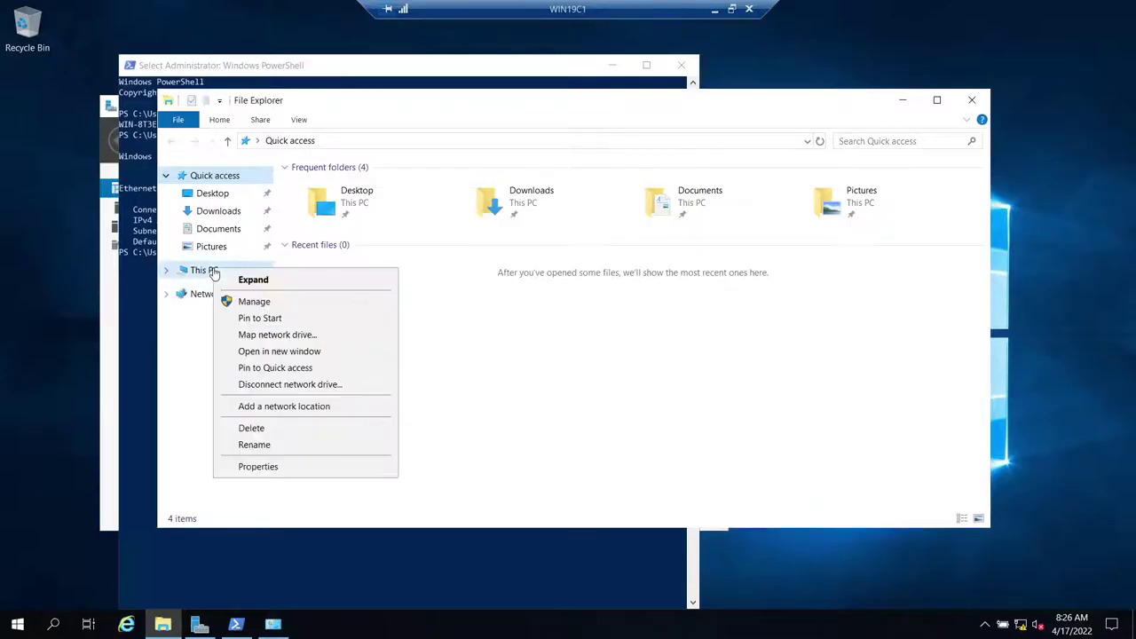
pyautogui.click(271, 467)
pyautogui.click(939, 391)
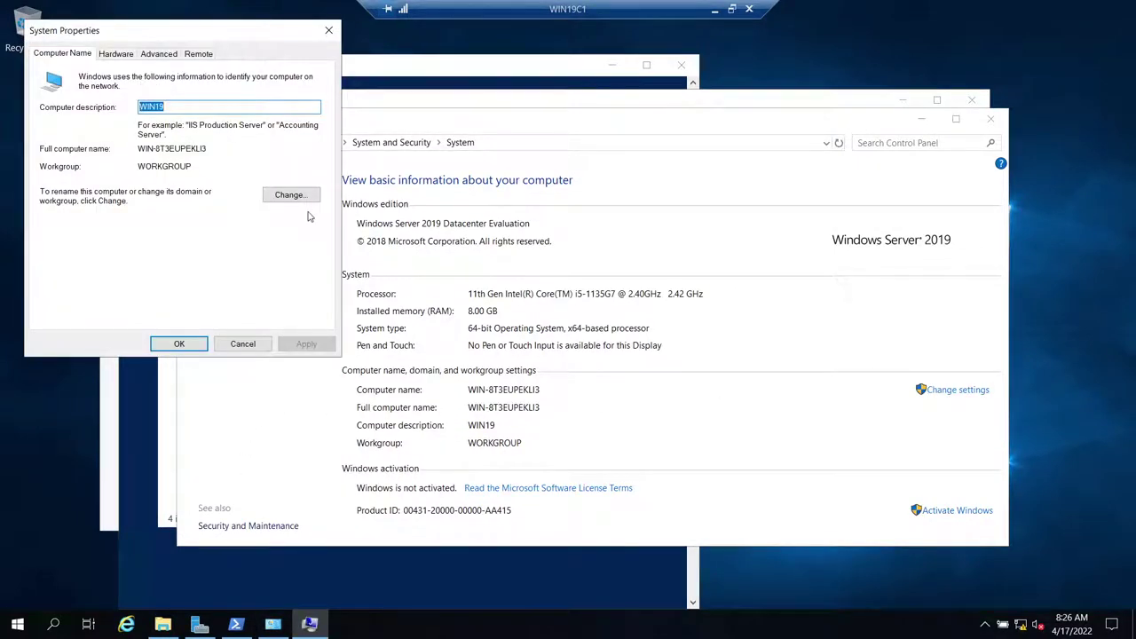
pyautogui.click(293, 195)
pyautogui.click(246, 313)
pyautogui.click(191, 107)
pyautogui.write('C1')
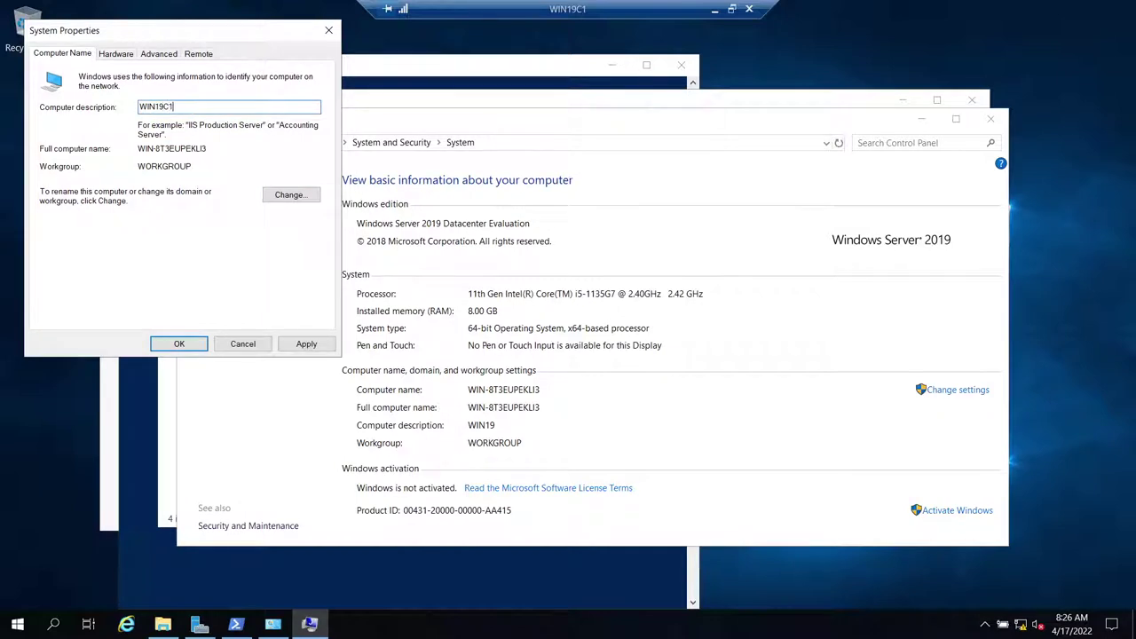
# - Rename the computer to WIN19C1 and set it to join domain DB.COM
pyautogui.click(290, 195)
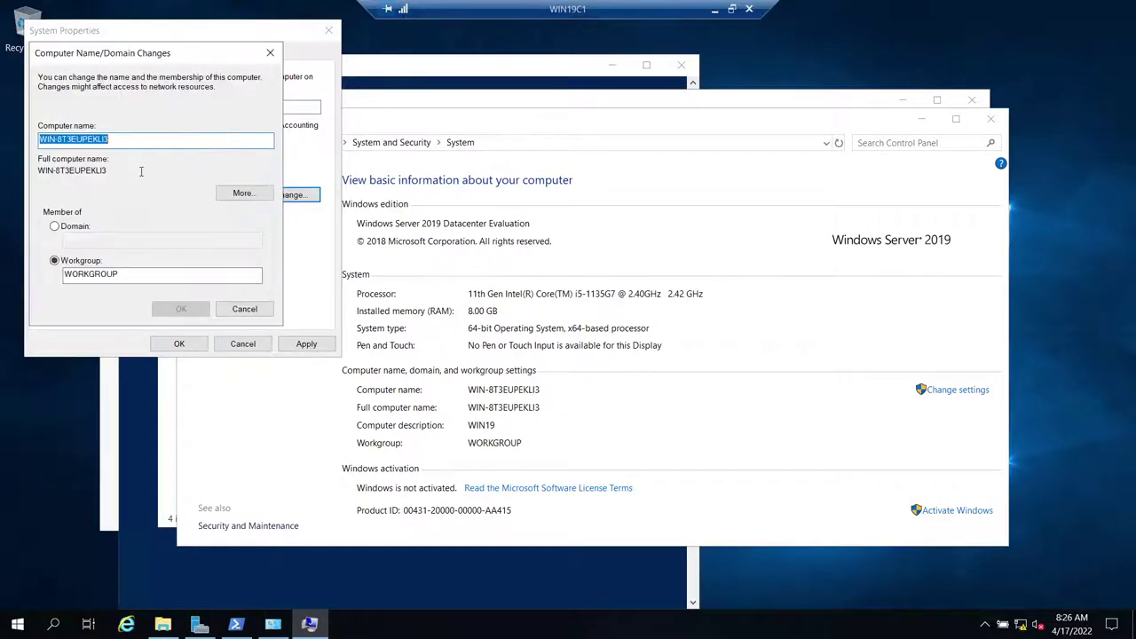
pyautogui.write('WIN19C1')
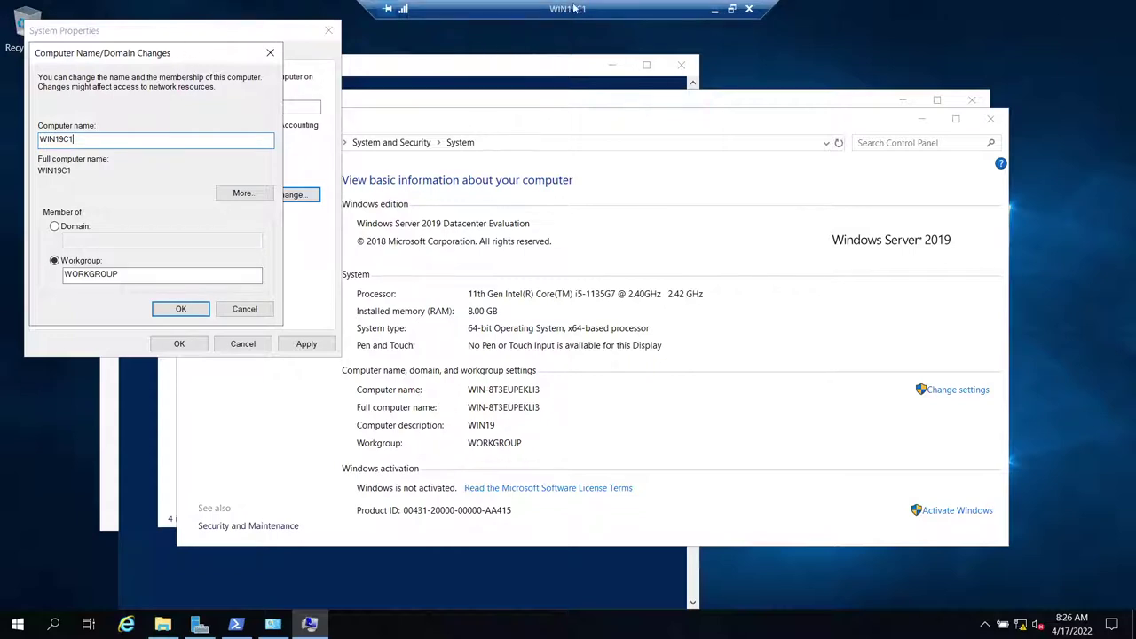
pyautogui.click(57, 227)
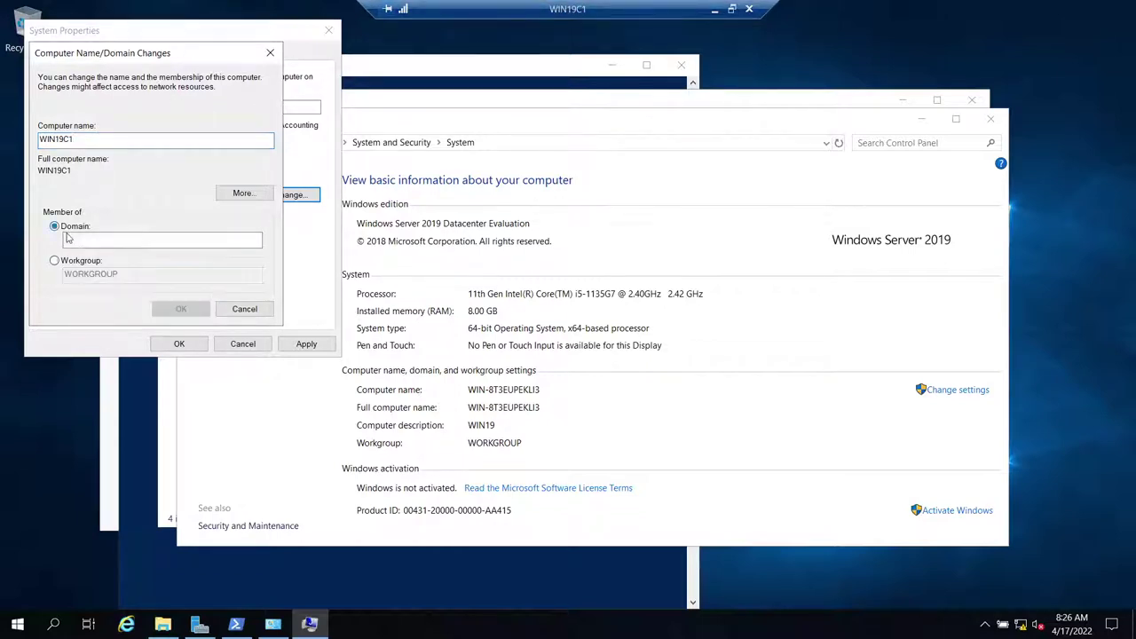
pyautogui.write('DB')
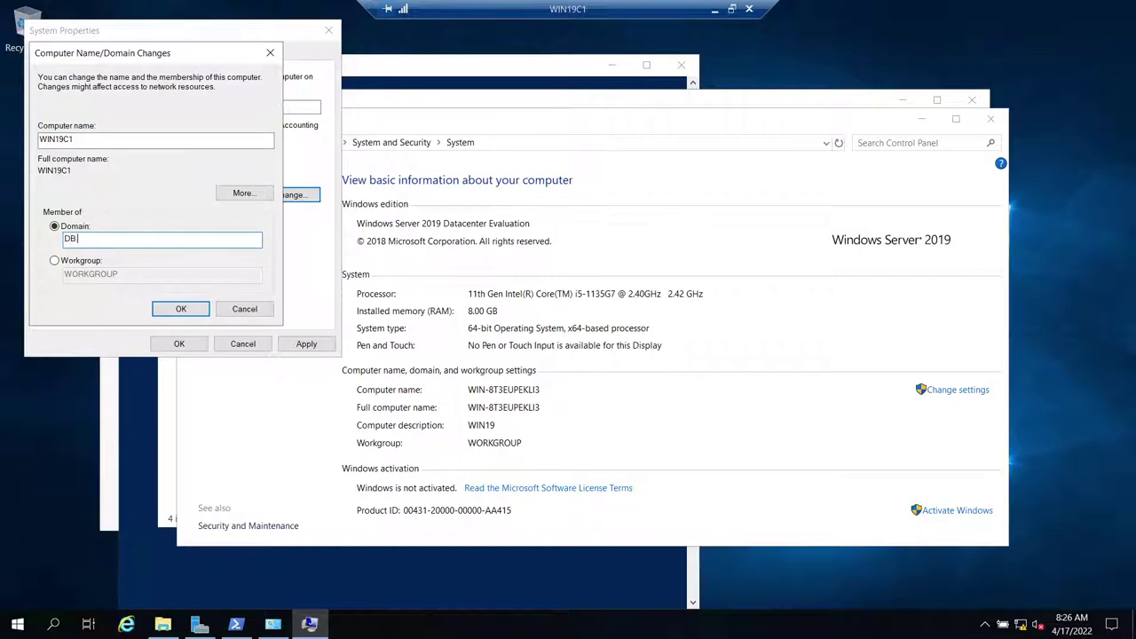
pyautogui.write('.COM')
pyautogui.hotkey('ctrl', 'a')
pyautogui.click(174, 308)
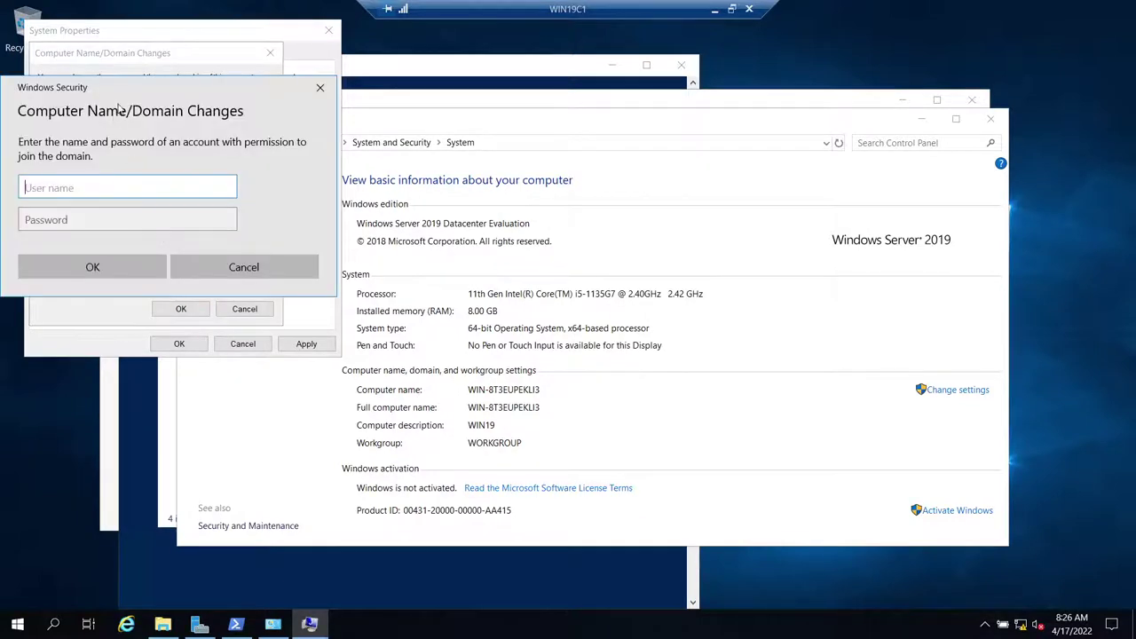
# - Authenticate the domain join with domain account credentials, retrying after an error, until welcomed to DB.COM
pyautogui.moveTo(139, 99); pyautogui.dragTo(439, 122)
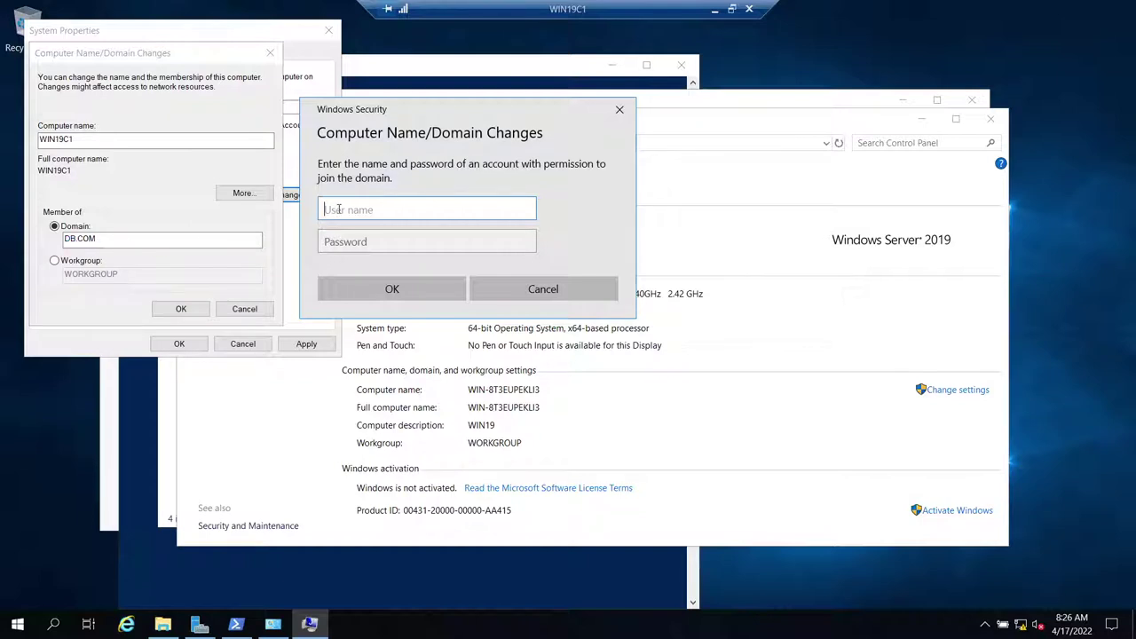
pyautogui.write('SQLSA')
pyautogui.press('Tab')
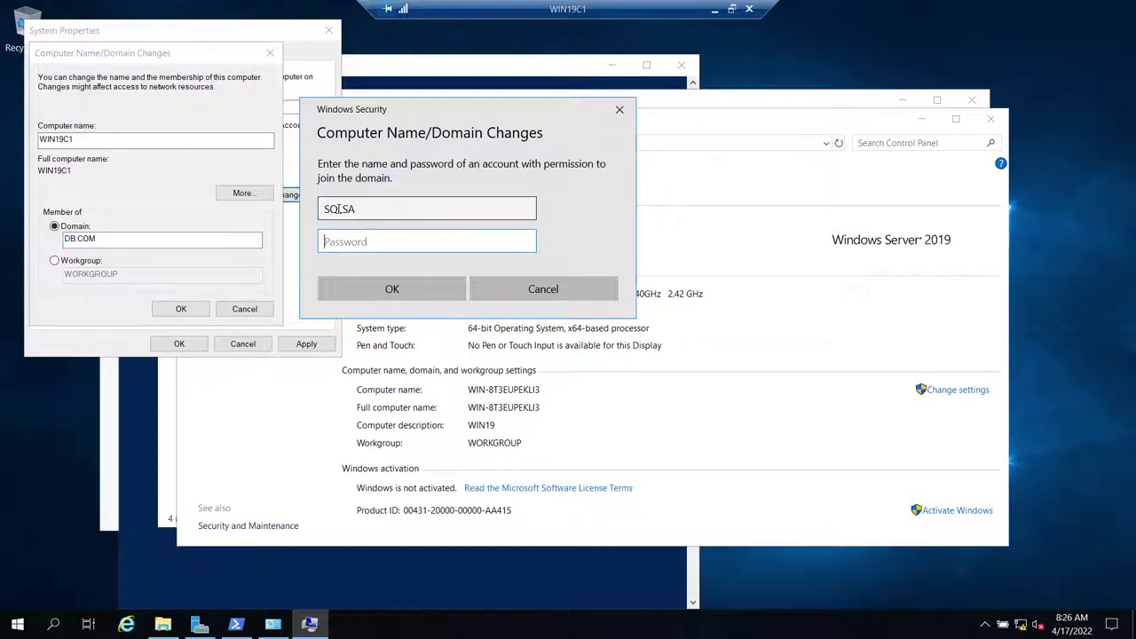
pyautogui.write('••••••••')
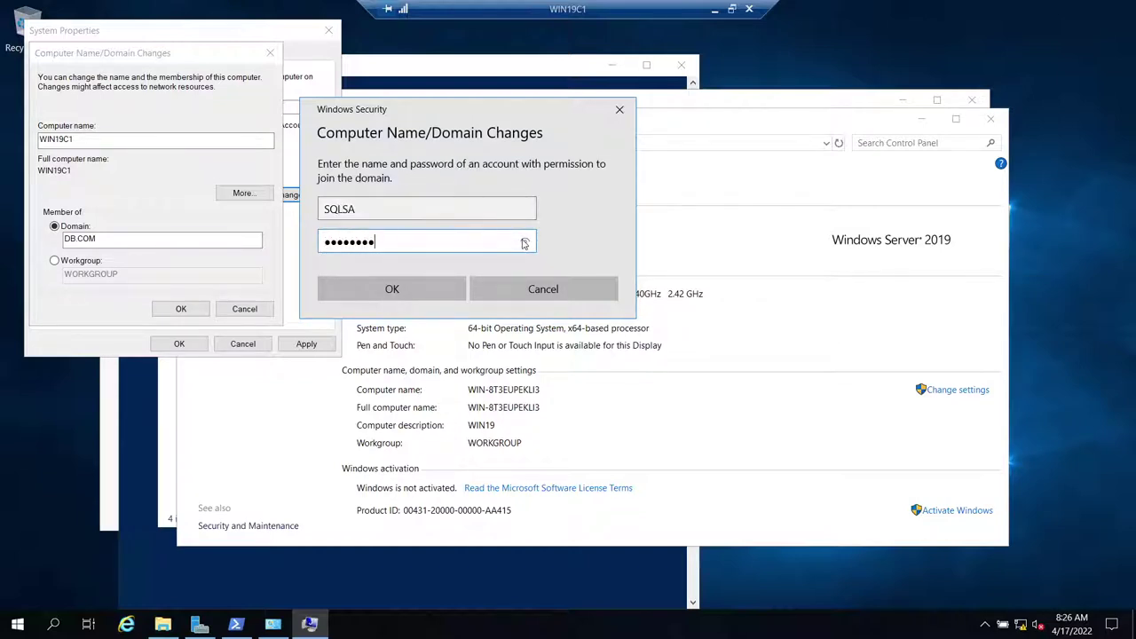
pyautogui.press('Return')
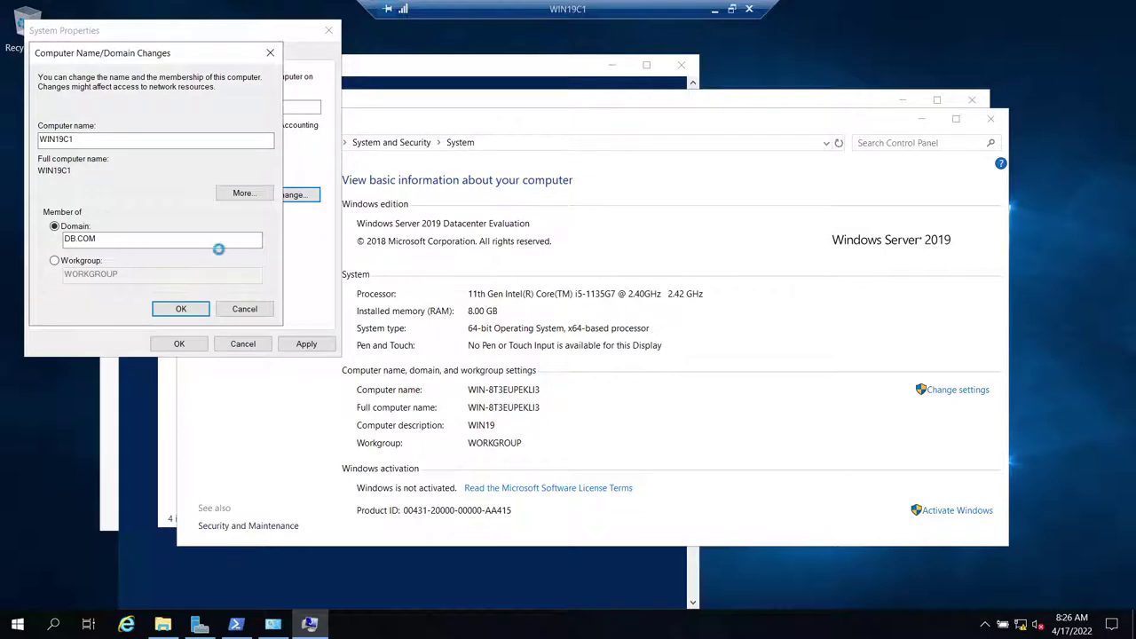
pyautogui.click(677, 378)
pyautogui.write('SQLSA')
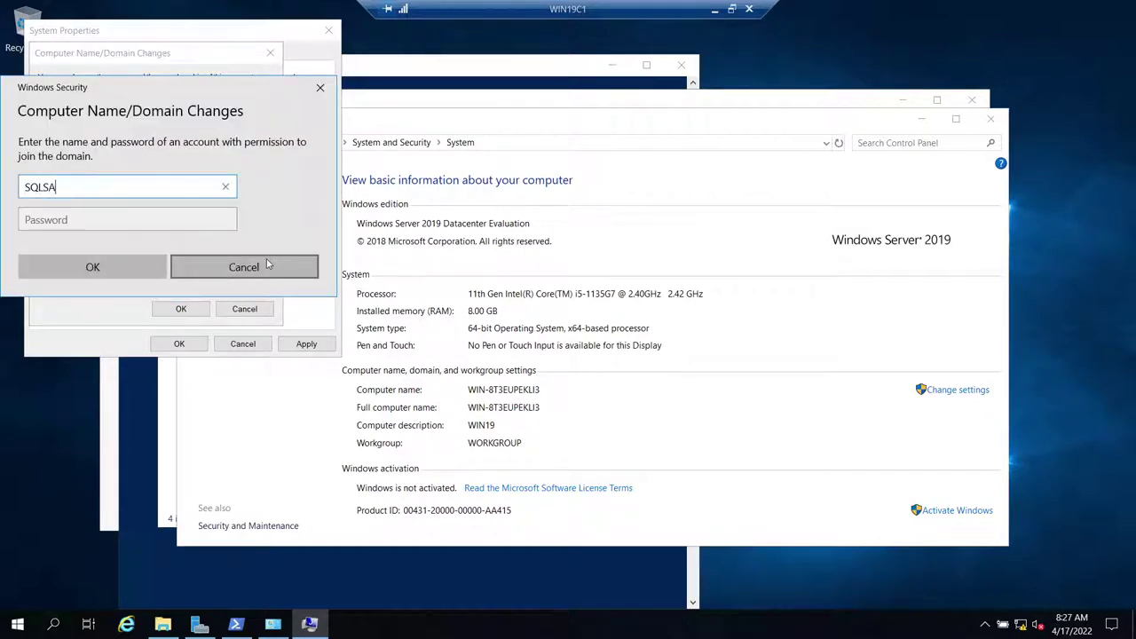
pyautogui.press('Tab')
pyautogui.write('P')
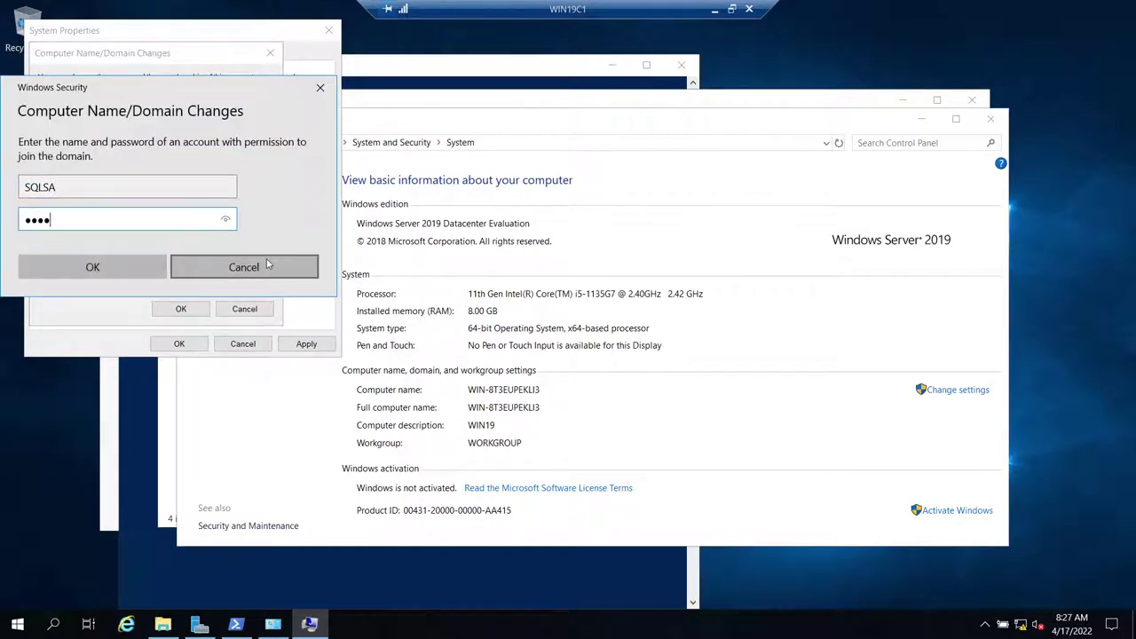
pyautogui.click(101, 270)
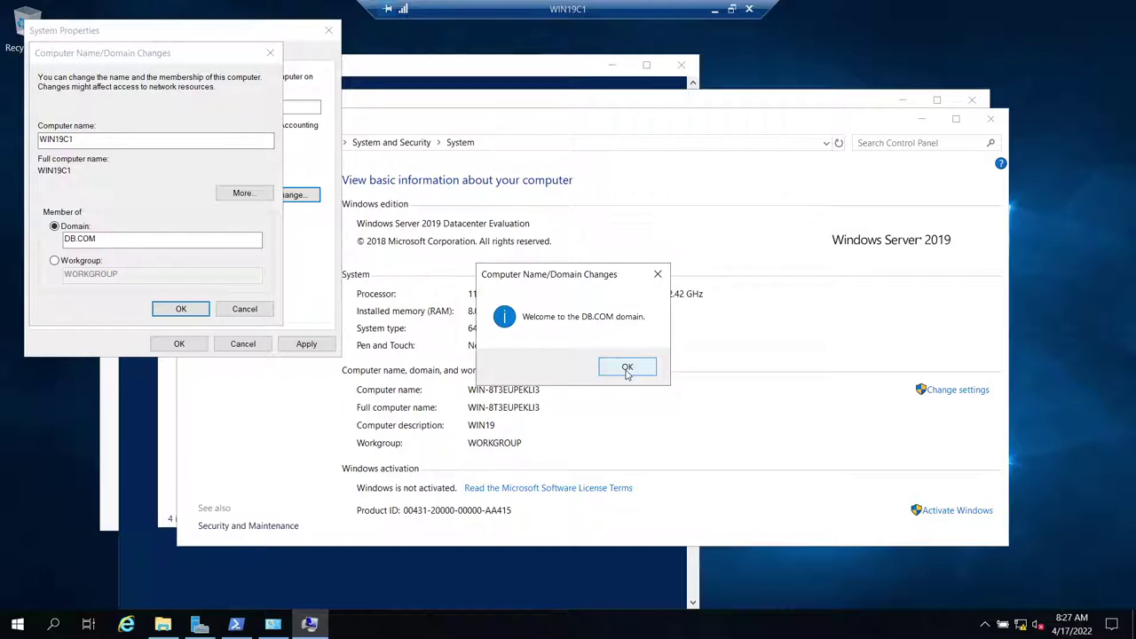
pyautogui.click(627, 369)
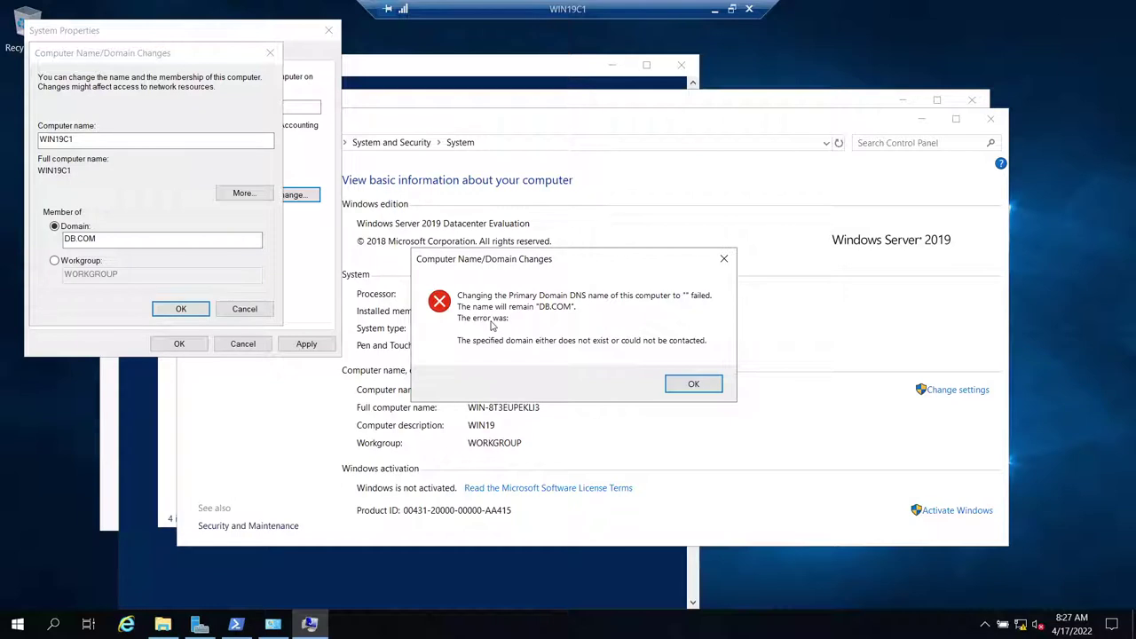
# - Dismiss the DNS and restart notices, apply the description, and restart WIN19C1
pyautogui.click(668, 386)
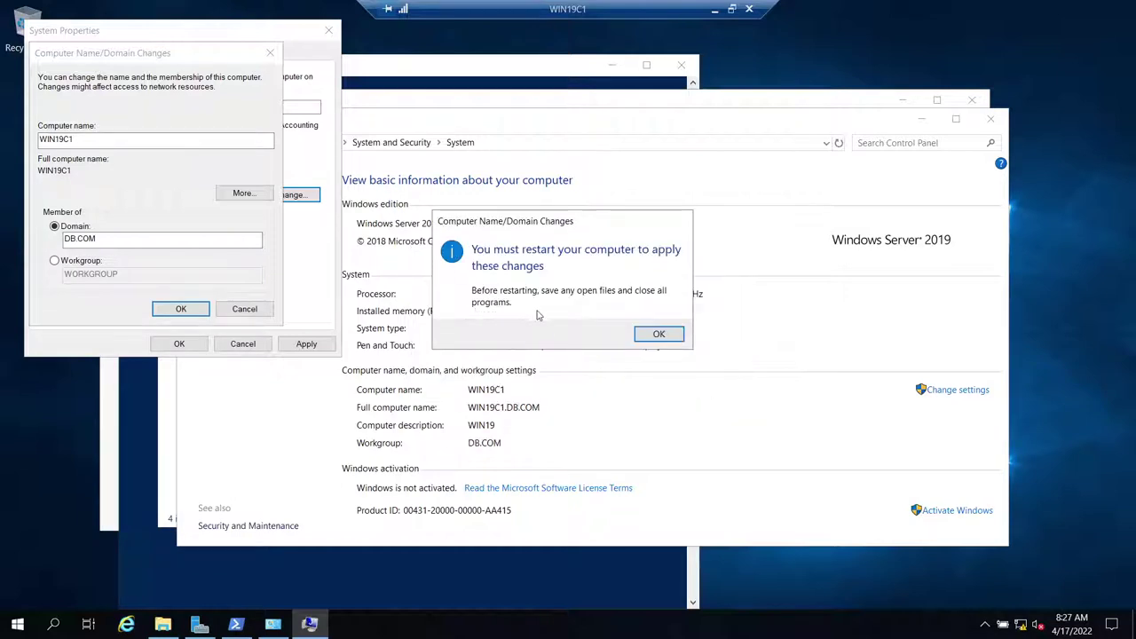
pyautogui.click(659, 333)
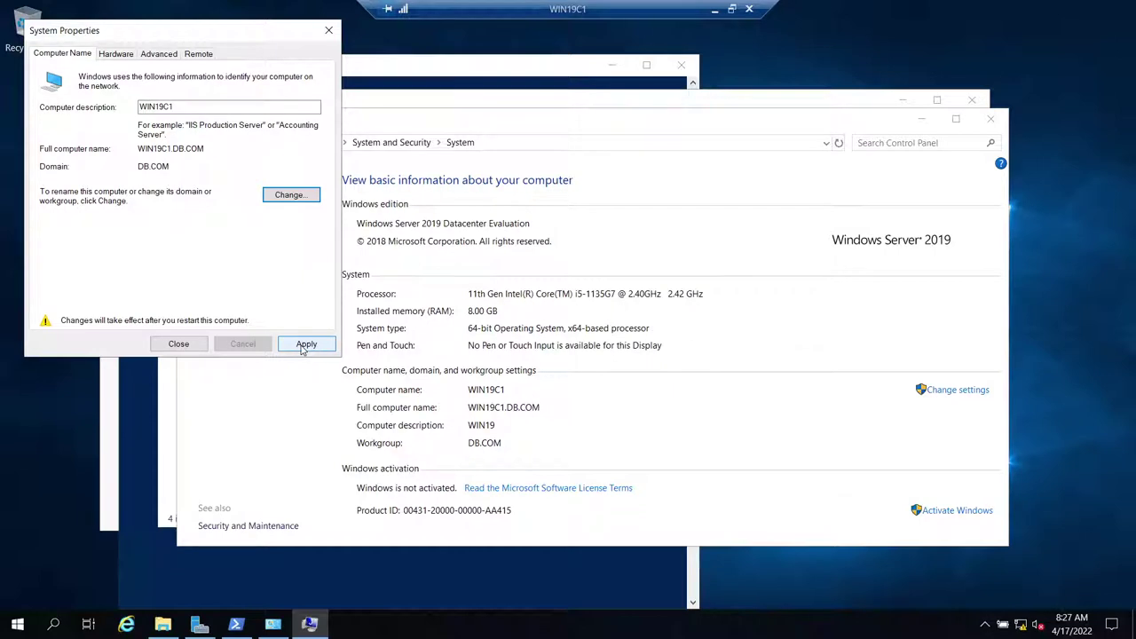
pyautogui.click(302, 349)
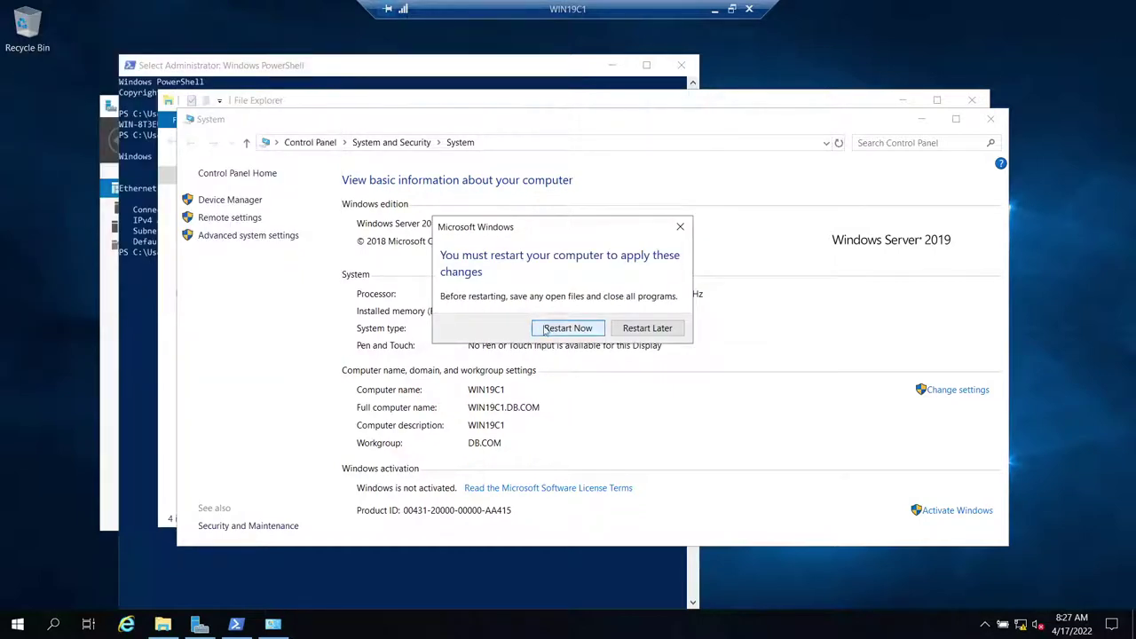
pyautogui.click(546, 330)
pyautogui.click(714, 9)
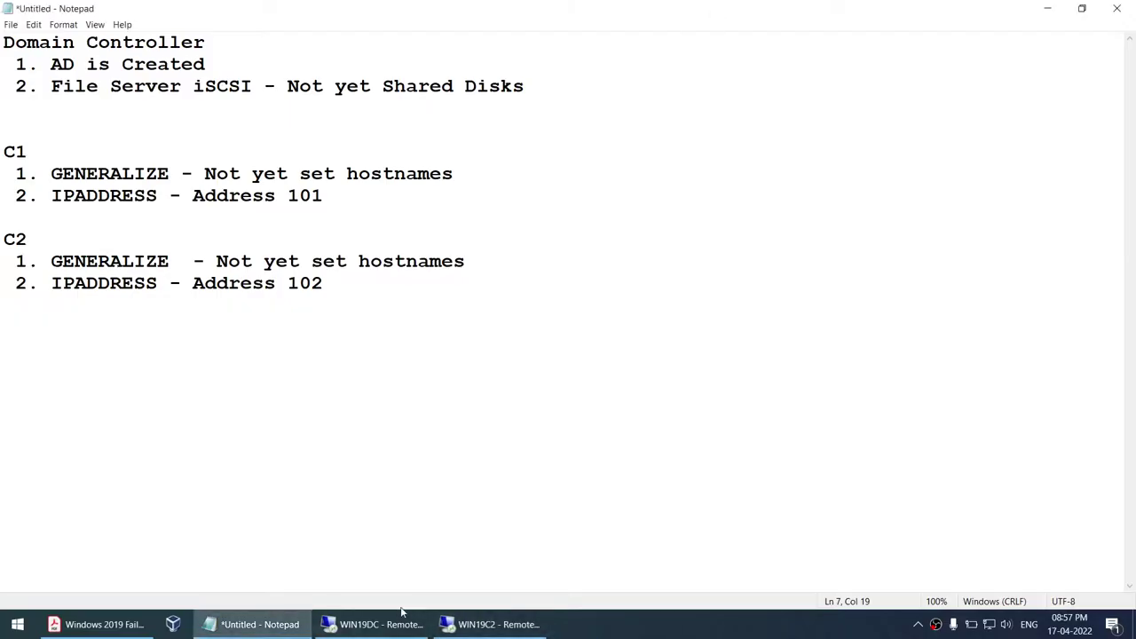
# - Refresh DB.COM's Computers container on WIN19DC to show WIN19C1, then switch to WIN19C2
pyautogui.click(395, 620)
pyautogui.click(50, 106)
pyautogui.click(52, 119)
pyautogui.rightClick(51, 119)
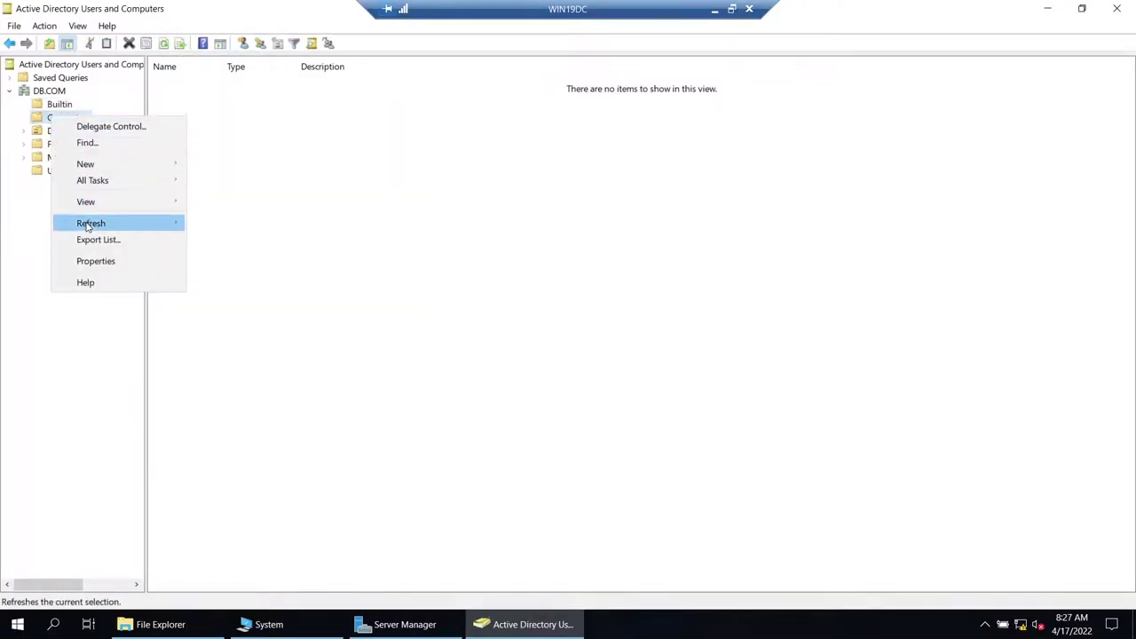
pyautogui.click(89, 221)
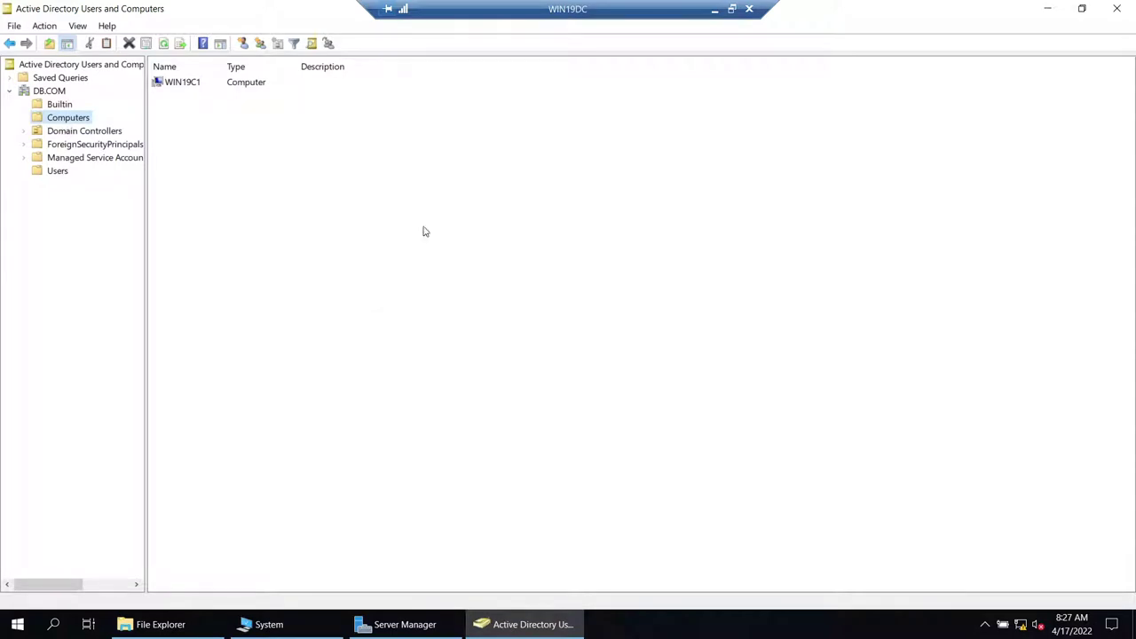
pyautogui.click(715, 9)
pyautogui.click(483, 625)
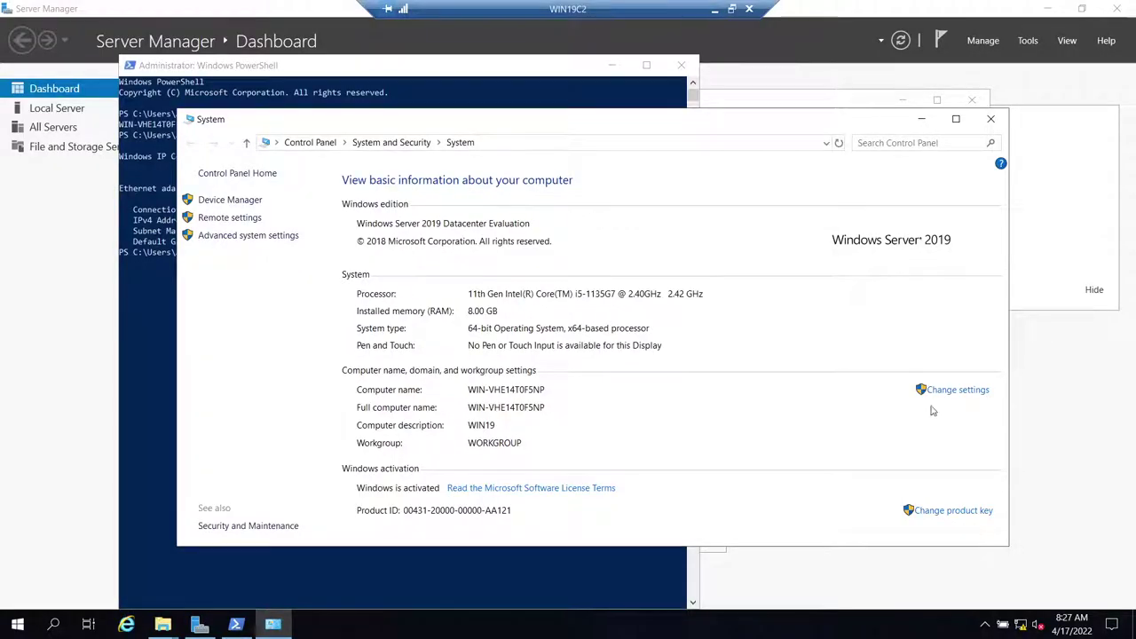
# - Change WIN19C2's computer description to WIN19C2
pyautogui.click(958, 389)
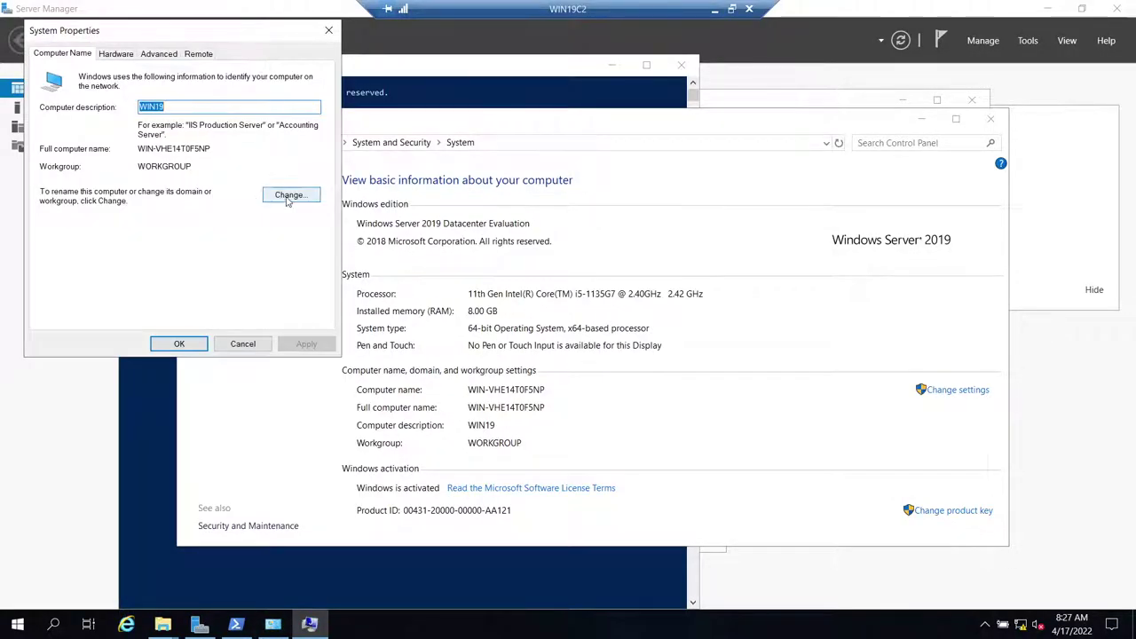
pyautogui.click(191, 107)
pyautogui.write('C')
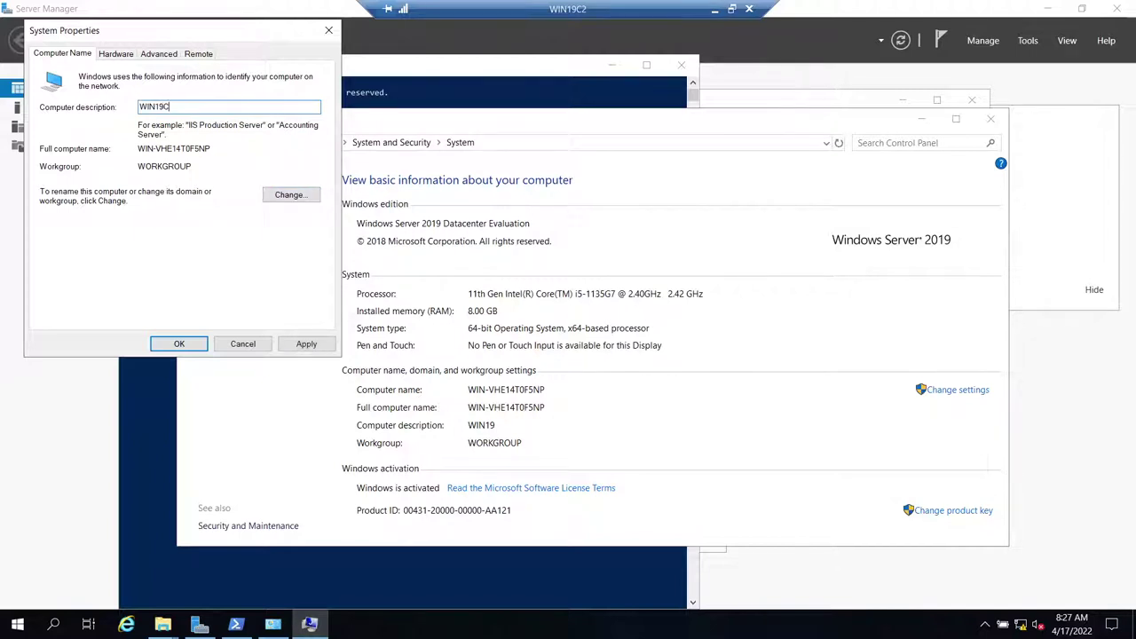
pyautogui.doubleClick(192, 108)
pyautogui.hotkey('ctrl', 'c')
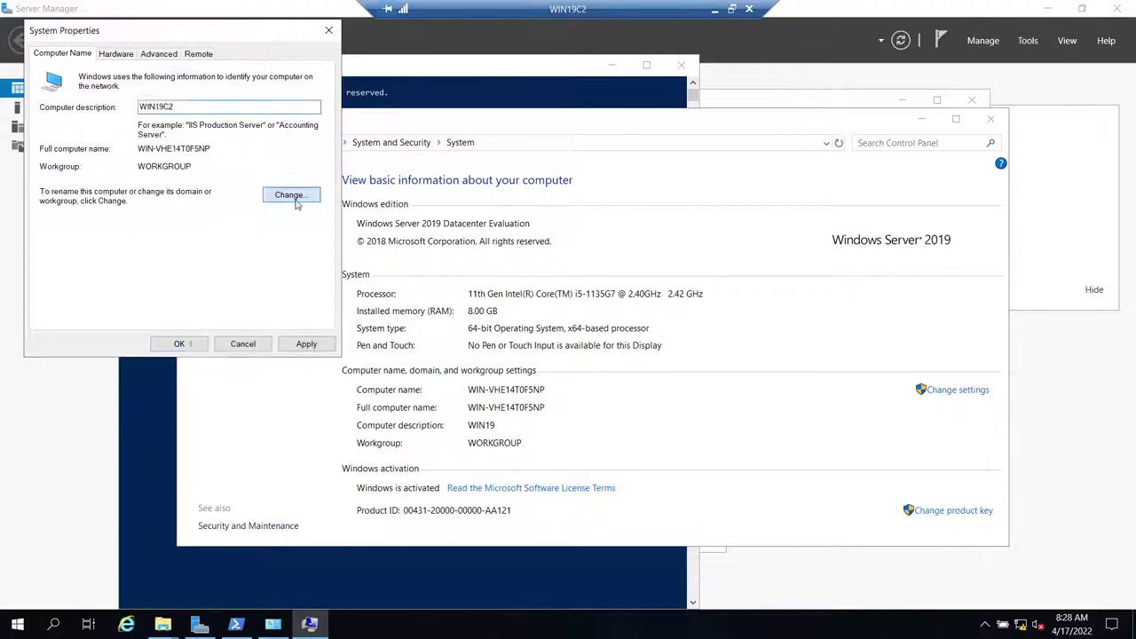
# - Rename the computer to WIN19C2 and join domain DB.COM, correcting the domain name typo
pyautogui.click(294, 196)
pyautogui.hotkey('ctrl', 'v')
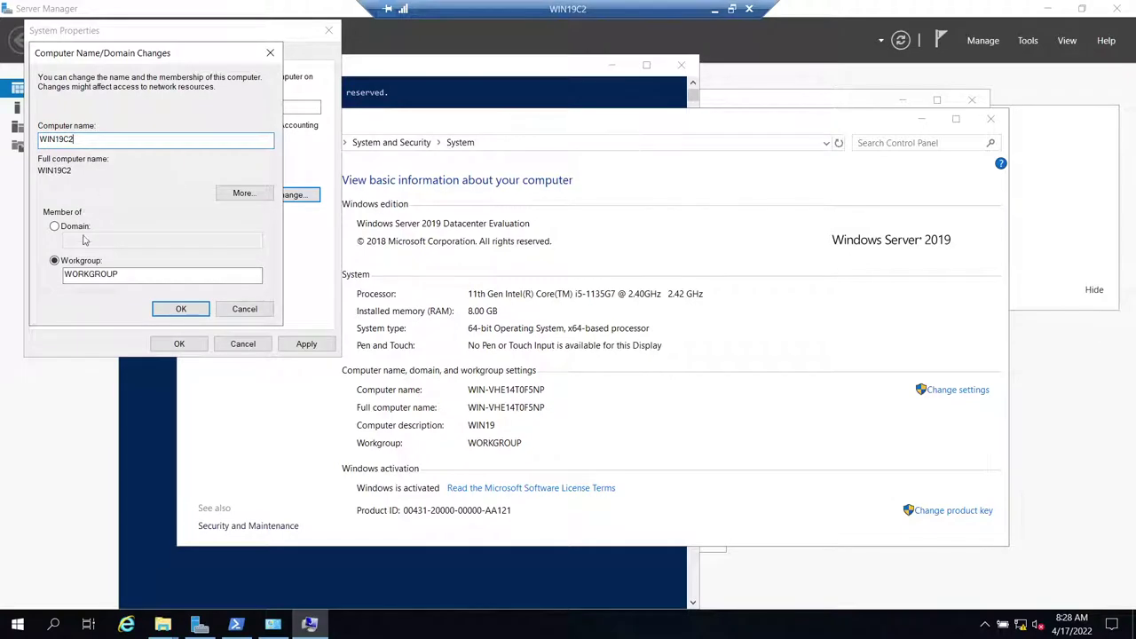
pyautogui.click(68, 227)
pyautogui.write('DB.C')
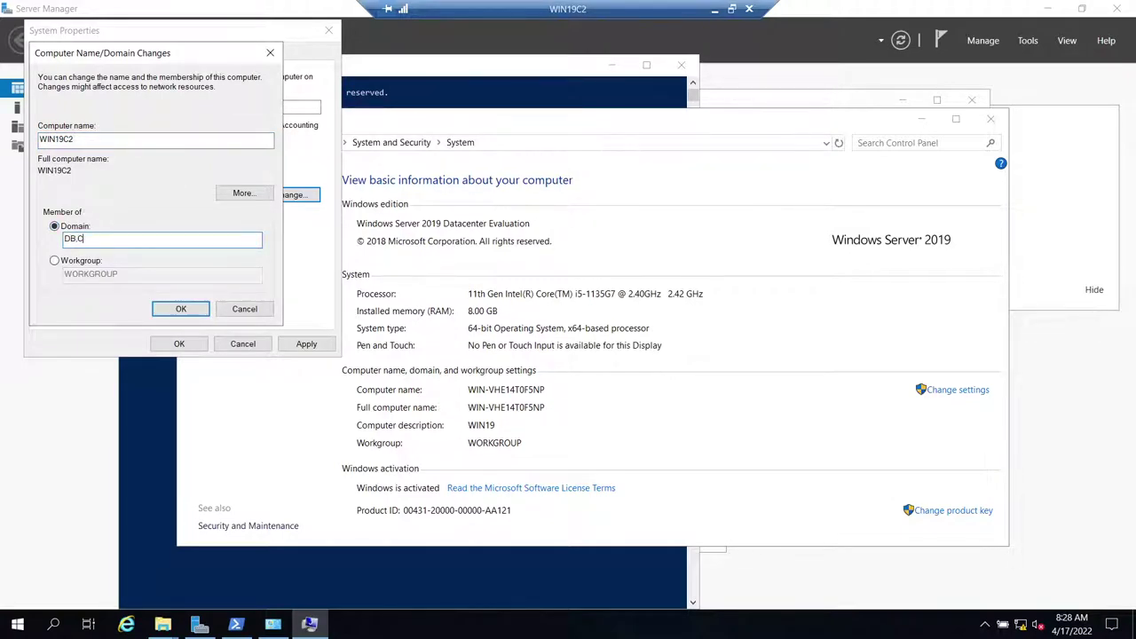
pyautogui.write('OM')
pyautogui.click(180, 308)
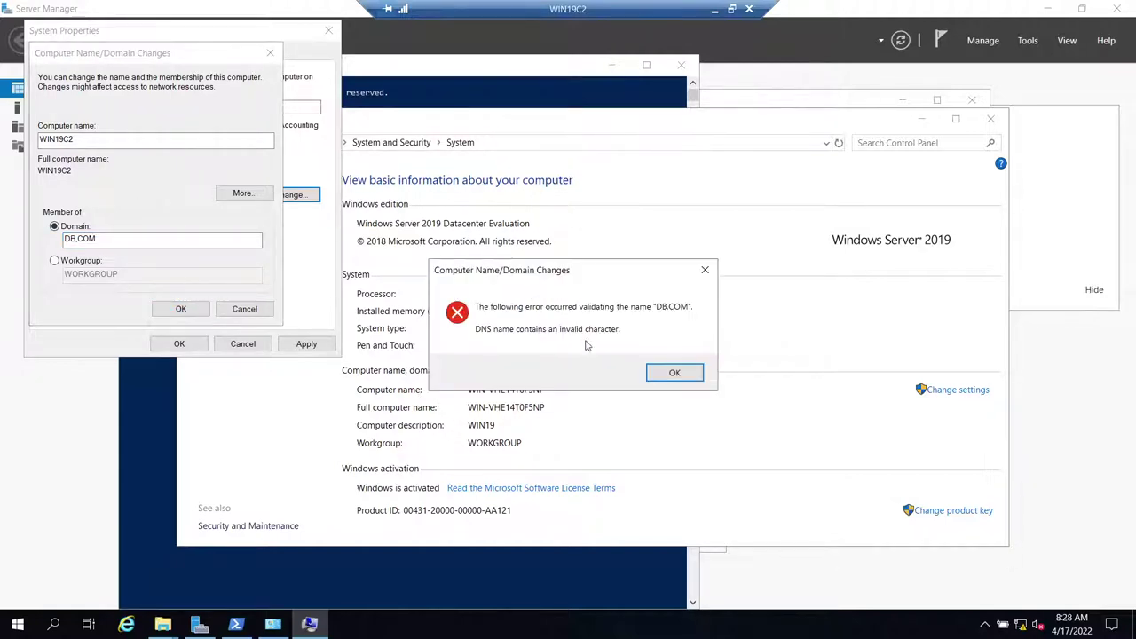
pyautogui.click(672, 374)
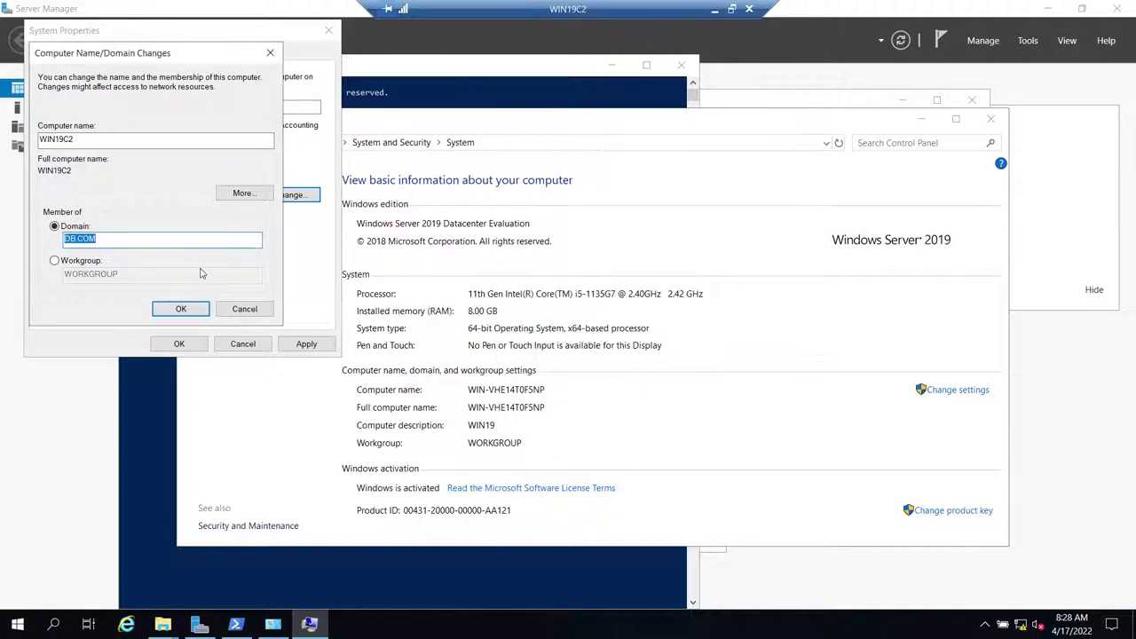
pyautogui.click(77, 240)
pyautogui.write('.')
pyautogui.click(161, 308)
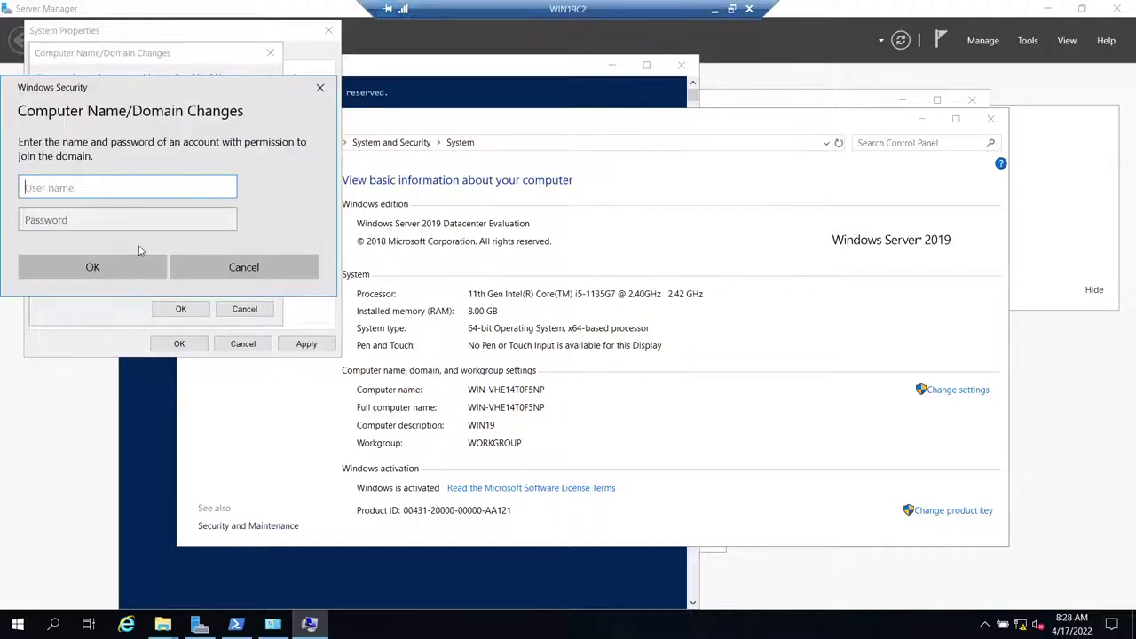
# - Authenticate the DB.COM join with the DB2ADMIN domain account and its password
pyautogui.moveTo(107, 92); pyautogui.dragTo(376, 104)
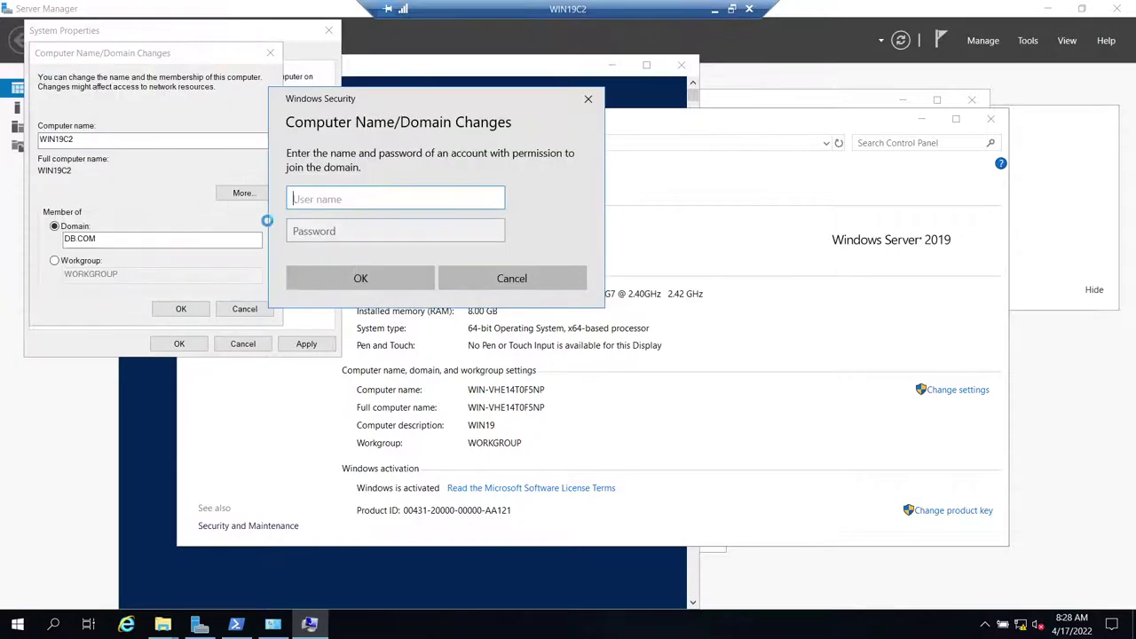
pyautogui.write('SQLSA')
pyautogui.press('Tab')
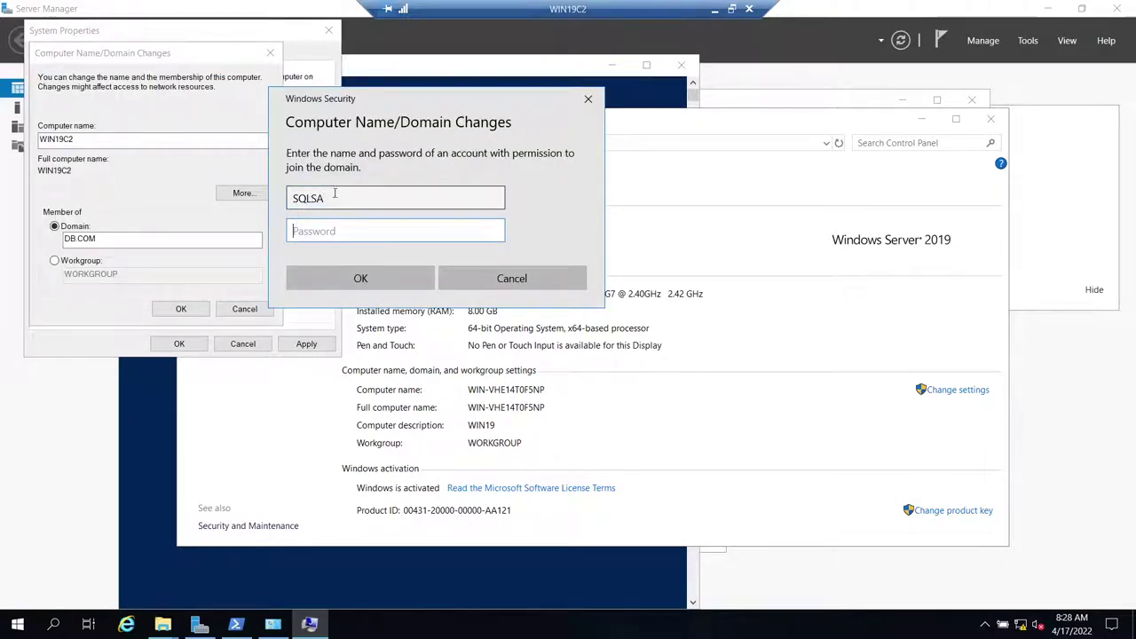
pyautogui.hotkey('shift', 'Tab')
pyautogui.write('DB2ADMIN')
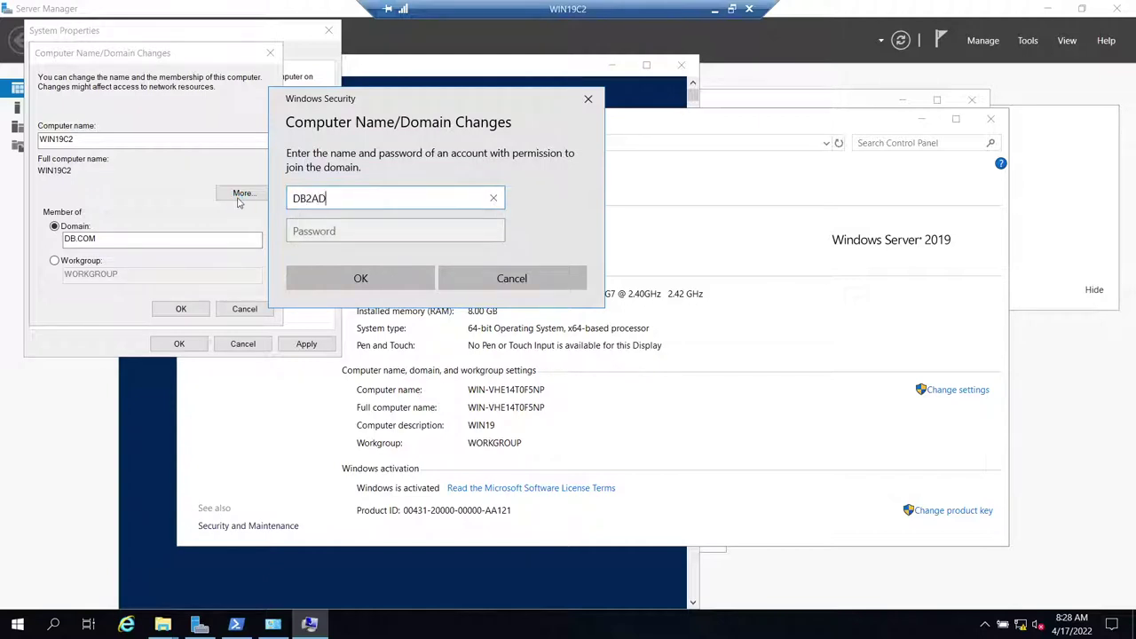
pyautogui.press('Tab')
pyautogui.write('•••••••••')
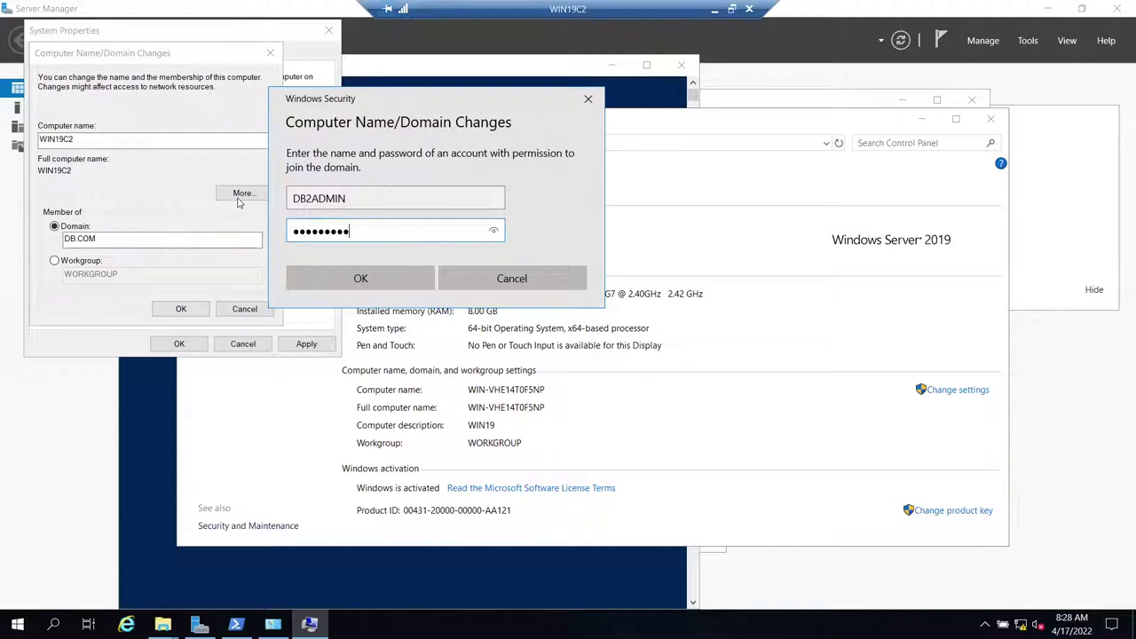
pyautogui.click(430, 270)
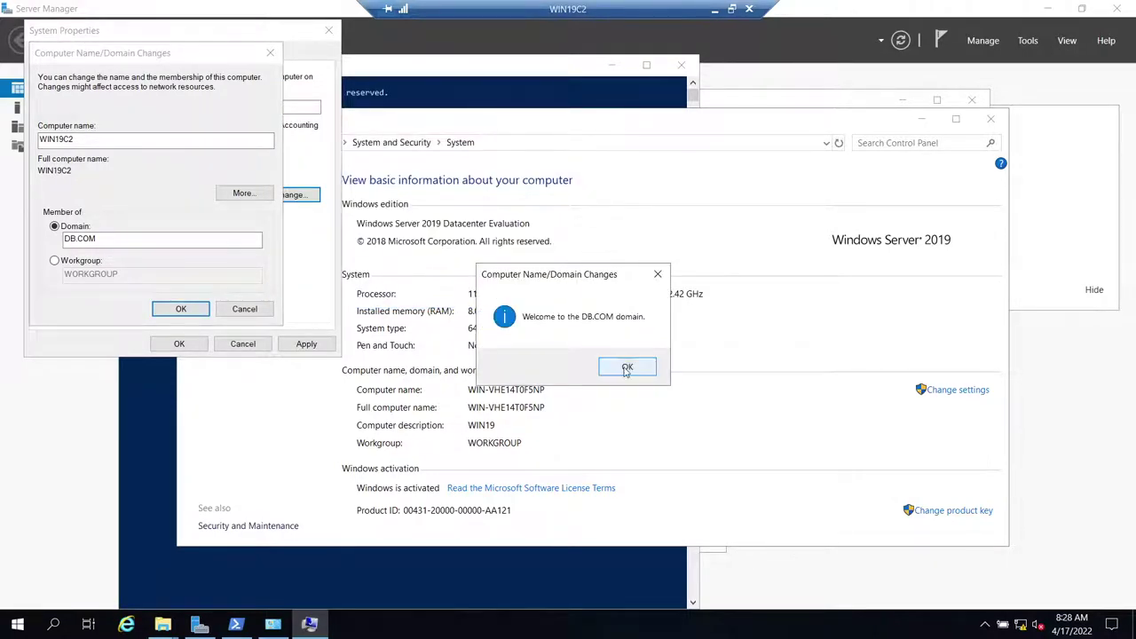
pyautogui.click(625, 371)
# - Dismiss the DNS and restart notices, close System Properties, and restart WIN19C2
pyautogui.click(174, 308)
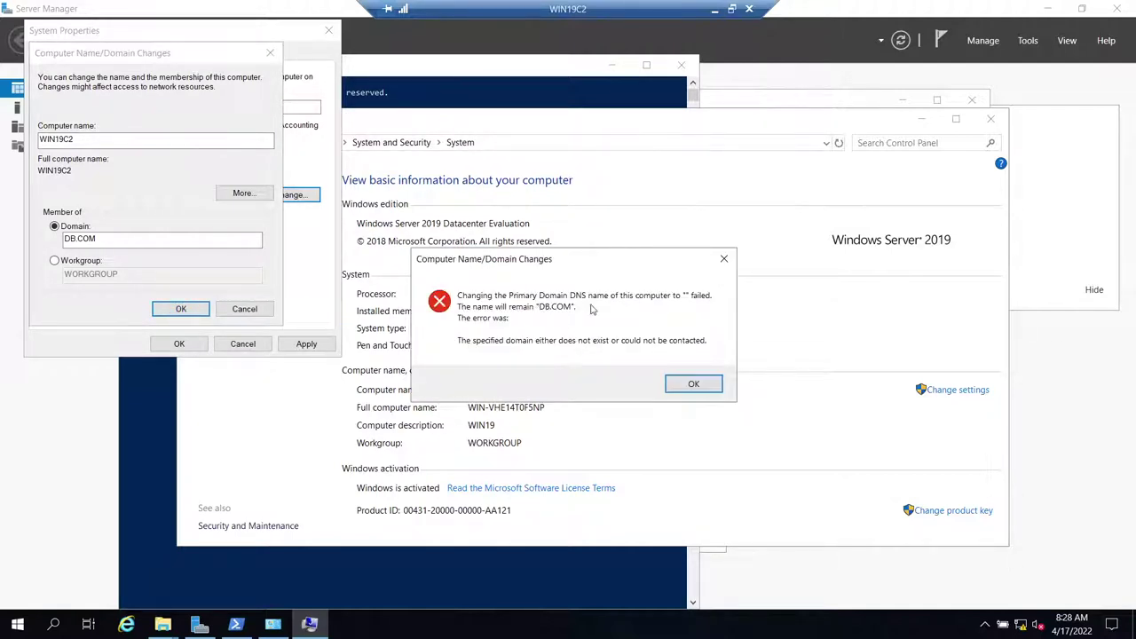
pyautogui.click(694, 384)
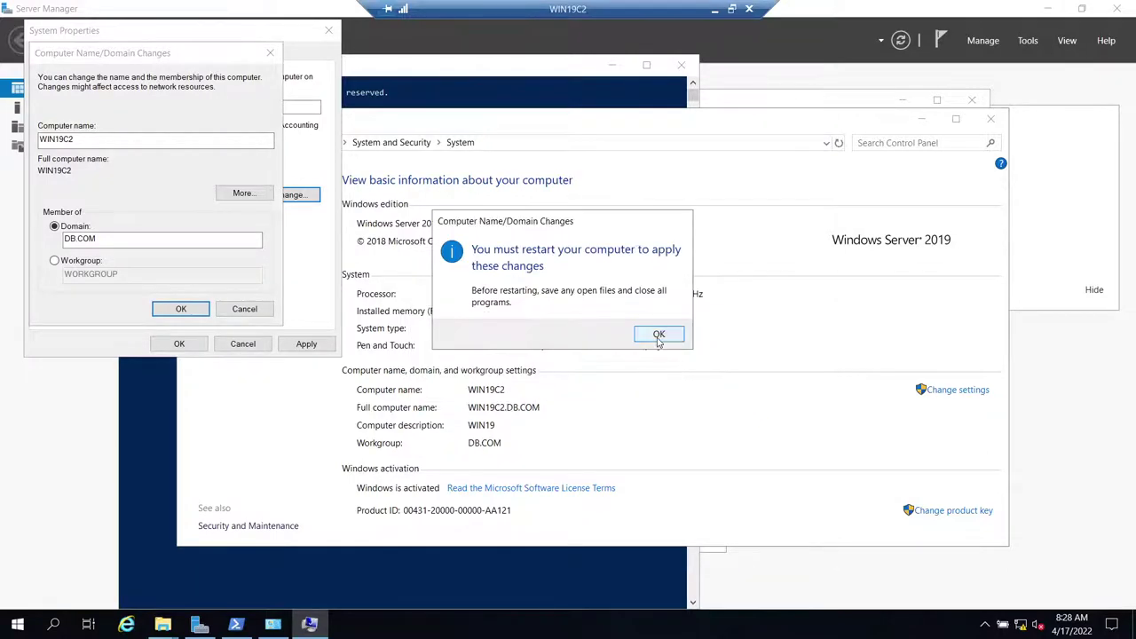
pyautogui.click(659, 336)
pyautogui.click(321, 344)
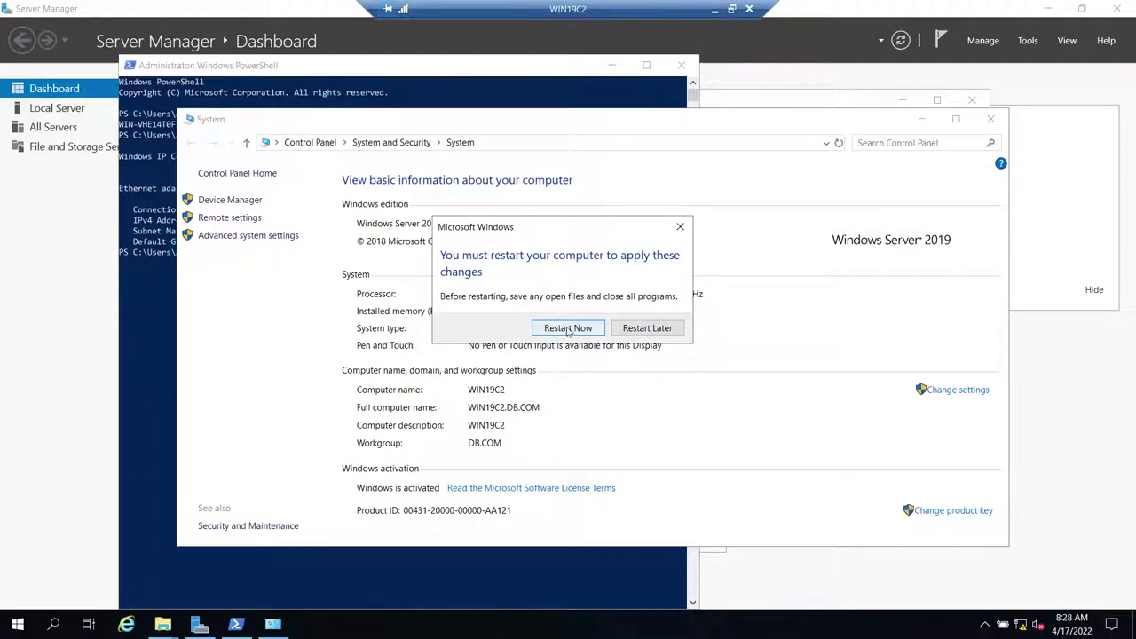
pyautogui.click(573, 257)
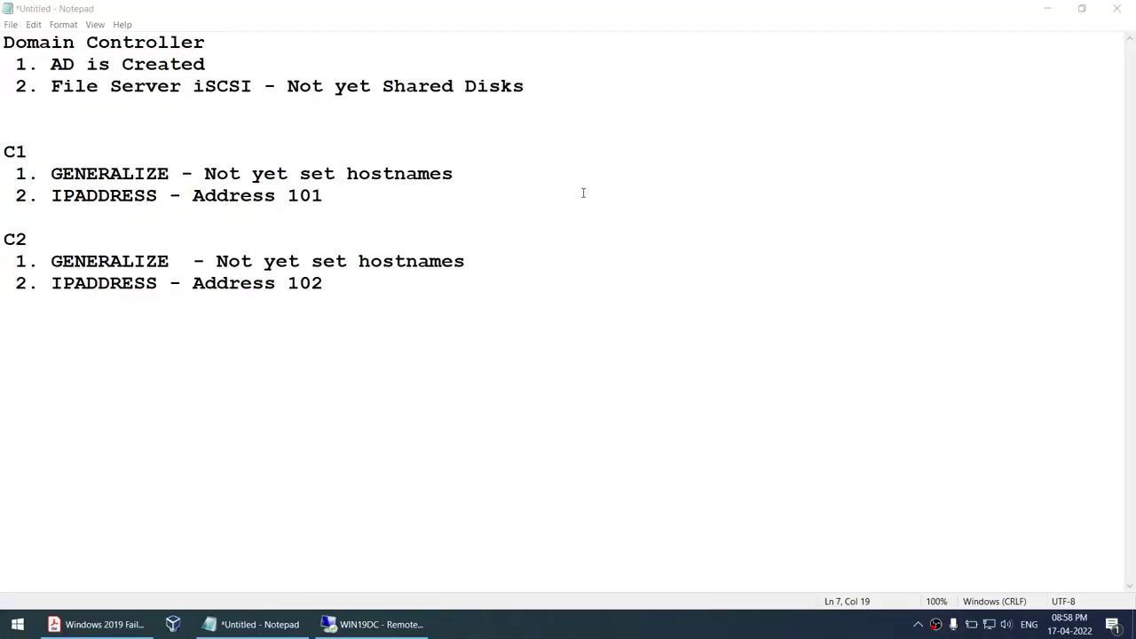
# - On WIN19DC, refresh the DB.COM Computers container to show WIN19C2 beside WIN19C1, then minimize the session
pyautogui.click(377, 624)
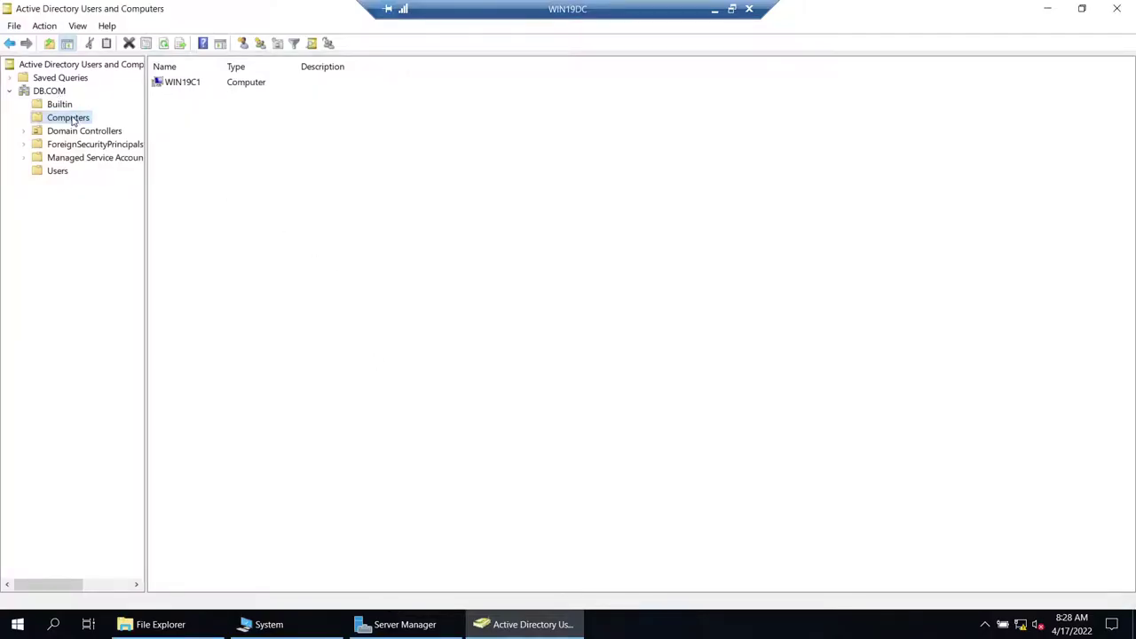
pyautogui.rightClick(73, 121)
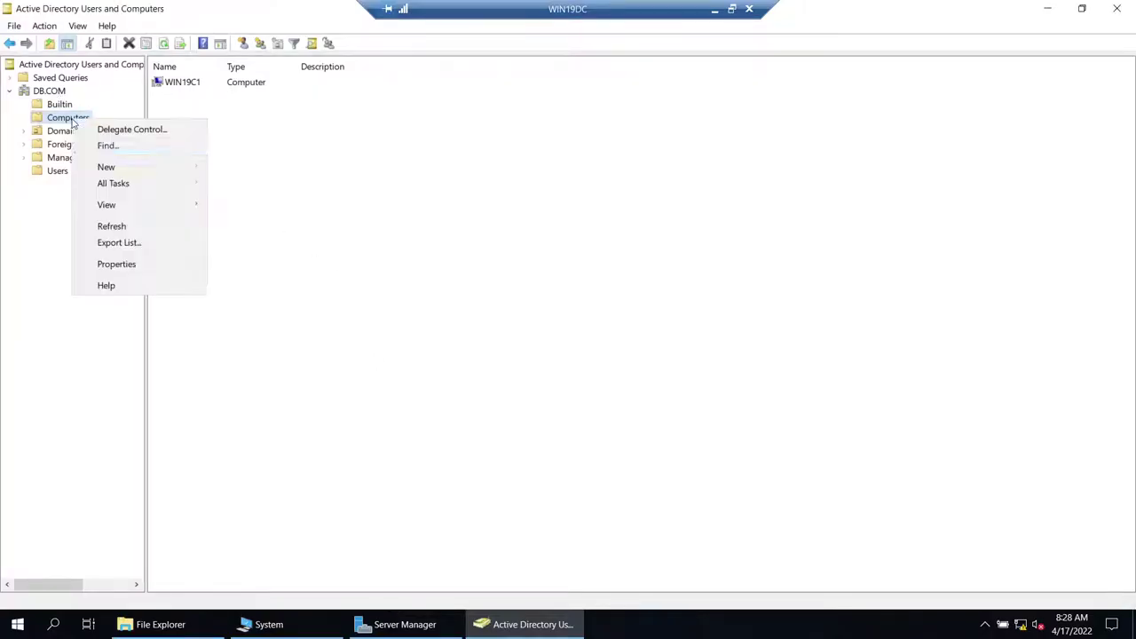
pyautogui.click(119, 236)
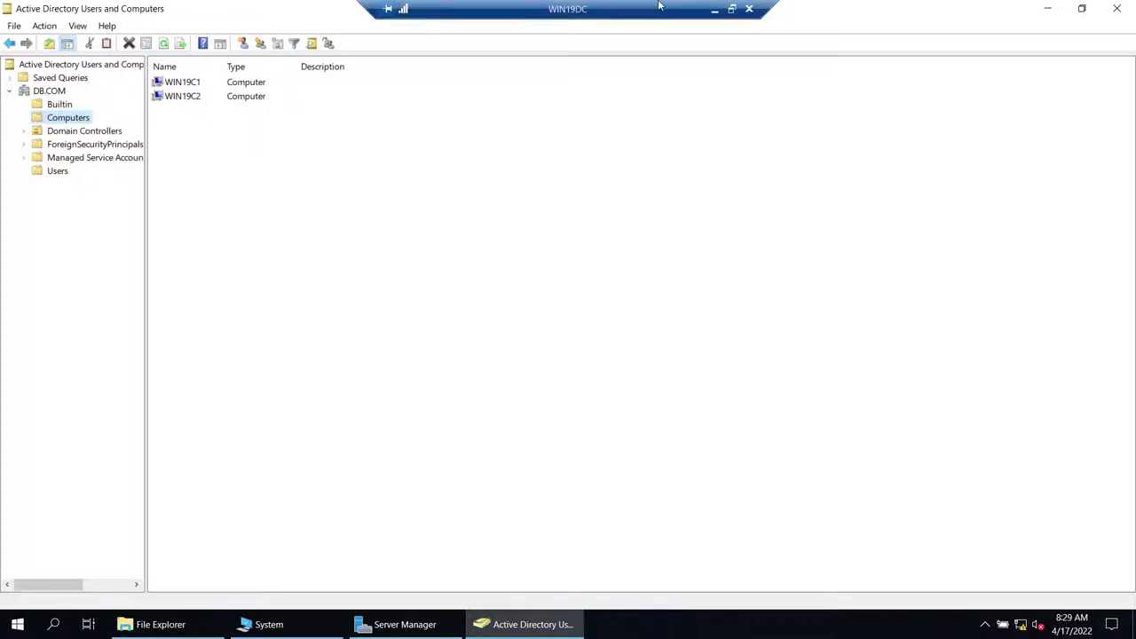
pyautogui.click(721, 9)
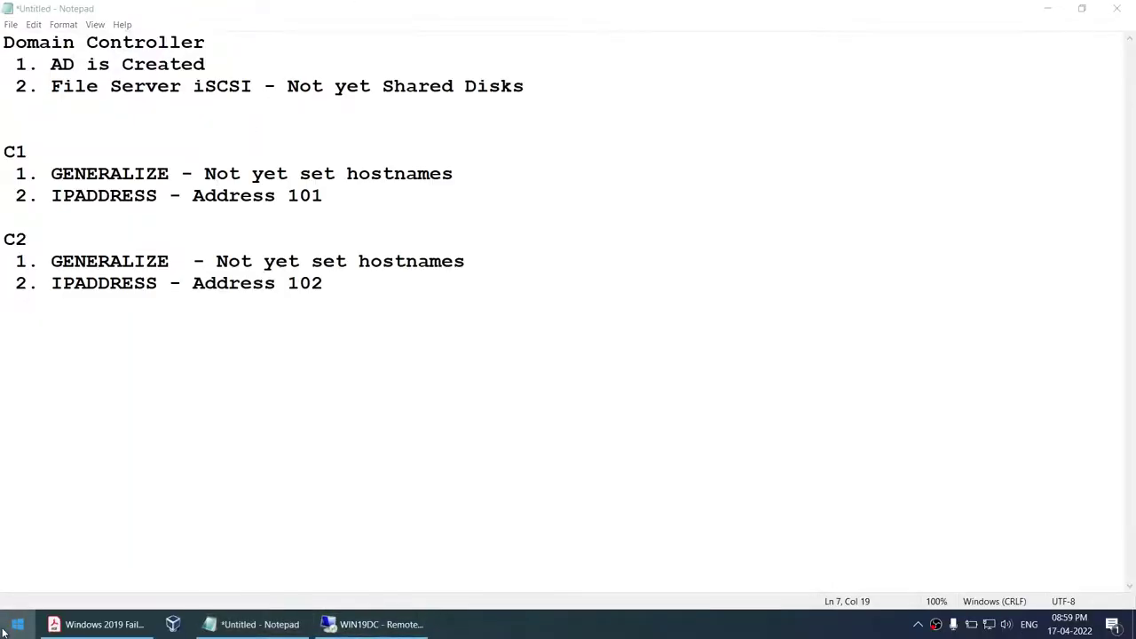
# - Launch Remote Desktop Connection and connect to WIN19C1
pyautogui.click(4, 630)
pyautogui.write('rd')
pyautogui.press('Return')
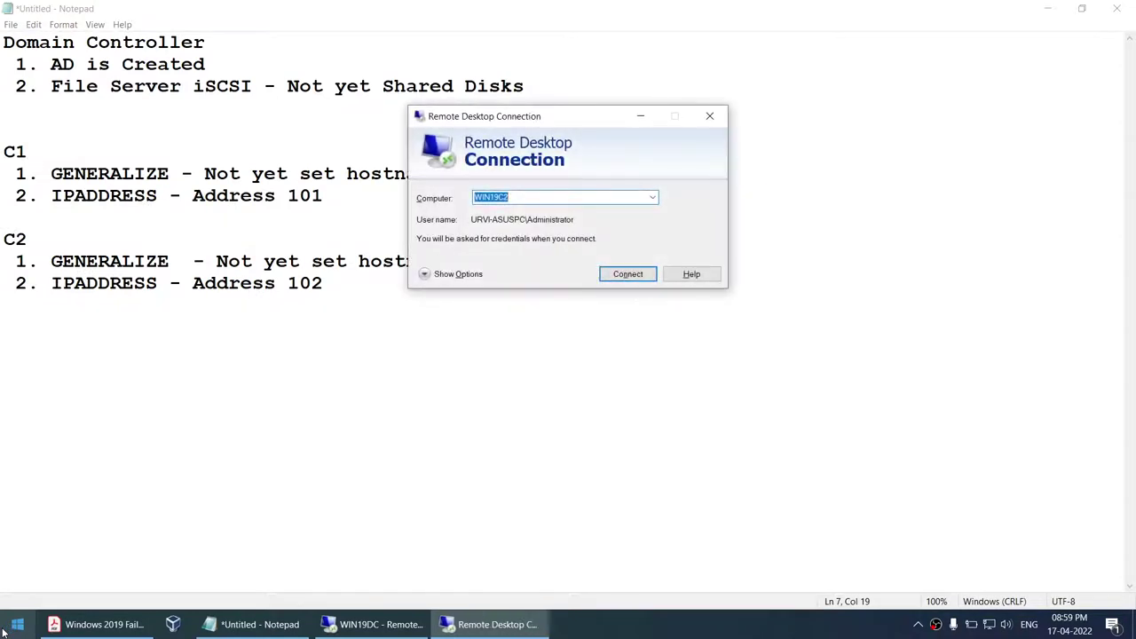
pyautogui.write('WIN19C1')
pyautogui.press('Return')
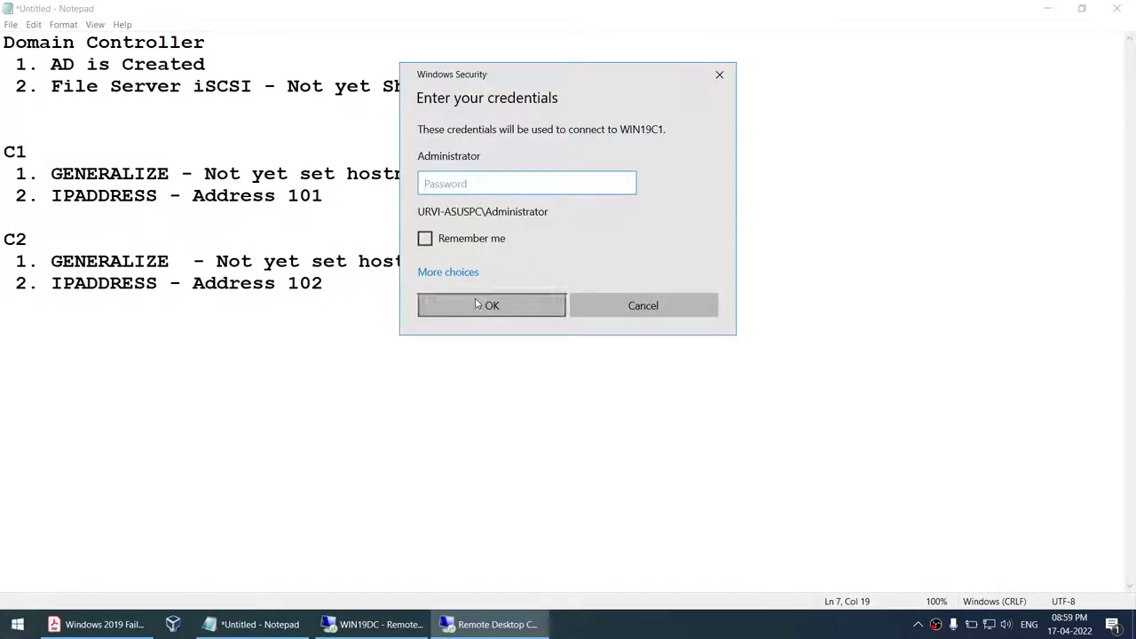
# - Sign in with a different DB domain account and its password, remembering the credentials
pyautogui.click(450, 273)
pyautogui.click(451, 347)
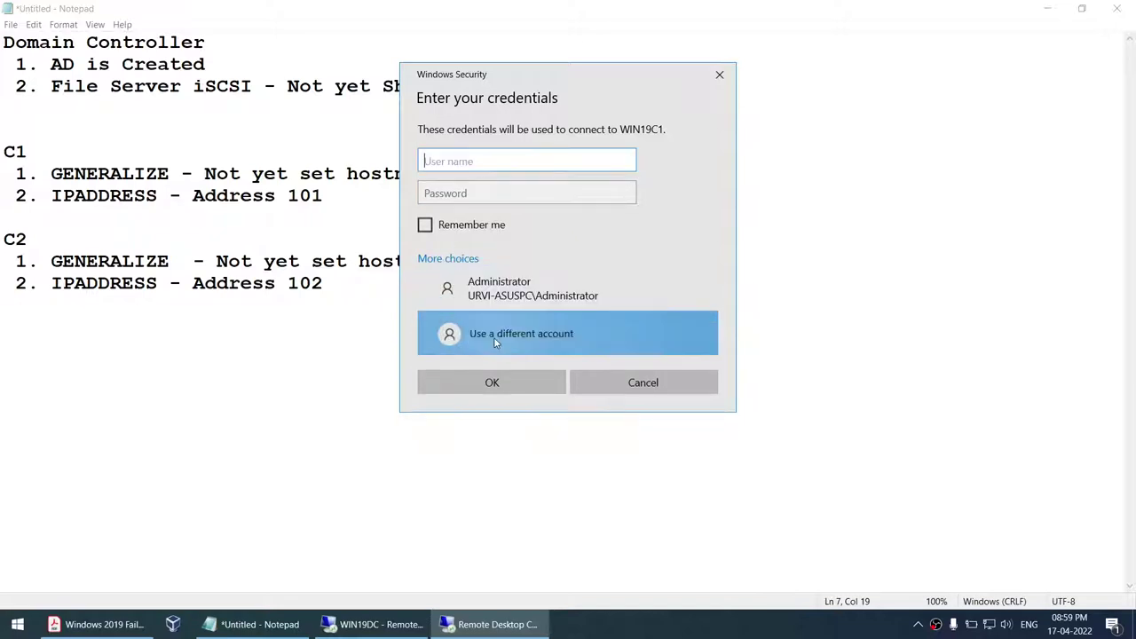
pyautogui.write('DB\\SQLSA')
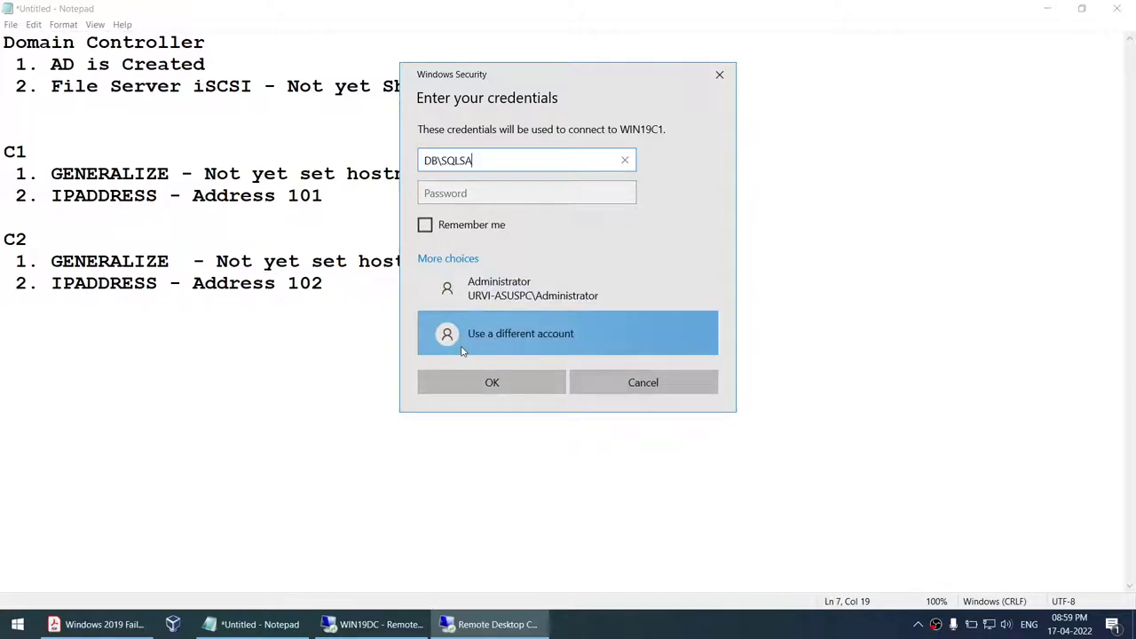
pyautogui.press('Tab')
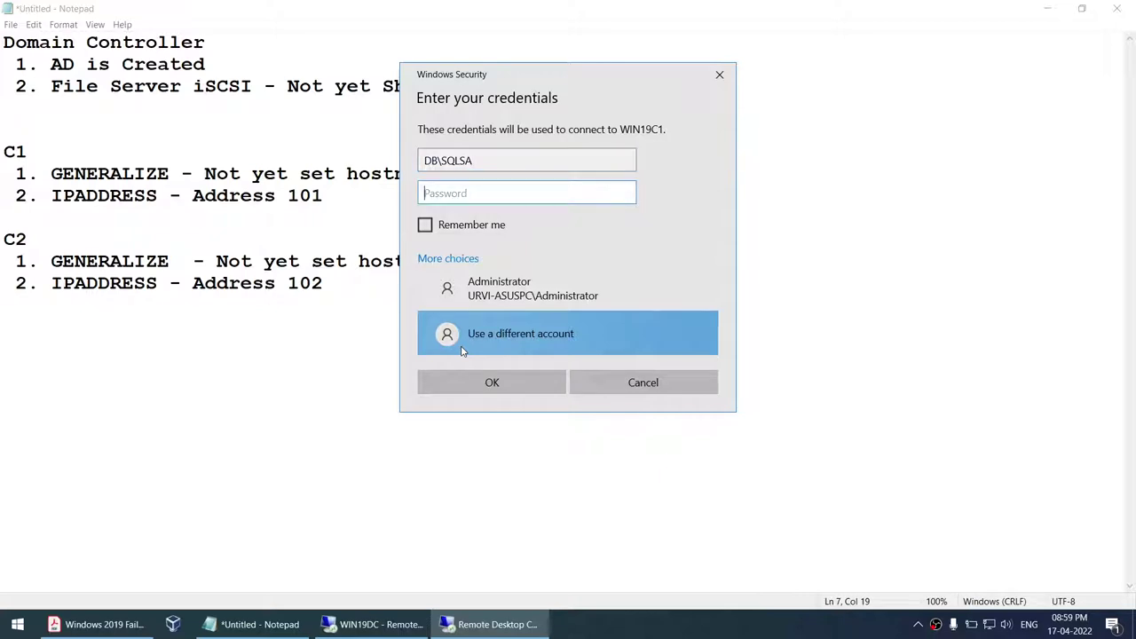
pyautogui.write('Pa')
pyautogui.press('BackSpace')
pyautogui.press('BackSpace')
pyautogui.write('P')
pyautogui.click(425, 224)
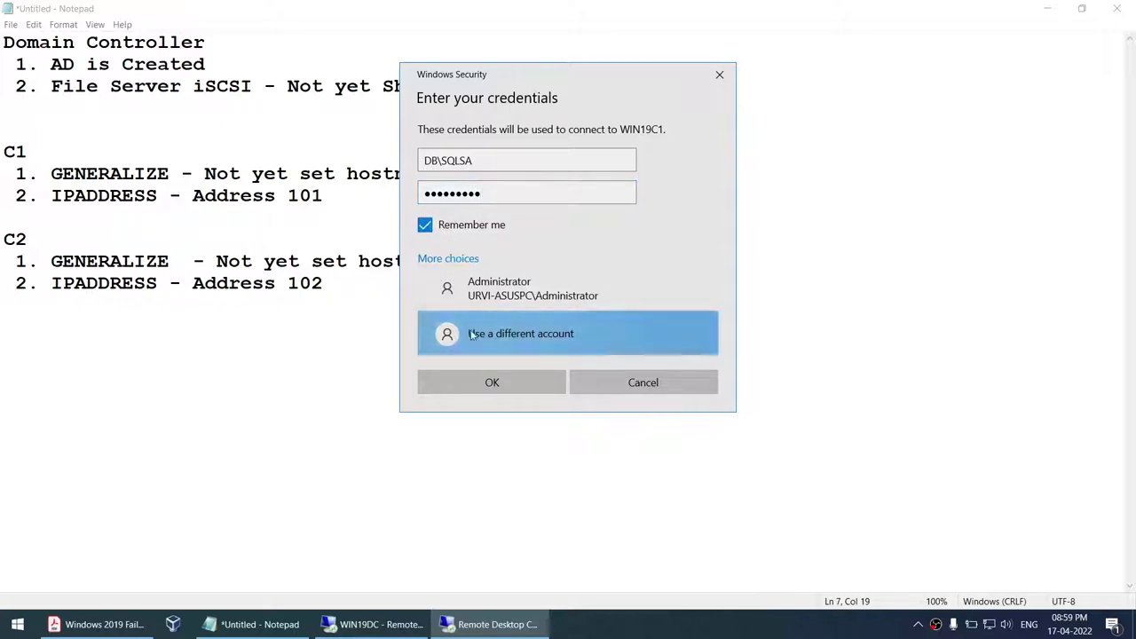
pyautogui.click(492, 383)
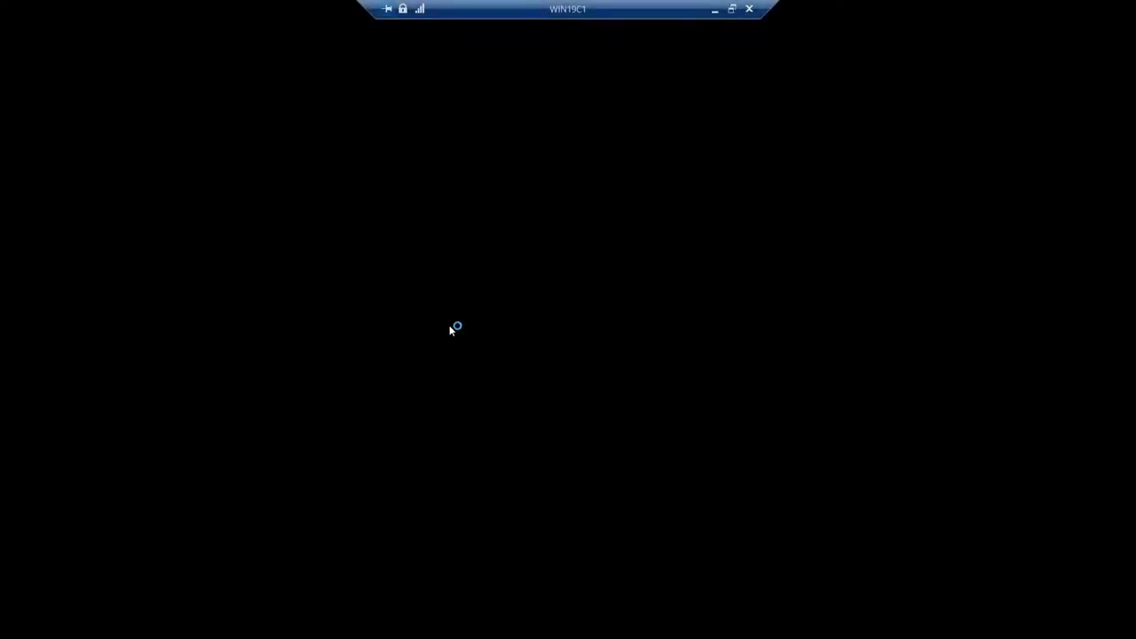
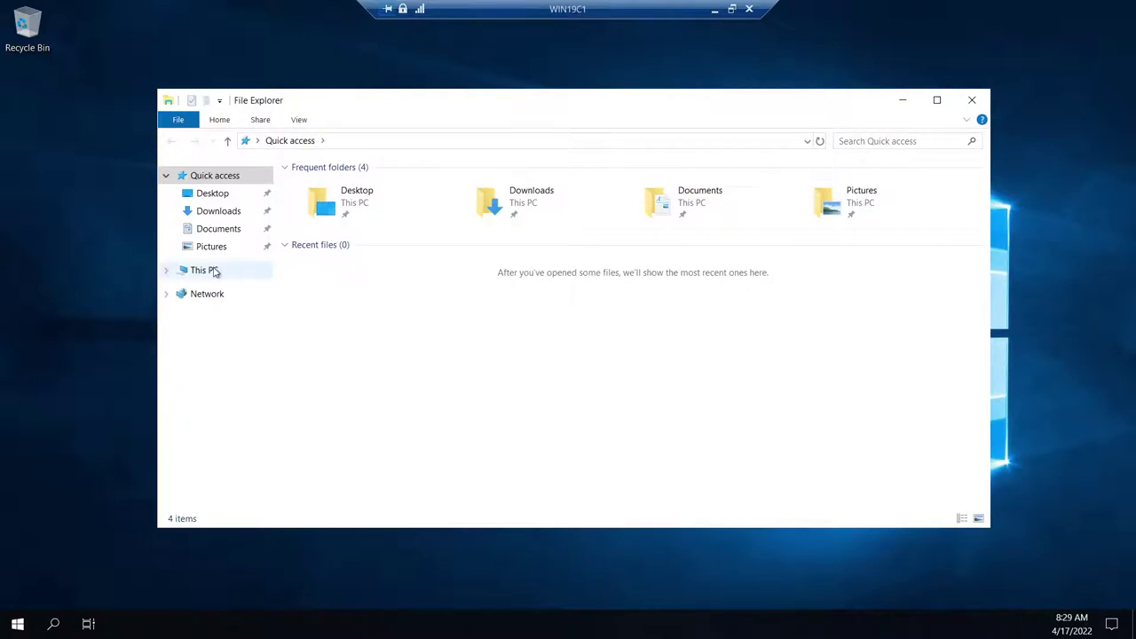
# - Open This PC's system properties to confirm the machine is WIN19C1.DB.COM in DB.COM
pyautogui.rightClick(205, 274)
pyautogui.click(264, 467)
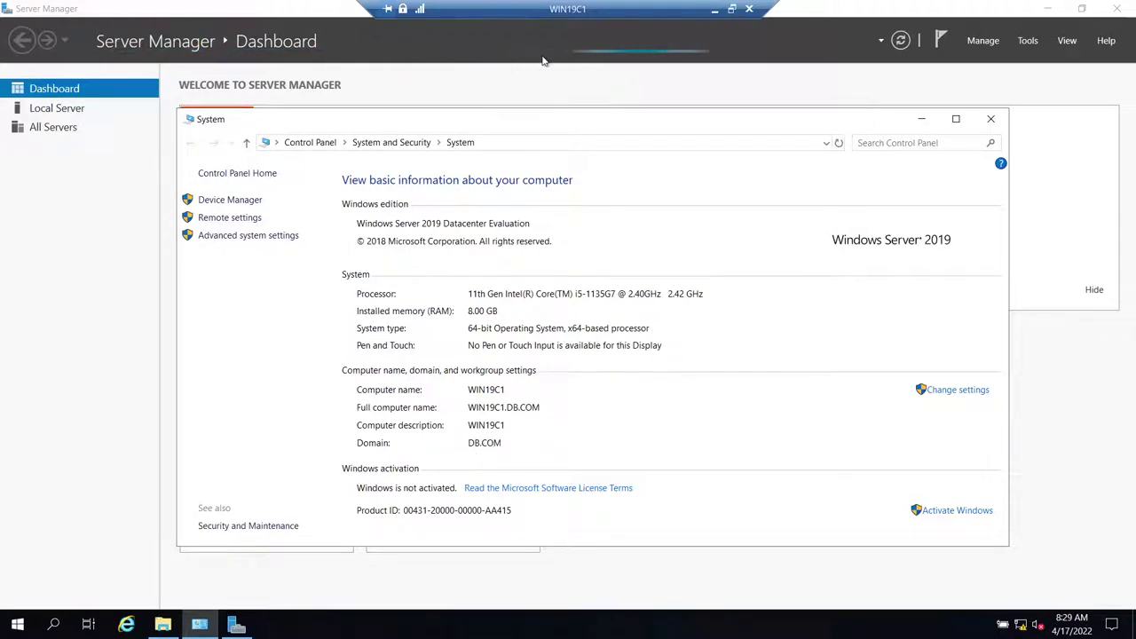
# - From the local desktop, launch Remote Desktop Connection through Start search
pyautogui.click(714, 12)
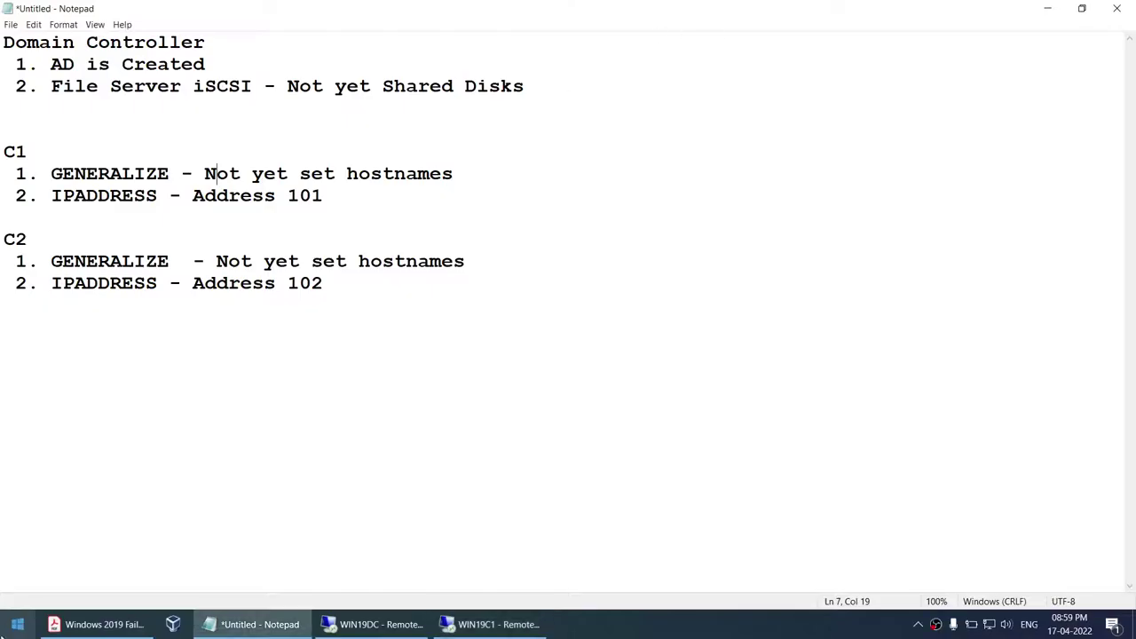
pyautogui.click(8, 626)
pyautogui.write('remo')
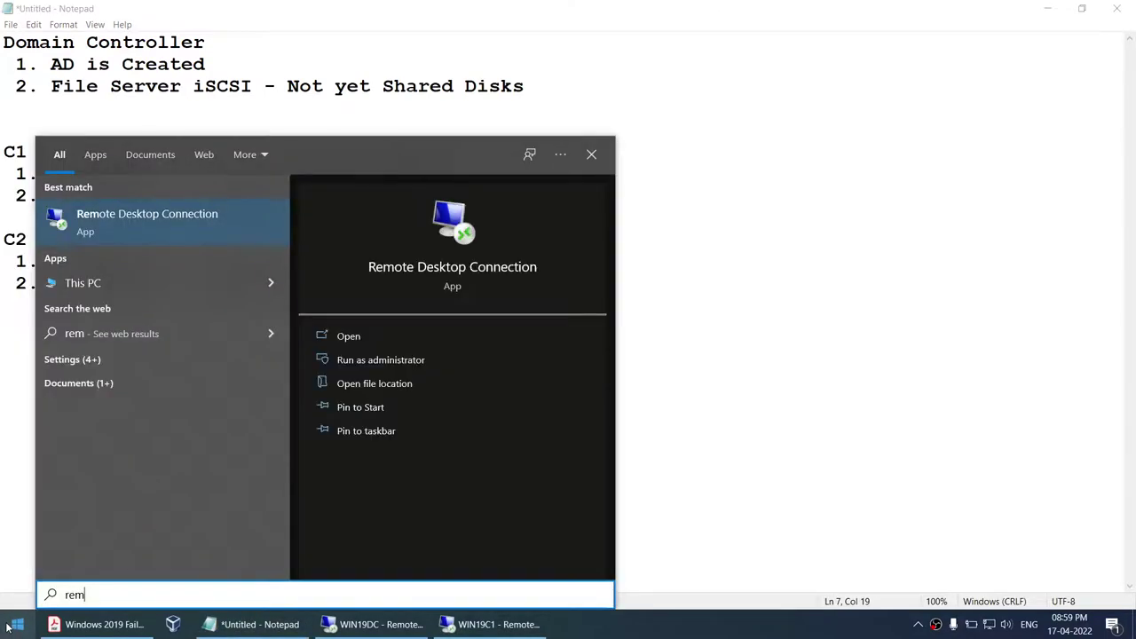
pyautogui.press('Return')
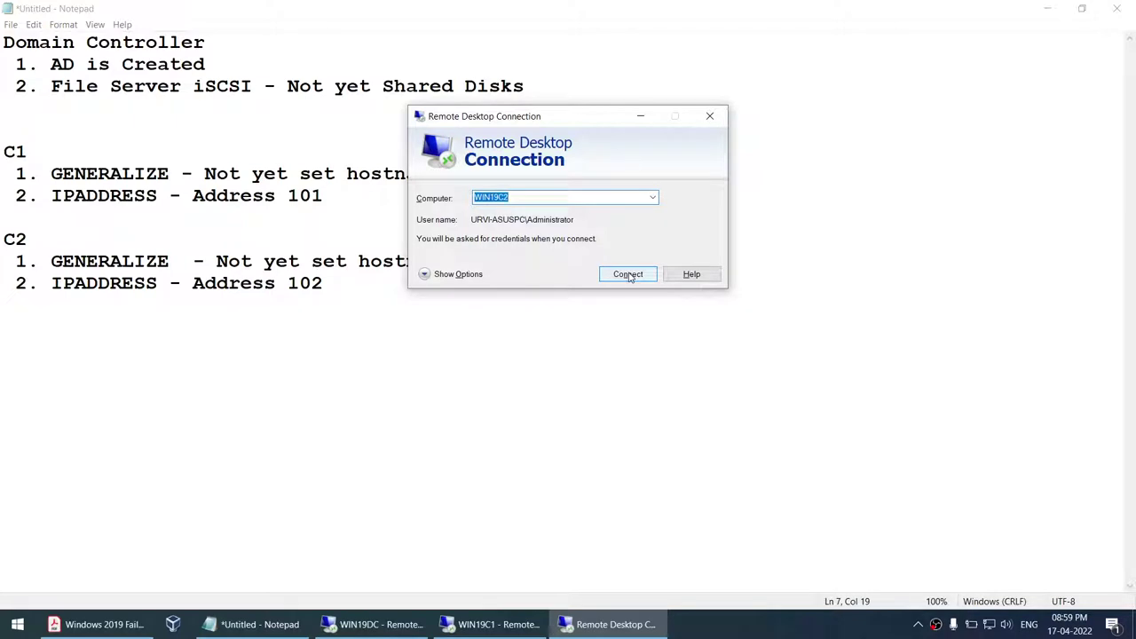
# - Connect to WIN19C2, signing in with a different DB domain account and its password
pyautogui.click(486, 275)
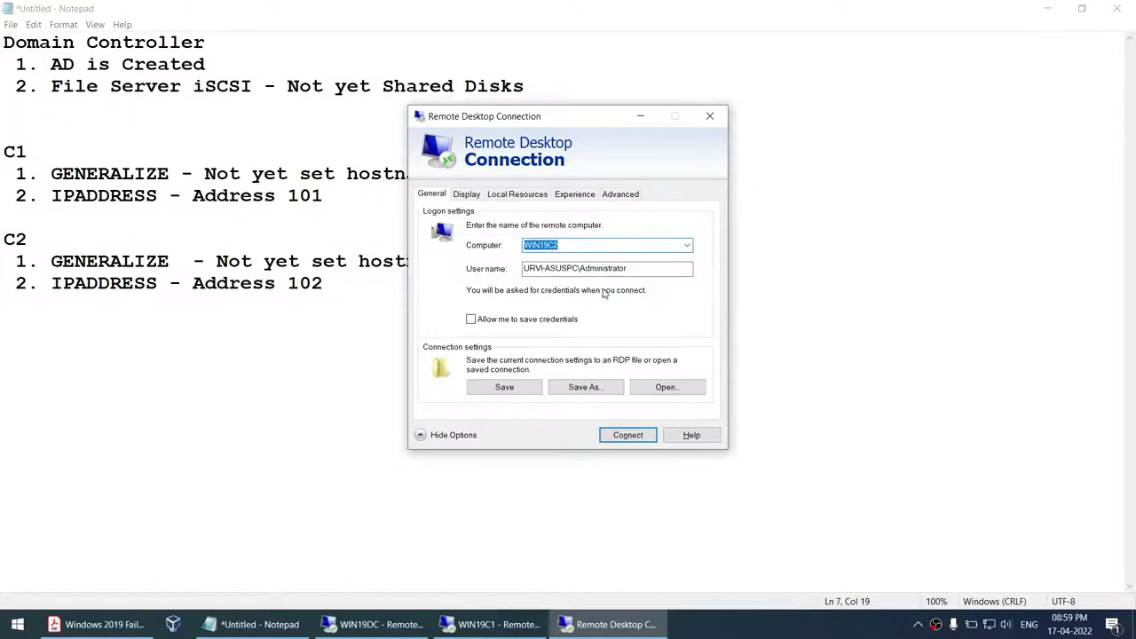
pyautogui.click(629, 436)
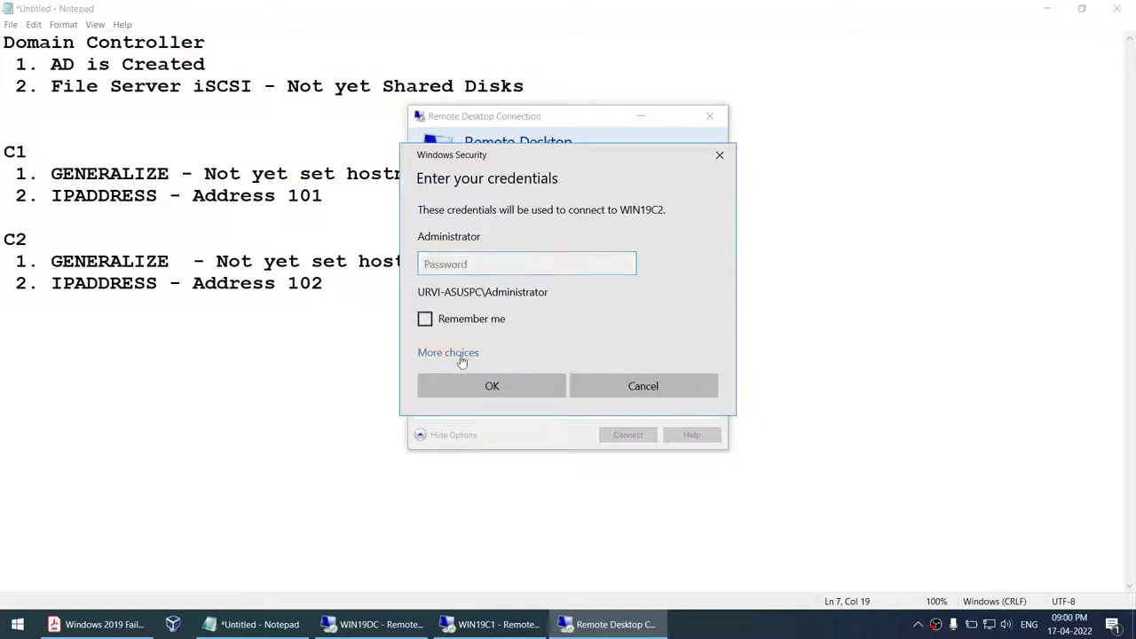
pyautogui.click(462, 355)
pyautogui.click(521, 415)
pyautogui.write('DB\\SQLSA')
pyautogui.press('Tab')
pyautogui.write('••')
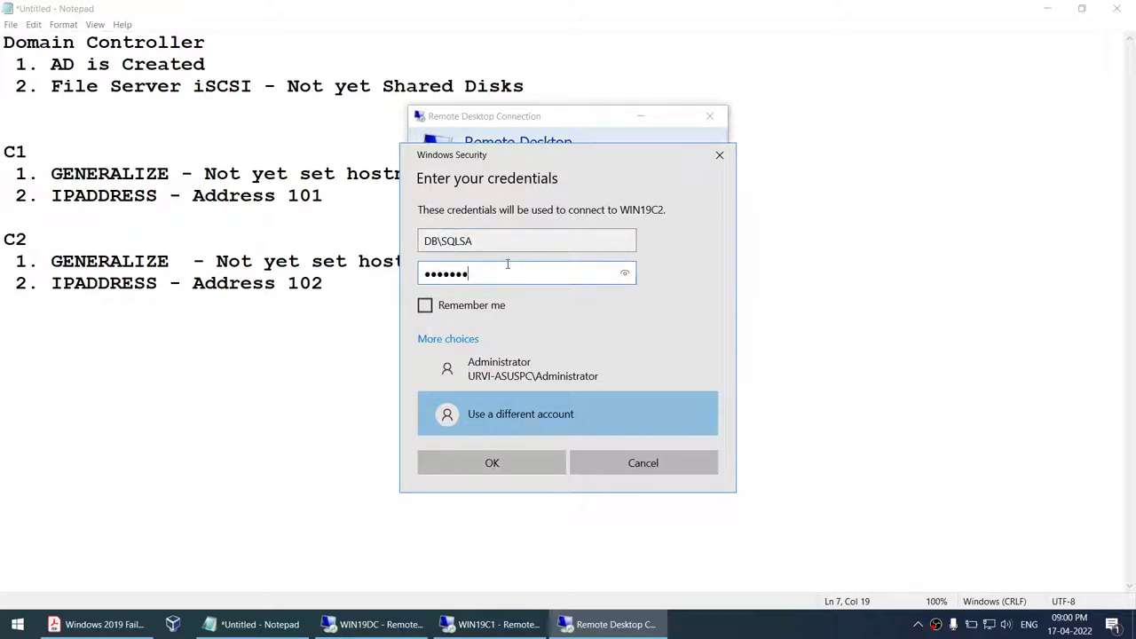
pyautogui.press('BackSpace')
pyautogui.press('BackSpace')
pyautogui.press('BackSpace')
pyautogui.press('BackSpace')
pyautogui.press('BackSpace')
pyautogui.press('BackSpace')
pyautogui.write('••')
pyautogui.click(502, 463)
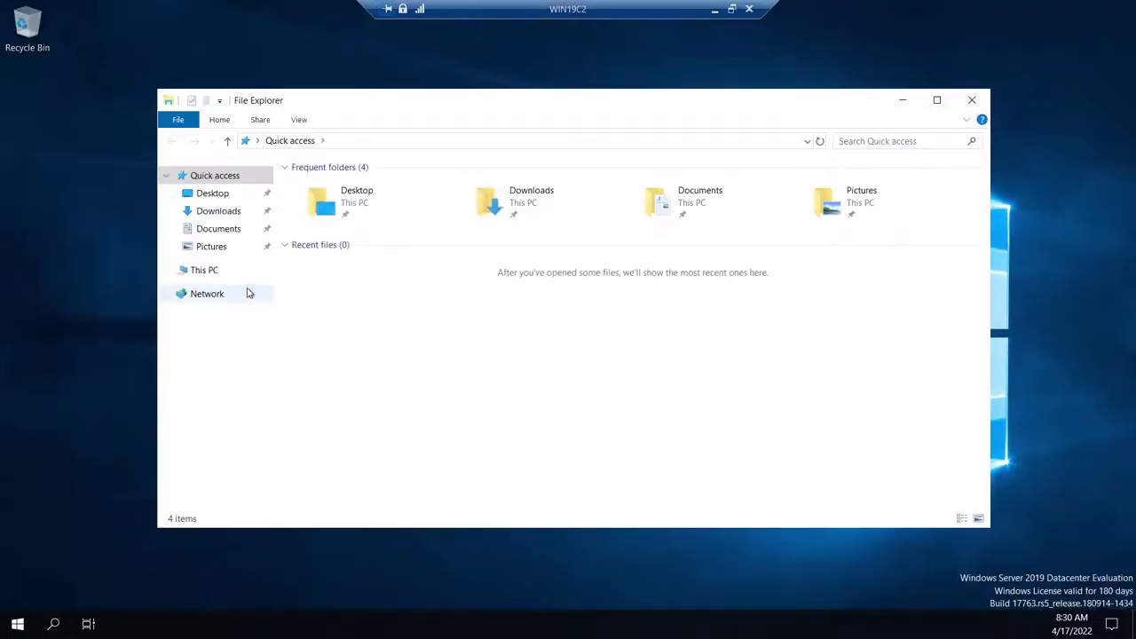
# - Check WIN19C2's system properties show WIN19C2.DB.COM, then minimize the remote session
pyautogui.rightClick(208, 273)
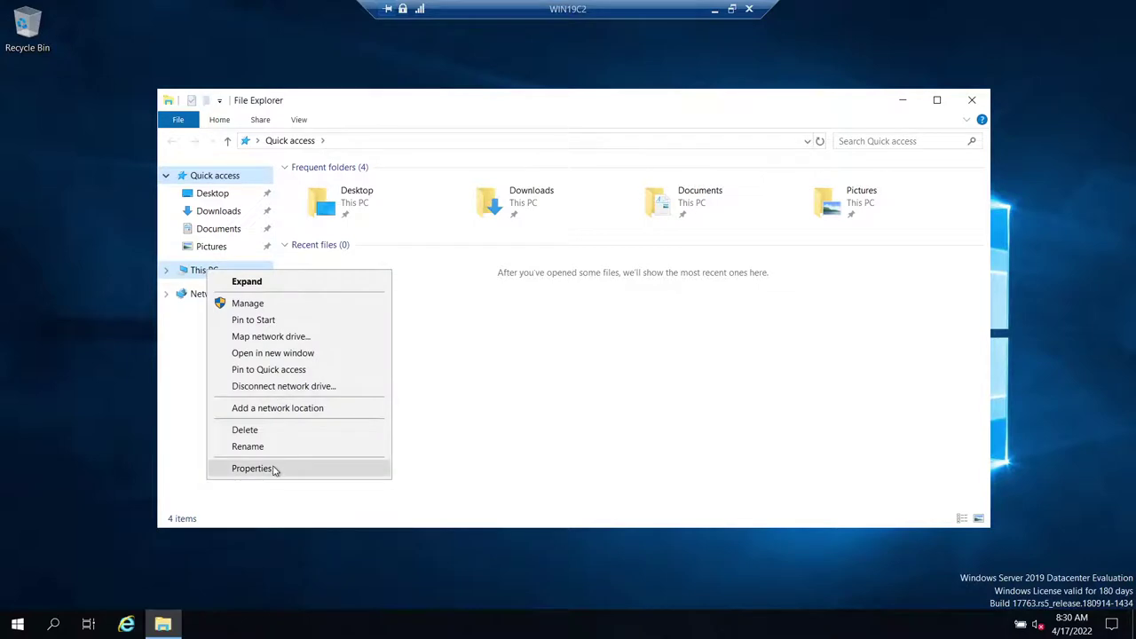
pyautogui.click(271, 467)
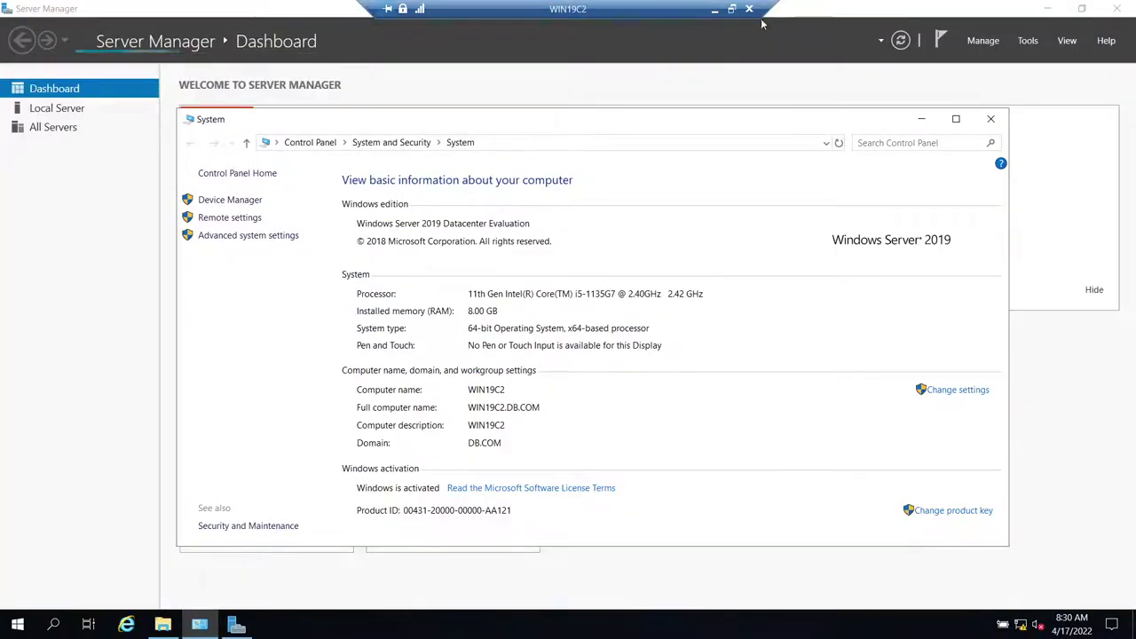
pyautogui.click(715, 8)
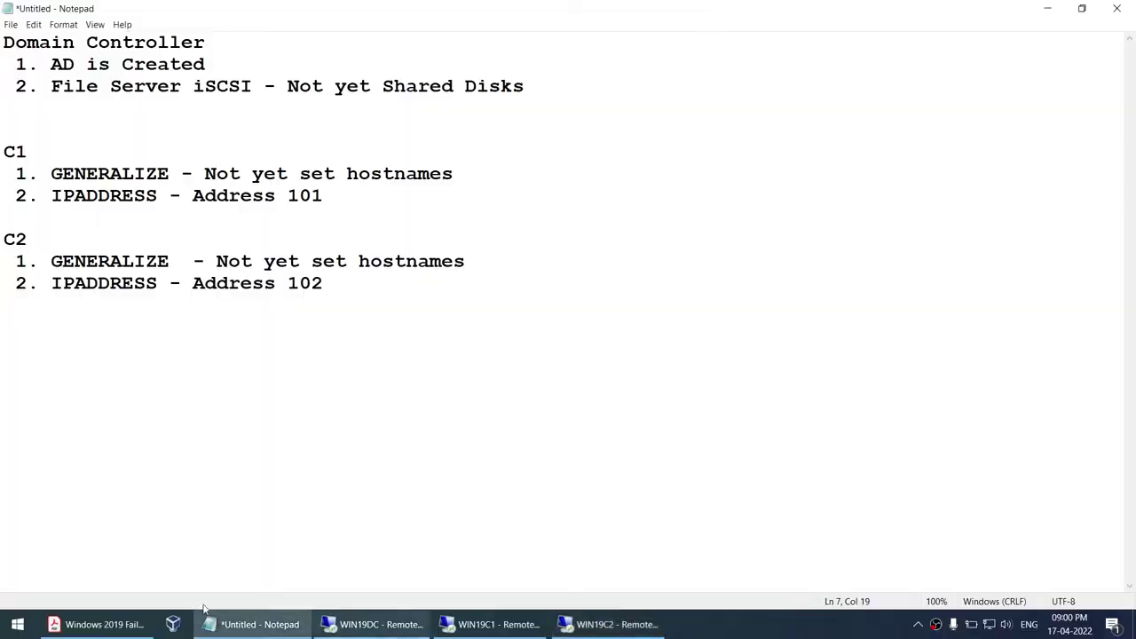
pyautogui.click(98, 624)
# - Select the guide's Networking, Add machine to Domain and iSCSI login lines
pyautogui.scroll(-5, 413, 402)
pyautogui.scroll(3, 413, 402)
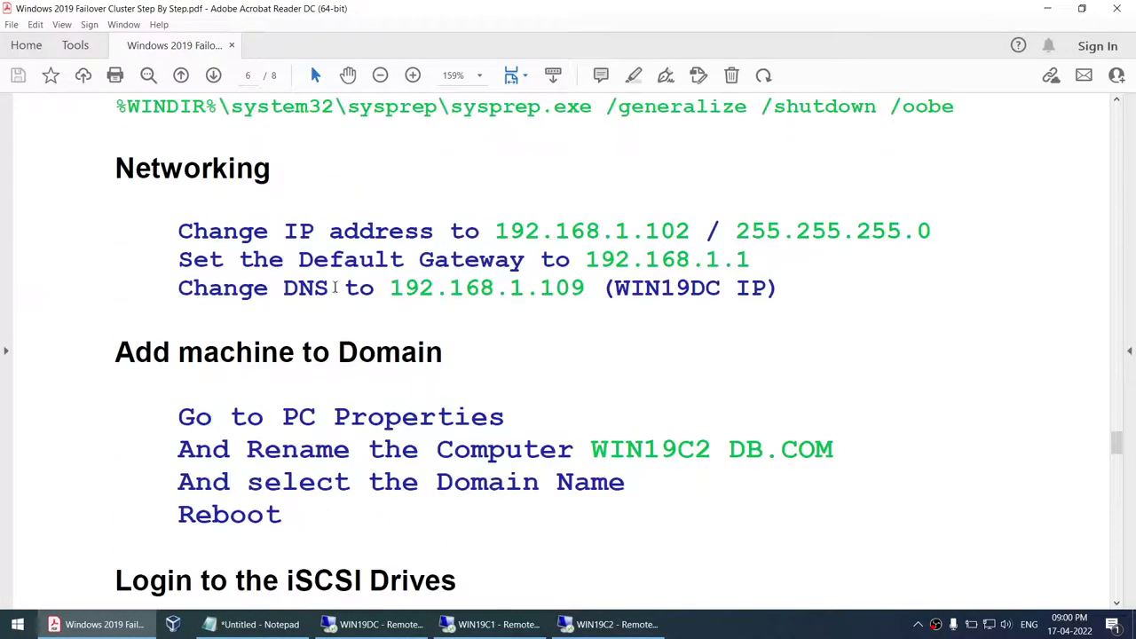
pyautogui.moveTo(179, 222); pyautogui.dragTo(692, 305)
pyautogui.scroll(-3, 692, 305)
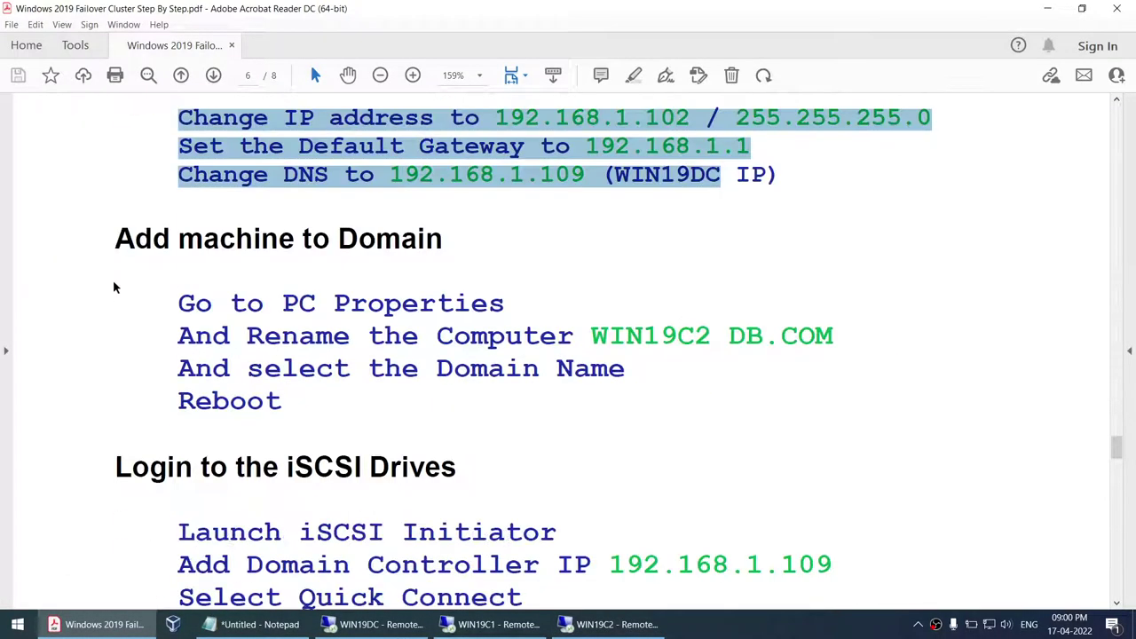
pyautogui.moveTo(178, 303); pyautogui.dragTo(435, 383)
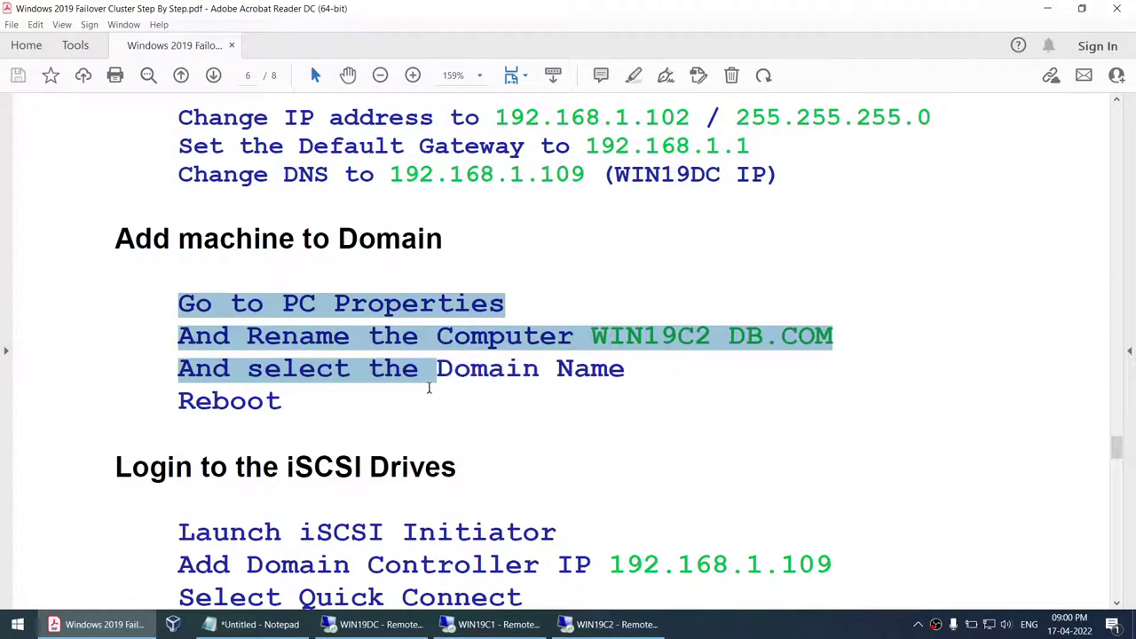
pyautogui.scroll(-5, 435, 383)
pyautogui.moveTo(180, 306); pyautogui.dragTo(536, 367)
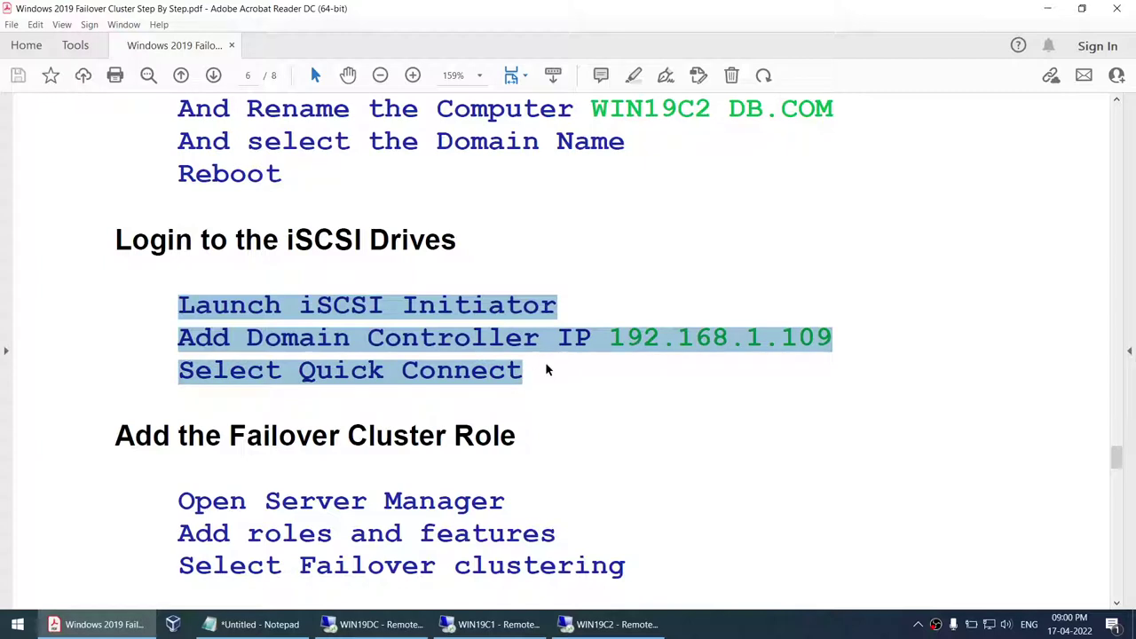
pyautogui.click(373, 624)
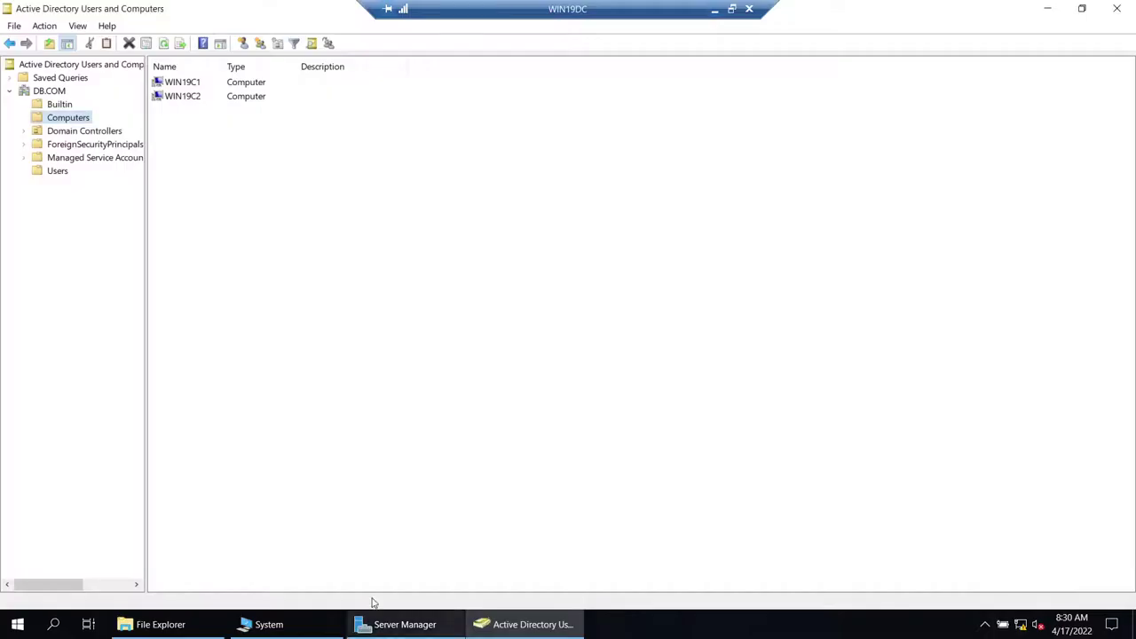
# - Close Active Directory Users and Computers and run hostname in a Command Prompt on WIN19DC
pyautogui.click(1118, 9)
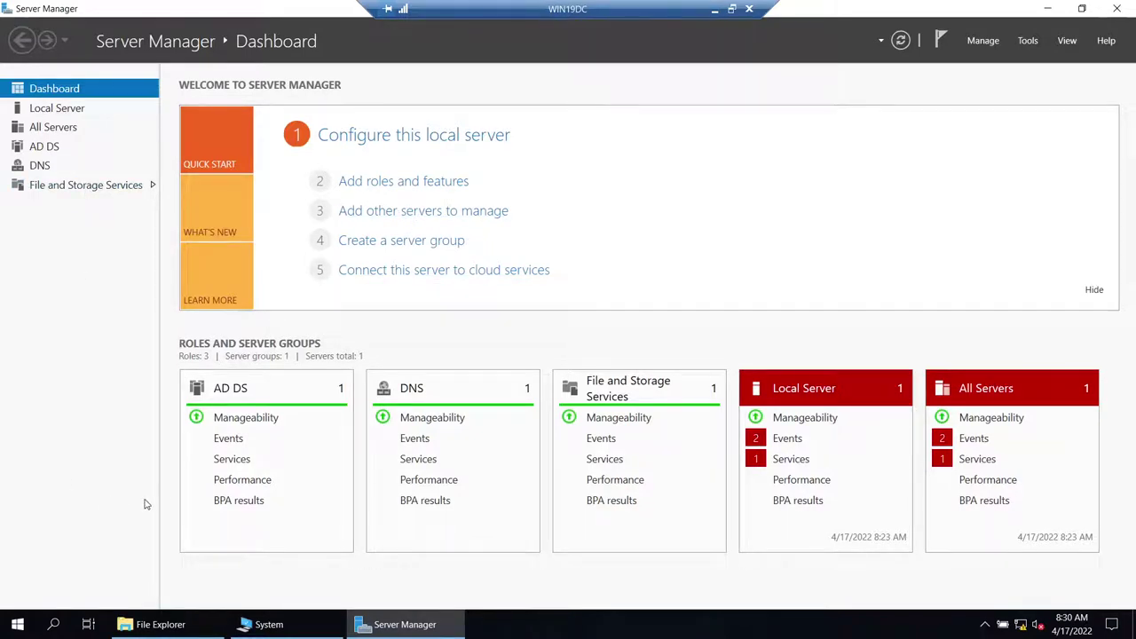
pyautogui.click(17, 624)
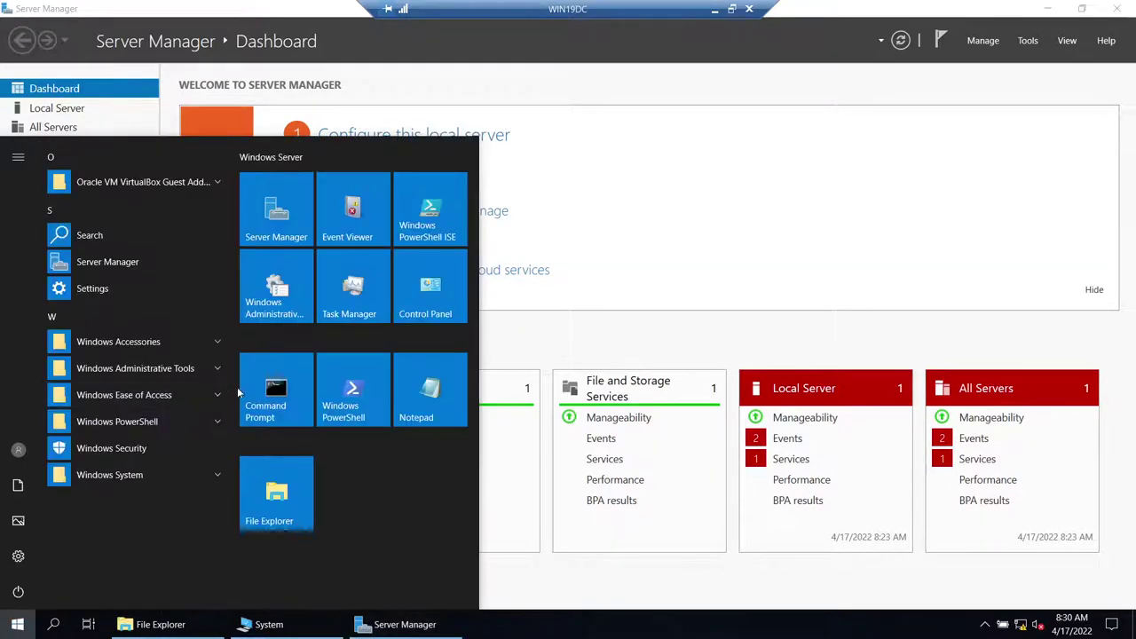
pyautogui.click(252, 391)
pyautogui.write('hostname')
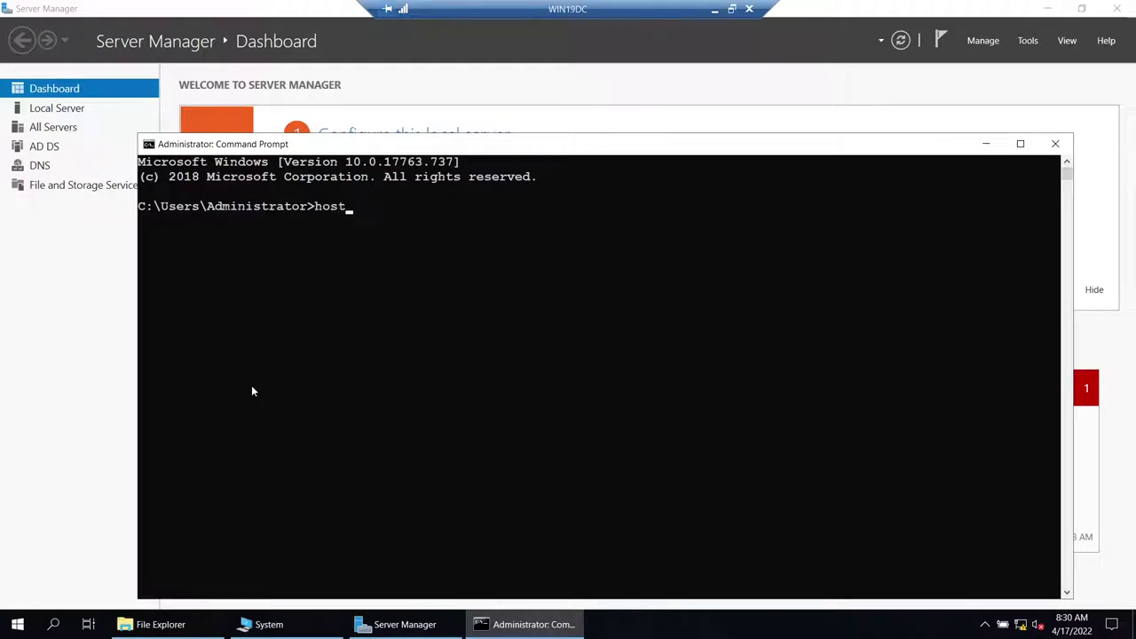
pyautogui.press('Return')
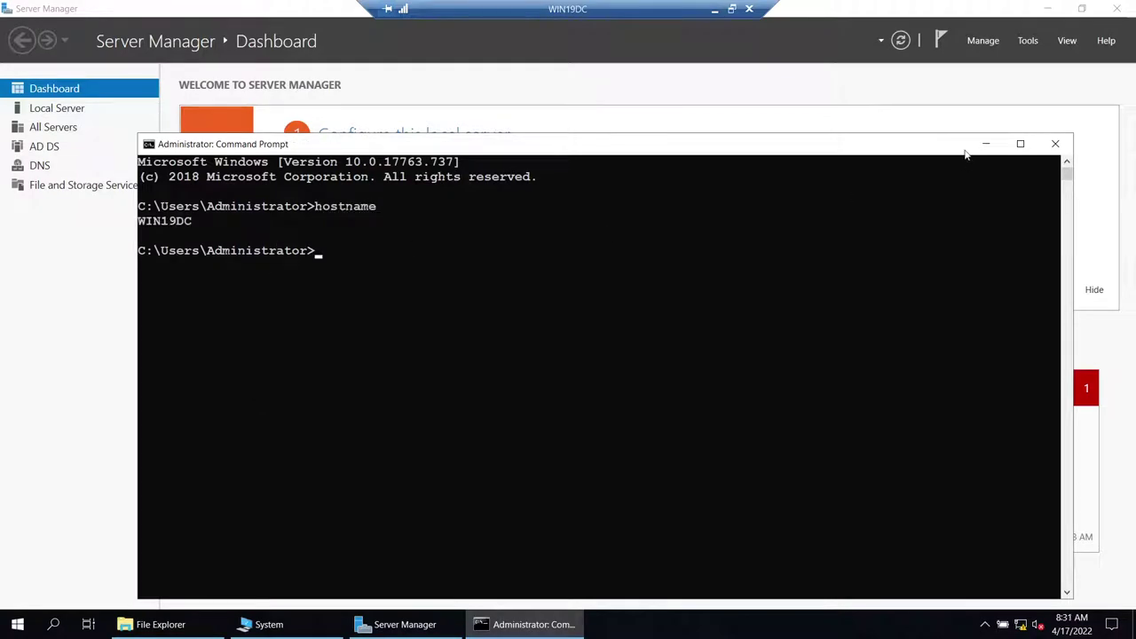
pyautogui.click(985, 144)
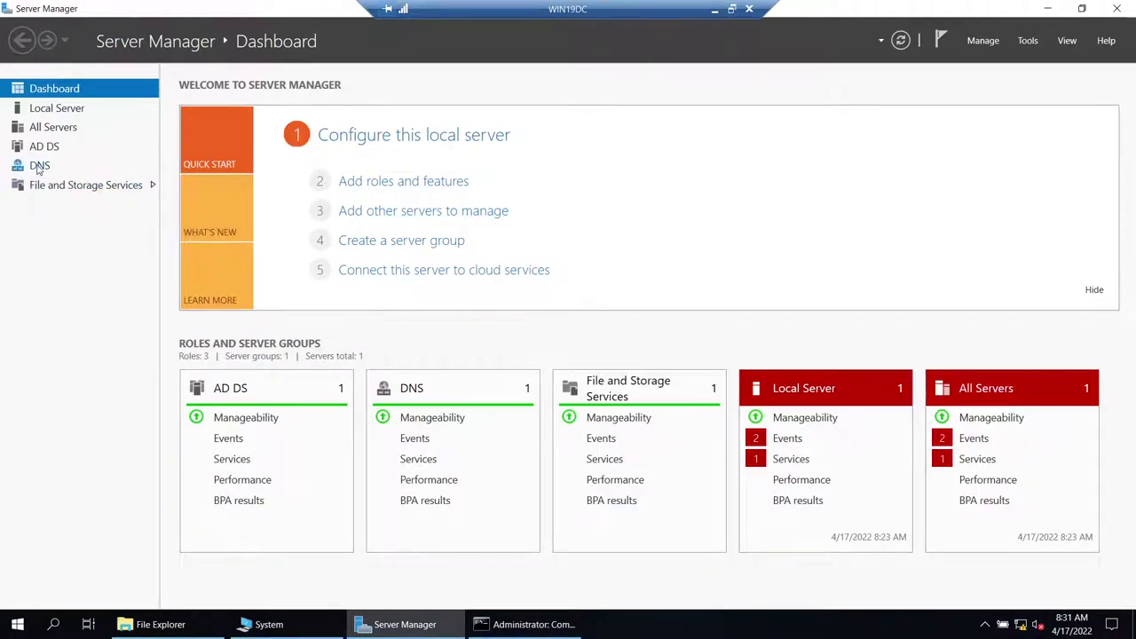
# - Start the New iSCSI Virtual Disk Wizard from File and Storage Services > iSCSI
pyautogui.click(91, 184)
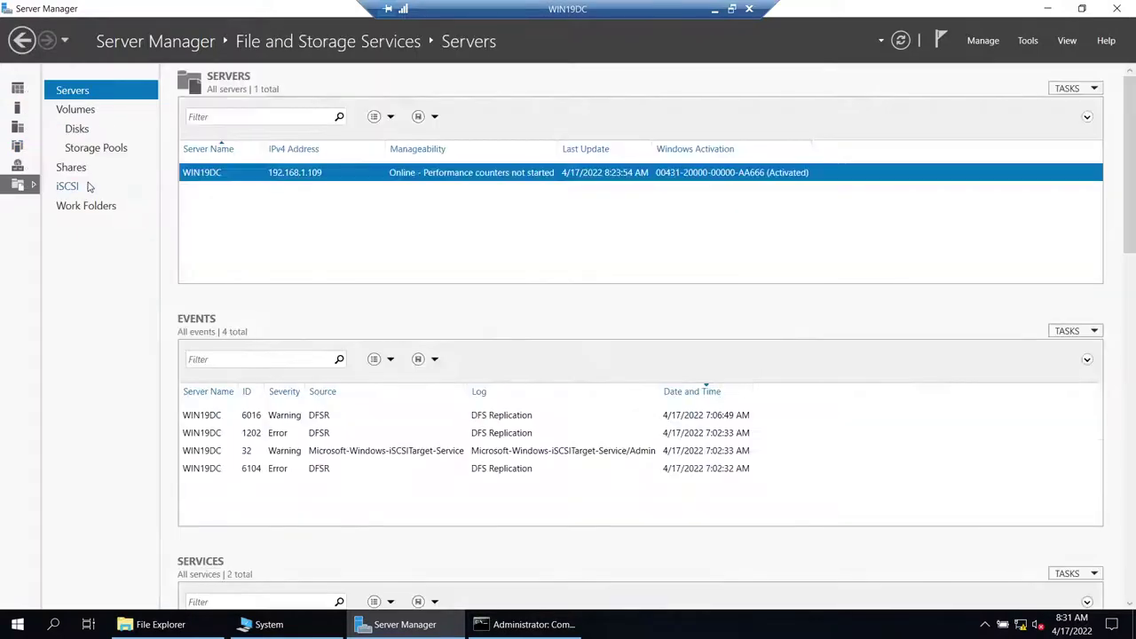
pyautogui.click(76, 186)
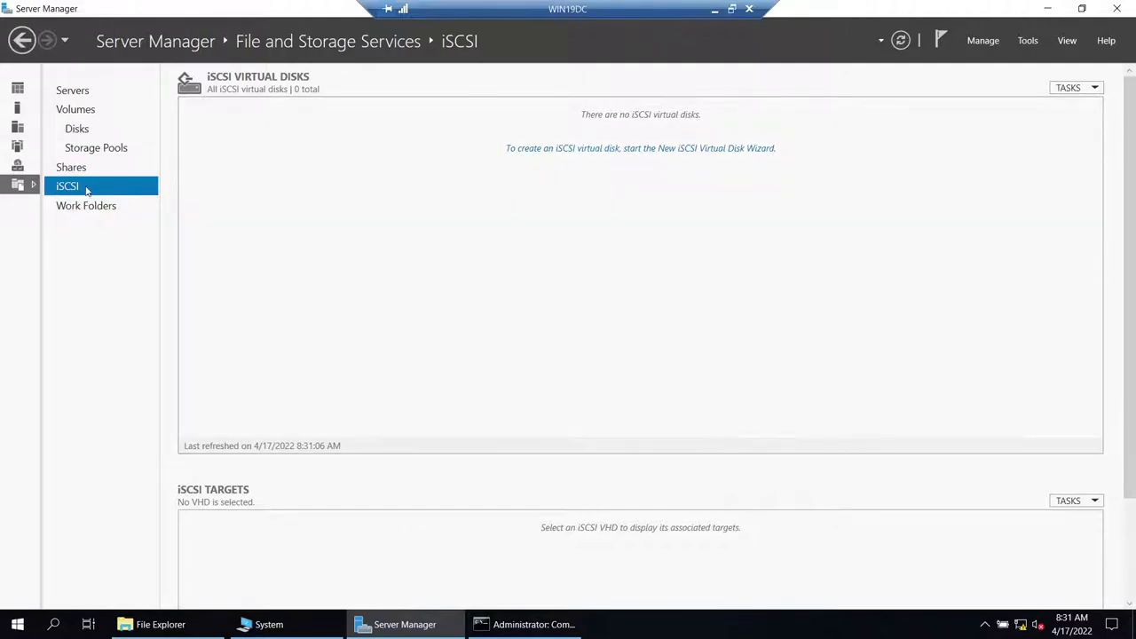
pyautogui.click(578, 151)
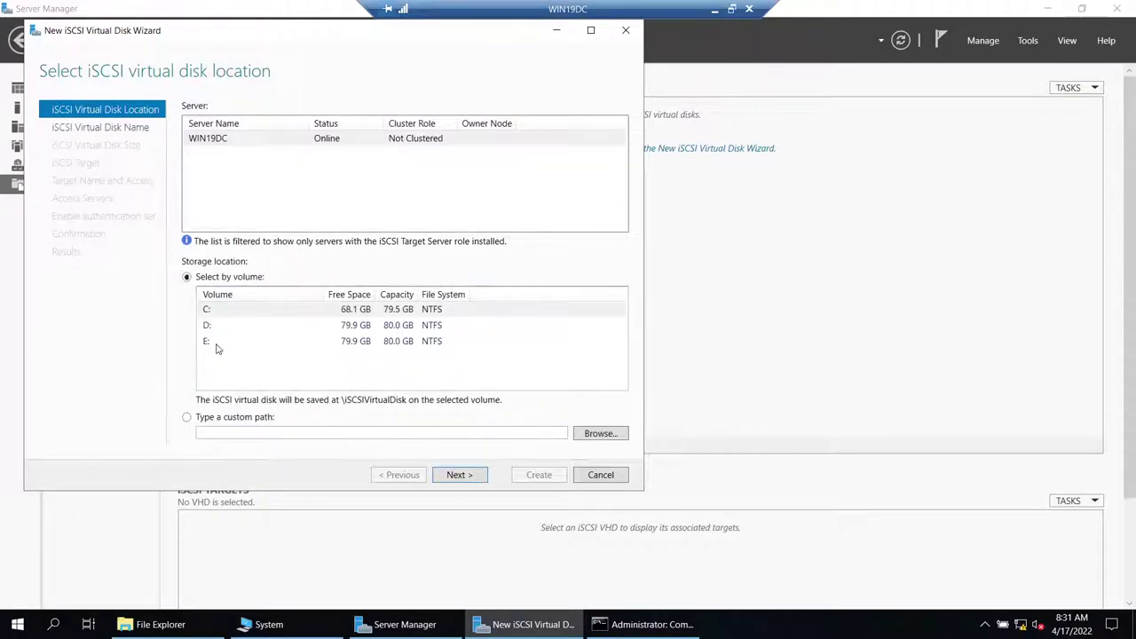
# - Store the virtual disk on volume E: and name it QUORUM1G
pyautogui.click(224, 342)
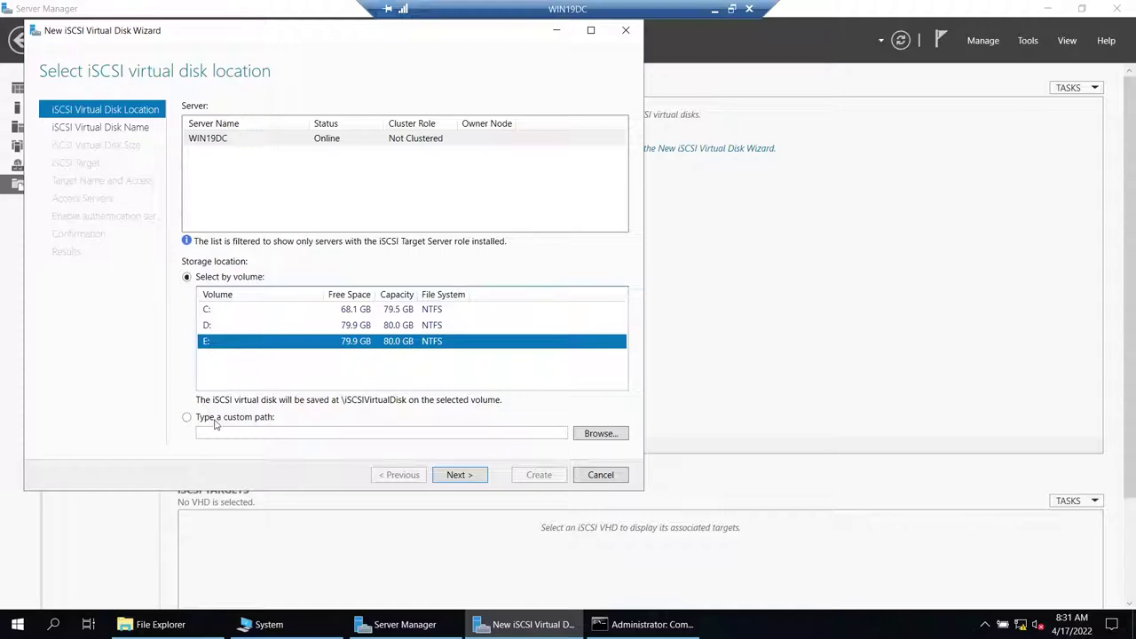
pyautogui.click(460, 475)
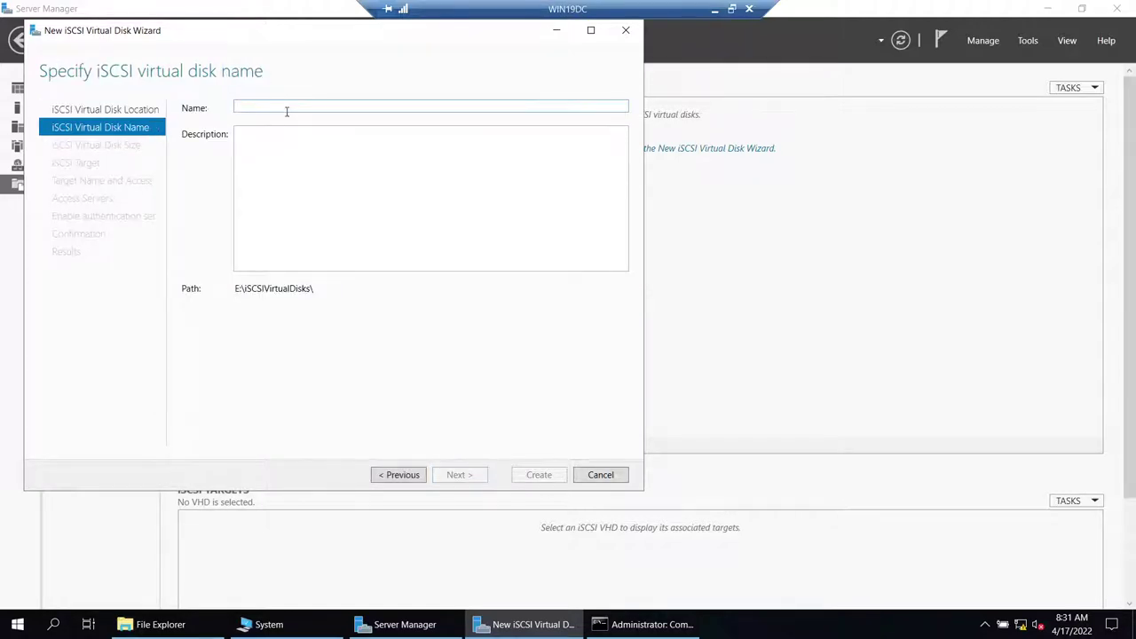
pyautogui.write('DATA')
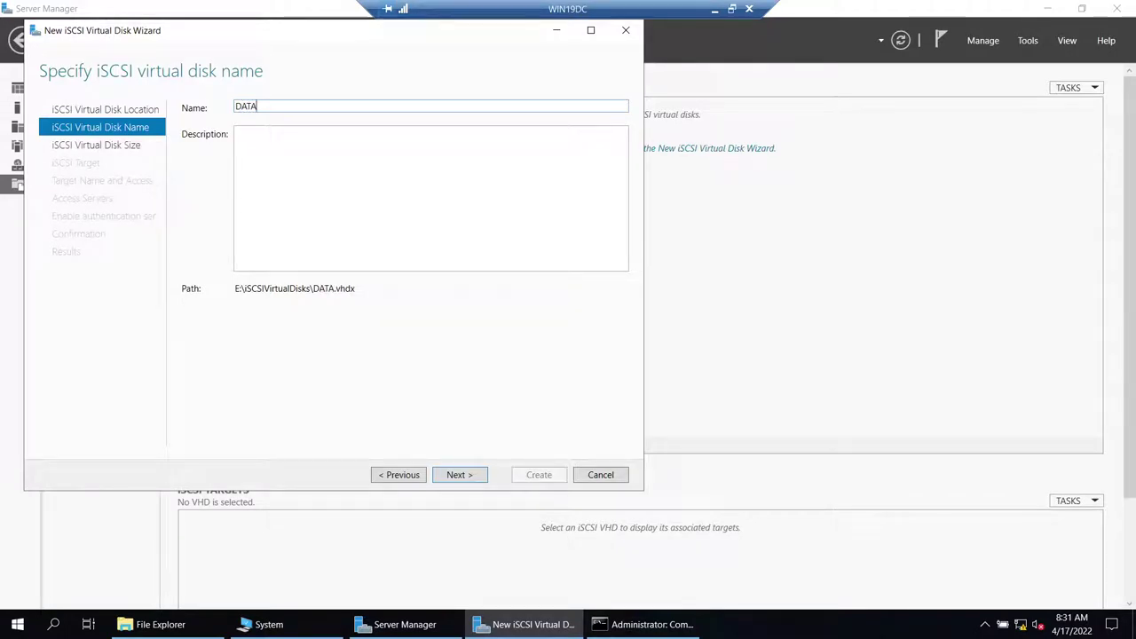
pyautogui.press('BackSpace')
pyautogui.press('BackSpace')
pyautogui.press('BackSpace')
pyautogui.press('BackSpace')
pyautogui.write('QUORUM')
pyautogui.write('G')
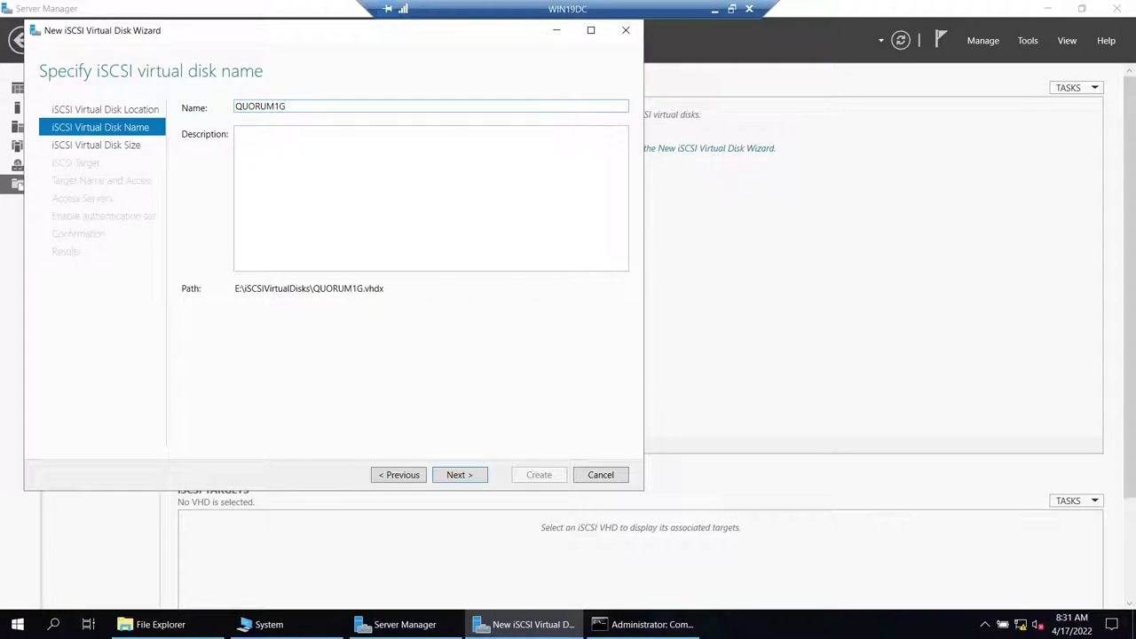
pyautogui.hotkey('ctrl', 'a')
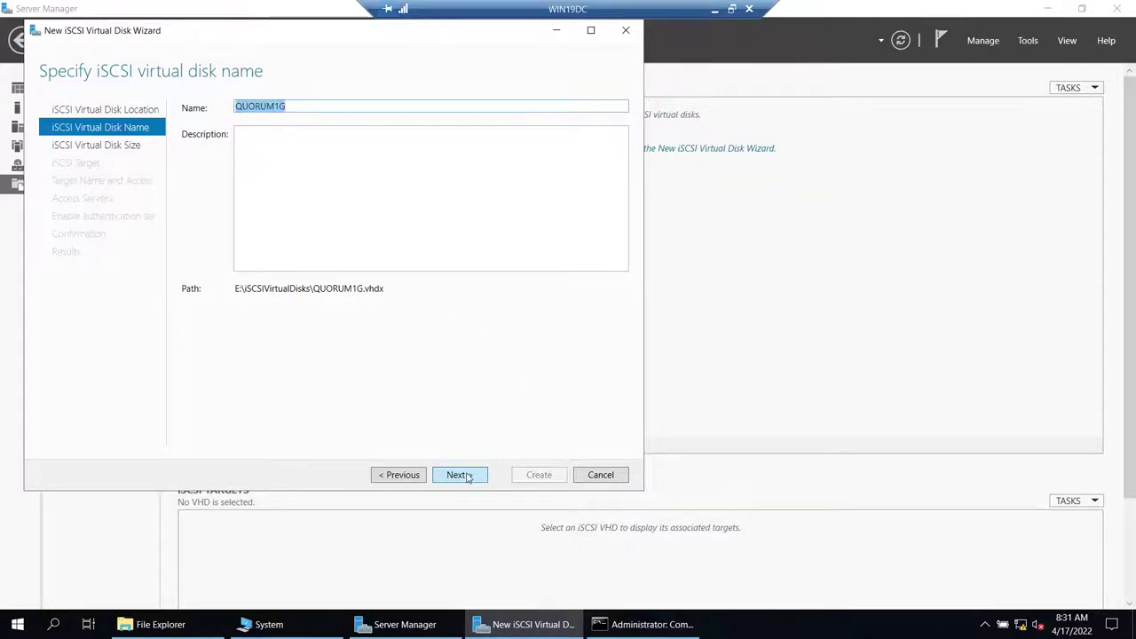
pyautogui.click(460, 475)
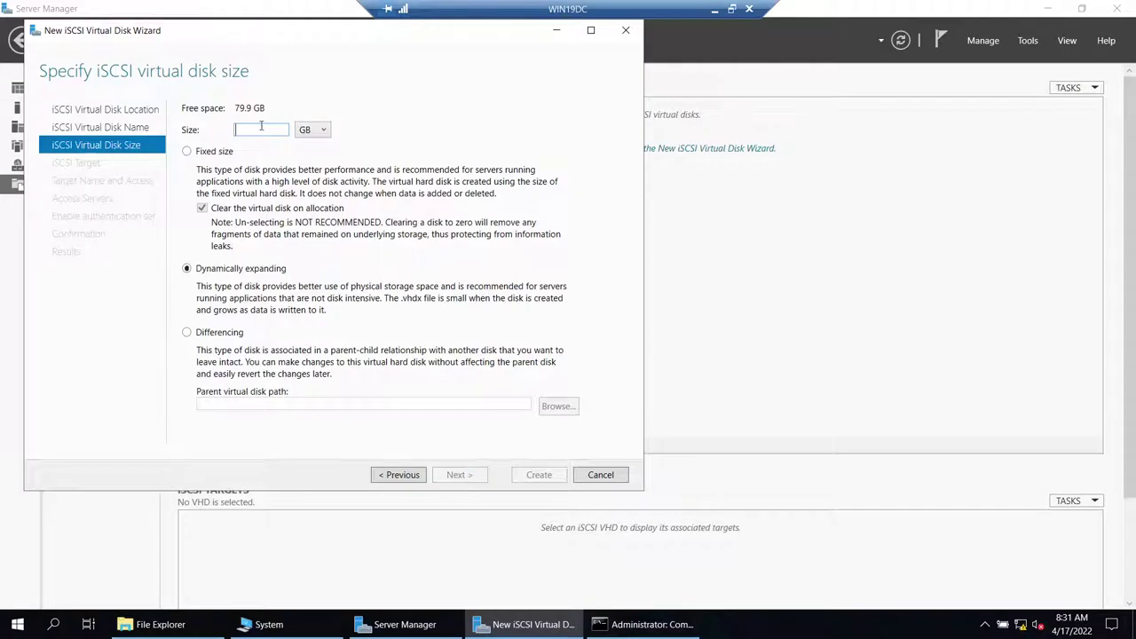
# - Make it a 1 GB fixed-size disk on a new iSCSI target named win19
pyautogui.write('1')
pyautogui.click(197, 153)
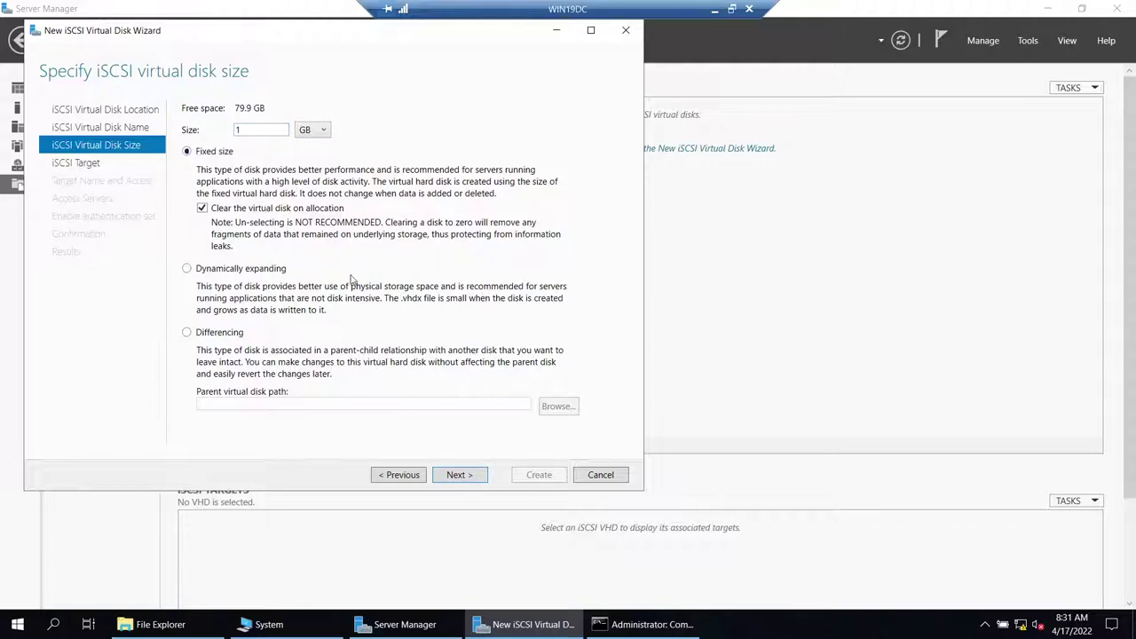
pyautogui.click(460, 474)
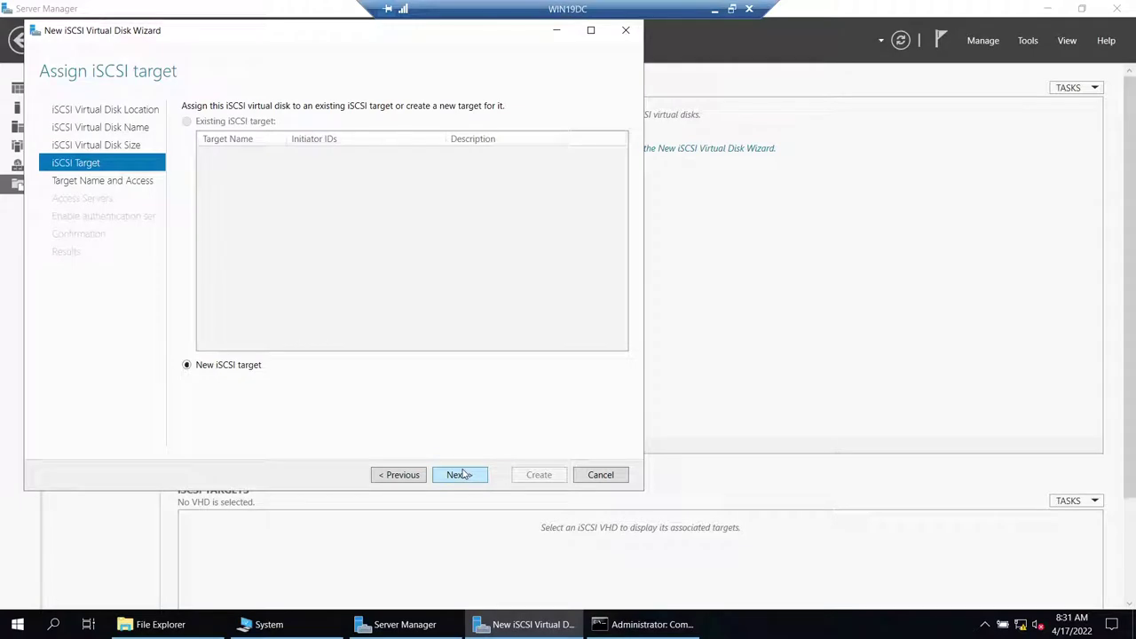
pyautogui.click(460, 475)
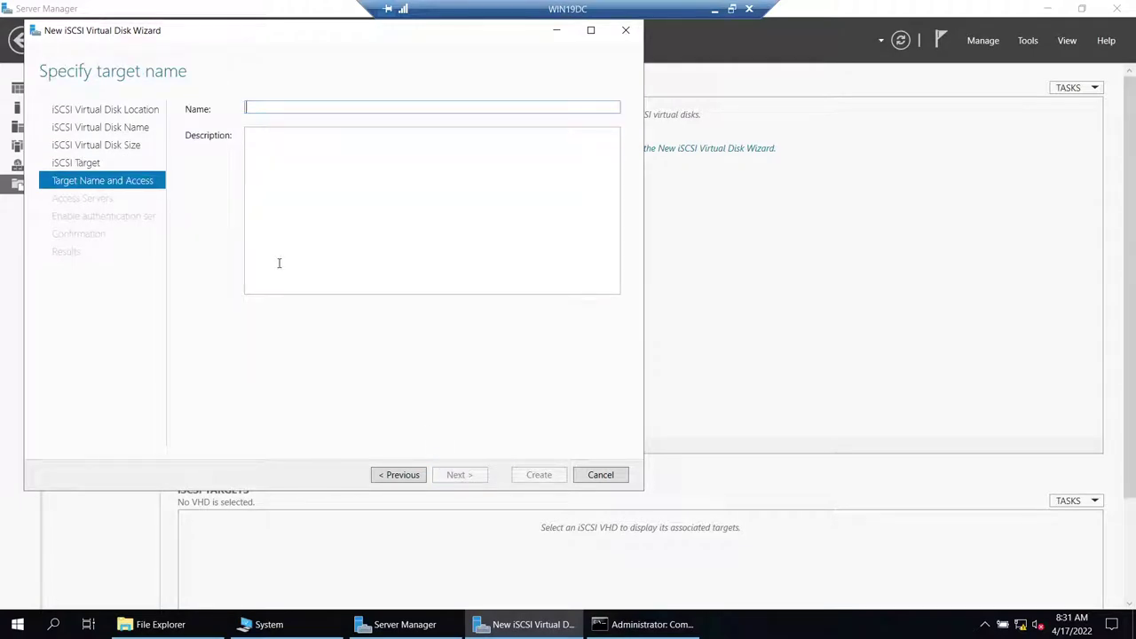
pyautogui.write('WIN')
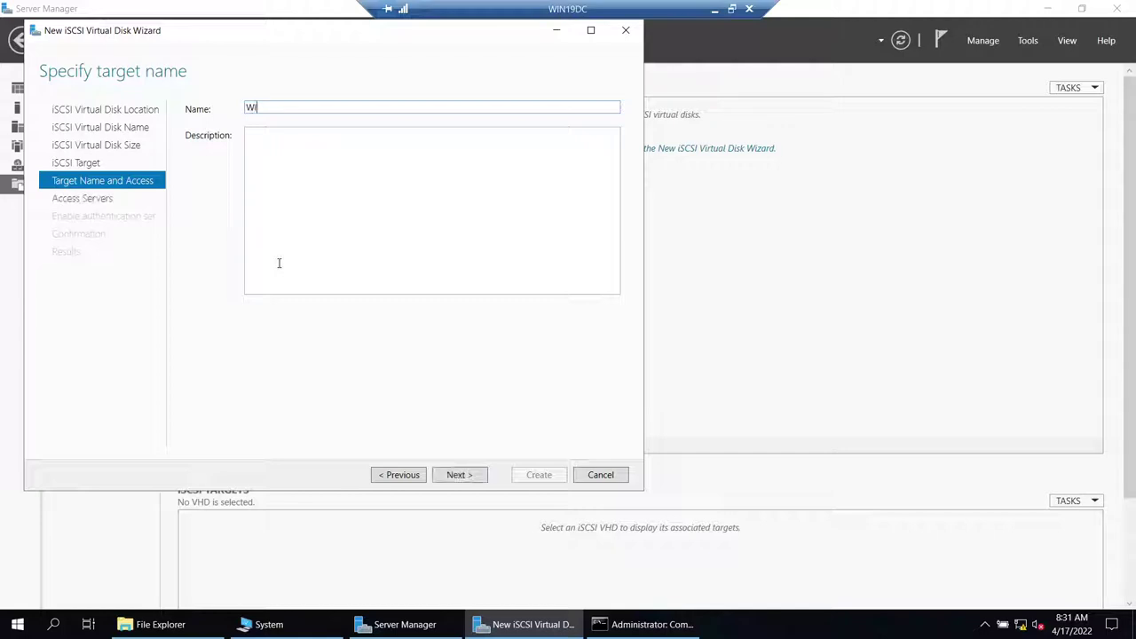
pyautogui.hotkey('ctrl', 'a')
pyautogui.click(460, 476)
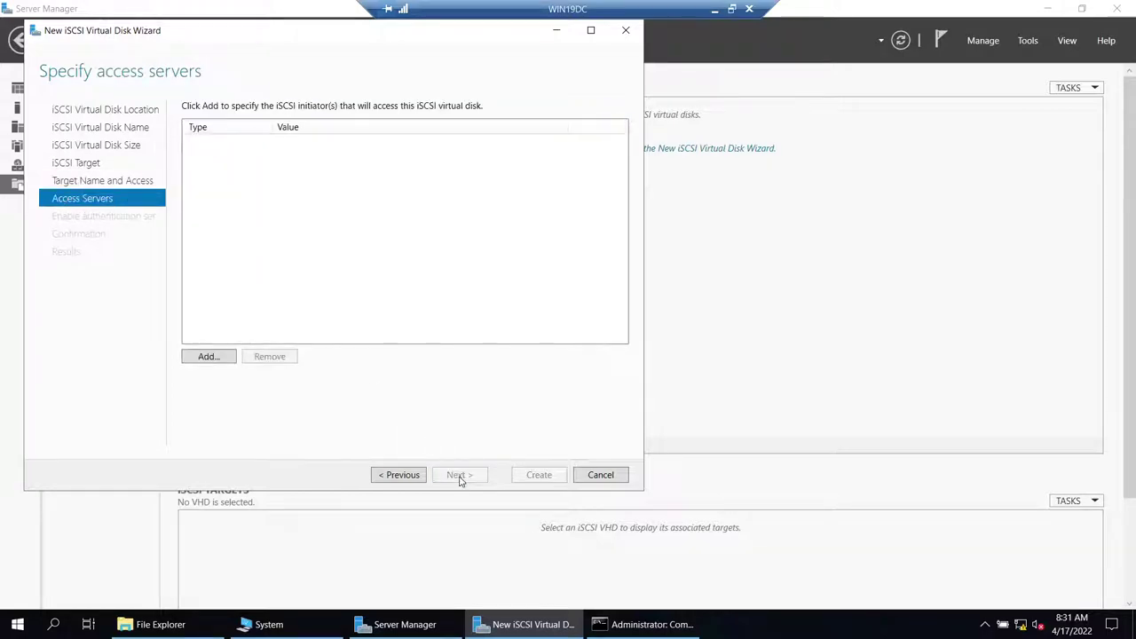
# - Add 192.168.1.101 as an access server identified by IP address
pyautogui.click(213, 358)
pyautogui.click(169, 369)
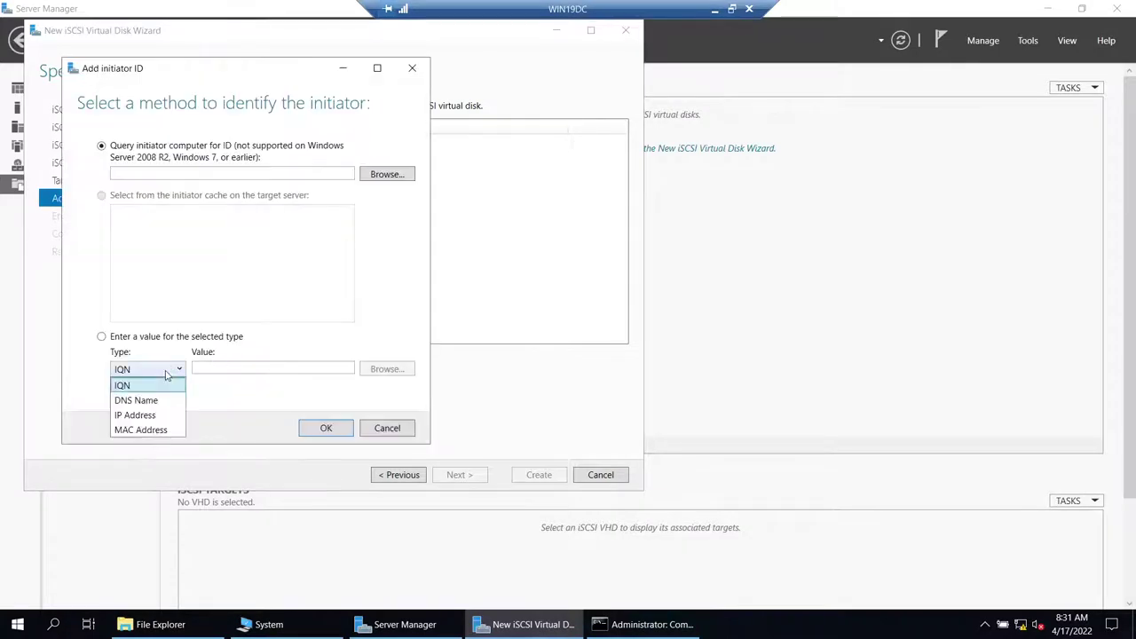
pyautogui.click(158, 418)
pyautogui.click(213, 368)
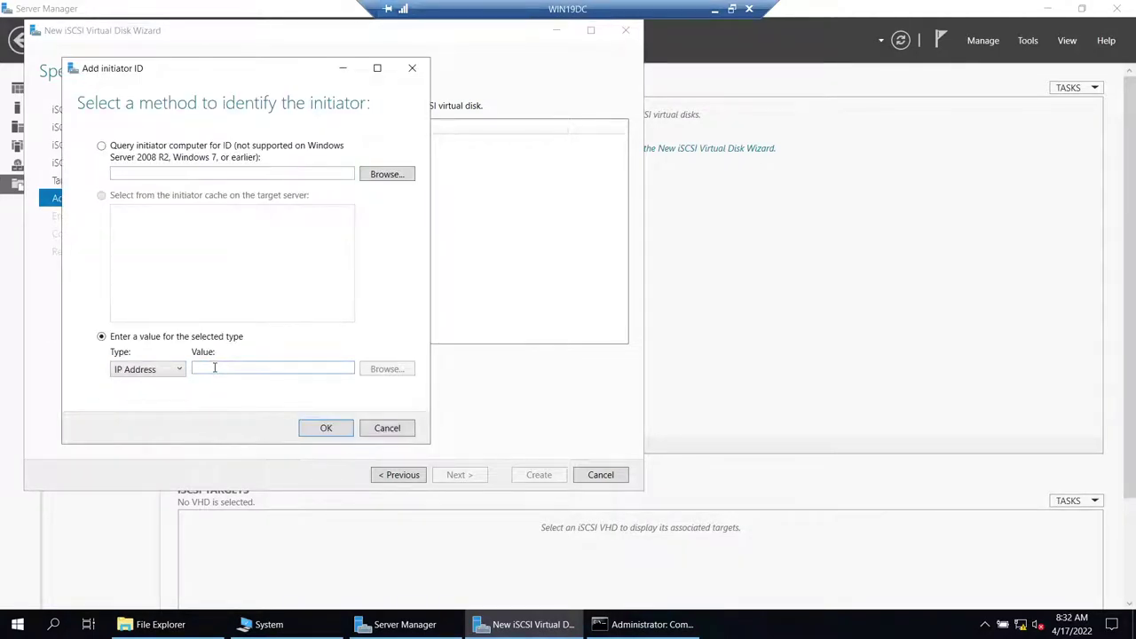
pyautogui.write('192.168.1.101')
pyautogui.hotkey('ctrl', 'a')
pyautogui.click(326, 429)
# - Add 192.168.1.102 as a second IP-address access server
pyautogui.click(209, 360)
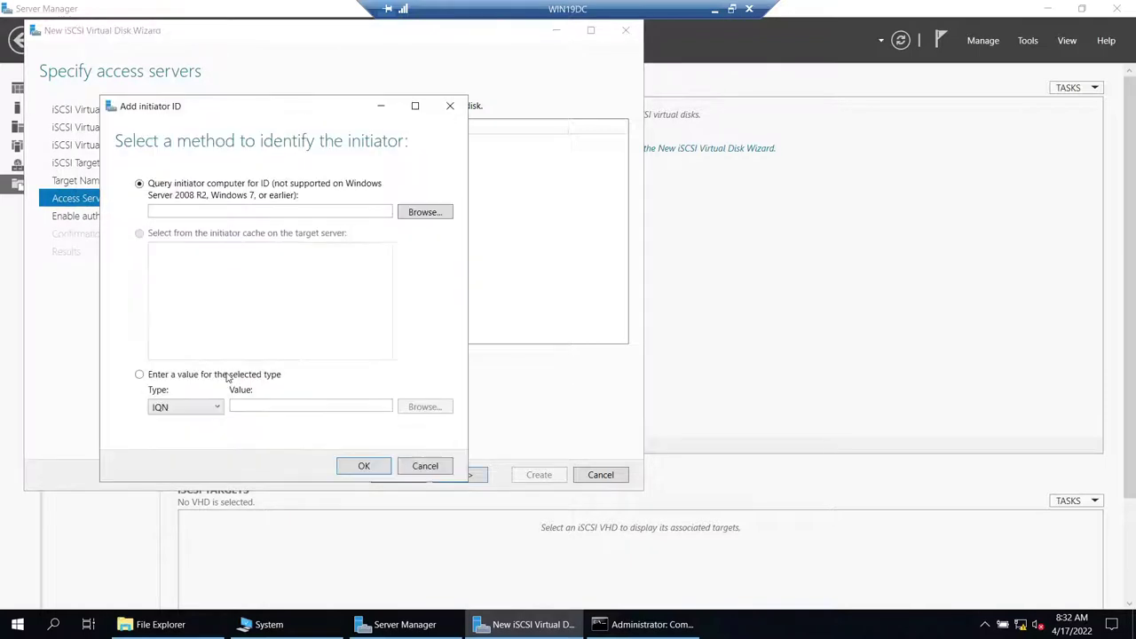
pyautogui.click(202, 410)
pyautogui.click(182, 451)
pyautogui.write('192.168..1012')
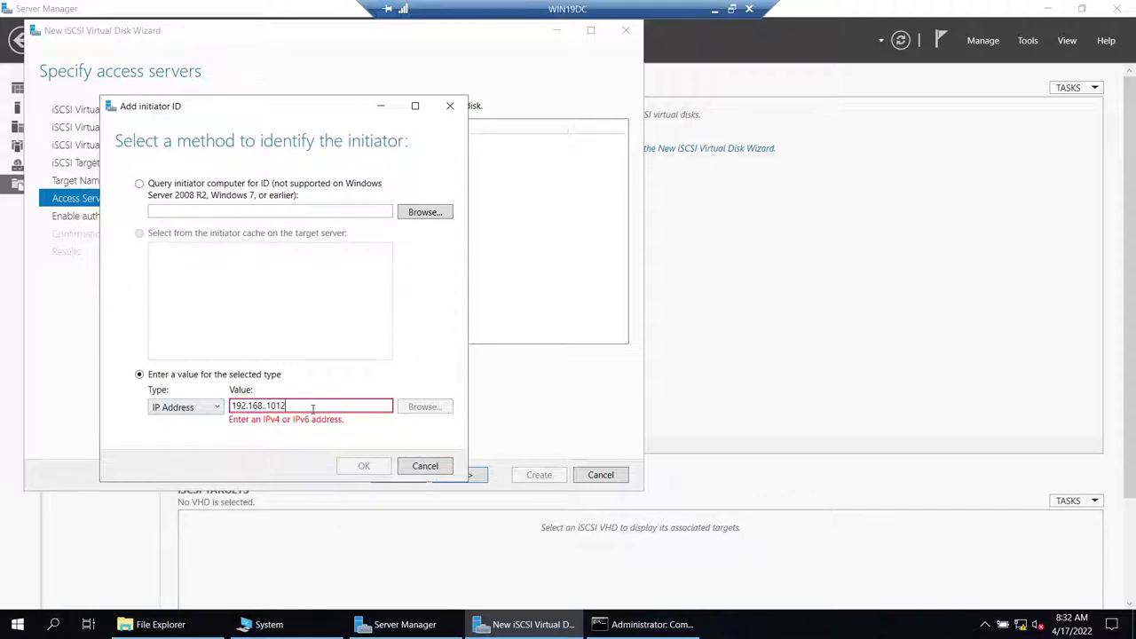
pyautogui.press('Left')
pyautogui.press('Left')
pyautogui.press('Left')
pyautogui.press('BackSpace')
pyautogui.press('BackSpace')
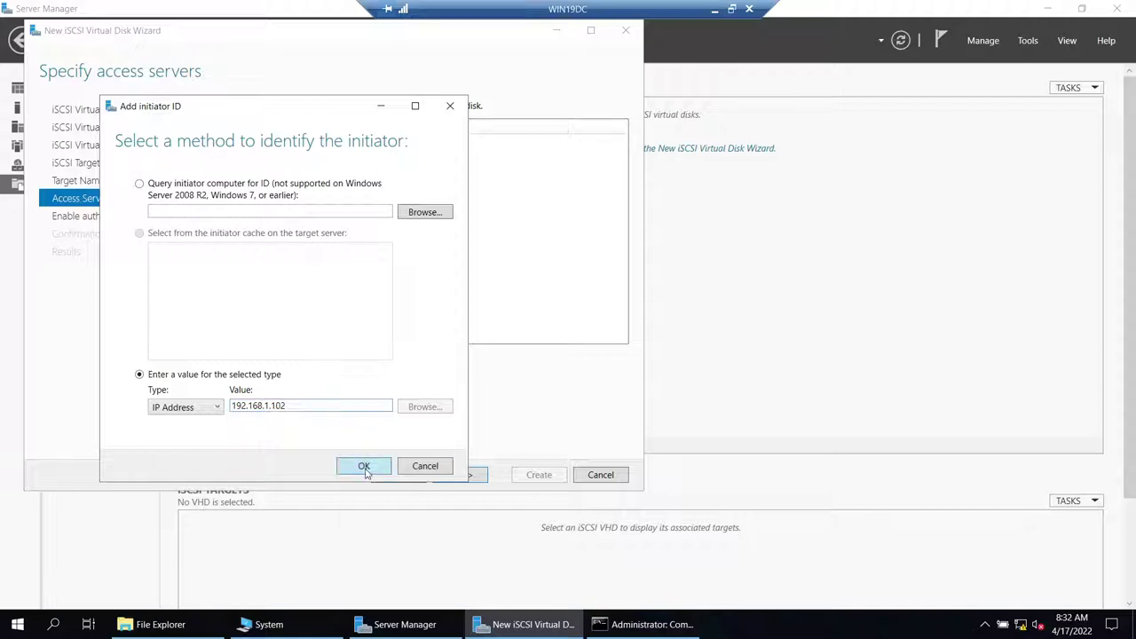
pyautogui.click(364, 467)
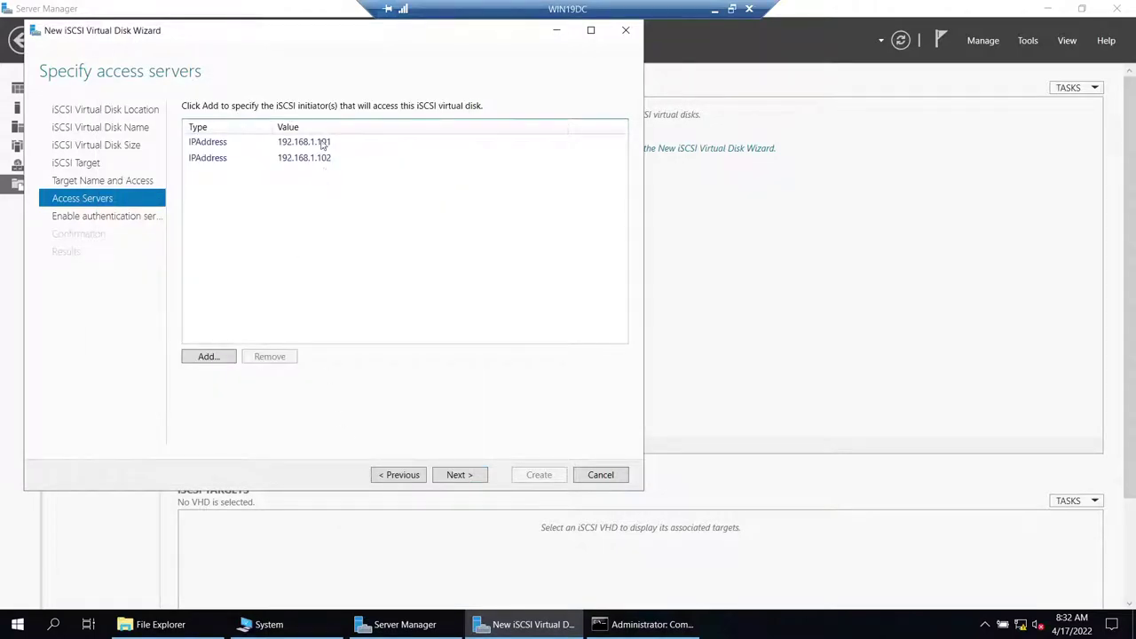
# - Leave CHAP disabled, create the 1 GB QUORUM1G disk, and close the wizard
pyautogui.click(459, 475)
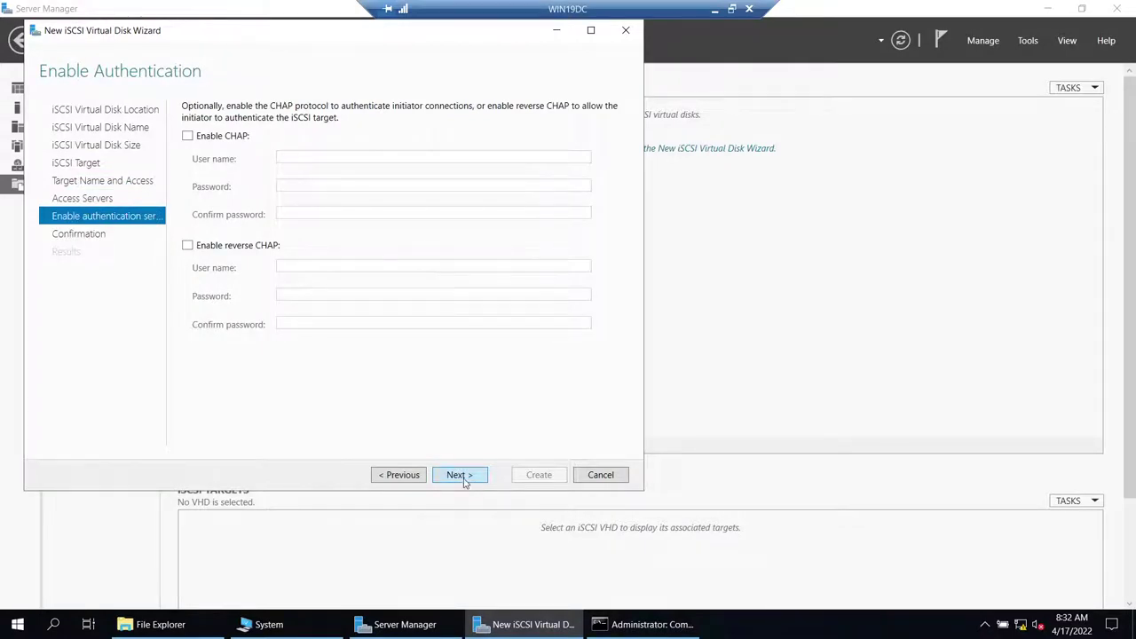
pyautogui.click(460, 475)
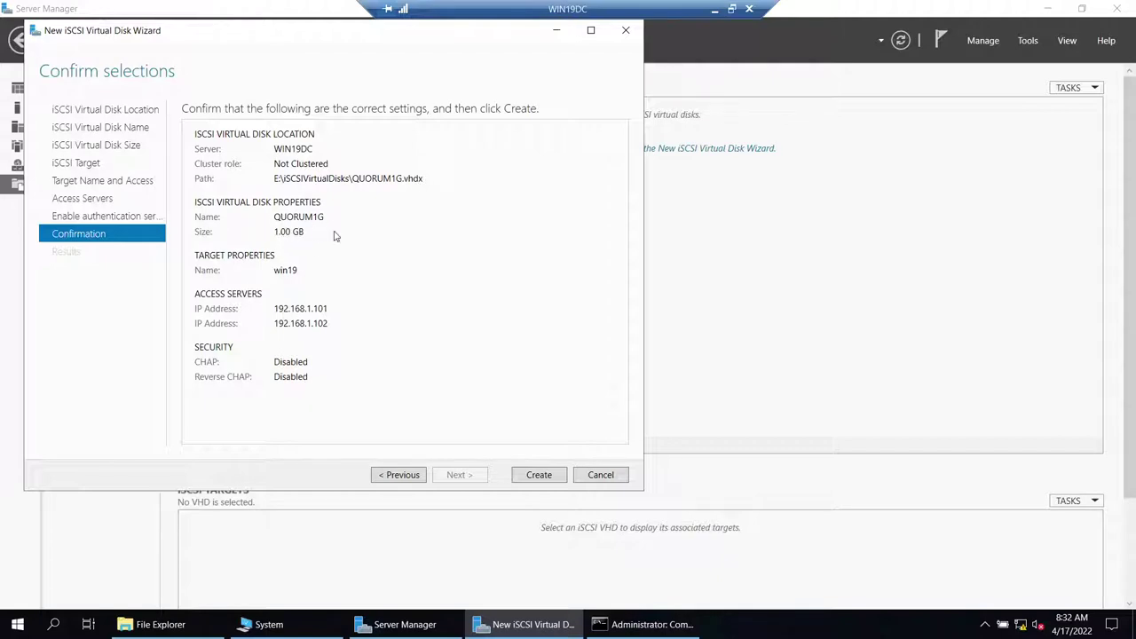
pyautogui.click(538, 475)
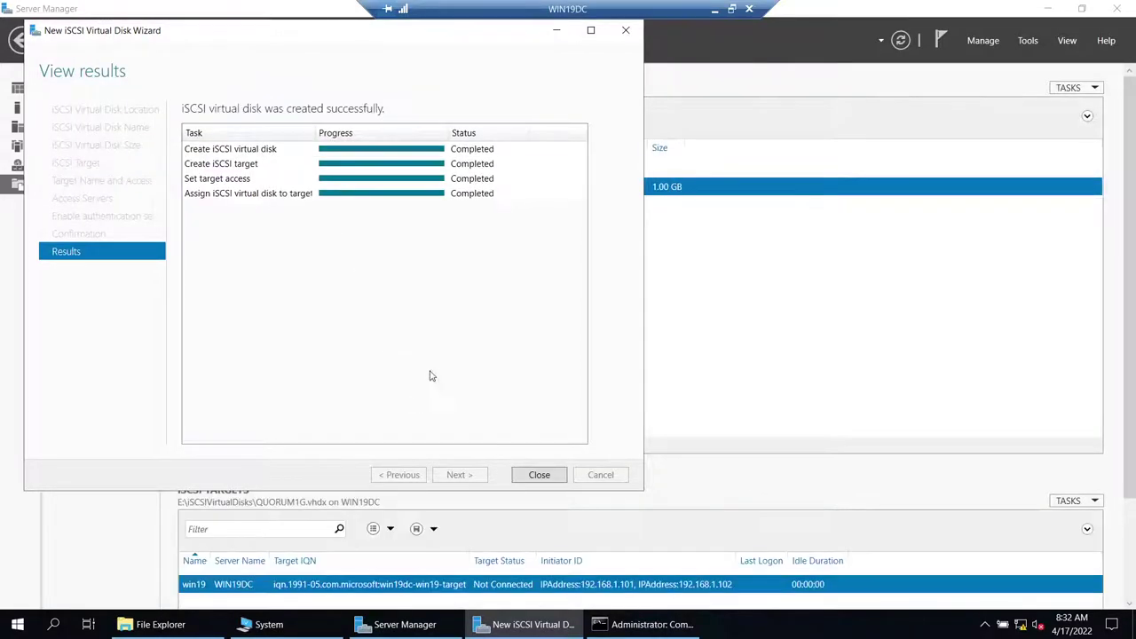
pyautogui.click(537, 475)
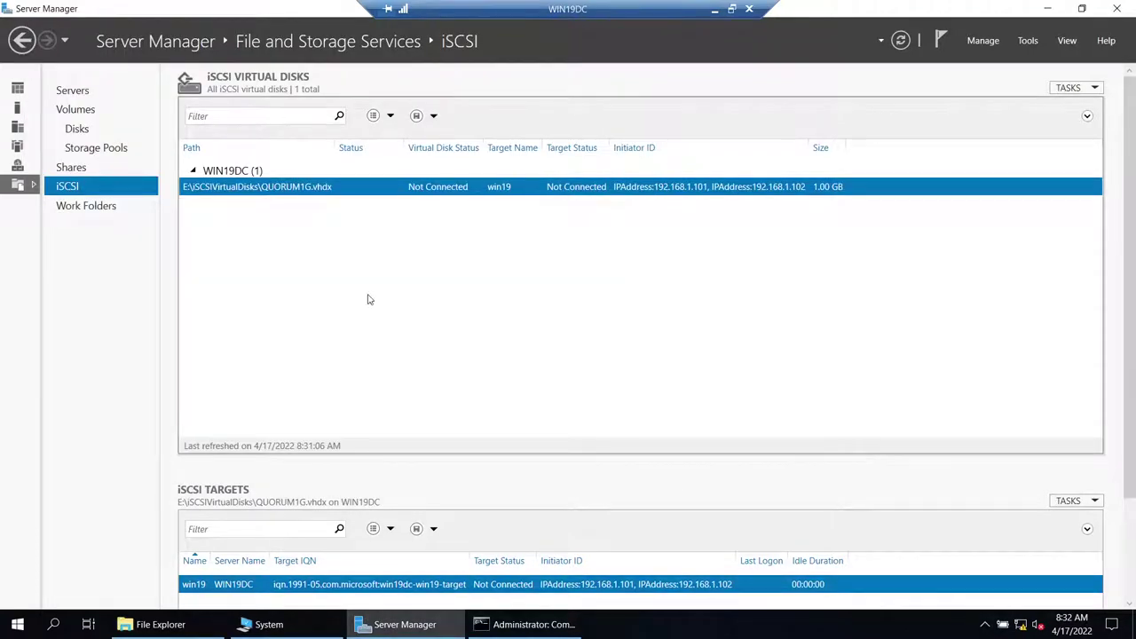
# - Start another iSCSI virtual disk on volume E: named DATA20G
pyautogui.rightClick(375, 253)
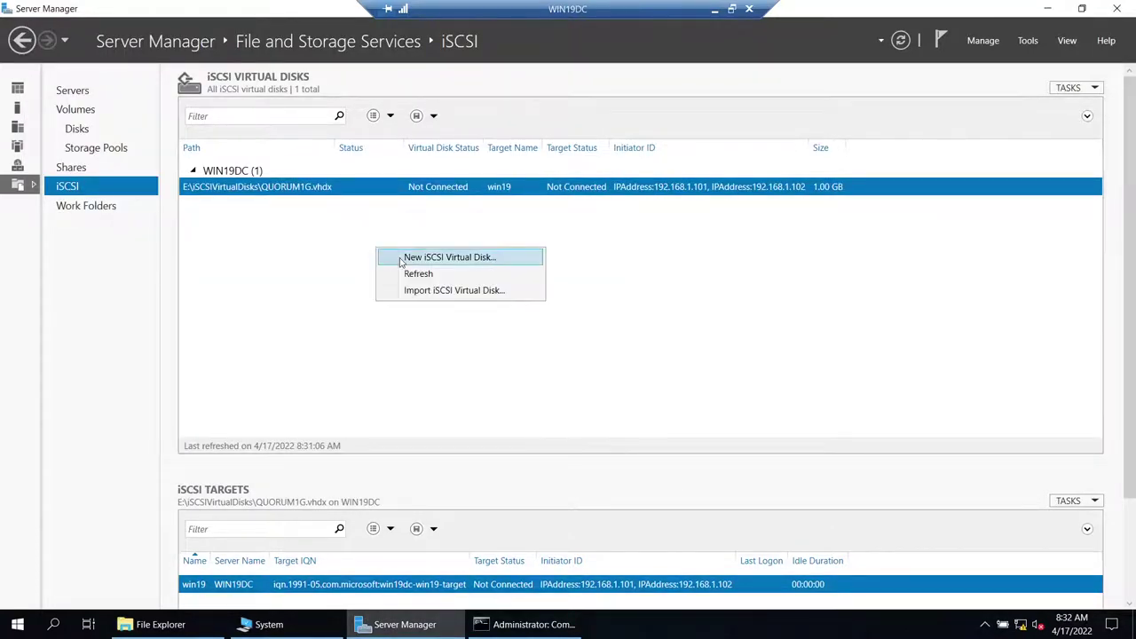
pyautogui.click(398, 259)
pyautogui.click(313, 437)
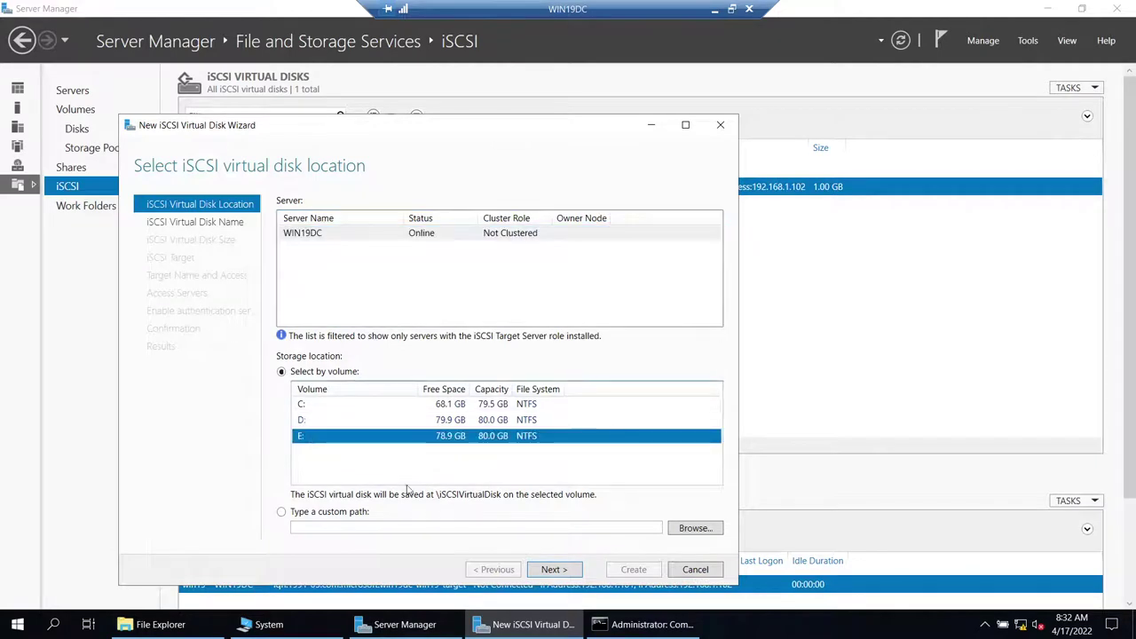
pyautogui.click(545, 570)
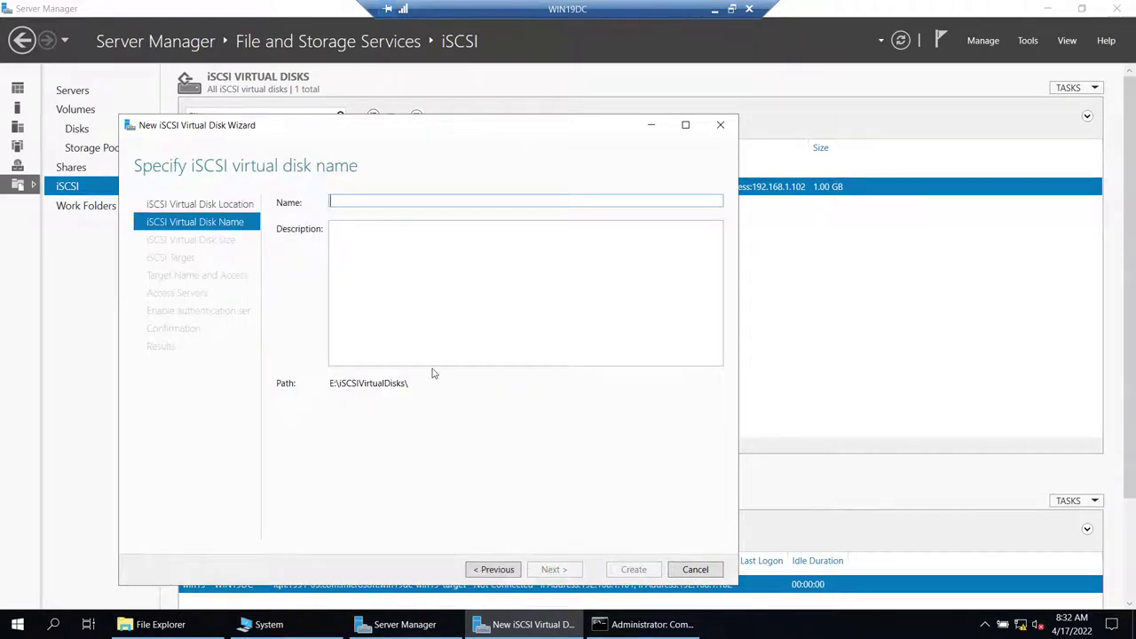
pyautogui.write('DATA20G')
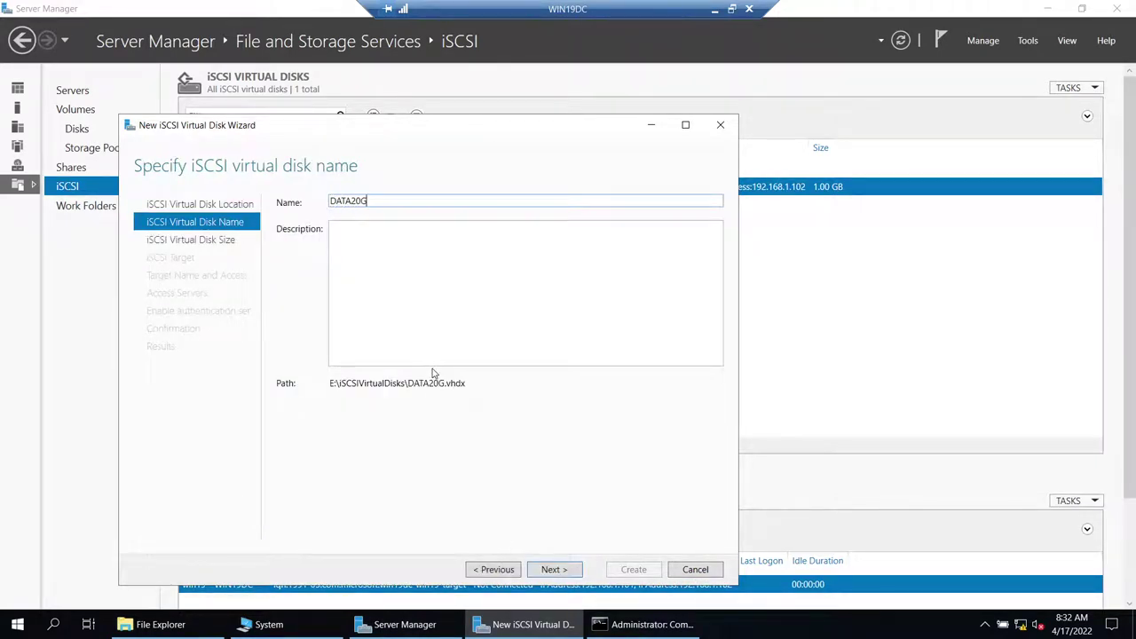
pyautogui.click(553, 571)
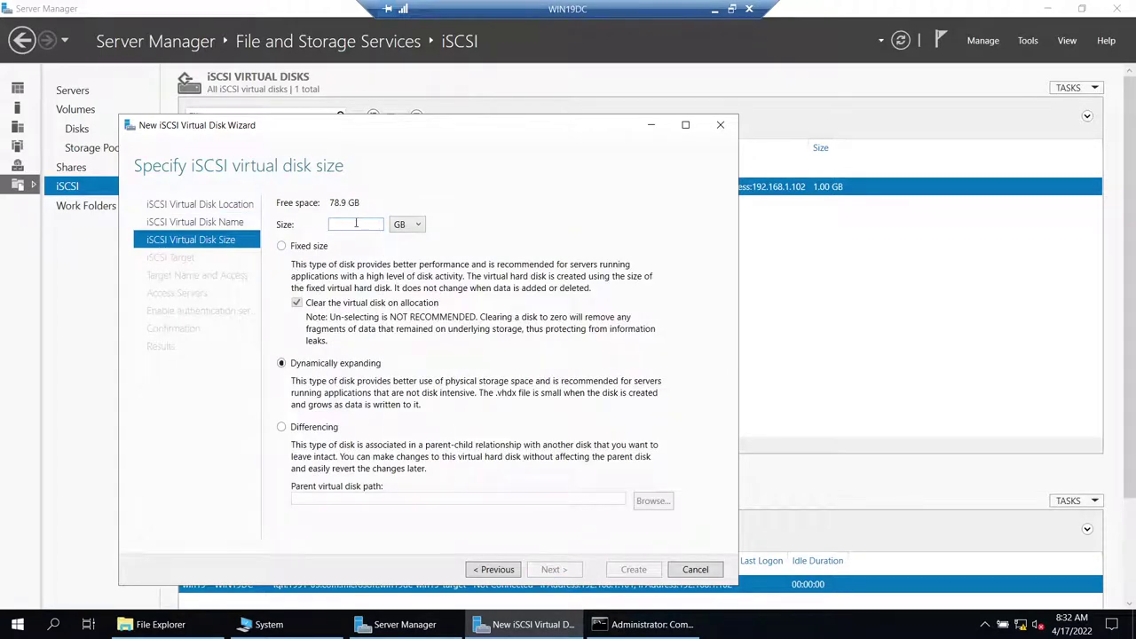
# - Give DATA20G a 20 GB size, assign it to existing target win19, and create it
pyautogui.write('20GB')
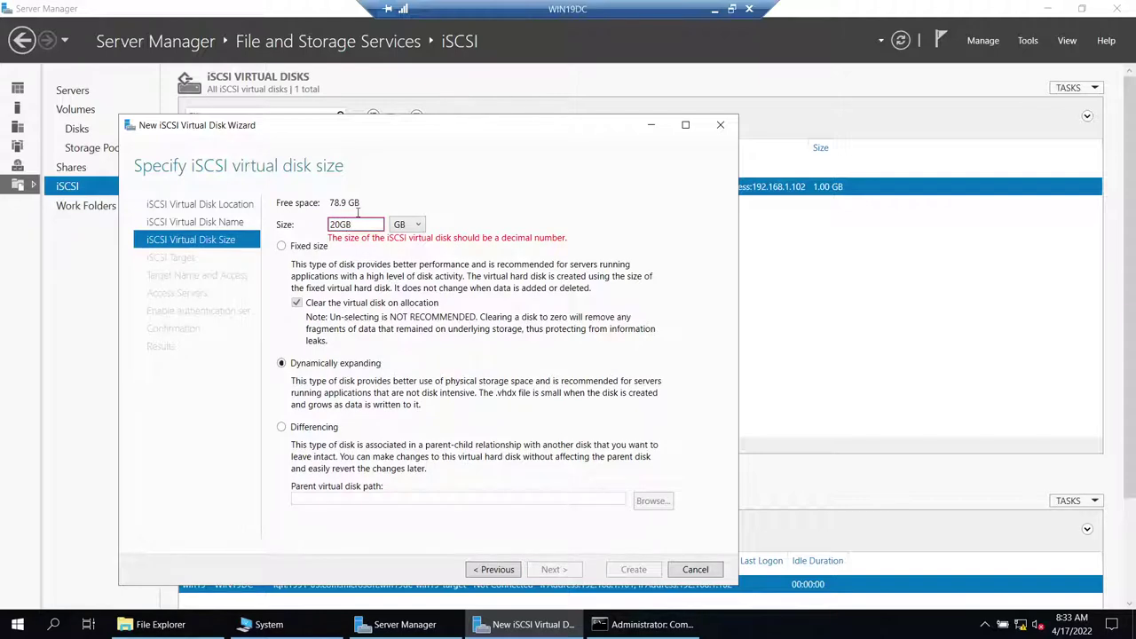
pyautogui.press('BackSpace')
pyautogui.press('BackSpace')
pyautogui.click(546, 570)
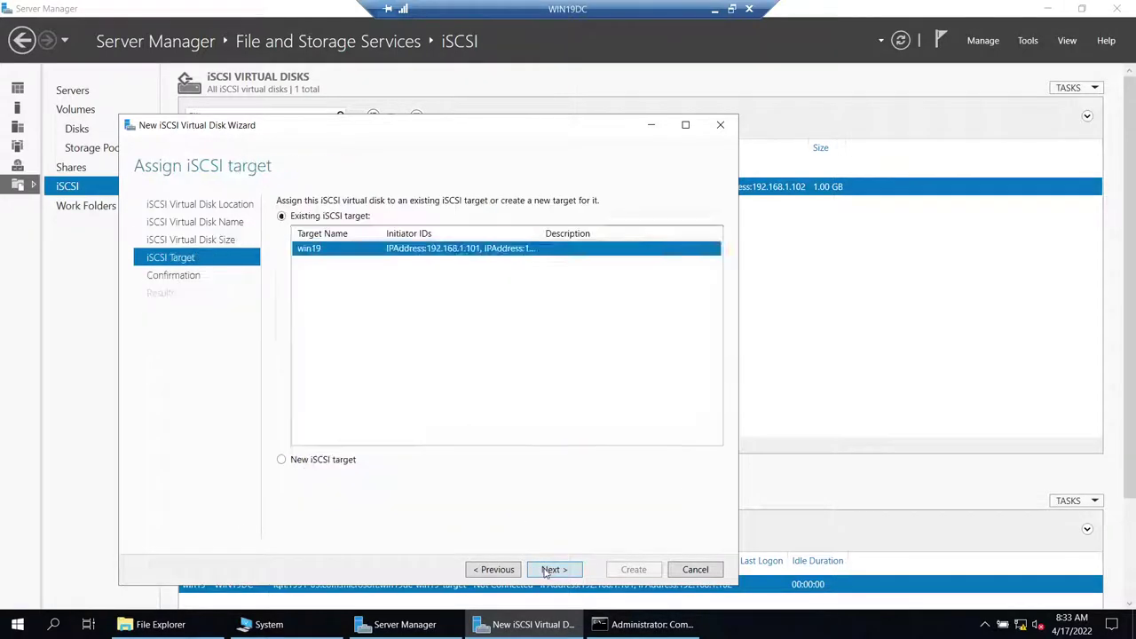
pyautogui.click(495, 570)
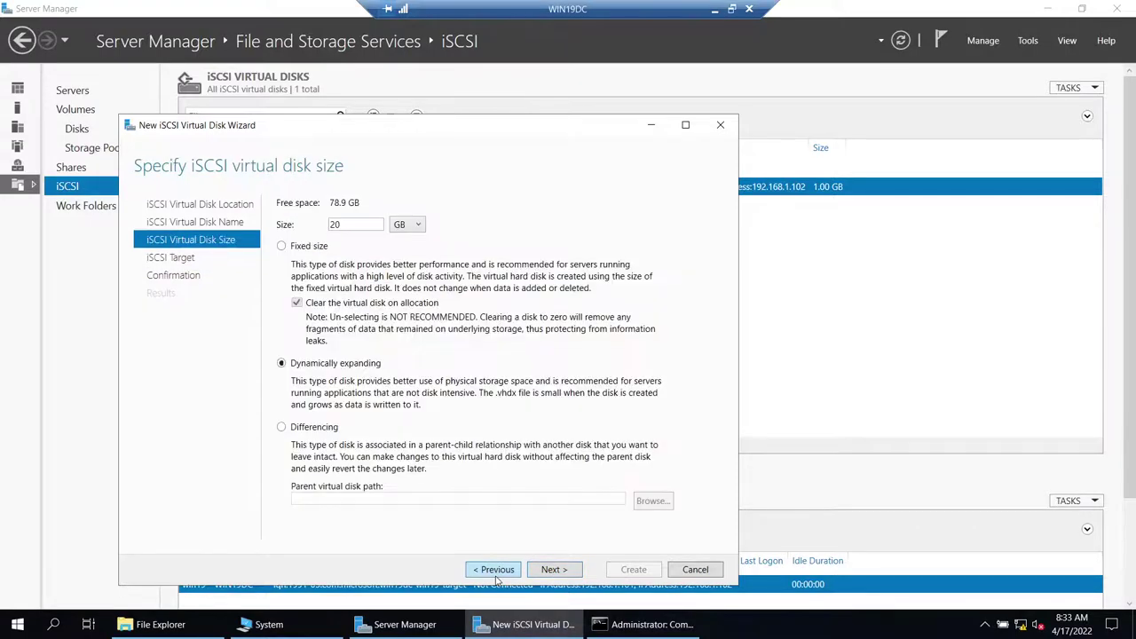
pyautogui.click(497, 573)
pyautogui.click(555, 570)
pyautogui.click(558, 571)
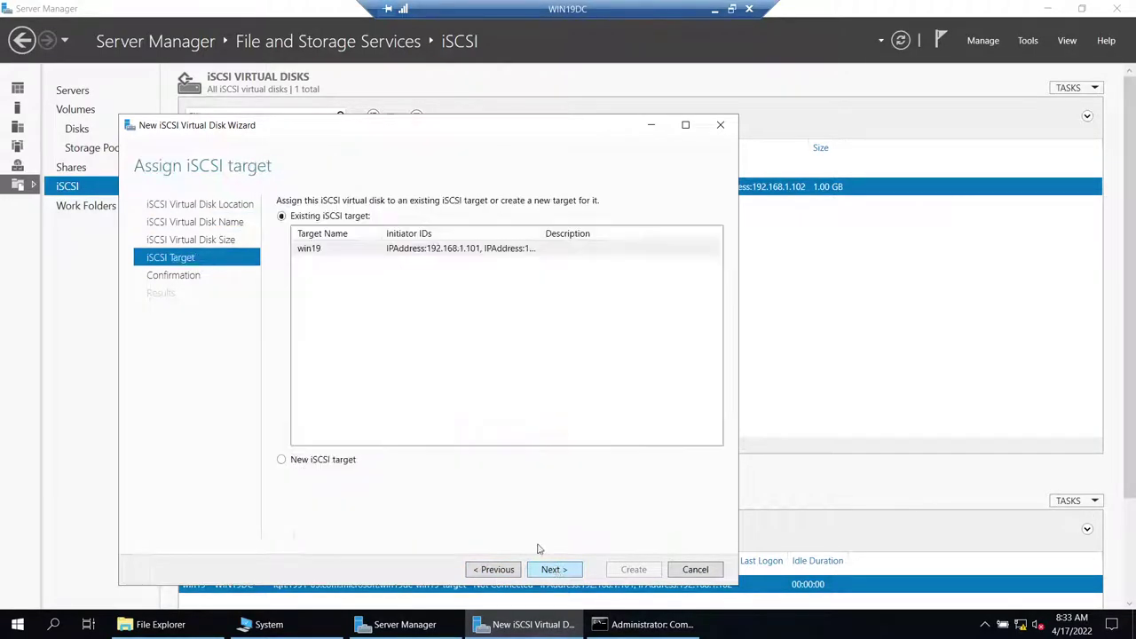
pyautogui.click(413, 251)
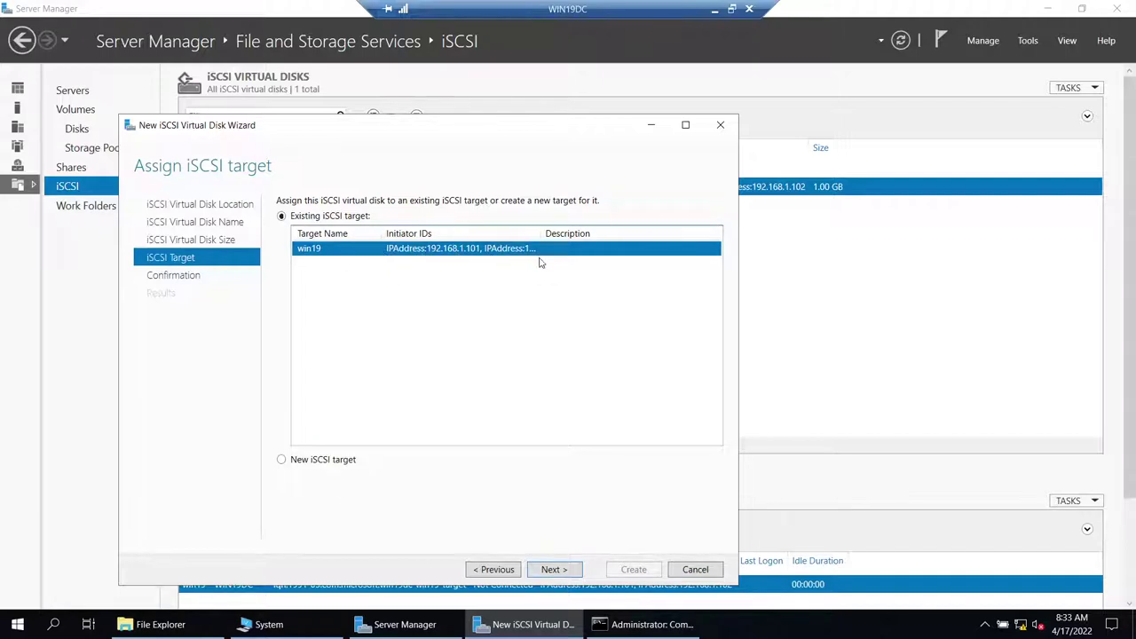
pyautogui.click(565, 571)
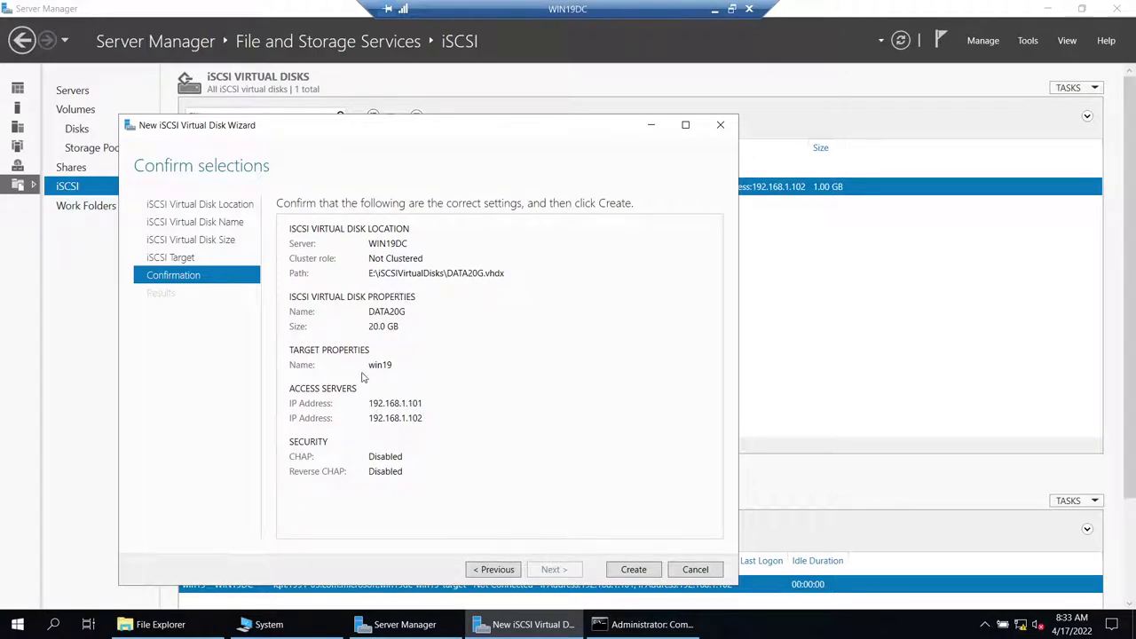
pyautogui.click(632, 570)
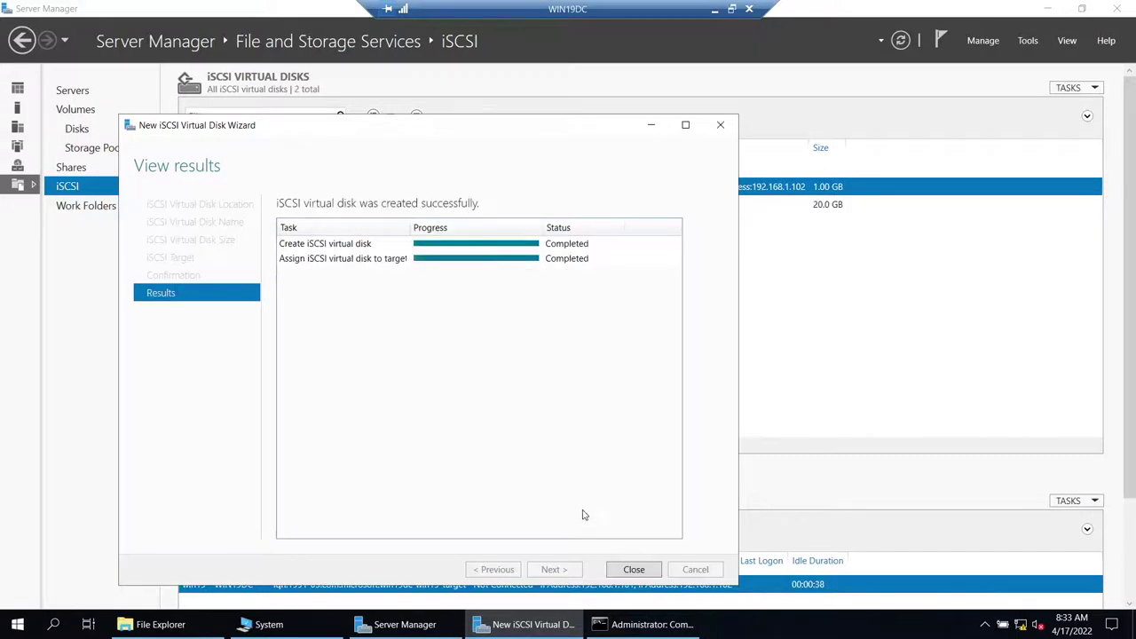
pyautogui.click(638, 569)
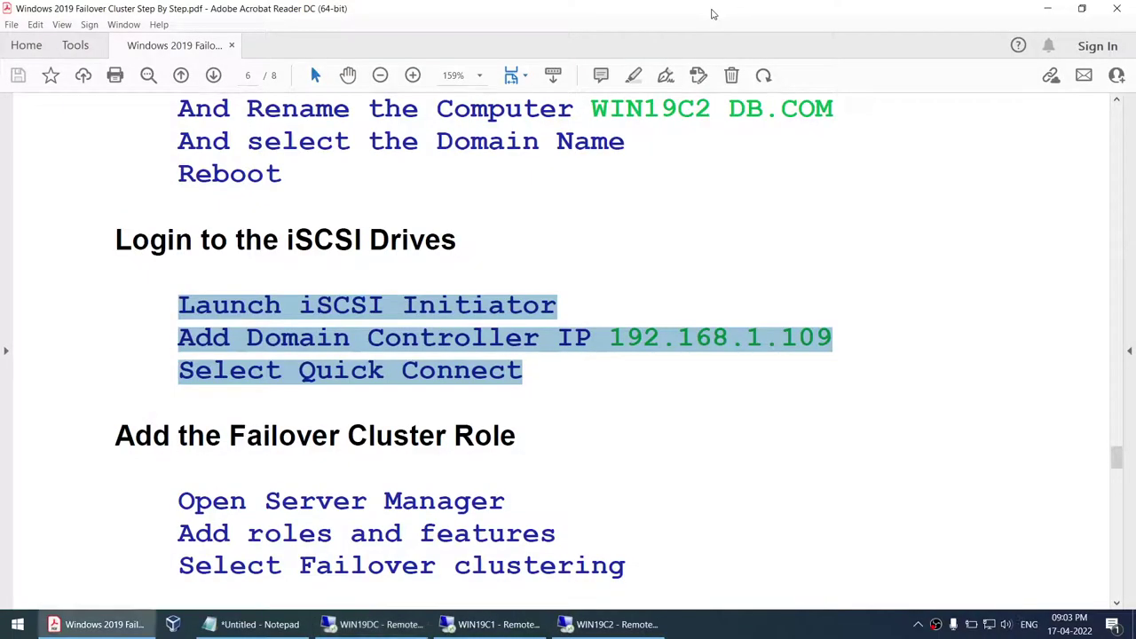
# - Back in the PDF guide, highlight the three Create Shared Disks steps
pyautogui.click(715, 9)
pyautogui.scroll(15, 581, 286)
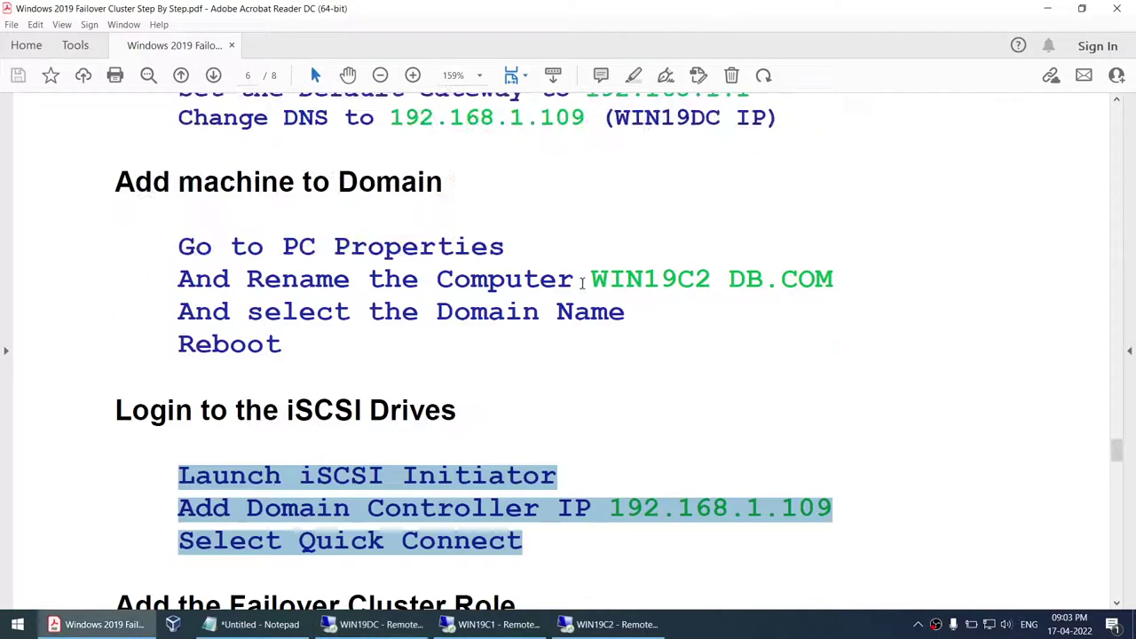
pyautogui.scroll(15, 585, 290)
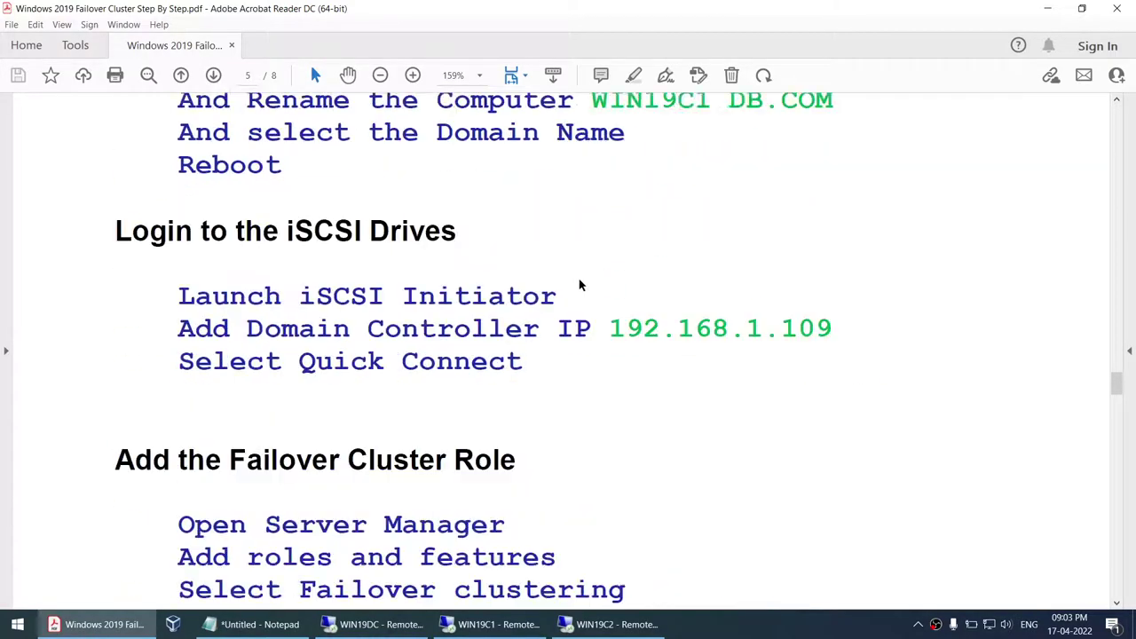
pyautogui.scroll(6, 581, 291)
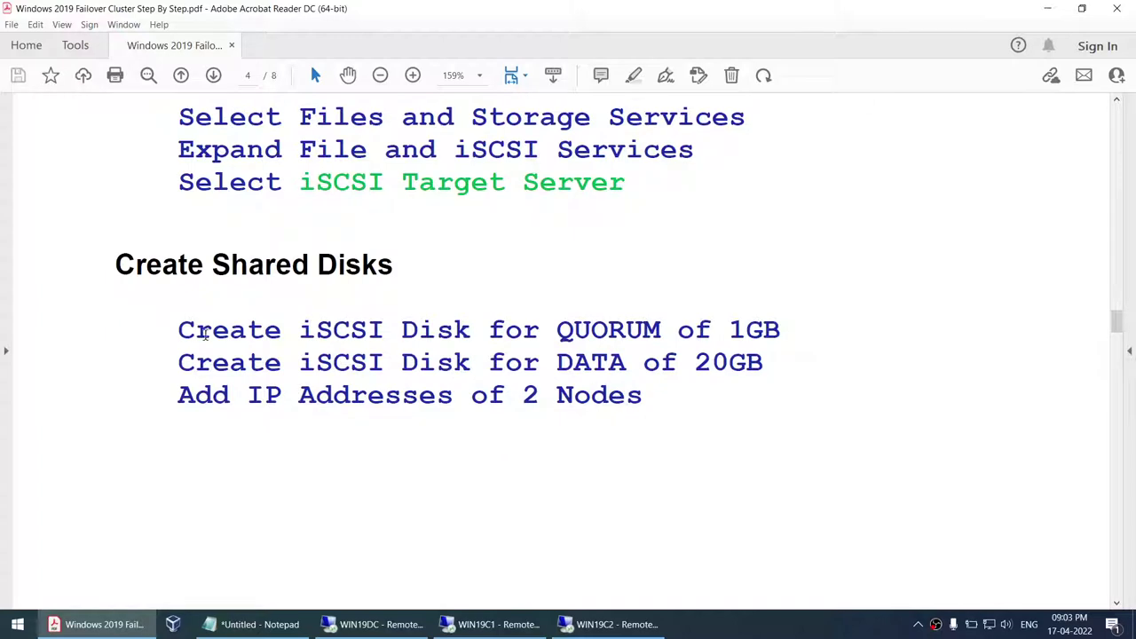
pyautogui.moveTo(181, 330); pyautogui.dragTo(644, 400)
pyautogui.click(640, 336)
pyautogui.moveTo(641, 399); pyautogui.dragTo(167, 344)
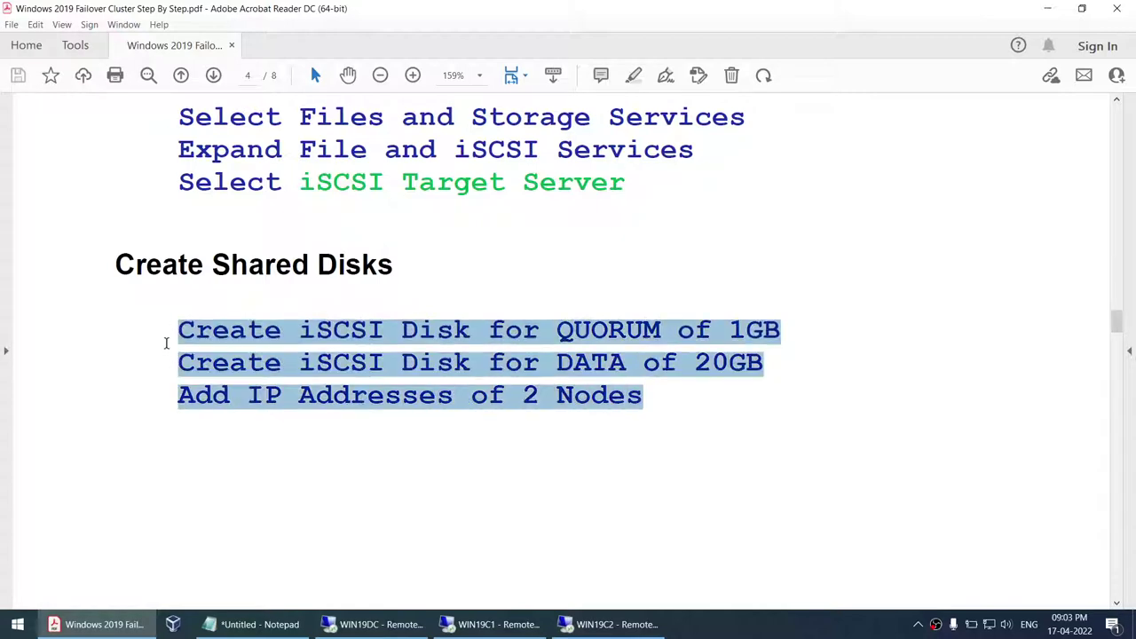
pyautogui.moveTo(114, 264); pyautogui.dragTo(188, 264)
# - Scroll down to page 5's Add the Failover Cluster Role section, noting the WIN19C Part3 heading
pyautogui.scroll(10, 293, 308)
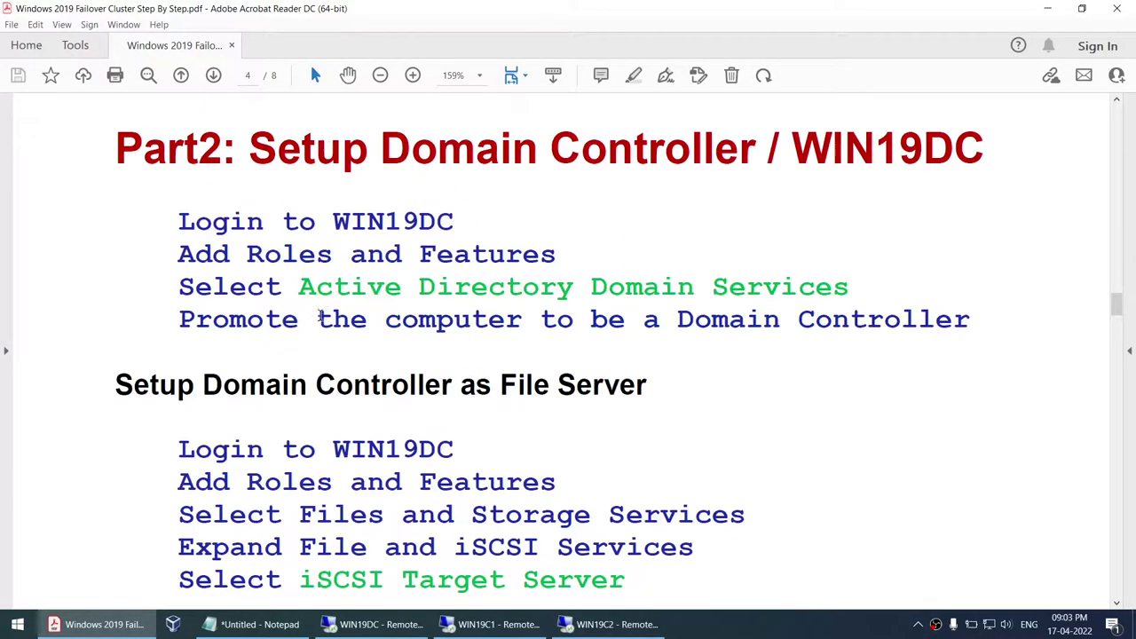
pyautogui.moveTo(251, 318); pyautogui.dragTo(985, 320)
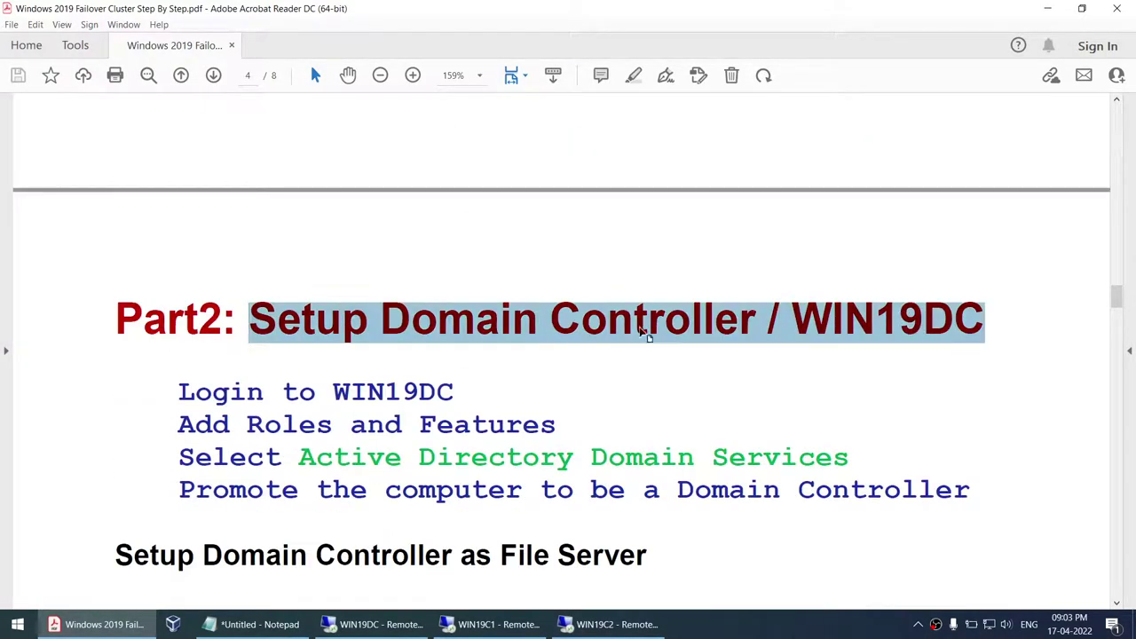
pyautogui.scroll(-1, 637, 336)
pyautogui.scroll(-12, 636, 335)
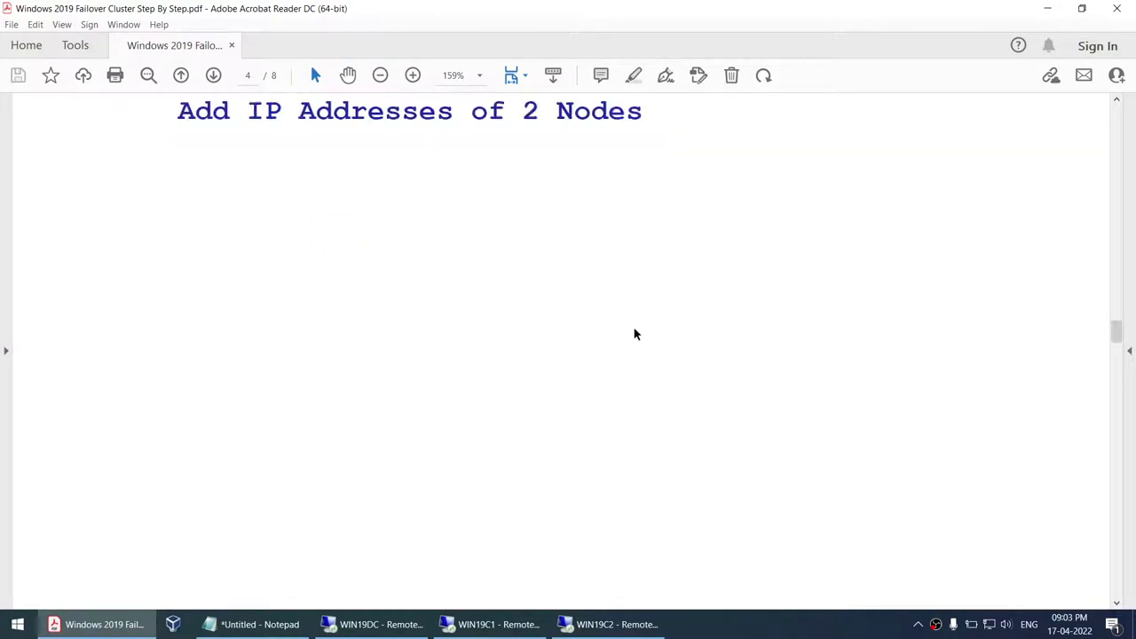
pyautogui.scroll(-18, 634, 344)
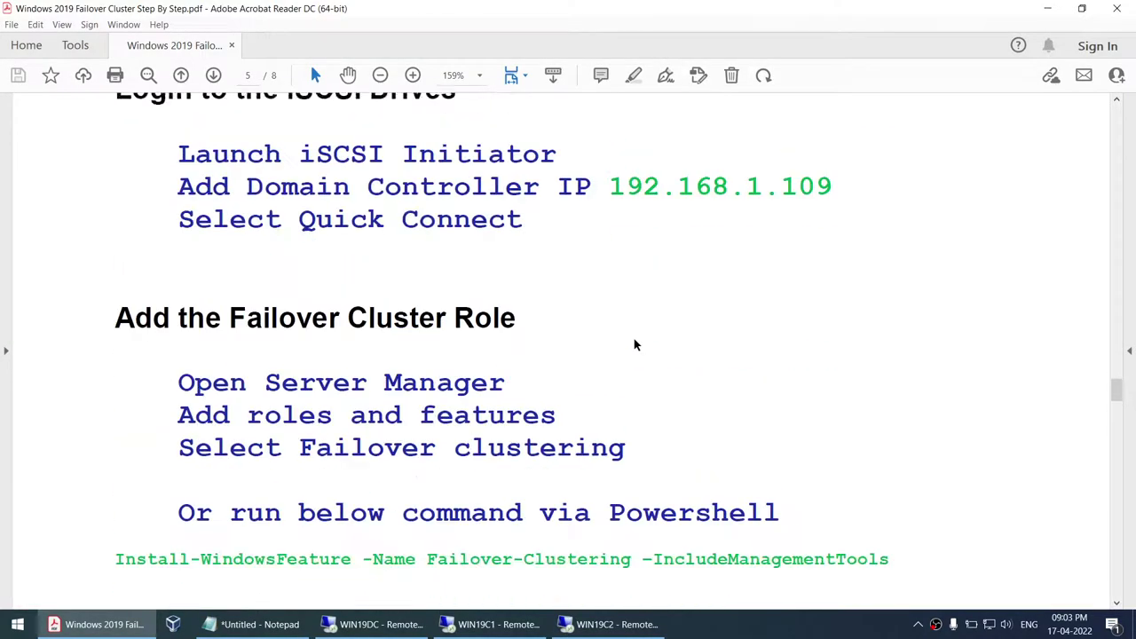
pyautogui.scroll(-2, 633, 338)
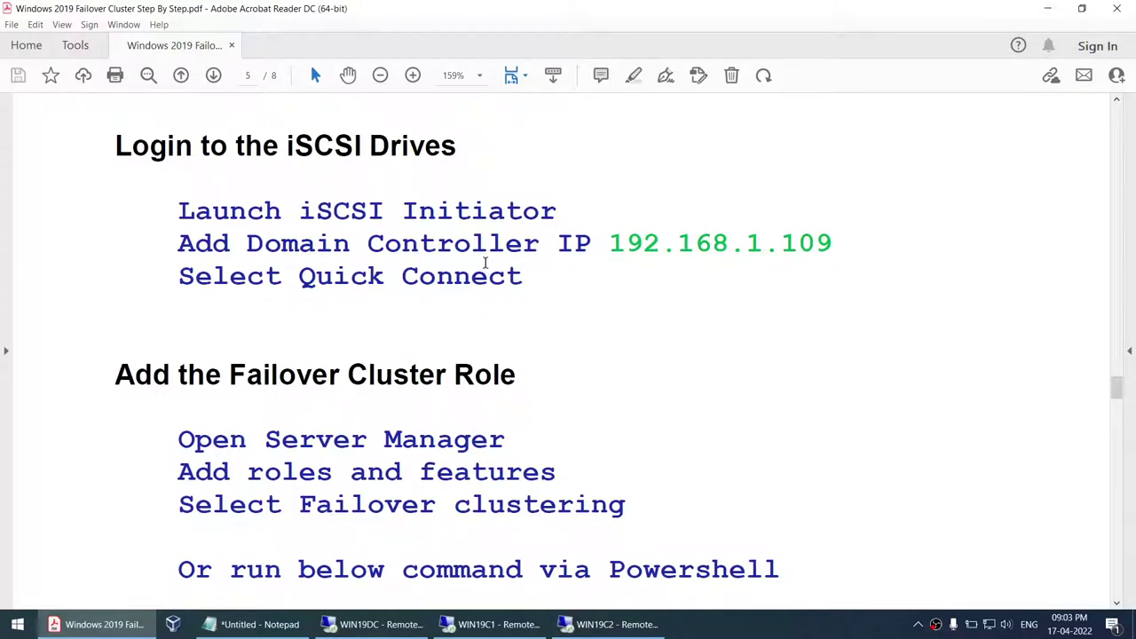
pyautogui.scroll(15, 490, 264)
pyautogui.moveTo(535, 267); pyautogui.dragTo(698, 272)
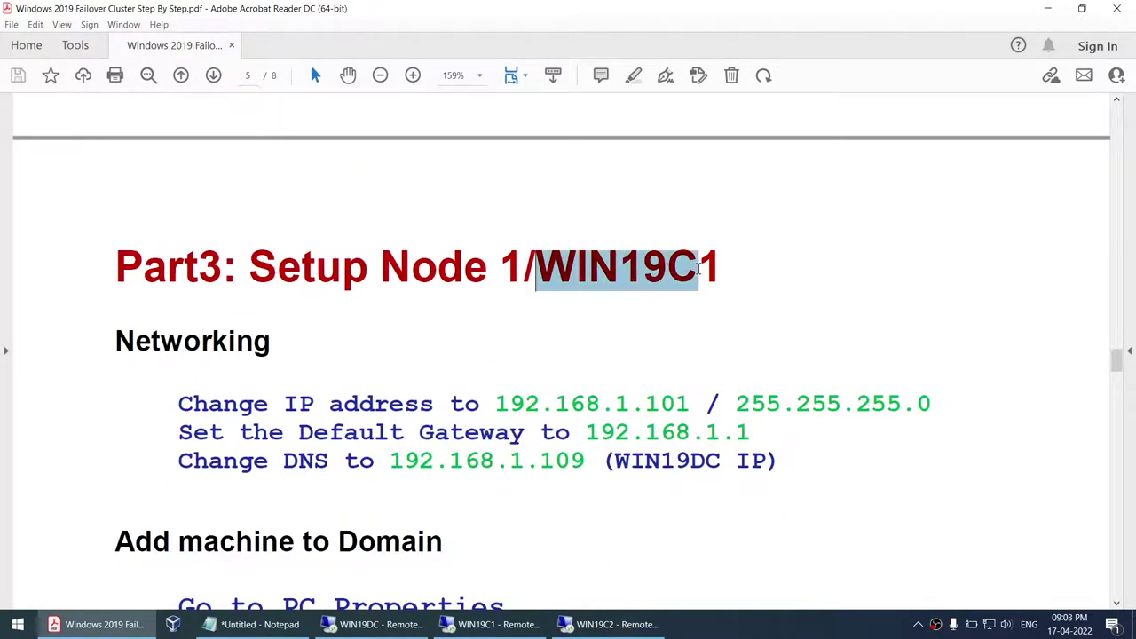
pyautogui.scroll(-20, 675, 364)
pyautogui.scroll(-1, 675, 373)
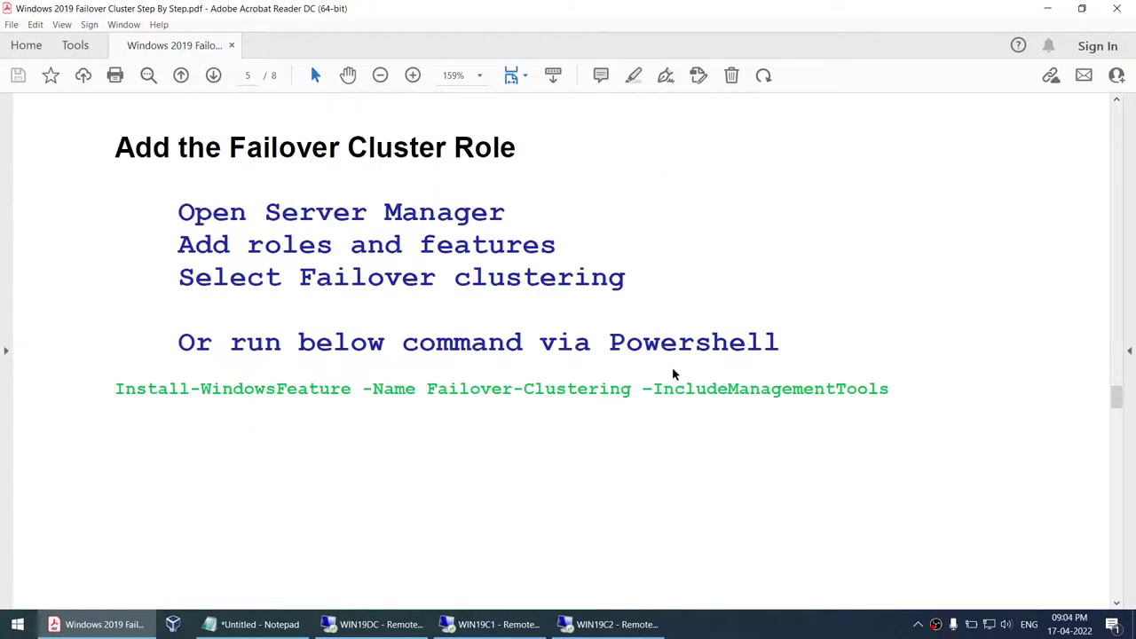
pyautogui.click(493, 624)
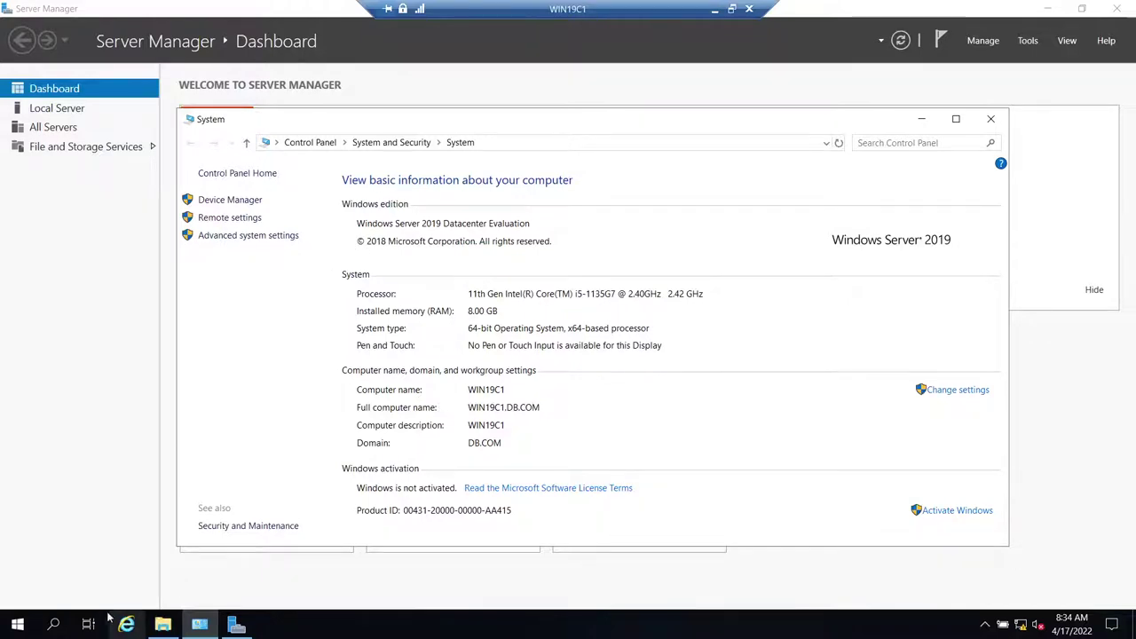
# - Open Command Prompt from Windows System on WIN19C1, enter hostname, then search Start for iSCSI
pyautogui.click(17, 624)
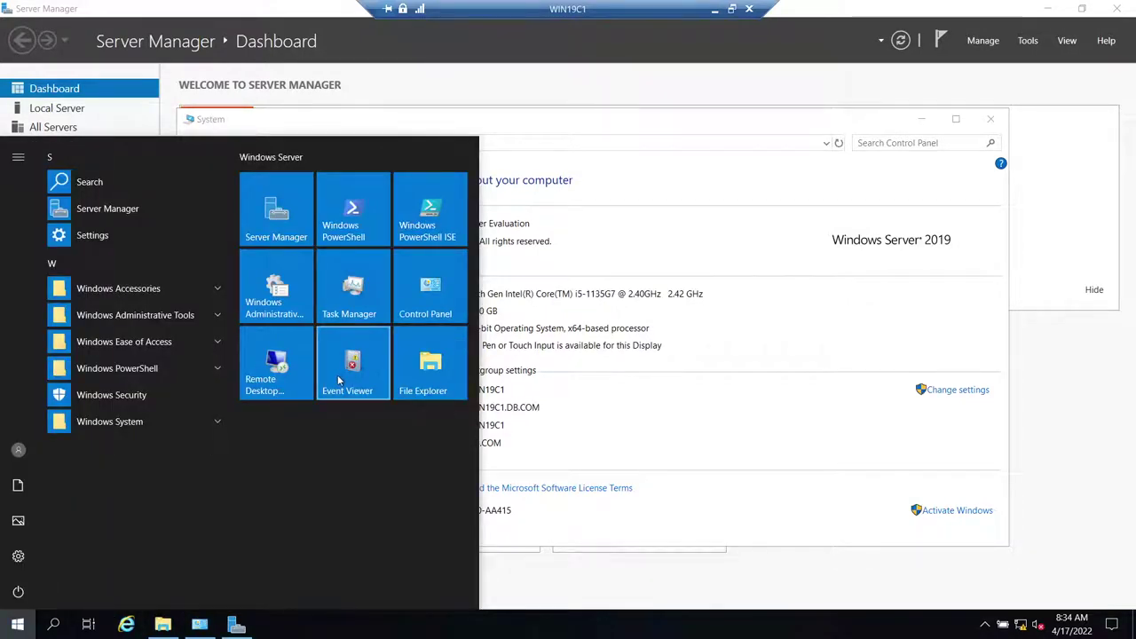
pyautogui.write('com')
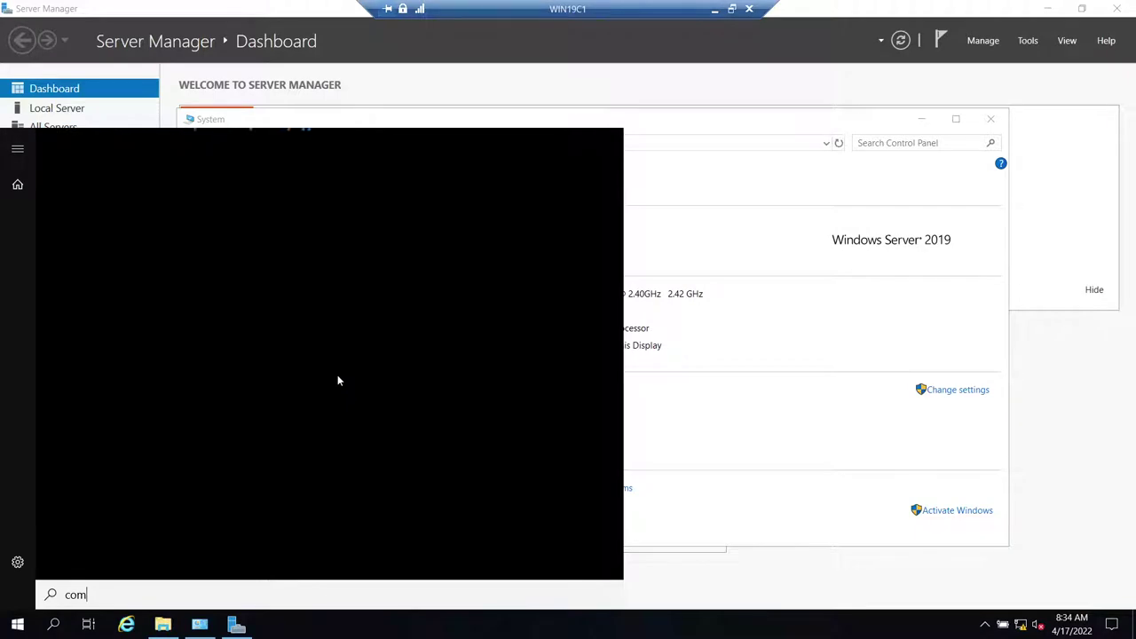
pyautogui.click(756, 426)
pyautogui.click(18, 624)
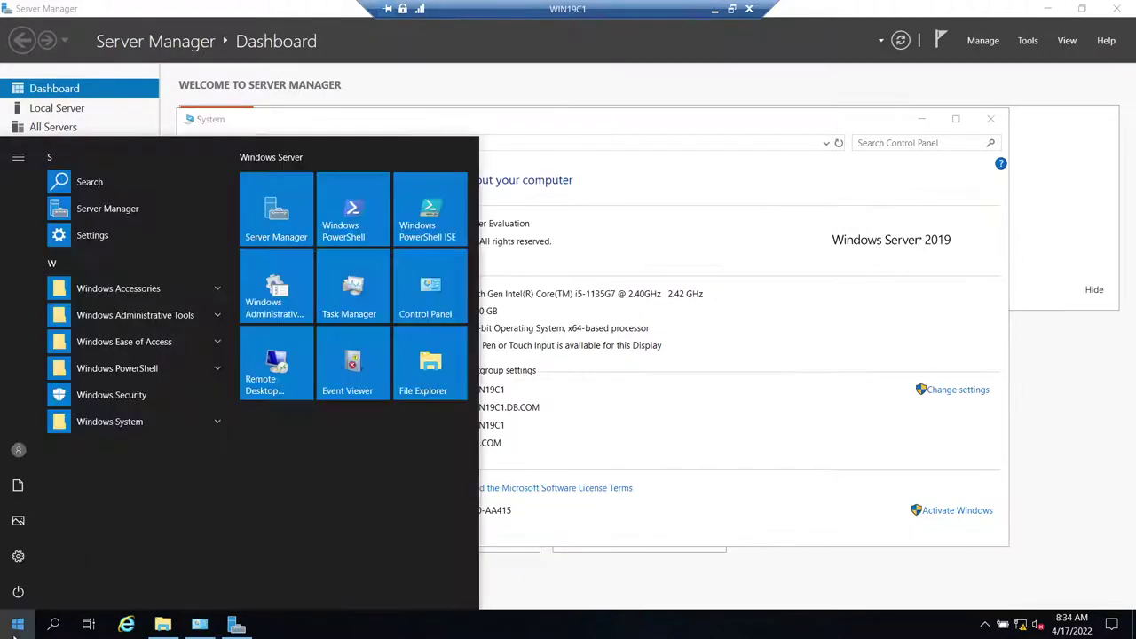
pyautogui.click(115, 422)
pyautogui.click(119, 450)
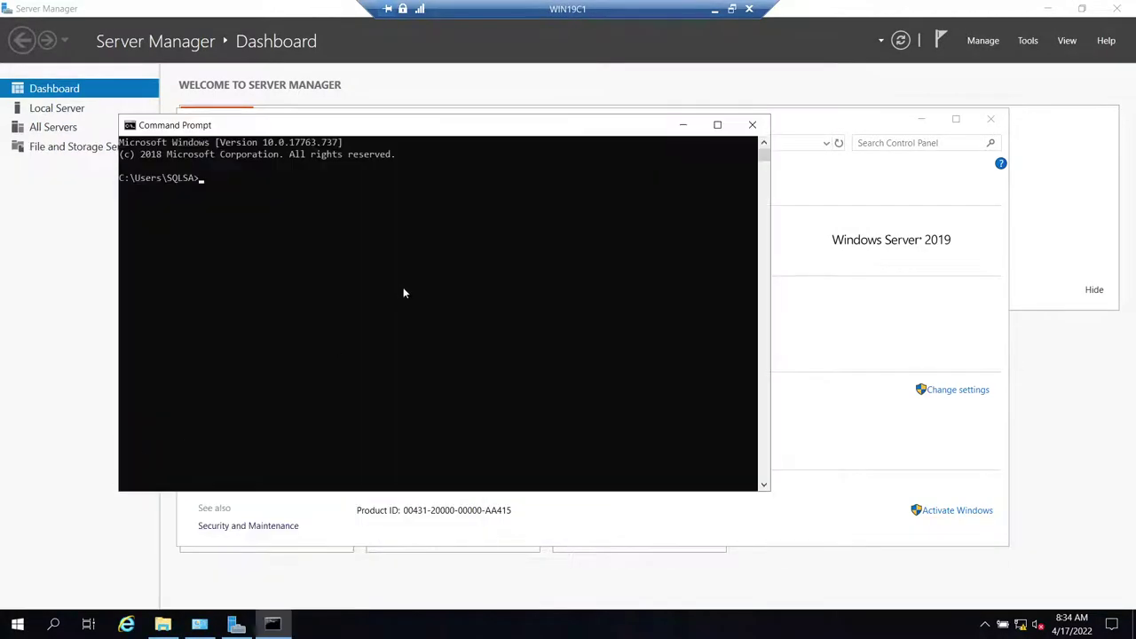
pyautogui.write('hostname')
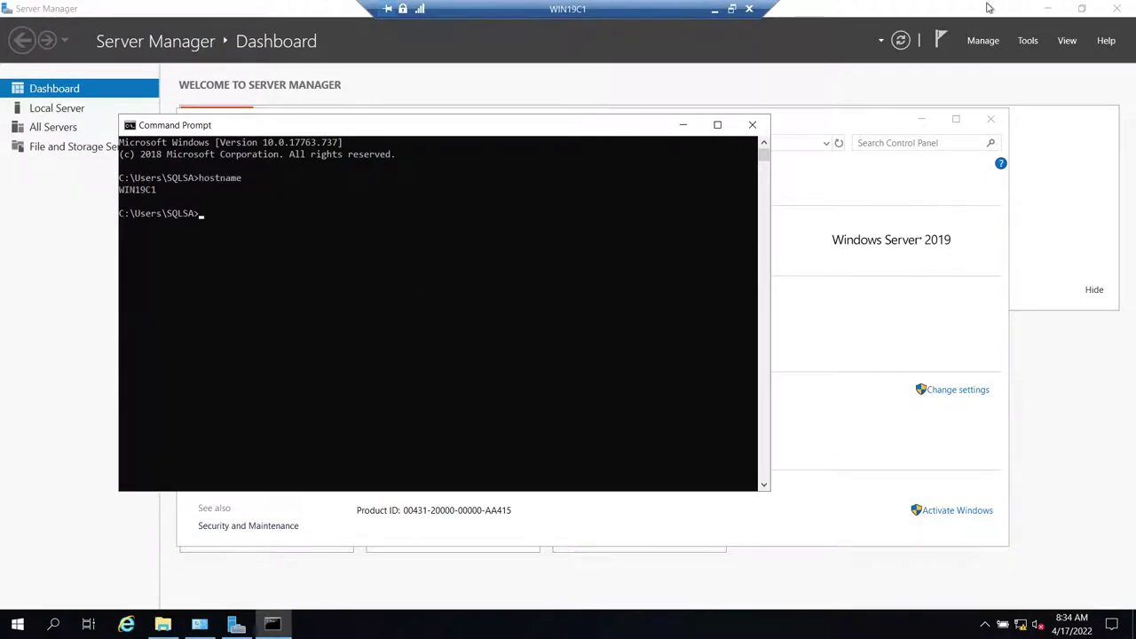
pyautogui.click(27, 626)
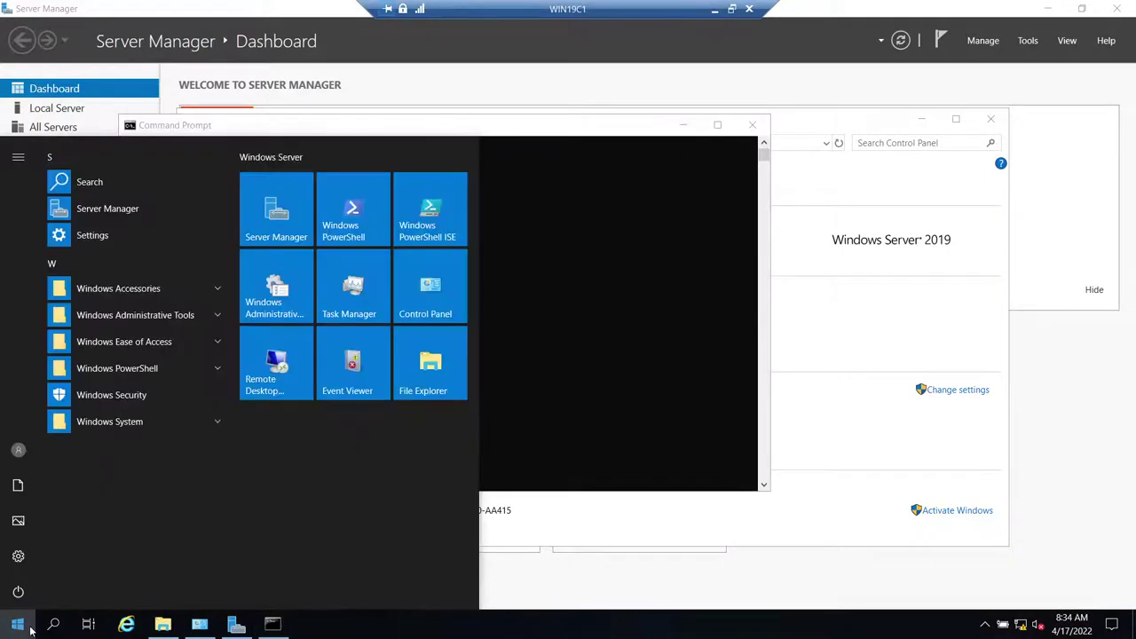
pyautogui.write('iscis')
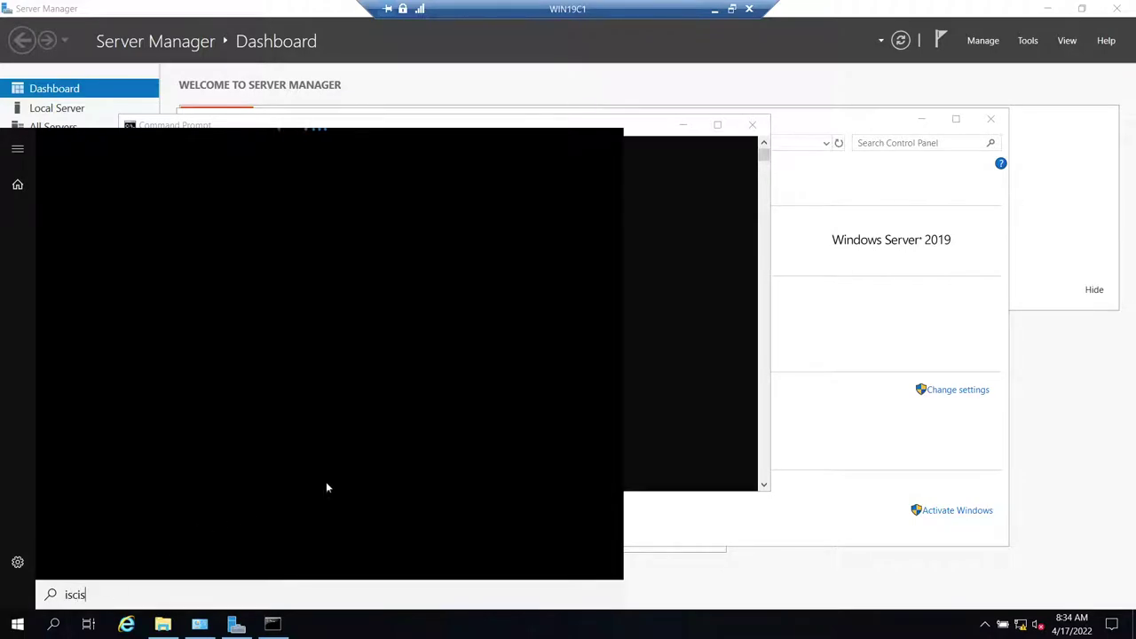
# - Launch iSCSI Initiator from Administrative Tools and agree to start the iSCSI service
pyautogui.click(678, 373)
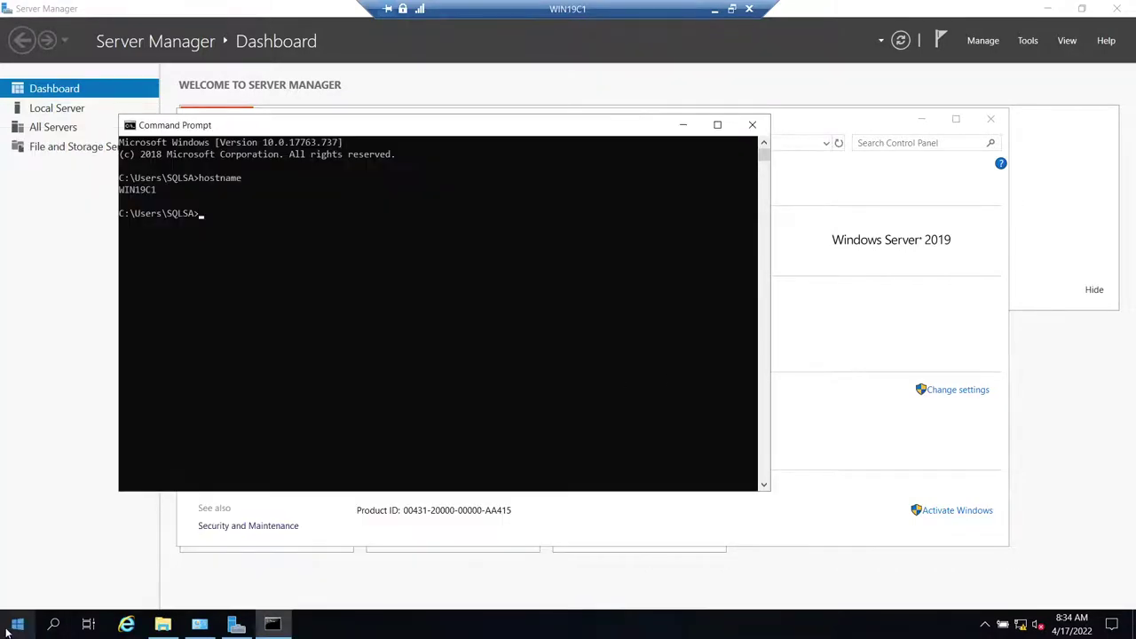
pyautogui.click(9, 629)
pyautogui.click(284, 291)
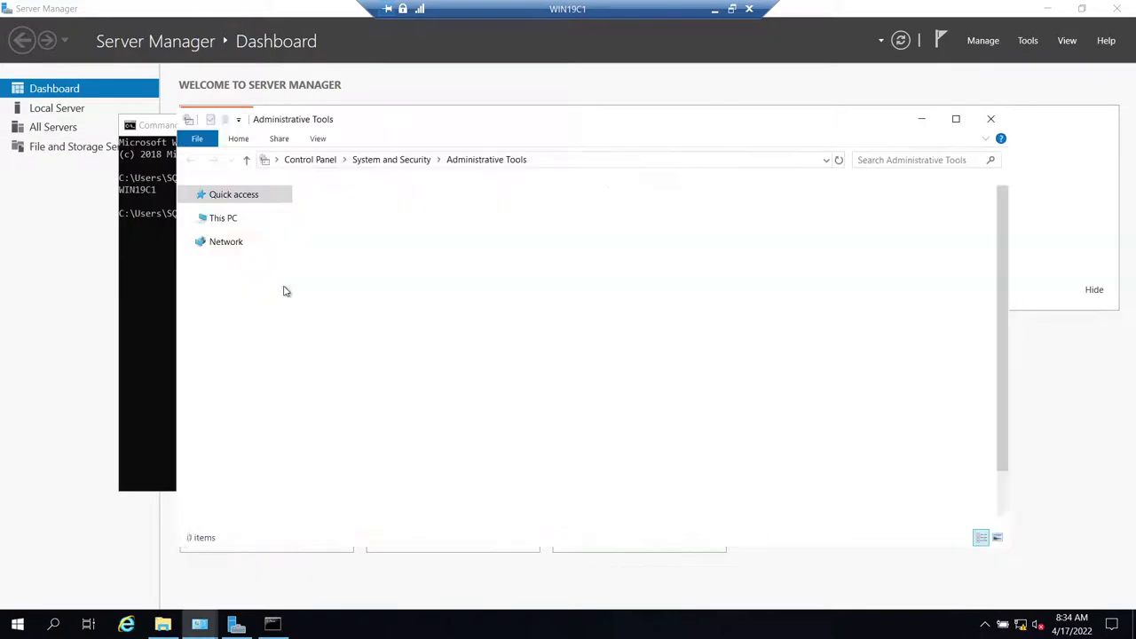
pyautogui.click(350, 306)
pyautogui.doubleClick(353, 307)
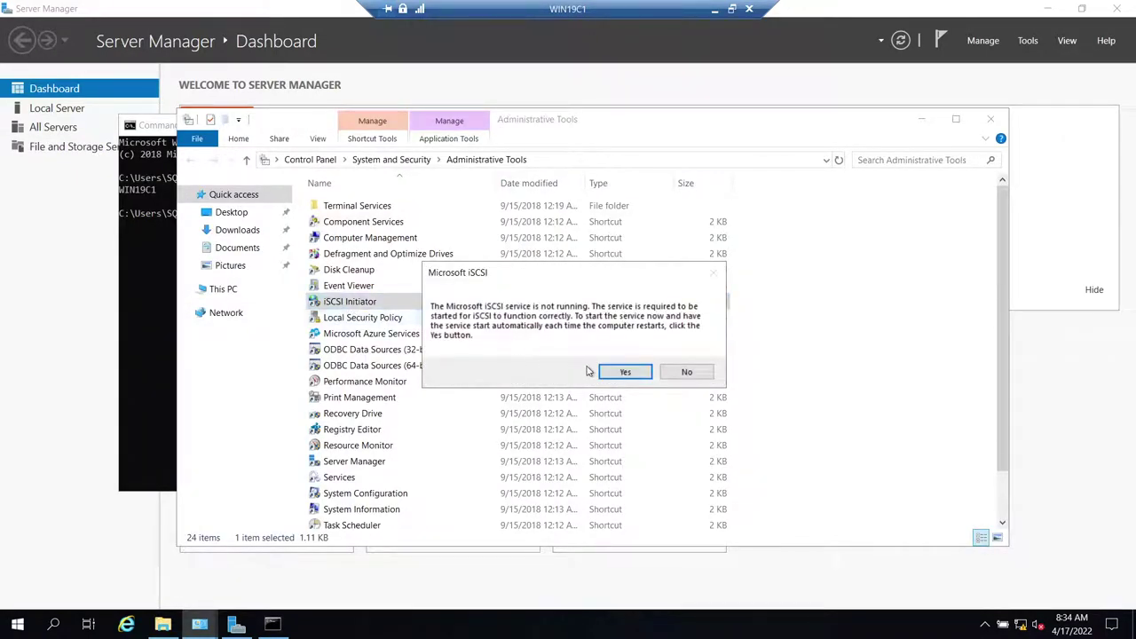
pyautogui.click(624, 372)
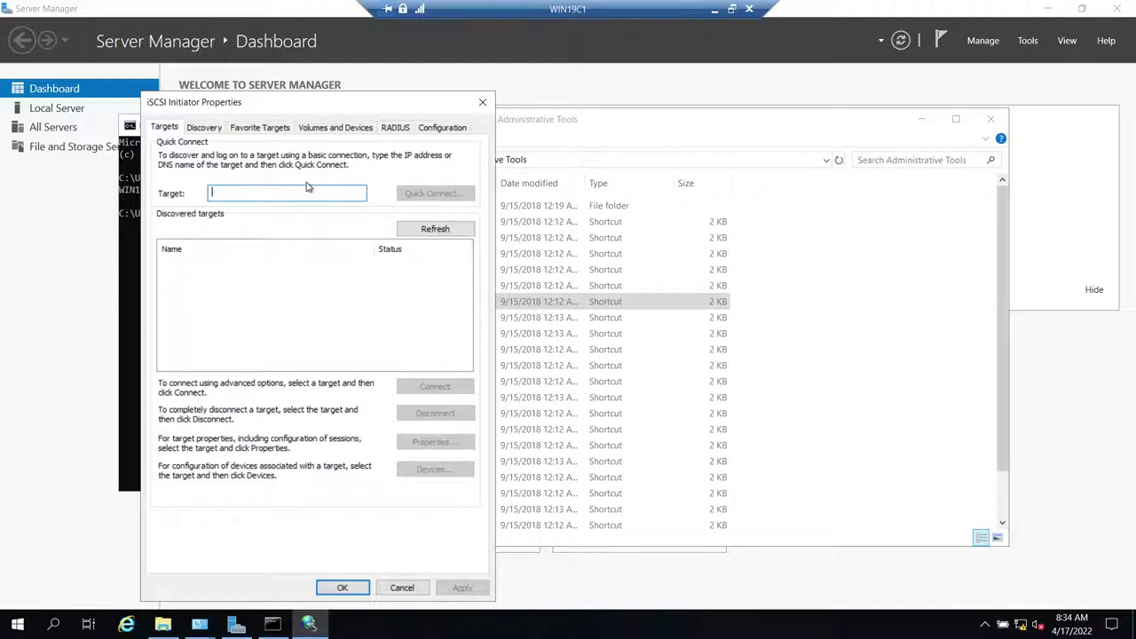
# - Quick Connect to target WIN19DC, confirm the connection, and close the initiator properties
pyautogui.write('WIN19')
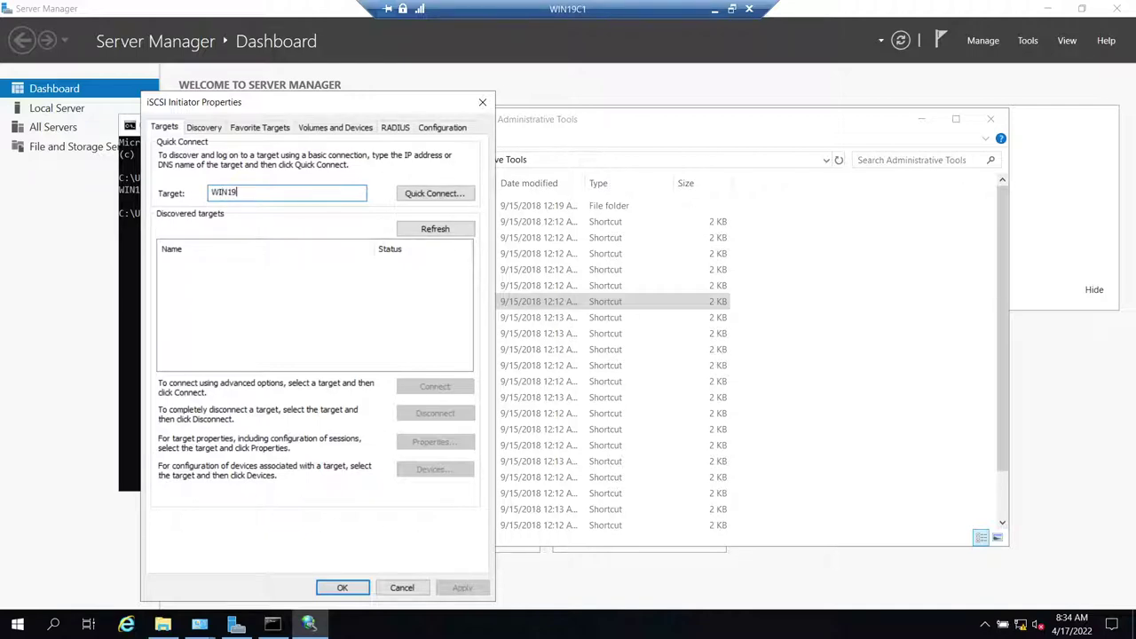
pyautogui.hotkey('ctrl', 'a')
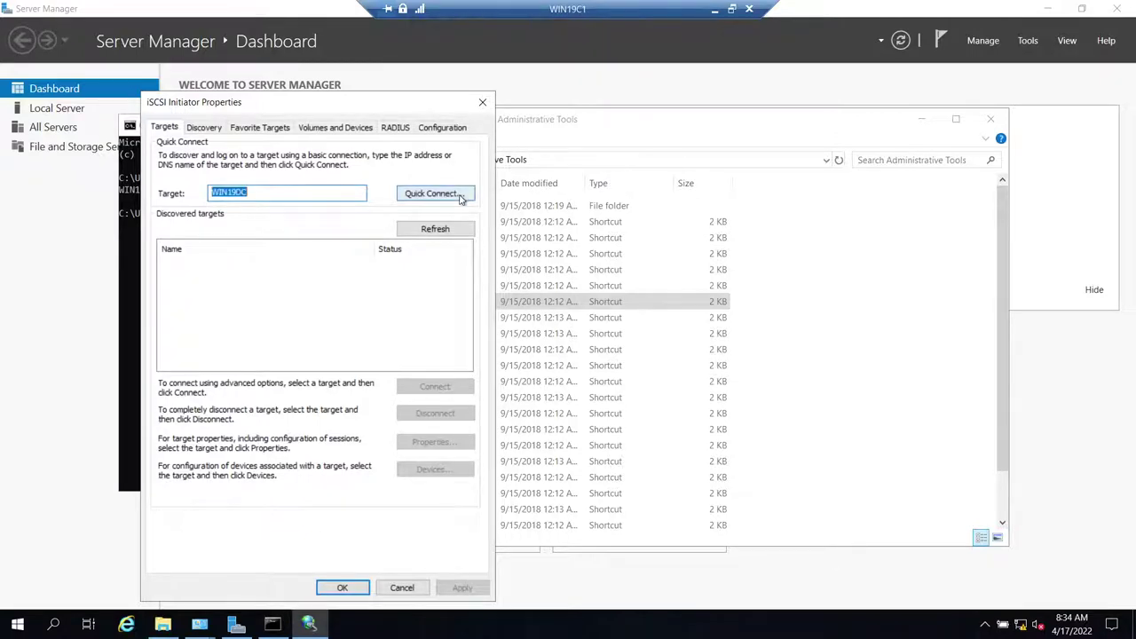
pyautogui.click(435, 192)
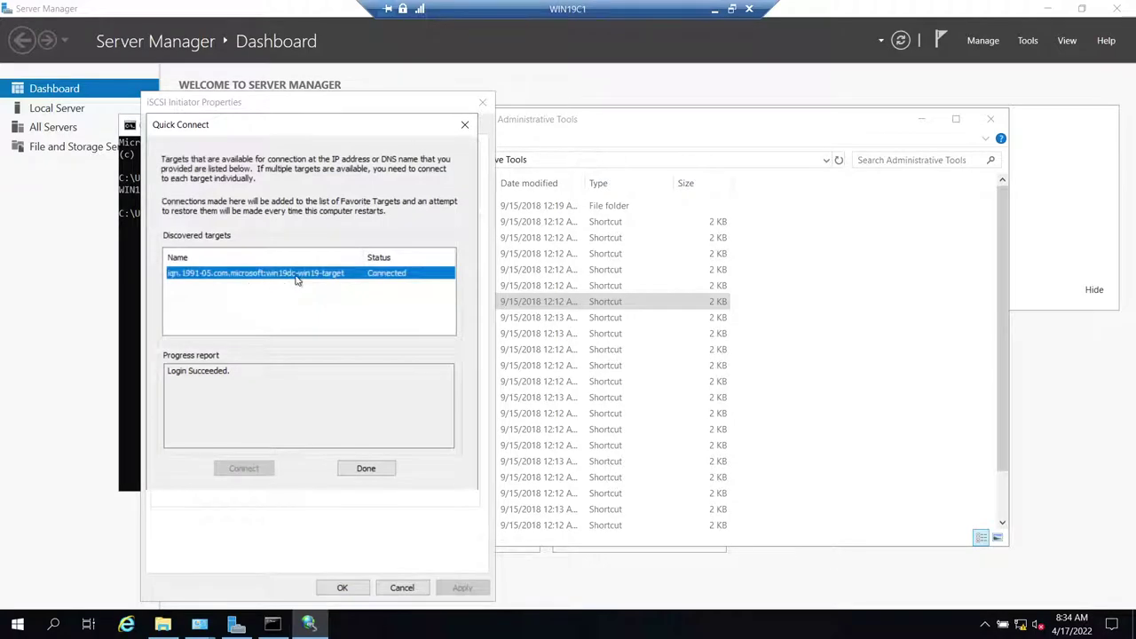
pyautogui.click(347, 473)
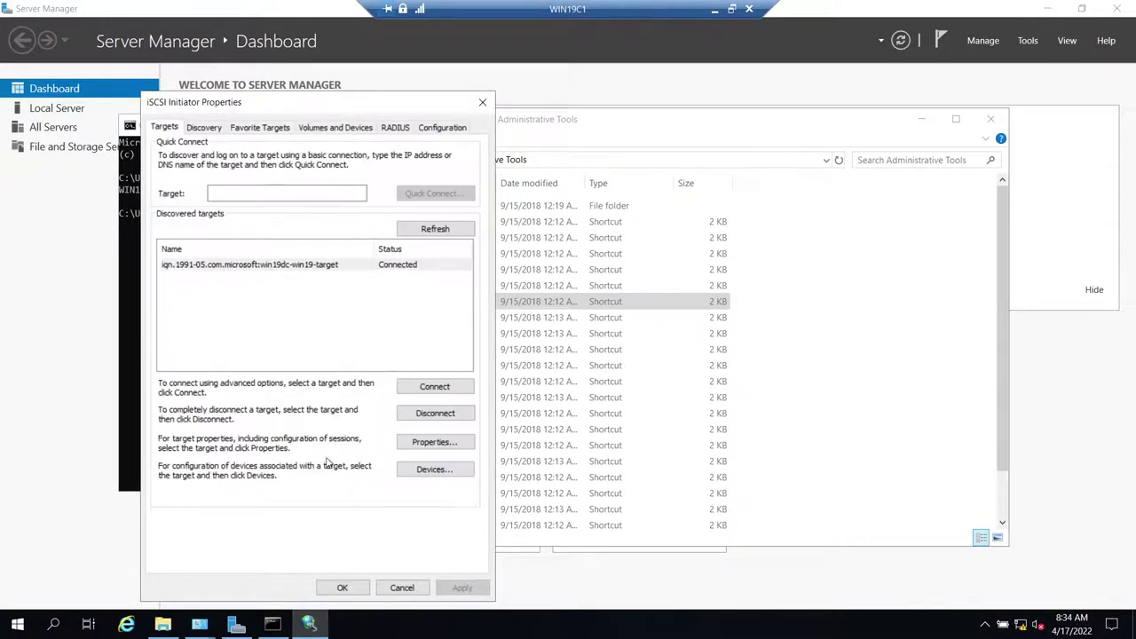
pyautogui.click(430, 391)
pyautogui.click(430, 391)
pyautogui.click(361, 256)
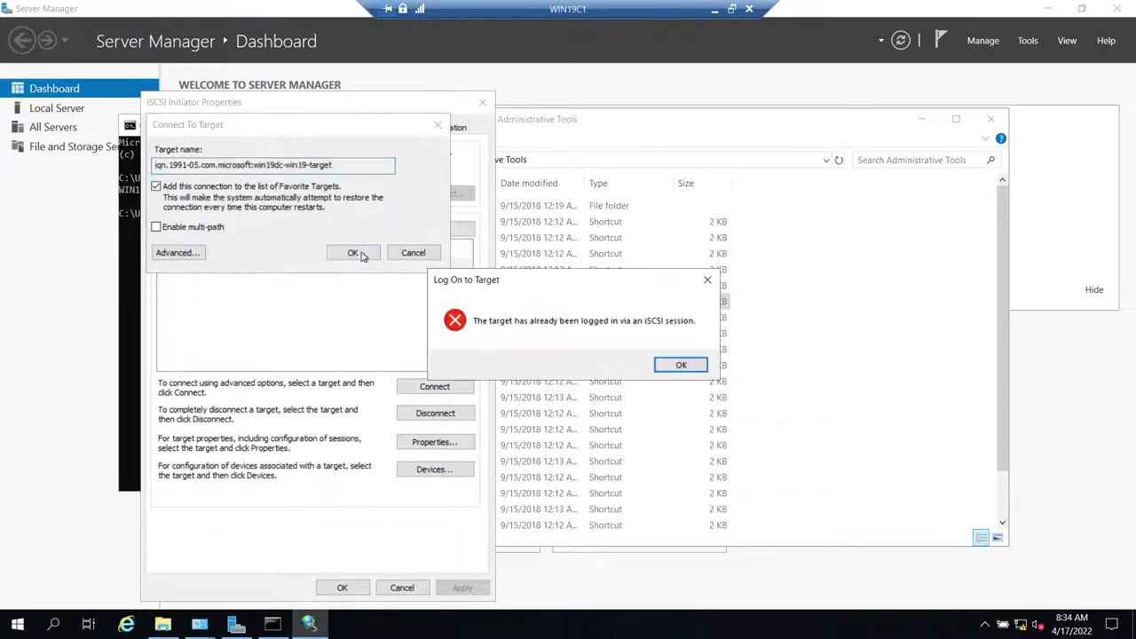
pyautogui.click(680, 364)
pyautogui.click(360, 589)
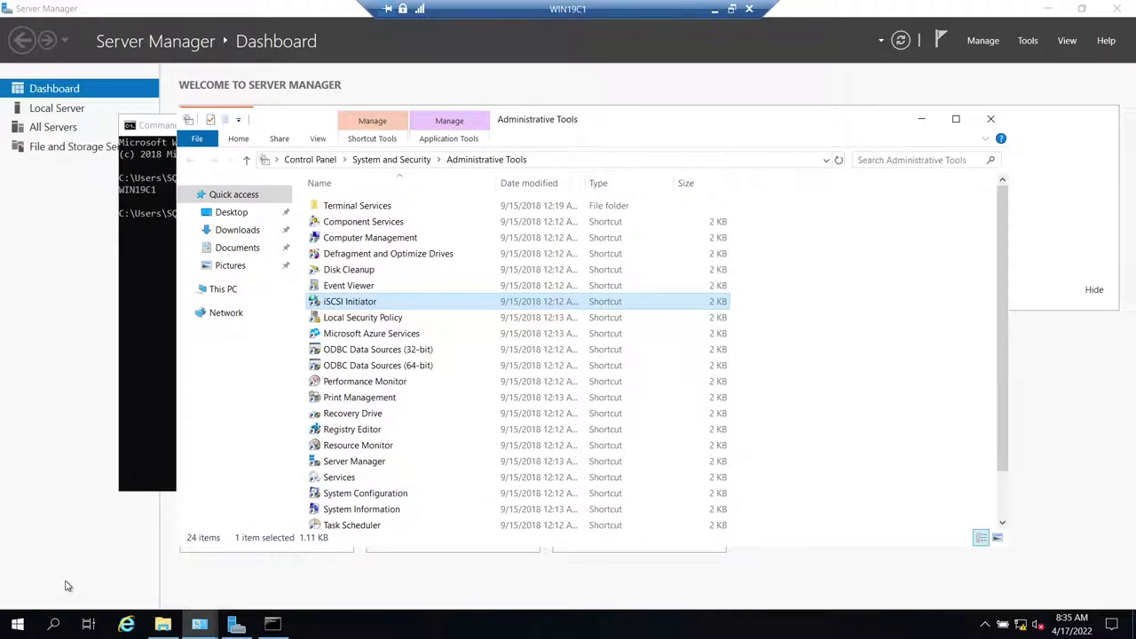
# - On WIN19C2, launch iSCSI Initiator from Administrative Tools and agree to start the Microsoft iSCSI service
pyautogui.click(138, 362)
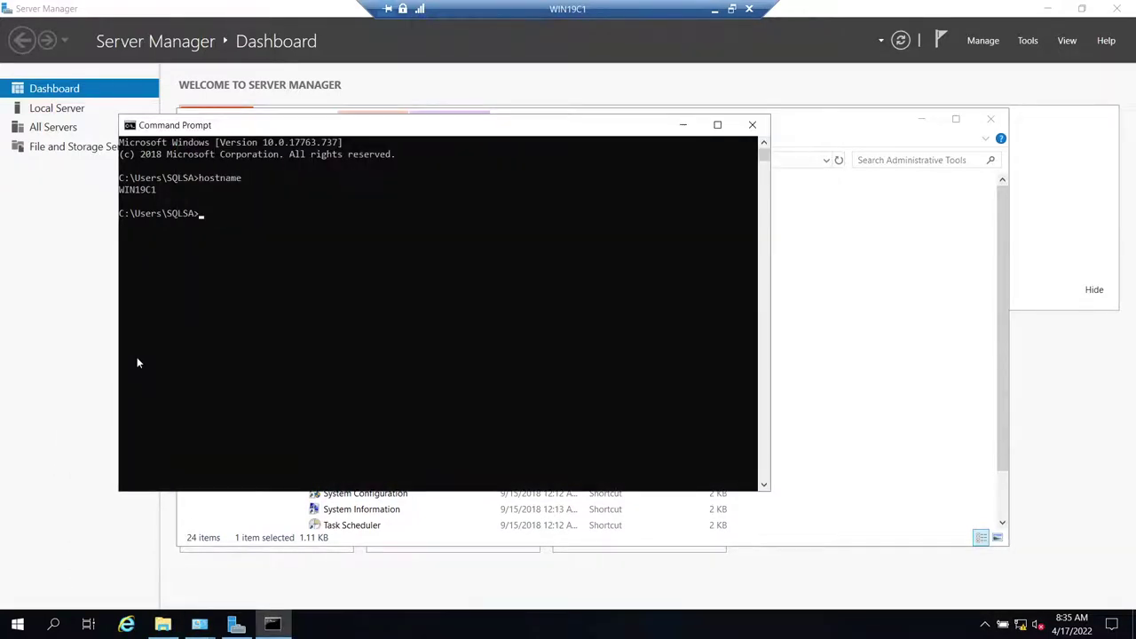
pyautogui.click(714, 9)
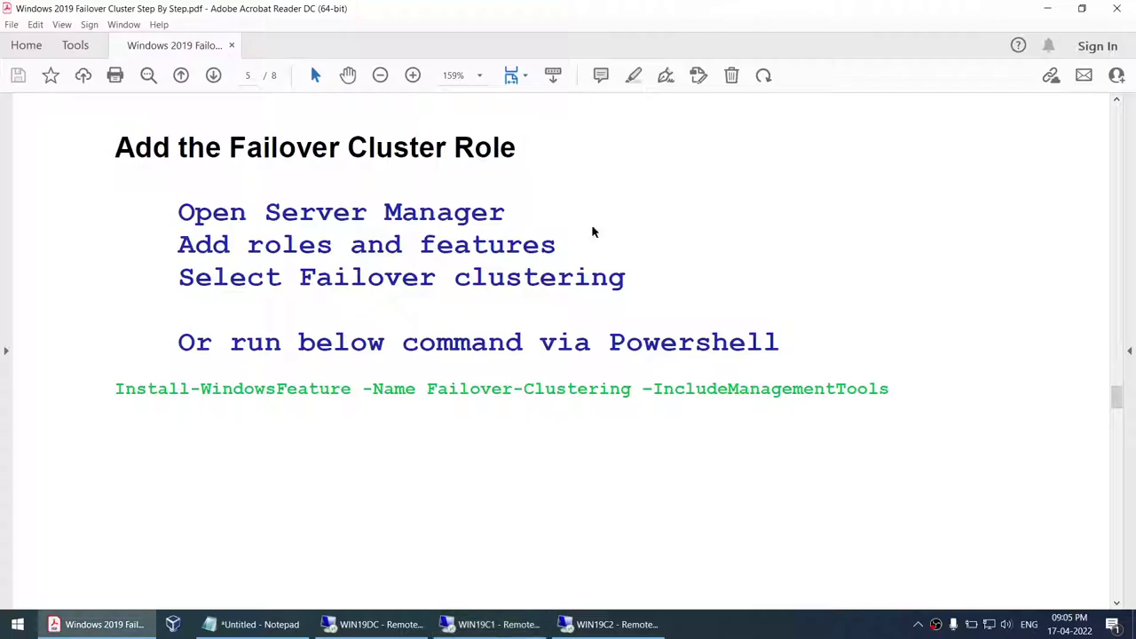
pyautogui.click(612, 624)
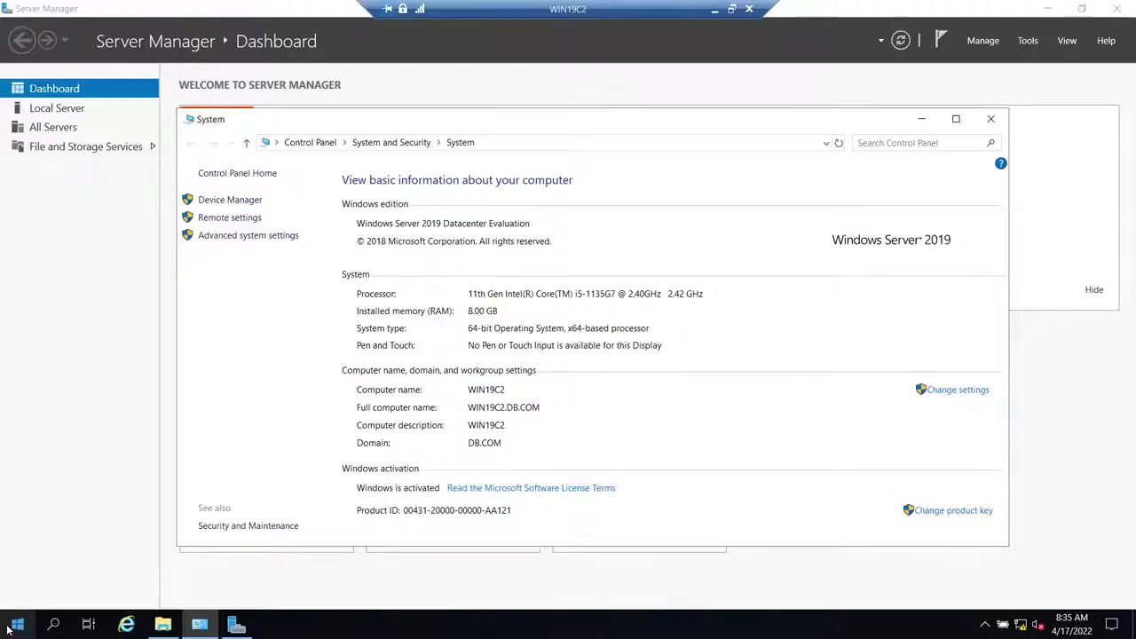
pyautogui.click(15, 626)
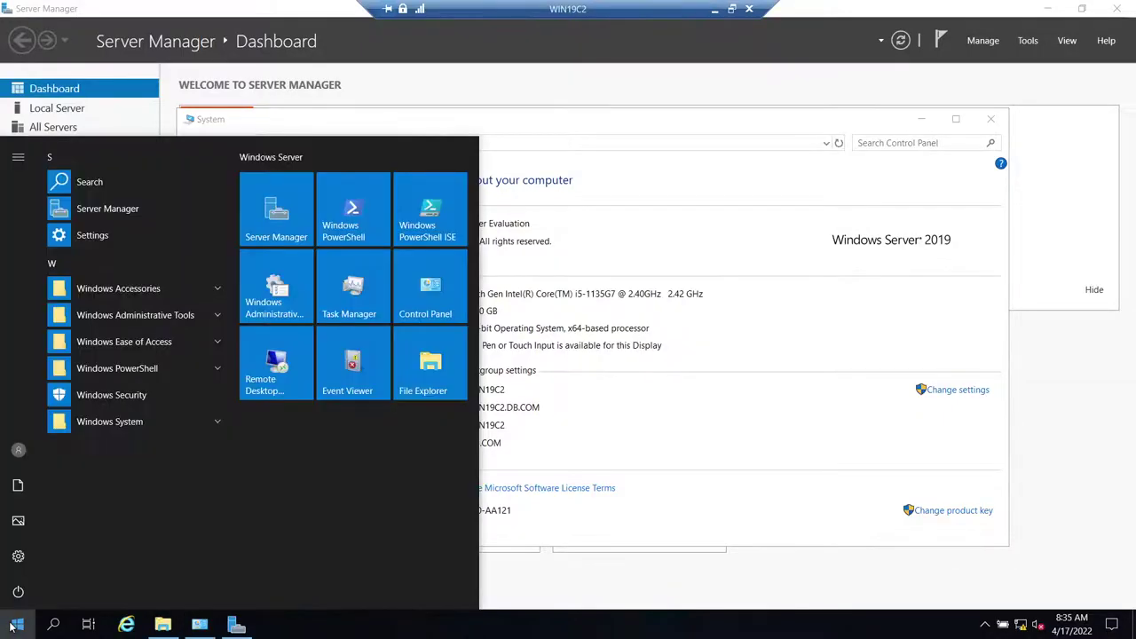
pyautogui.click(266, 304)
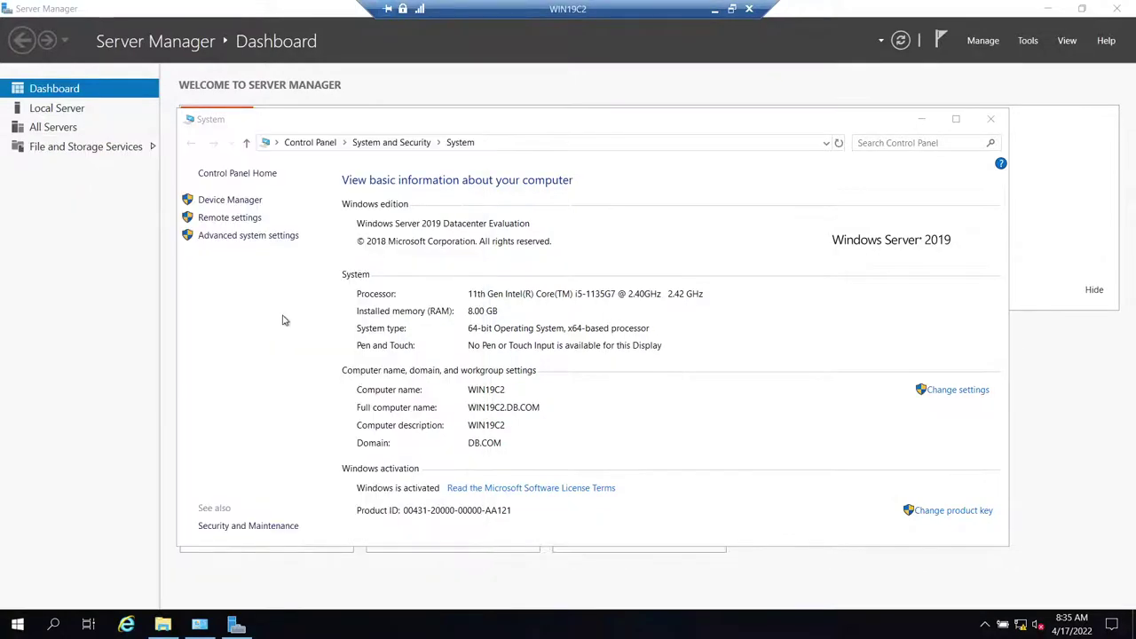
pyautogui.click(359, 302)
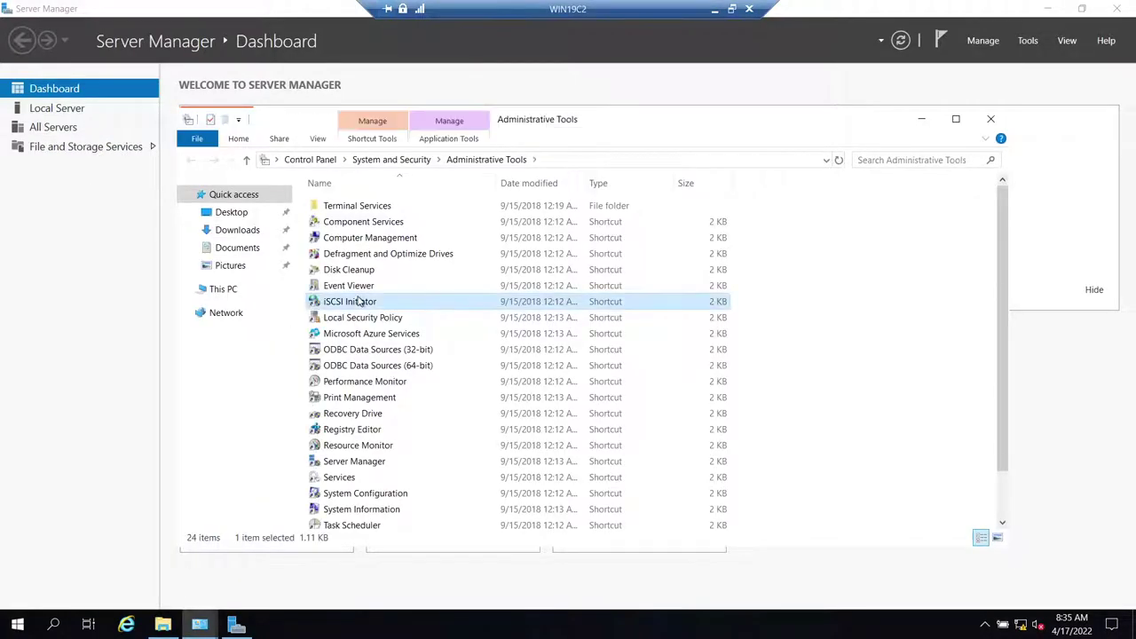
pyautogui.doubleClick(364, 306)
pyautogui.click(626, 371)
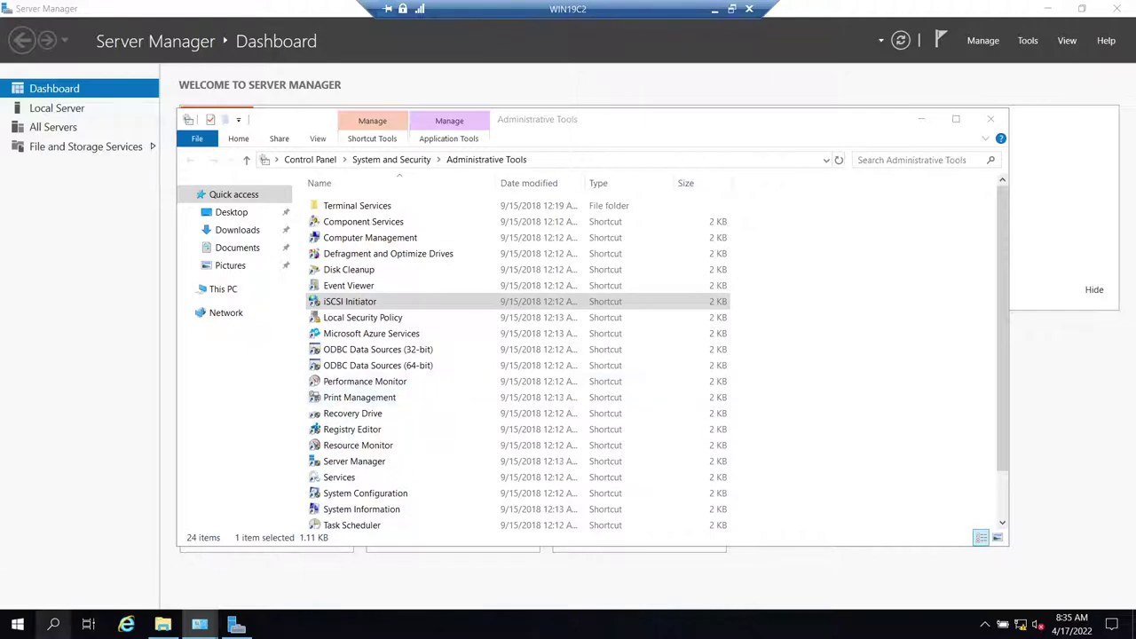
# - Open Computer Management from WIN19C2's Administrative Tools
pyautogui.click(32, 627)
pyautogui.write('format')
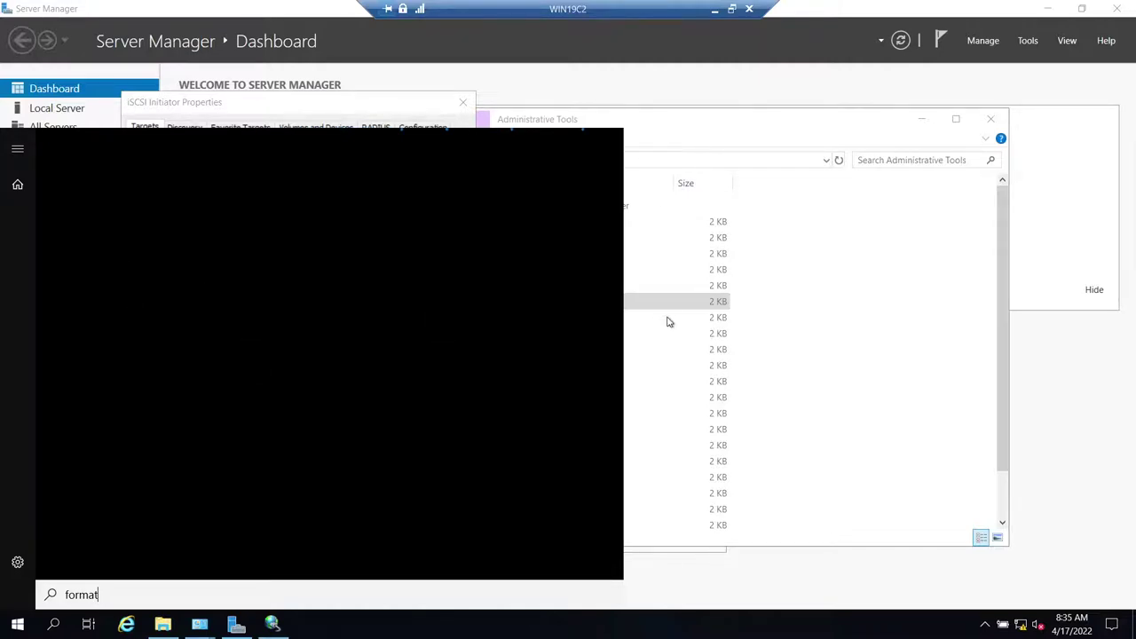
pyautogui.click(836, 361)
pyautogui.scroll(-1, 489, 397)
pyautogui.scroll(1, 488, 397)
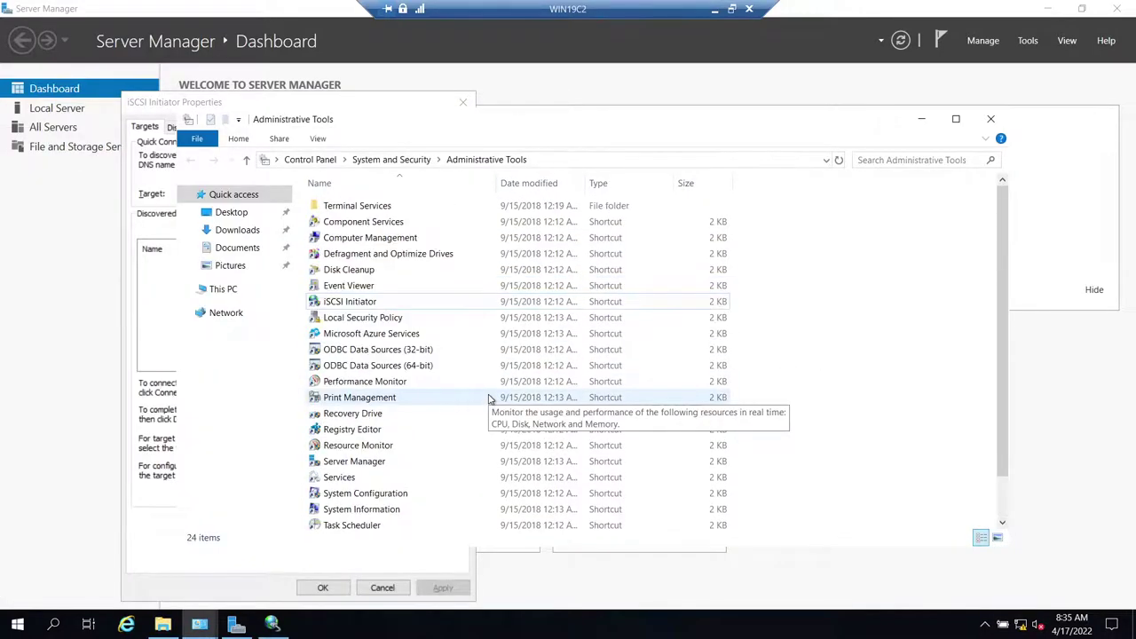
pyautogui.click(364, 240)
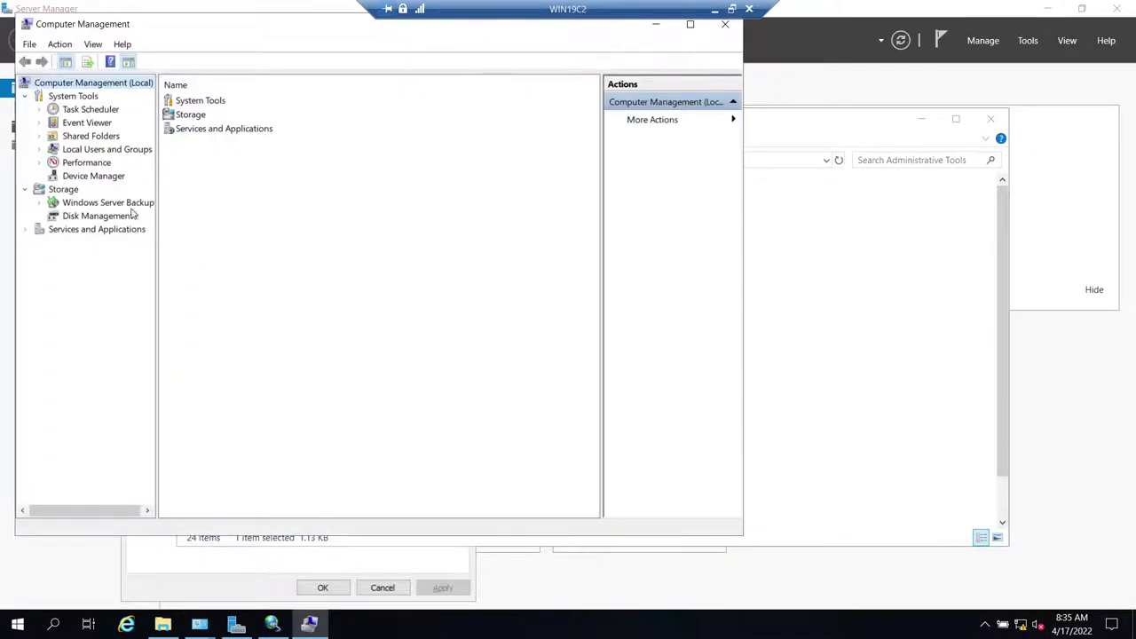
# - Show Disk Management maximized with Disks 0–2 (C:, DATA D:, EXTRA E:), then return to iSCSI Initiator Properties
pyautogui.click(80, 216)
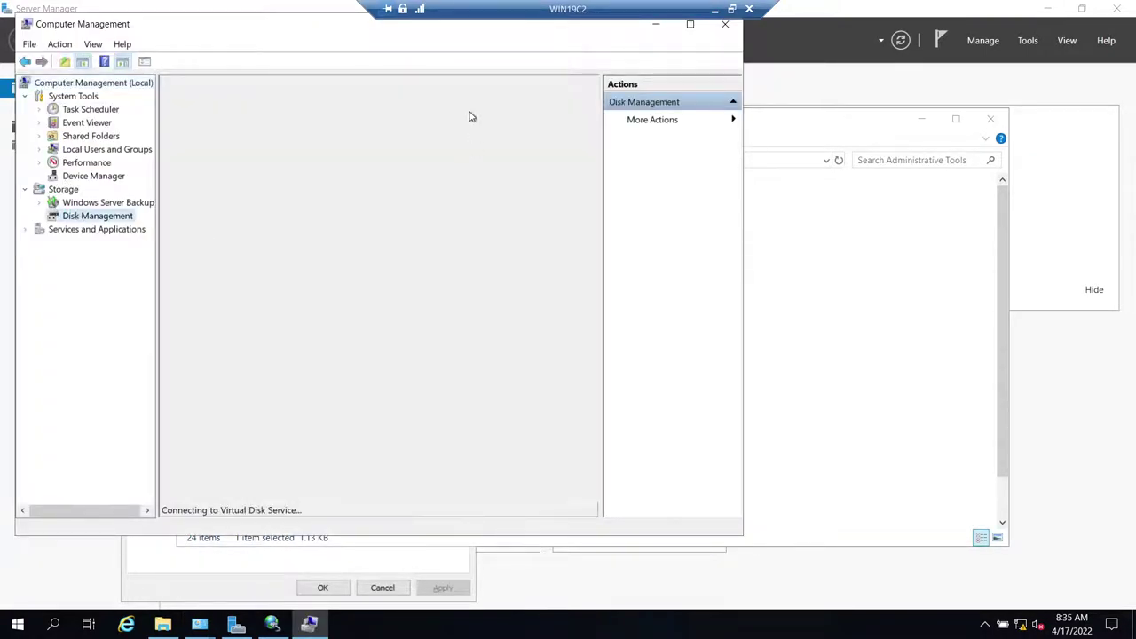
pyautogui.doubleClick(302, 29)
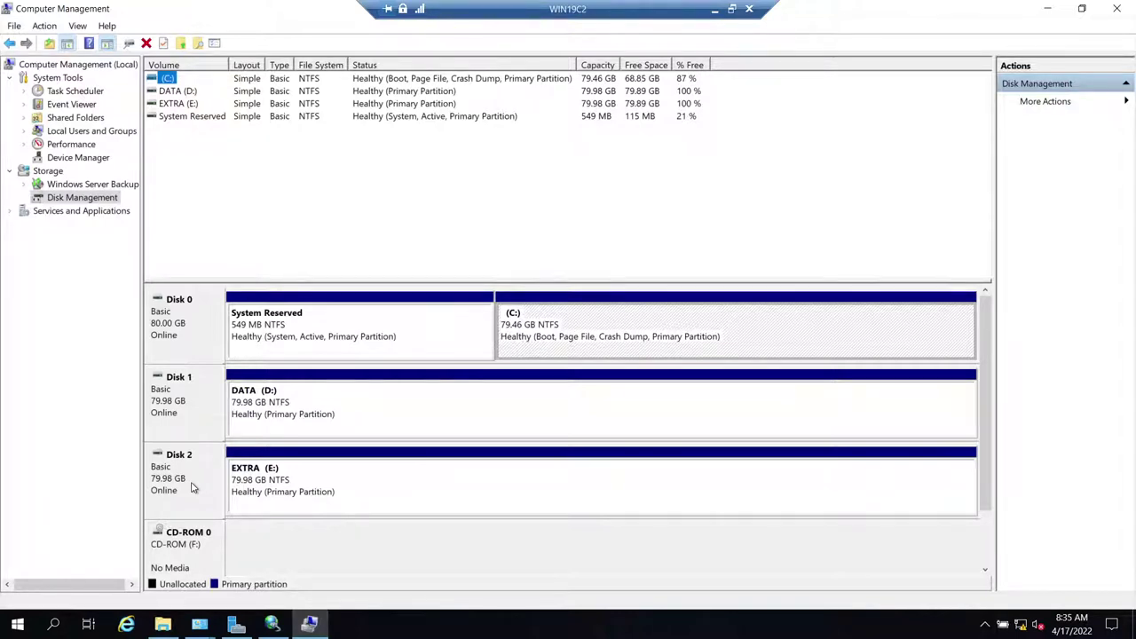
pyautogui.click(271, 625)
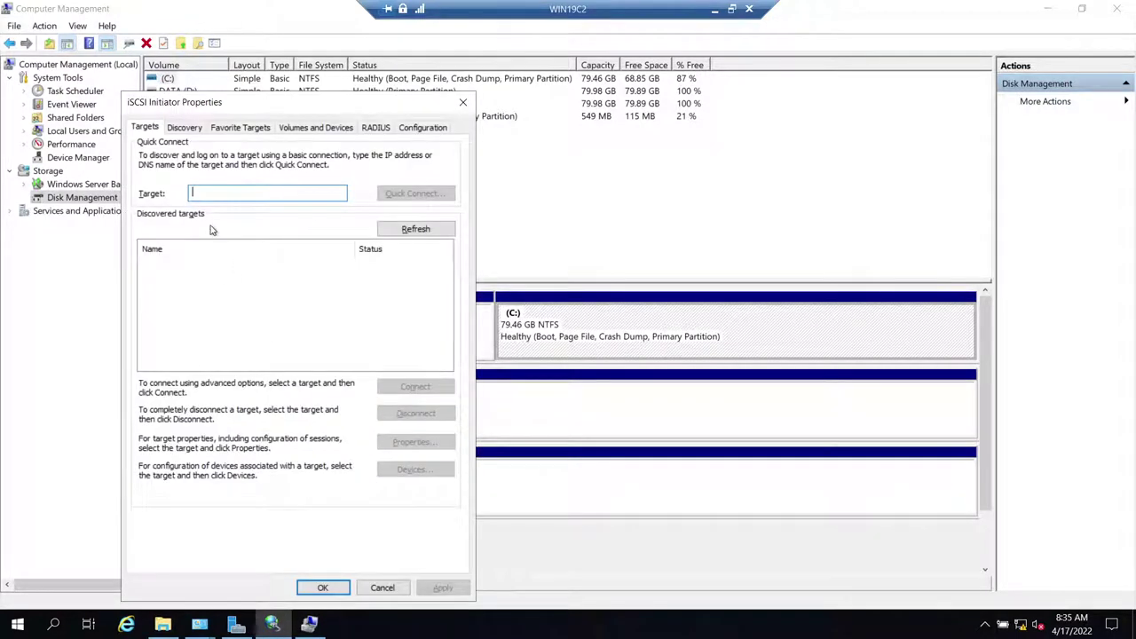
# - Quick Connect WIN19C2 to target WIN19DC (win19dc-win19-target), then close iSCSI Initiator Properties
pyautogui.write('WIN19')
pyautogui.hotkey('ctrl', 'a')
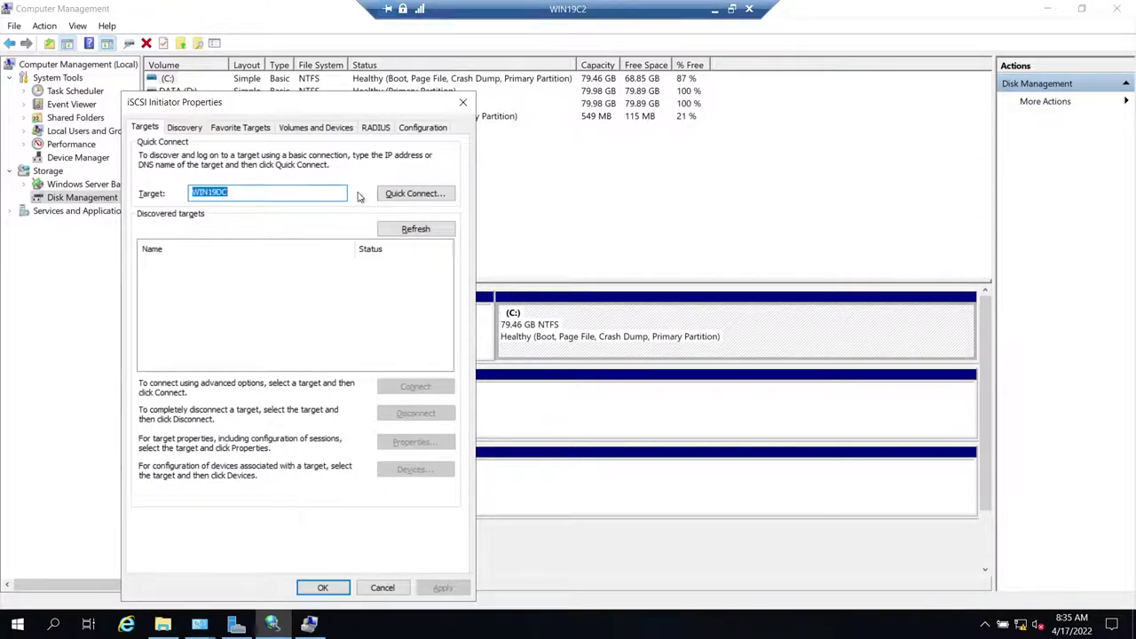
pyautogui.click(414, 194)
pyautogui.click(345, 470)
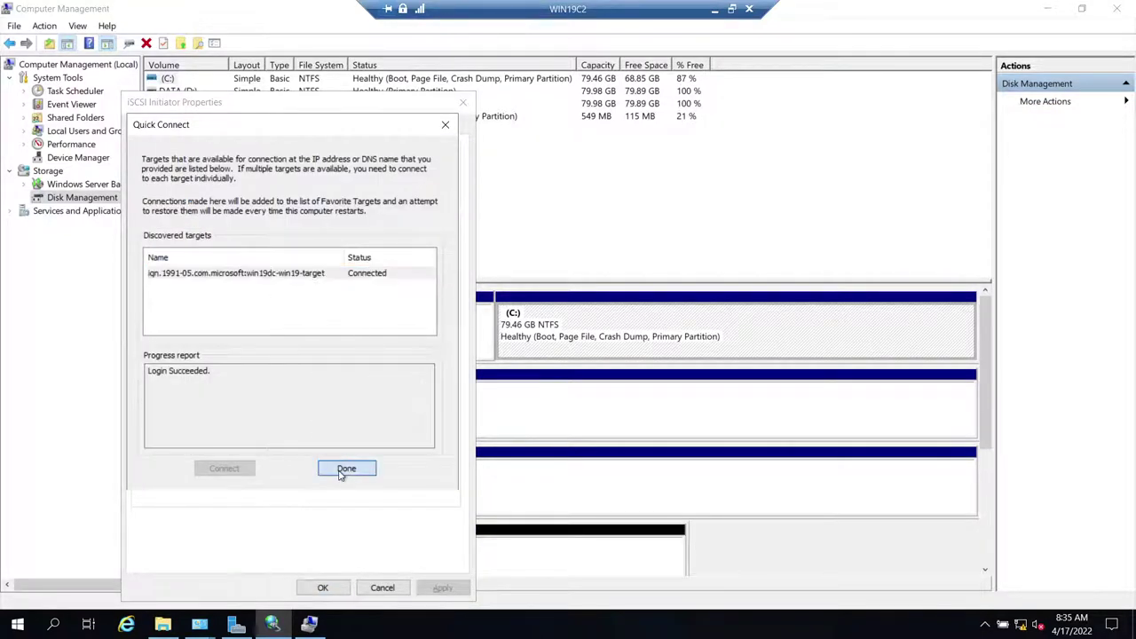
pyautogui.click(383, 589)
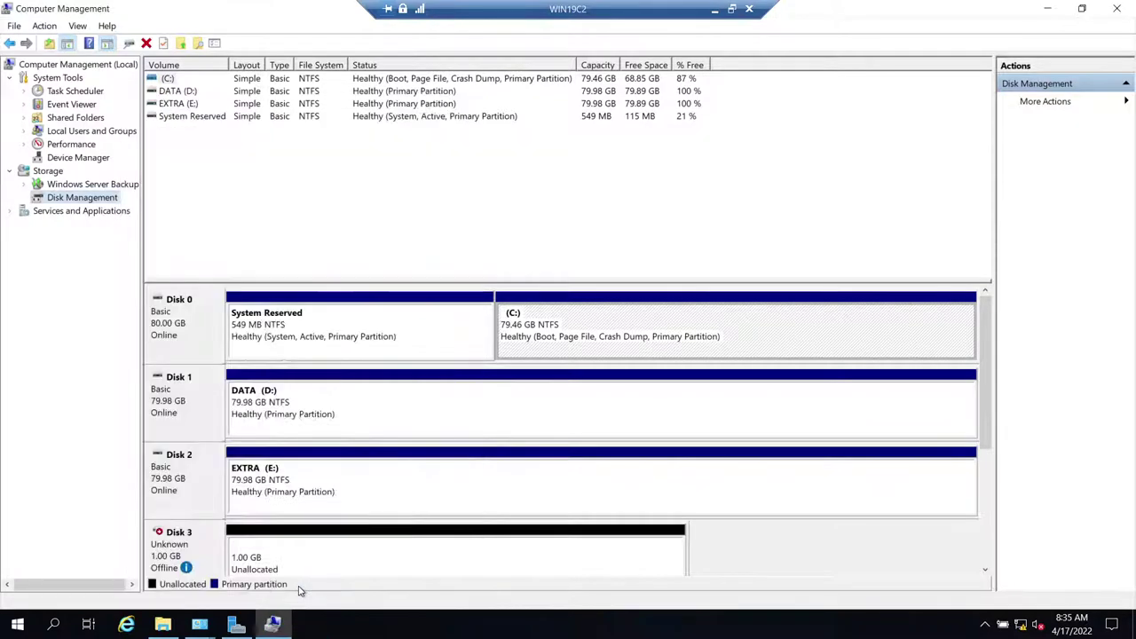
# - Bring the offline 1 GB Disk 3 and 20 GB Disk 4 online on WIN19C2
pyautogui.click(331, 500)
pyautogui.click(197, 343)
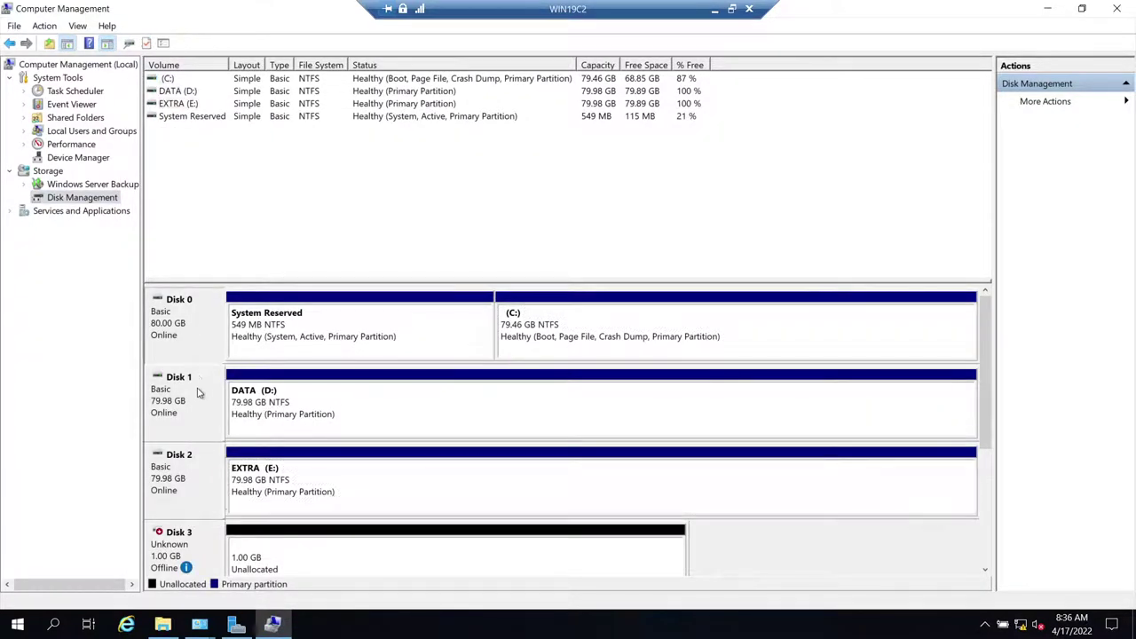
pyautogui.moveTo(988, 400); pyautogui.dragTo(981, 515)
pyautogui.moveTo(167, 326)
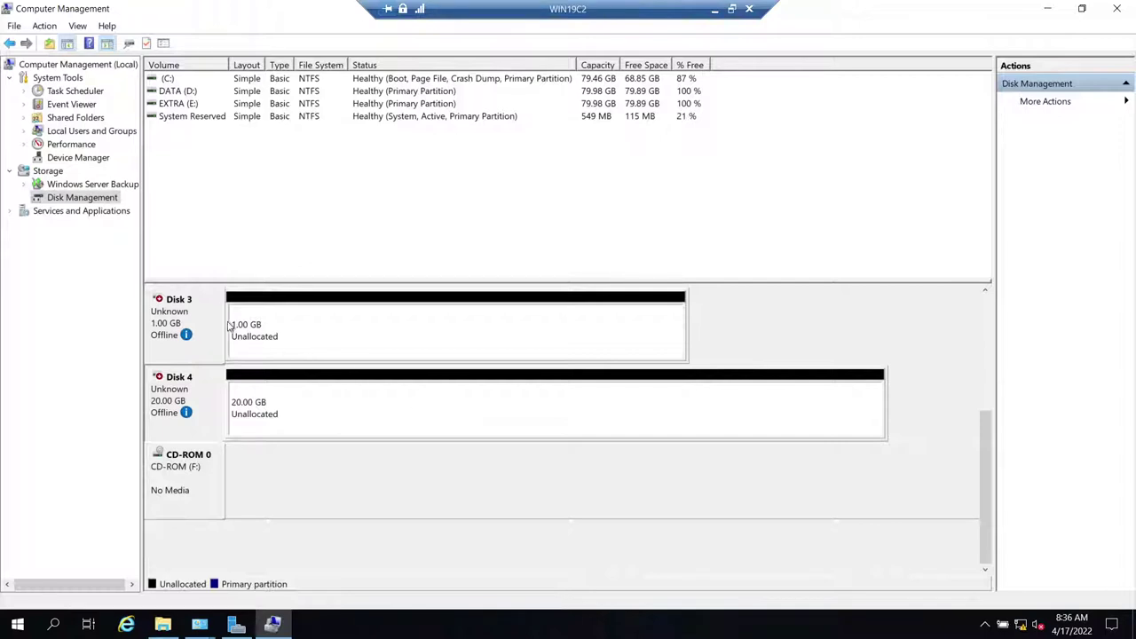
pyautogui.rightClick(187, 332)
pyautogui.click(192, 335)
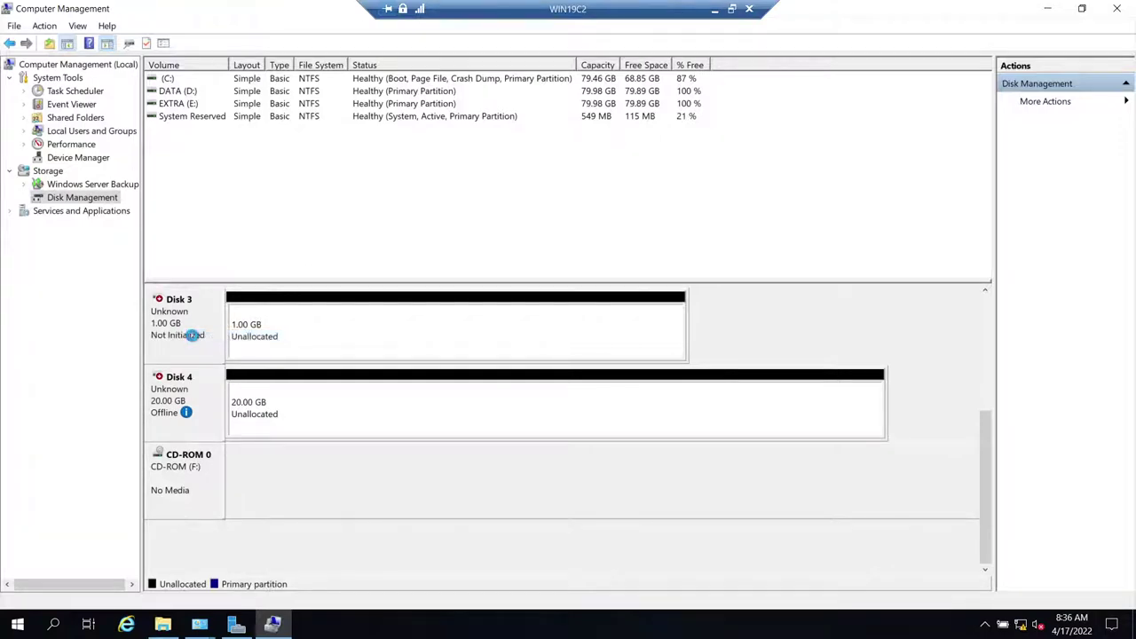
pyautogui.rightClick(190, 381)
pyautogui.click(220, 388)
# - Refresh Disk Management to confirm both disks Not Initialized, then minimize the WIN19C2 session
pyautogui.rightClick(93, 195)
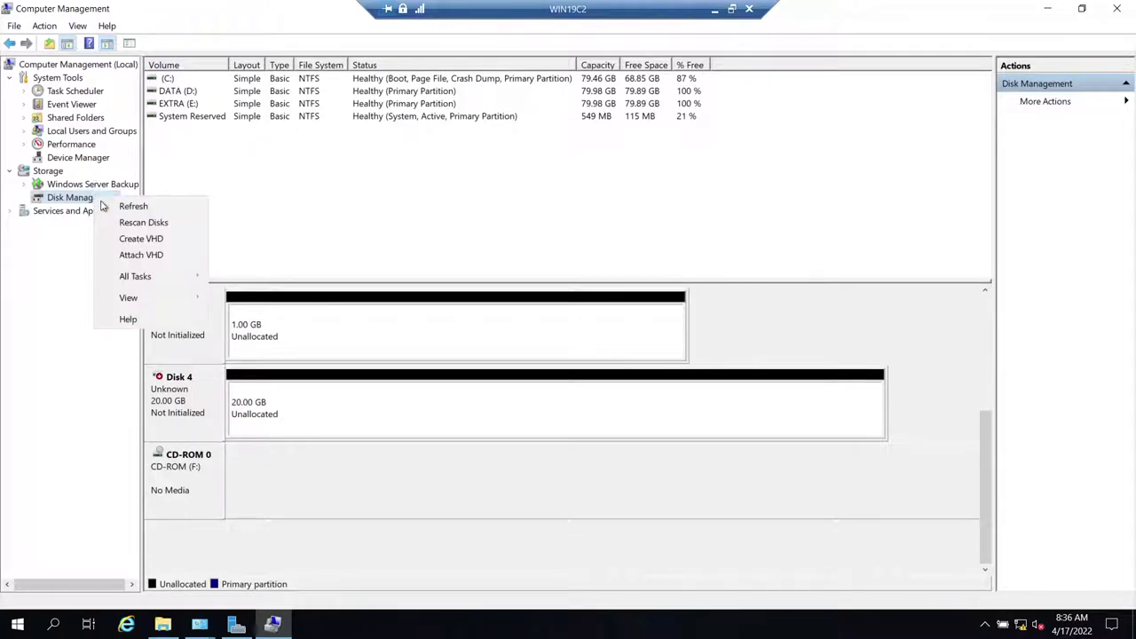
pyautogui.click(133, 202)
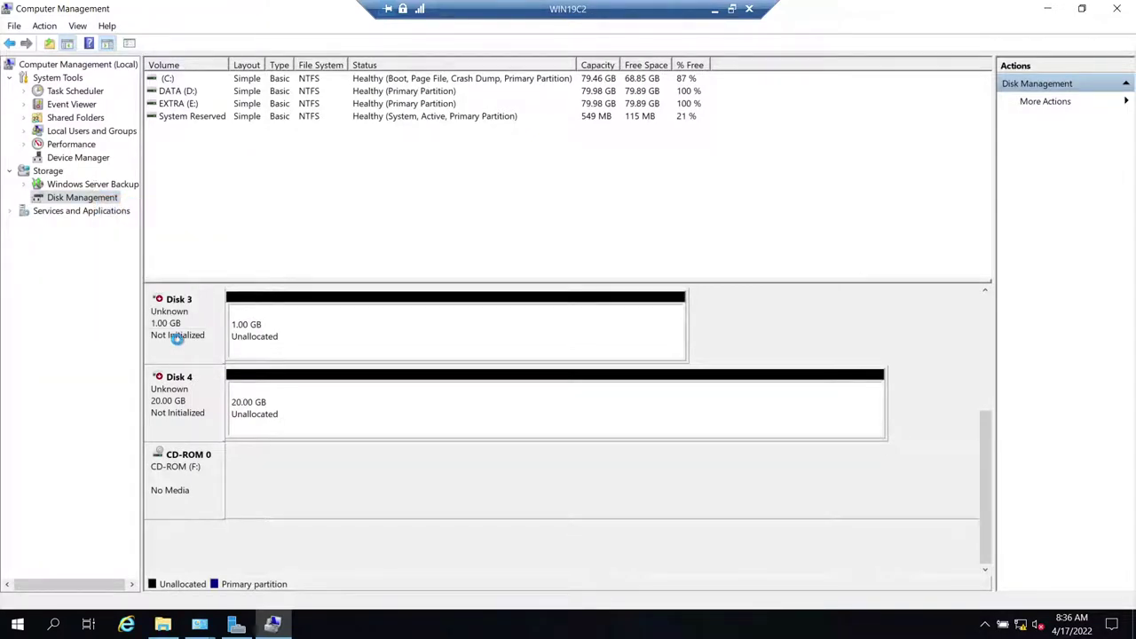
pyautogui.click(73, 185)
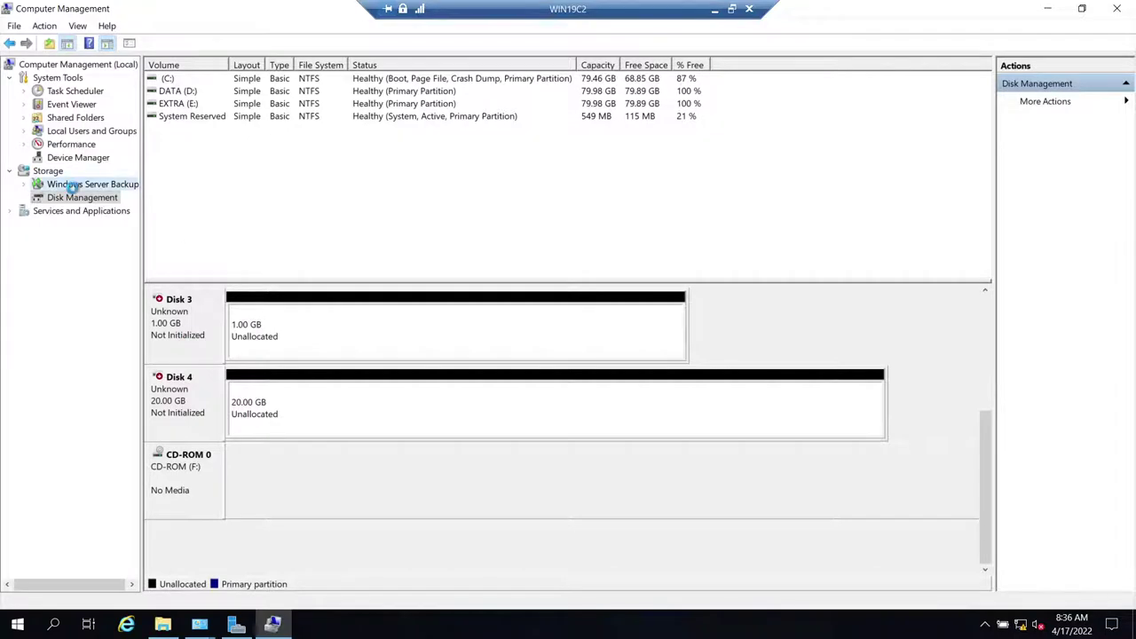
pyautogui.click(77, 211)
pyautogui.click(79, 198)
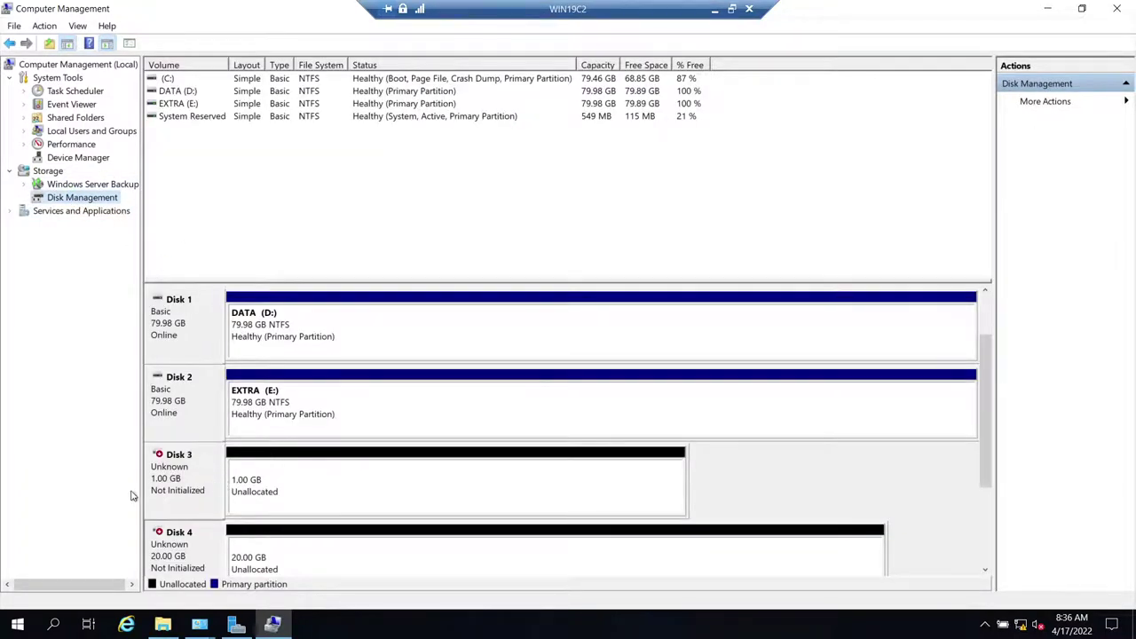
pyautogui.click(714, 9)
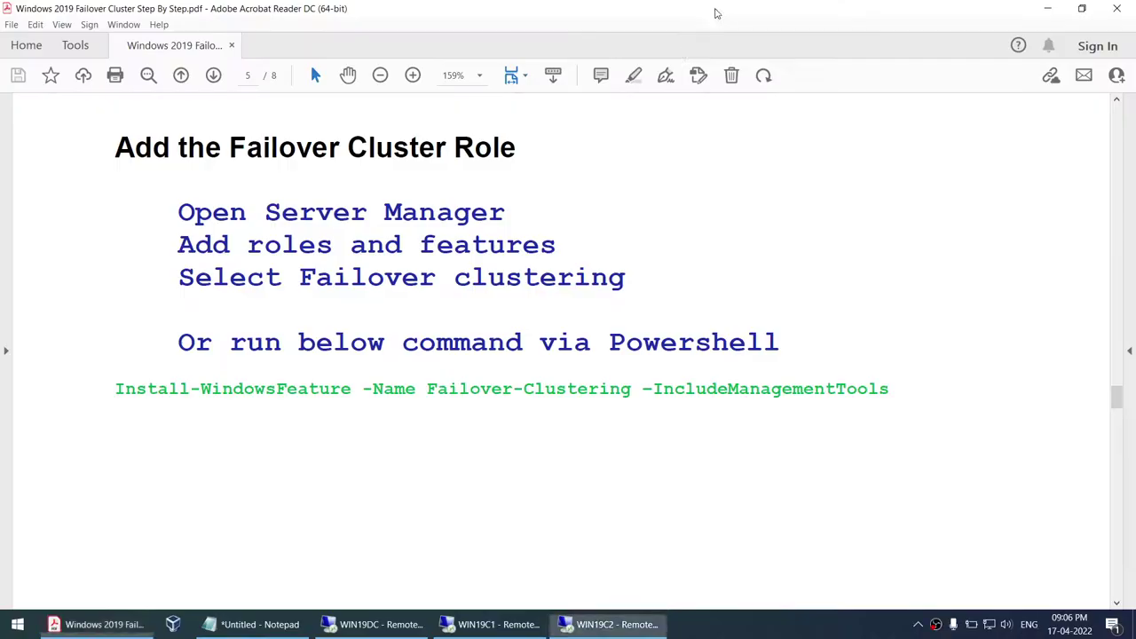
# - On WIN19C1, launch Computer Management from Server Manager's Tools menu
pyautogui.click(484, 624)
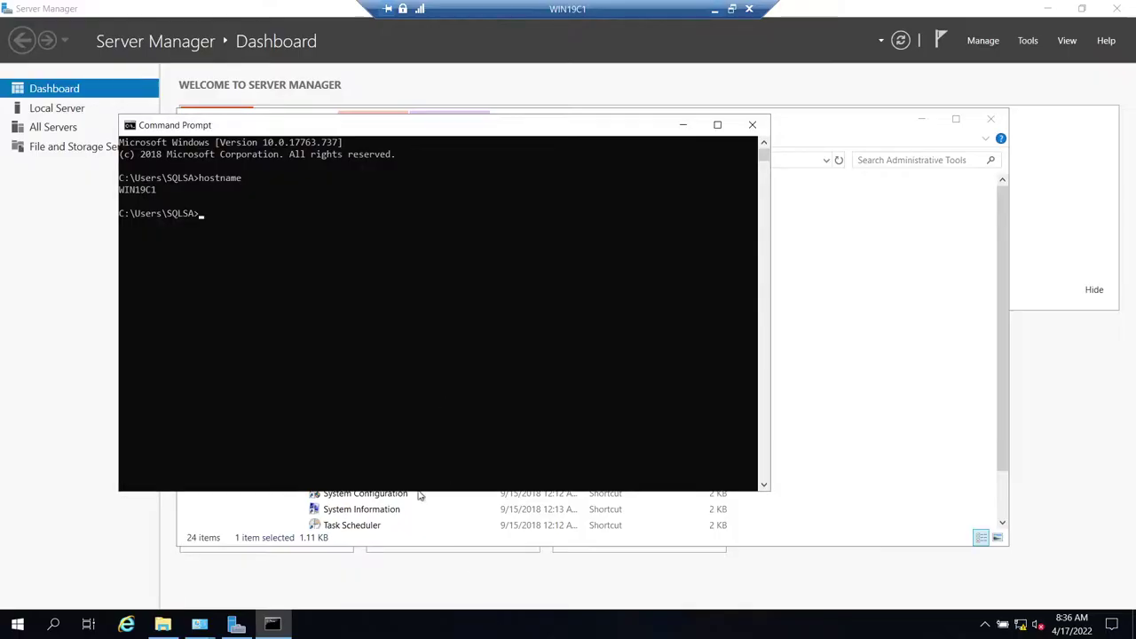
pyautogui.click(236, 624)
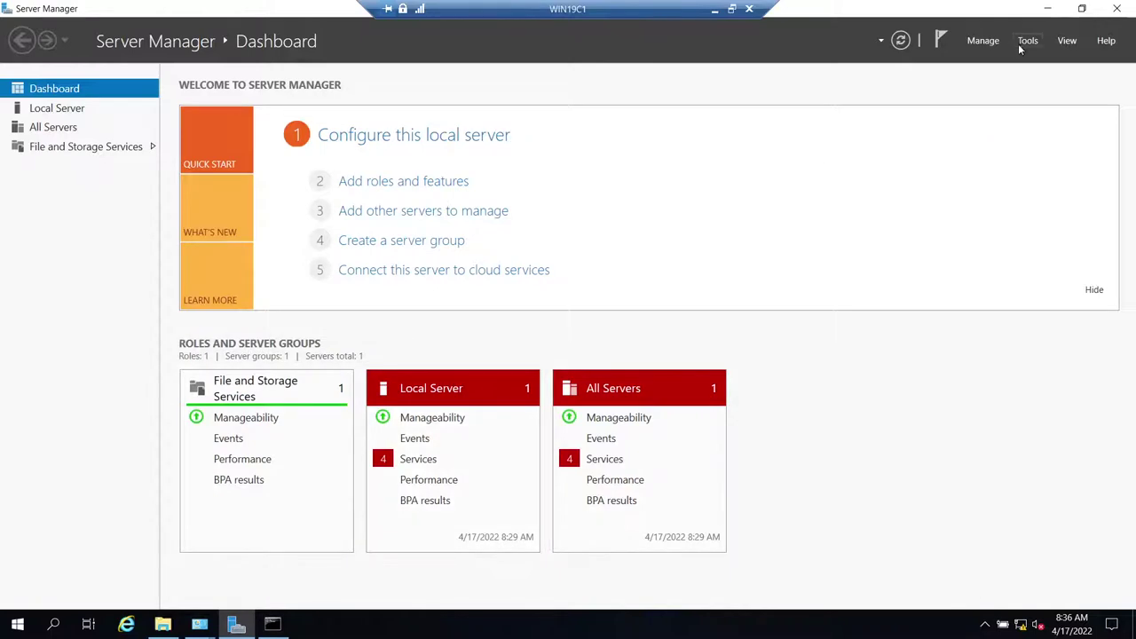
pyautogui.click(1021, 44)
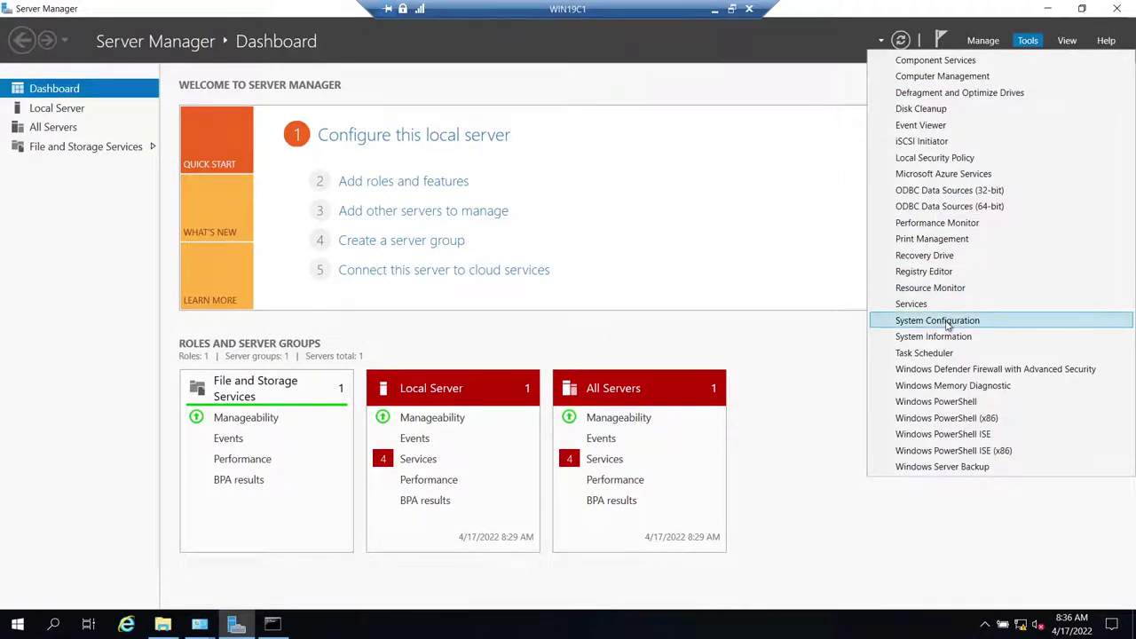
pyautogui.click(943, 77)
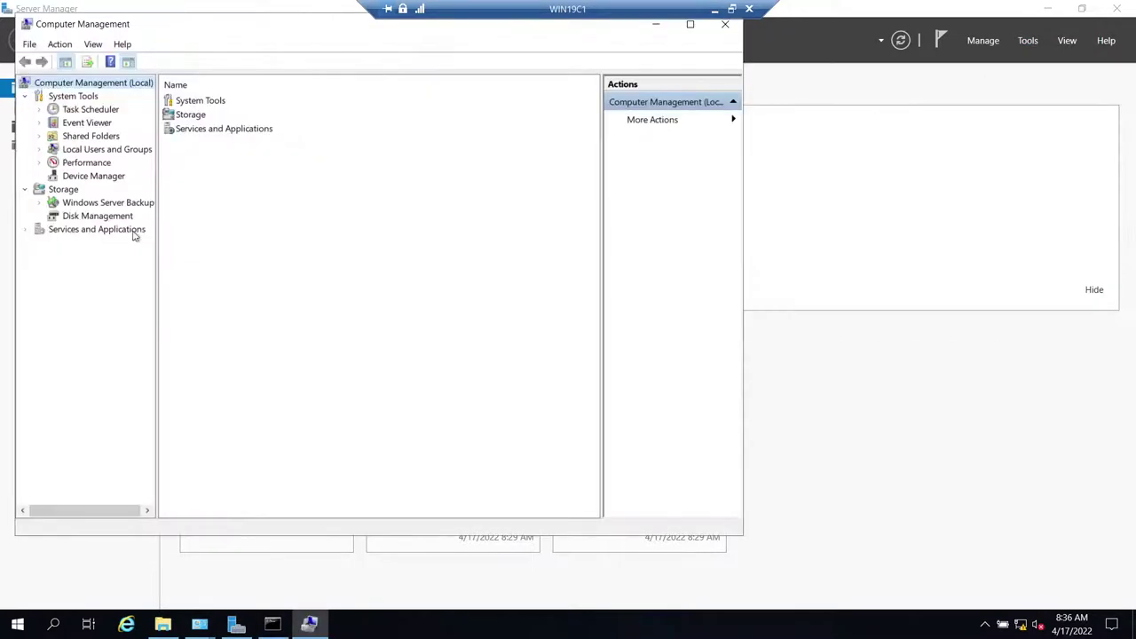
# - In maximized Disk Management, bring the 1 GB Disk 3 online, leaving Disk 4 offline
pyautogui.click(86, 217)
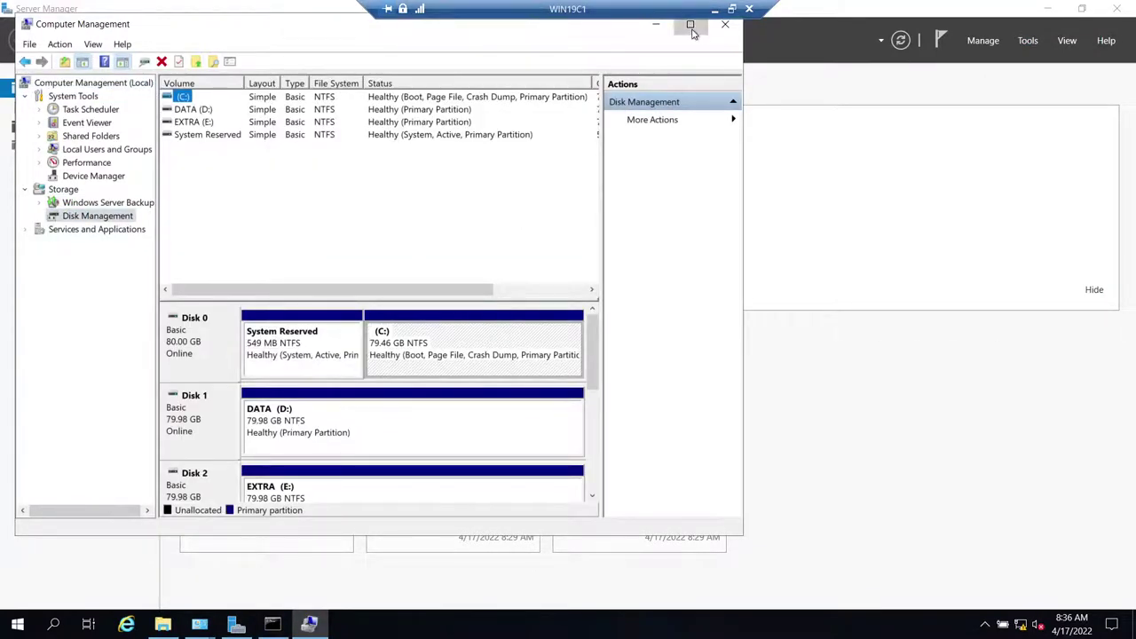
pyautogui.click(691, 26)
pyautogui.rightClick(175, 560)
pyautogui.click(209, 503)
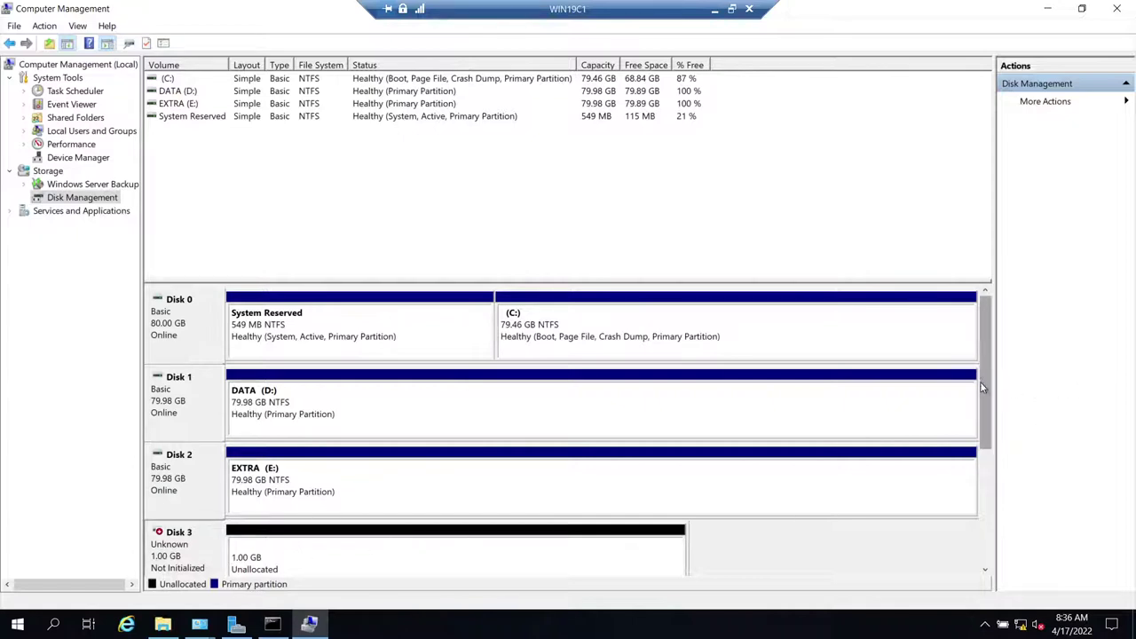
pyautogui.scroll(-3, 981, 377)
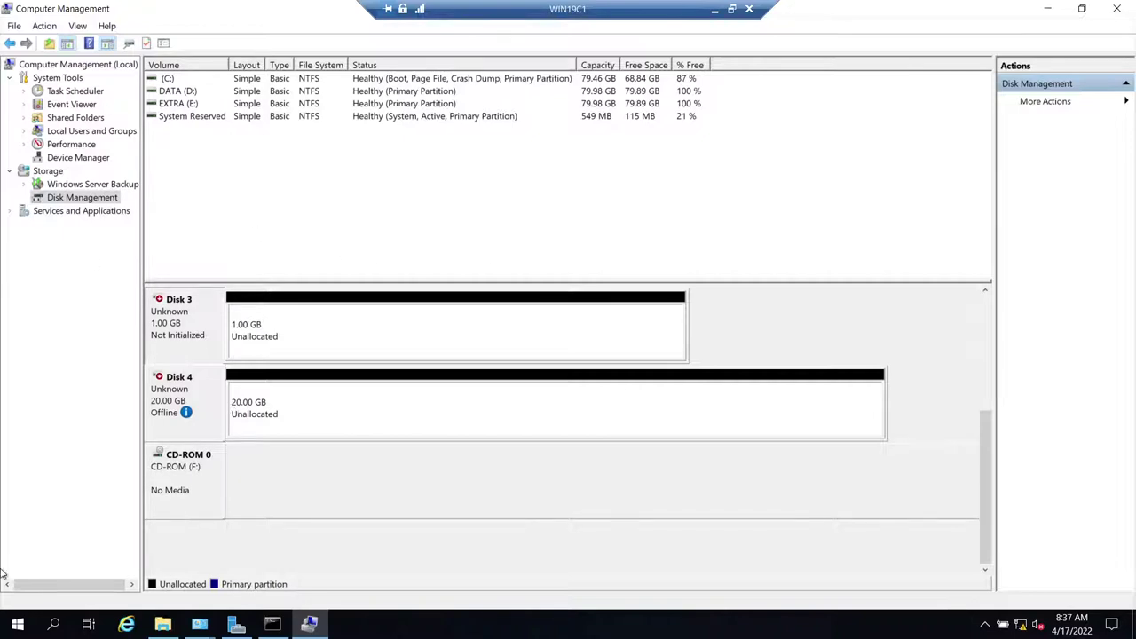
pyautogui.click(17, 624)
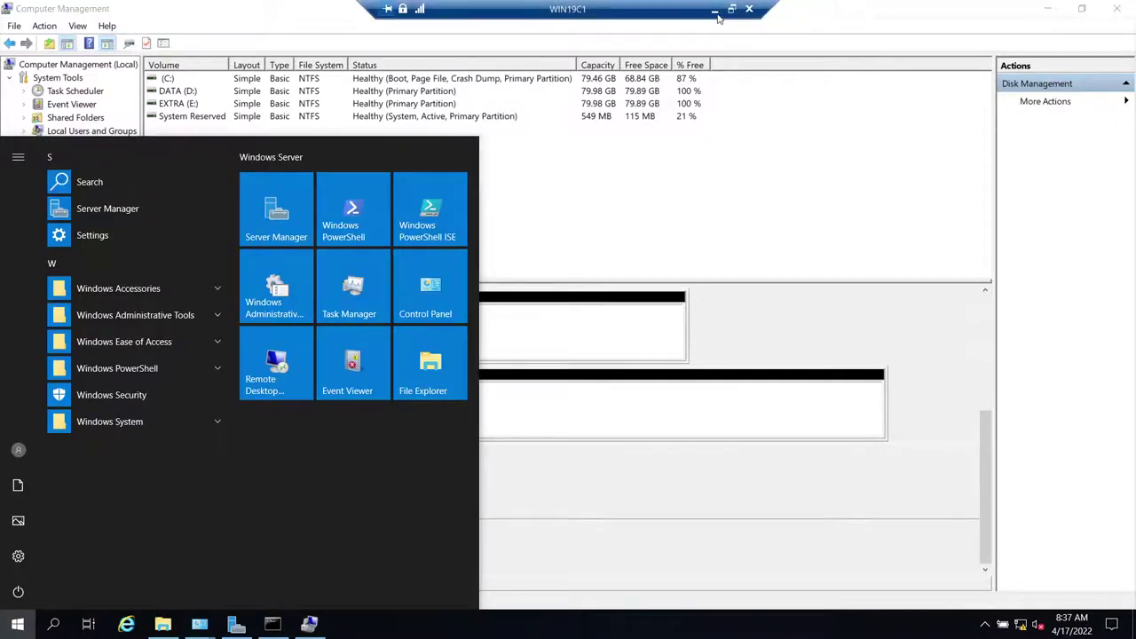
# - Shut down WIN19C2, giving planned hardware maintenance as the reason
pyautogui.click(715, 10)
pyautogui.click(591, 624)
pyautogui.click(17, 624)
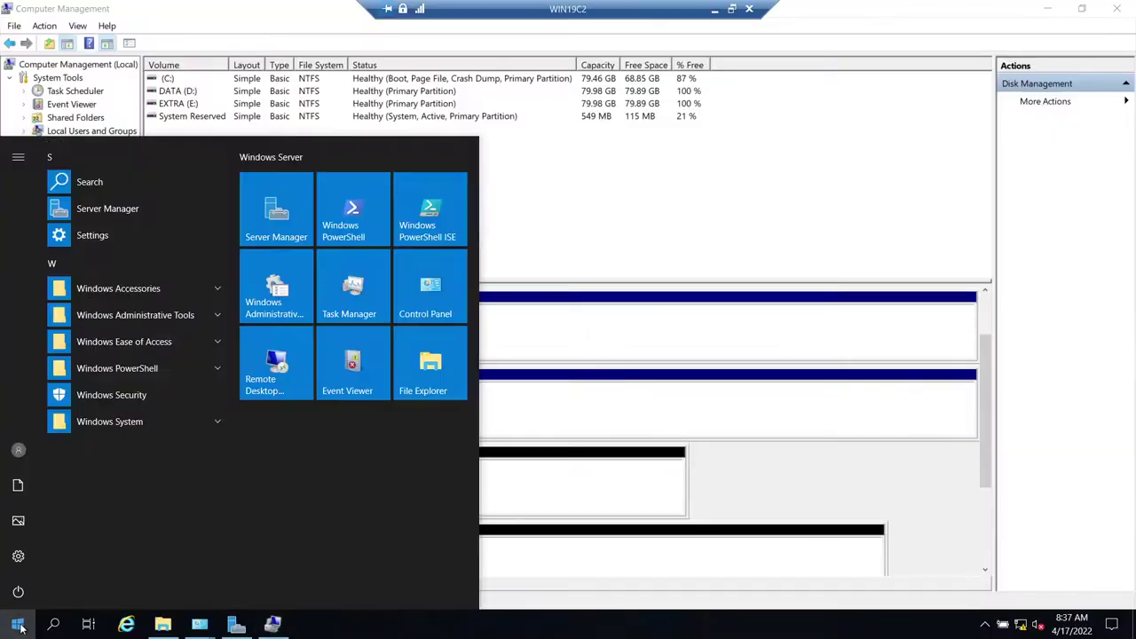
pyautogui.click(18, 591)
pyautogui.click(55, 528)
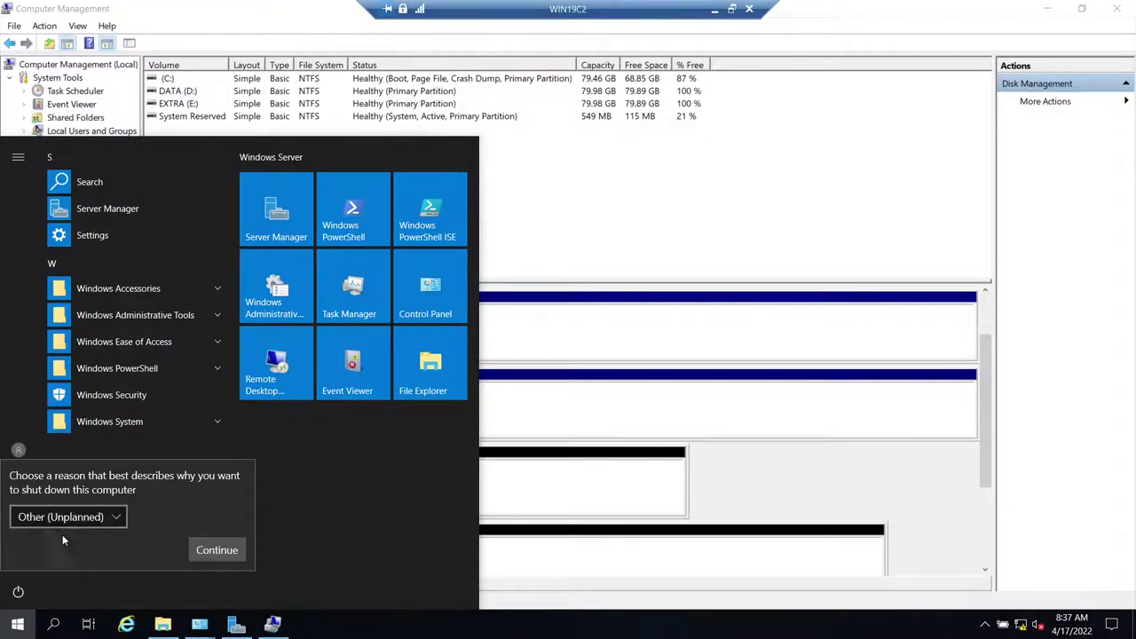
pyautogui.click(89, 517)
pyautogui.click(90, 474)
pyautogui.click(213, 549)
pyautogui.click(715, 10)
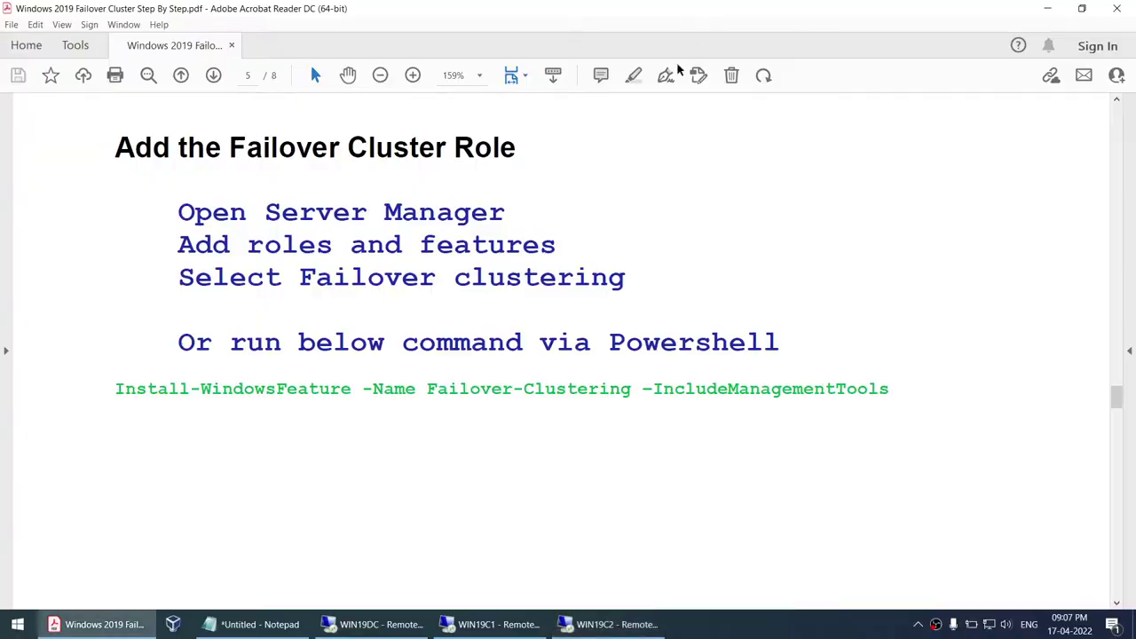
# - Restart WIN19C1 with 'Hardware: Installation (Unplanned)' as the reason
pyautogui.click(493, 624)
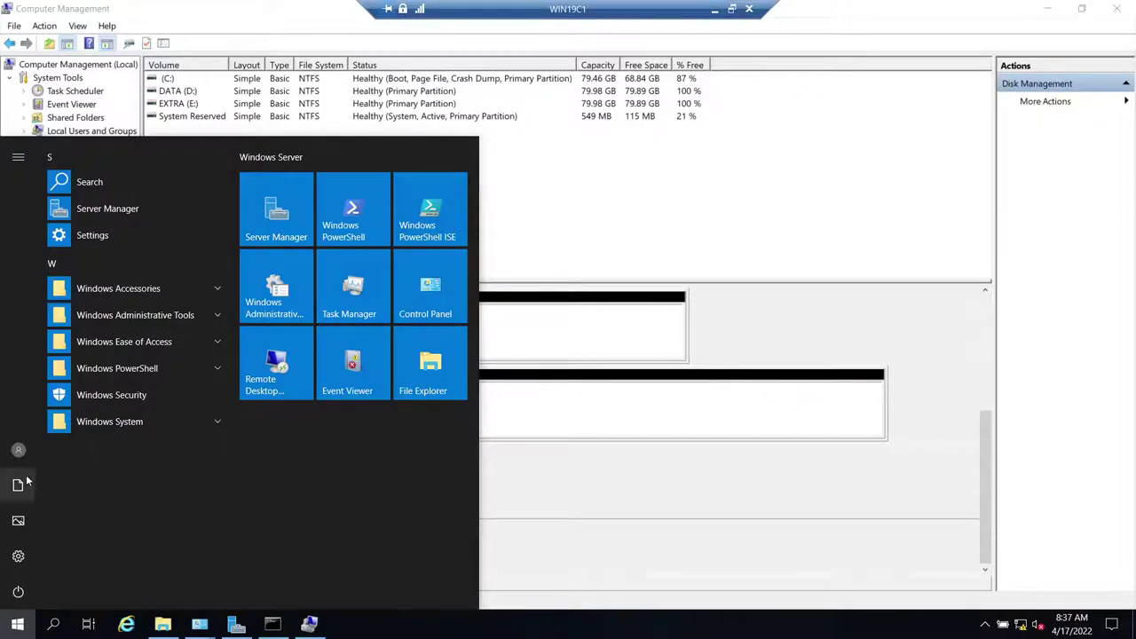
pyautogui.click(18, 450)
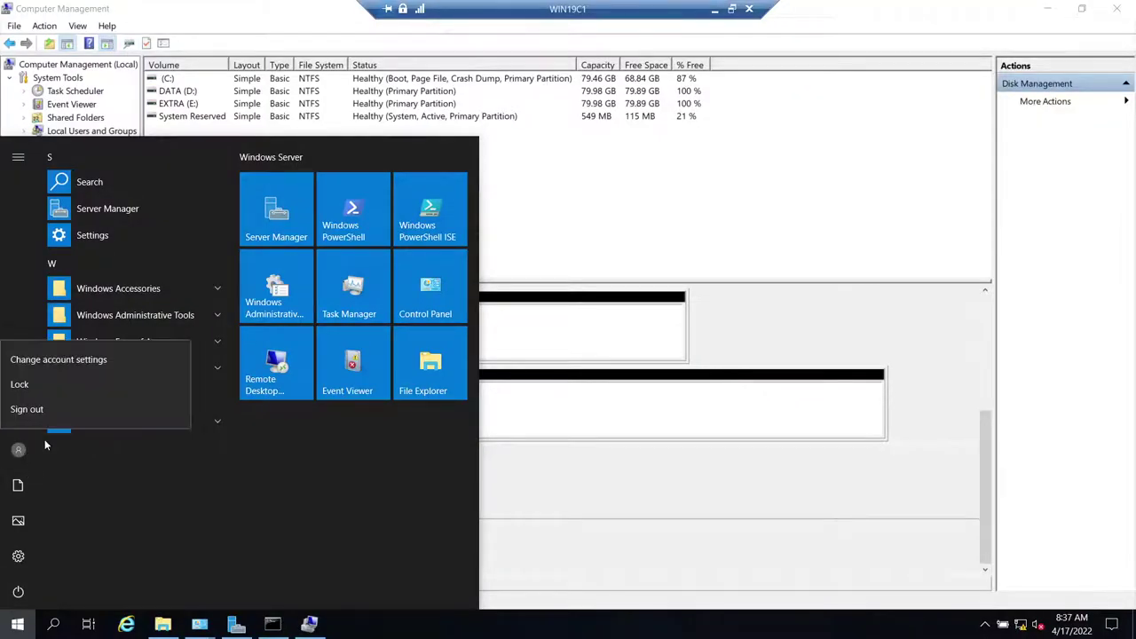
pyautogui.click(18, 593)
pyautogui.click(17, 593)
pyautogui.click(46, 552)
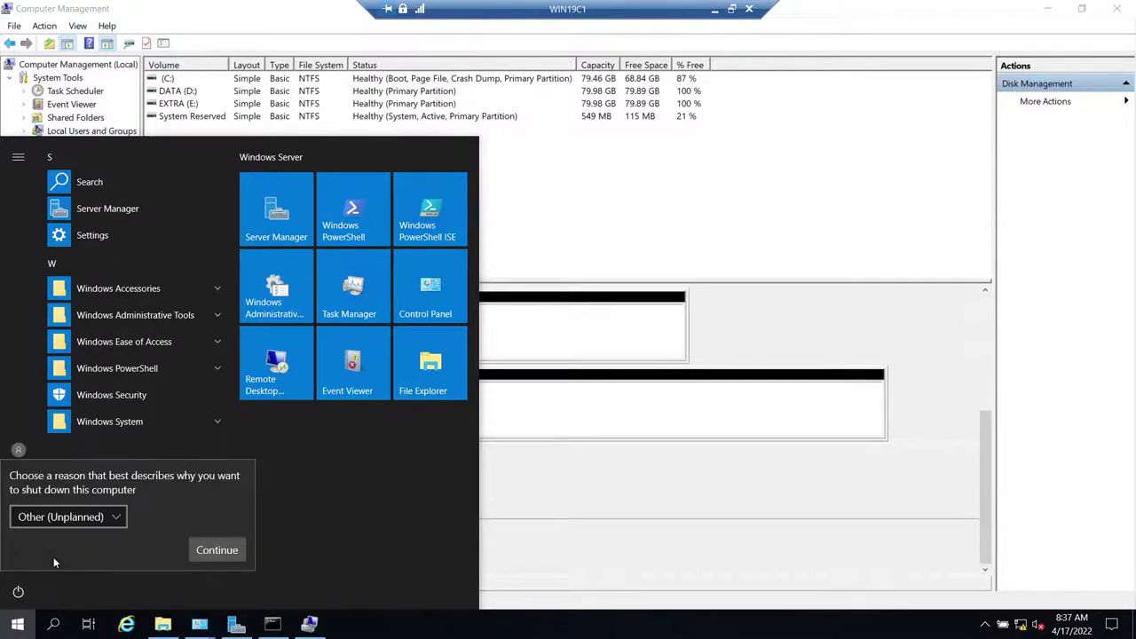
pyautogui.click(67, 517)
pyautogui.click(95, 500)
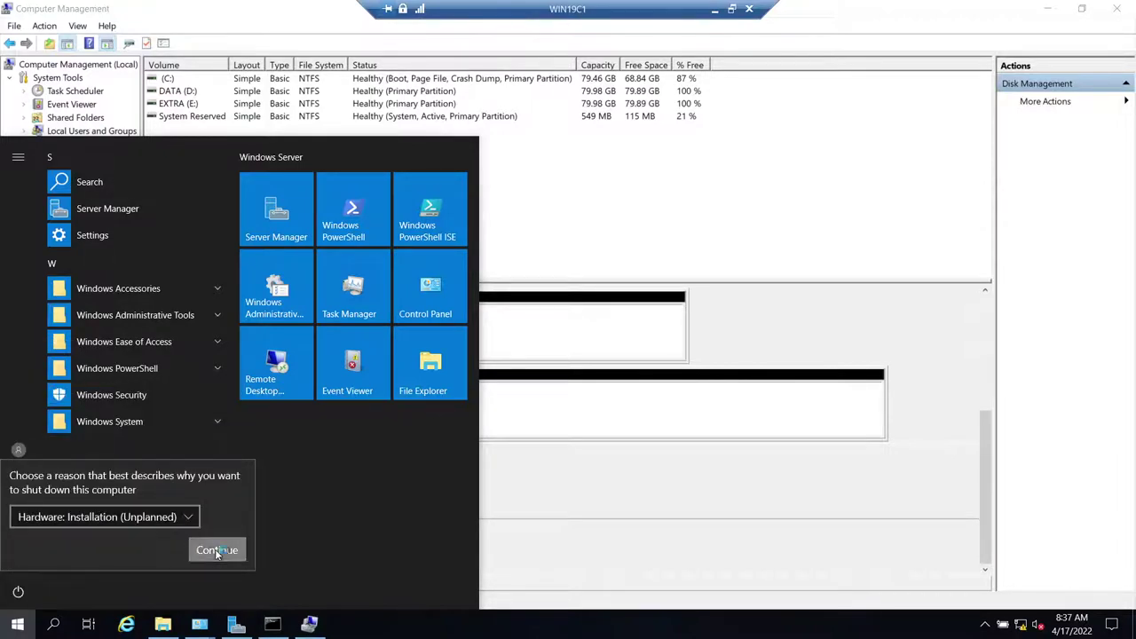
pyautogui.click(217, 551)
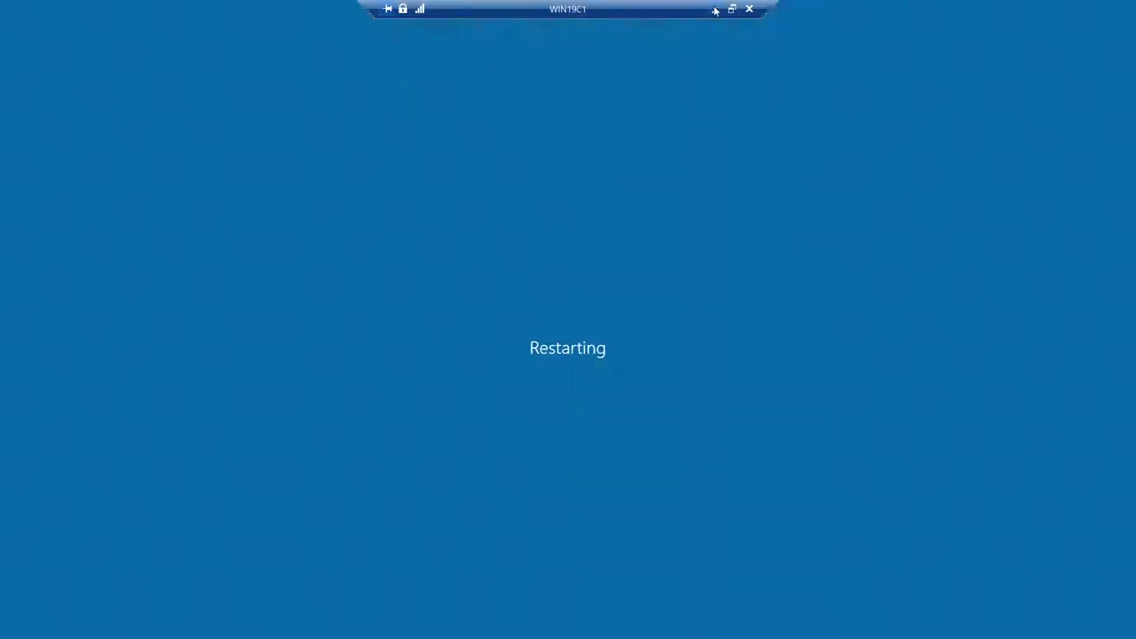
pyautogui.click(714, 9)
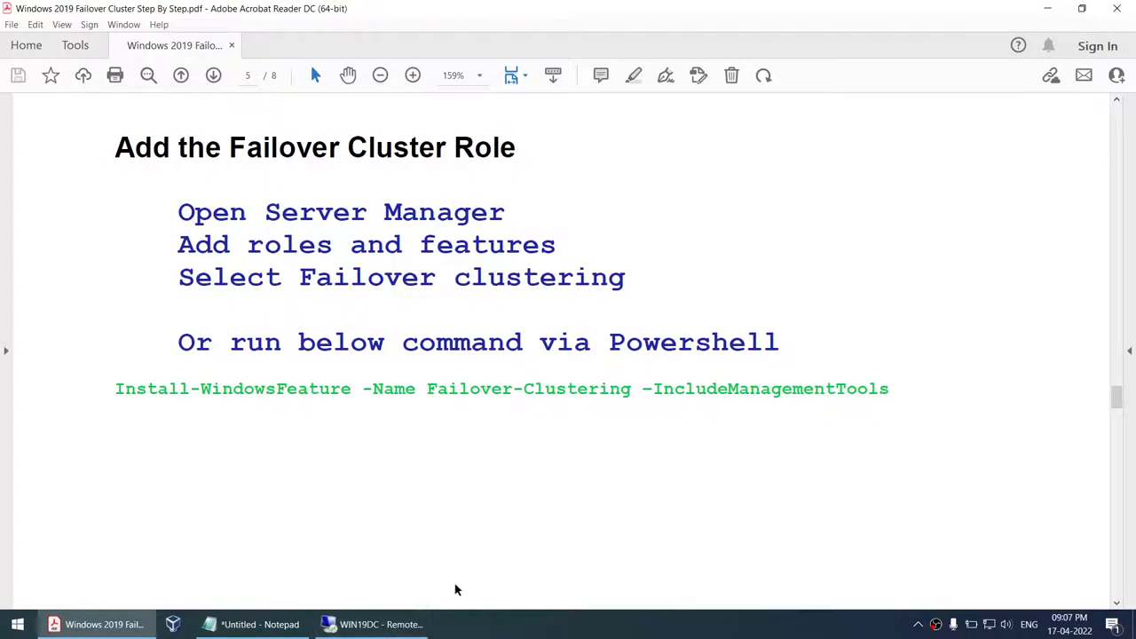
# - Reconnect Remote Desktop Connection to the restarted WIN19C1, showing Server Manager's Dashboard
pyautogui.click(499, 631)
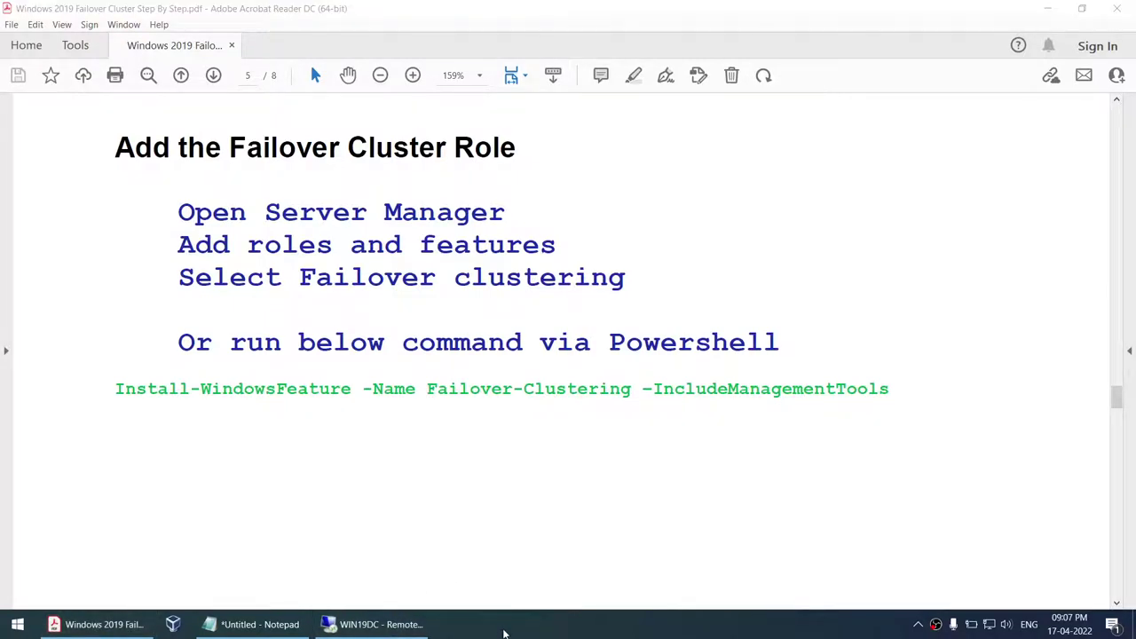
pyautogui.click(635, 278)
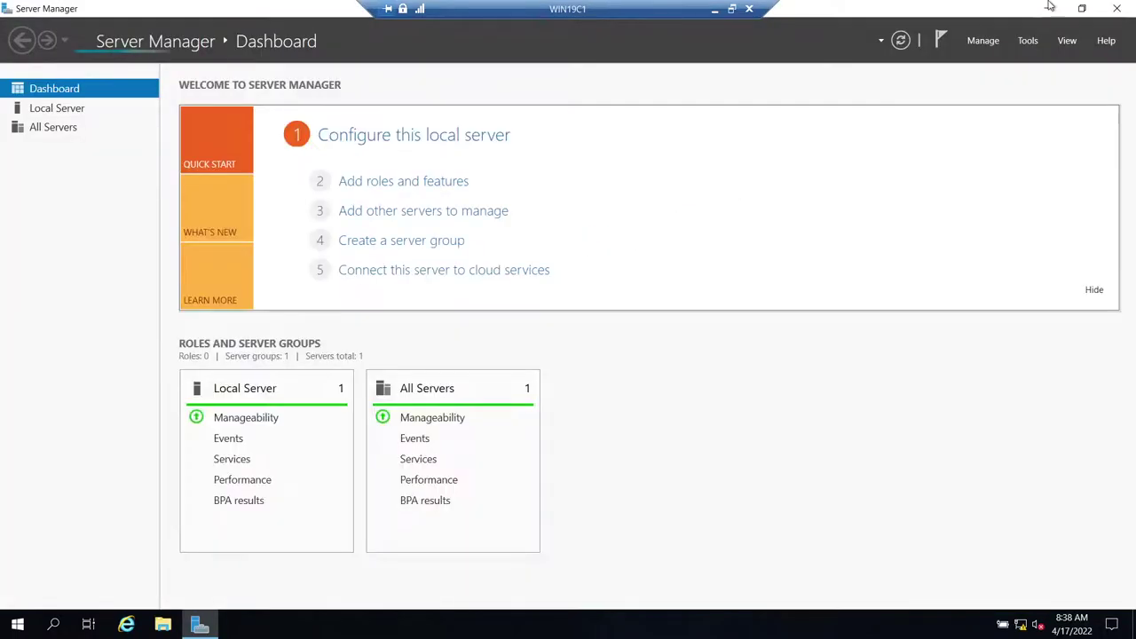
# - Open Computer Management's Disk Management from Windows Administrative Tools on WIN19C1
pyautogui.click(1048, 8)
pyautogui.click(17, 625)
pyautogui.click(16, 624)
pyautogui.click(17, 624)
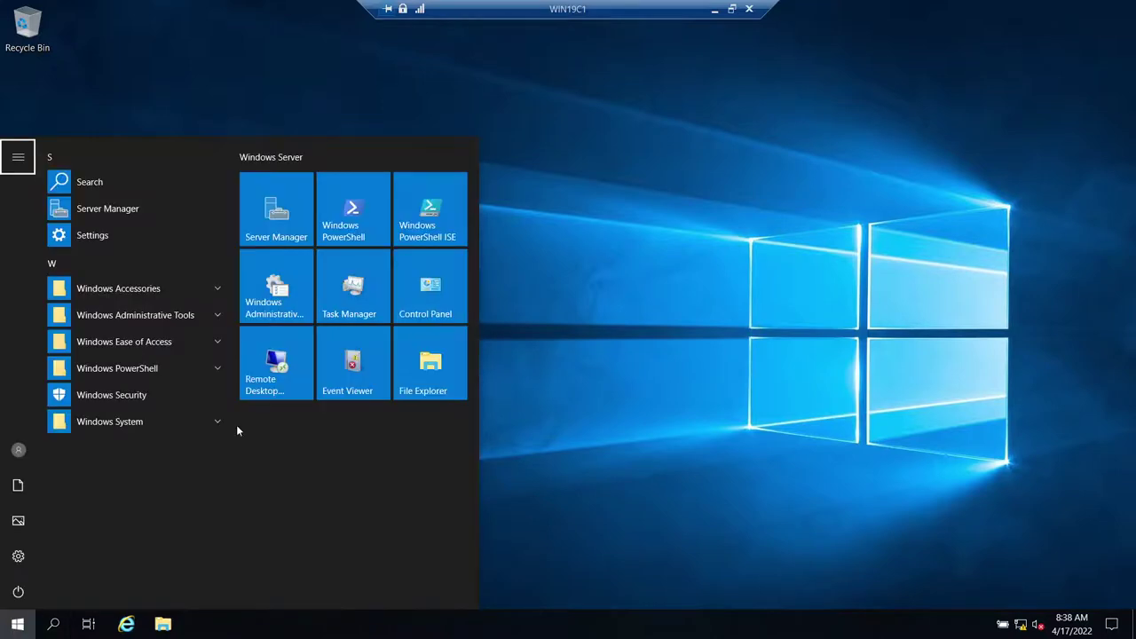
pyautogui.click(266, 295)
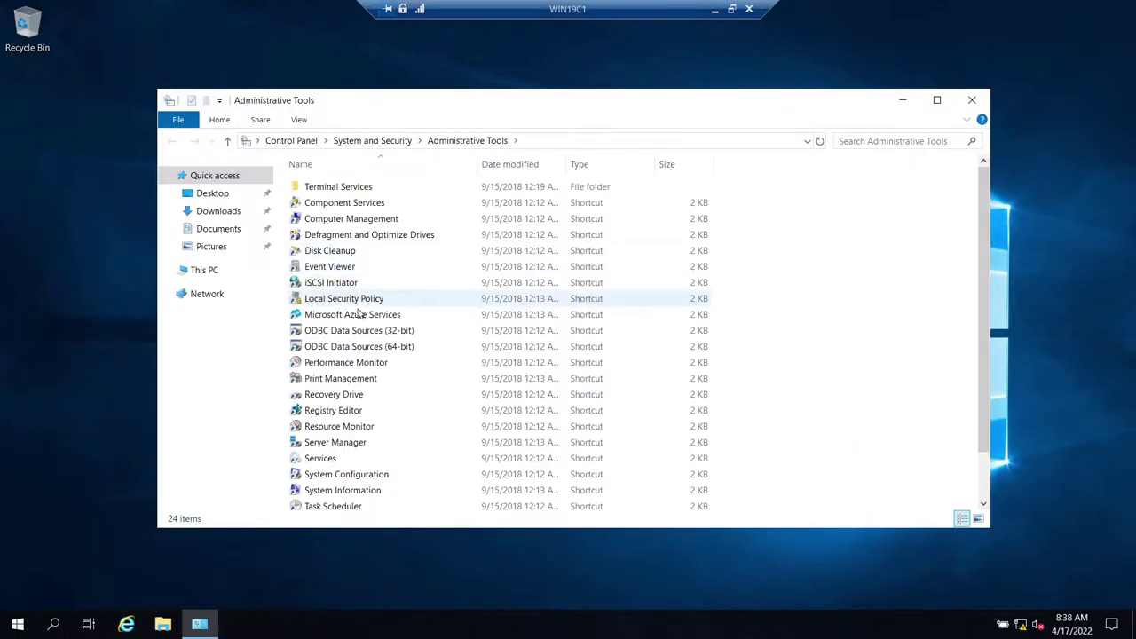
pyautogui.click(324, 222)
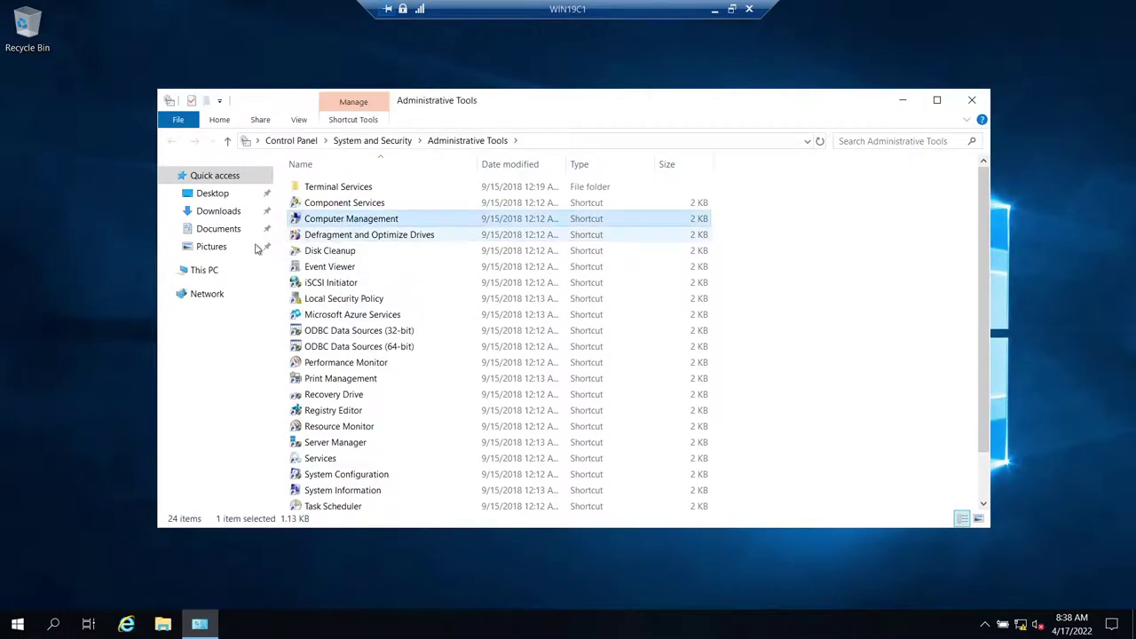
pyautogui.press('Return')
pyautogui.click(94, 228)
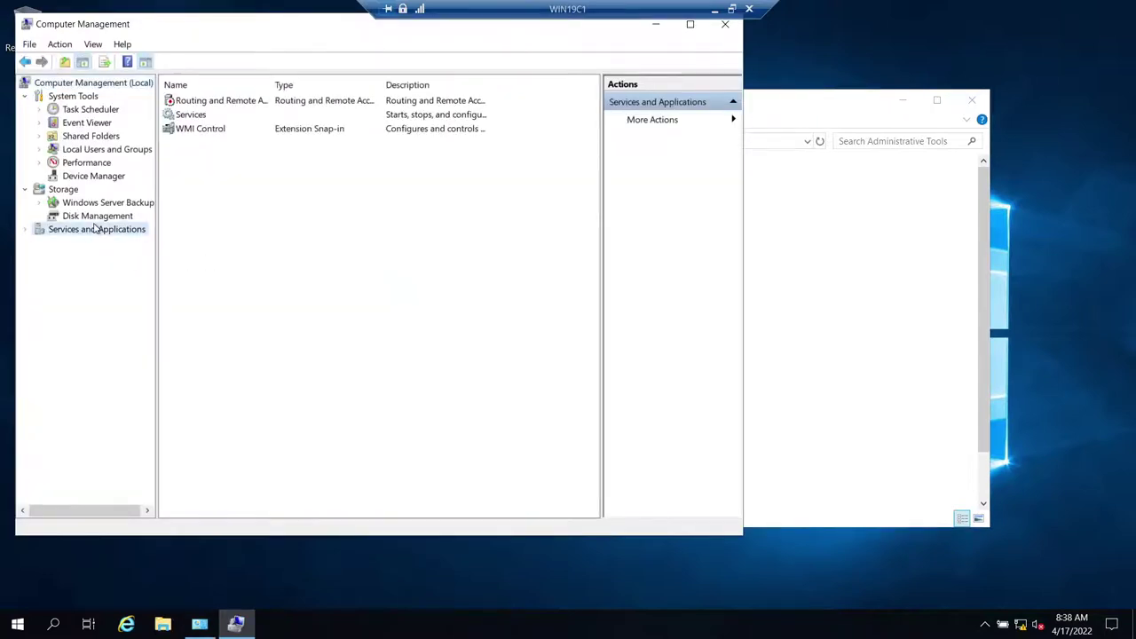
pyautogui.click(95, 217)
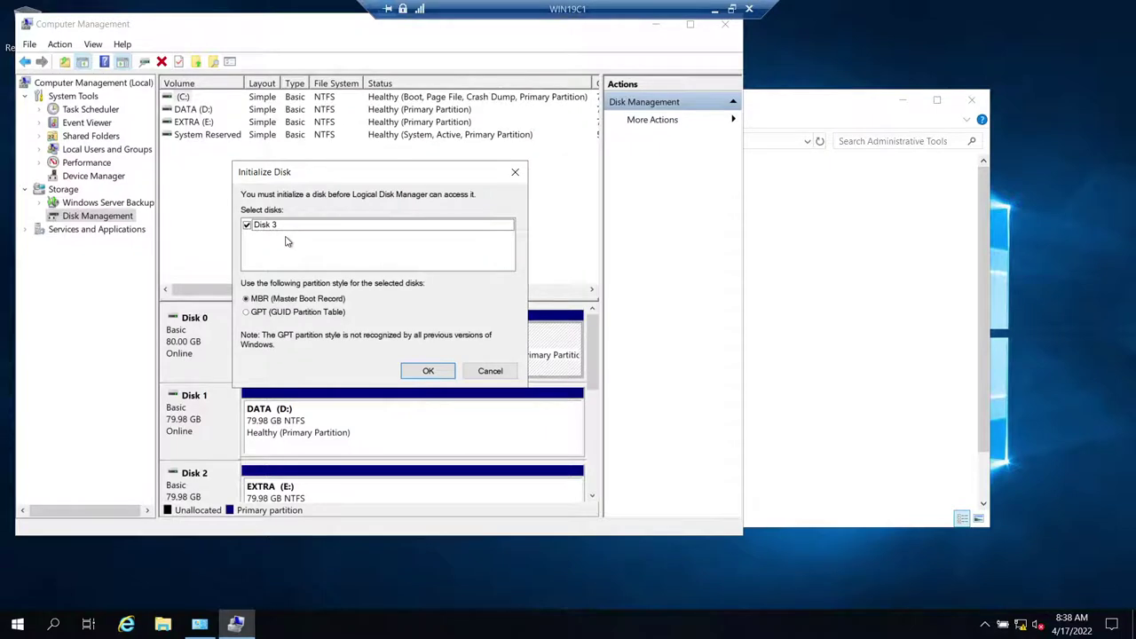
# - Initialize Disk 3 with GPT and bring Disk 4 online
pyautogui.click(275, 313)
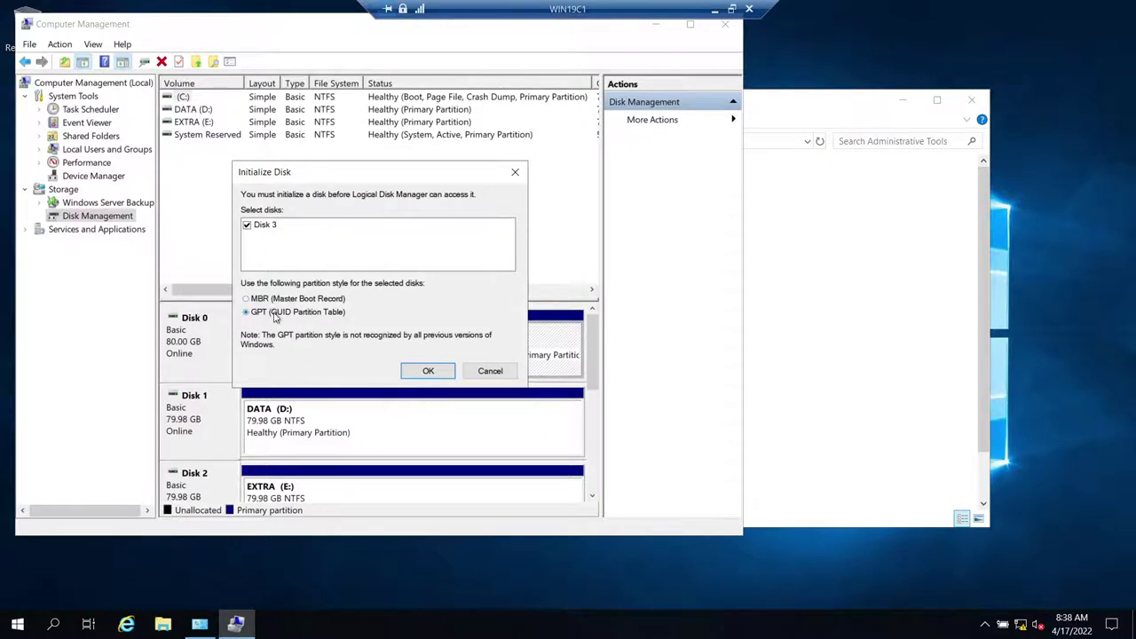
pyautogui.click(419, 371)
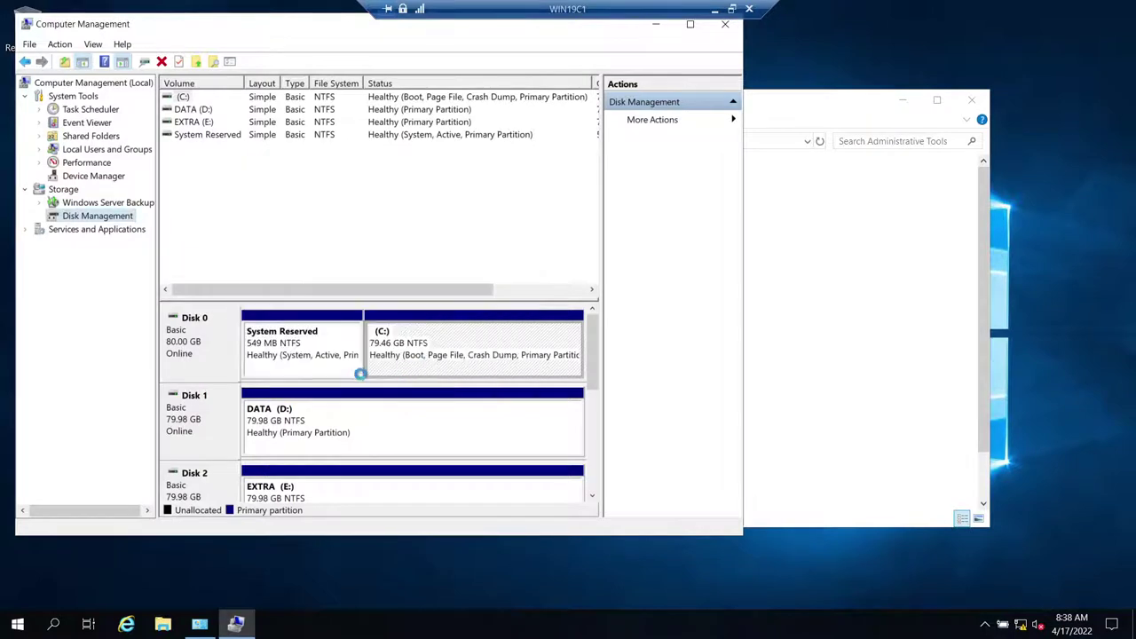
pyautogui.moveTo(586, 369); pyautogui.dragTo(590, 414)
pyautogui.rightClick(213, 477)
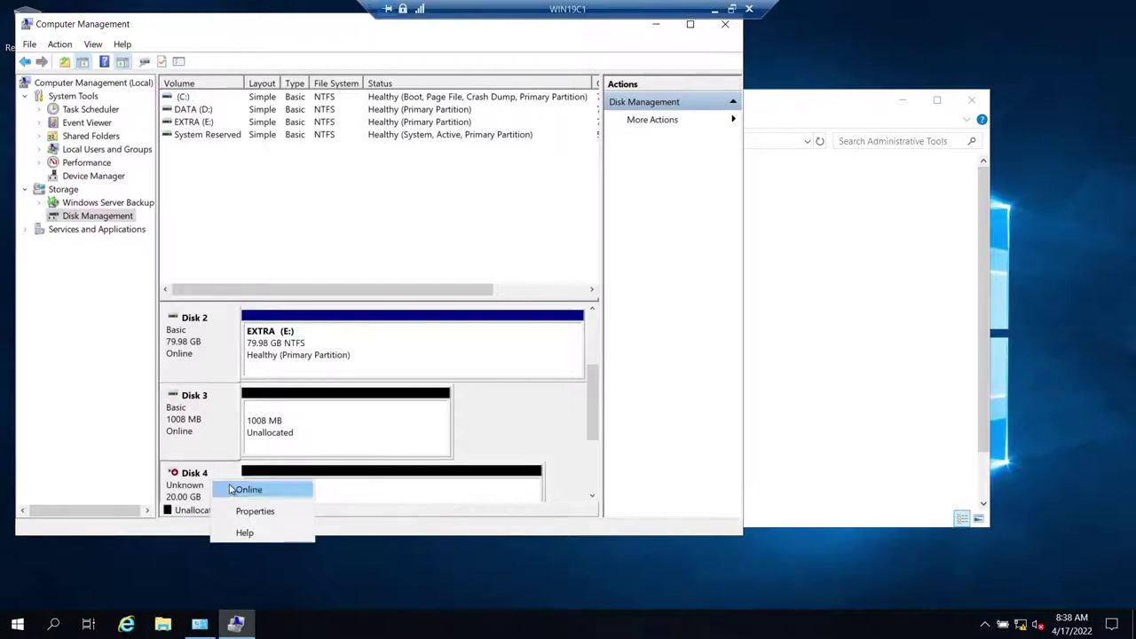
pyautogui.click(220, 489)
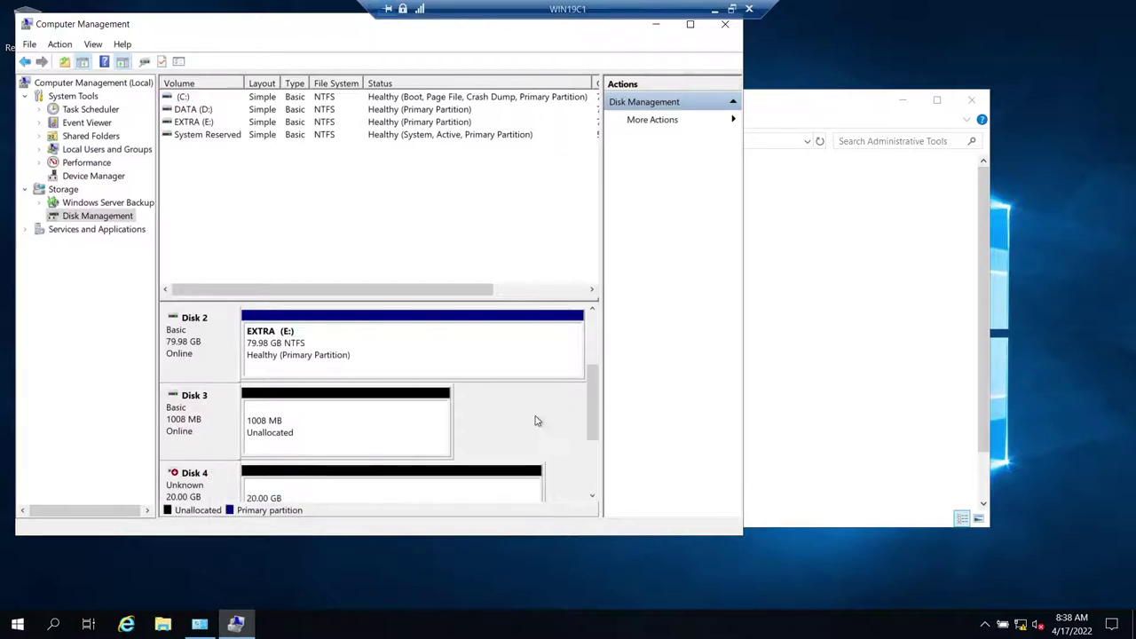
# - Initialize Disk 4, leaving it Basic, Online with 19.98 GB unallocated
pyautogui.moveTo(590, 398); pyautogui.dragTo(591, 447)
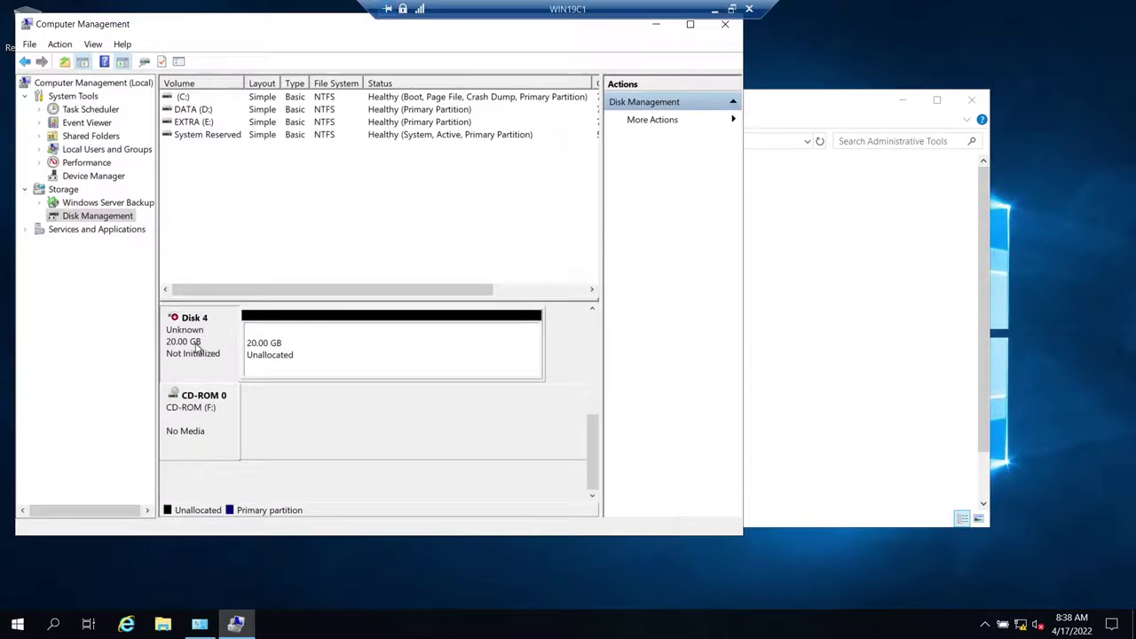
pyautogui.rightClick(214, 353)
pyautogui.click(238, 360)
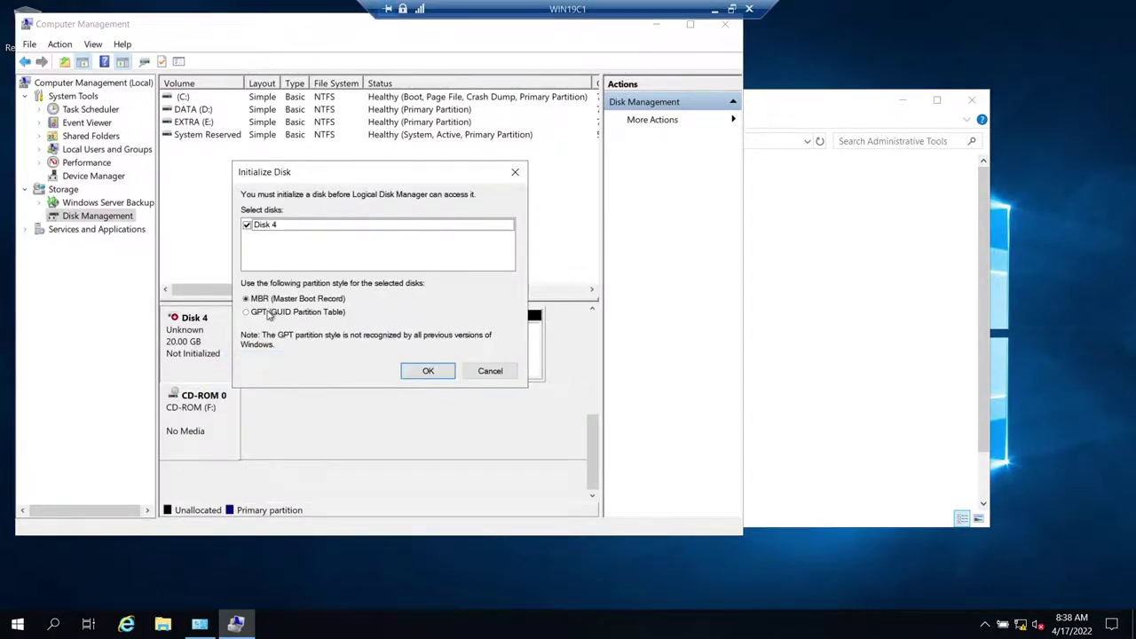
pyautogui.click(268, 312)
pyautogui.click(427, 370)
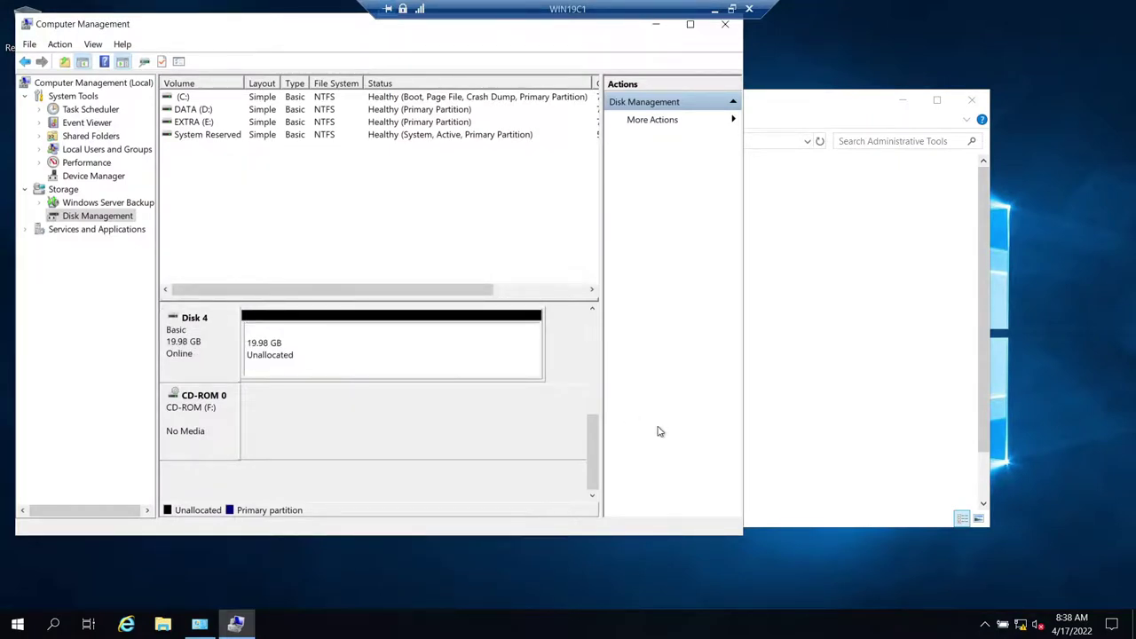
pyautogui.moveTo(597, 449); pyautogui.dragTo(594, 428)
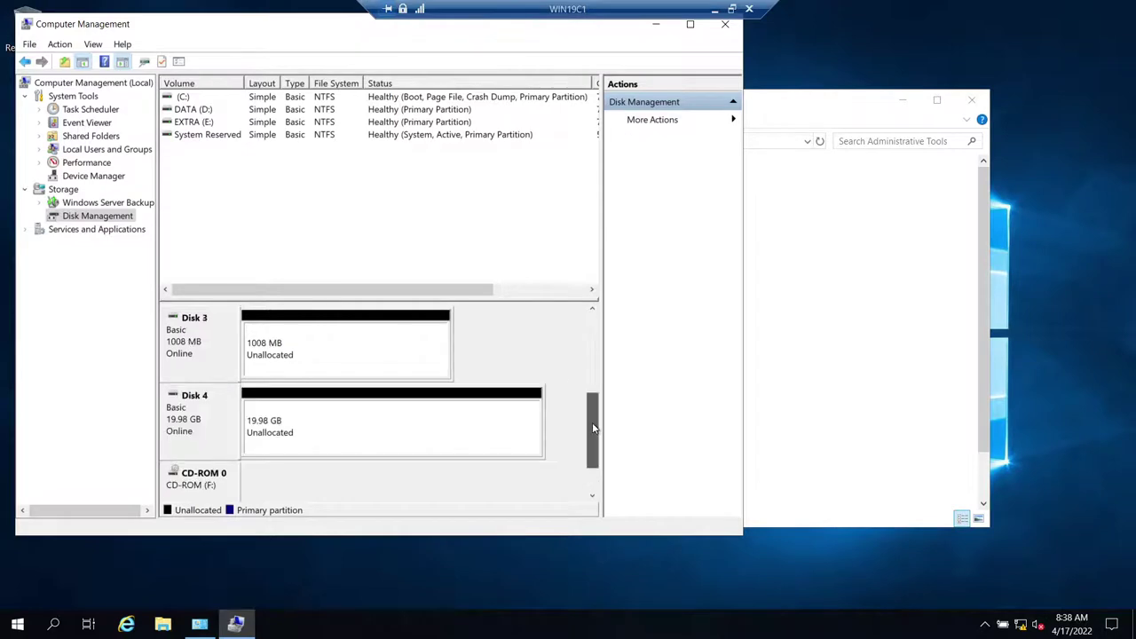
pyautogui.rightClick(295, 358)
# - Create a full-size 1006 MB simple volume on Disk 3 with drive letter Q, labelled QUORUM
pyautogui.click(311, 366)
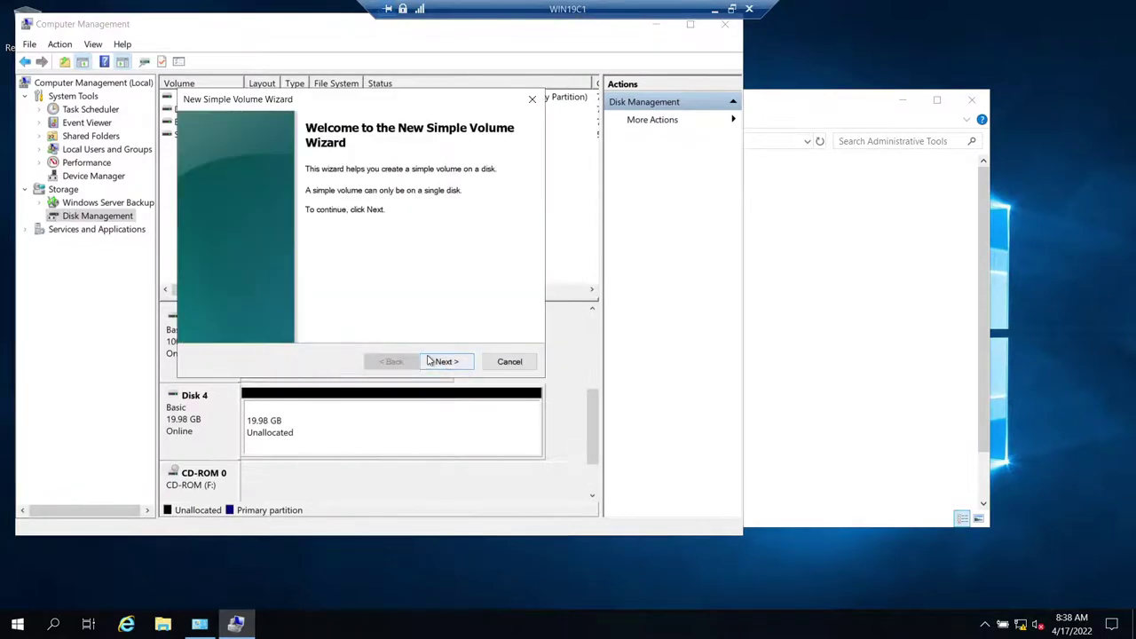
pyautogui.click(446, 362)
pyautogui.click(446, 362)
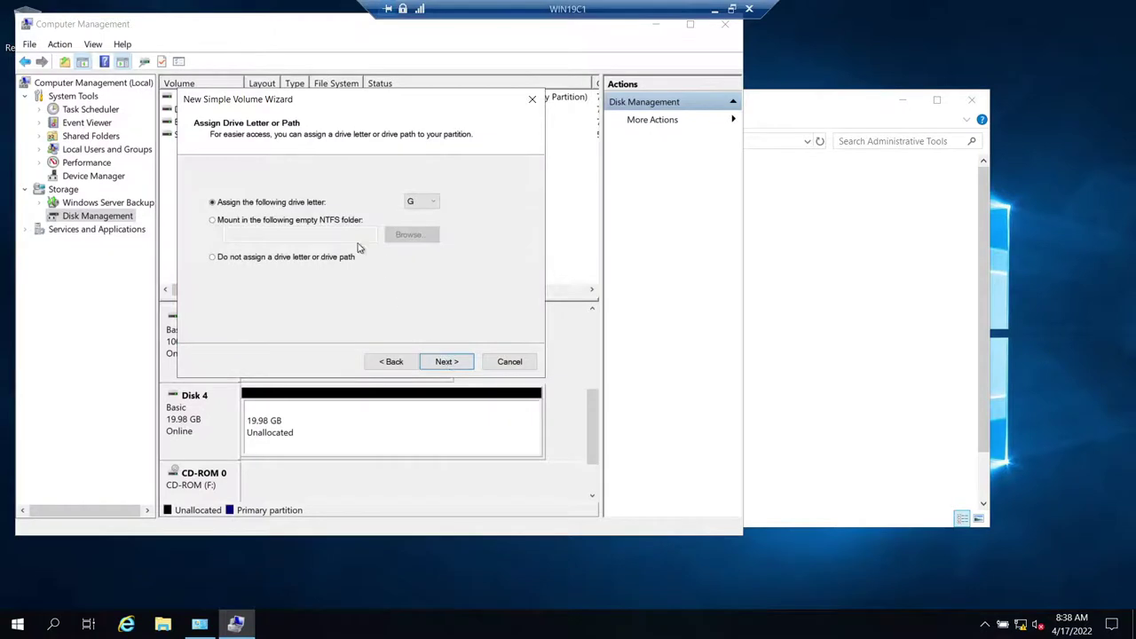
pyautogui.click(449, 364)
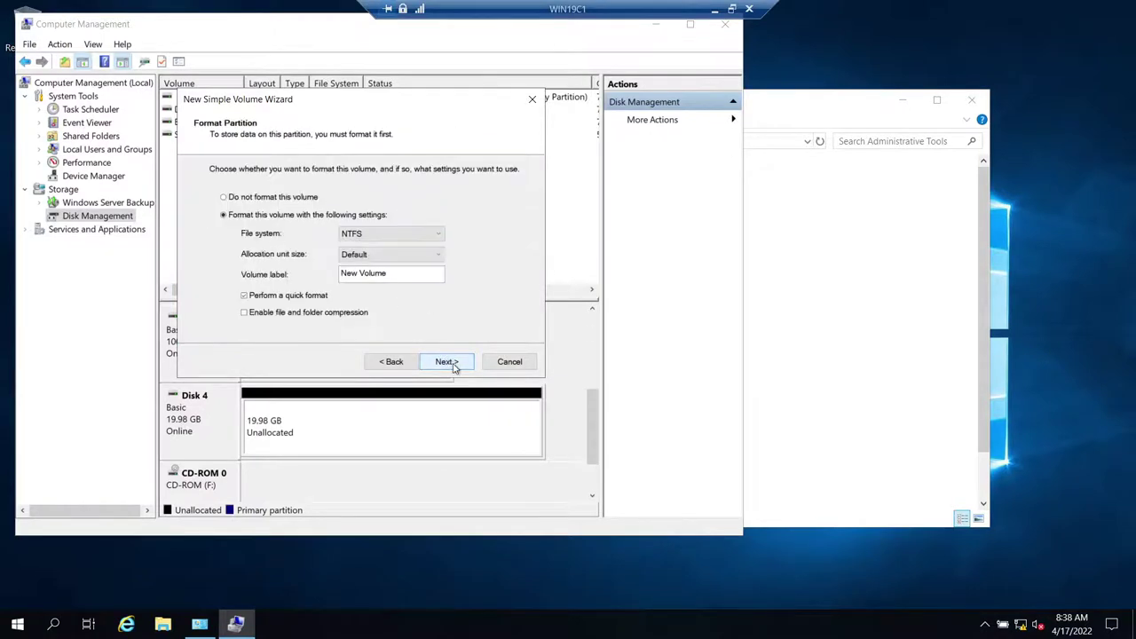
pyautogui.click(393, 365)
pyautogui.click(426, 201)
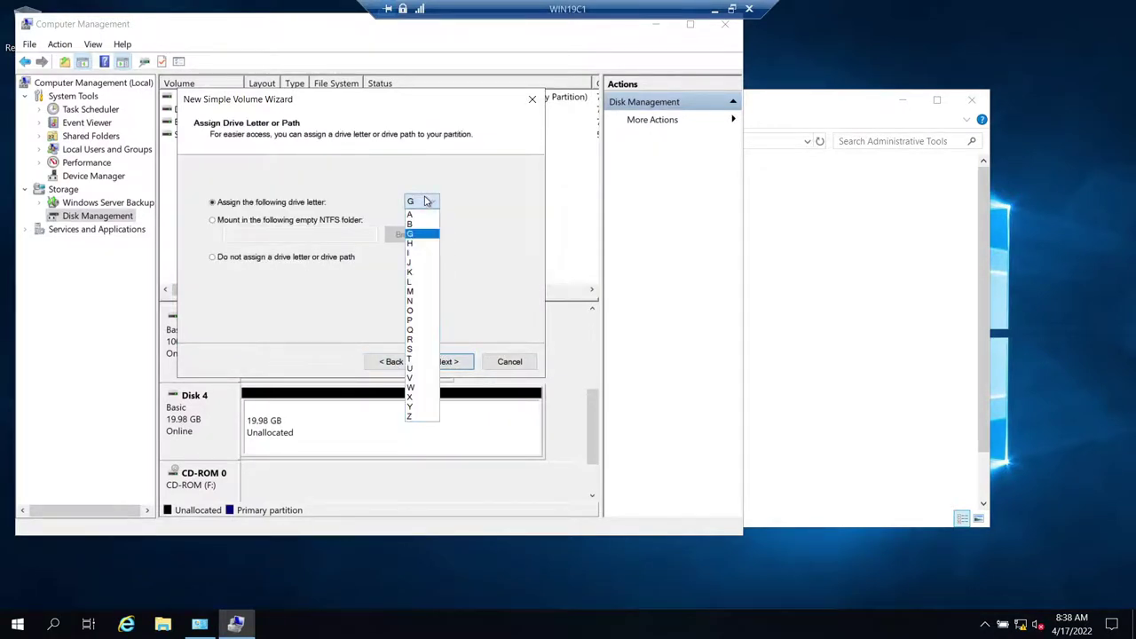
pyautogui.click(421, 329)
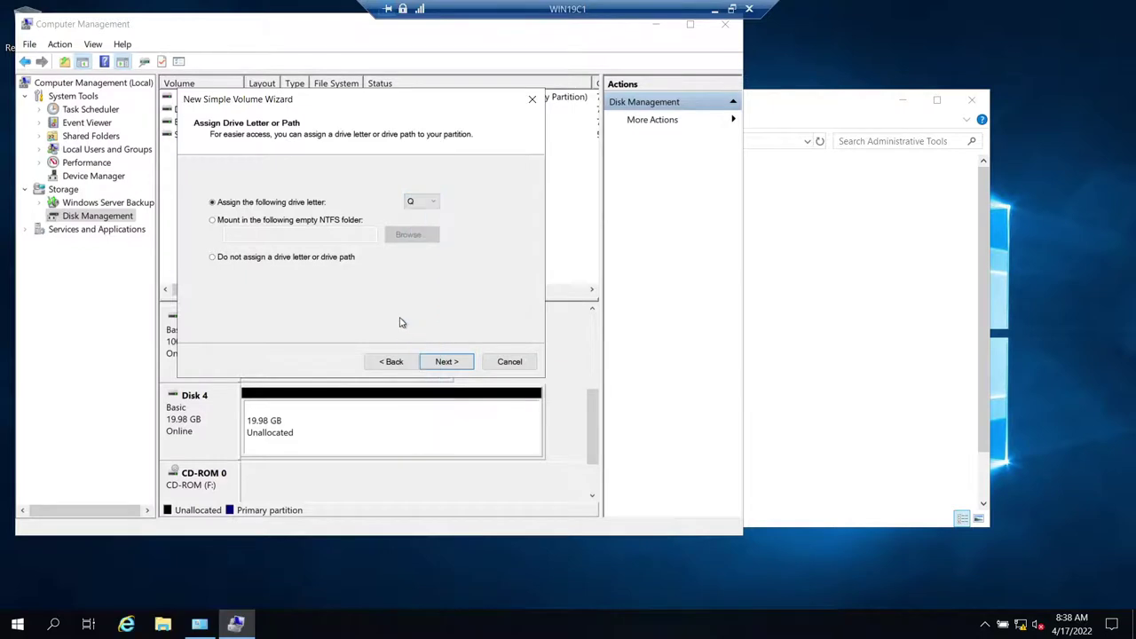
pyautogui.click(449, 364)
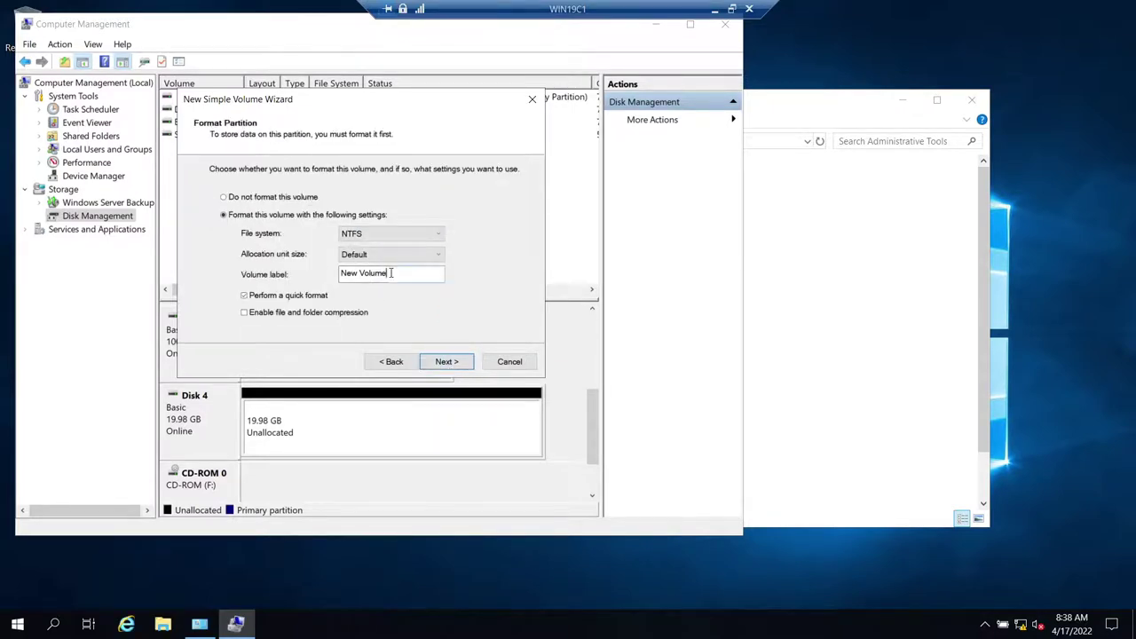
pyautogui.write('QU')
pyautogui.click(447, 361)
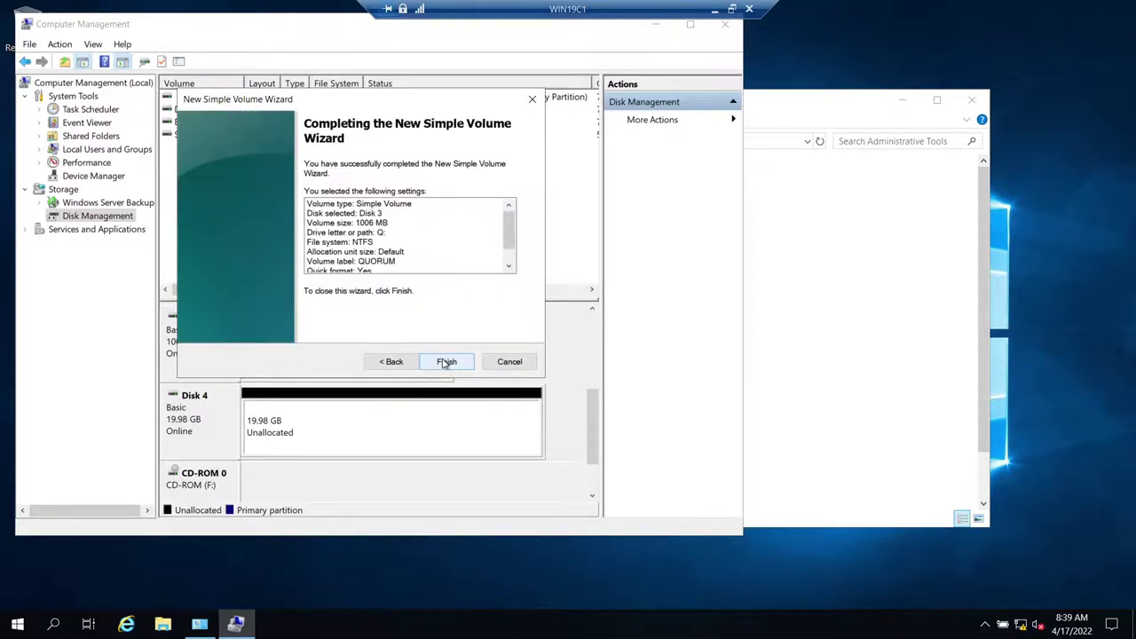
pyautogui.click(444, 361)
# - Create a full-size NTFS volume on Disk 4 as drive G: labelled DATA
pyautogui.rightClick(346, 422)
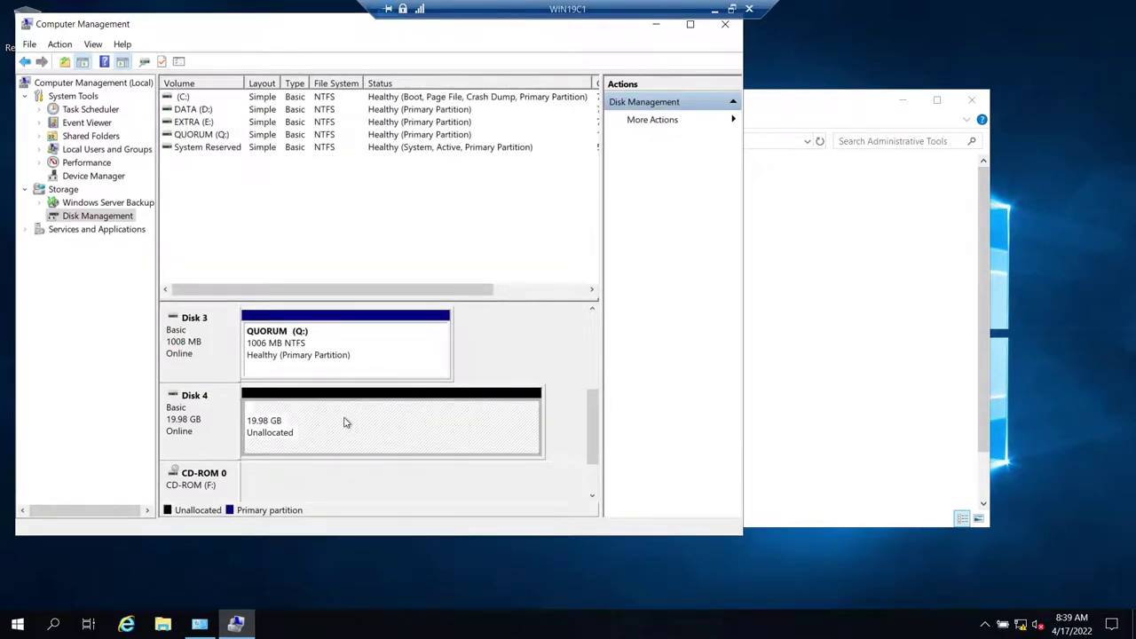
pyautogui.click(382, 429)
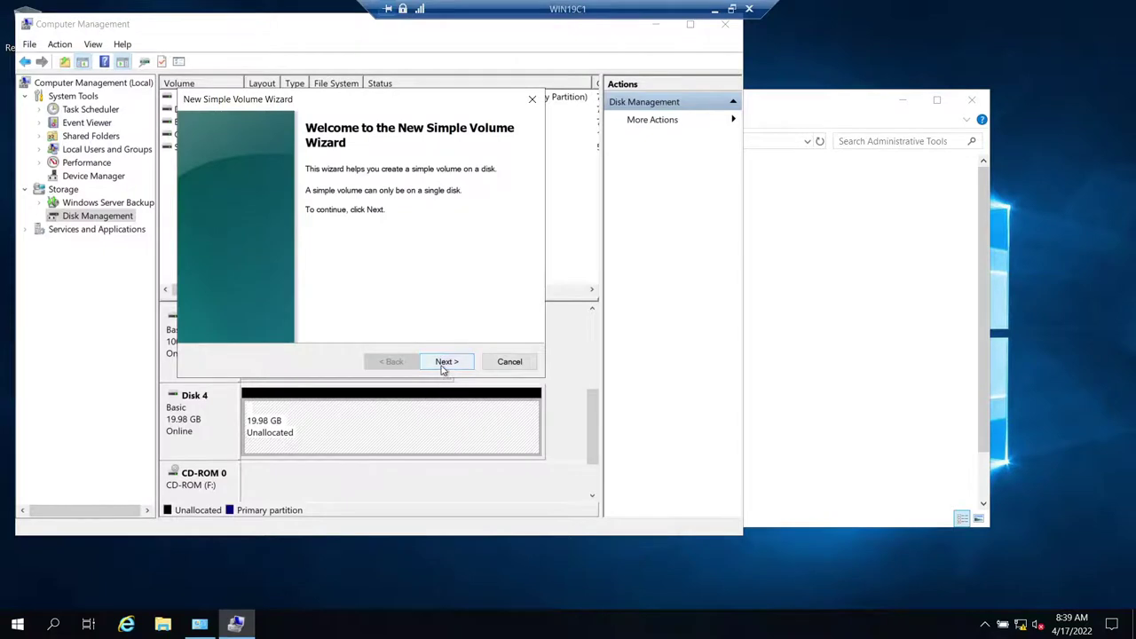
pyautogui.click(444, 364)
pyautogui.click(443, 364)
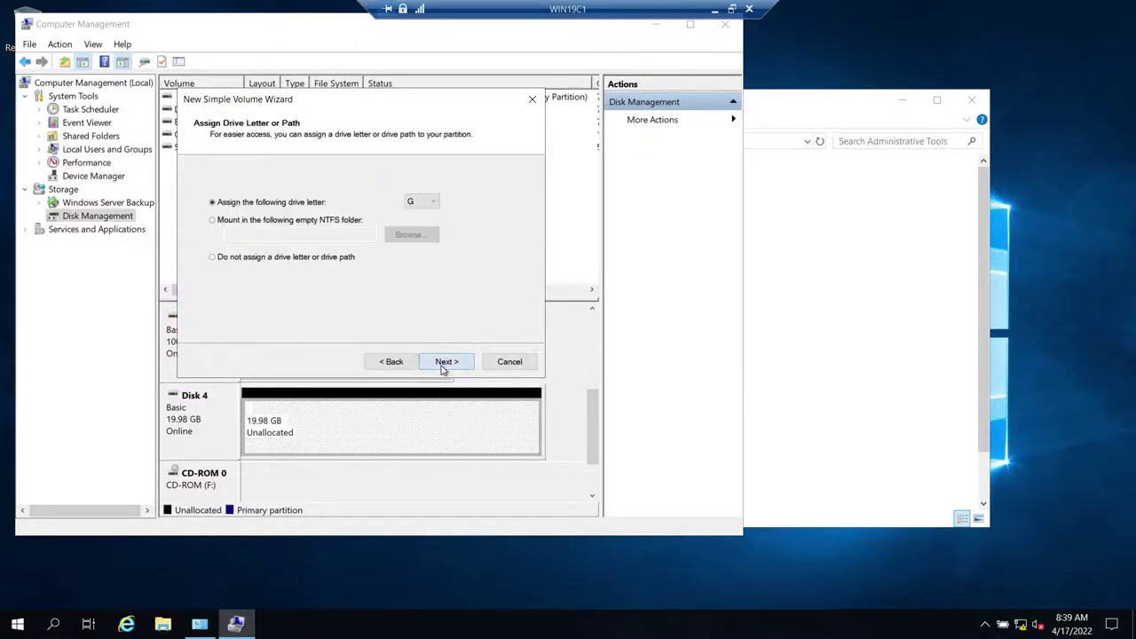
pyautogui.click(443, 363)
pyautogui.tripleClick(398, 277)
pyautogui.write('DA')
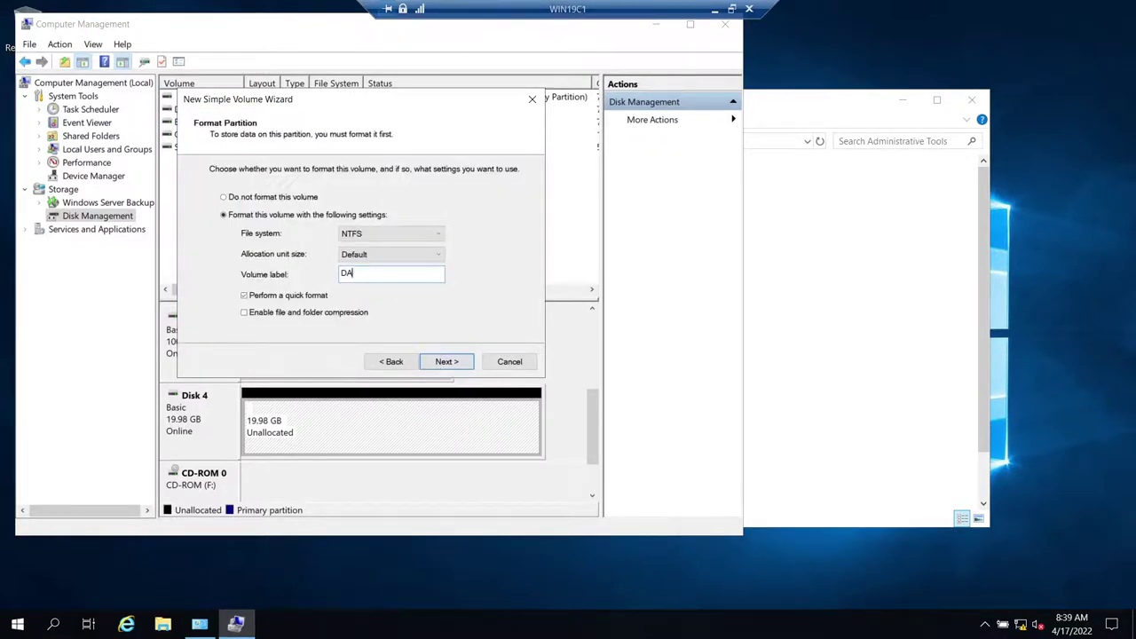
pyautogui.click(446, 360)
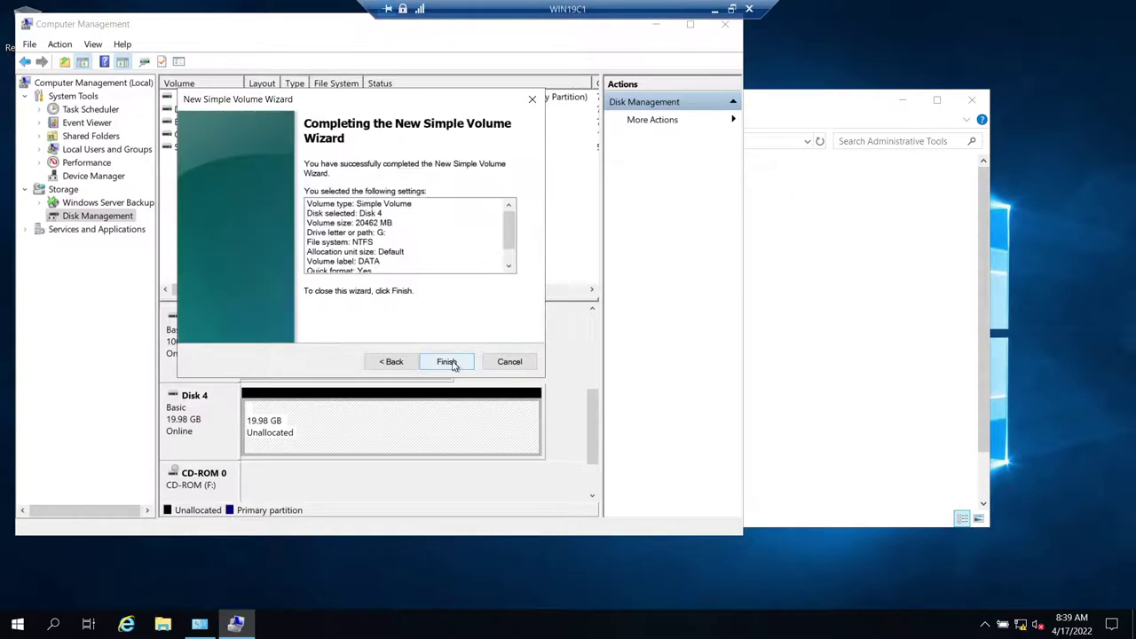
pyautogui.click(446, 361)
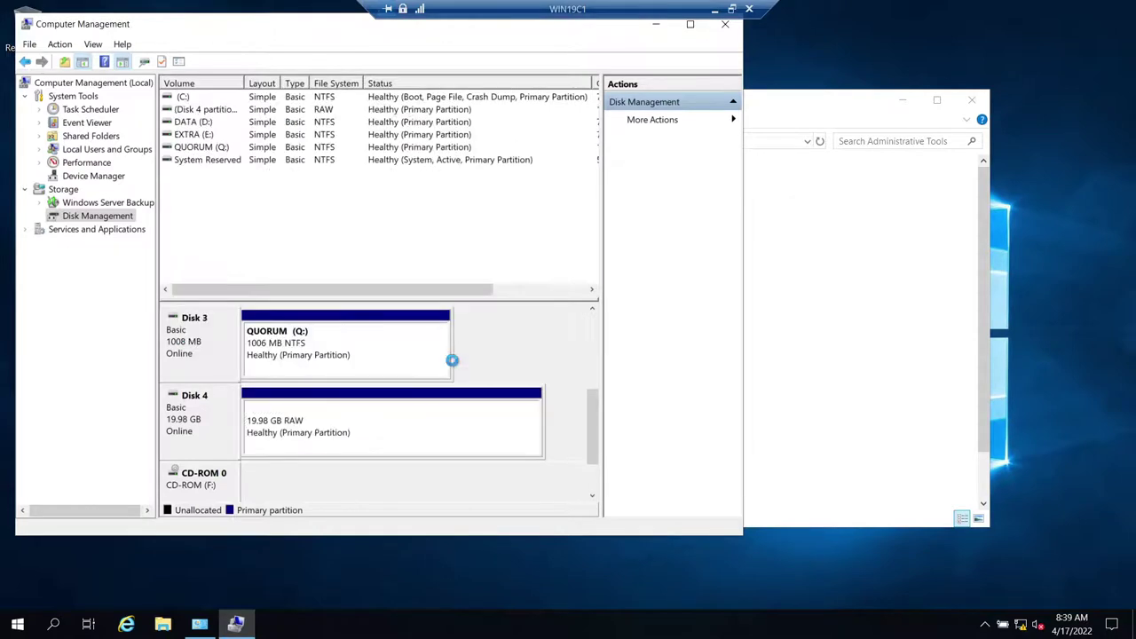
pyautogui.click(715, 9)
pyautogui.click(490, 624)
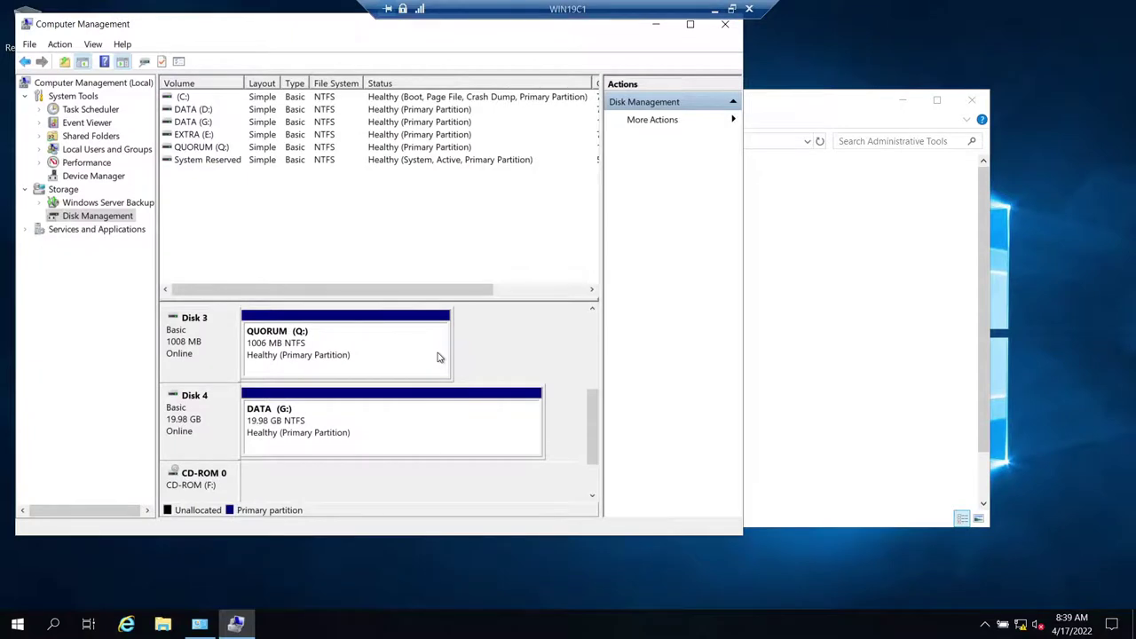
# - Minimize the WIN19C1 session to reveal the guide's page 5, Add the Failover Cluster Role
pyautogui.click(714, 10)
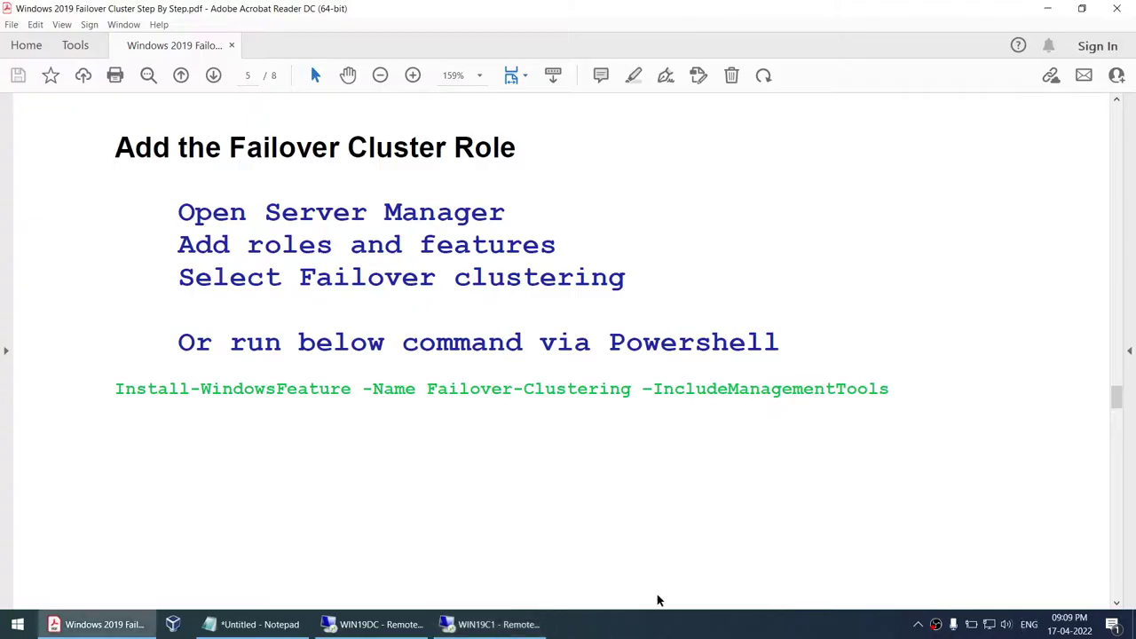
# - In the notes, replace 'Not yet set hostnames' on the C1 line with 'Hostnames - Domain'
pyautogui.hotkey('alt', 'Tab')
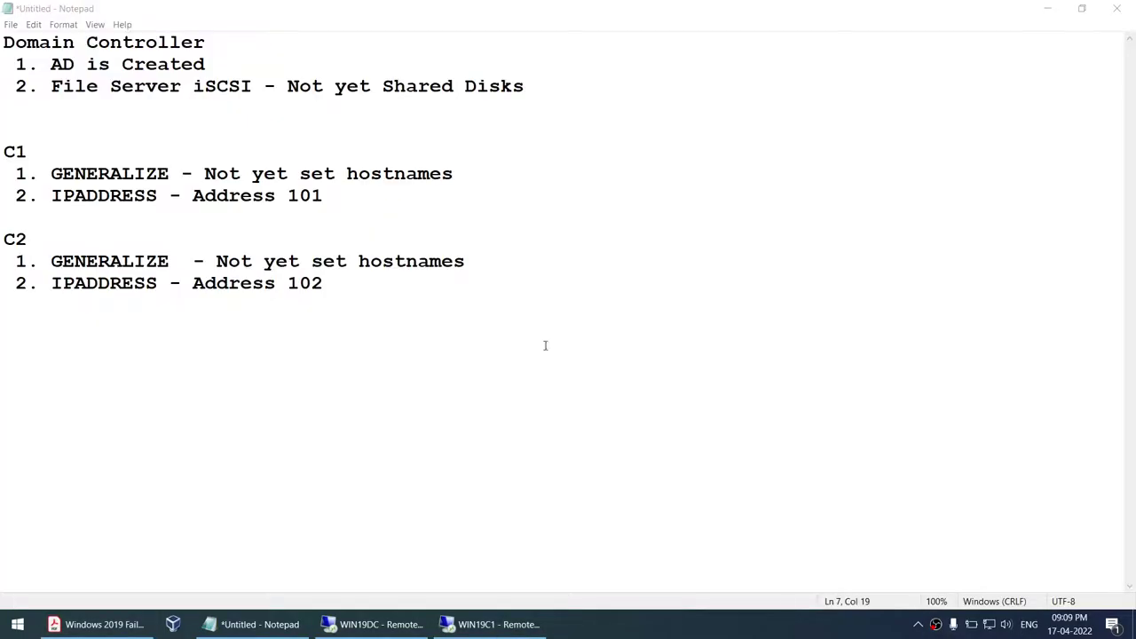
pyautogui.moveTo(206, 171); pyautogui.dragTo(455, 174)
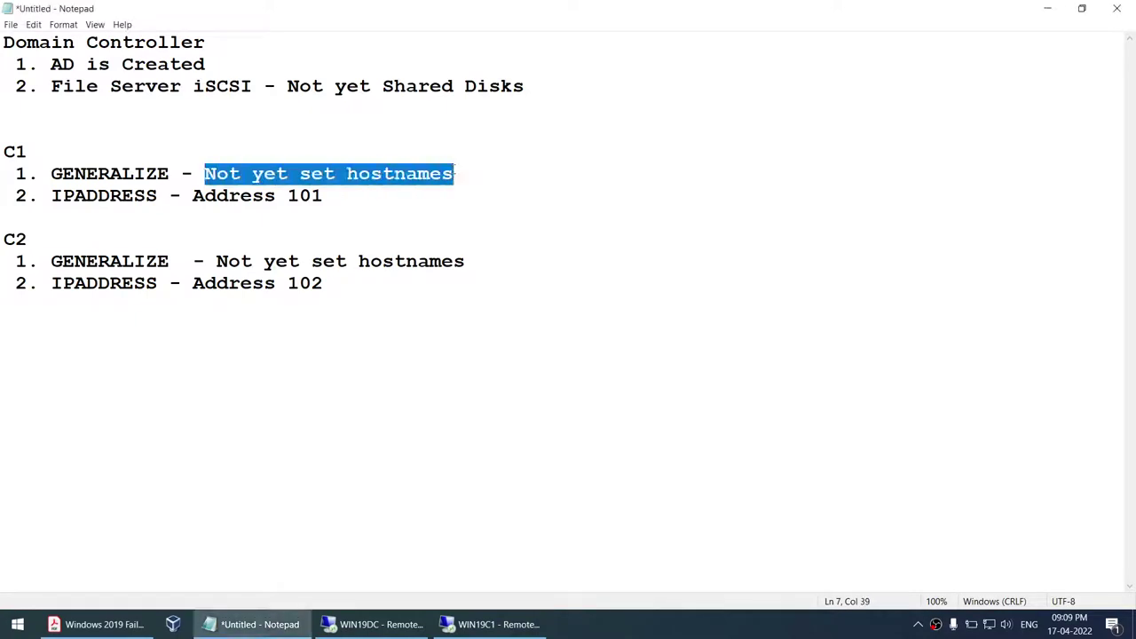
pyautogui.write('Hostnames ')
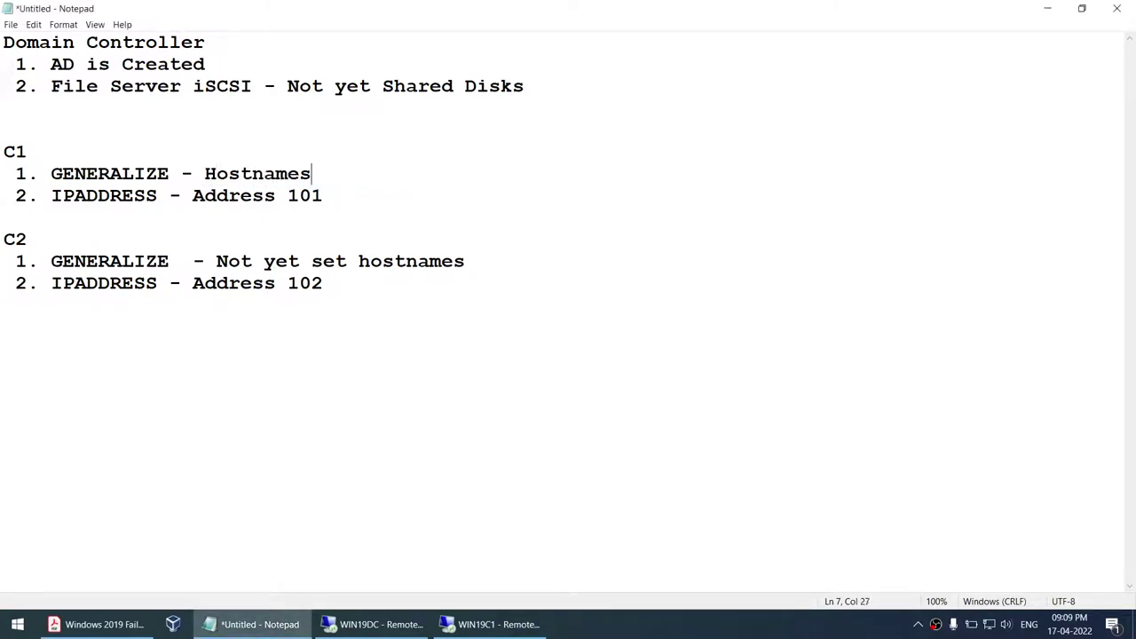
pyautogui.write('- DOma')
pyautogui.press('BackSpace')
pyautogui.press('BackSpace')
pyautogui.press('BackSpace')
pyautogui.write('omain')
# - Add '3. Mapped the SCSI Drives' under C1 and change the File Server line to 'Shared Disk created'
pyautogui.press('Return')
pyautogui.write('3. Mappe')
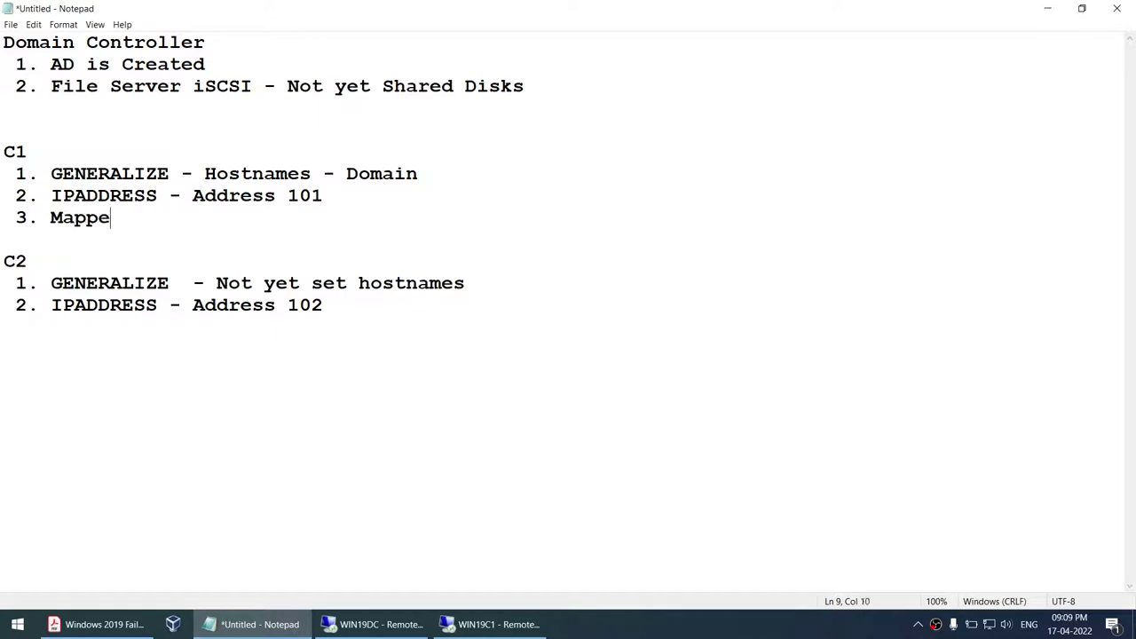
pyautogui.write('d the SCSI Dribe')
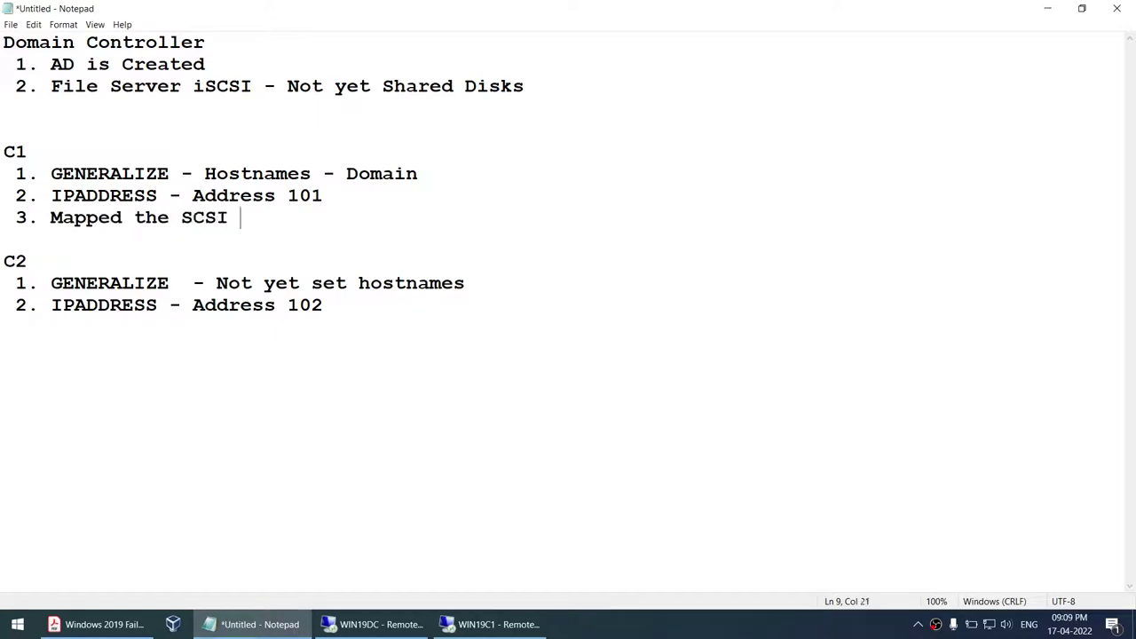
pyautogui.press('BackSpace')
pyautogui.press('BackSpace')
pyautogui.write('ves')
pyautogui.moveTo(286, 87); pyautogui.dragTo(543, 82)
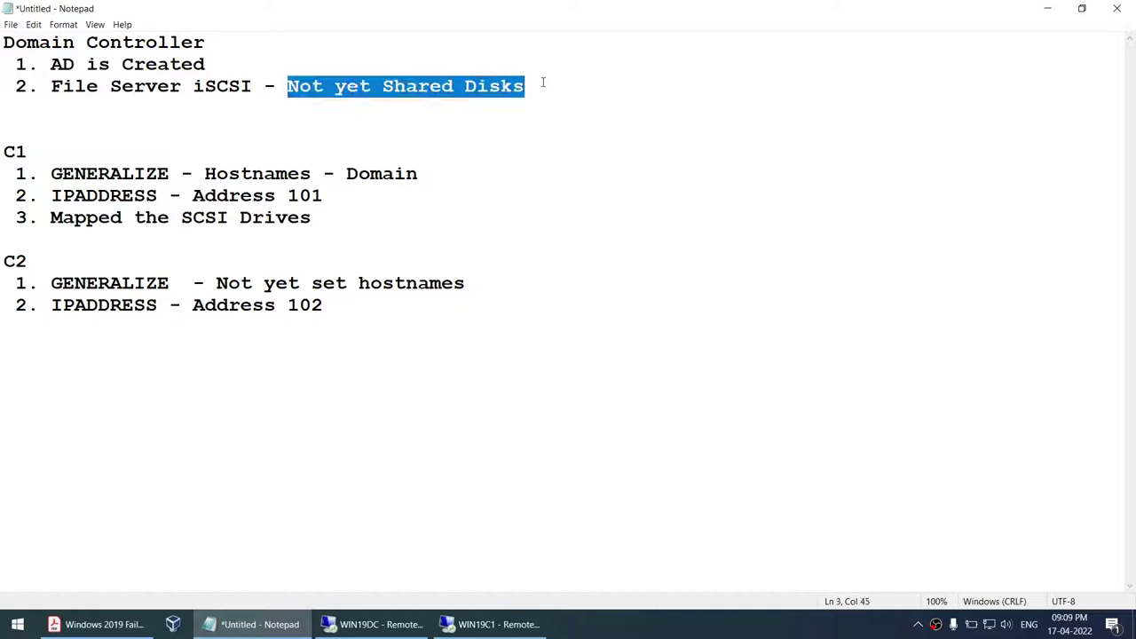
pyautogui.write('Shared Disk created')
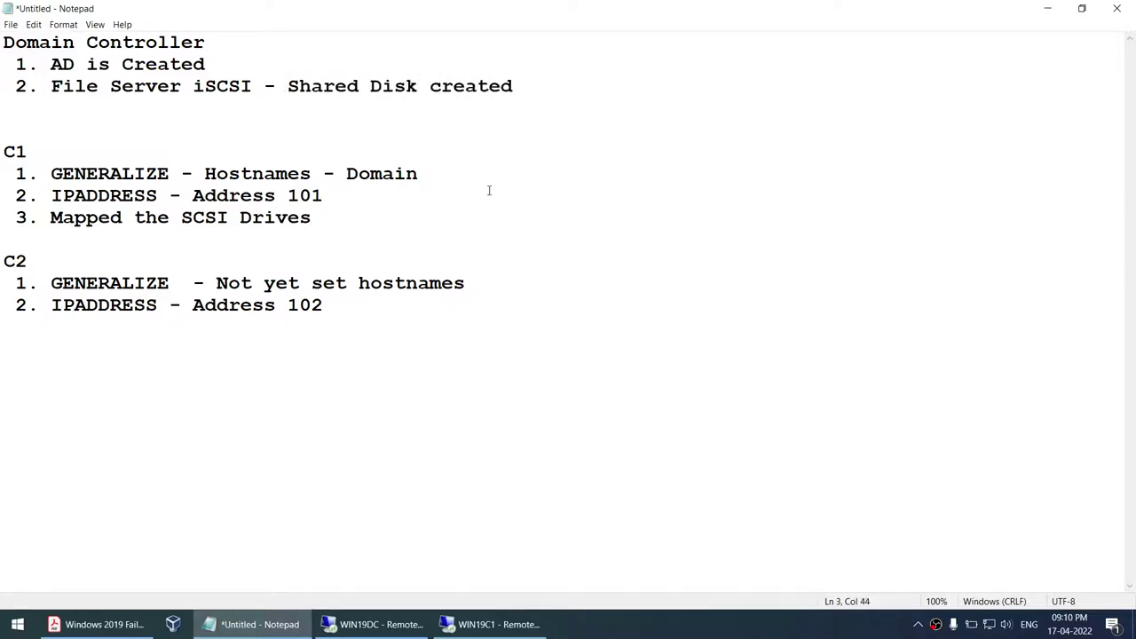
# - Copy the '3. Mapped the SCSI Drives' line under C2's Address 102
pyautogui.moveTo(342, 218); pyautogui.dragTo(39, 218)
pyautogui.hotkey('ctrl', 'c')
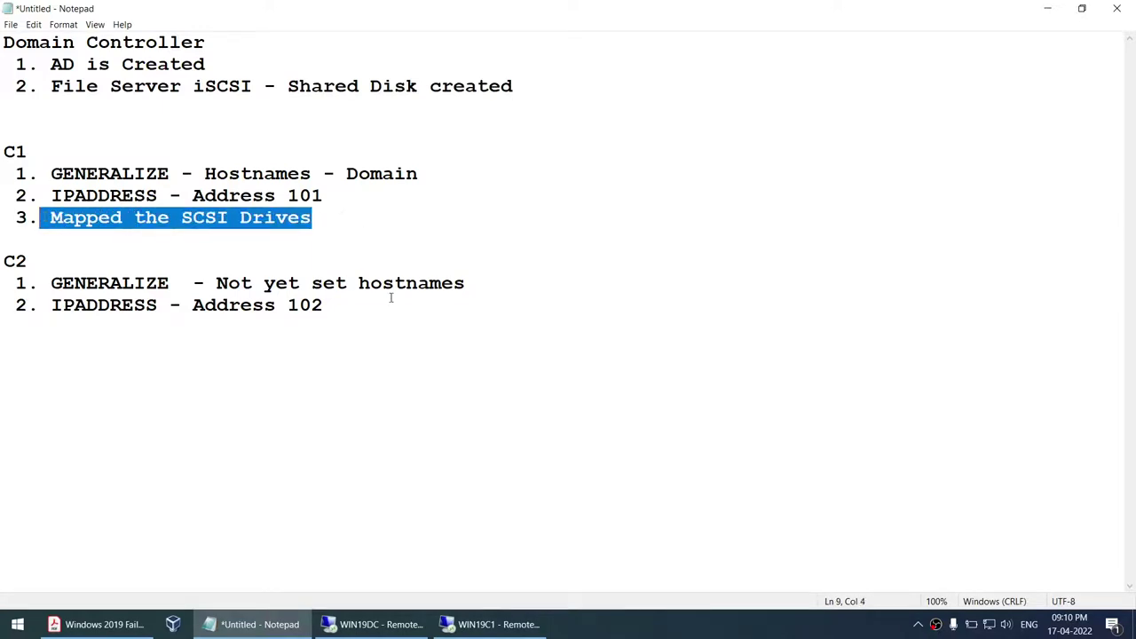
pyautogui.click(424, 305)
pyautogui.press('Return')
pyautogui.hotkey('ctrl', 'v')
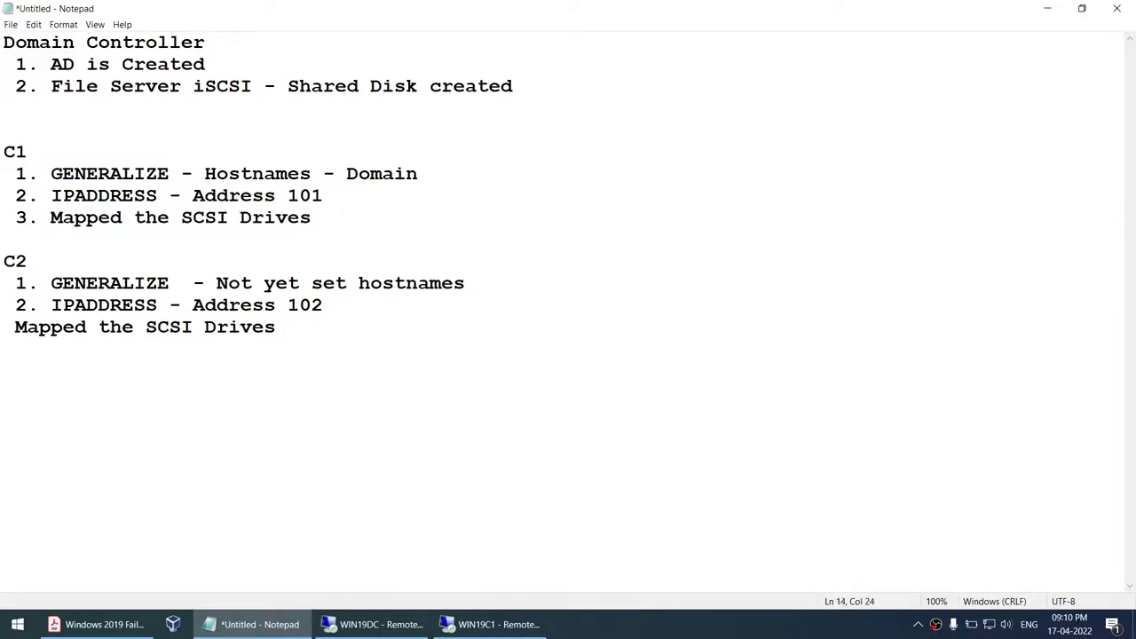
pyautogui.write('3.')
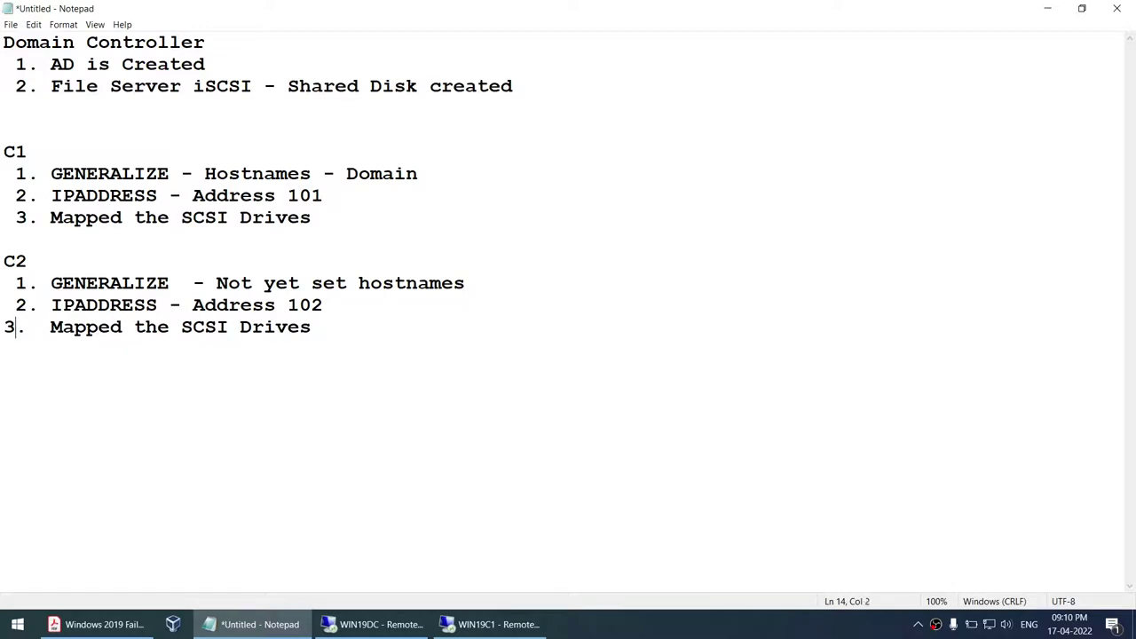
pyautogui.press('Home')
# - Add '4. Formatted SCSI Drives' after C1's step 3 and return to the WIN19C1 session
pyautogui.click(385, 219)
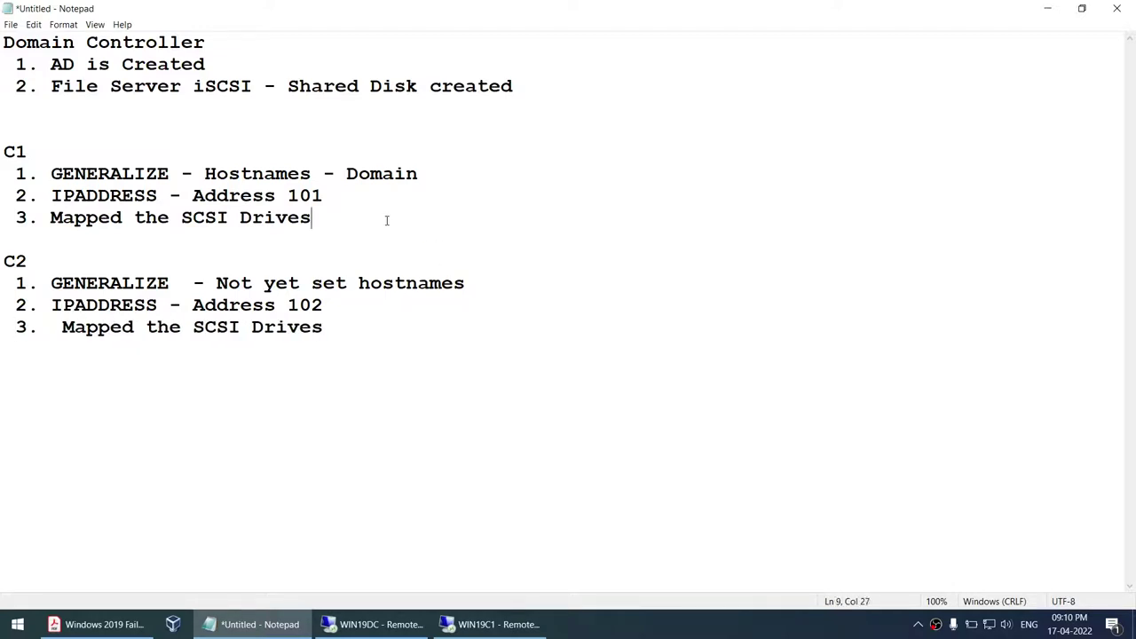
pyautogui.press('Return')
pyautogui.write('4.')
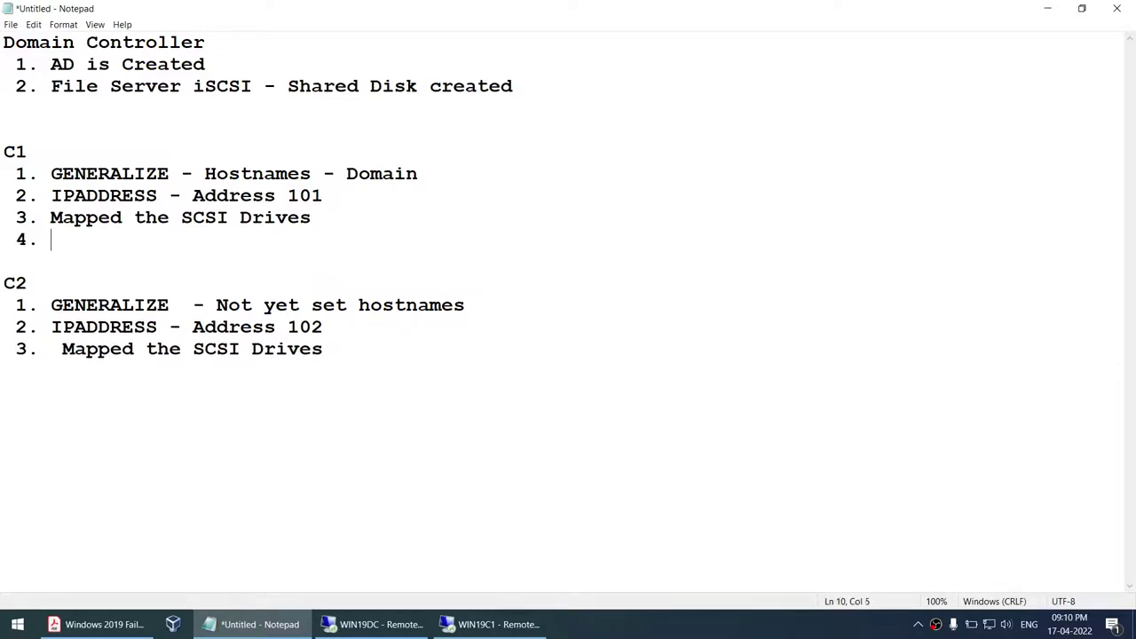
pyautogui.write(' Formatted S')
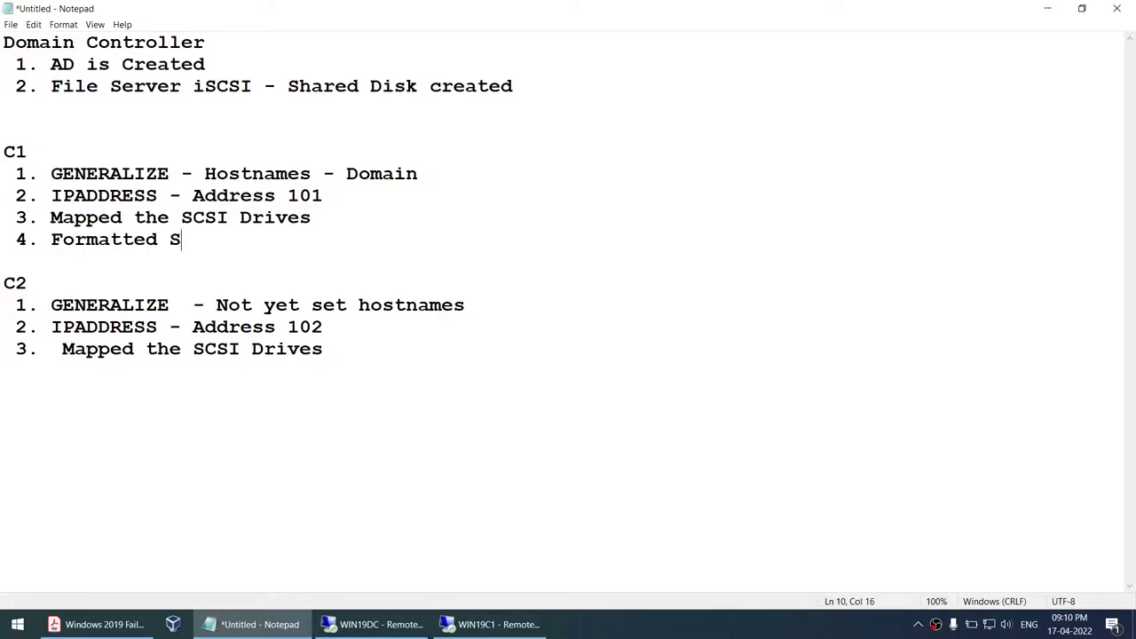
pyautogui.write('CSI Drives')
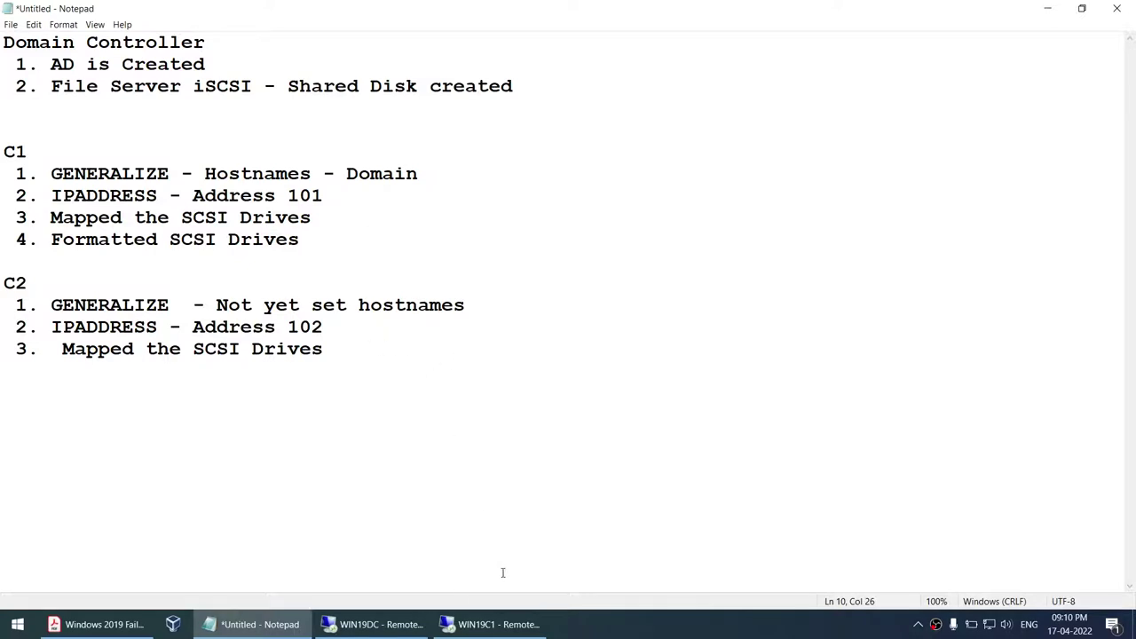
pyautogui.click(498, 626)
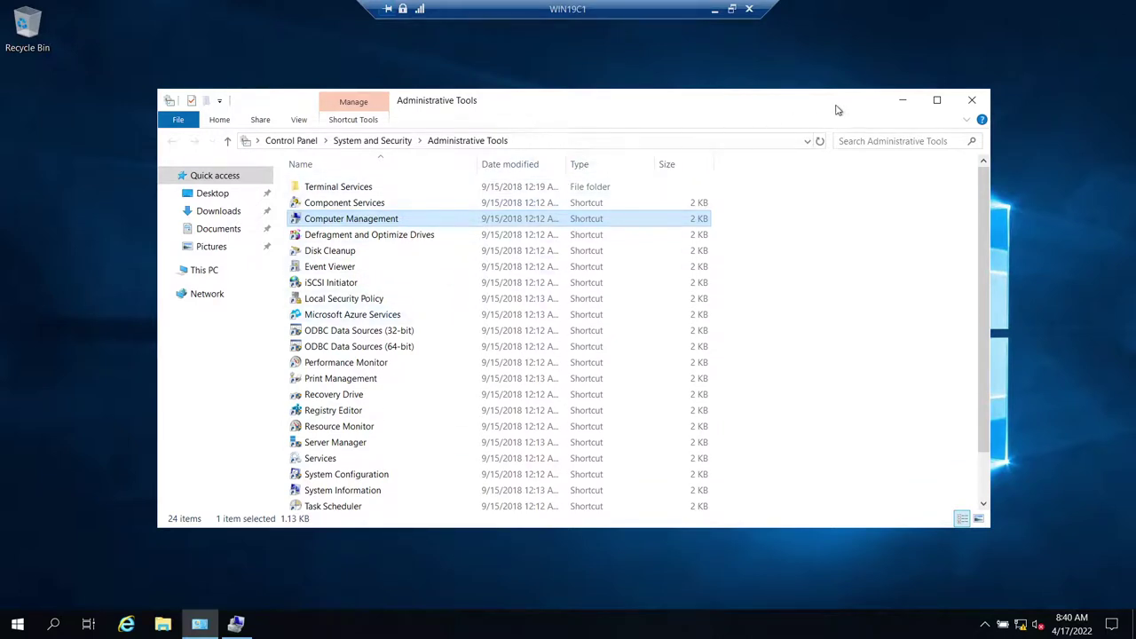
# - Launch Server Manager and take the Add Roles and Features wizard to the Features page for WIN19C1
pyautogui.click(902, 100)
pyautogui.click(30, 625)
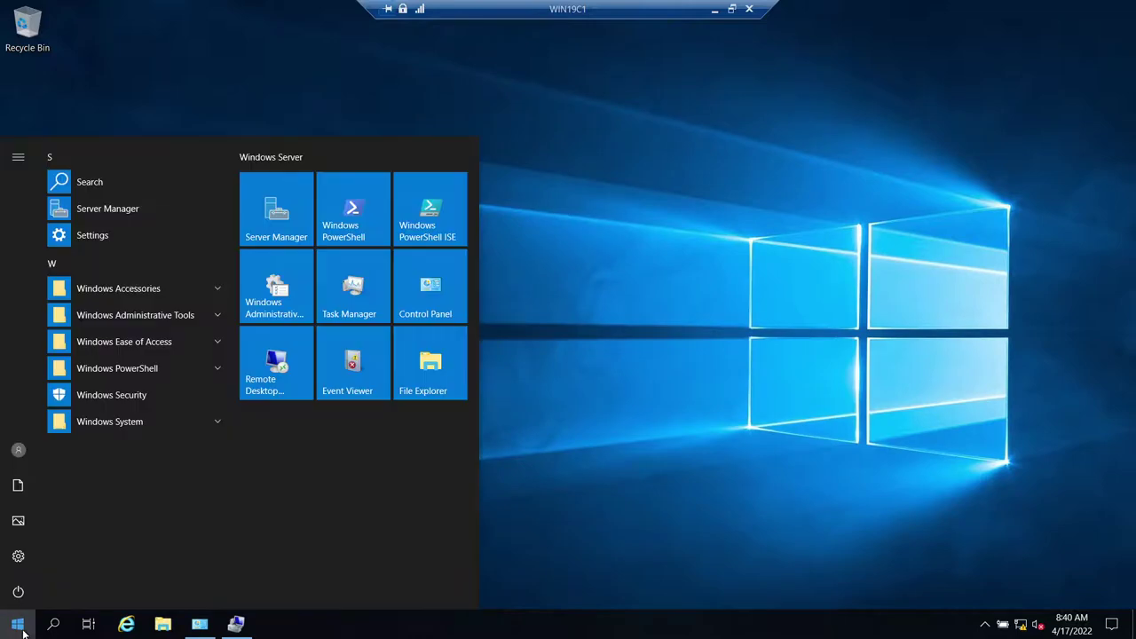
pyautogui.click(293, 237)
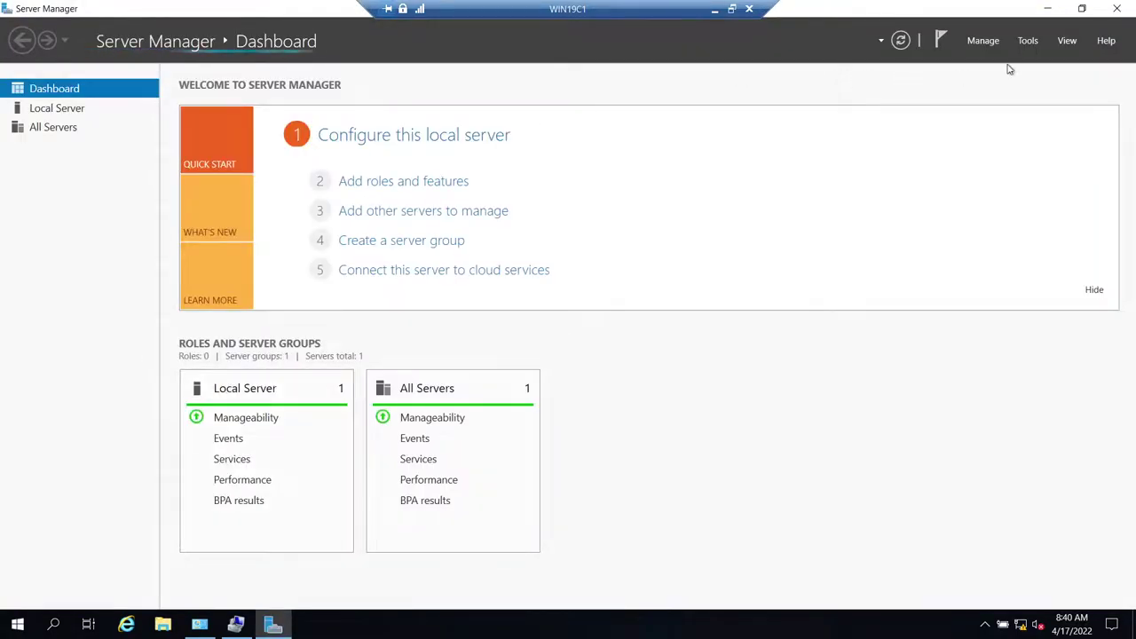
pyautogui.click(1027, 41)
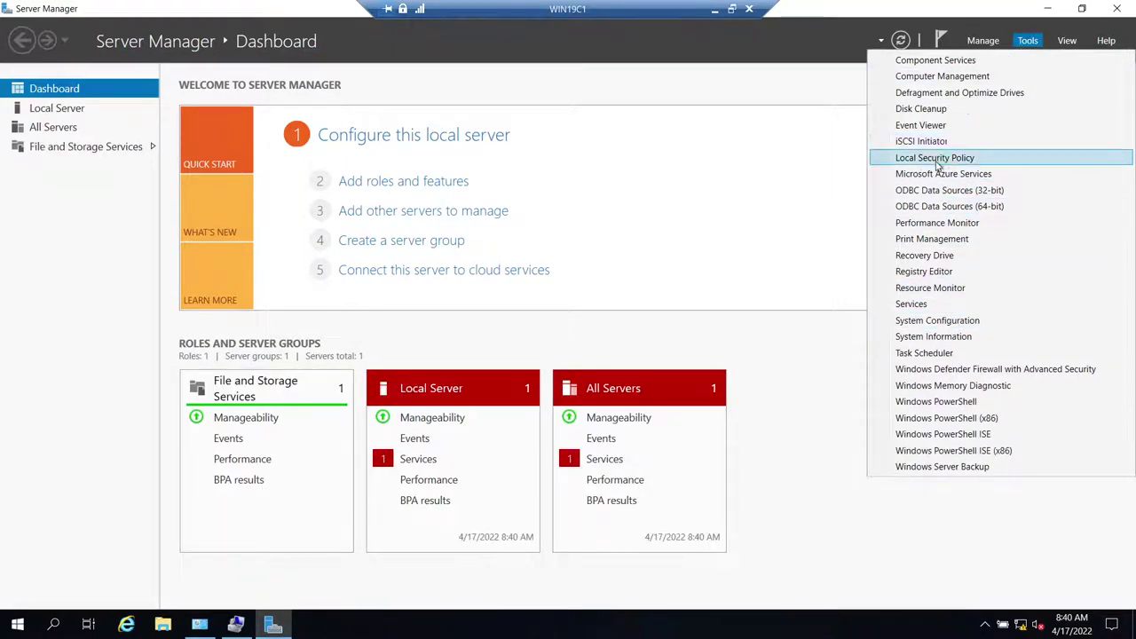
pyautogui.click(402, 182)
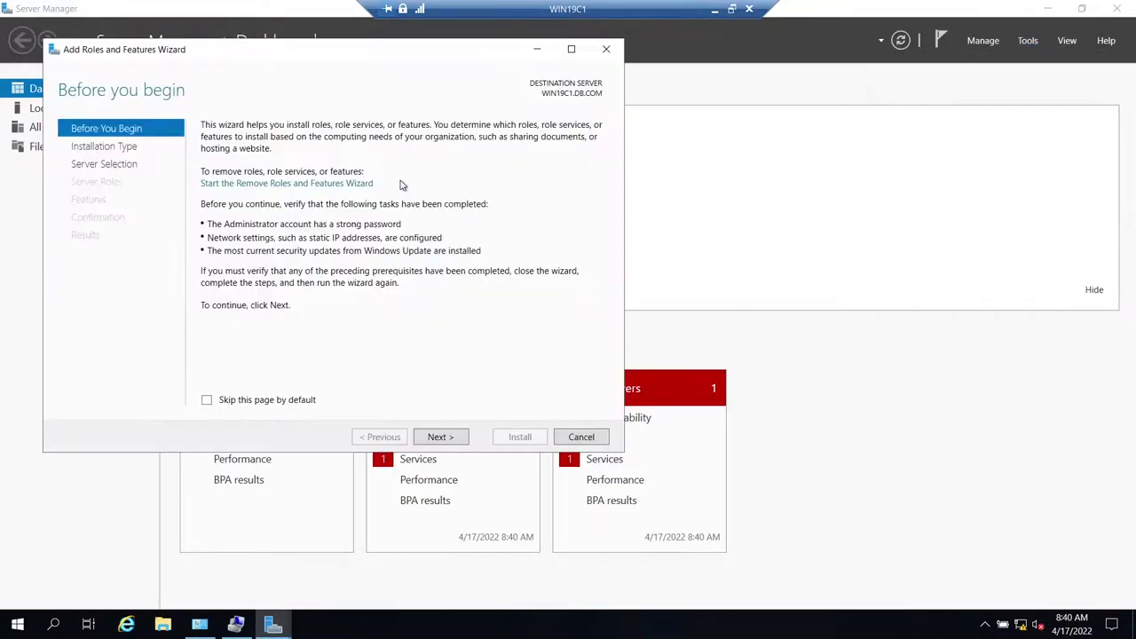
pyautogui.click(442, 436)
pyautogui.click(449, 439)
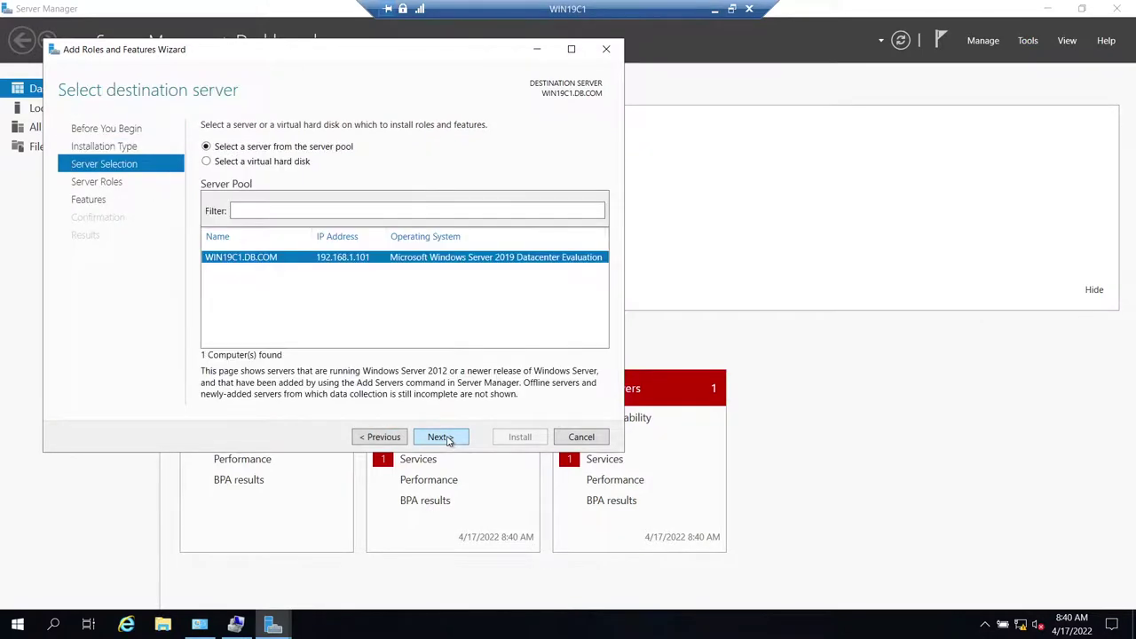
pyautogui.click(448, 440)
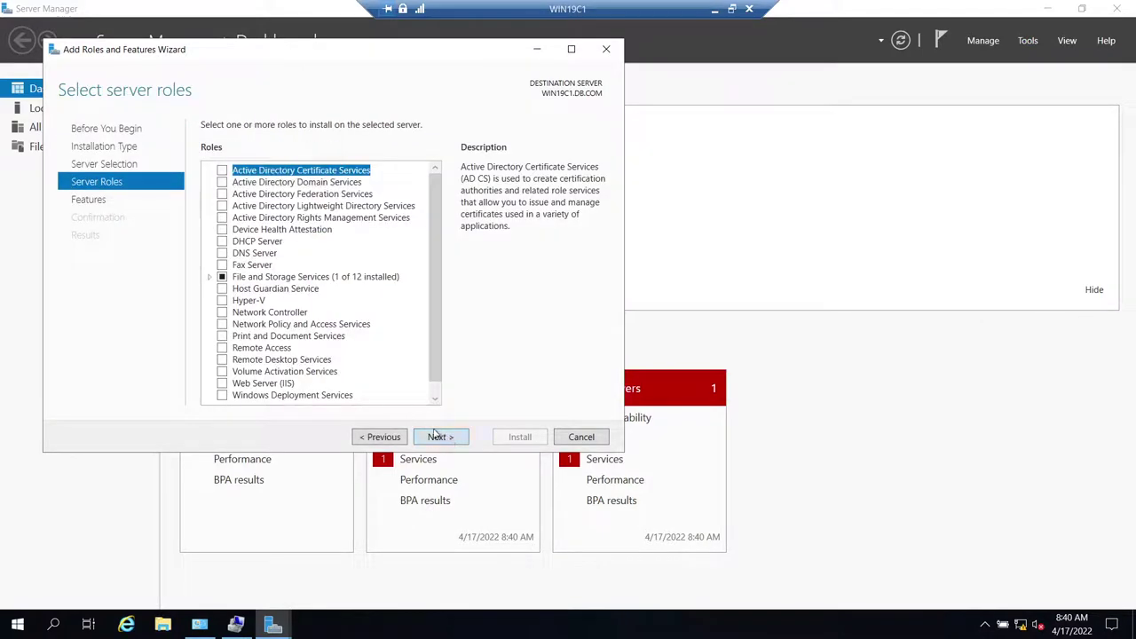
pyautogui.click(435, 435)
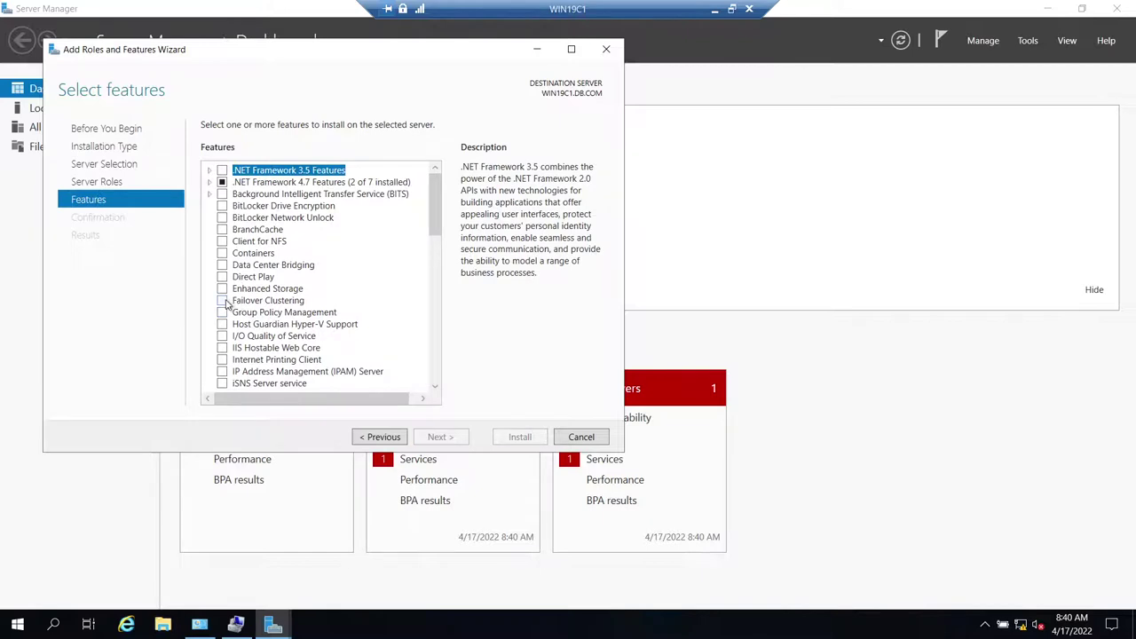
# - Select Failover Clustering with its management tools, allow automatic restart, and install
pyautogui.click(223, 301)
pyautogui.click(370, 373)
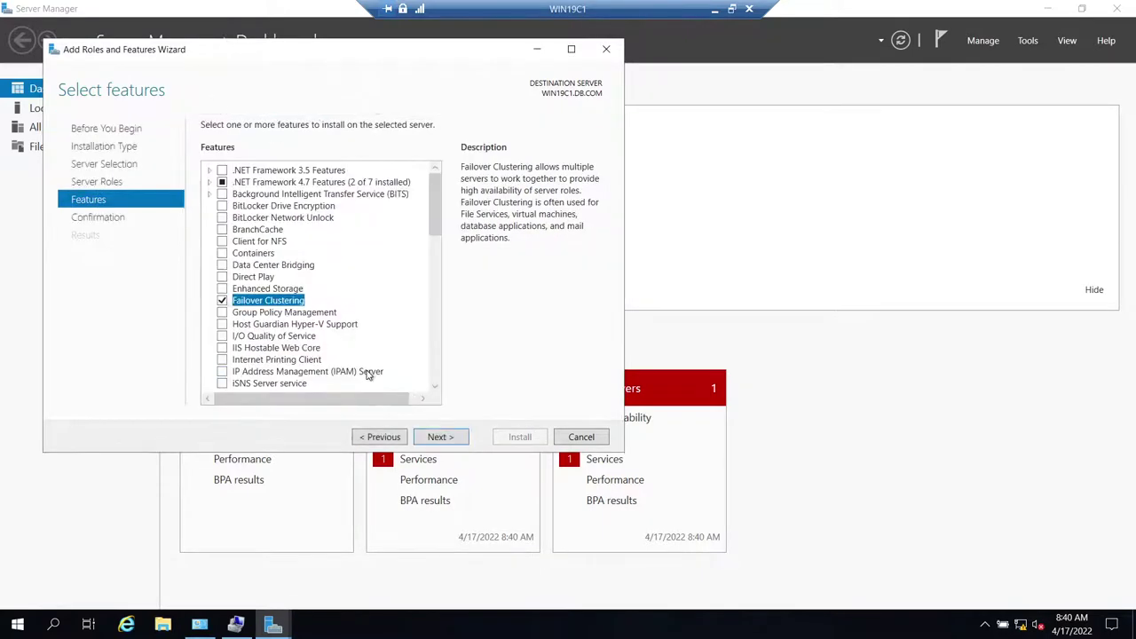
pyautogui.click(441, 436)
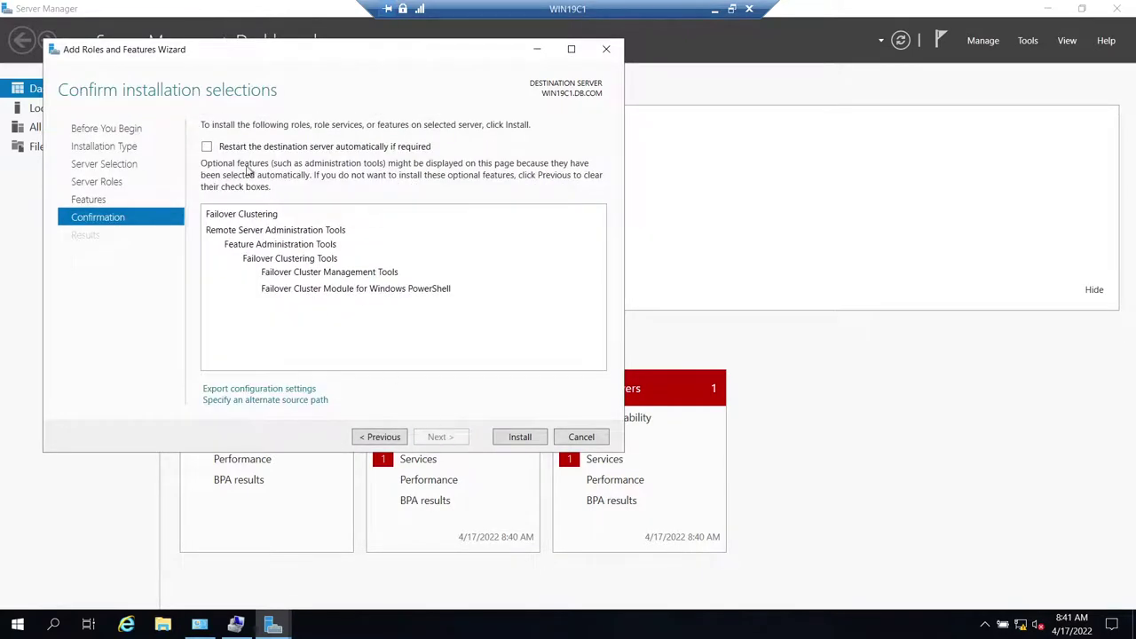
pyautogui.click(207, 147)
pyautogui.click(622, 365)
pyautogui.click(532, 438)
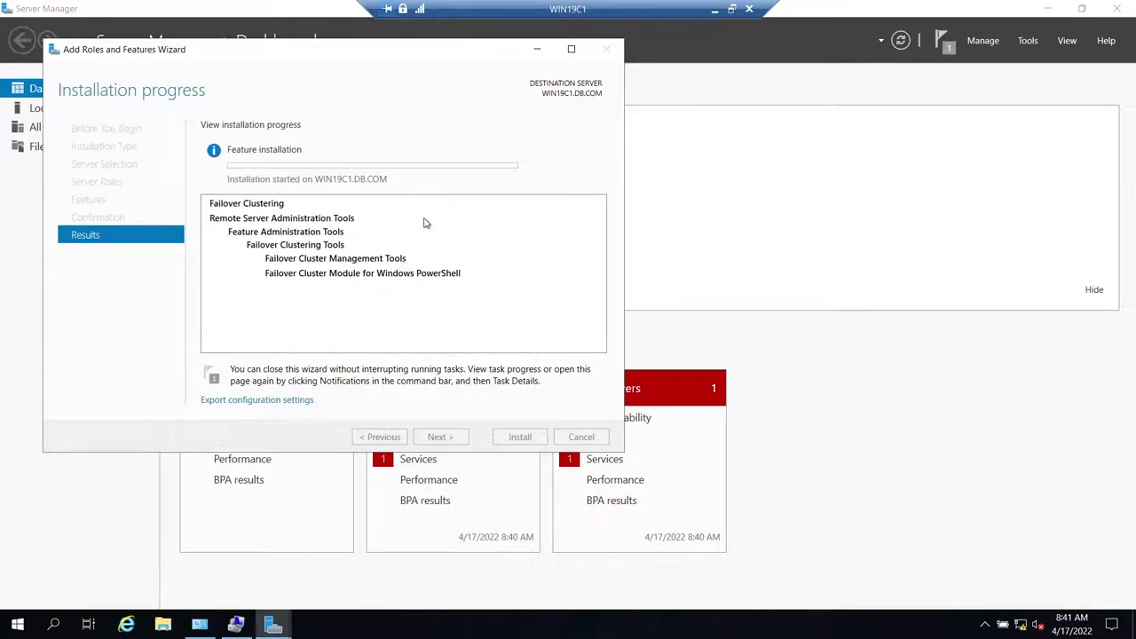
# - Connect to WIN19C2 through Remote Desktop Connection, entering the account password
pyautogui.click(715, 11)
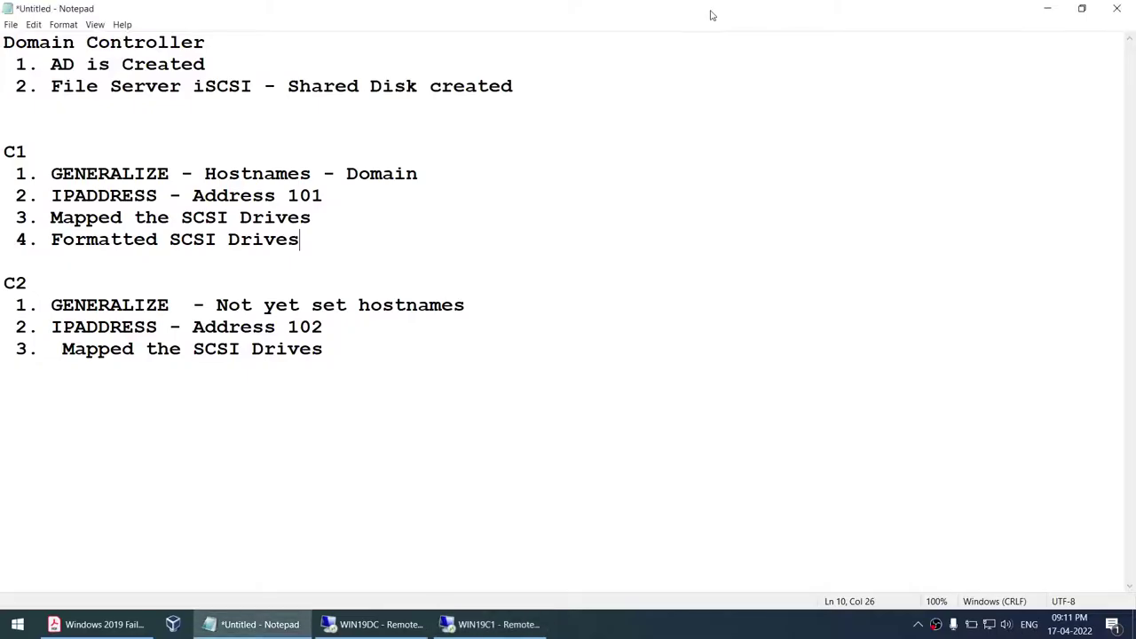
pyautogui.click(17, 624)
pyautogui.write('re')
pyautogui.press('Return')
pyautogui.write('WIN19C2')
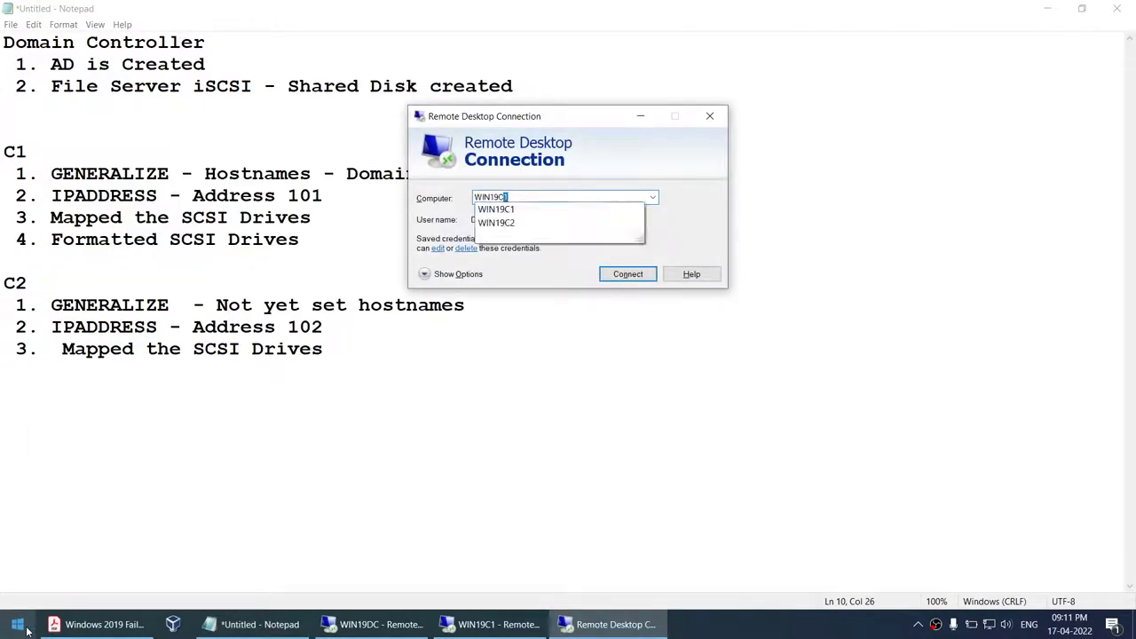
pyautogui.press('Return')
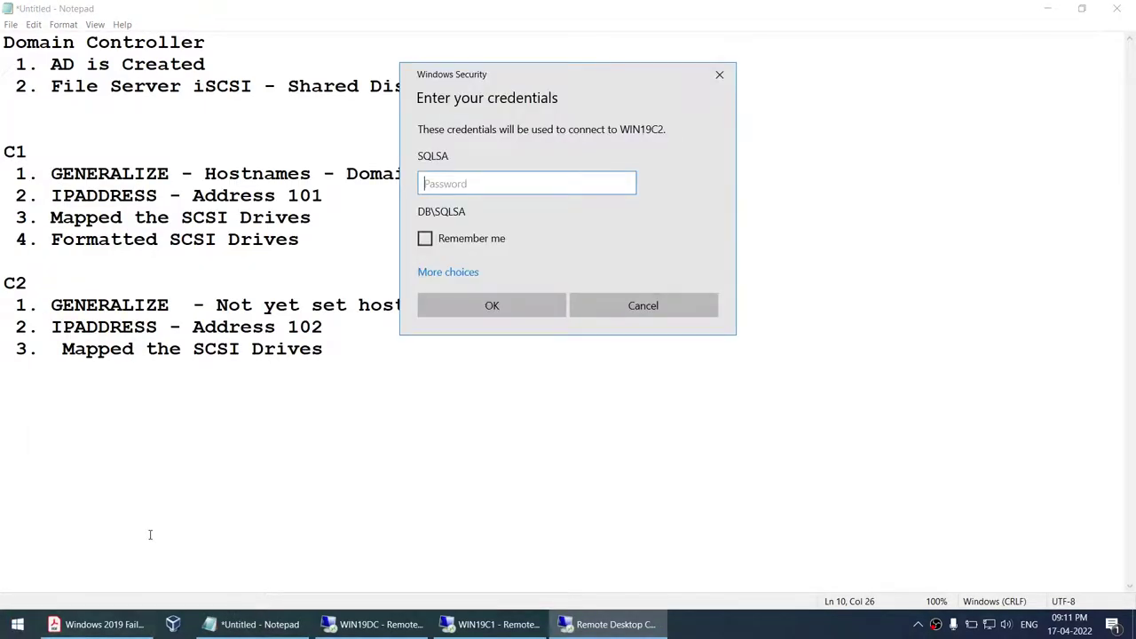
pyautogui.write('••••')
pyautogui.press('Return')
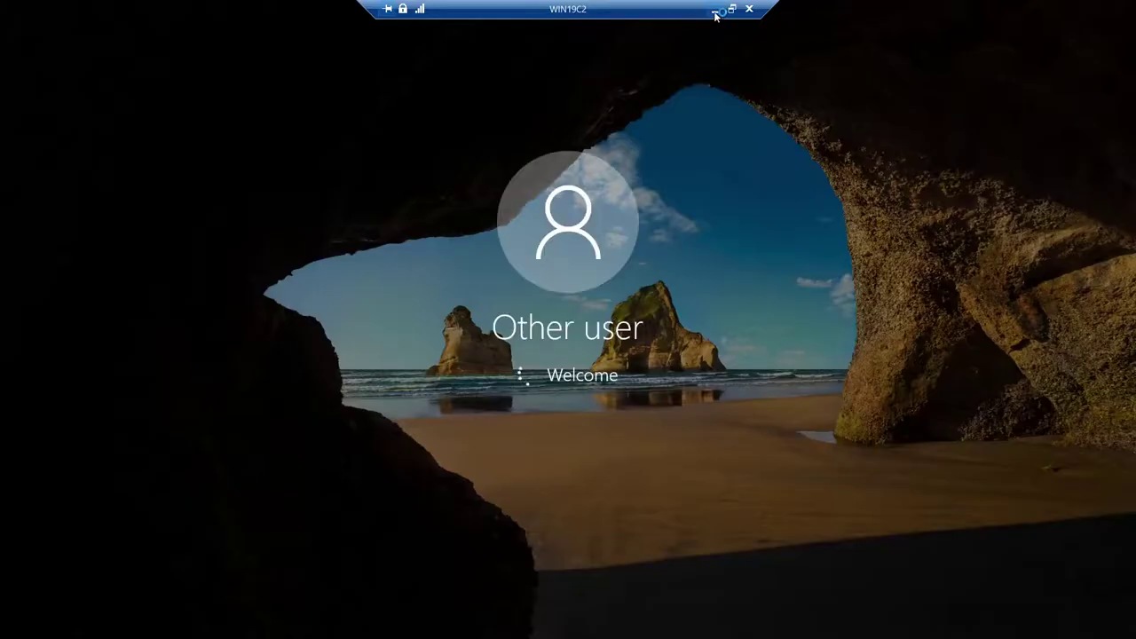
# - Copy the Install-WindowsFeature Failover-Clustering command from the guide PDF into the notes
pyautogui.click(715, 9)
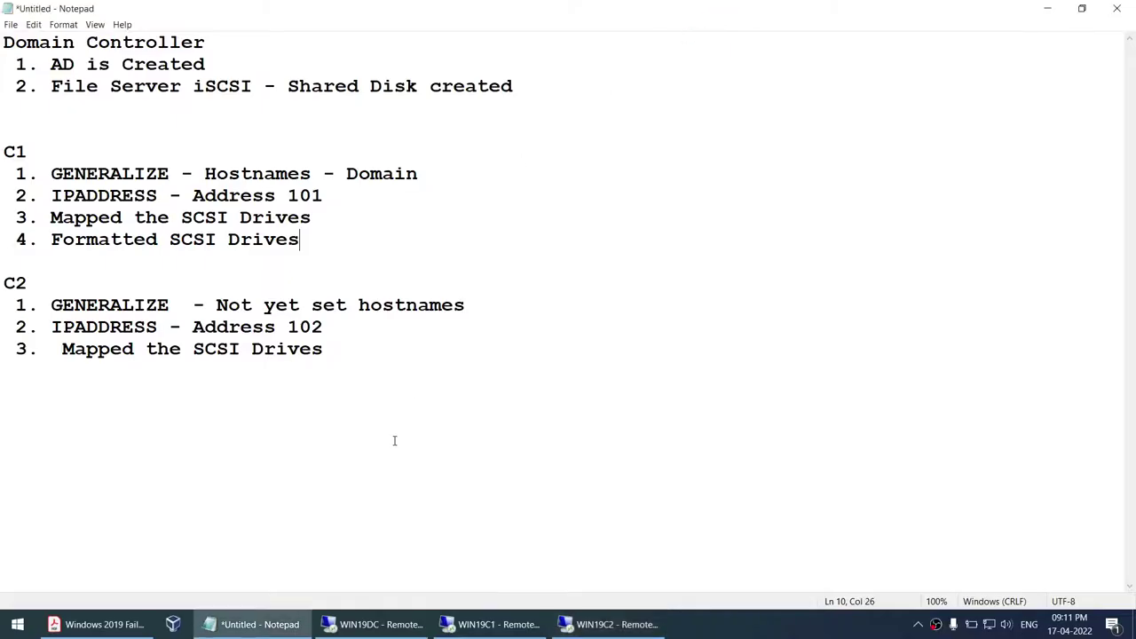
pyautogui.click(95, 625)
pyautogui.scroll(-3, 411, 380)
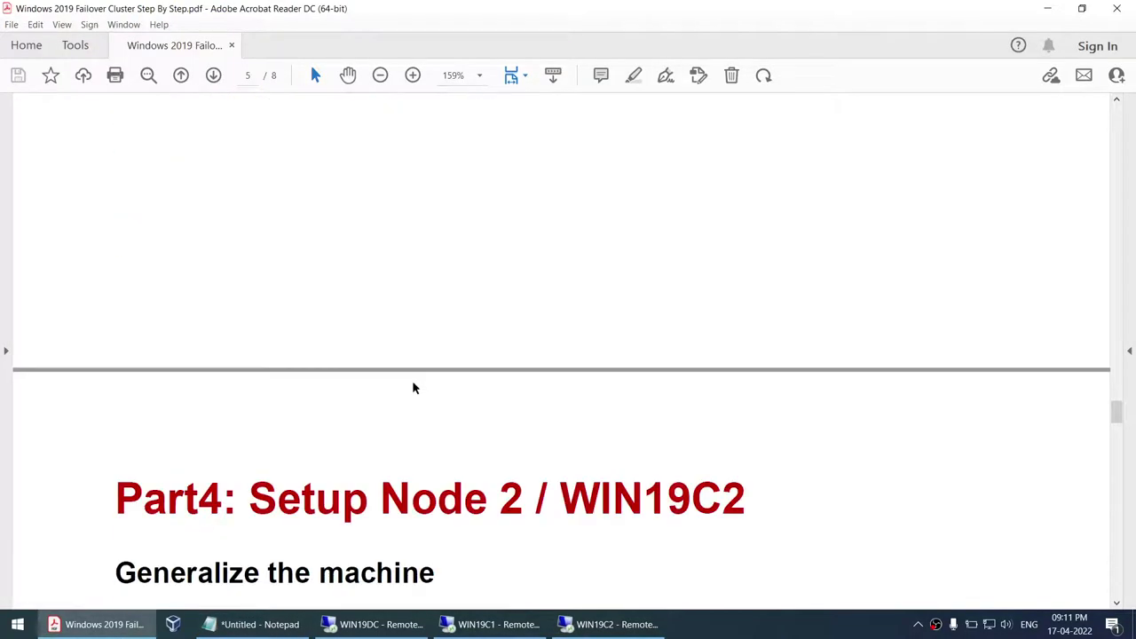
pyautogui.scroll(3, 412, 380)
pyautogui.moveTo(115, 284); pyautogui.dragTo(812, 282)
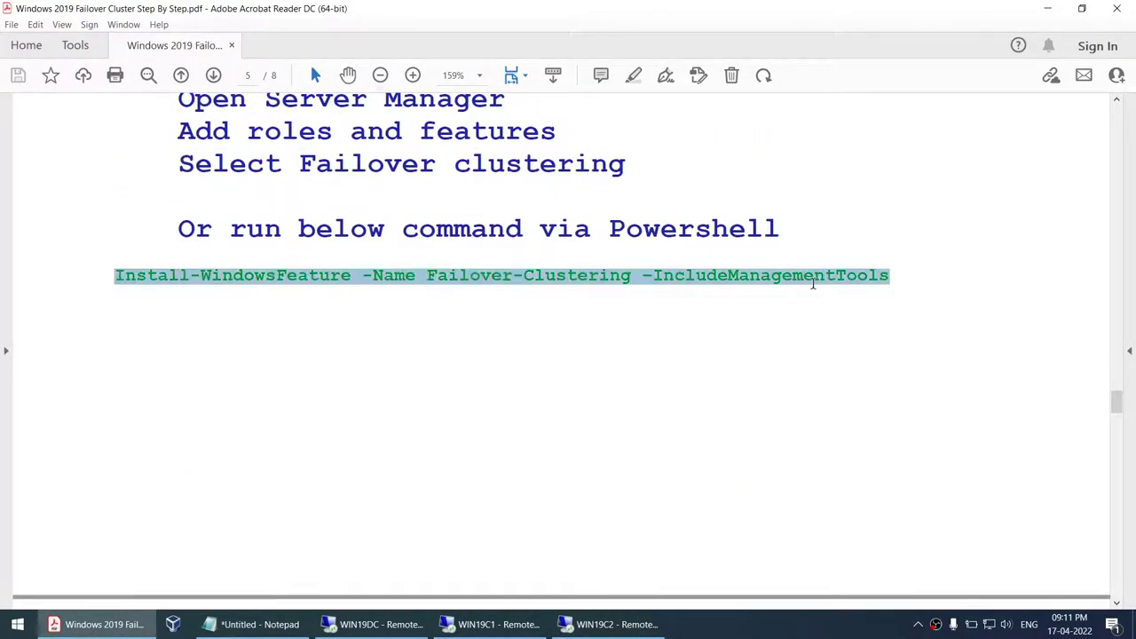
pyautogui.click(19, 629)
pyautogui.click(257, 624)
pyautogui.click(423, 417)
pyautogui.write('Install-WindowsFeature -Name Failover-Clustering -IncludeManagementTools')
pyautogui.hotkey('shift', 'Home')
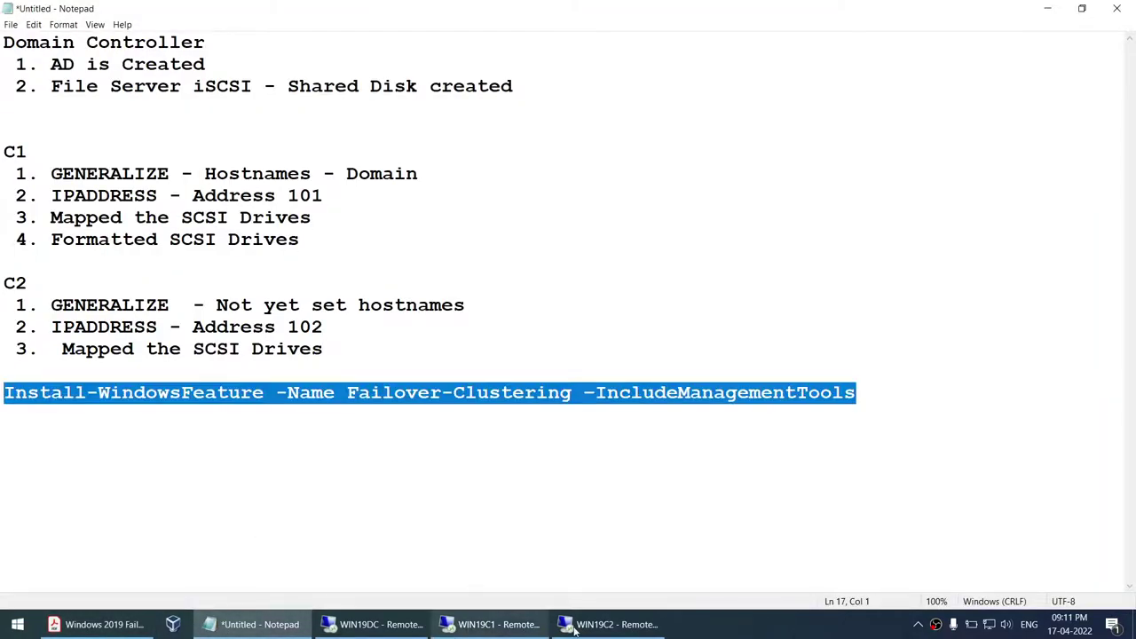
pyautogui.click(611, 624)
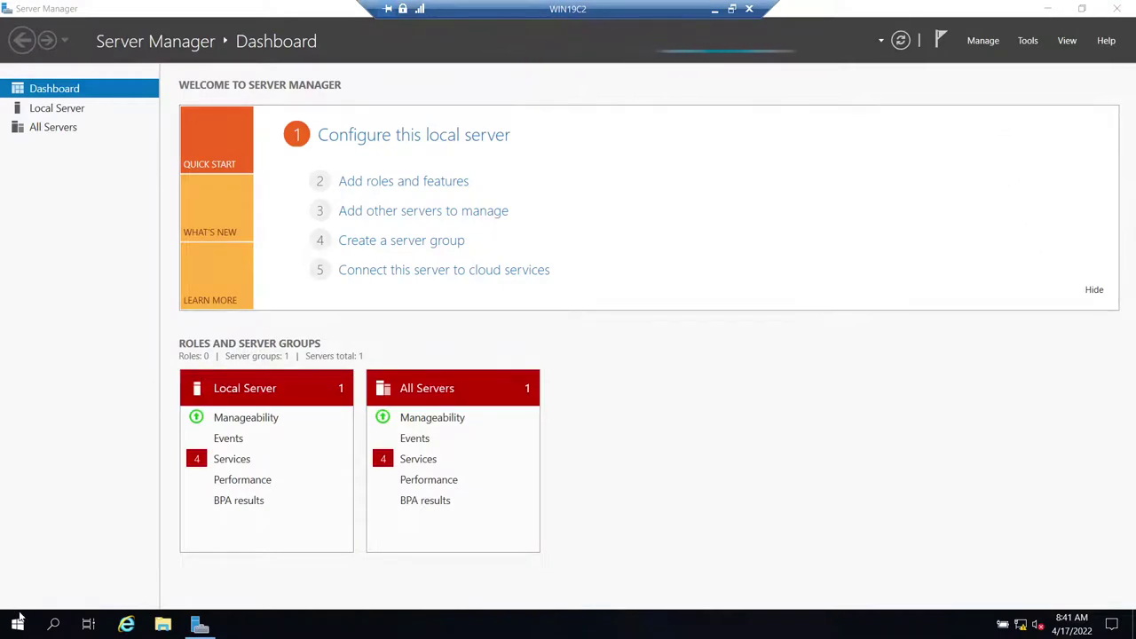
# - In an administrator PowerShell on WIN19C2, run Install-WindowsFeature -Name Failover-Clustering -IncludeManagementTools
pyautogui.click(18, 624)
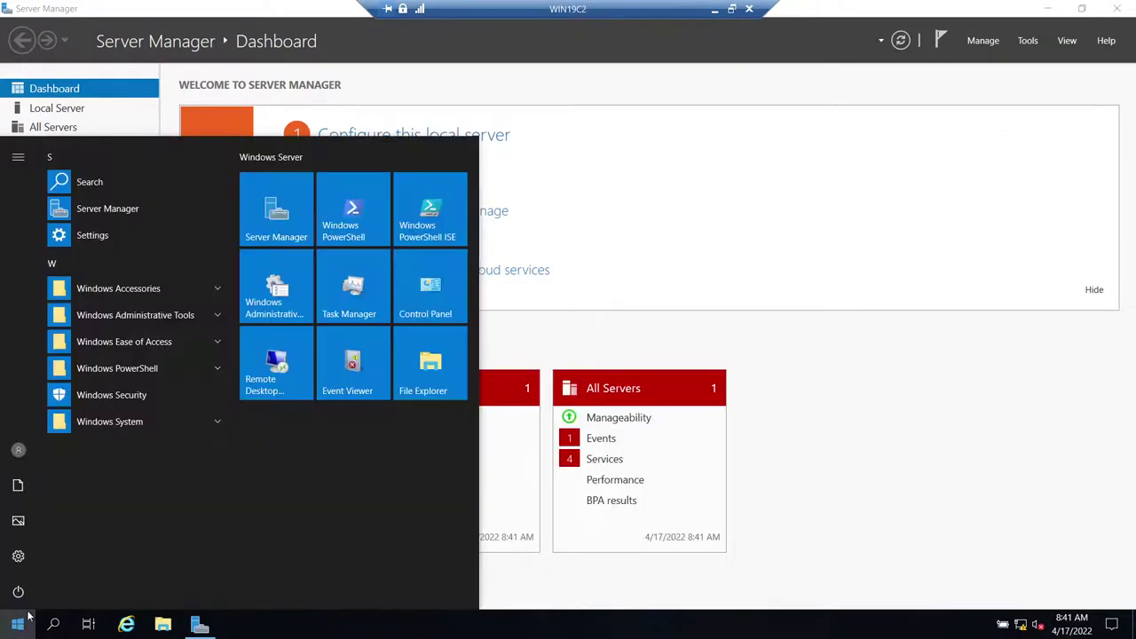
pyautogui.rightClick(344, 220)
pyautogui.moveTo(382, 288)
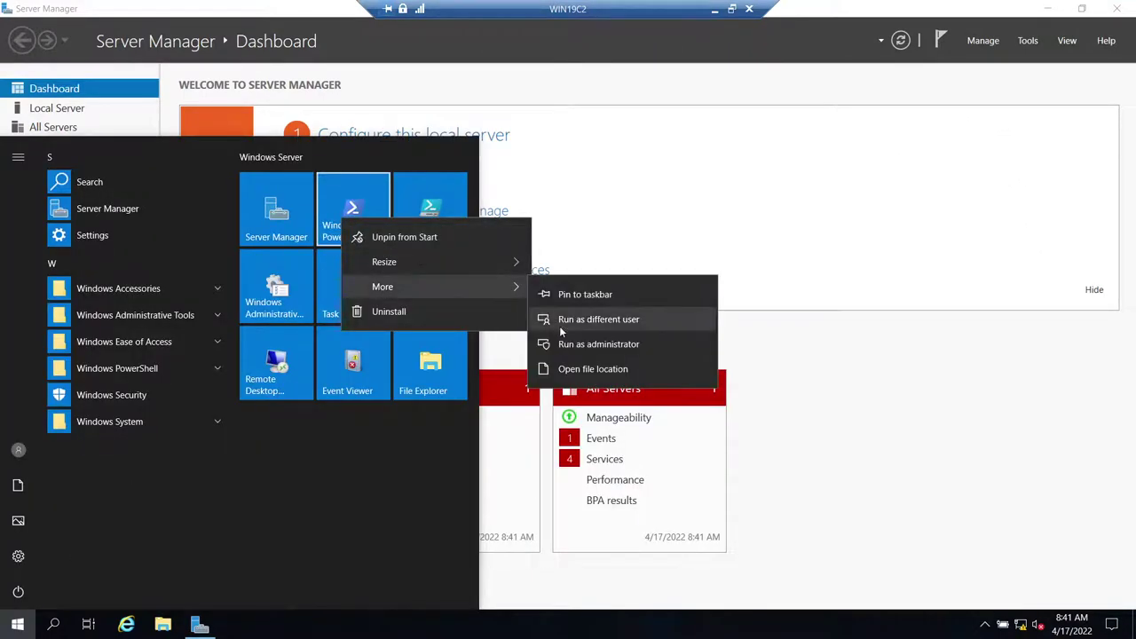
pyautogui.click(573, 343)
pyautogui.click(526, 398)
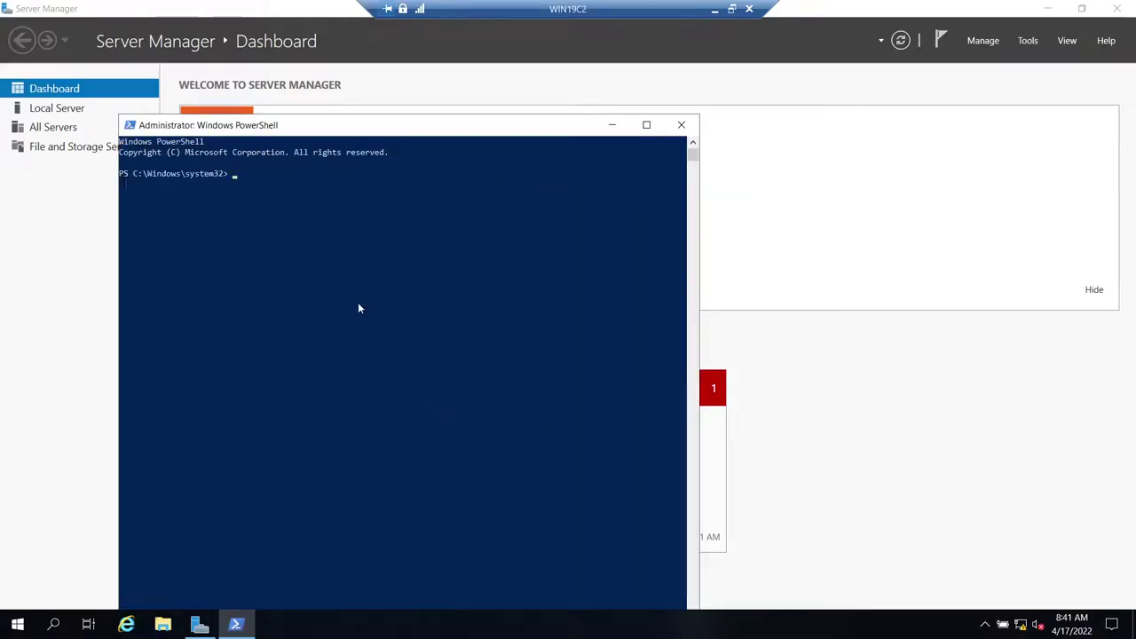
pyautogui.write('Install-WindowsFeature -Name Failover-Clustering -IncludeManagementTools')
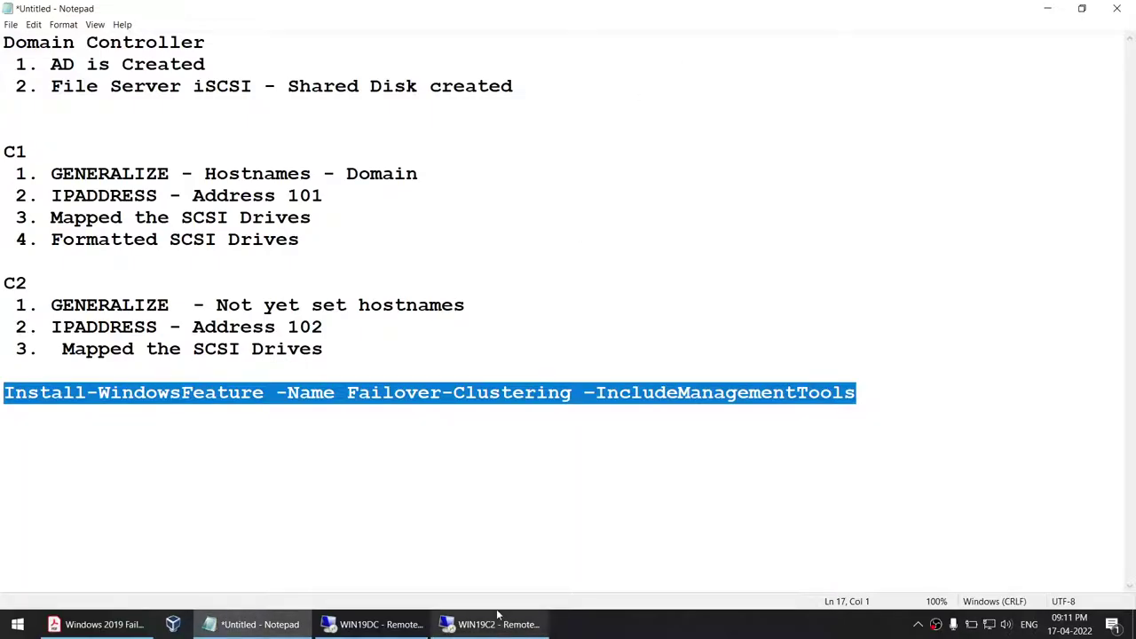
# - Check WIN19C2's install progress, glance at the WIN19DC session, then go to the host Start menu
pyautogui.click(491, 624)
pyautogui.click(715, 9)
pyautogui.click(375, 633)
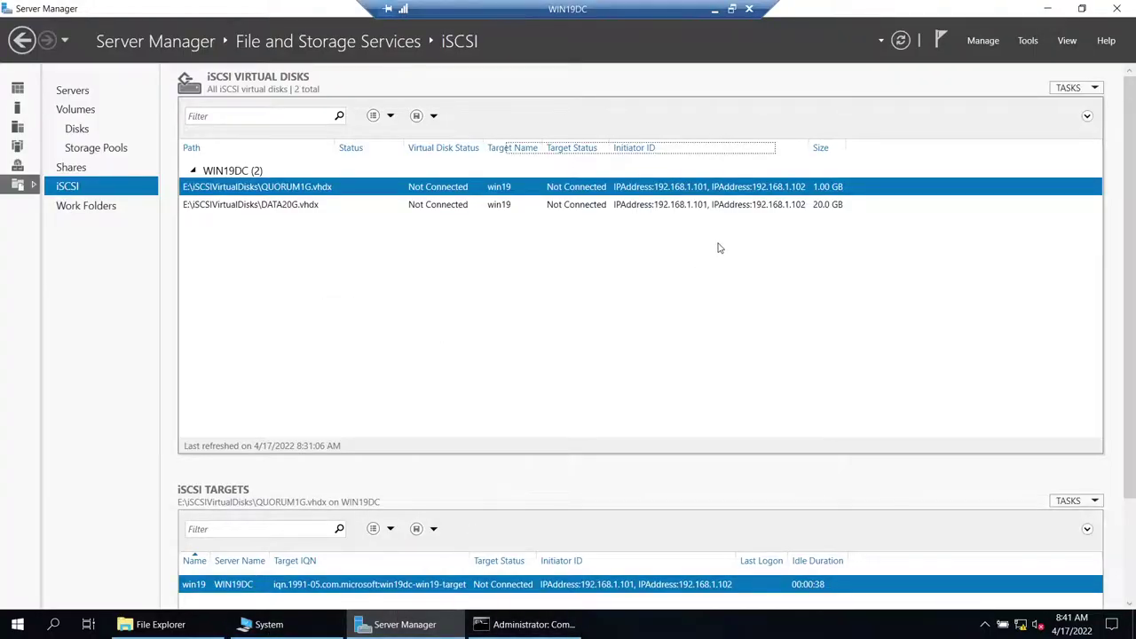
pyautogui.click(714, 9)
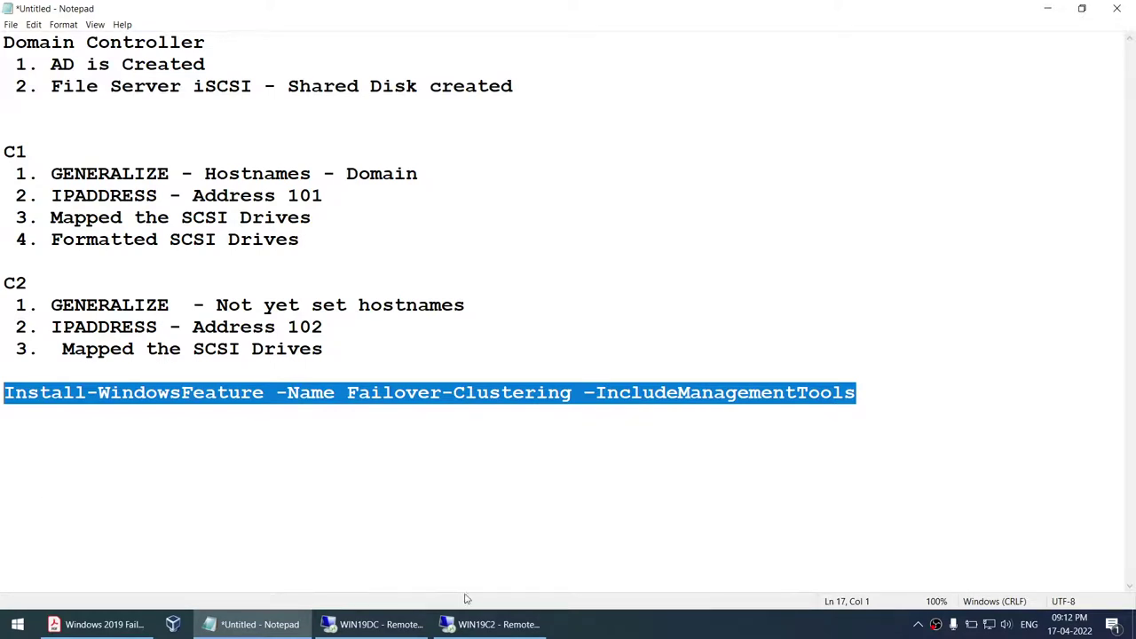
pyautogui.click(18, 628)
# - Reconnect to WIN19C1 with 'rd', launch Failover Cluster Manager from Server Manager Tools, and dismiss the Windows Admin Center tip
pyautogui.write('rd')
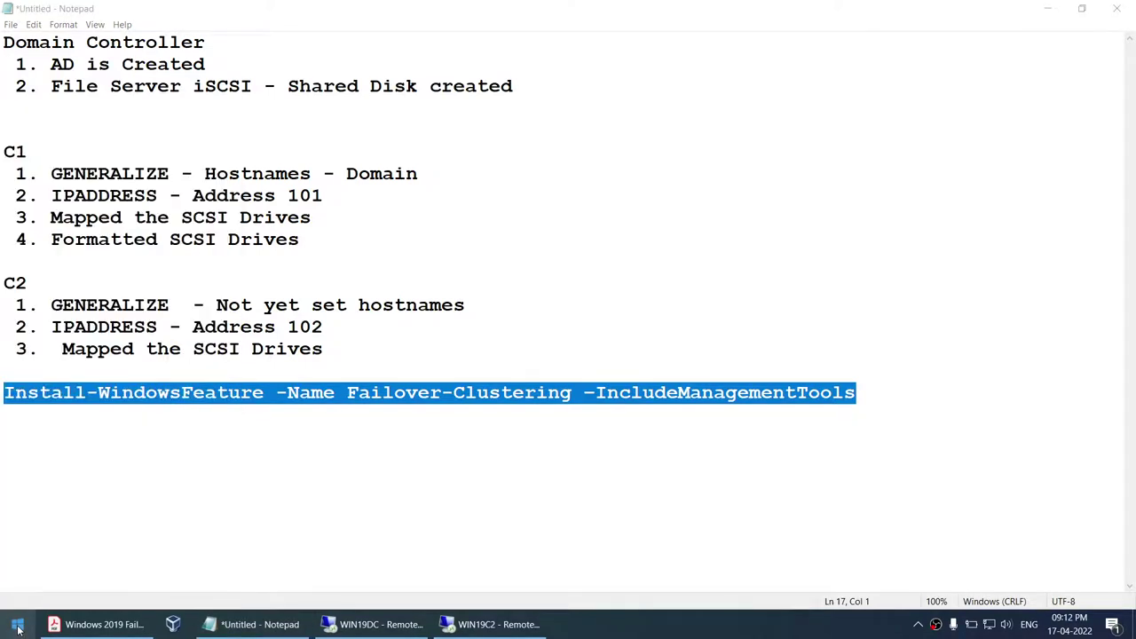
pyautogui.press('Return')
pyautogui.press('Return')
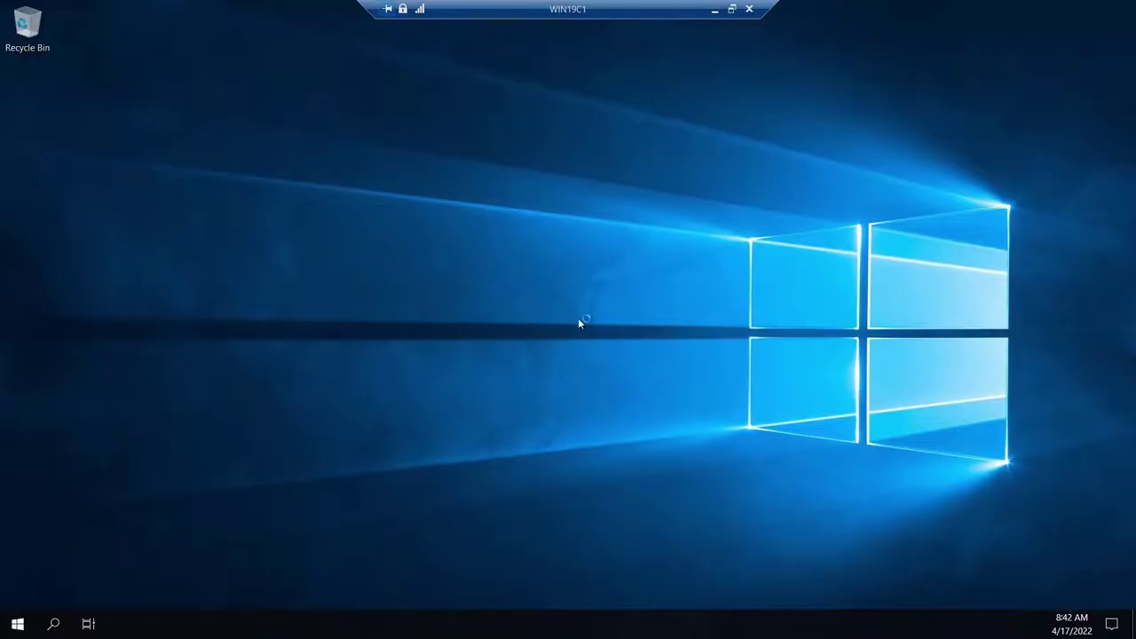
pyautogui.click(18, 630)
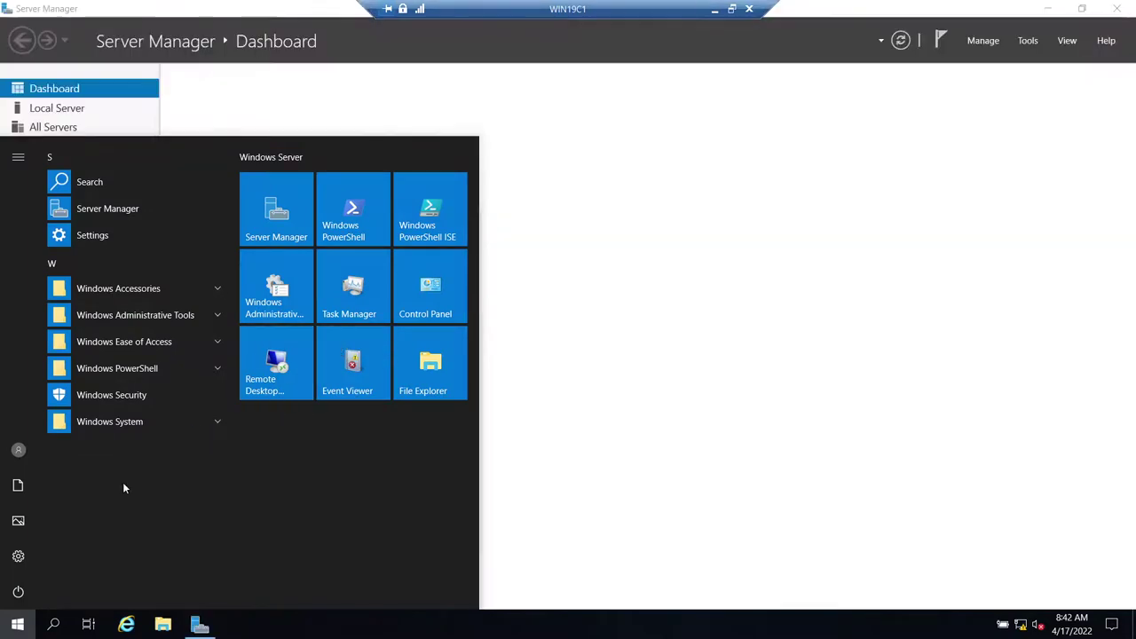
pyautogui.click(1033, 42)
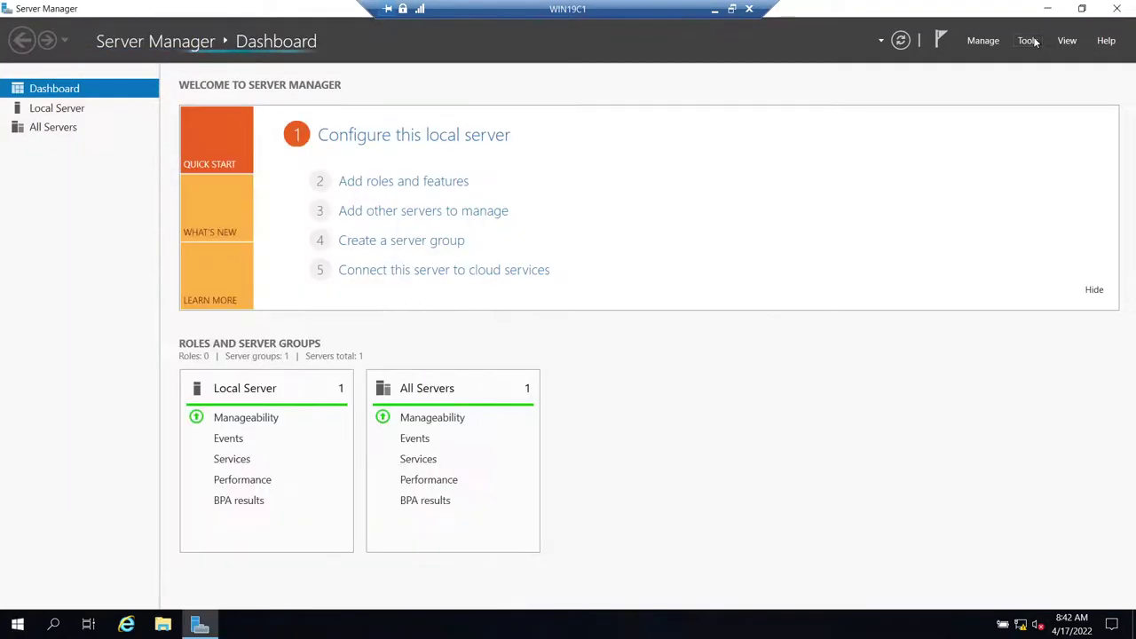
pyautogui.click(1030, 40)
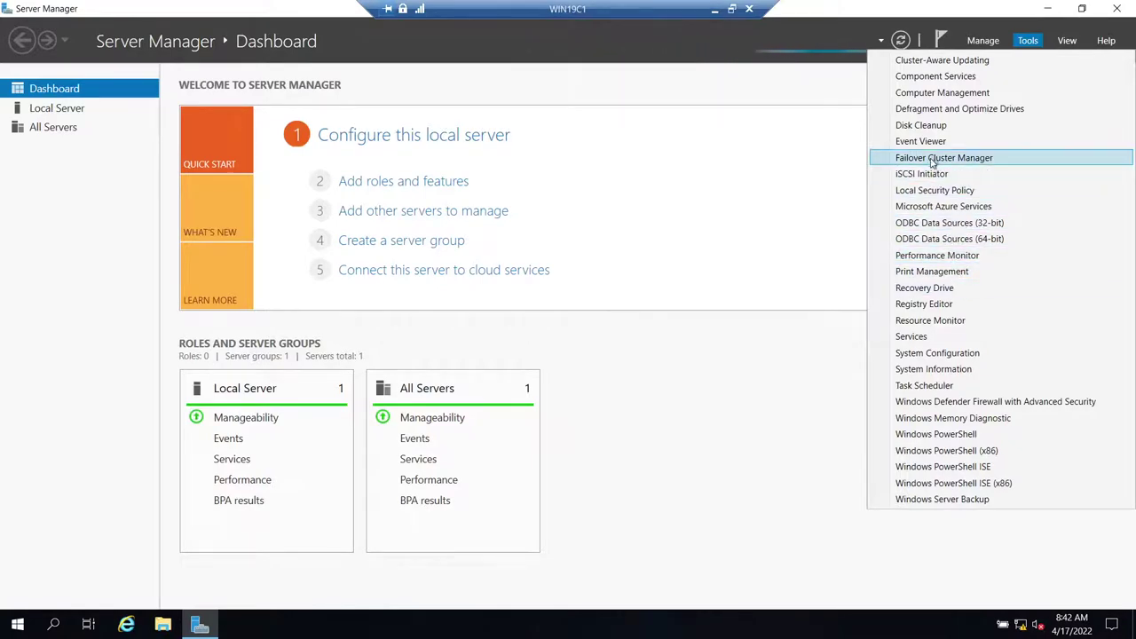
pyautogui.click(903, 160)
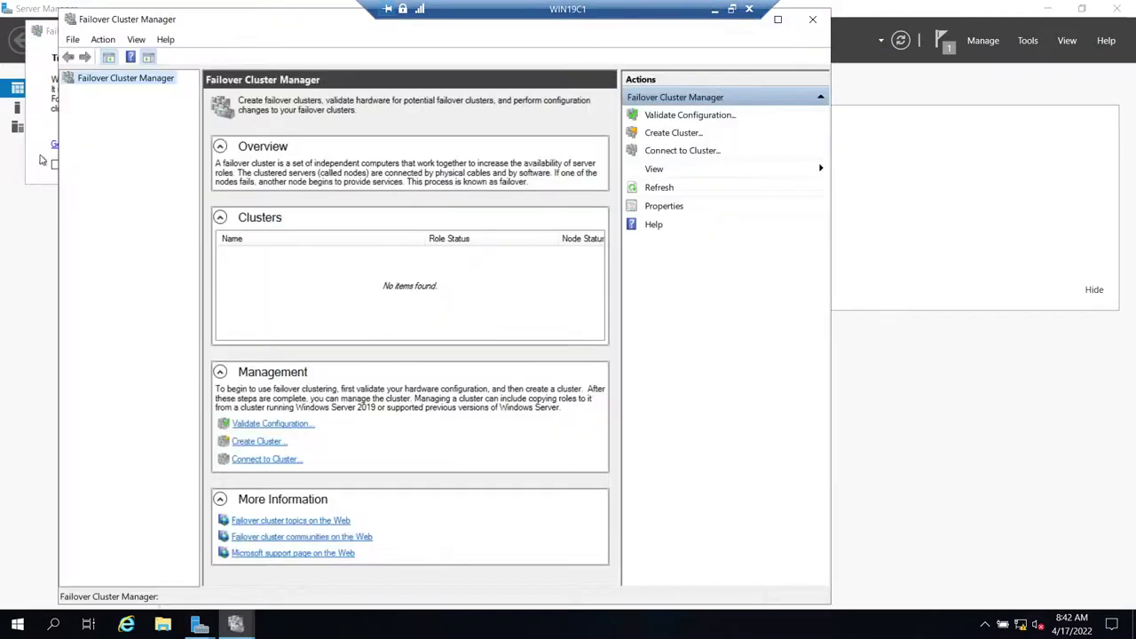
pyautogui.click(44, 160)
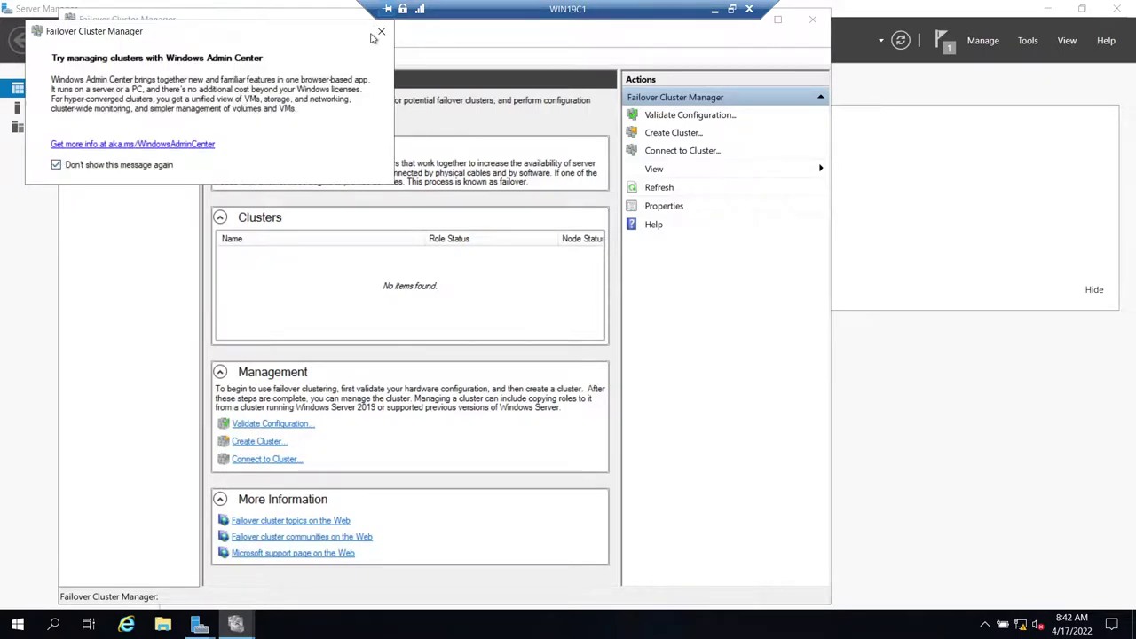
pyautogui.click(382, 31)
pyautogui.click(259, 444)
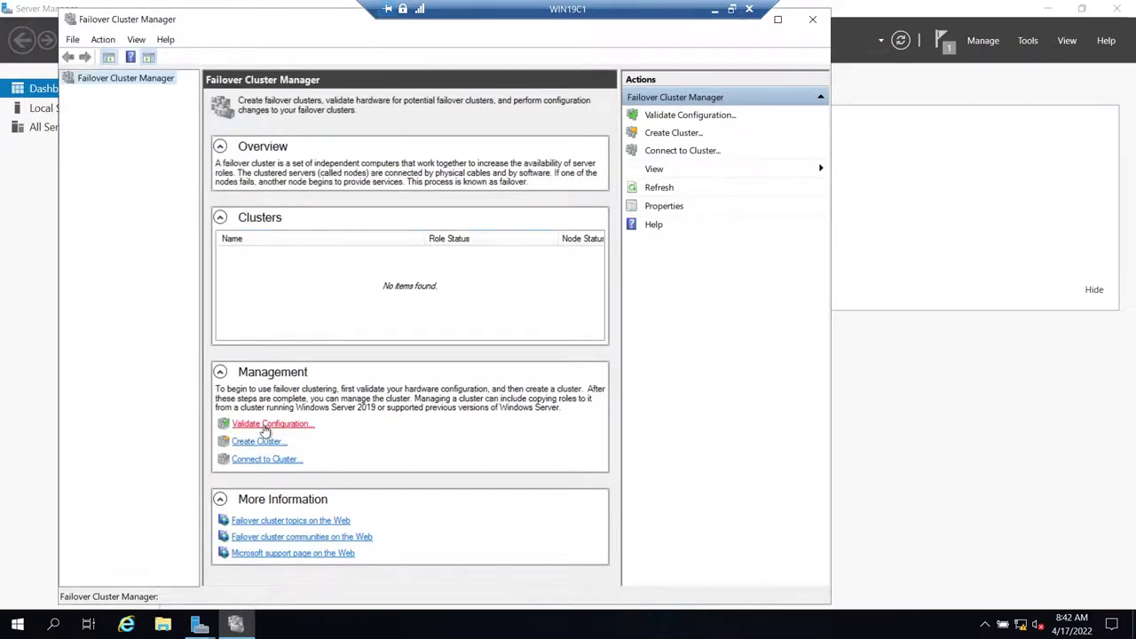
# - Restart WIN19C2 with the reason Hardware: Installation (Unplanned)
pyautogui.click(264, 426)
pyautogui.click(715, 9)
pyautogui.click(613, 624)
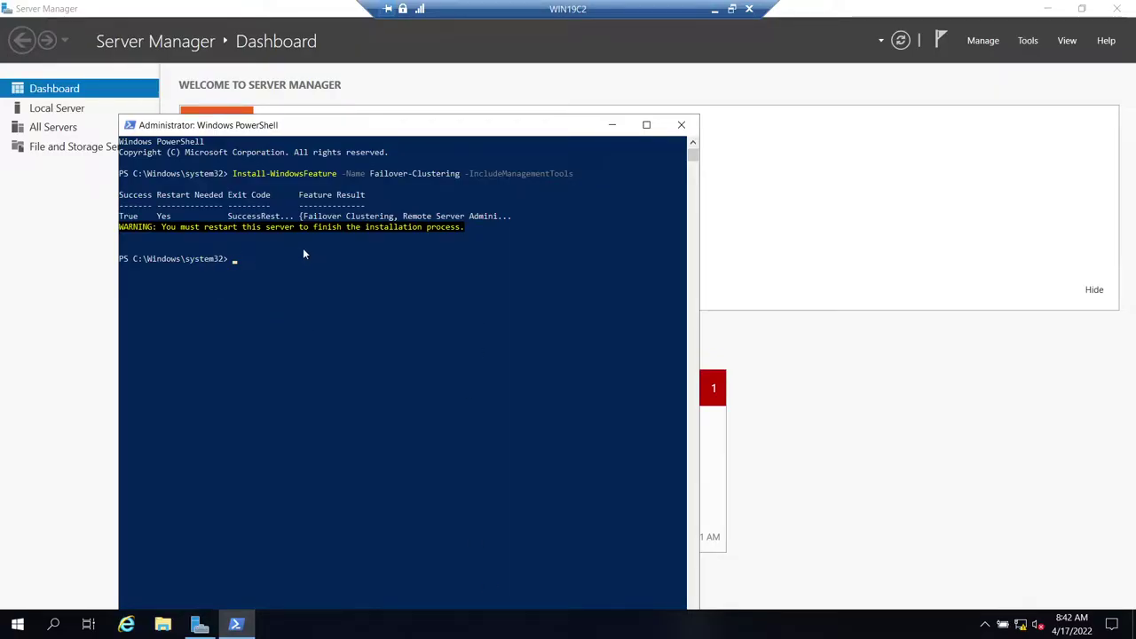
pyautogui.click(17, 624)
pyautogui.click(18, 592)
pyautogui.click(38, 551)
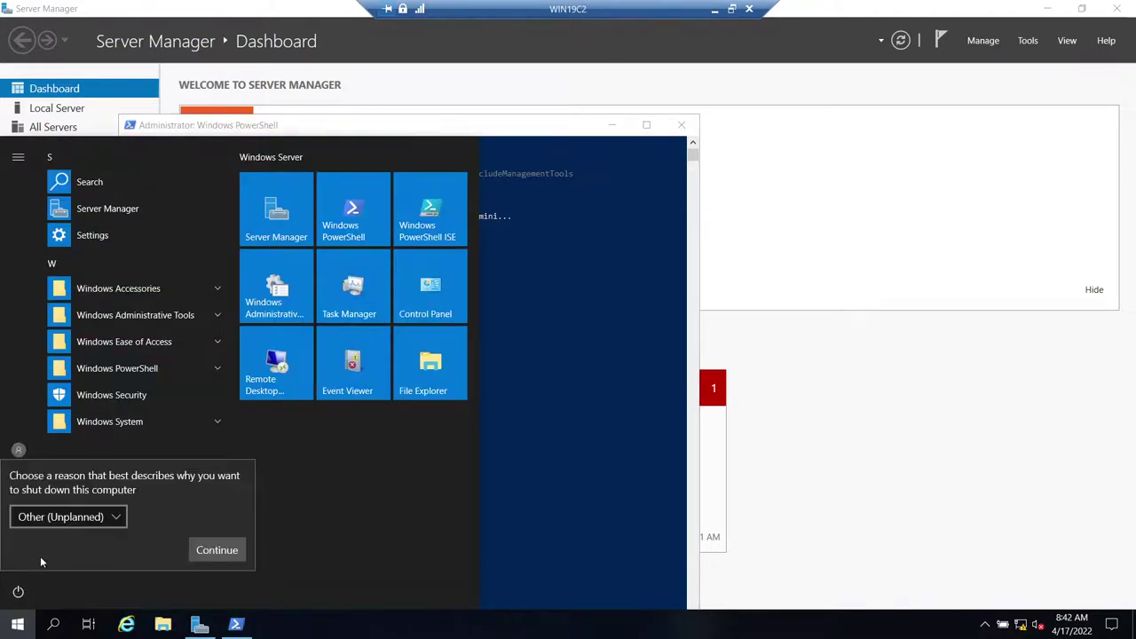
pyautogui.click(78, 515)
pyautogui.click(89, 493)
pyautogui.click(218, 548)
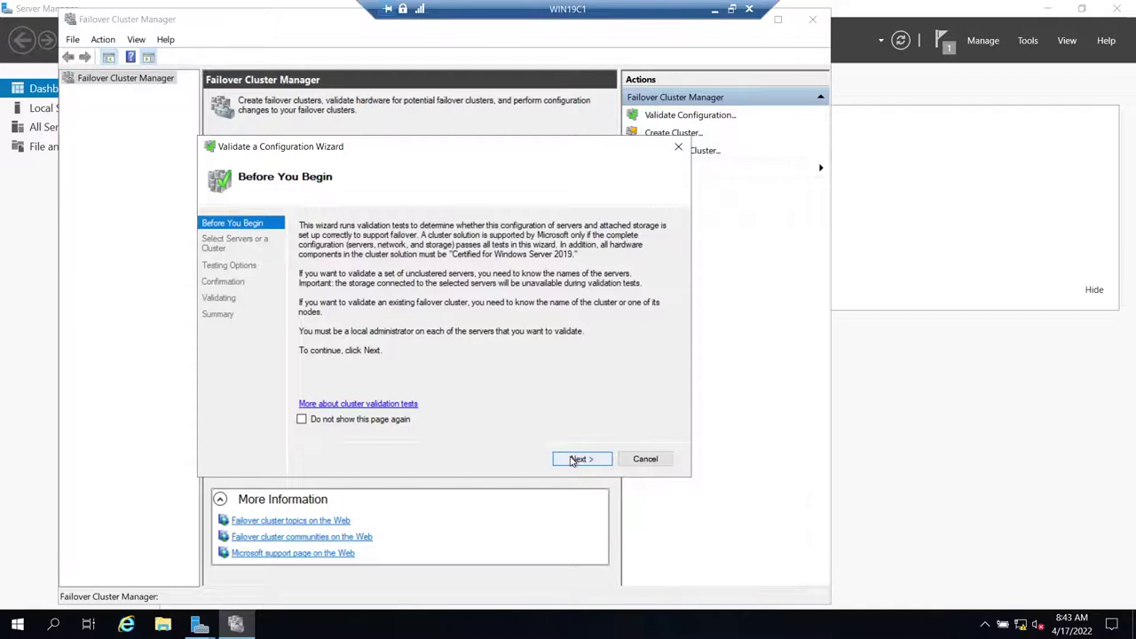
# - On WIN19C1, cancel validation, close the finished install wizard, and reopen Failover Cluster Manager
pyautogui.click(646, 459)
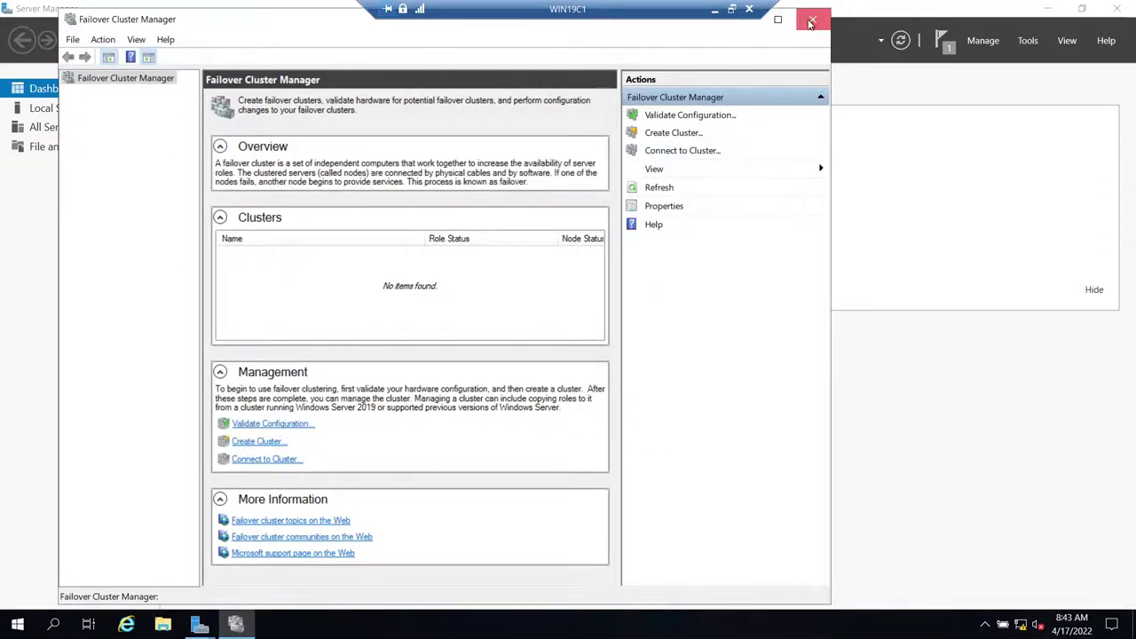
pyautogui.click(812, 18)
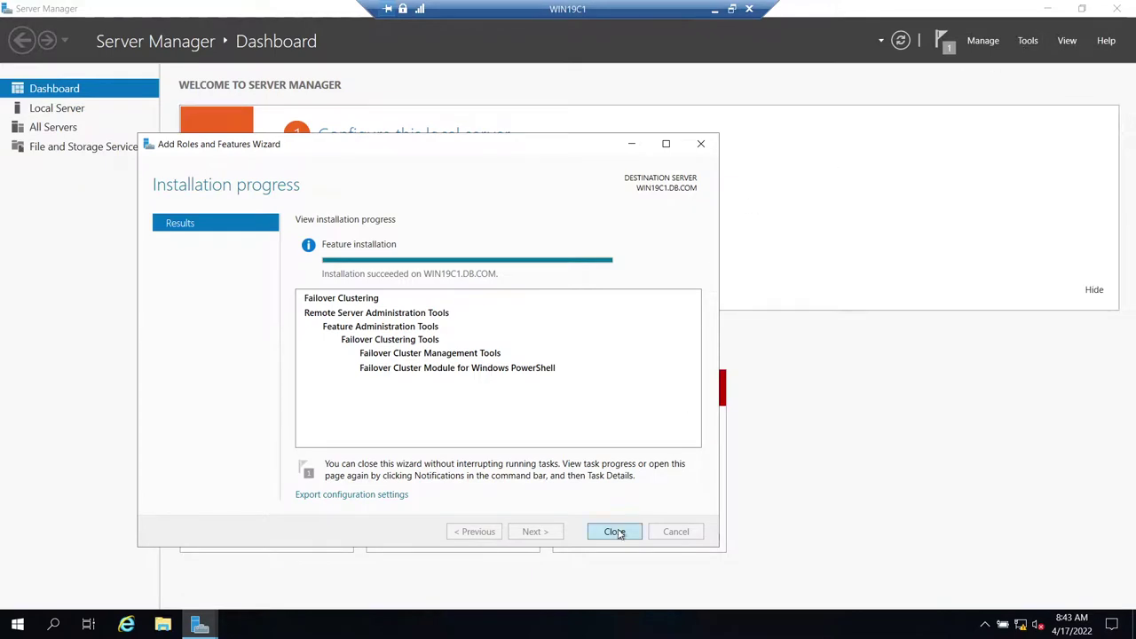
pyautogui.click(615, 531)
pyautogui.click(1028, 43)
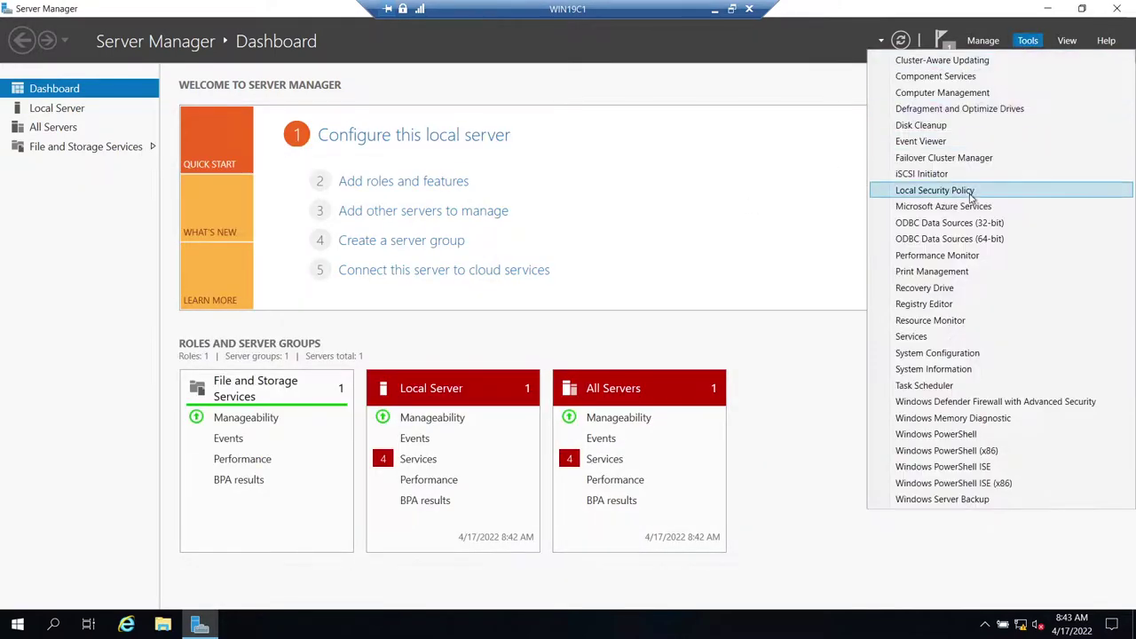
pyautogui.click(950, 167)
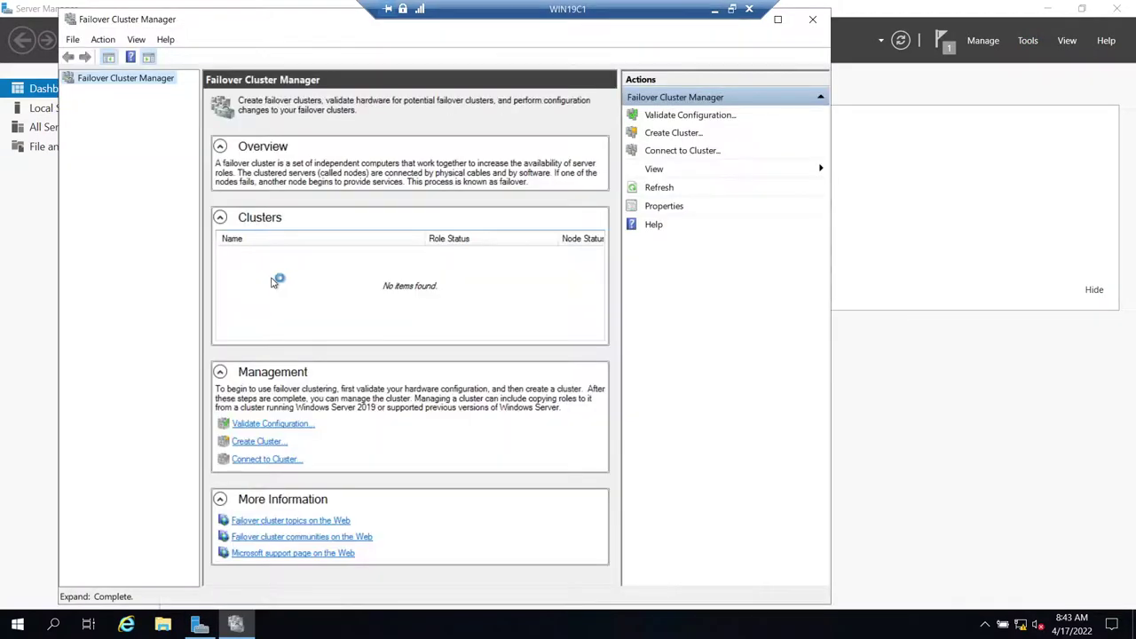
# - Start the Validate a Configuration Wizard and add WIN19C1 to the servers to test
pyautogui.click(269, 424)
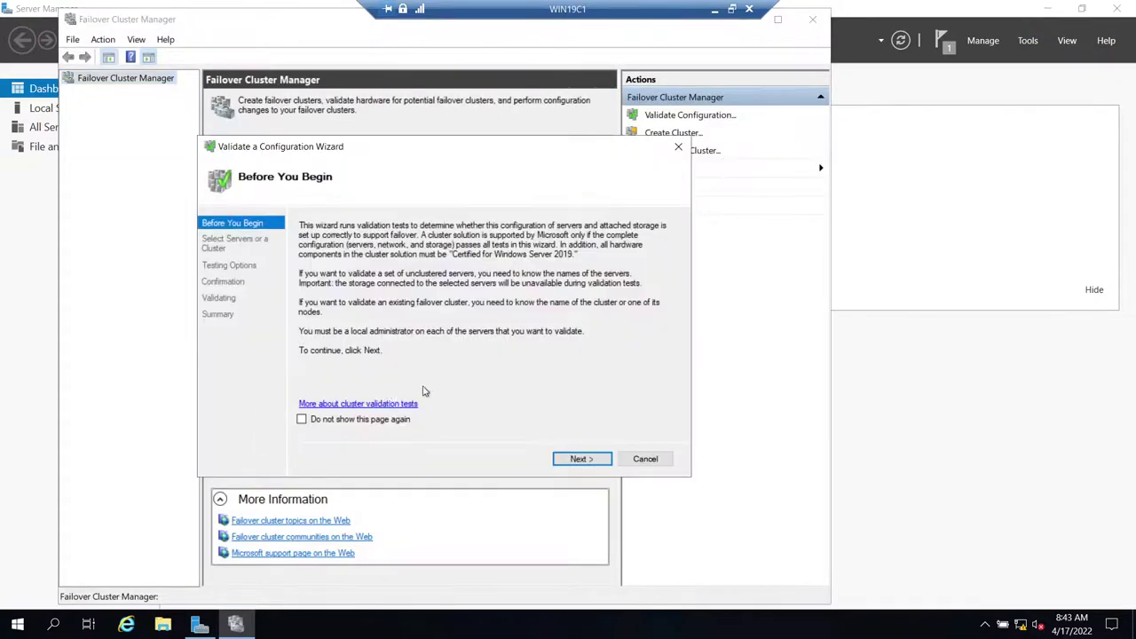
pyautogui.click(575, 461)
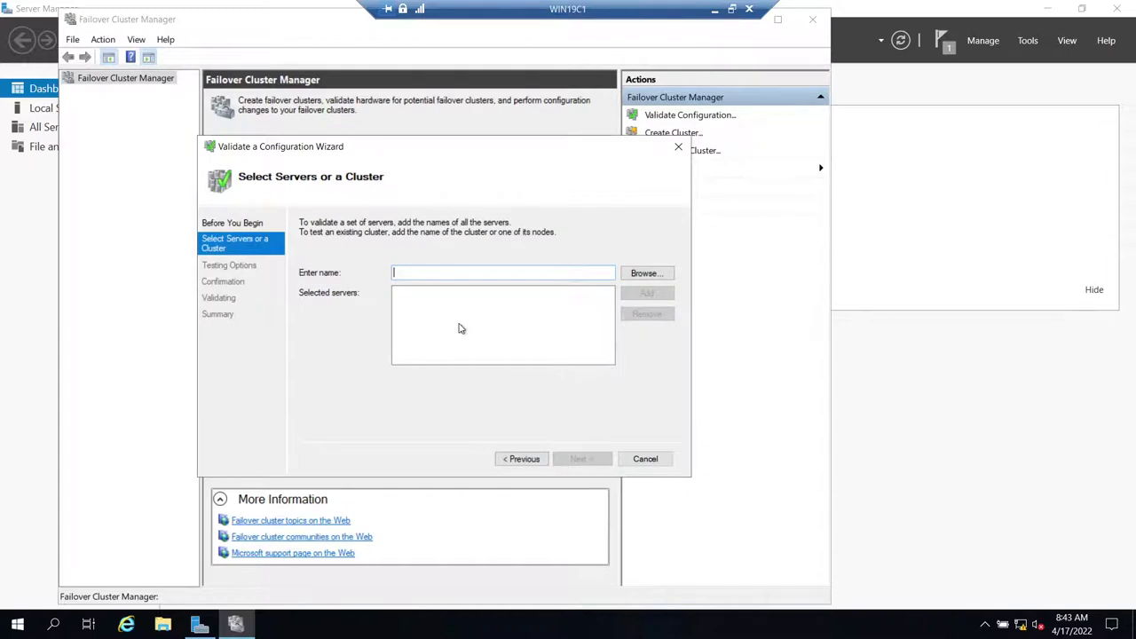
pyautogui.write('Win19C')
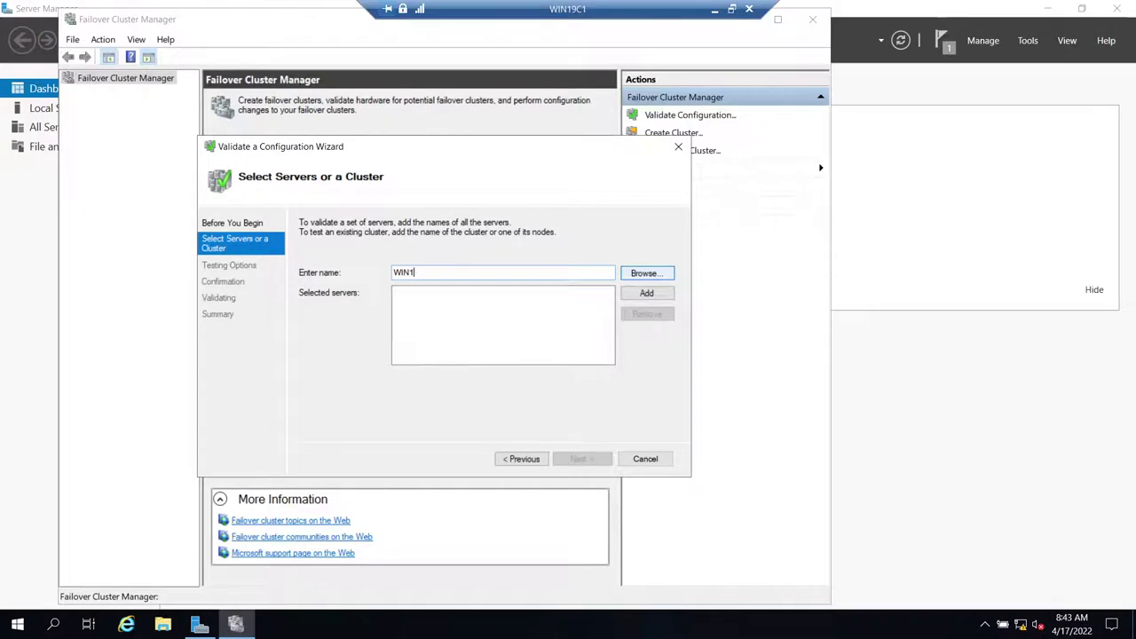
pyautogui.hotkey('ctrl', 'a')
pyautogui.hotkey('ctrl', 'c')
pyautogui.click(641, 293)
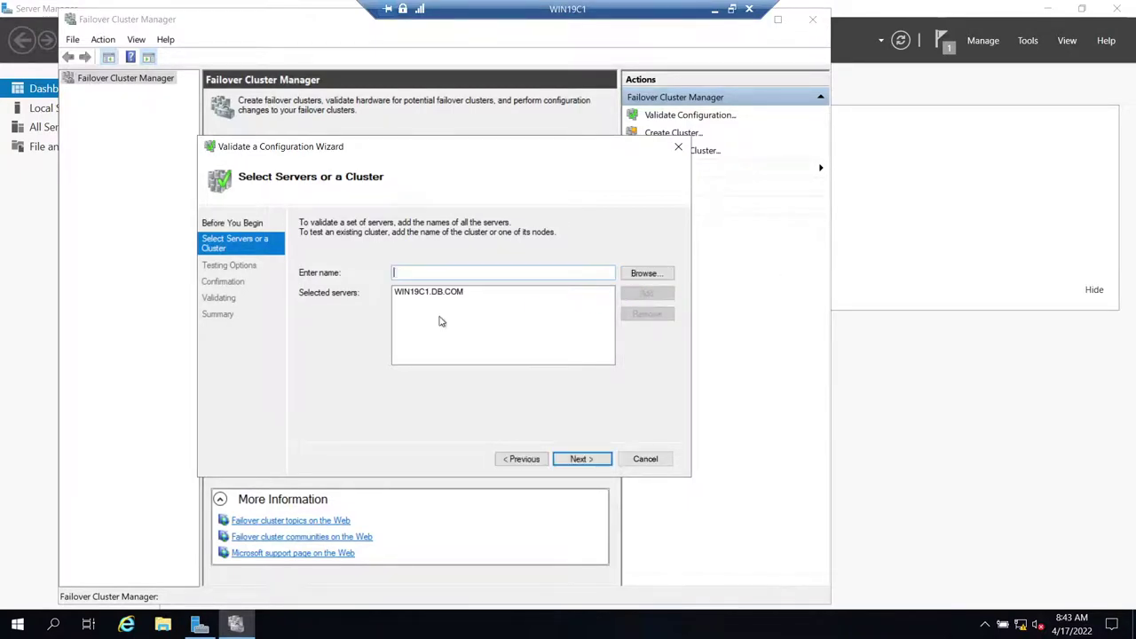
pyautogui.hotkey('ctrl', 'v')
pyautogui.hotkey('ctrl', 'a')
pyautogui.click(641, 293)
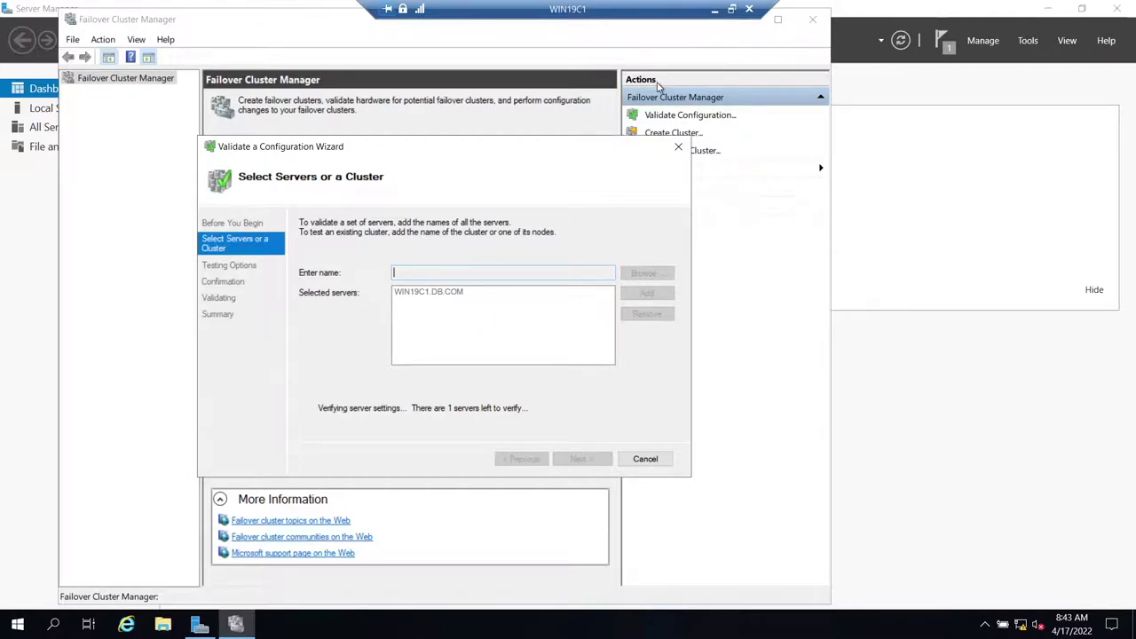
# - Launch Remote Desktop Connection to WIN19C2 and sign in with the account password
pyautogui.click(716, 9)
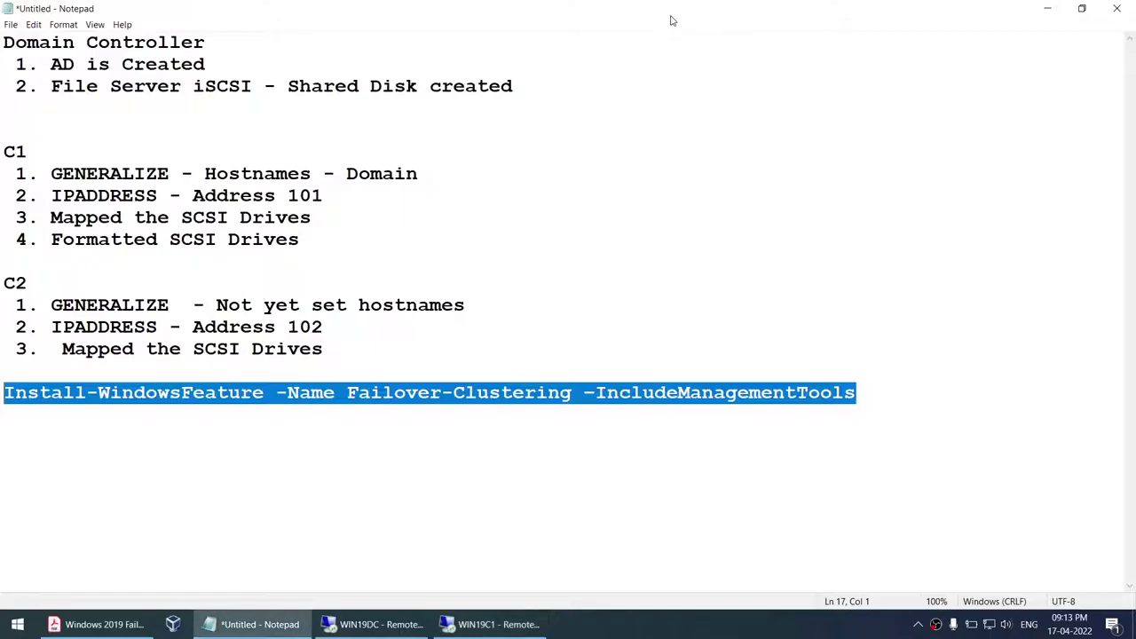
pyautogui.click(16, 626)
pyautogui.write('remo')
pyautogui.press('Return')
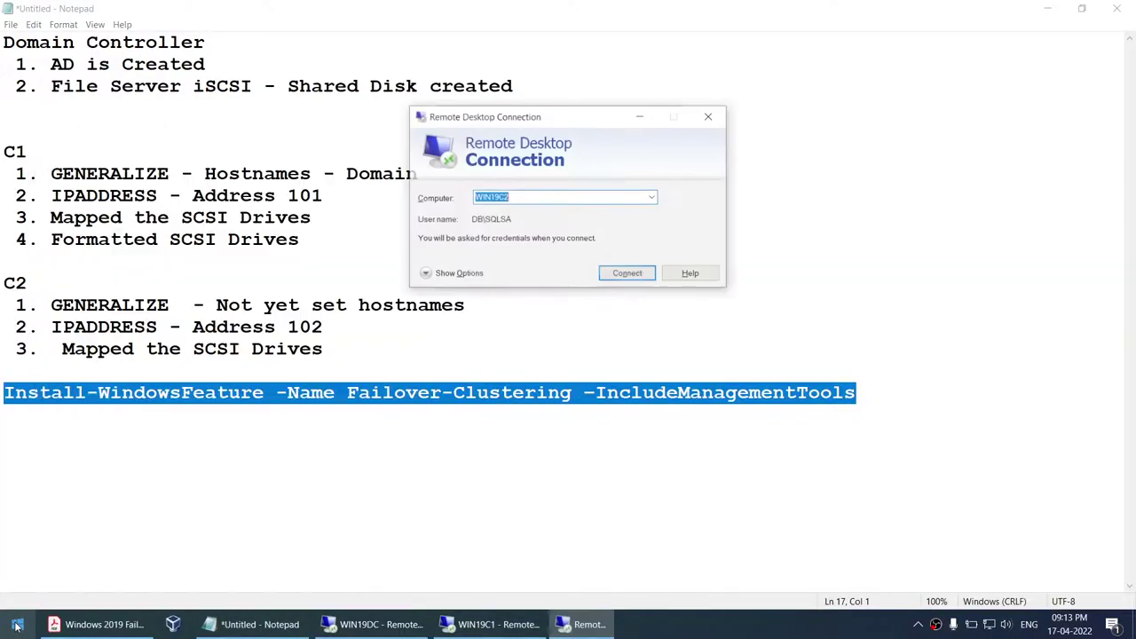
pyautogui.press('Return')
pyautogui.write('**')
pyautogui.press('BackSpace')
pyautogui.press('BackSpace')
pyautogui.write('*')
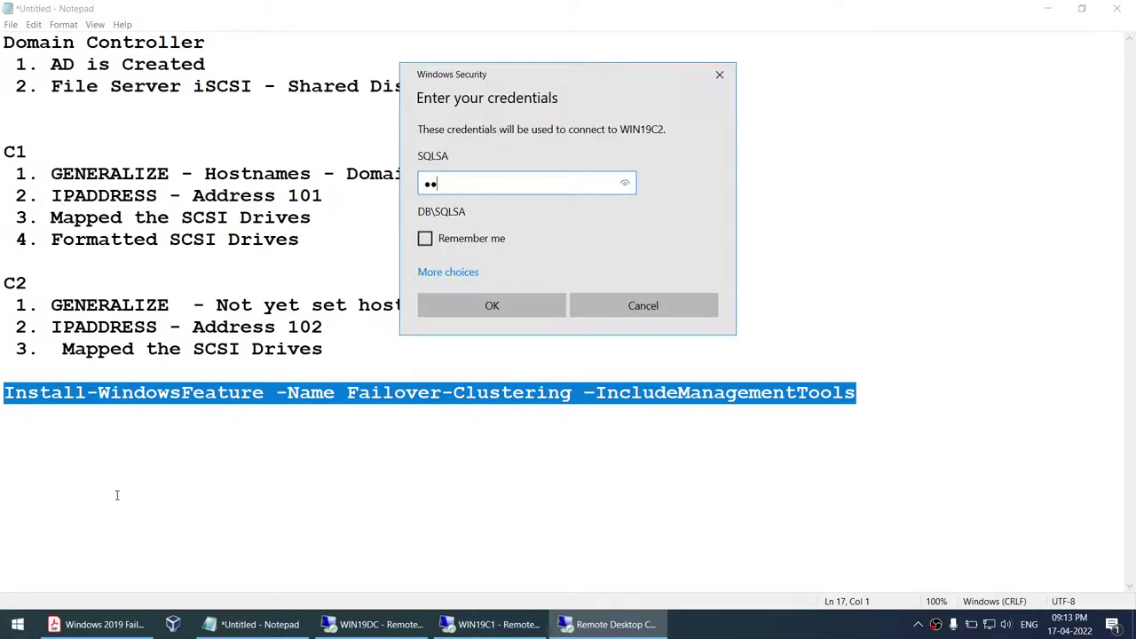
pyautogui.press('Return')
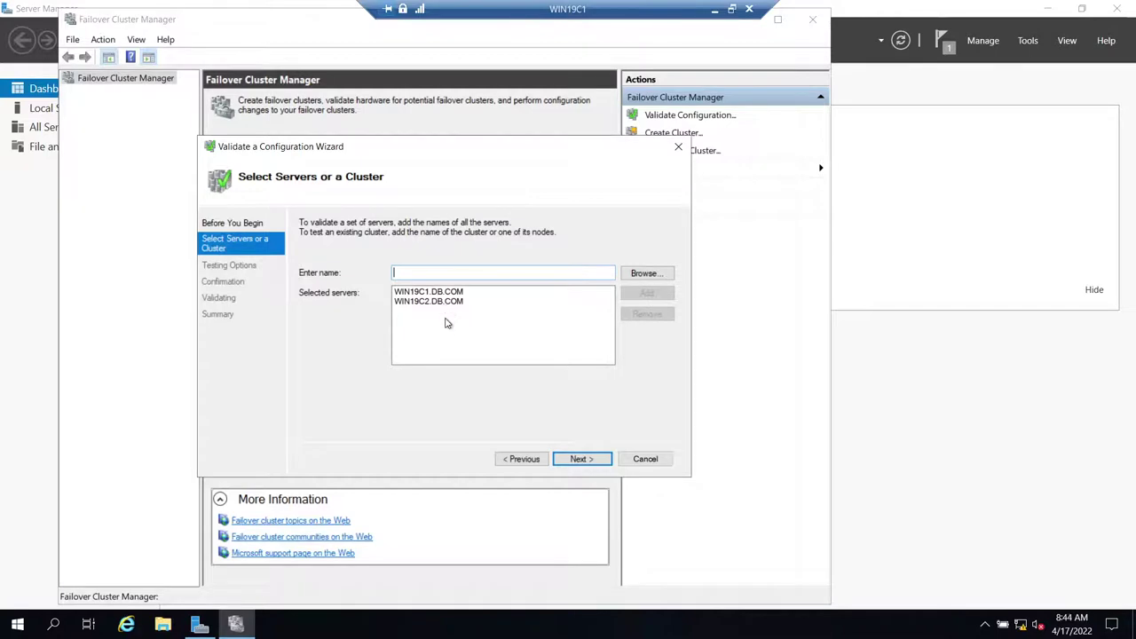
# - Keep Run all tests, review the confirmation list, and start validating both nodes
pyautogui.click(573, 459)
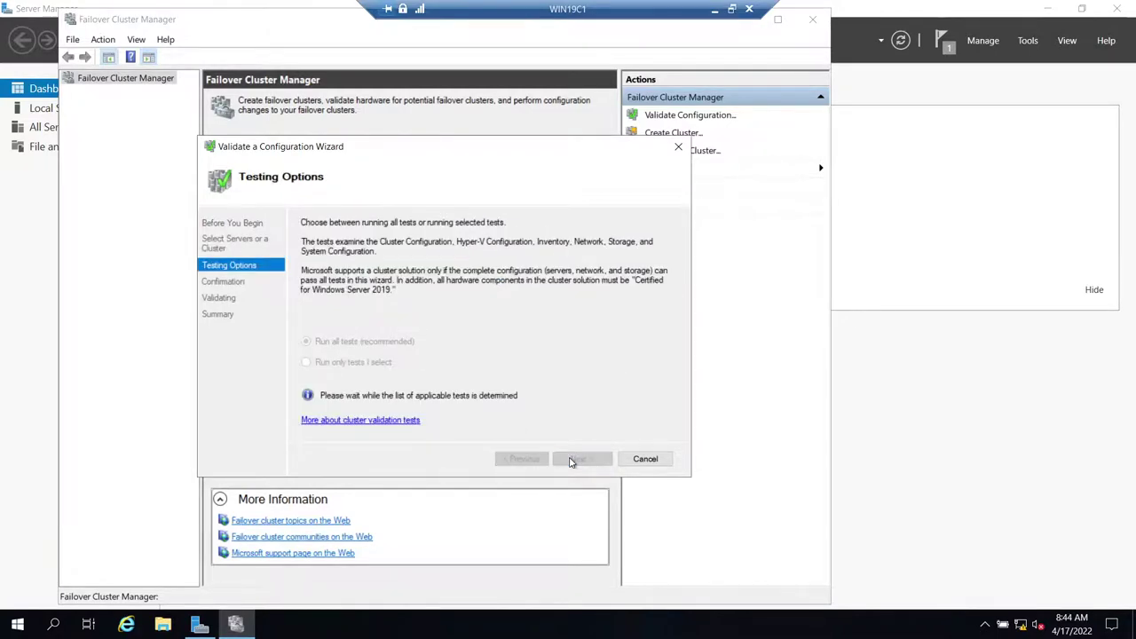
pyautogui.click(577, 459)
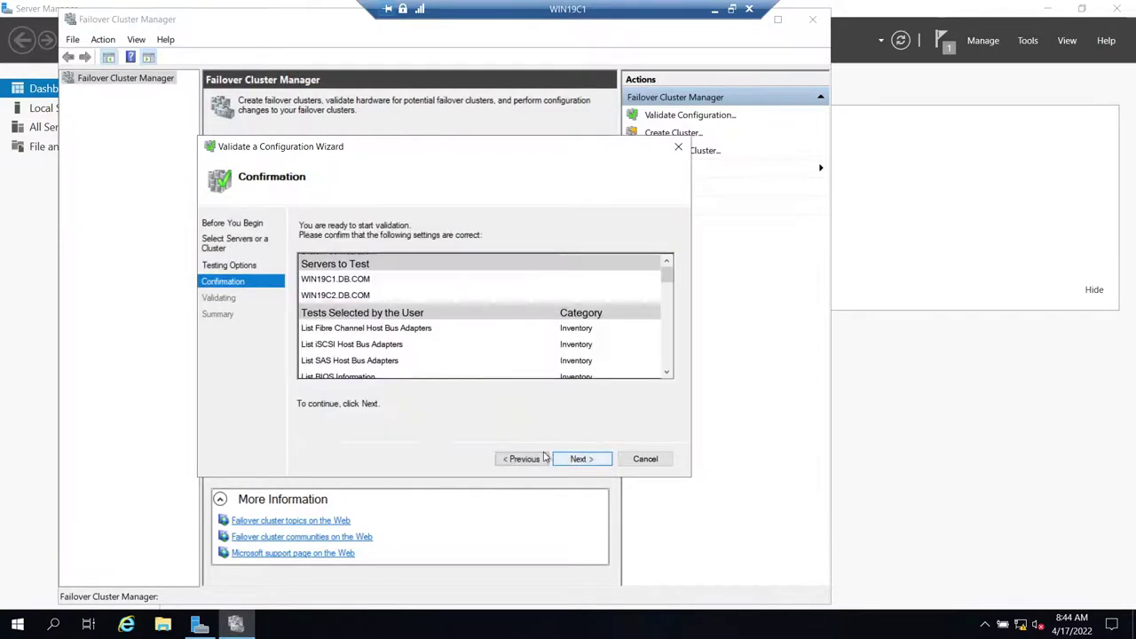
pyautogui.click(522, 459)
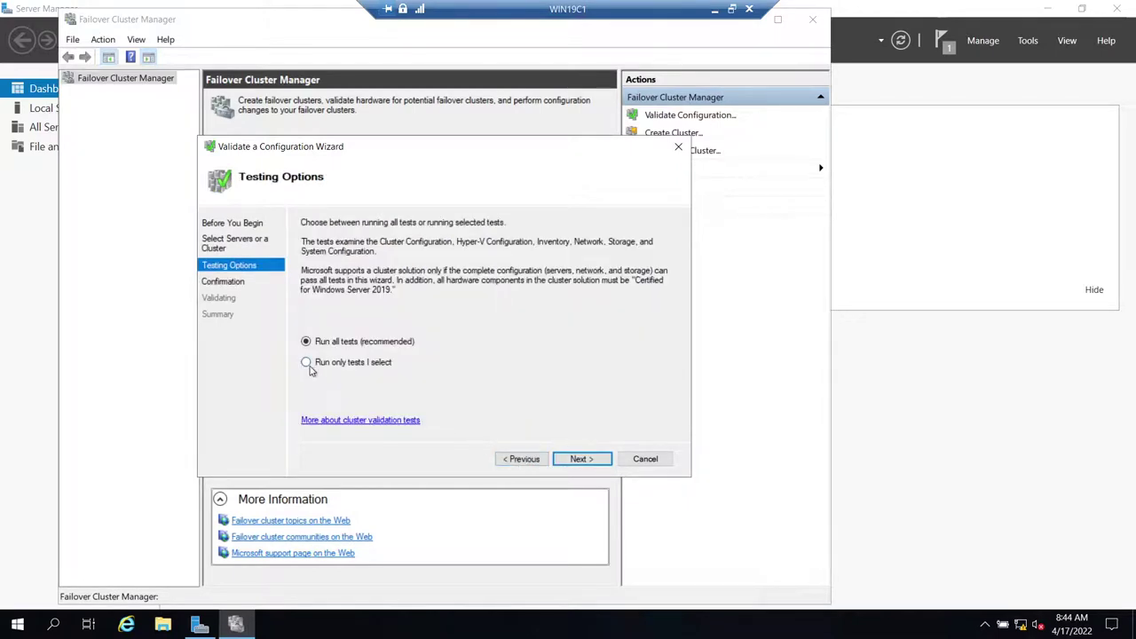
pyautogui.click(575, 459)
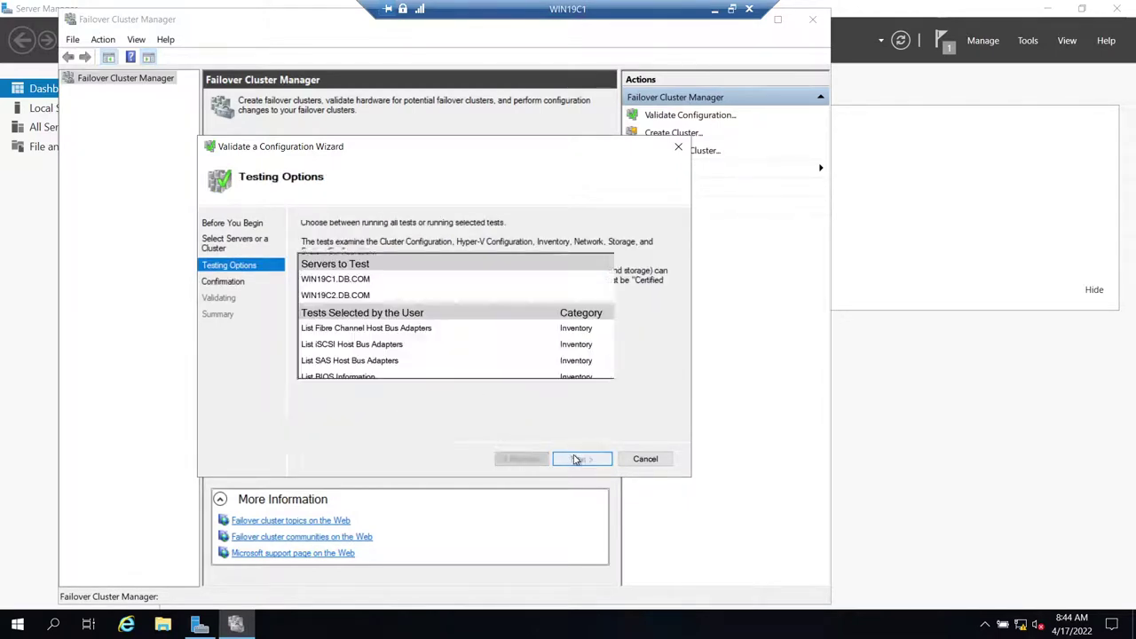
pyautogui.scroll(-12, 346, 311)
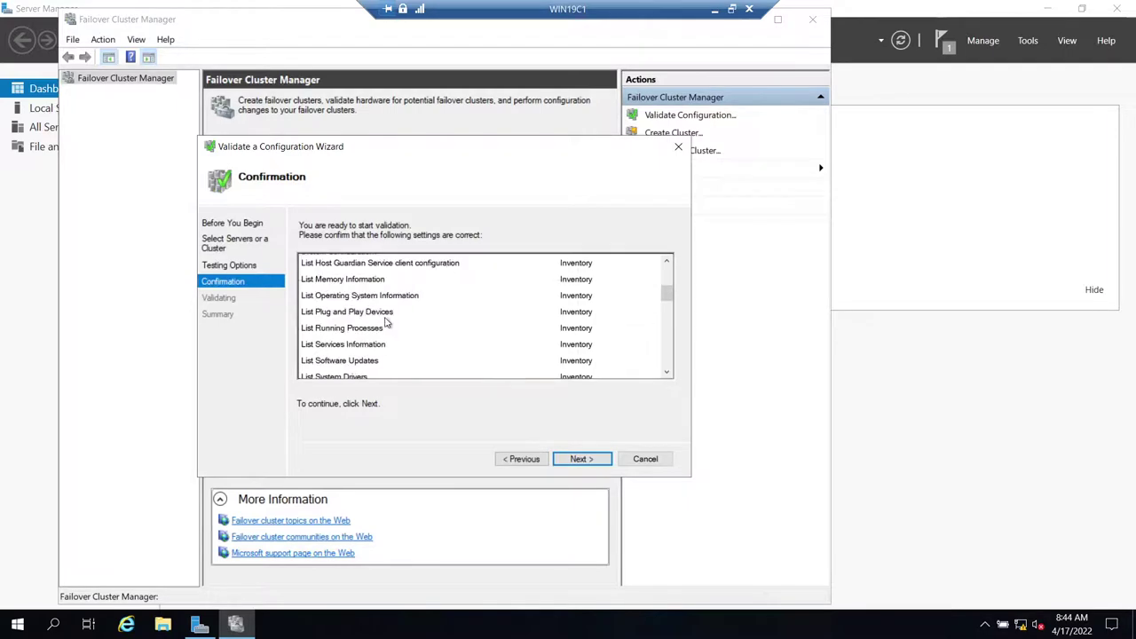
pyautogui.scroll(3, 388, 331)
pyautogui.scroll(-3, 388, 330)
pyautogui.scroll(6, 388, 330)
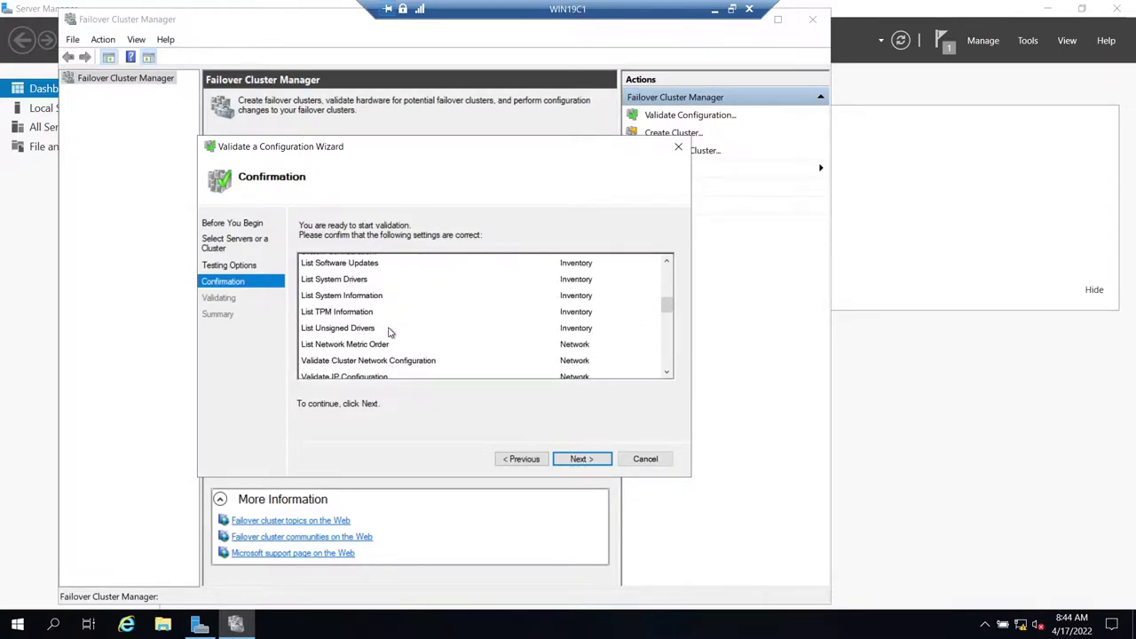
pyautogui.scroll(5, 388, 330)
pyautogui.click(584, 462)
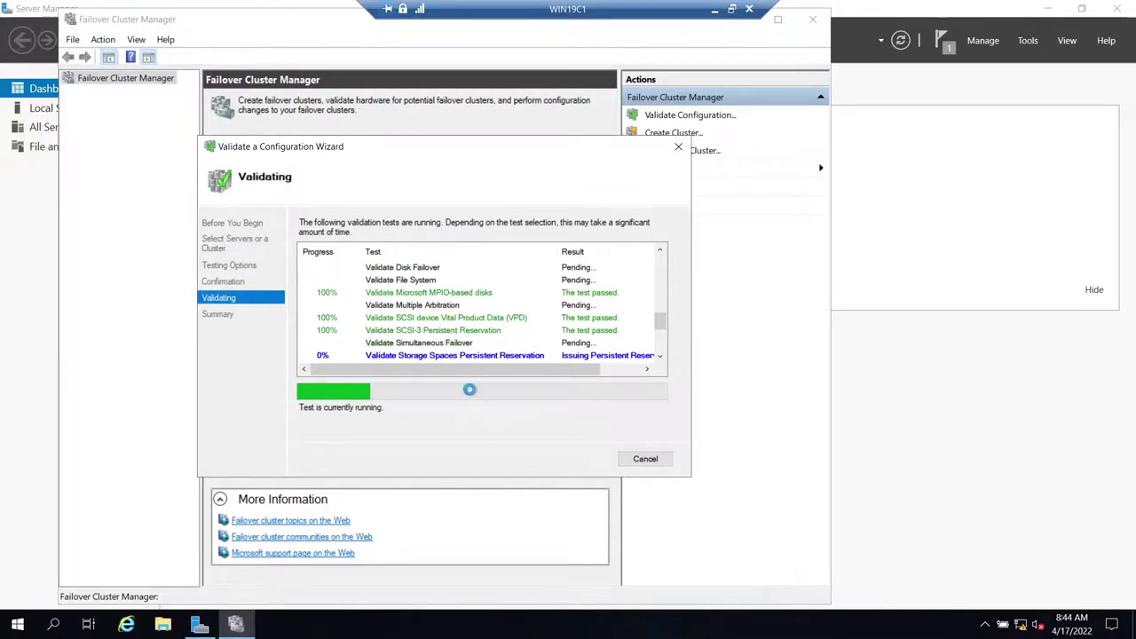
# - Wait for validation to finish, stepping out to the host and back into the WIN19C1 session
pyautogui.click(690, 630)
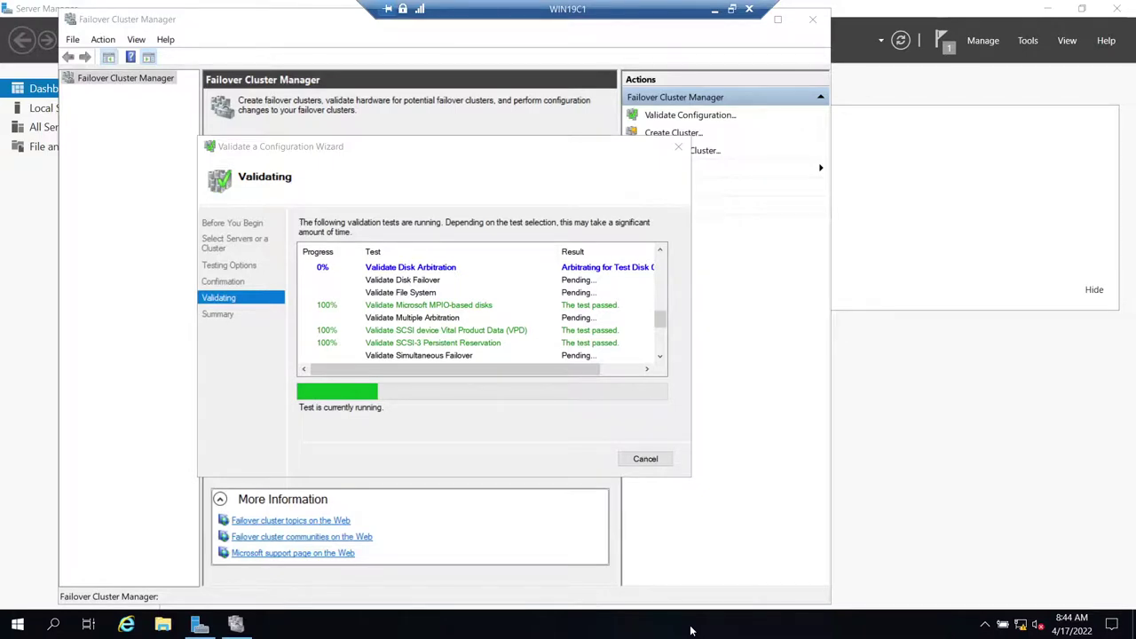
pyautogui.click(715, 9)
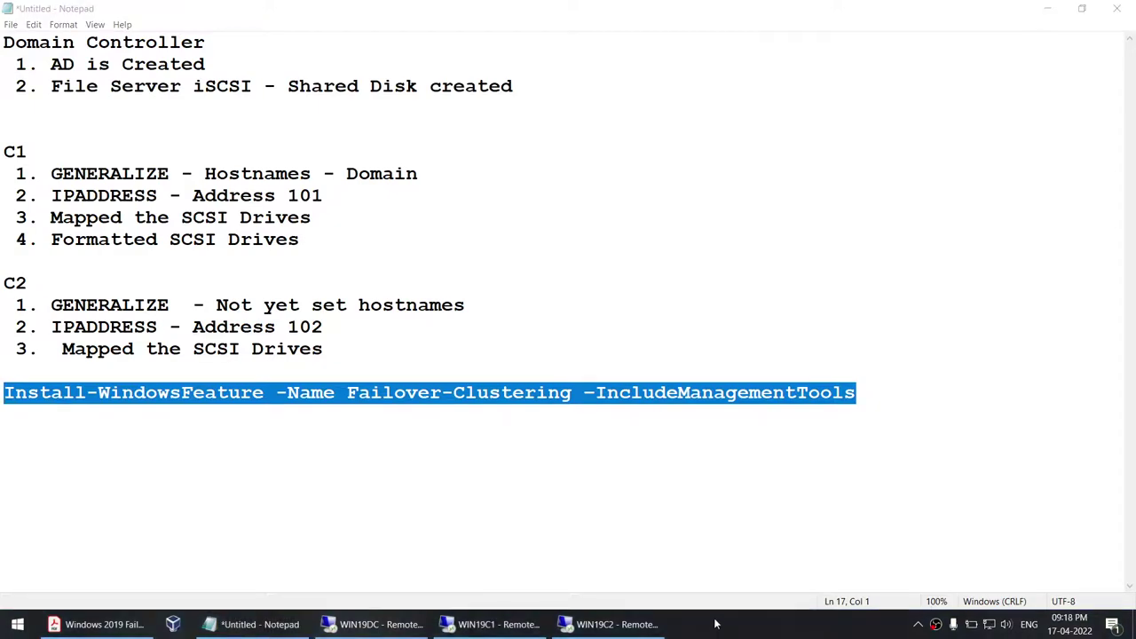
pyautogui.click(490, 624)
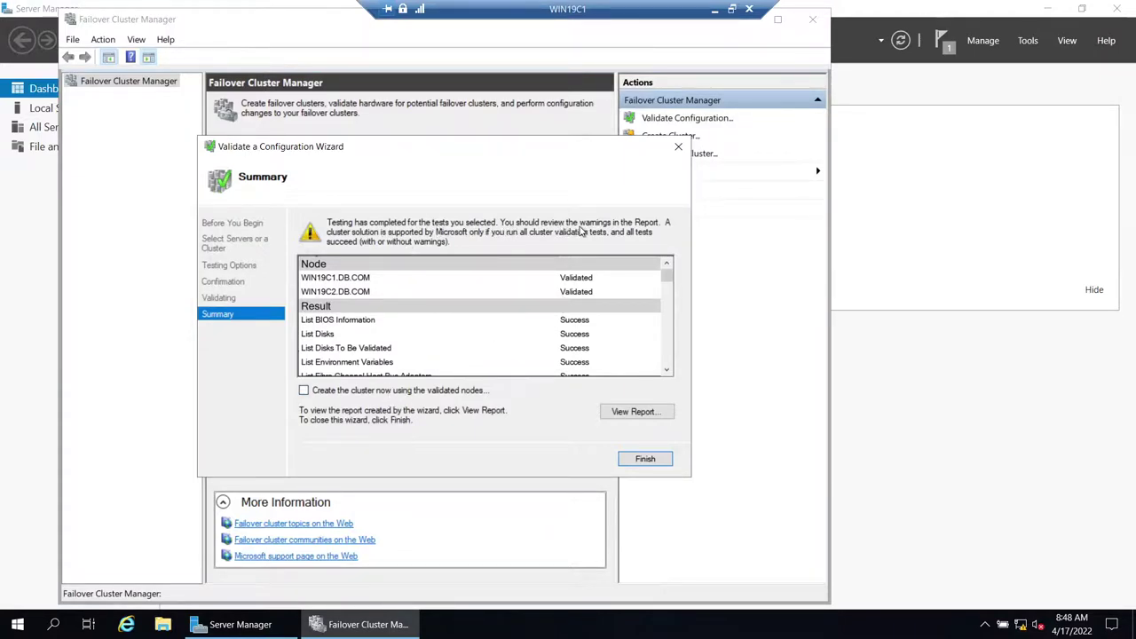
# - Scroll through the validation Summary list to review the Inventory, Storage and Network results and warnings
pyautogui.scroll(-6, 589, 353)
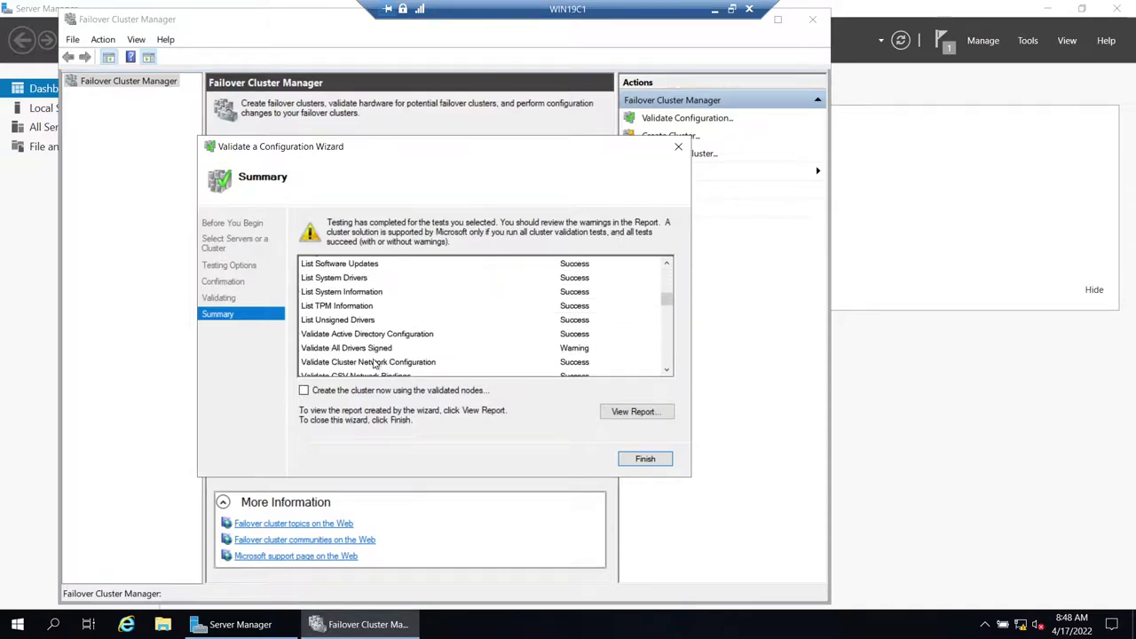
pyautogui.scroll(-7, 590, 351)
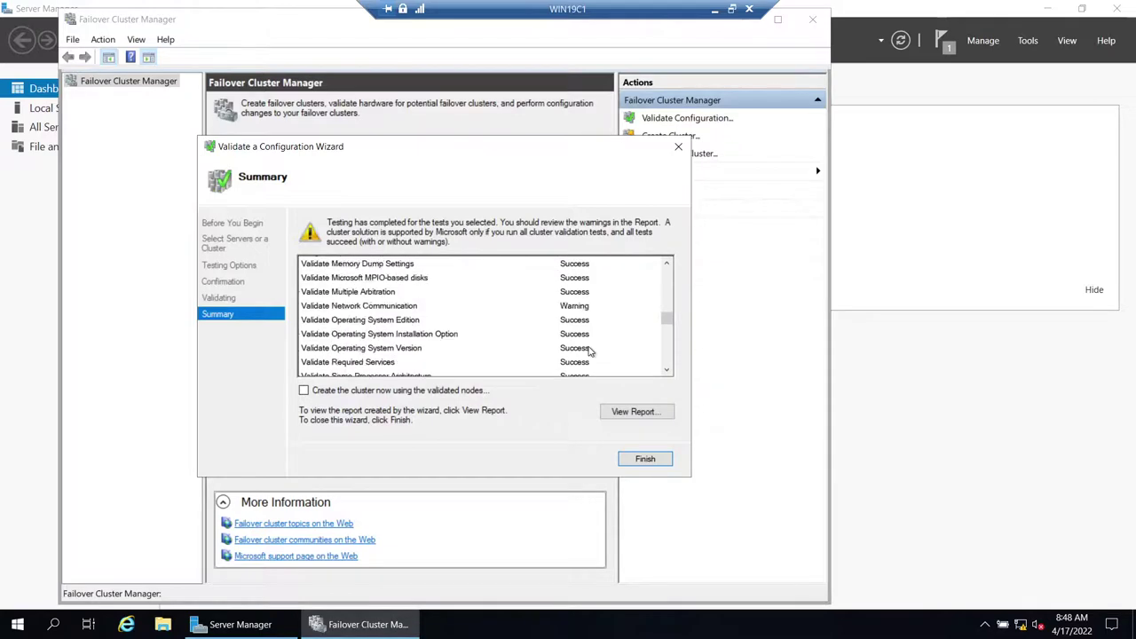
pyautogui.scroll(2, 462, 324)
pyautogui.scroll(-1, 396, 309)
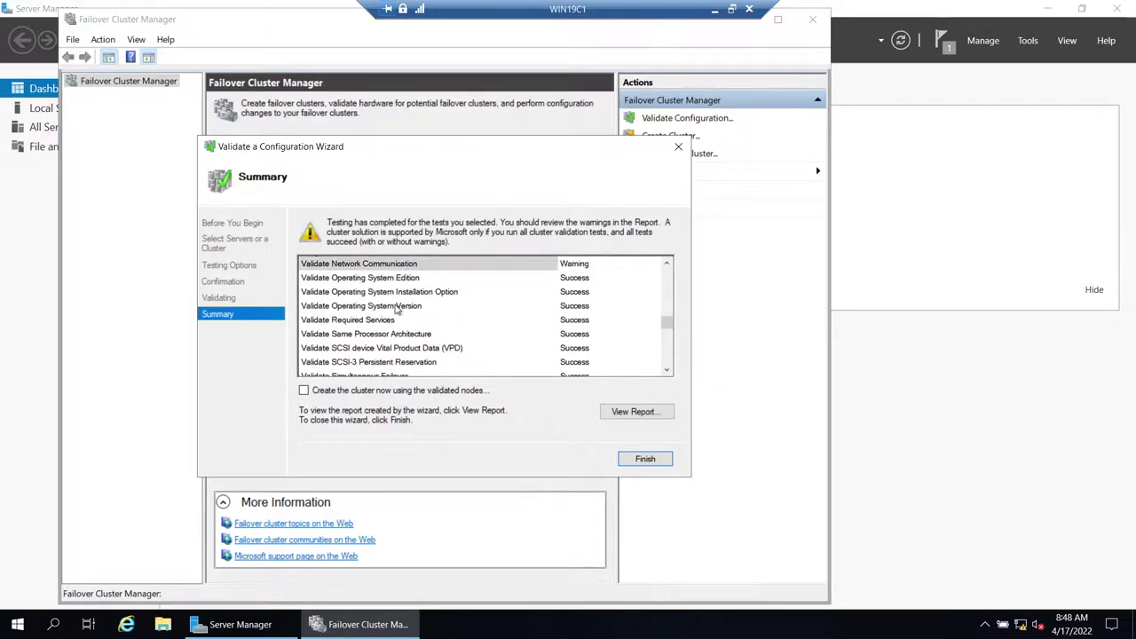
pyautogui.scroll(-2, 397, 309)
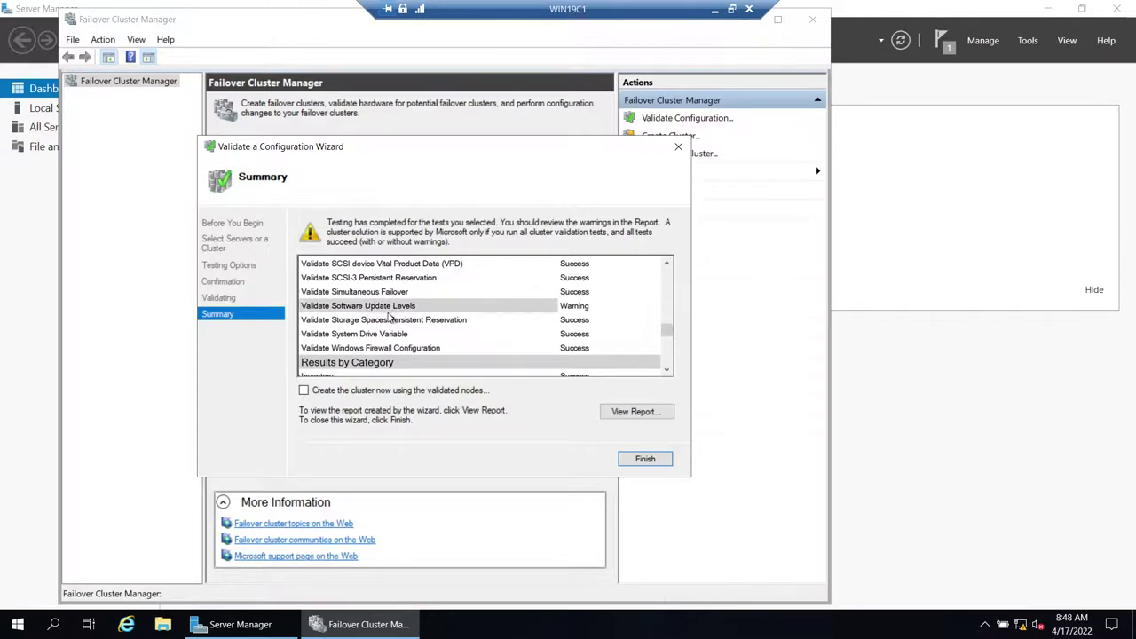
pyautogui.scroll(-3, 385, 316)
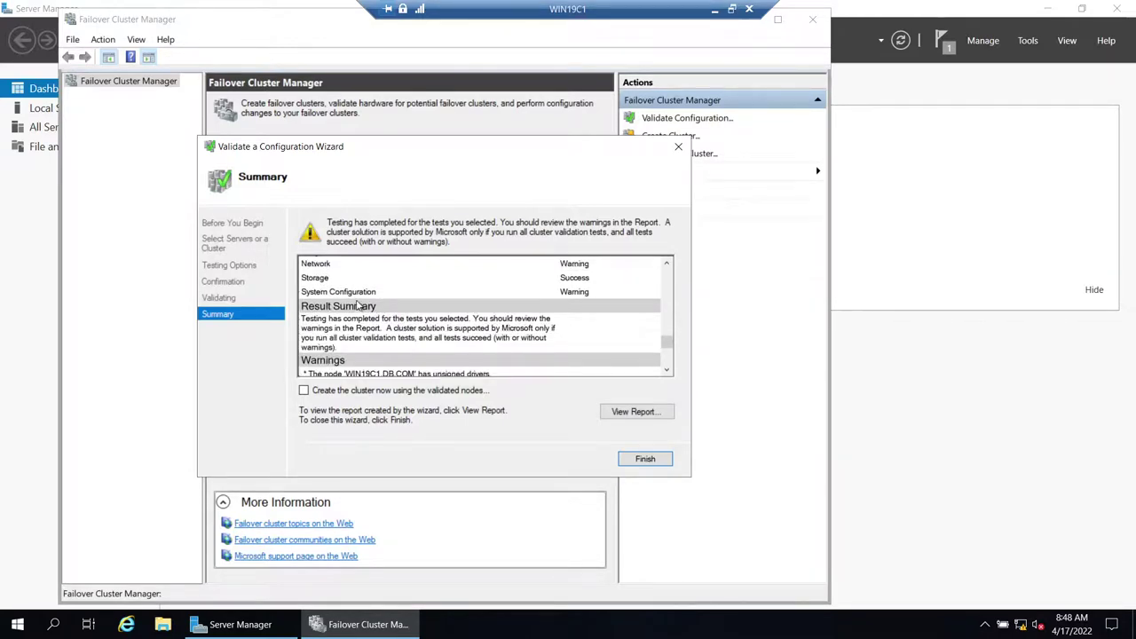
pyautogui.scroll(-5, 376, 307)
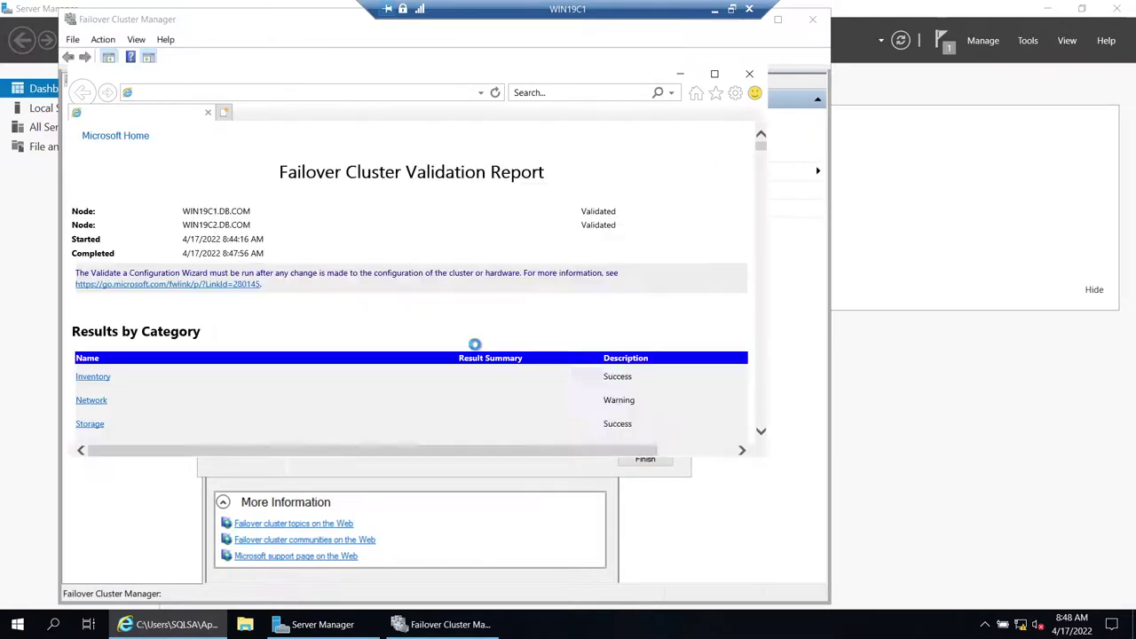
# - Accept Internet Explorer's setup without the recommended settings, with Do Not Track requests turned on
pyautogui.click(412, 325)
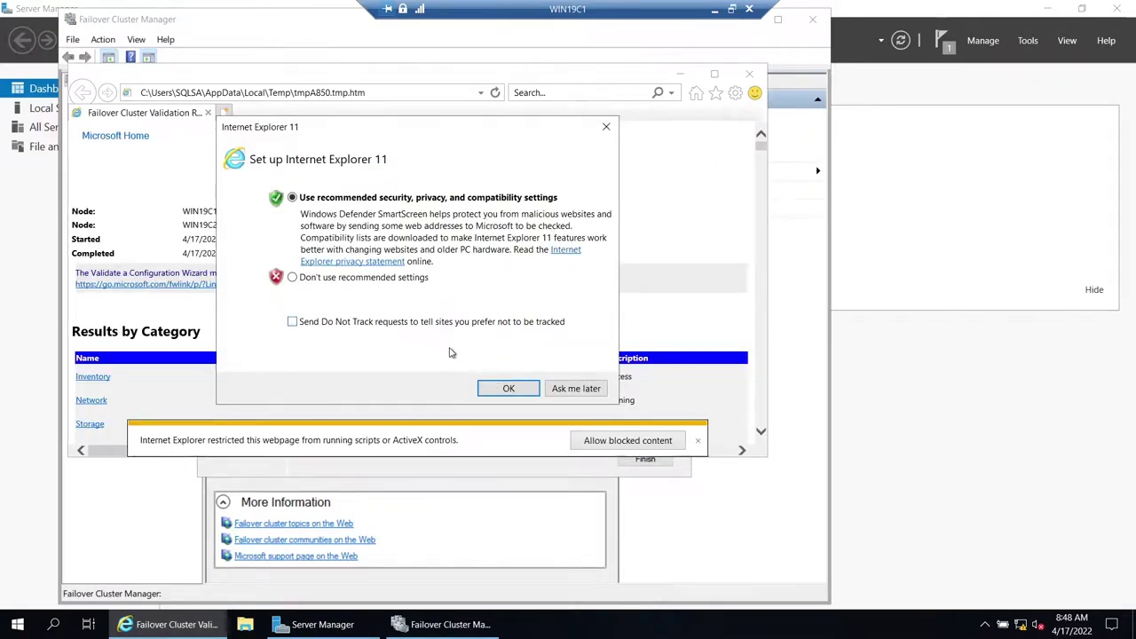
pyautogui.click(356, 326)
pyautogui.click(339, 278)
pyautogui.click(508, 388)
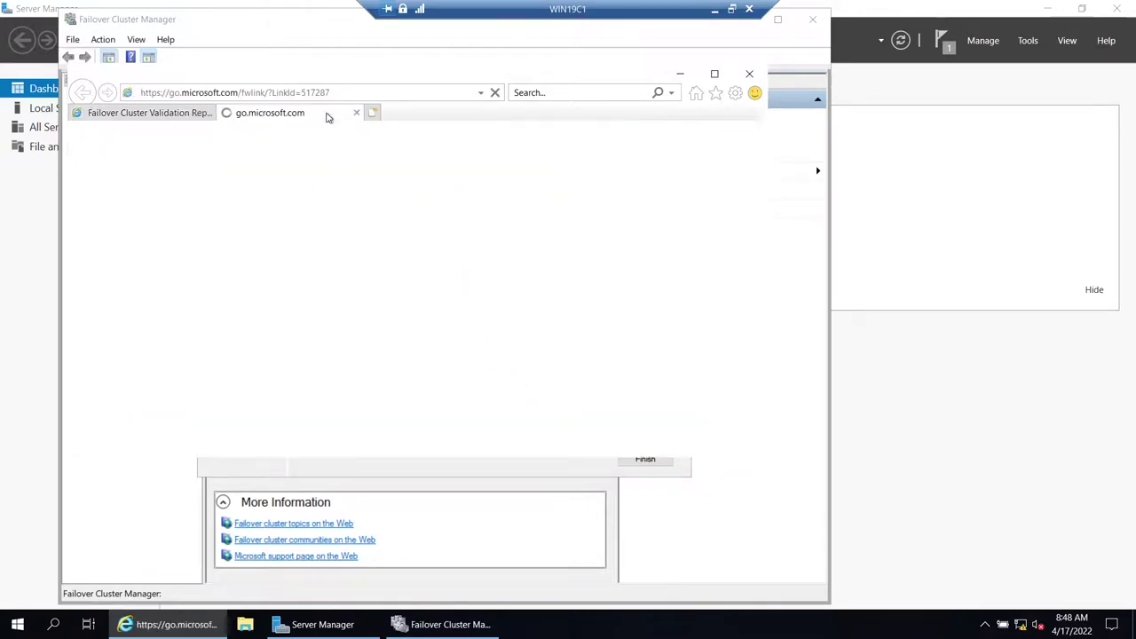
# - Close the extra Microsoft tab, maximize the report, and show the Network section's Validate Network Communication details
pyautogui.click(356, 113)
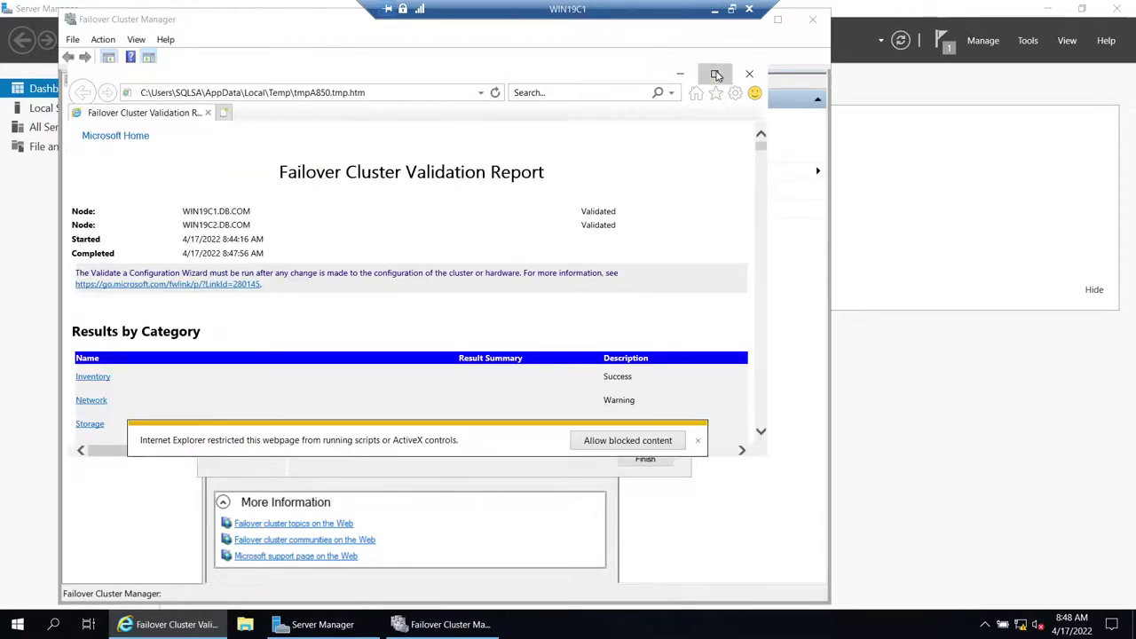
pyautogui.click(716, 74)
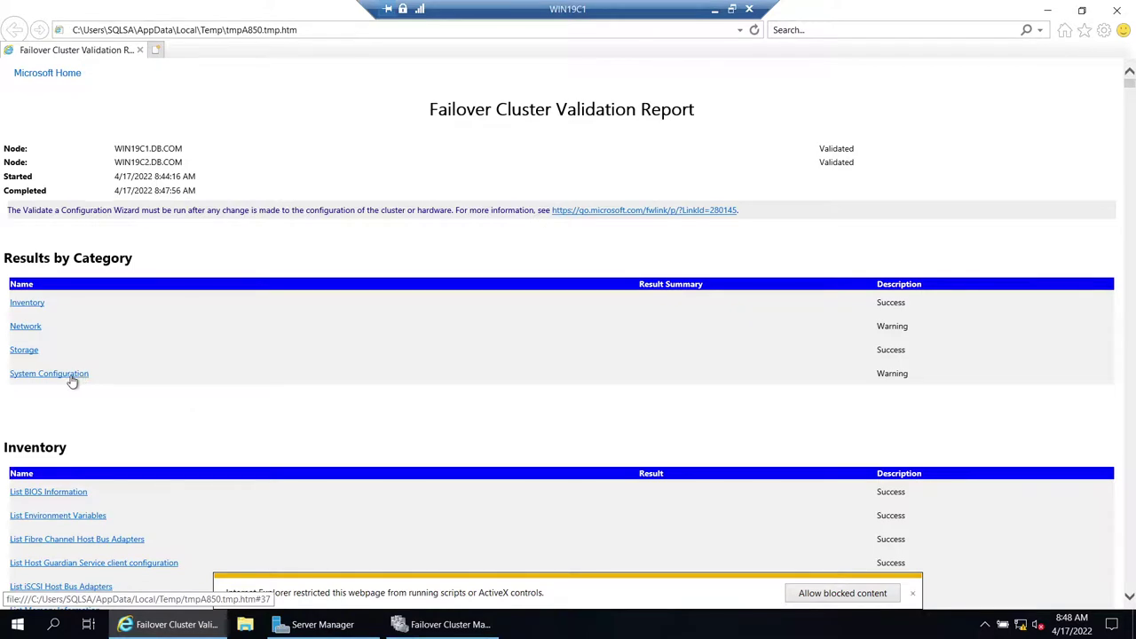
pyautogui.click(27, 328)
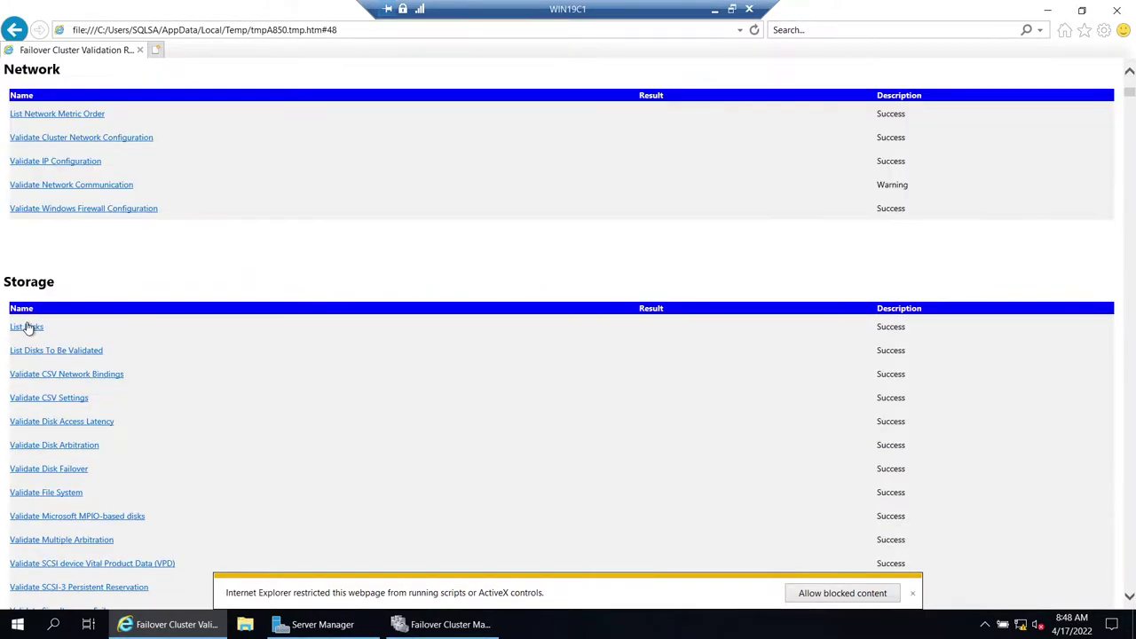
pyautogui.click(69, 187)
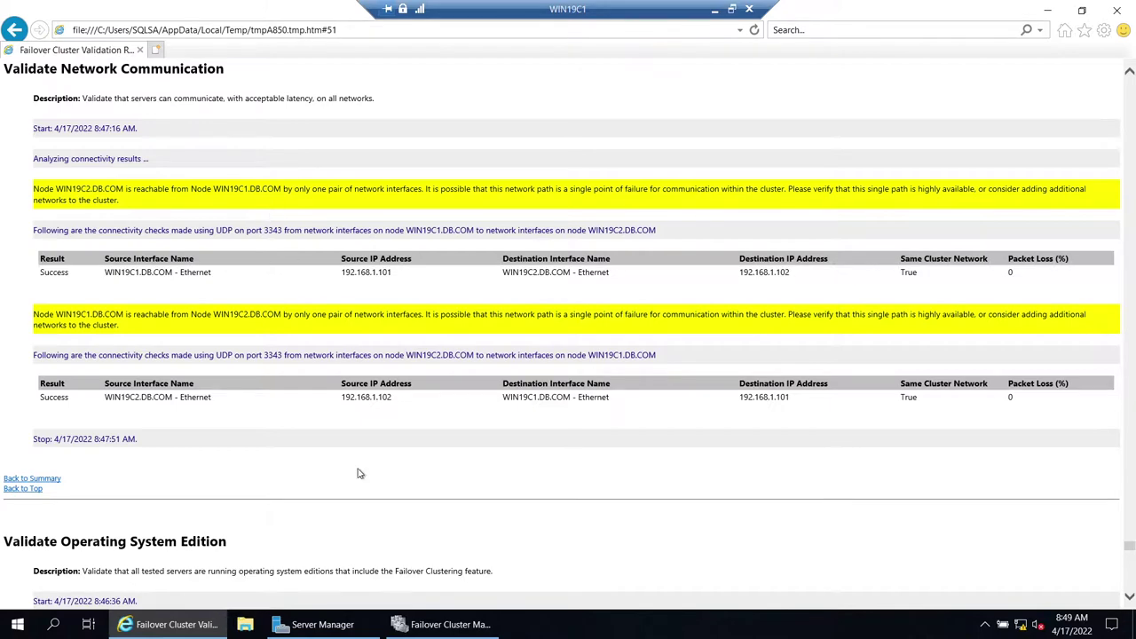
# - Leave the browser validation report and tick 'Create the cluster now using the validated nodes'
pyautogui.click(342, 626)
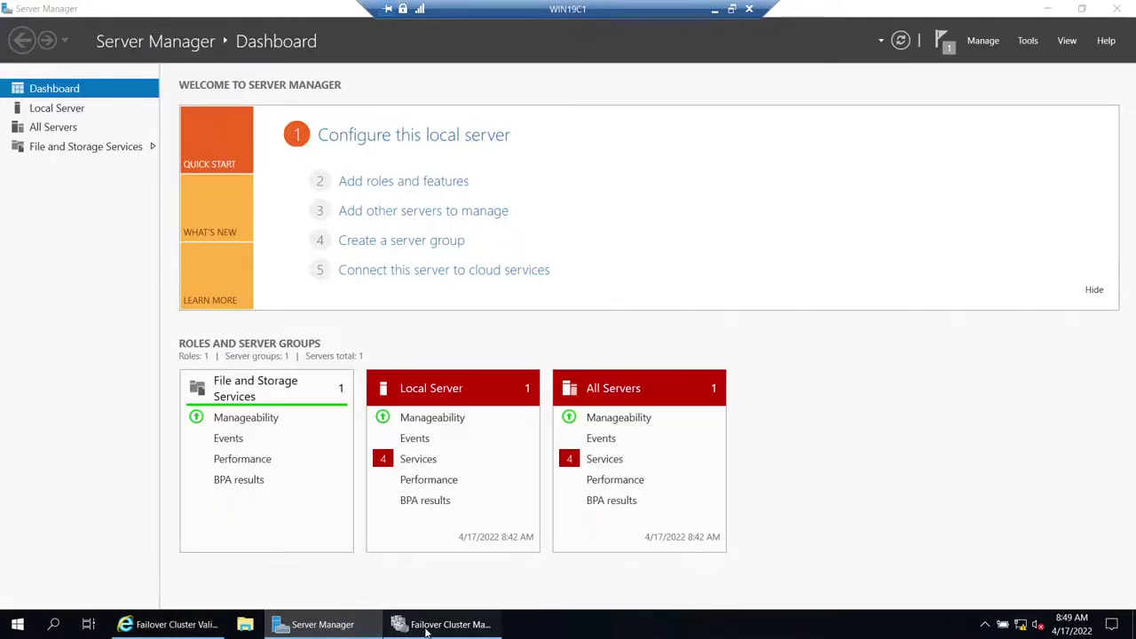
pyautogui.click(413, 625)
pyautogui.click(333, 394)
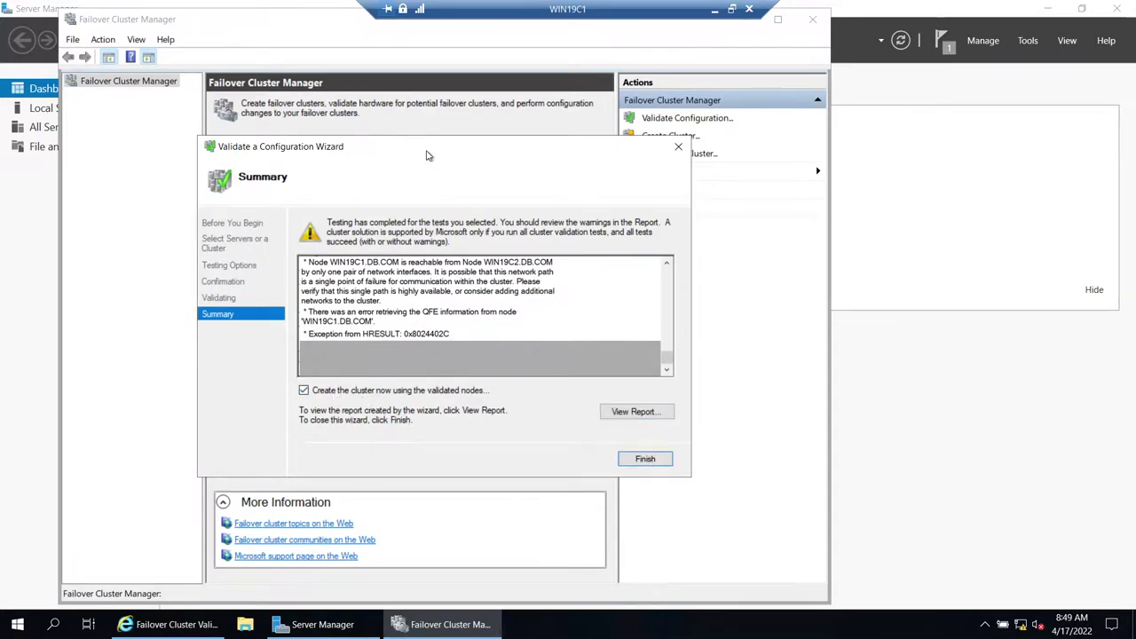
pyautogui.moveTo(366, 151); pyautogui.dragTo(691, 149)
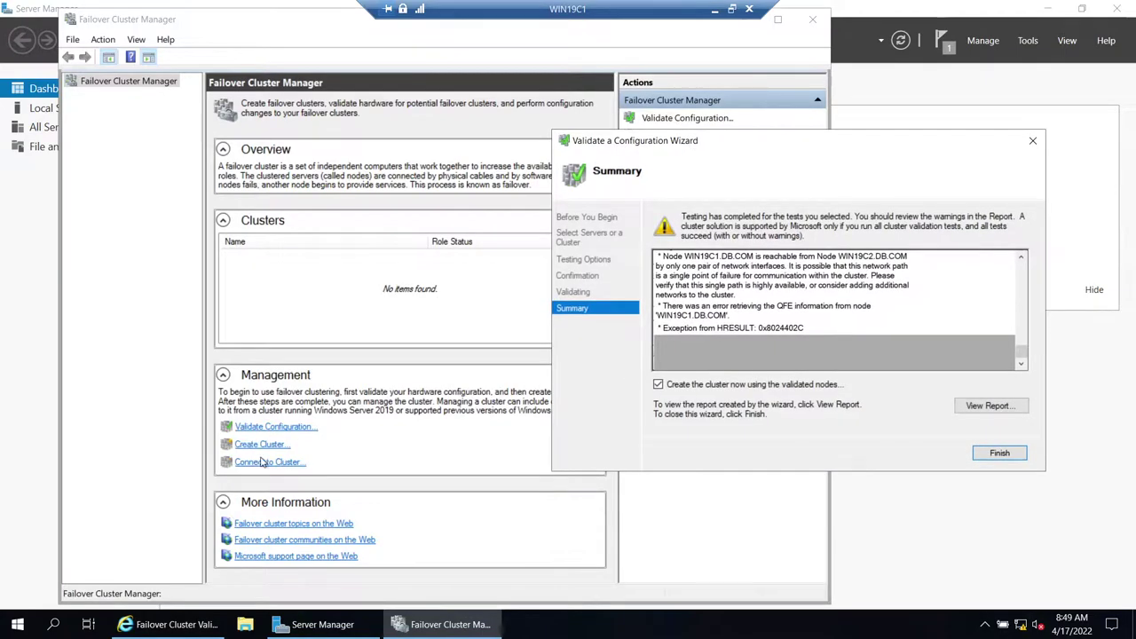
pyautogui.moveTo(657, 149); pyautogui.dragTo(463, 147)
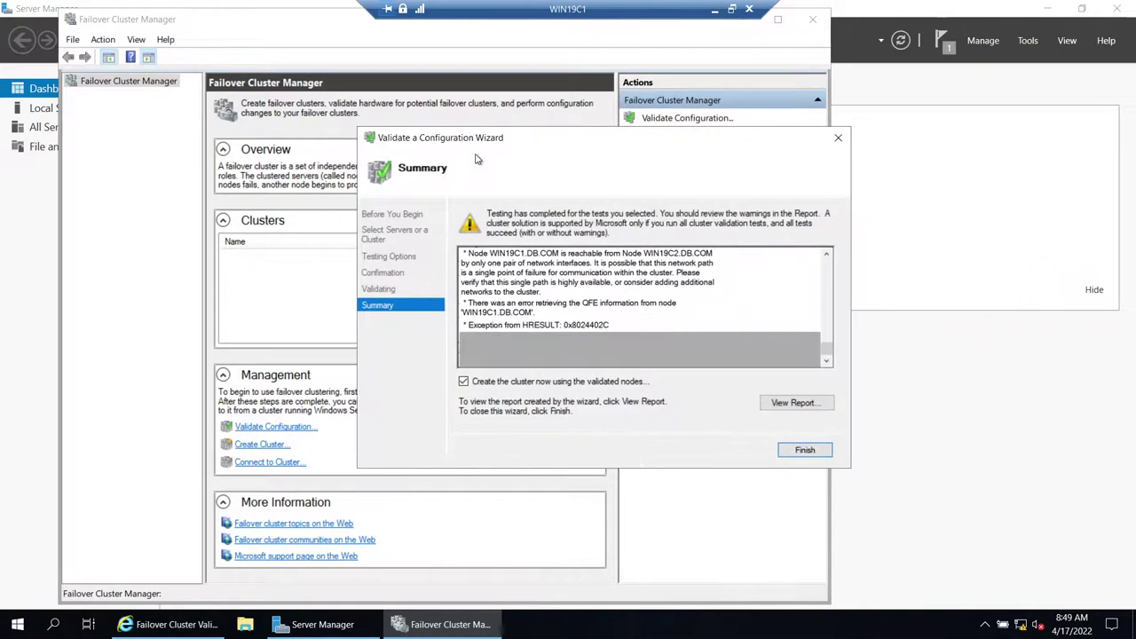
# - Launch the Create Cluster Wizard, naming the cluster WIN19C with address 192.168.1.110
pyautogui.click(786, 451)
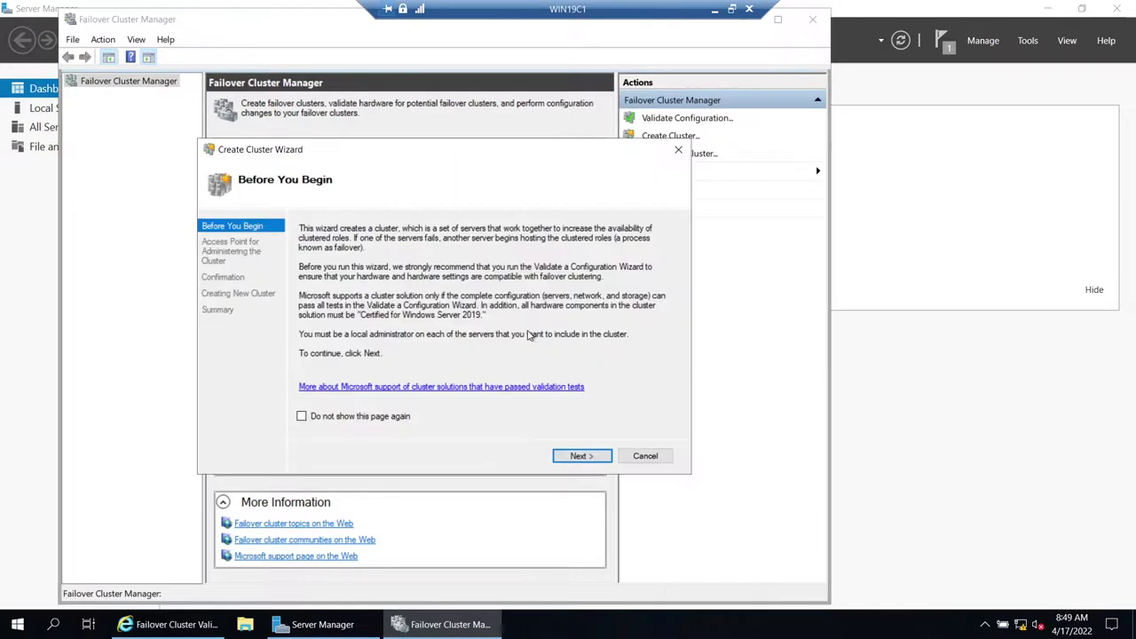
pyautogui.click(570, 460)
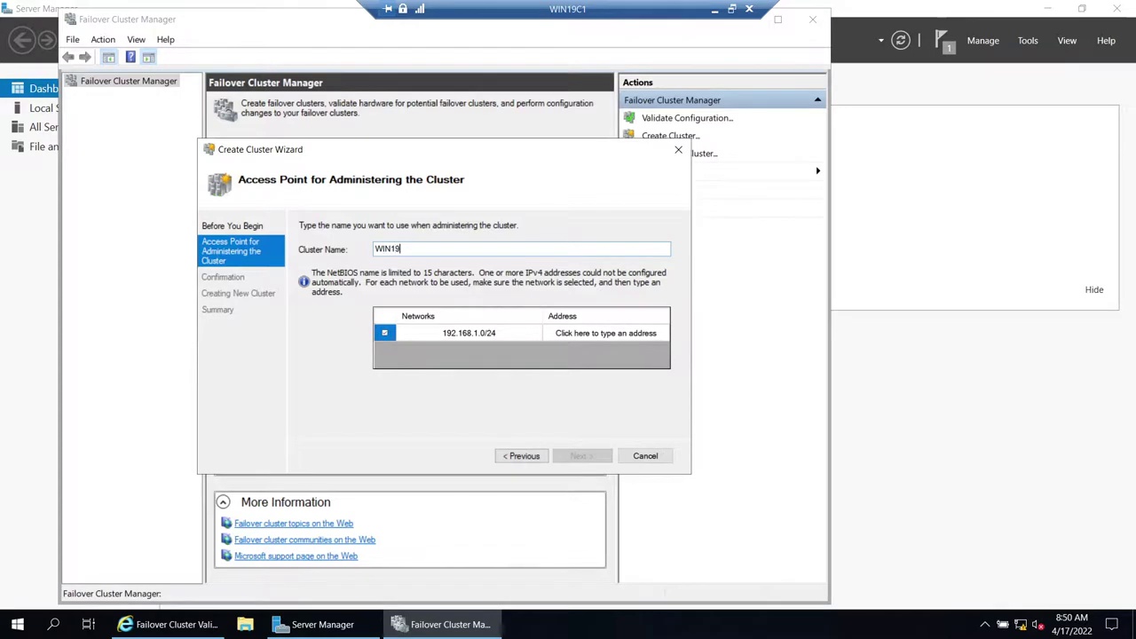
pyautogui.hotkey('ctrl', 'a')
pyautogui.click(589, 335)
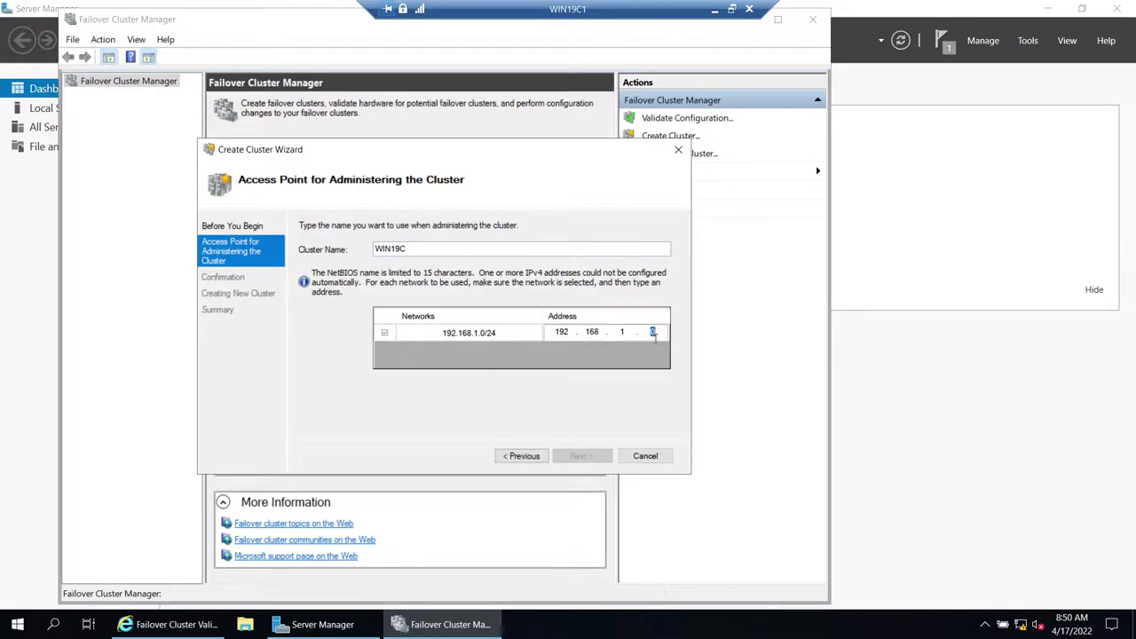
pyautogui.write('11')
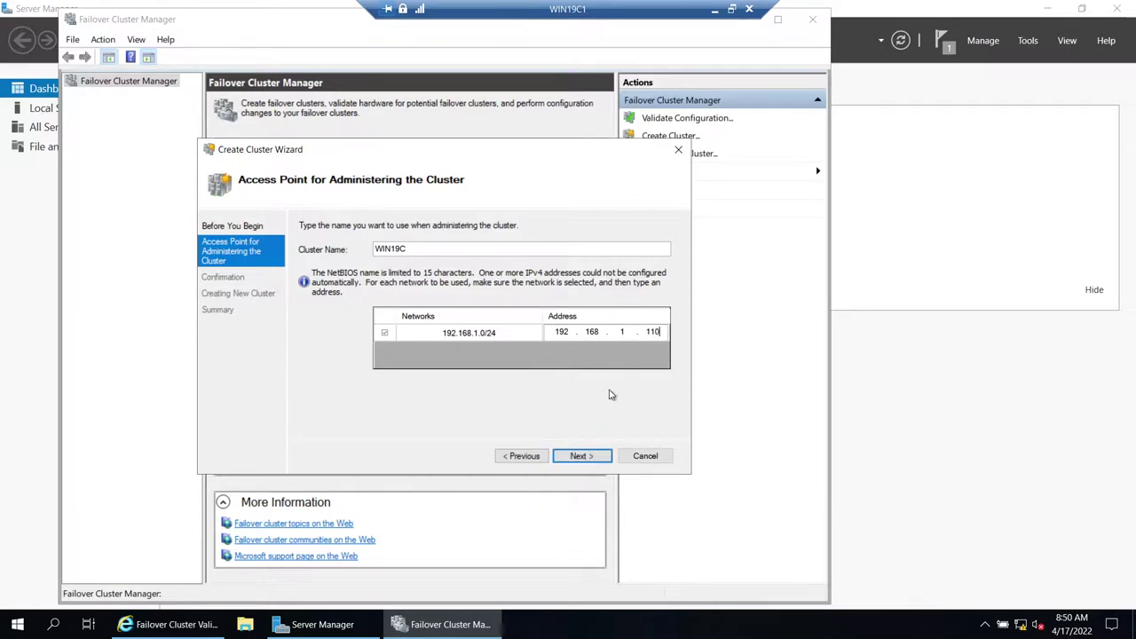
# - Review the WIN19C confirmation with both nodes and 192.168.1.110, then start creating the cluster
pyautogui.click(585, 457)
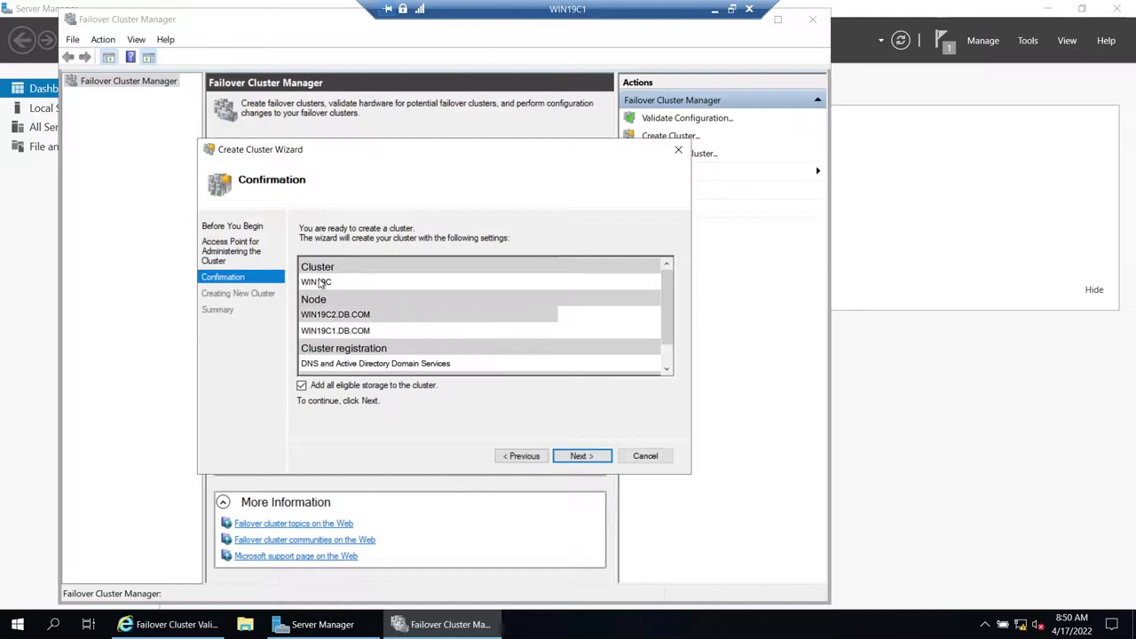
pyautogui.scroll(-1, 371, 316)
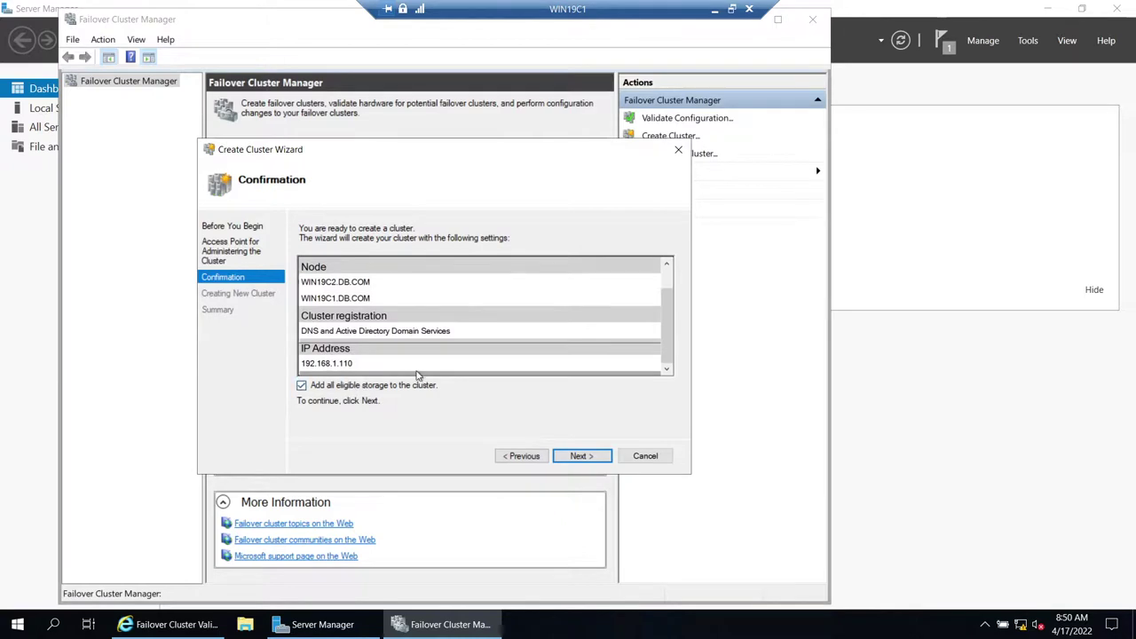
pyautogui.click(584, 456)
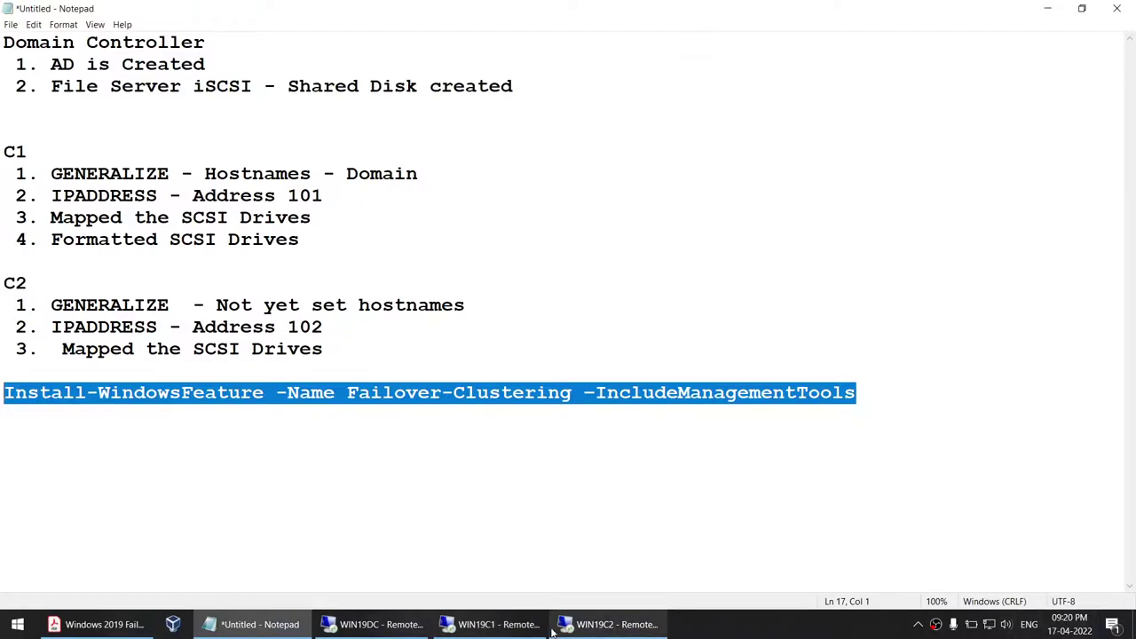
# - In the WIN19C1 session, finish the wizard and view the WIN19C.DB.COM cluster summary
pyautogui.click(493, 624)
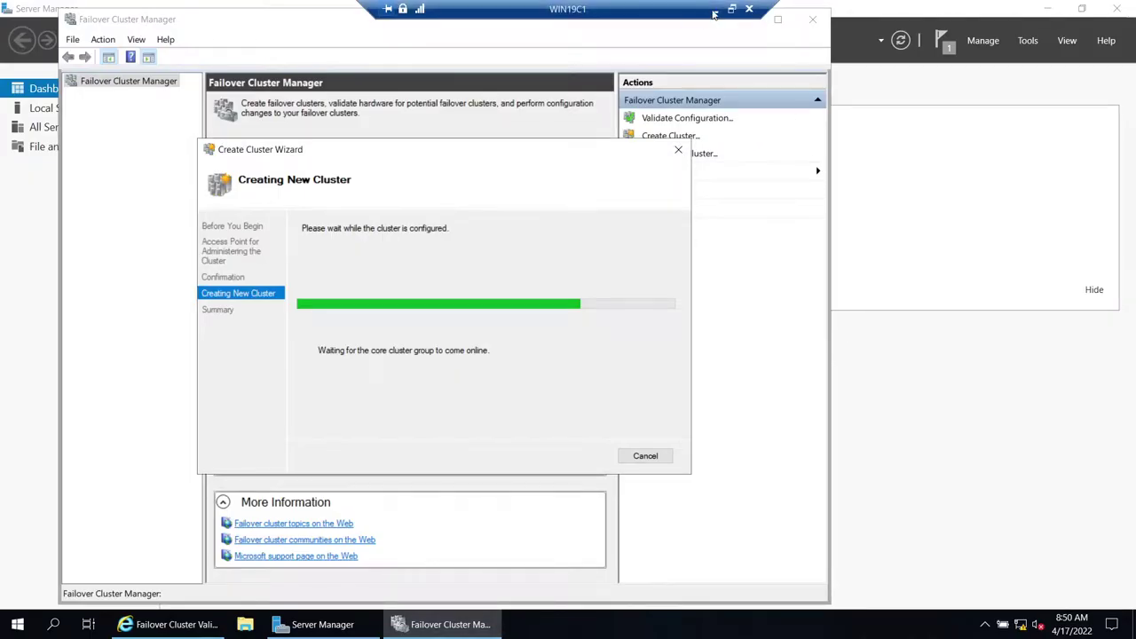
pyautogui.click(715, 10)
pyautogui.click(480, 619)
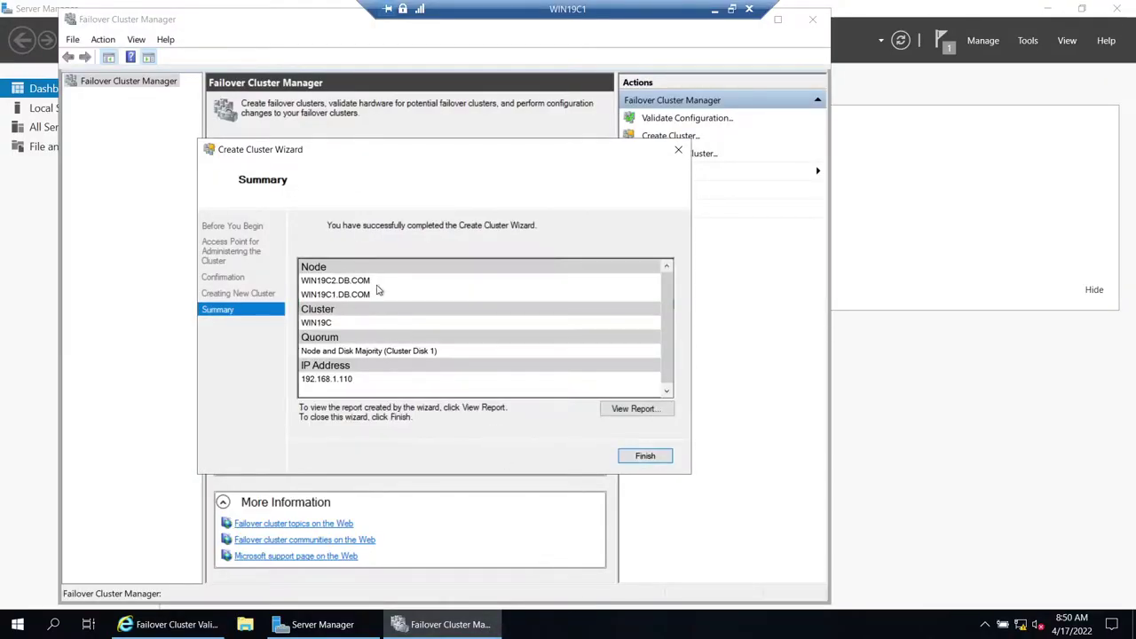
pyautogui.click(643, 457)
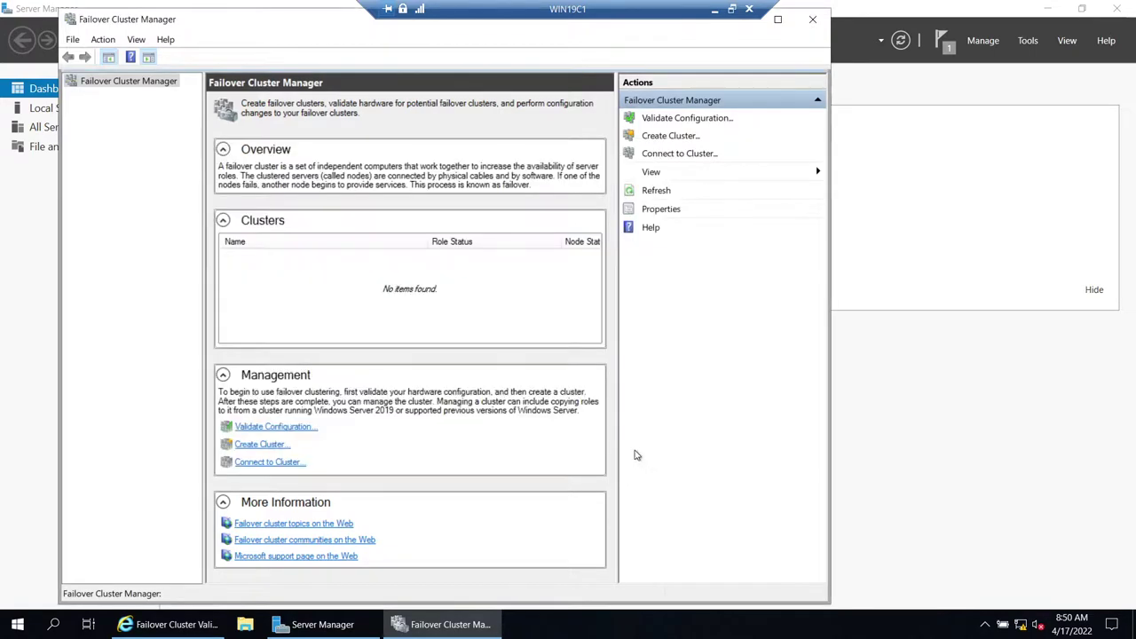
pyautogui.click(119, 94)
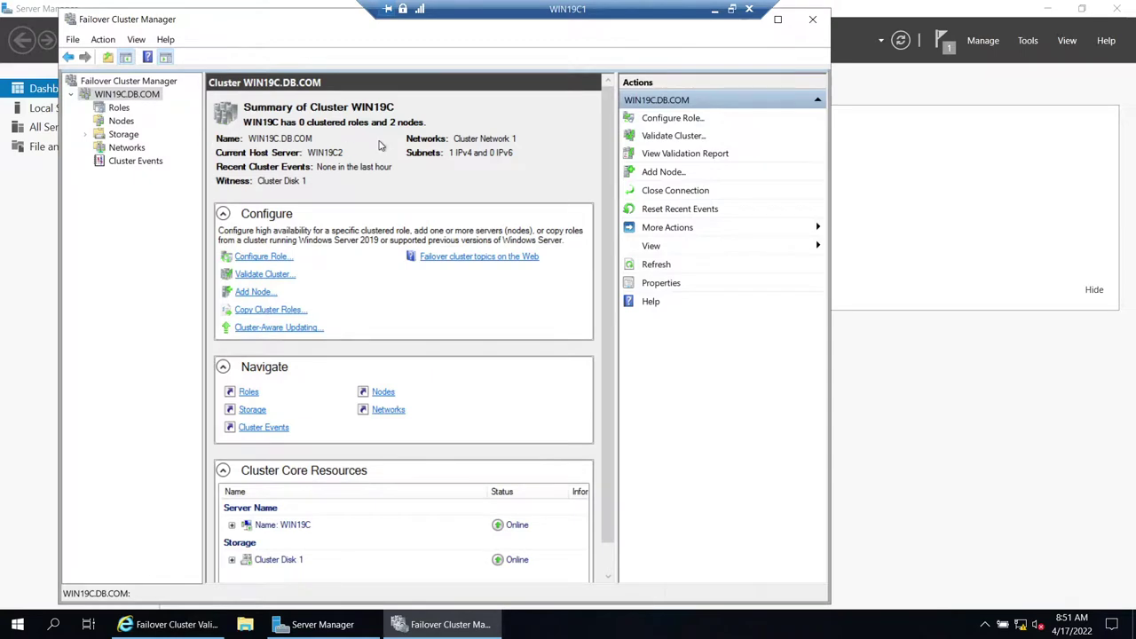
pyautogui.click(118, 107)
pyautogui.click(119, 121)
pyautogui.click(299, 157)
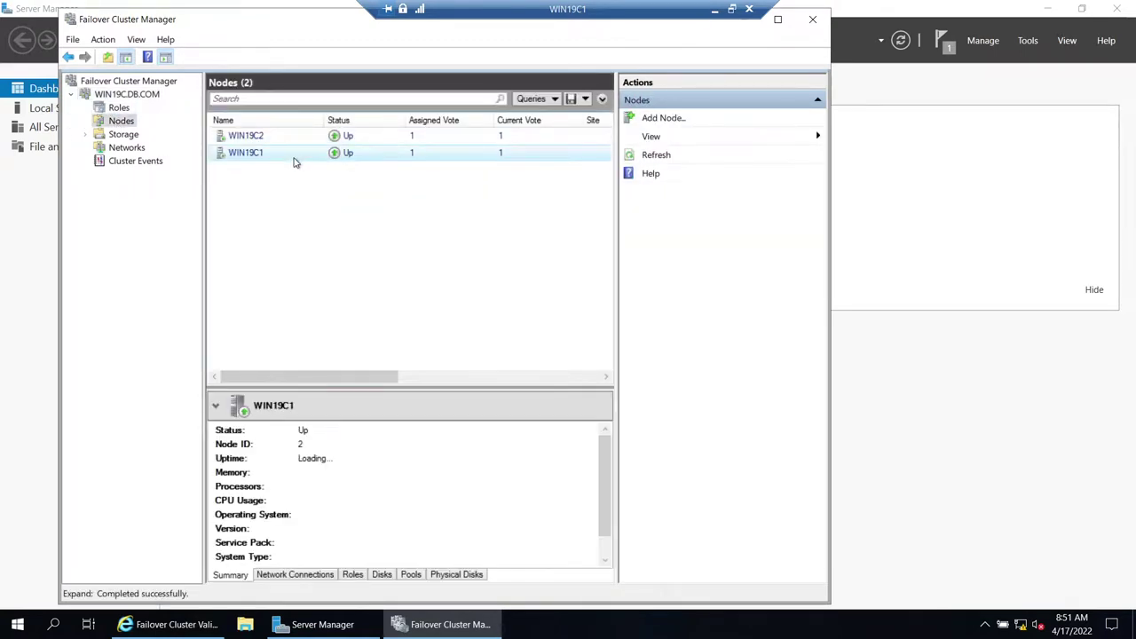
pyautogui.click(281, 138)
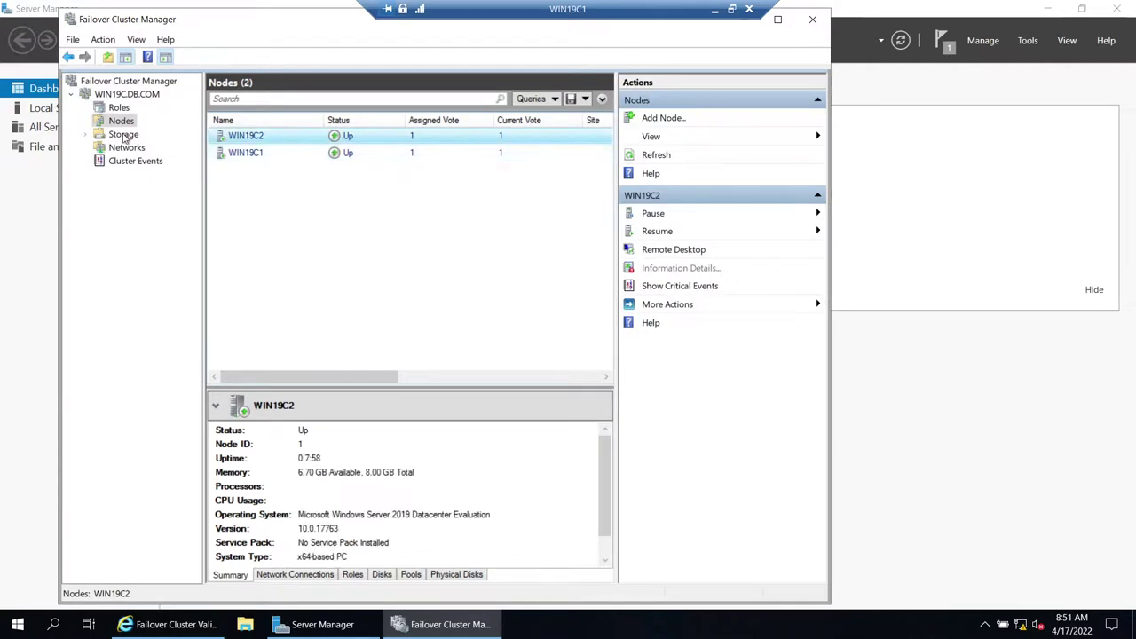
pyautogui.click(123, 134)
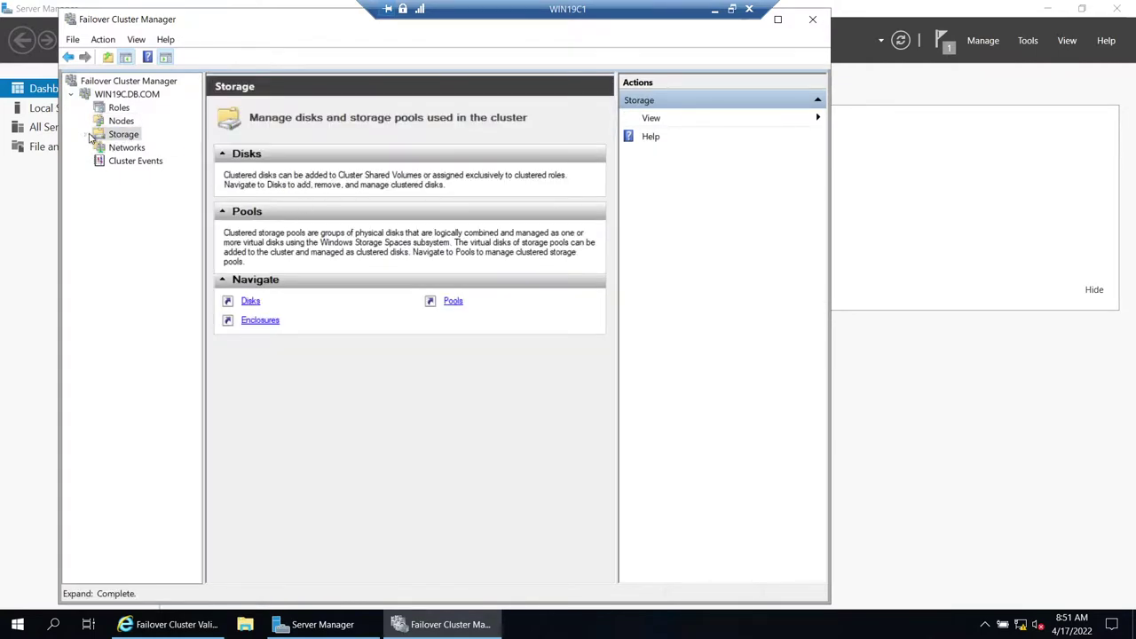
pyautogui.click(86, 134)
pyautogui.click(124, 149)
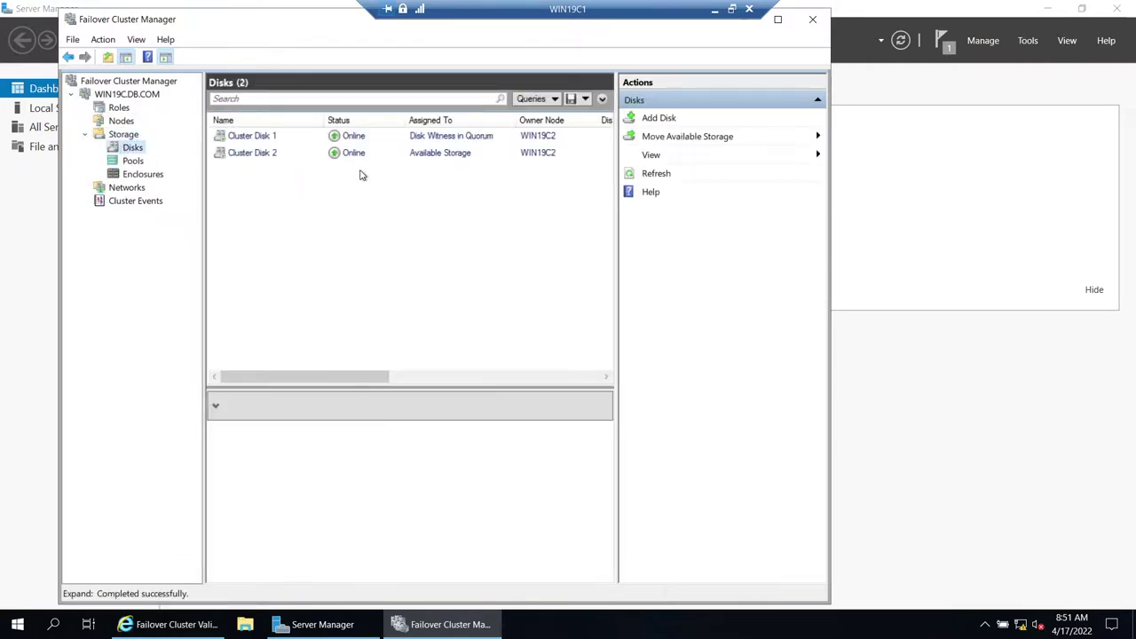
pyautogui.click(411, 140)
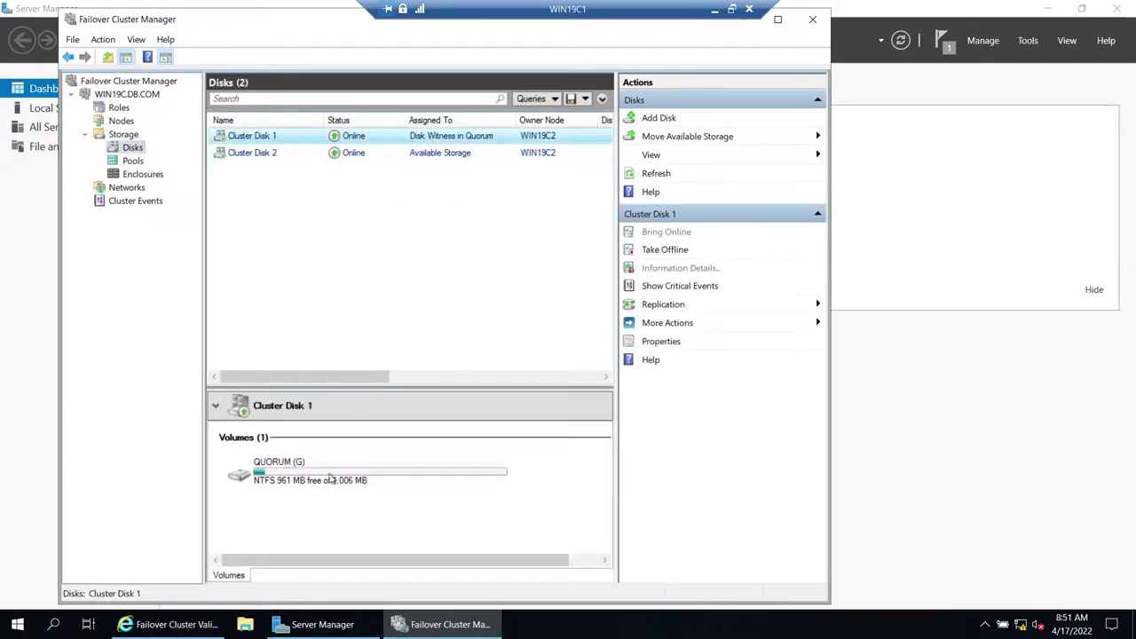
pyautogui.click(421, 158)
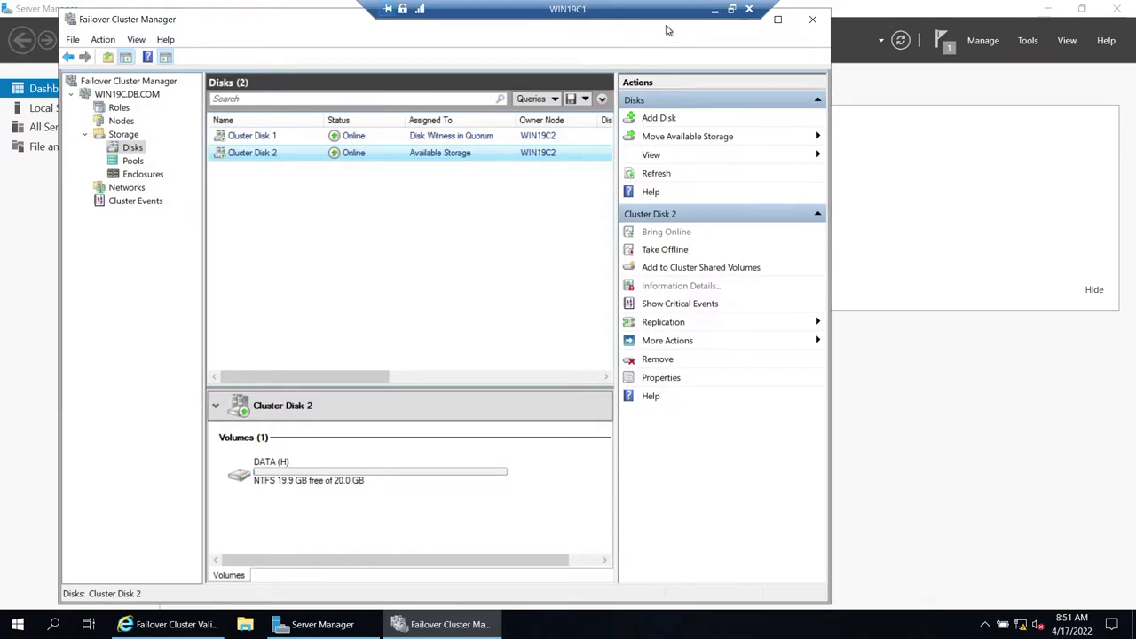
pyautogui.click(715, 10)
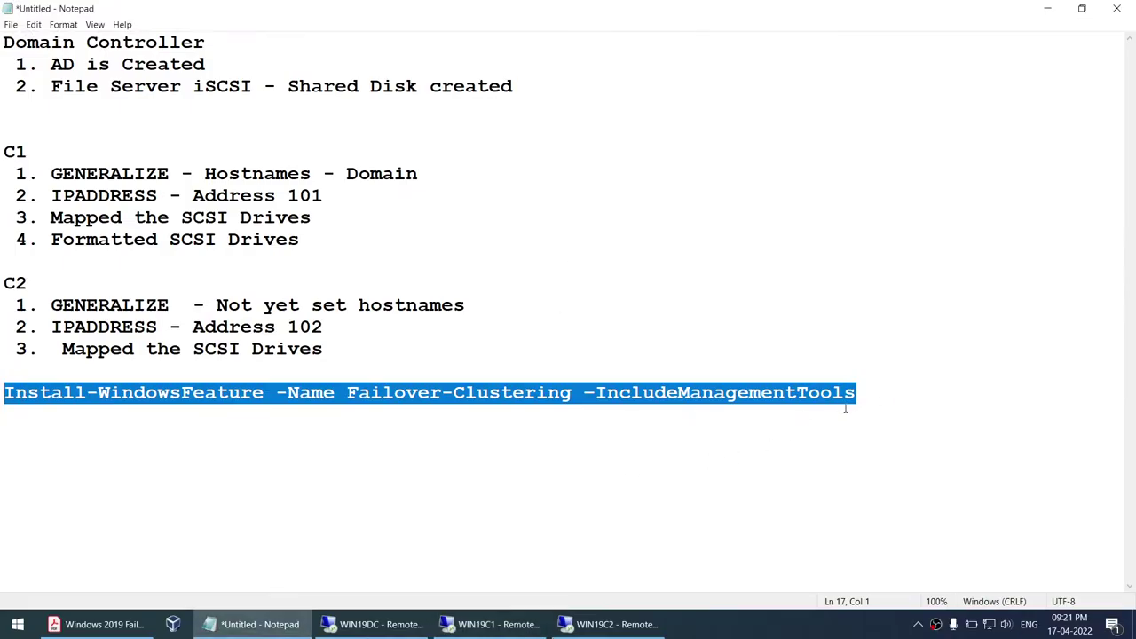
pyautogui.click(530, 622)
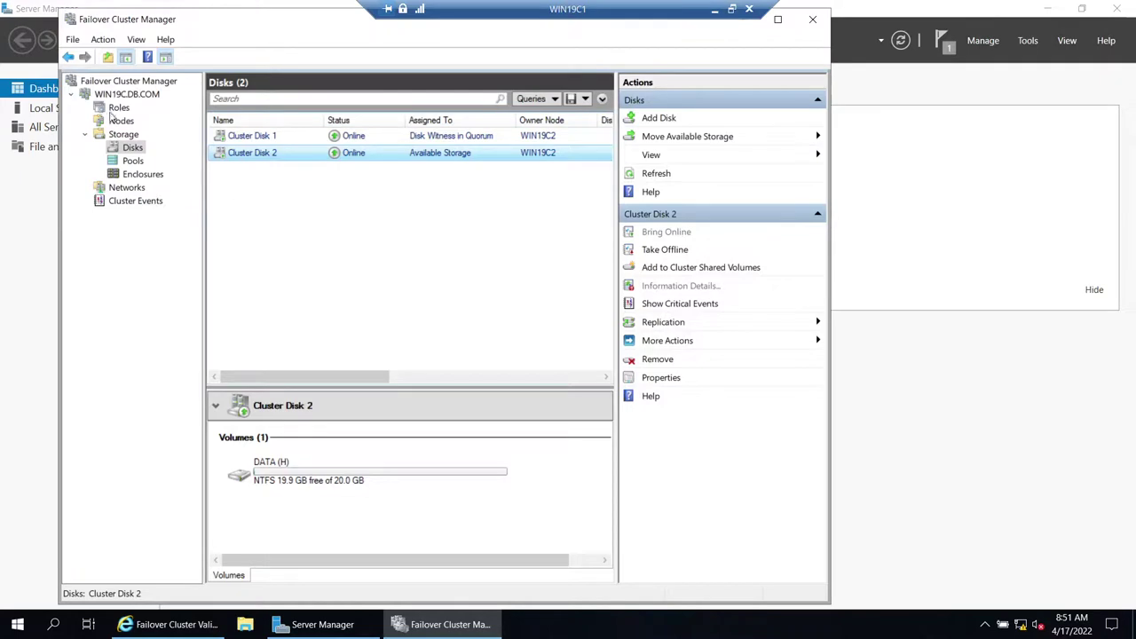
pyautogui.click(111, 95)
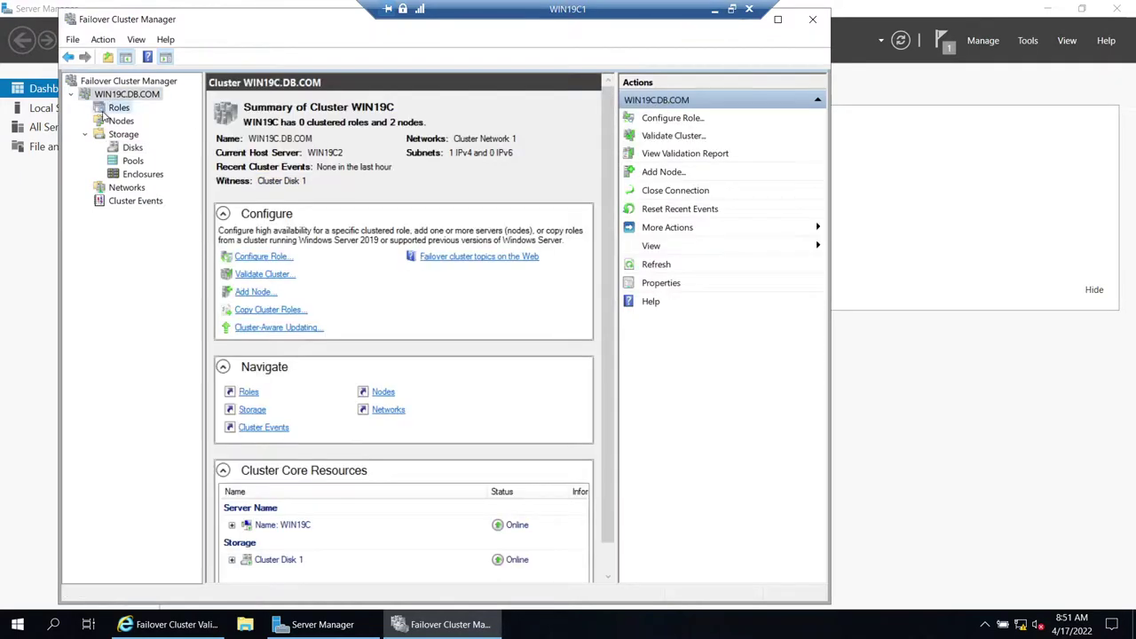
pyautogui.click(103, 110)
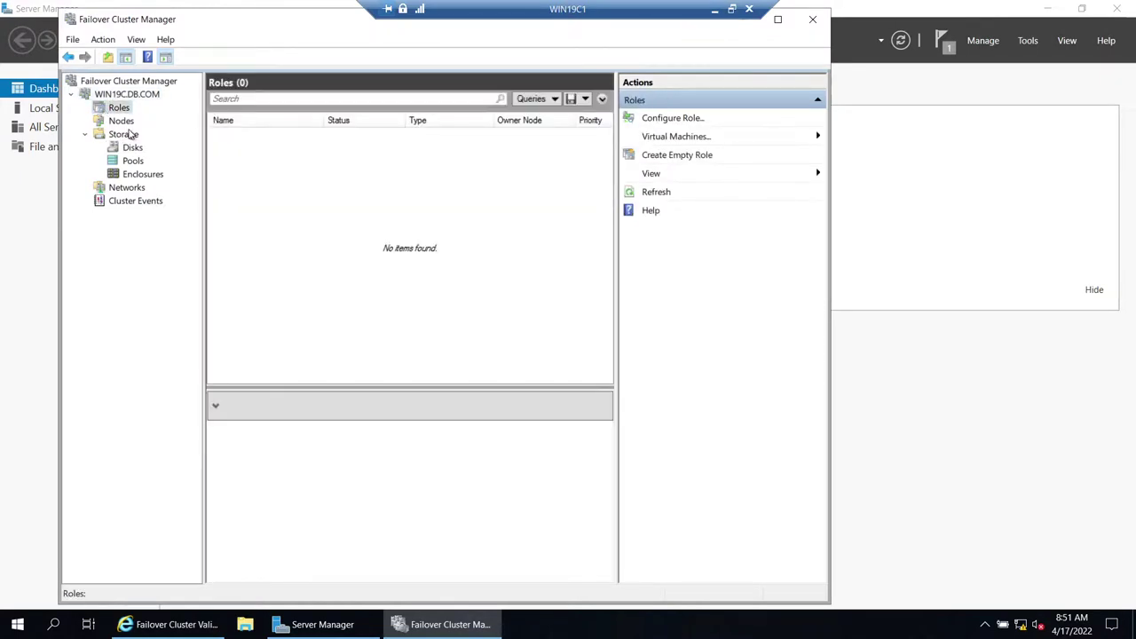
pyautogui.click(126, 121)
pyautogui.click(265, 154)
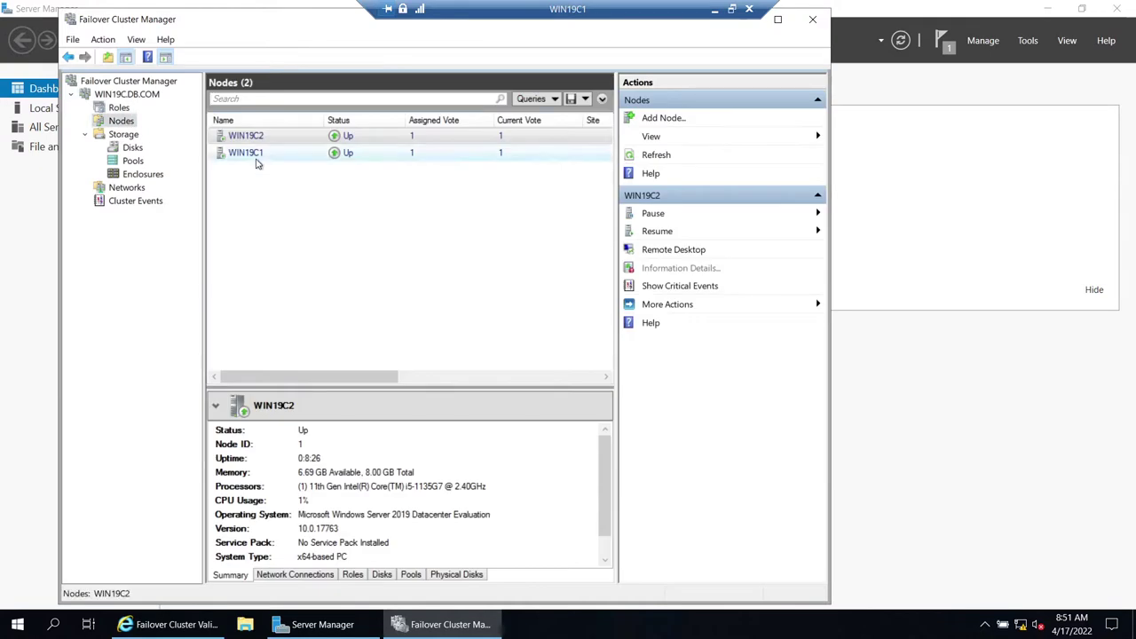
pyautogui.click(246, 135)
pyautogui.click(132, 147)
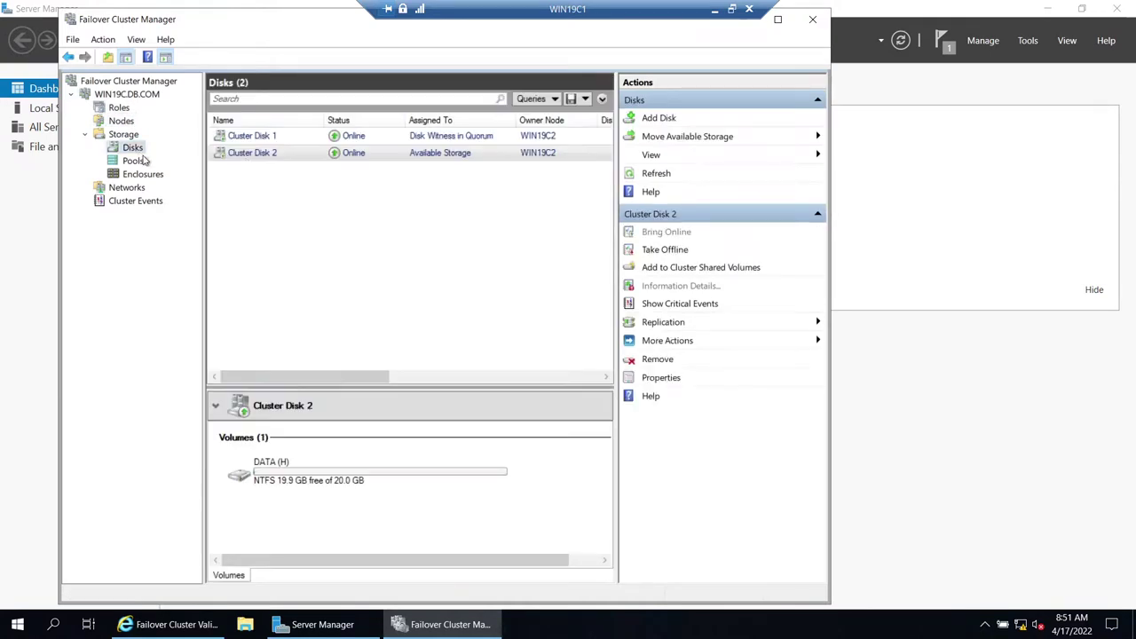
pyautogui.click(266, 139)
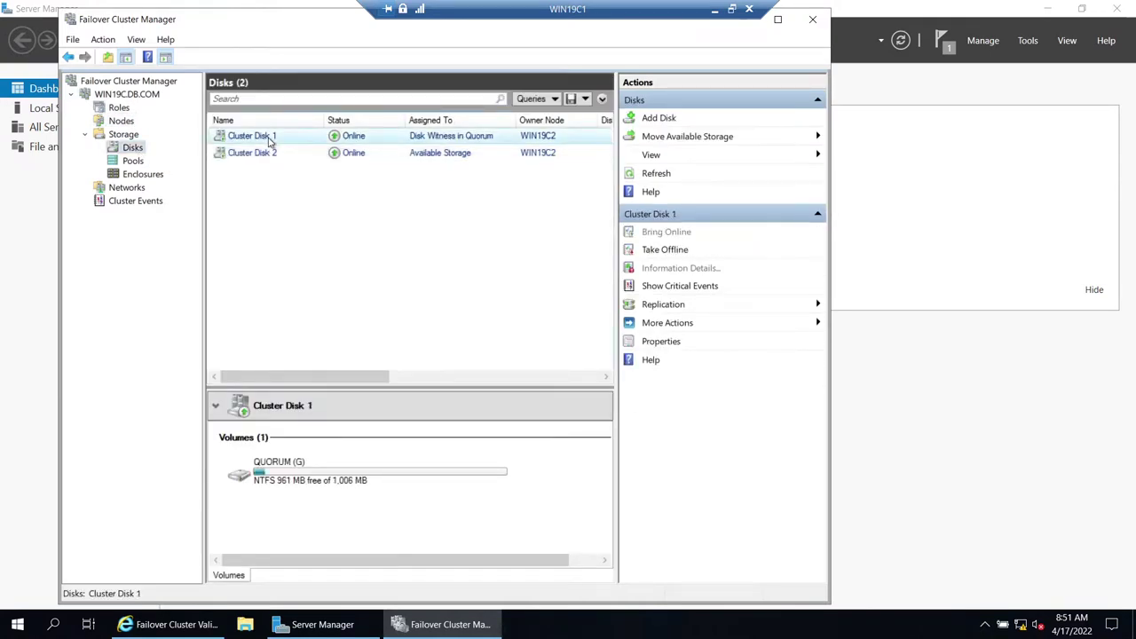
pyautogui.click(262, 155)
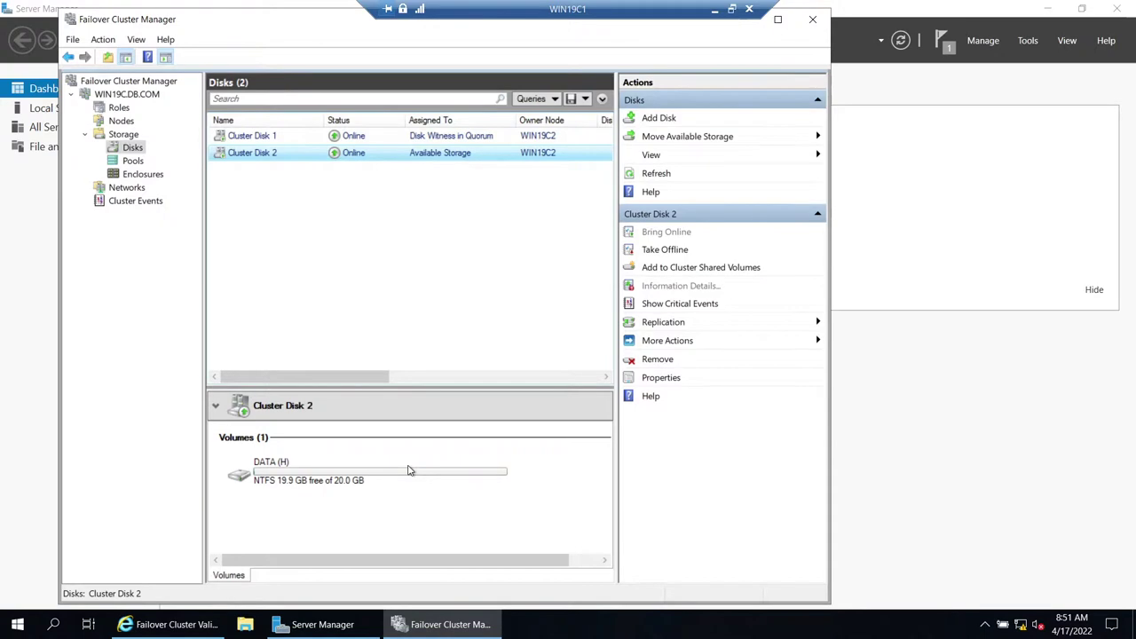
pyautogui.click(714, 9)
# - Bring up the PDF guide in Acrobat and scroll to page 3, 'Part1: Overview and Preparation'
pyautogui.click(151, 629)
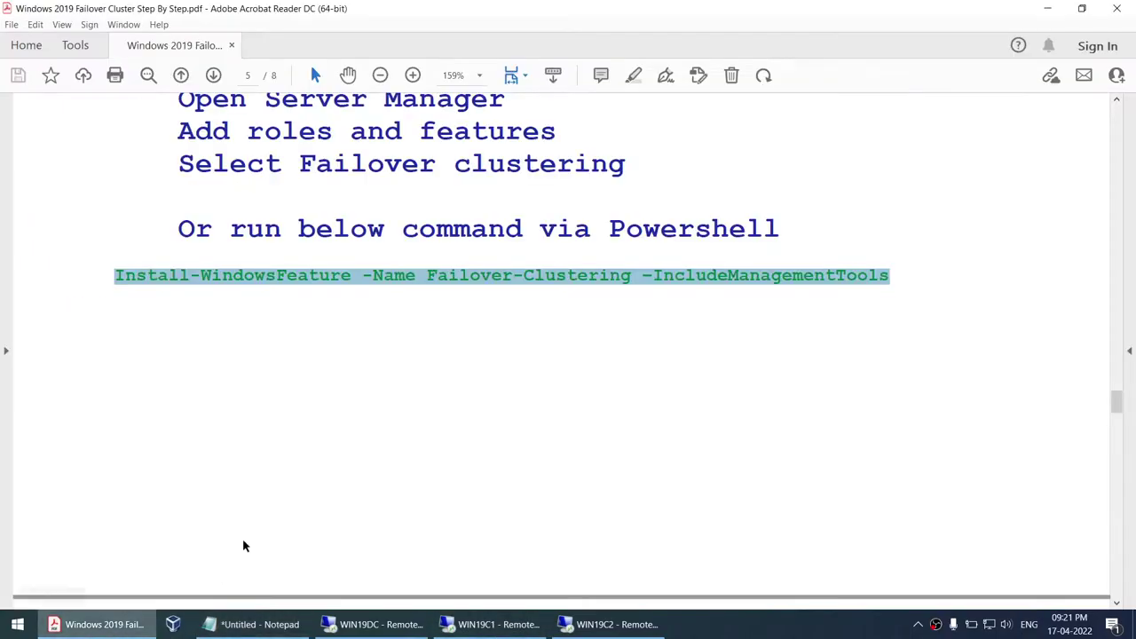
pyautogui.scroll(5, 264, 505)
pyautogui.moveTo(1117, 388); pyautogui.dragTo(1068, 246)
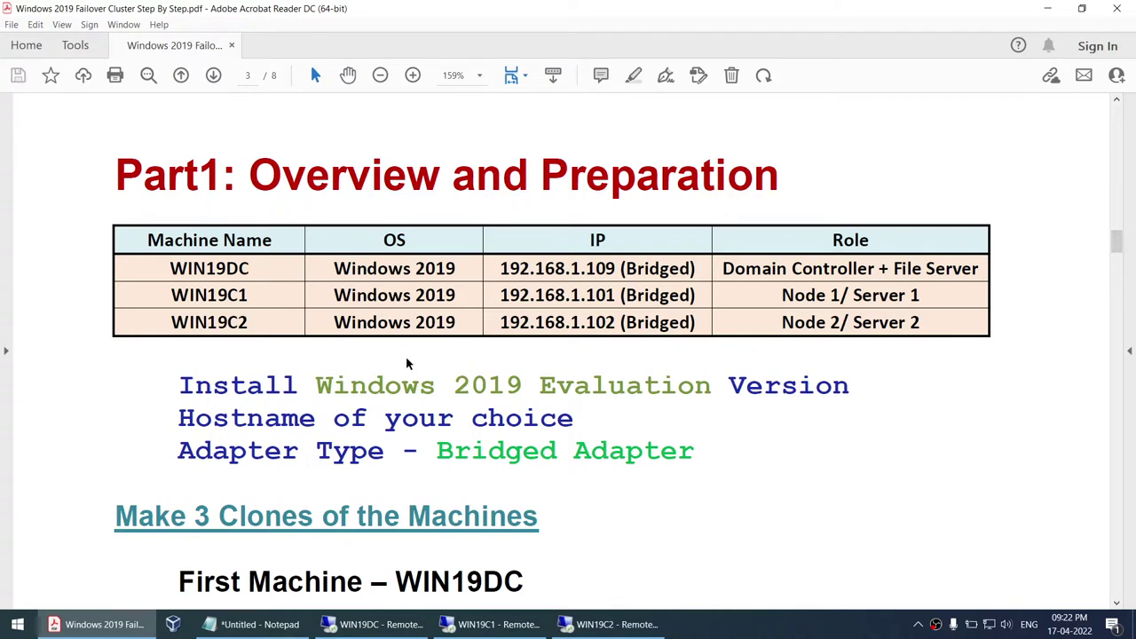
pyautogui.scroll(-1, 407, 363)
pyautogui.scroll(1, 533, 382)
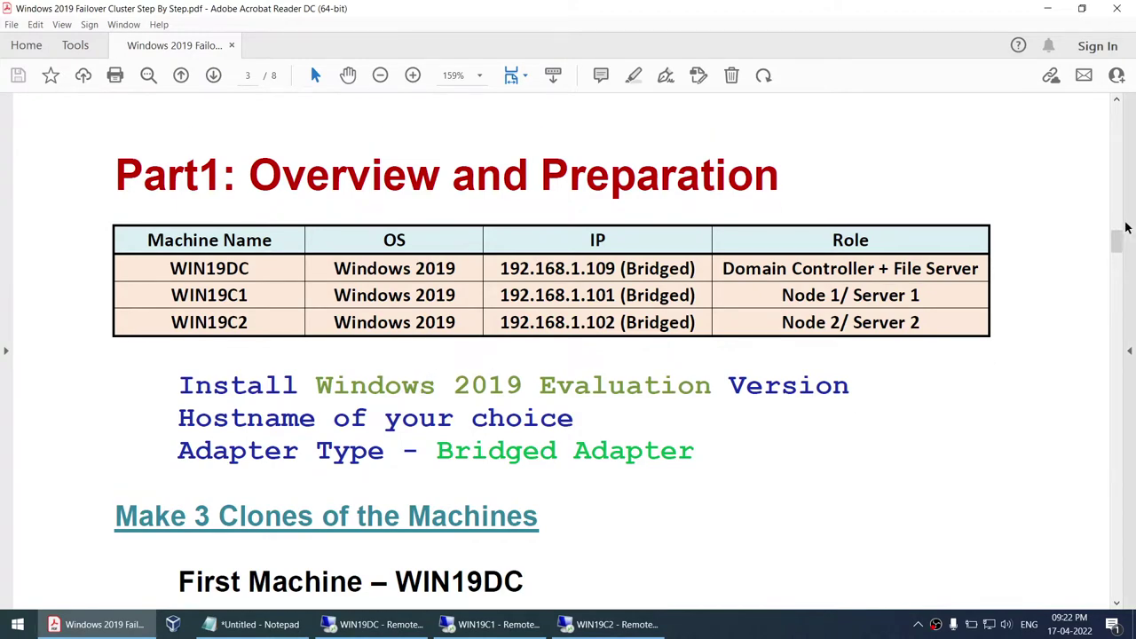
pyautogui.moveTo(1117, 242); pyautogui.dragTo(1106, 124)
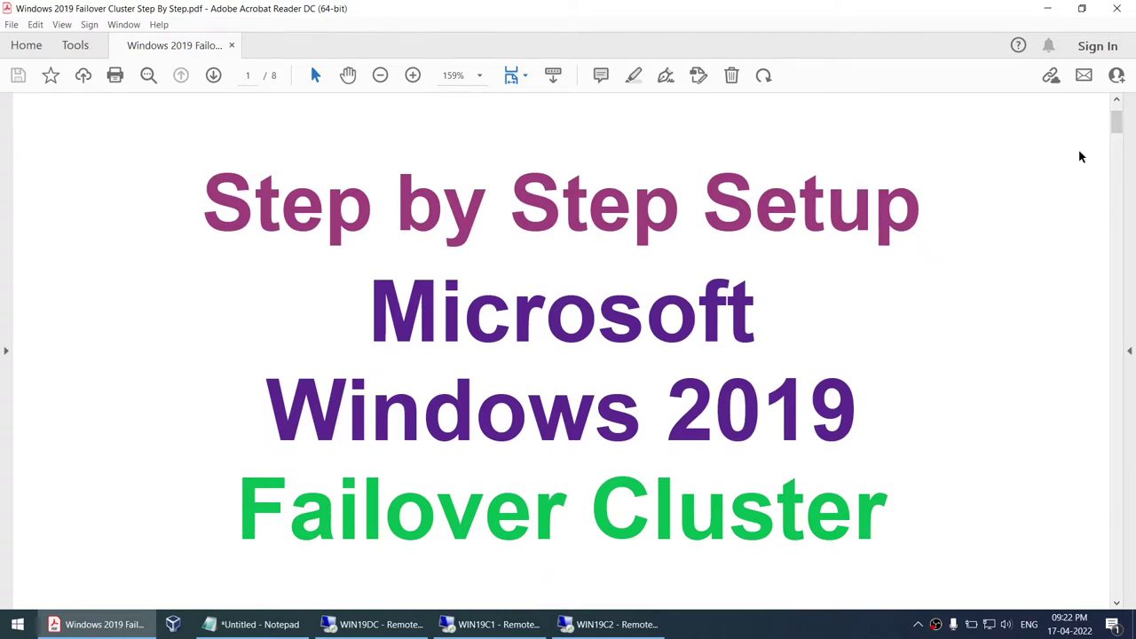
pyautogui.scroll(-10, 926, 256)
pyautogui.scroll(-5, 925, 265)
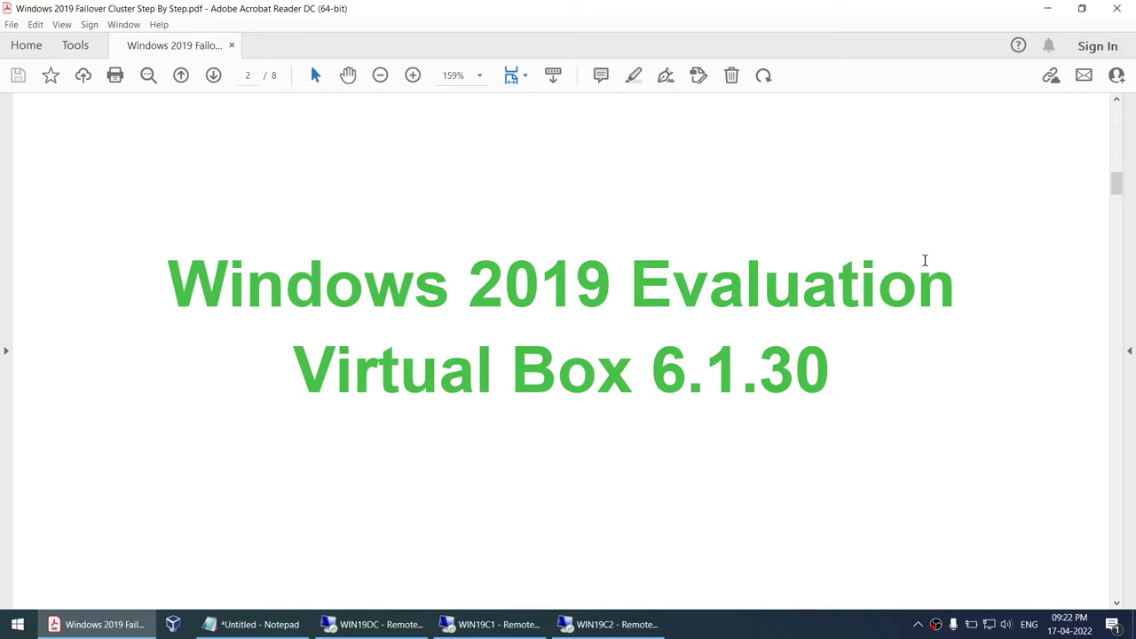
pyautogui.scroll(-8, 929, 271)
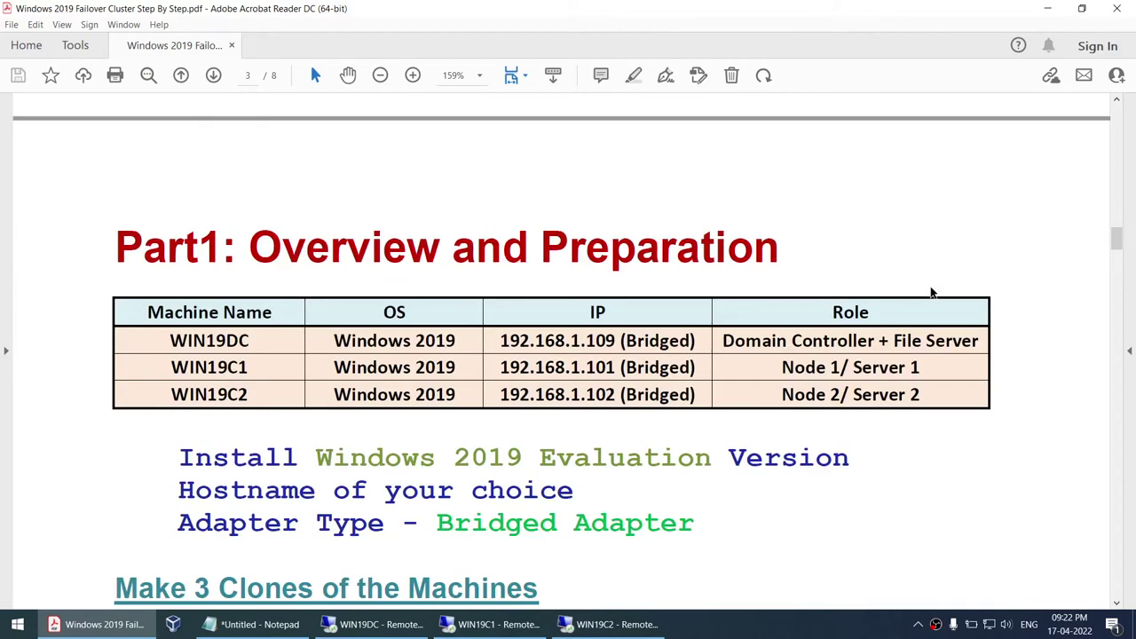
pyautogui.scroll(-3, 931, 293)
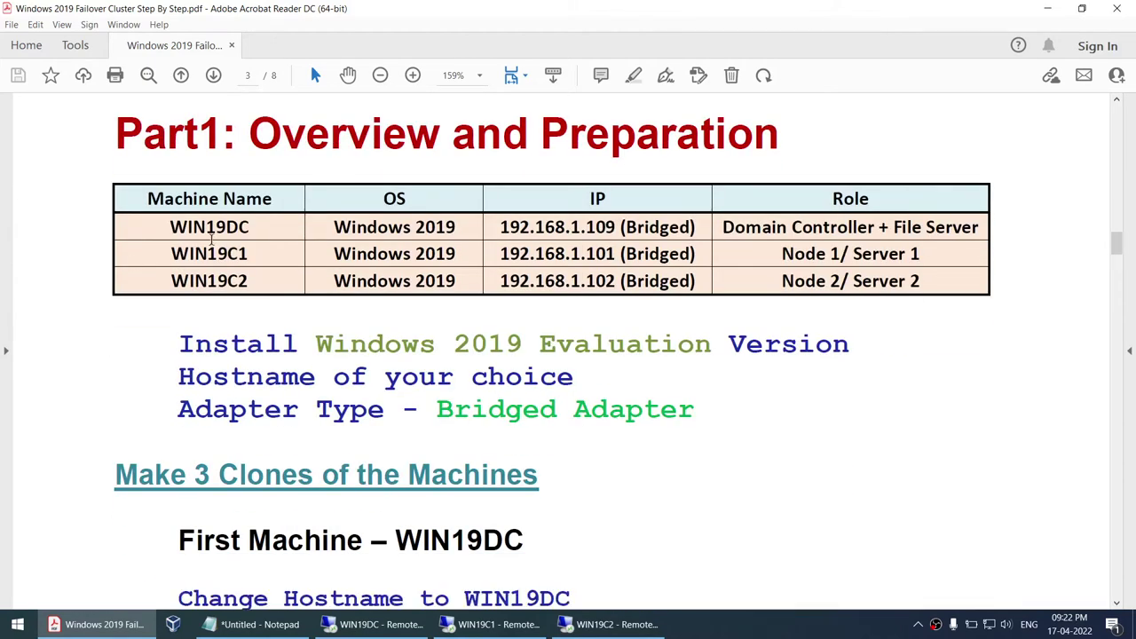
# - Highlight WIN19DC and its File Server role, WIN19C1, WIN19C2 and WIN19C1's IP address
pyautogui.moveTo(175, 229); pyautogui.dragTo(256, 230)
pyautogui.moveTo(724, 227); pyautogui.dragTo(980, 227)
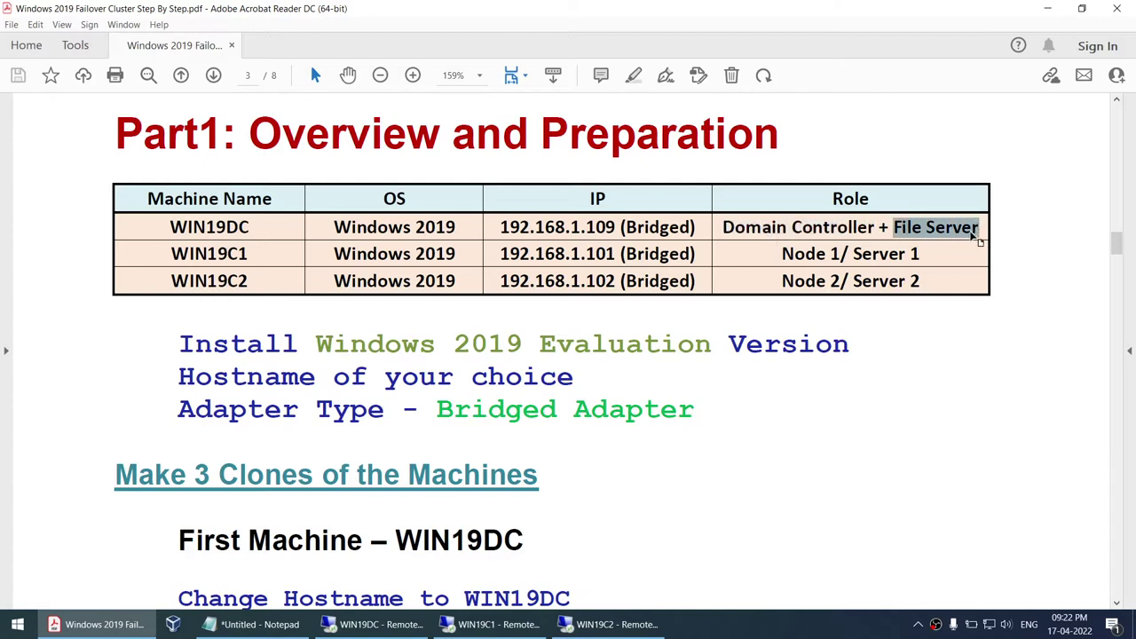
pyautogui.moveTo(172, 252); pyautogui.dragTo(248, 252)
pyautogui.moveTo(183, 280); pyautogui.dragTo(250, 281)
pyautogui.moveTo(519, 254); pyautogui.dragTo(569, 254)
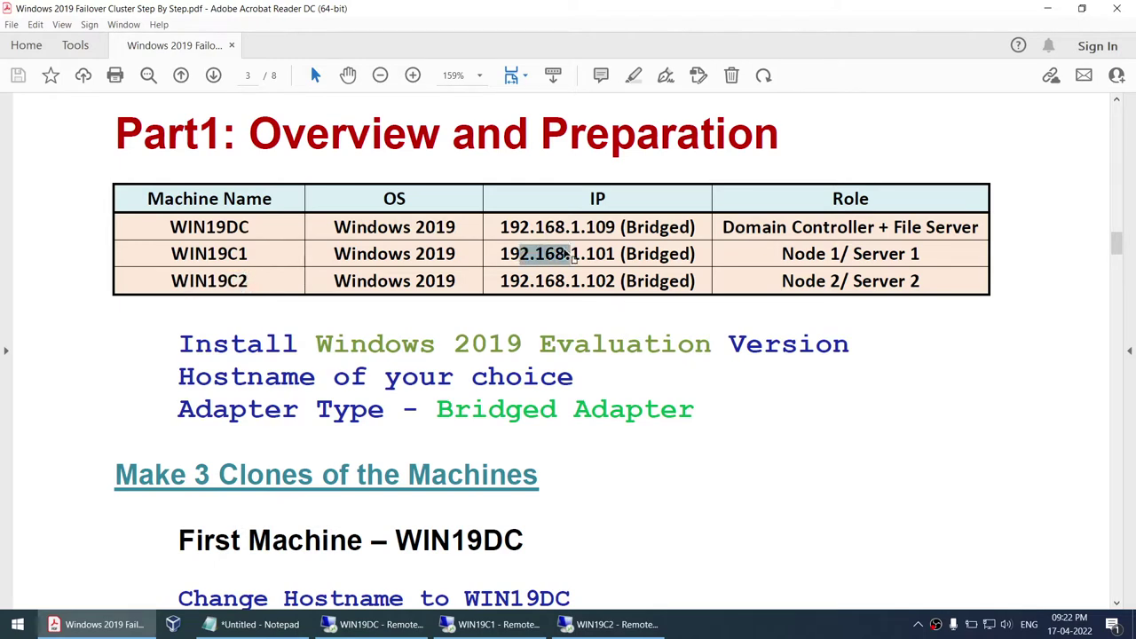